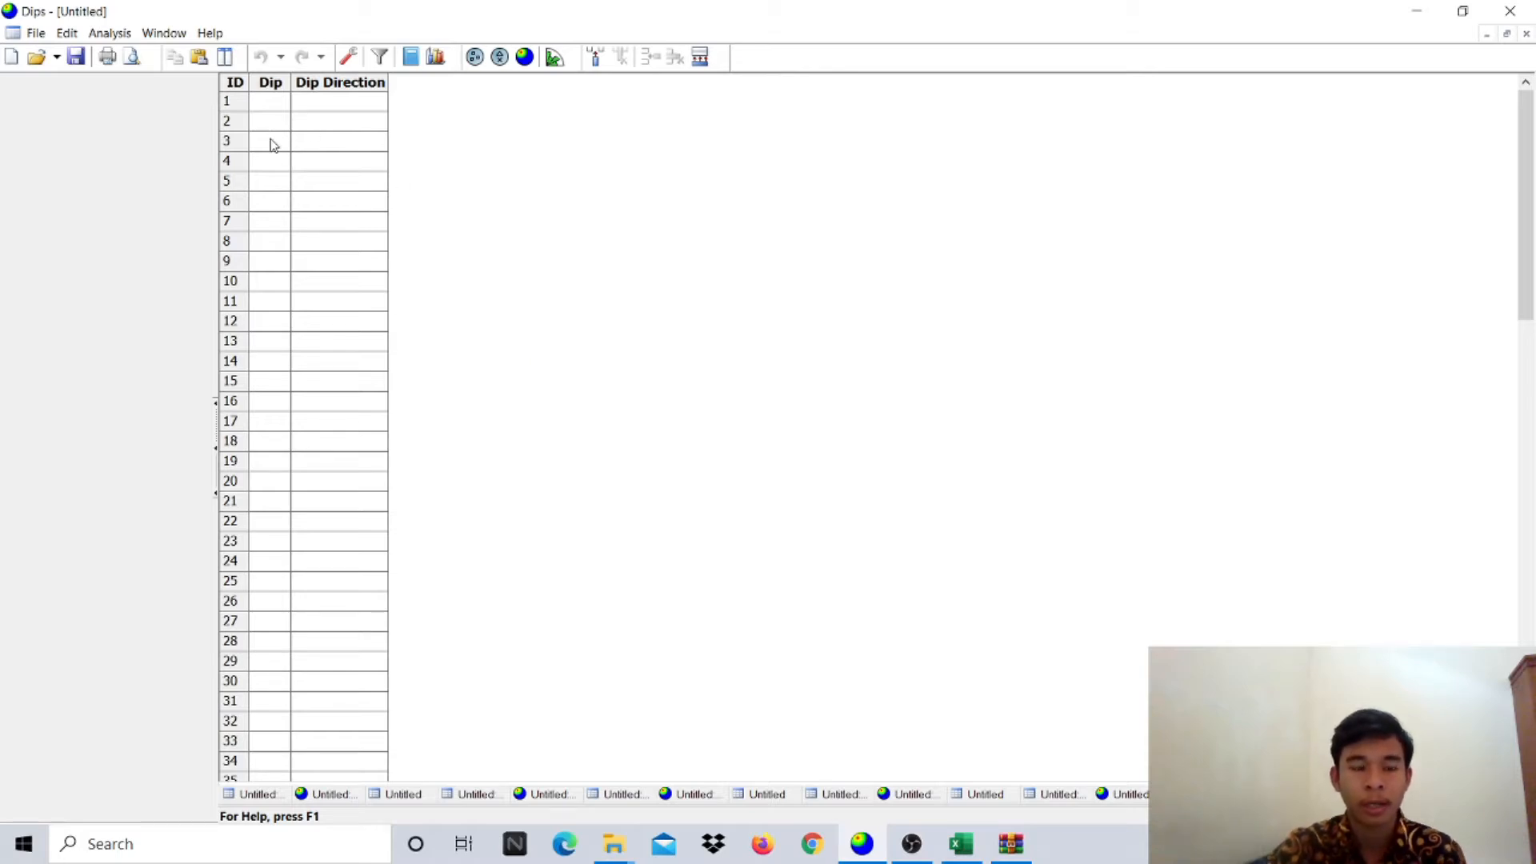
- Create a new blank Dips project from the File menu
{"action": "left_click", "coordinate": [59, 35]}
{"action": "mouse_move", "coordinate": [42, 42]}
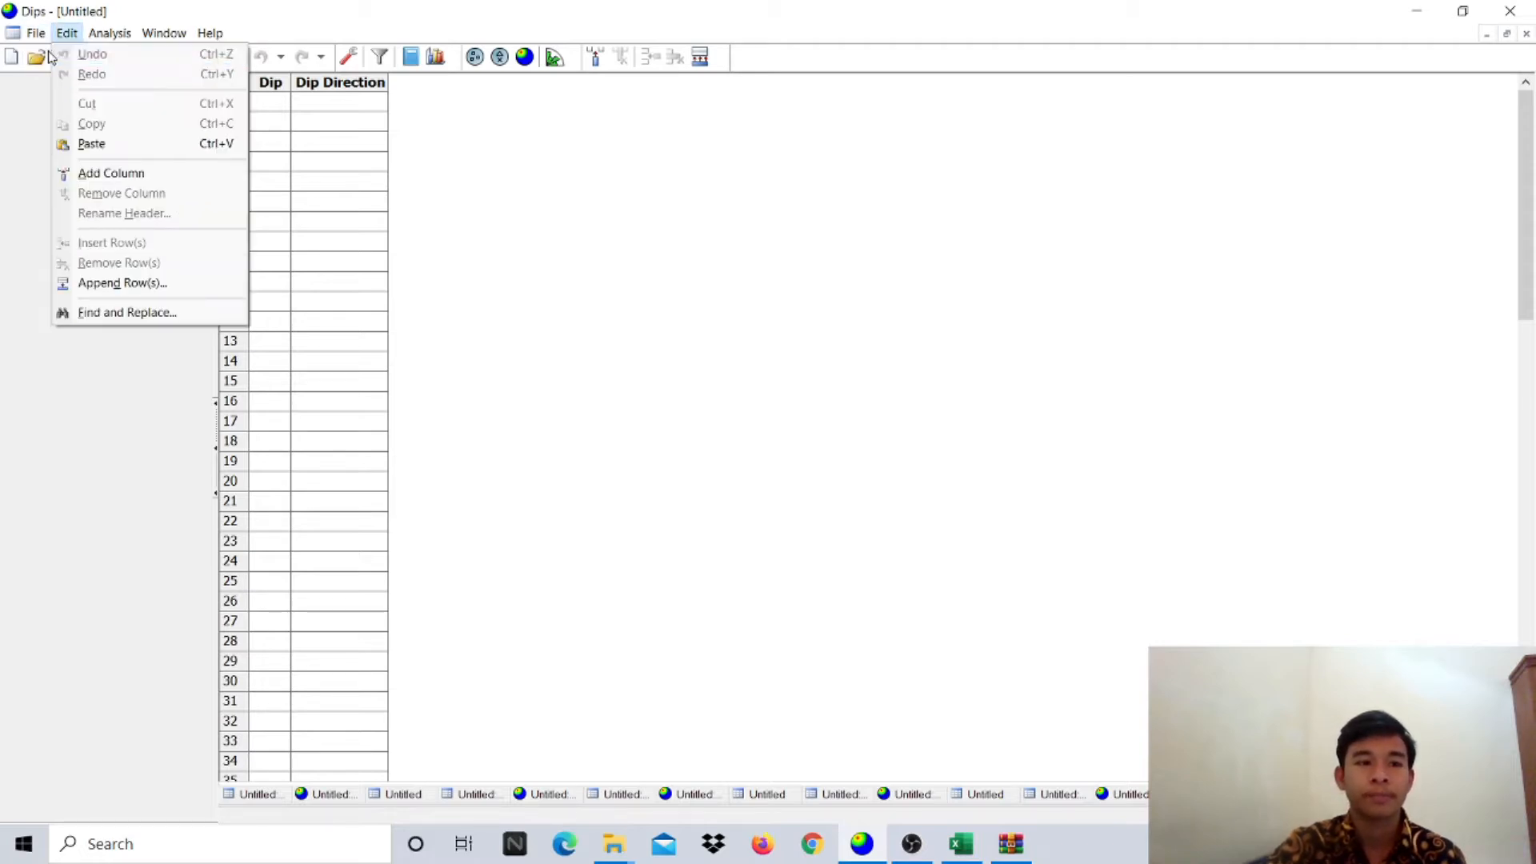
{"action": "left_click", "coordinate": [58, 53]}
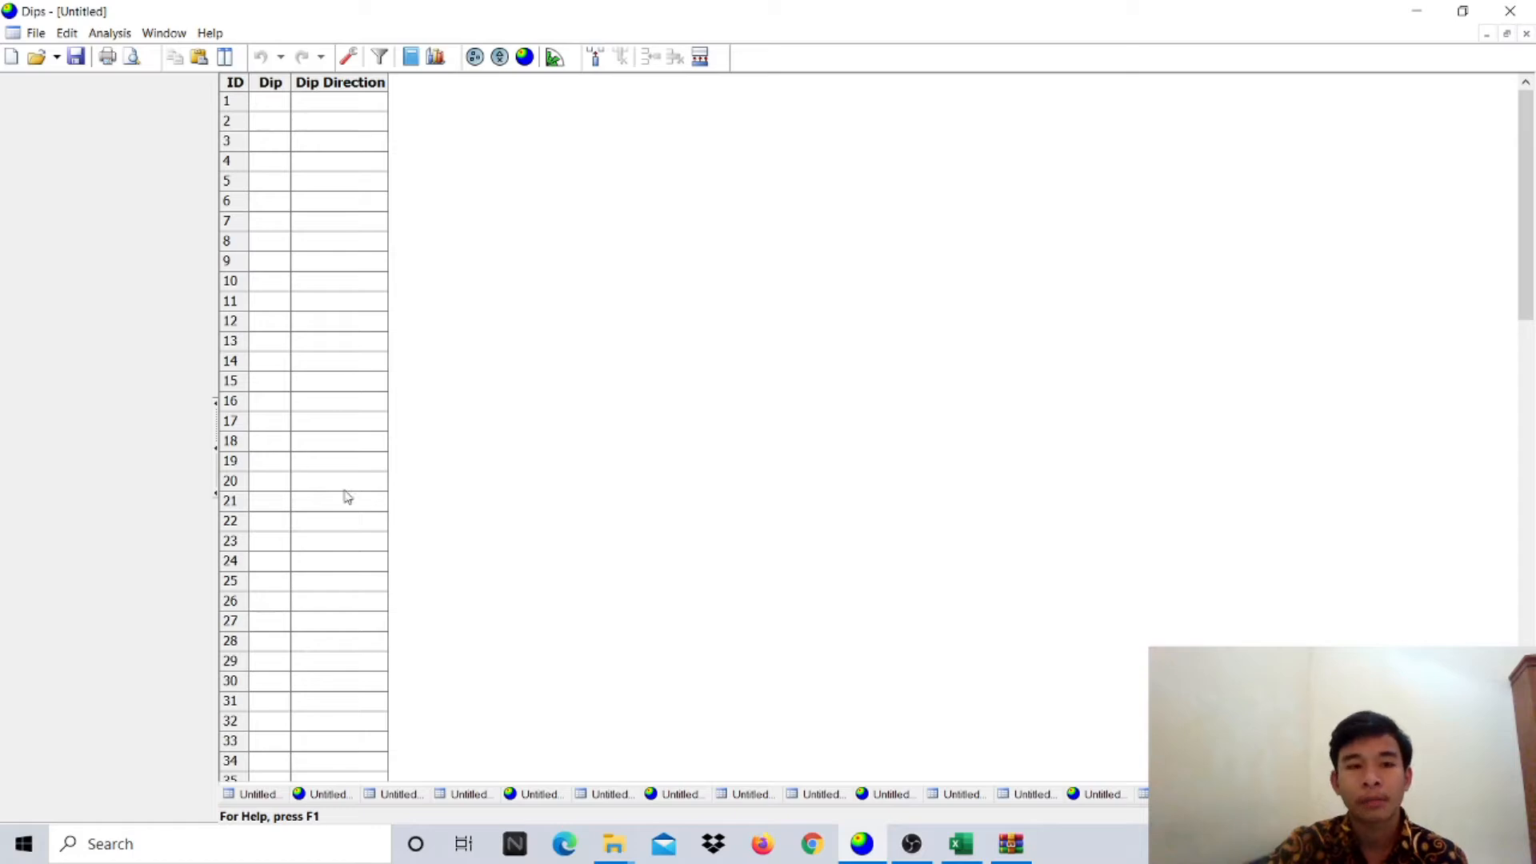
- Set the project's global orientation format to Strike (Right) / Dip
{"action": "left_click", "coordinate": [353, 62]}
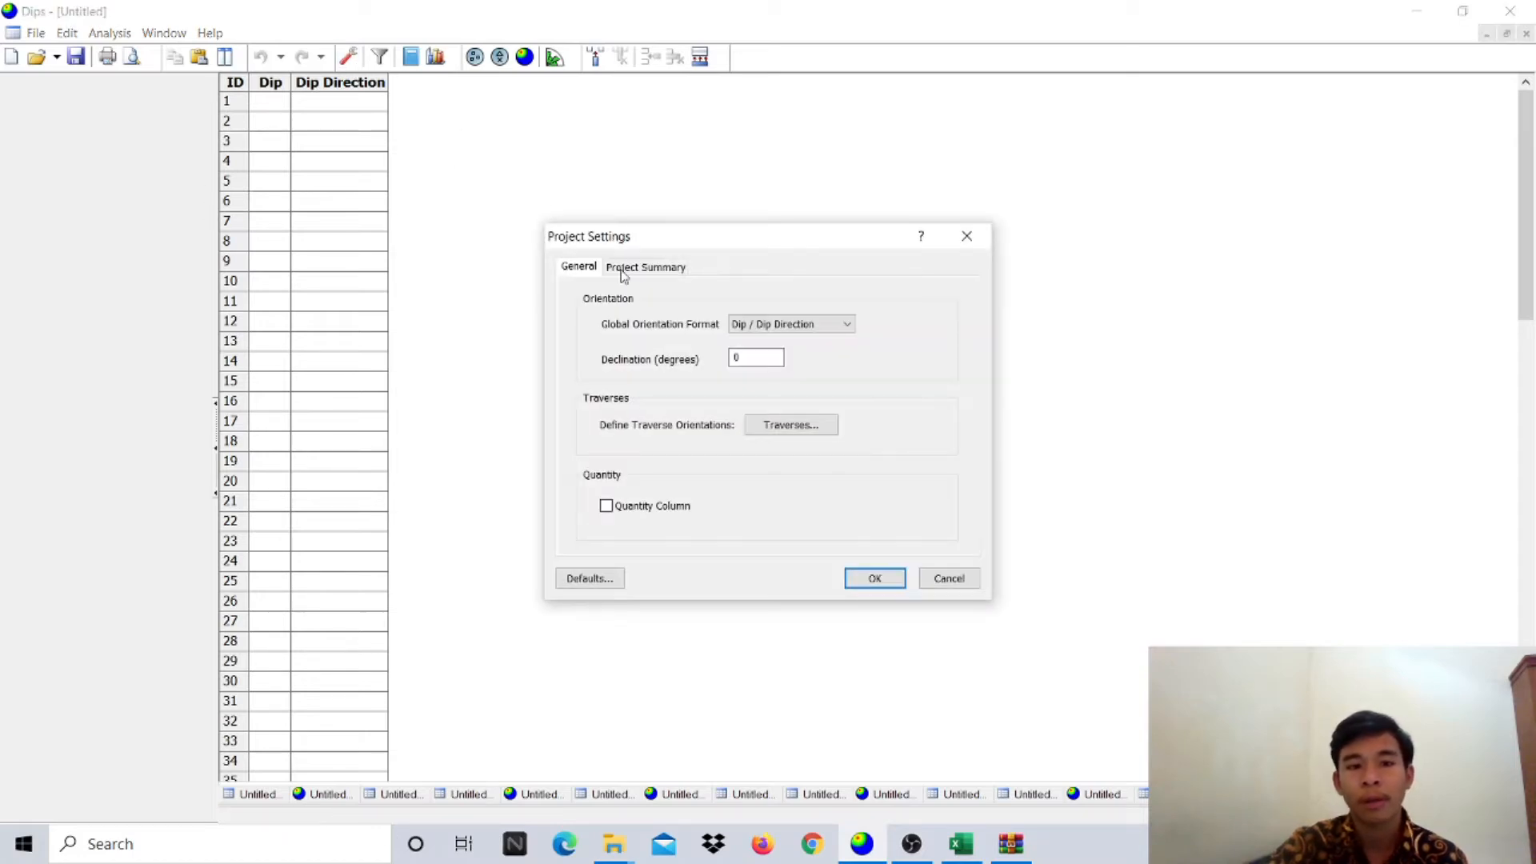
{"action": "left_click", "coordinate": [788, 324]}
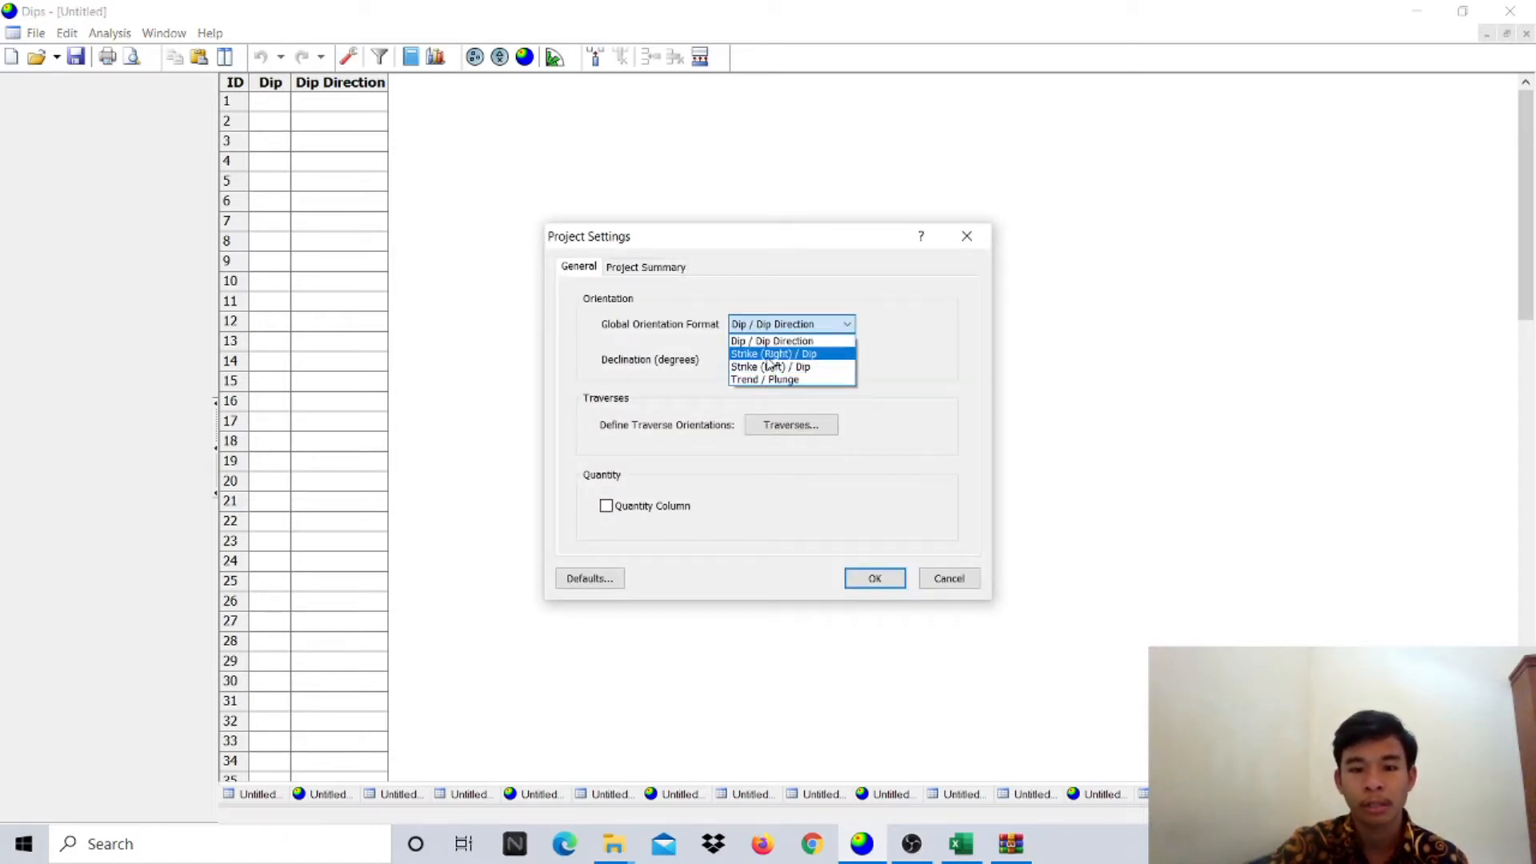
{"action": "left_click", "coordinate": [771, 358]}
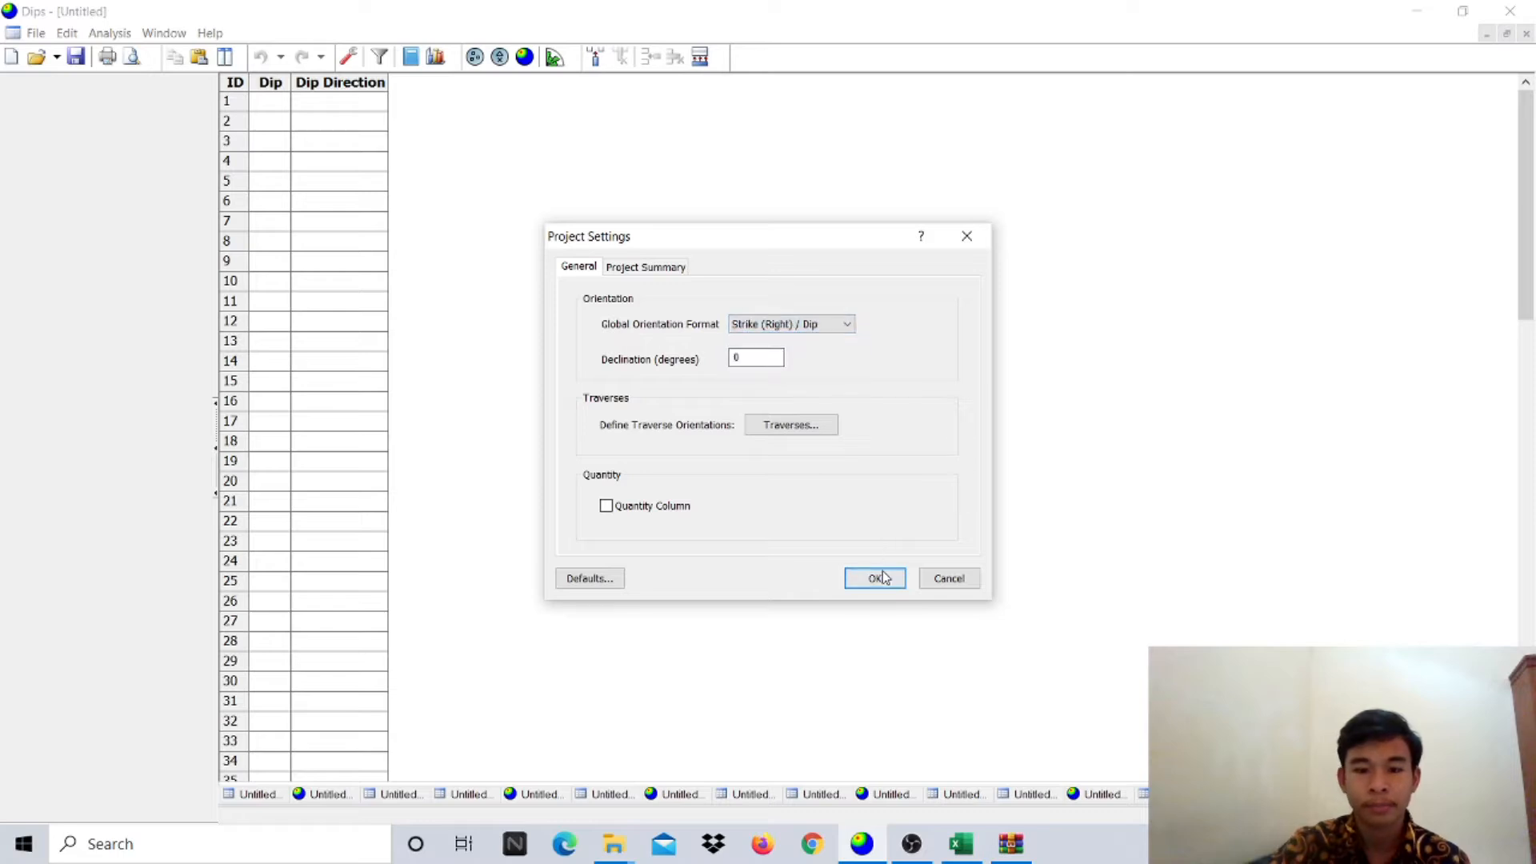
{"action": "left_click", "coordinate": [884, 577]}
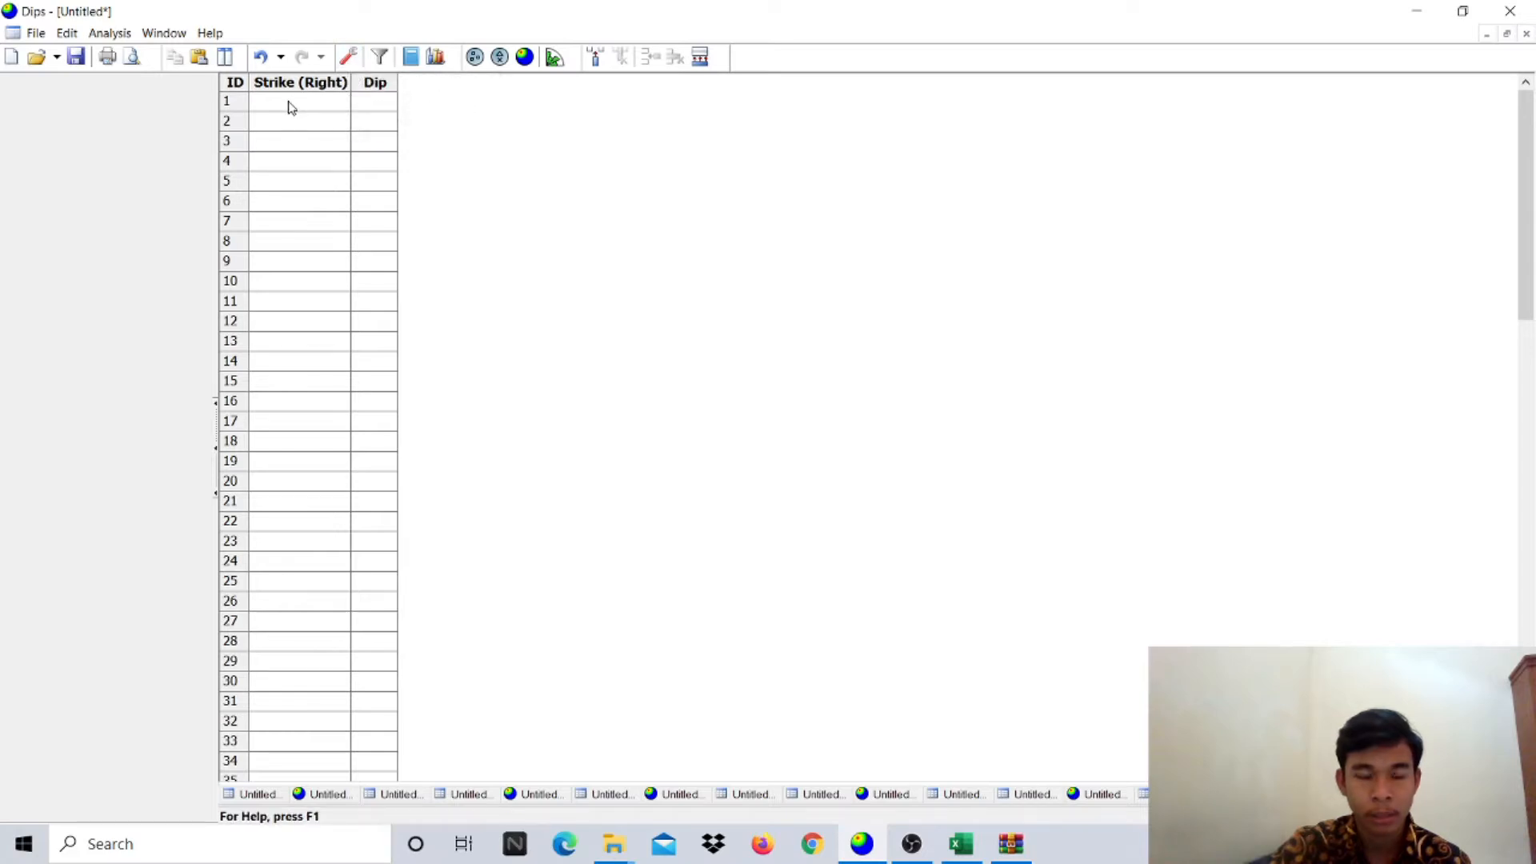
- Paste the Excel strike/dip measurements (starting 204/70) into the table and plot them as poles
{"action": "left_click", "coordinate": [961, 844]}
{"action": "scroll", "coordinate": [858, 400], "scroll_direction": "up", "scroll_amount": 13}
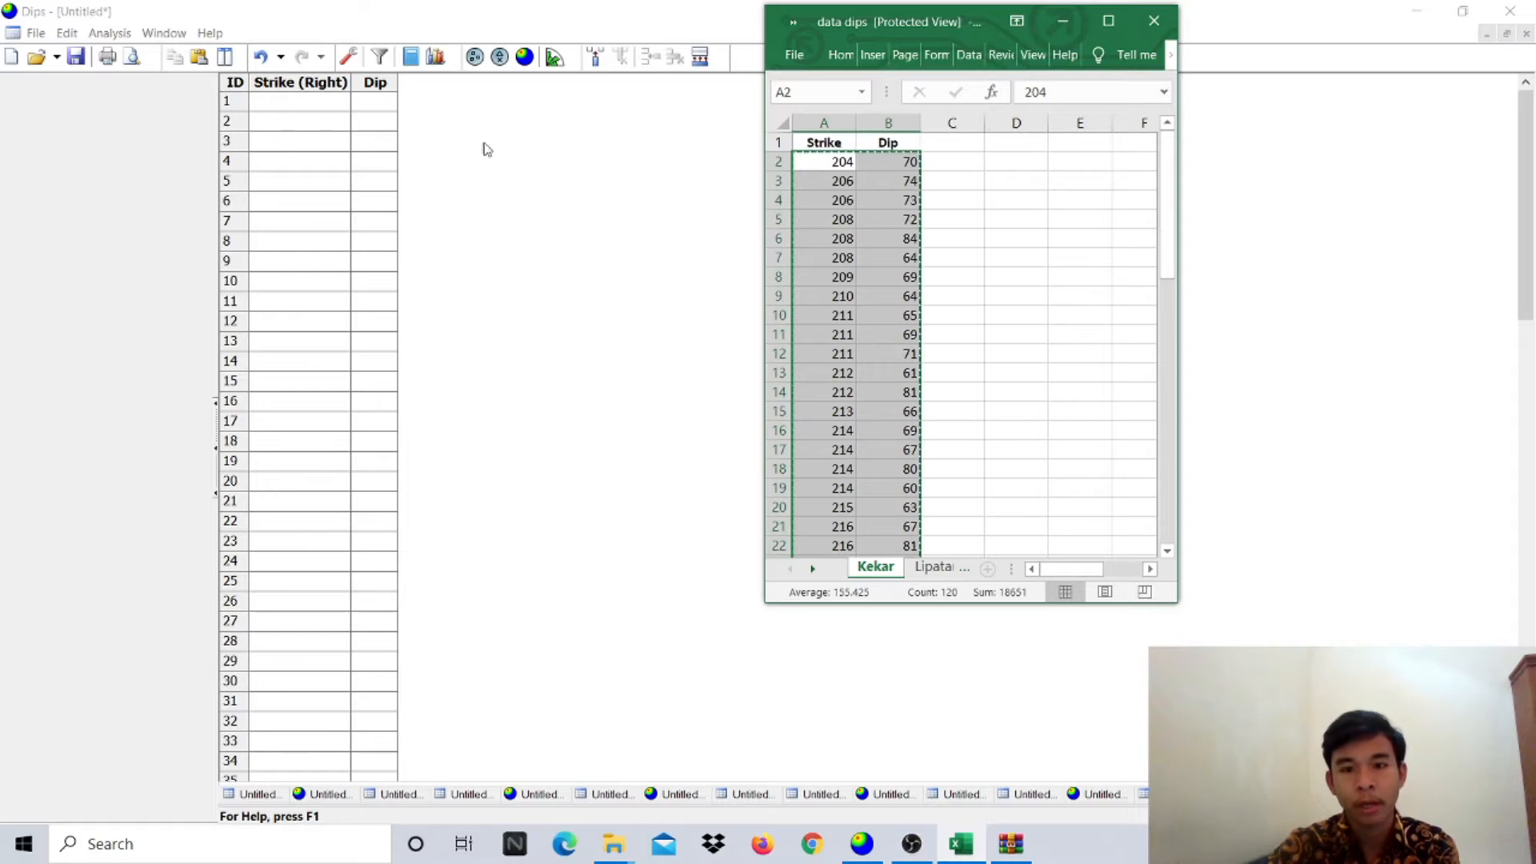
{"action": "left_click", "coordinate": [305, 102]}
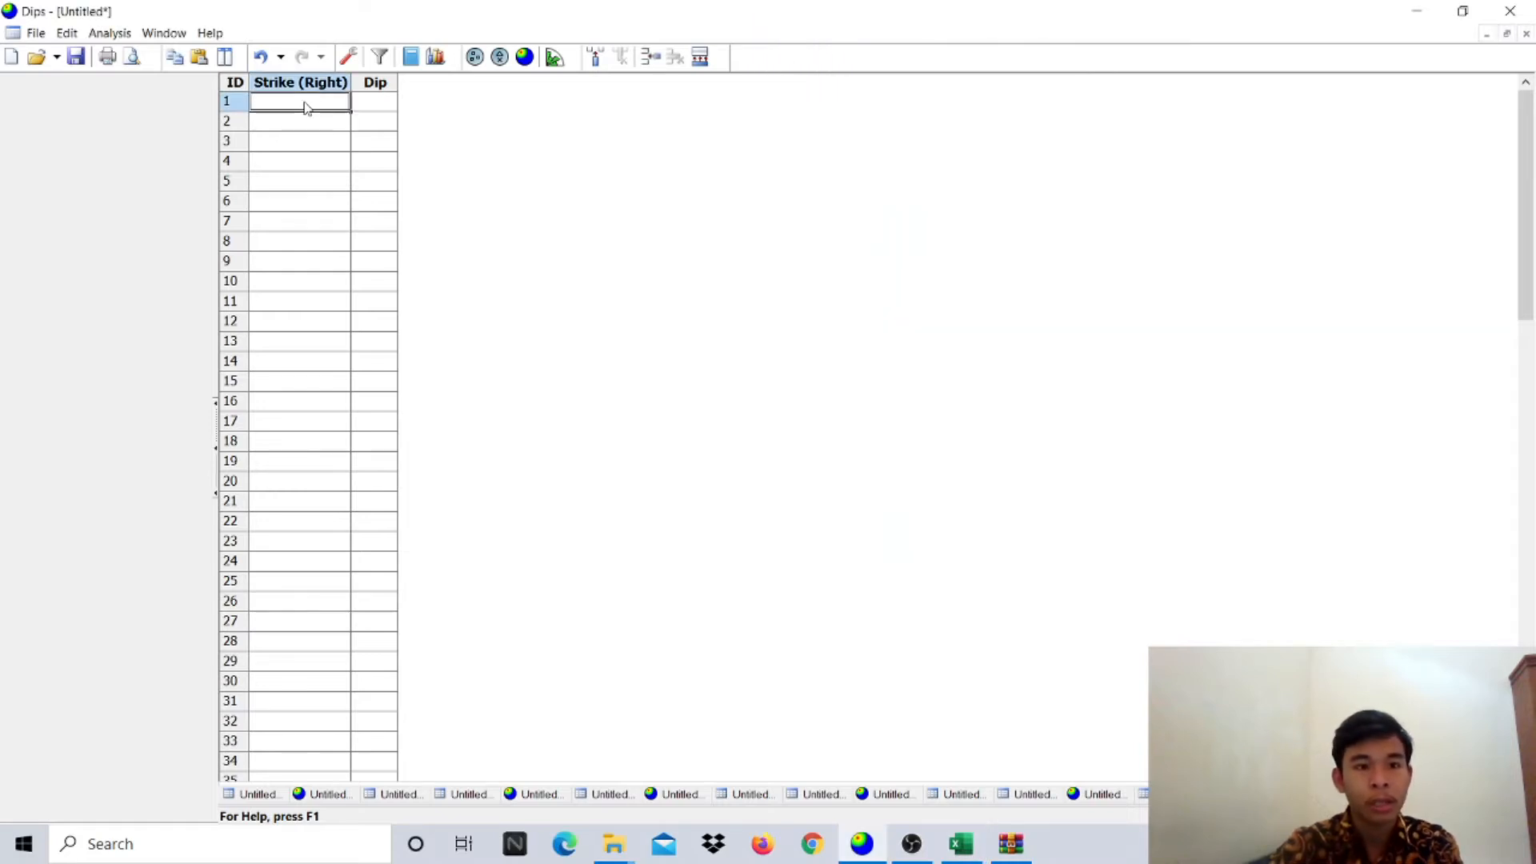
{"action": "key", "text": "ctrl+v"}
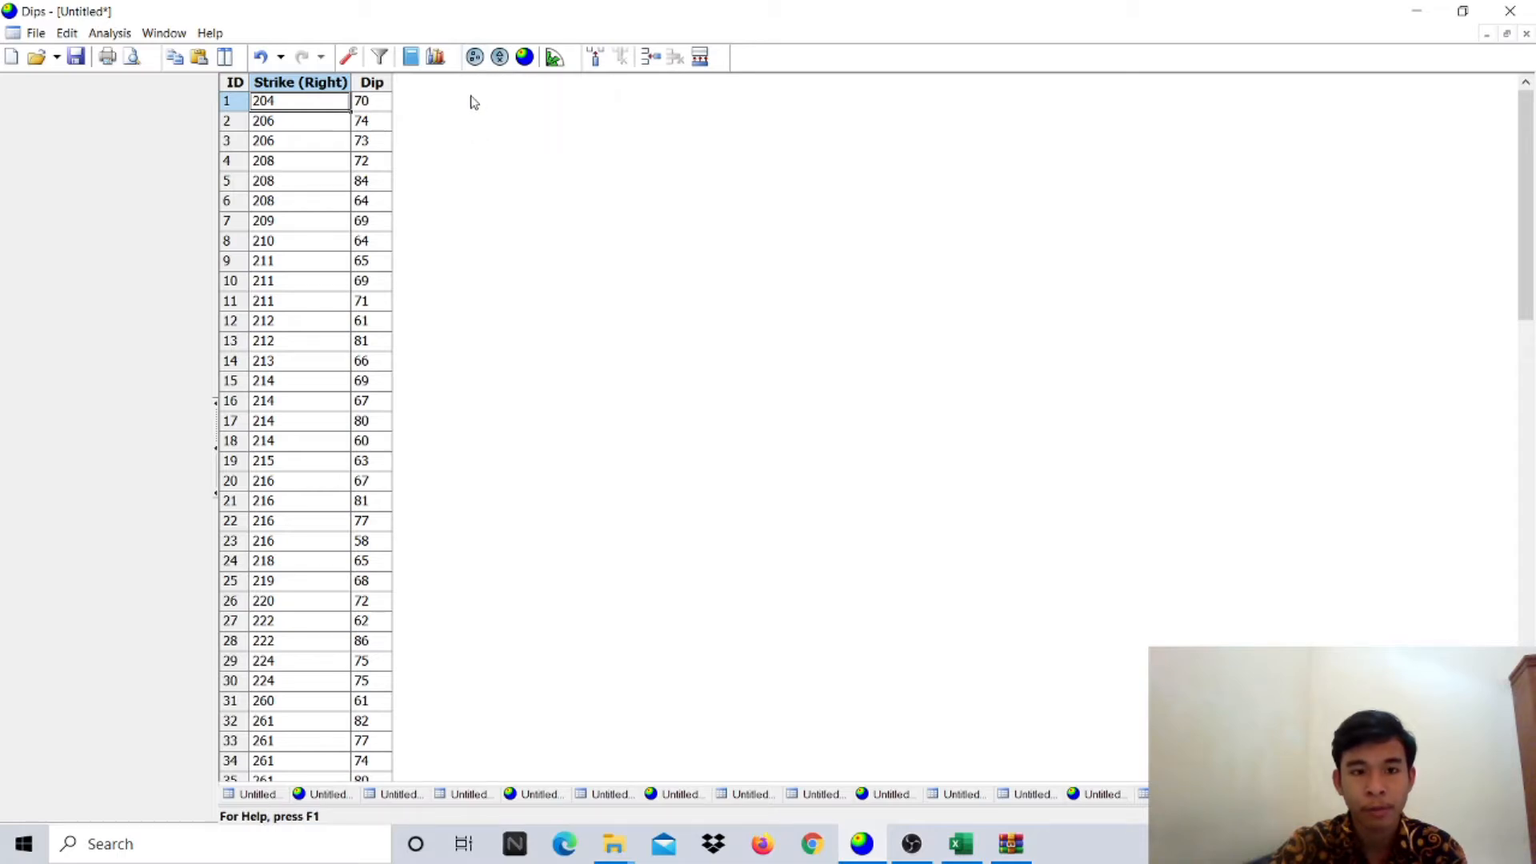
{"action": "left_click", "coordinate": [474, 56]}
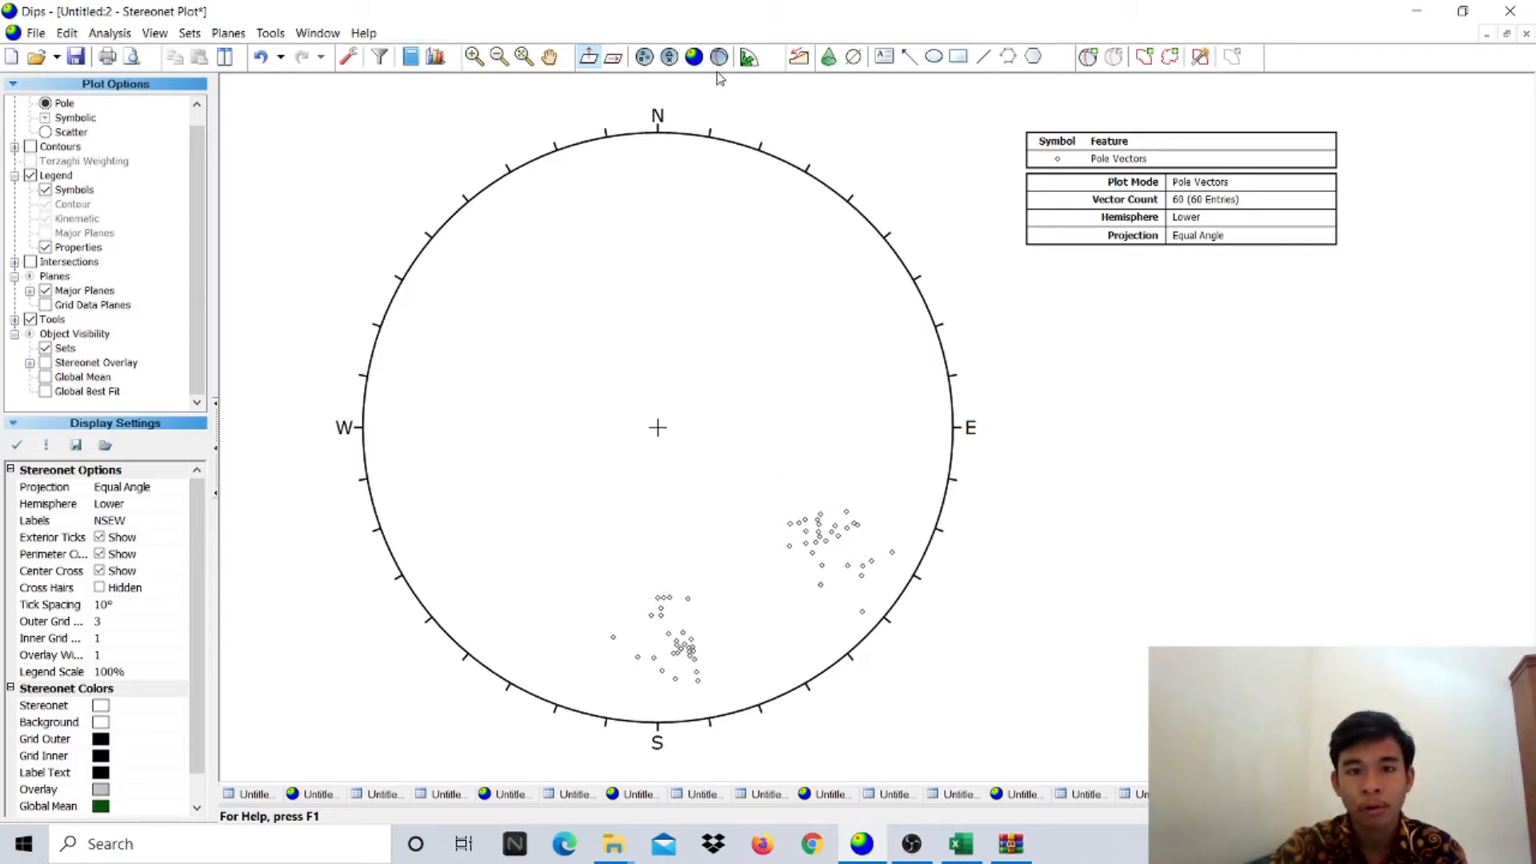
- Turn on density contours for the 60 poles, revealing south and east-southeast clusters
{"action": "left_click", "coordinate": [694, 57]}
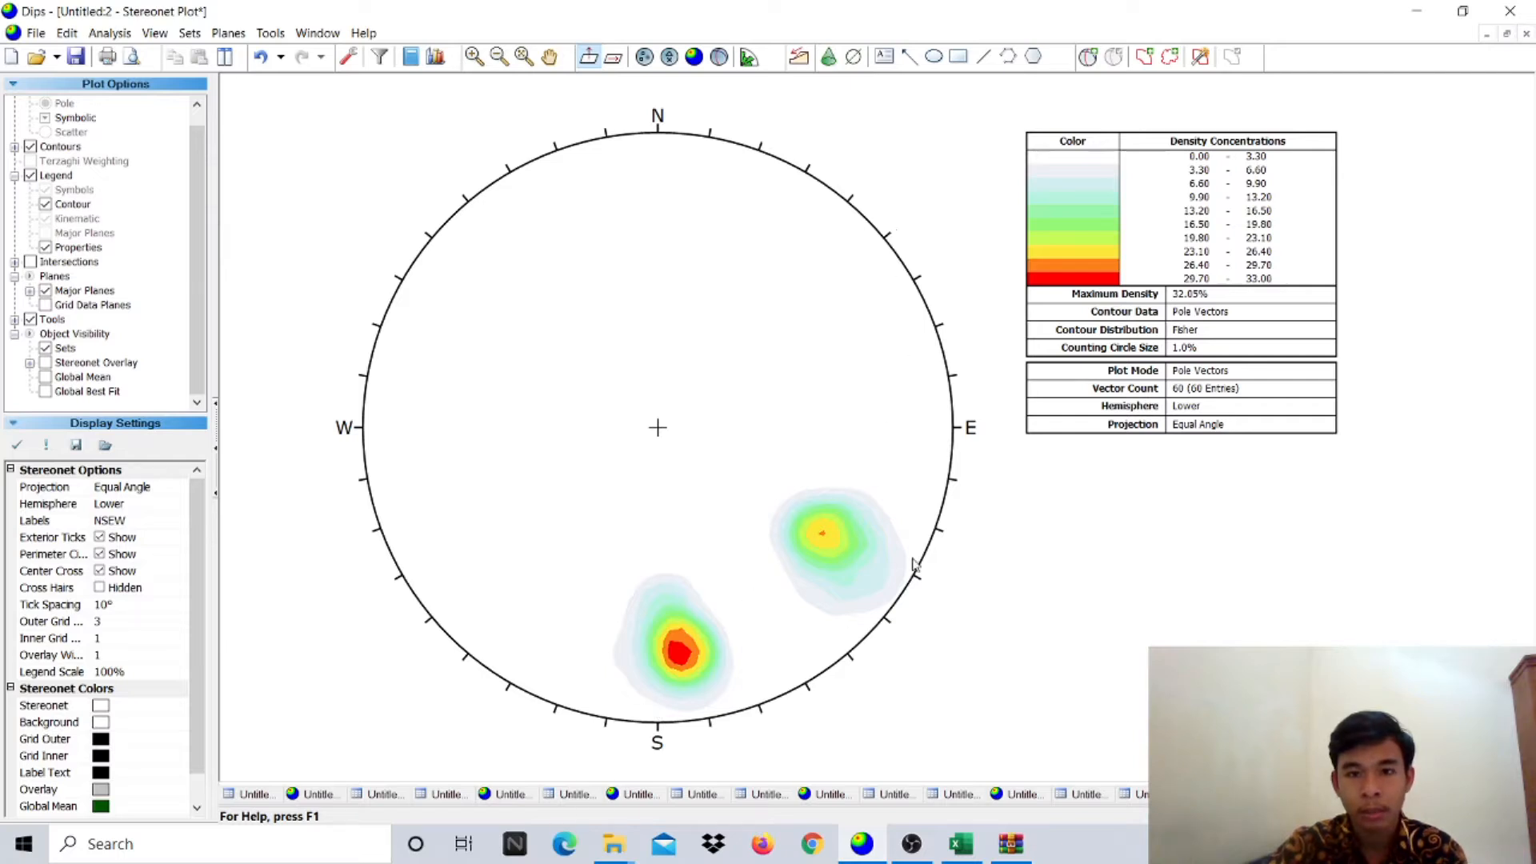
{"action": "left_click", "coordinate": [1088, 56]}
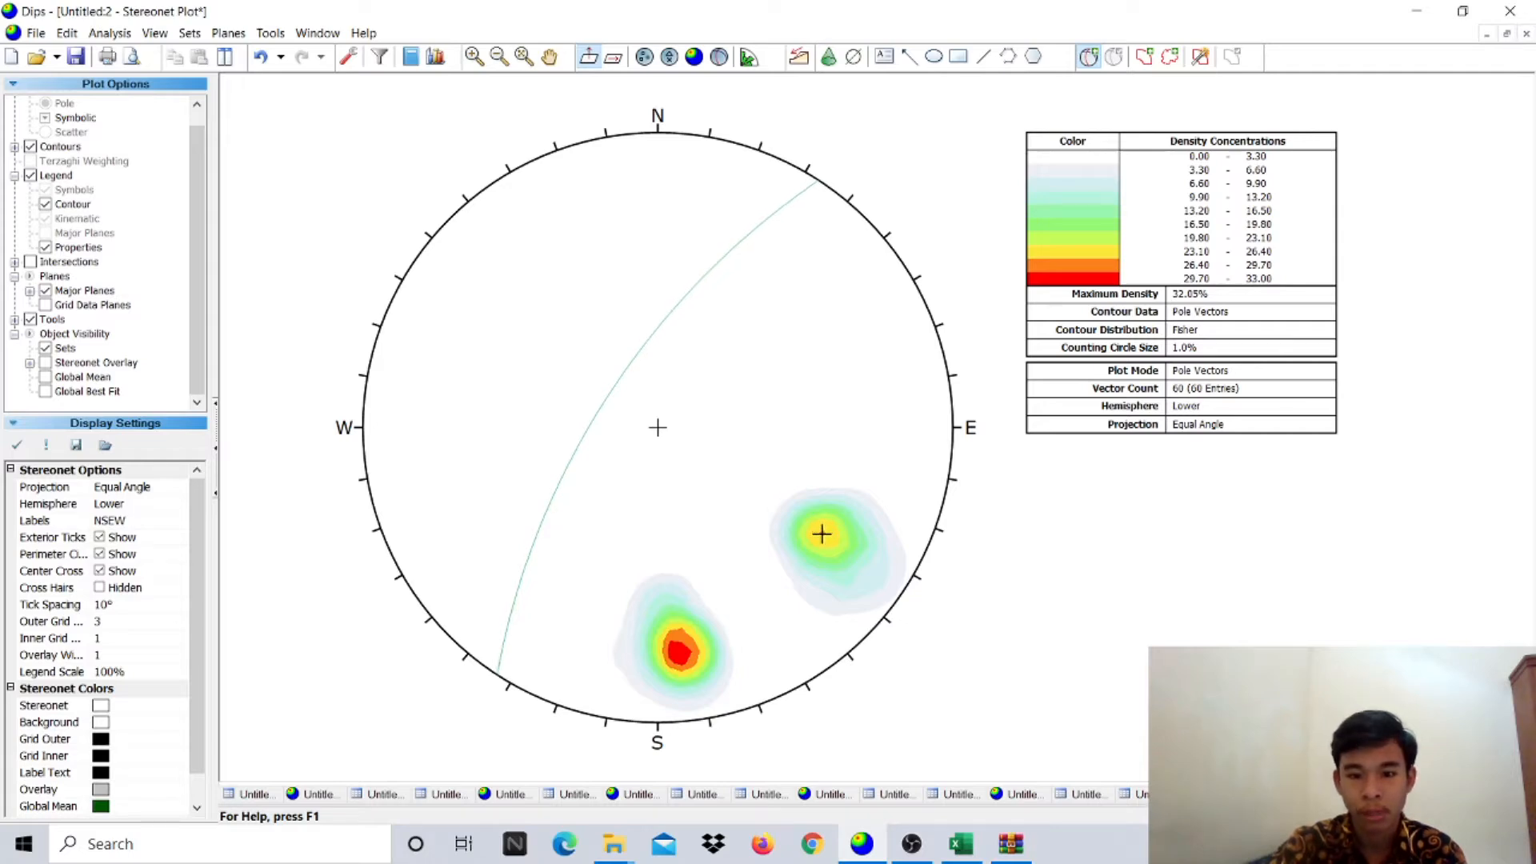
- Add a pole-only user plane labelled Max 1 (213/67) at the eastern density peak
{"action": "left_click", "coordinate": [823, 534]}
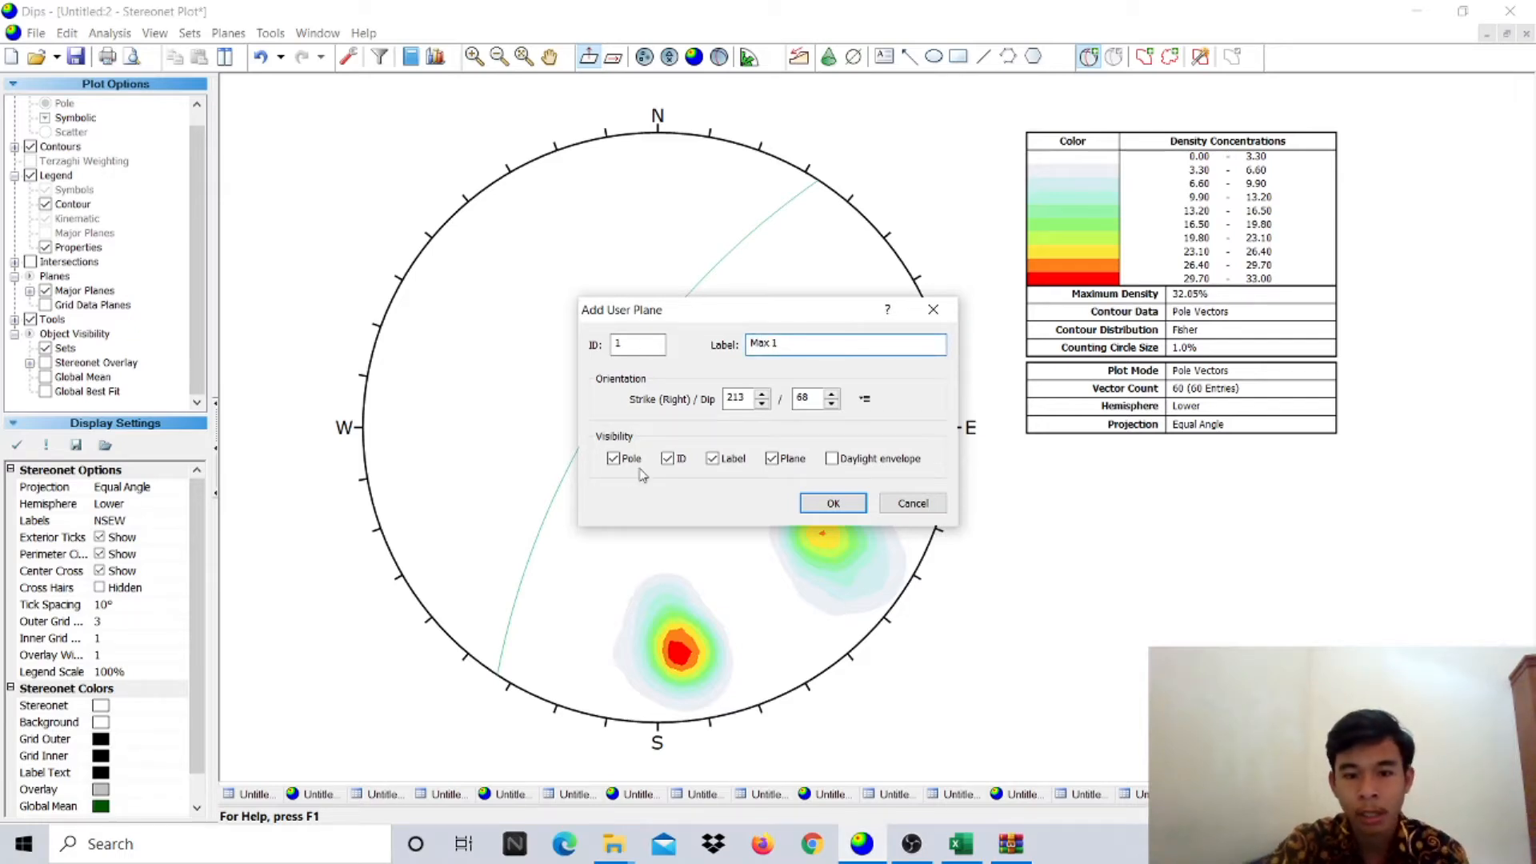
{"action": "left_click", "coordinate": [770, 460]}
{"action": "left_click", "coordinate": [682, 461]}
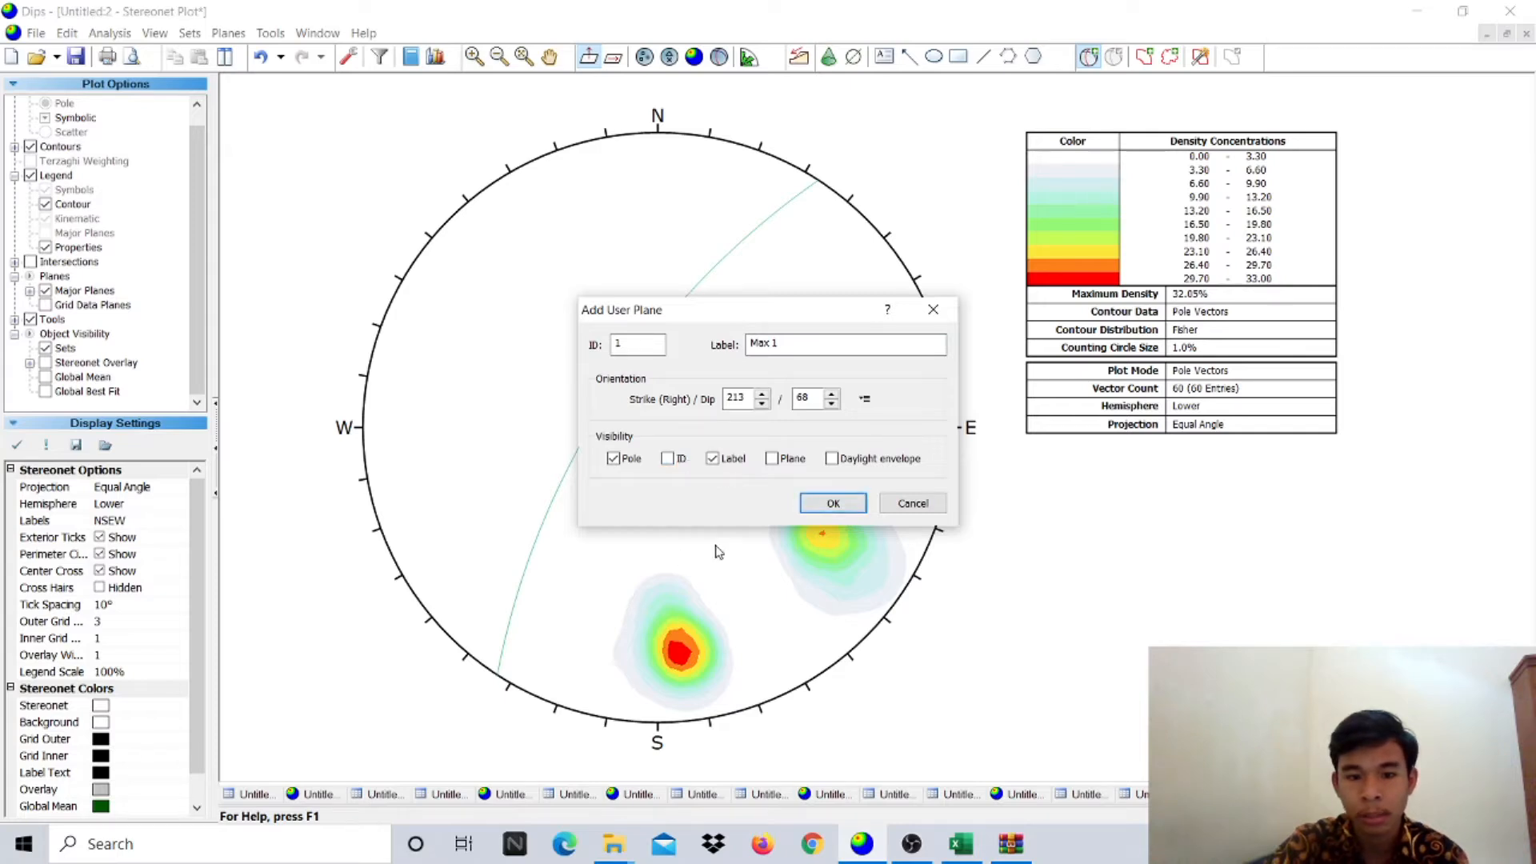
{"action": "left_click", "coordinate": [847, 512]}
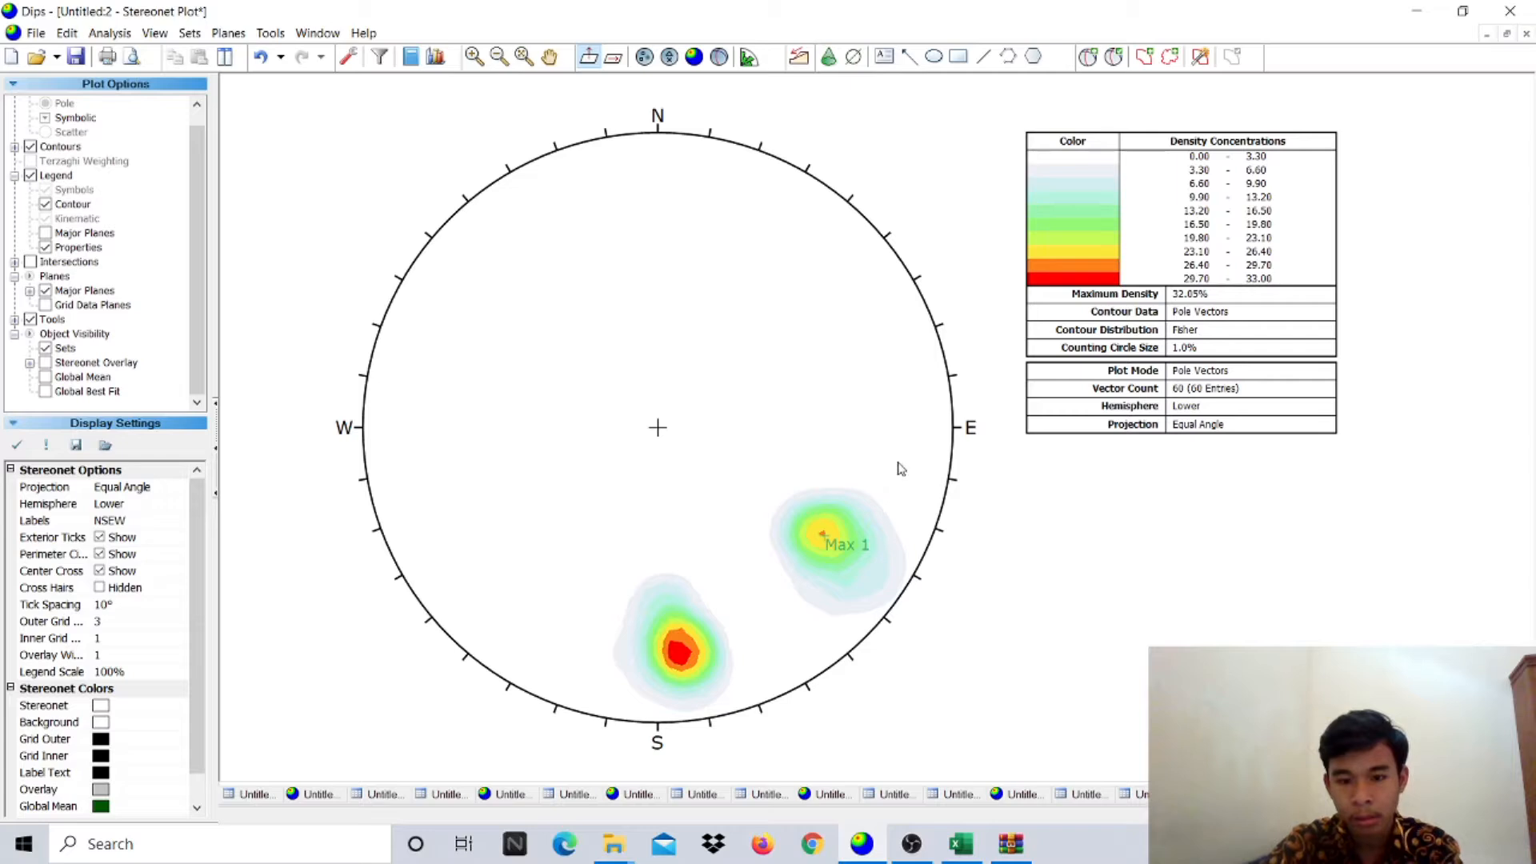
{"action": "key", "text": "ctrl+z"}
{"action": "left_click", "coordinate": [1088, 56]}
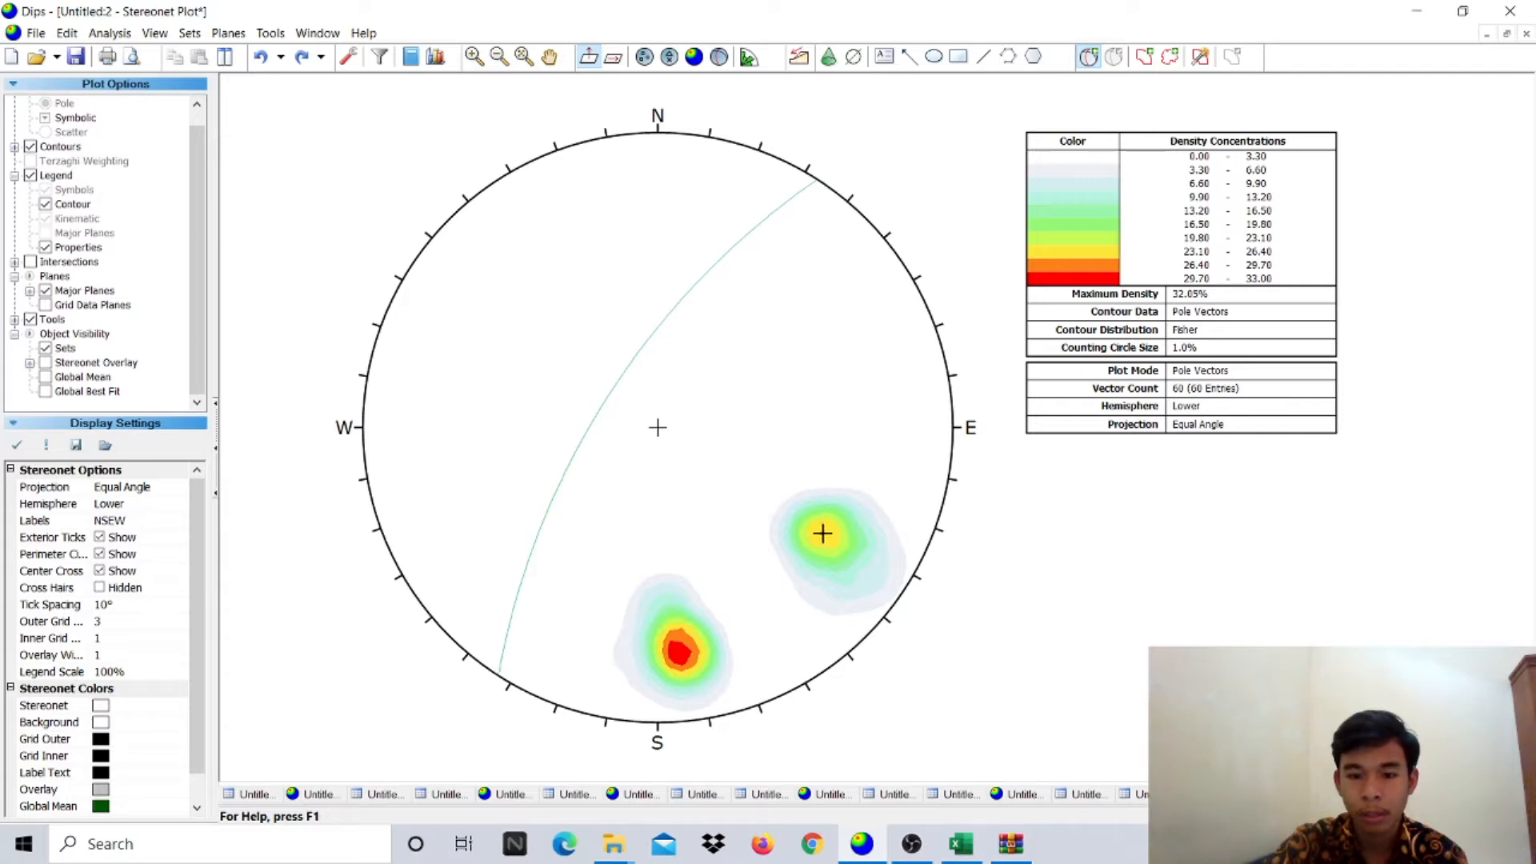
{"action": "left_click", "coordinate": [823, 534]}
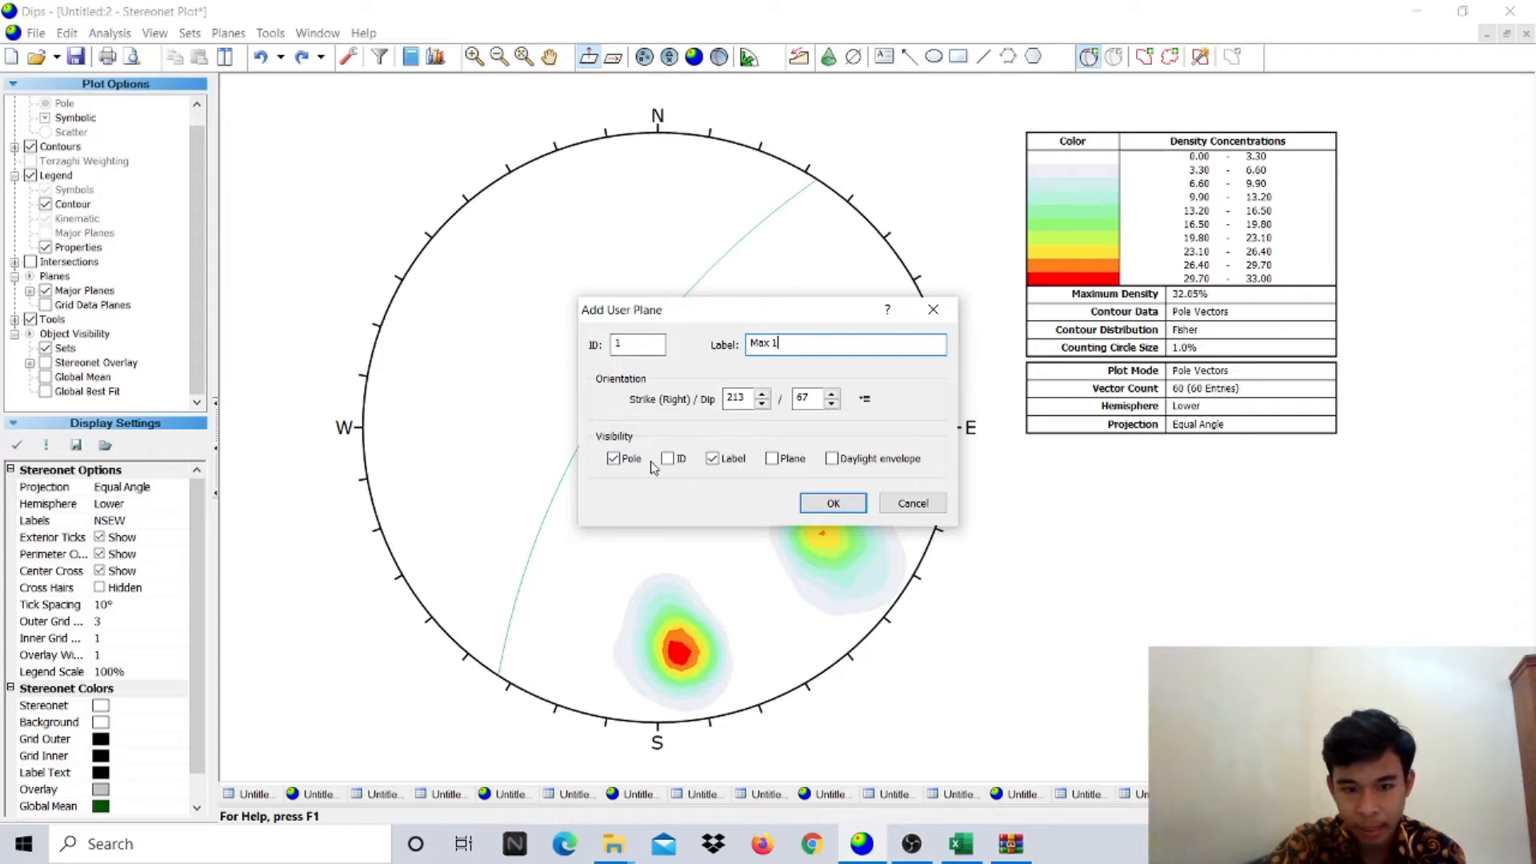
{"action": "left_click", "coordinate": [831, 504]}
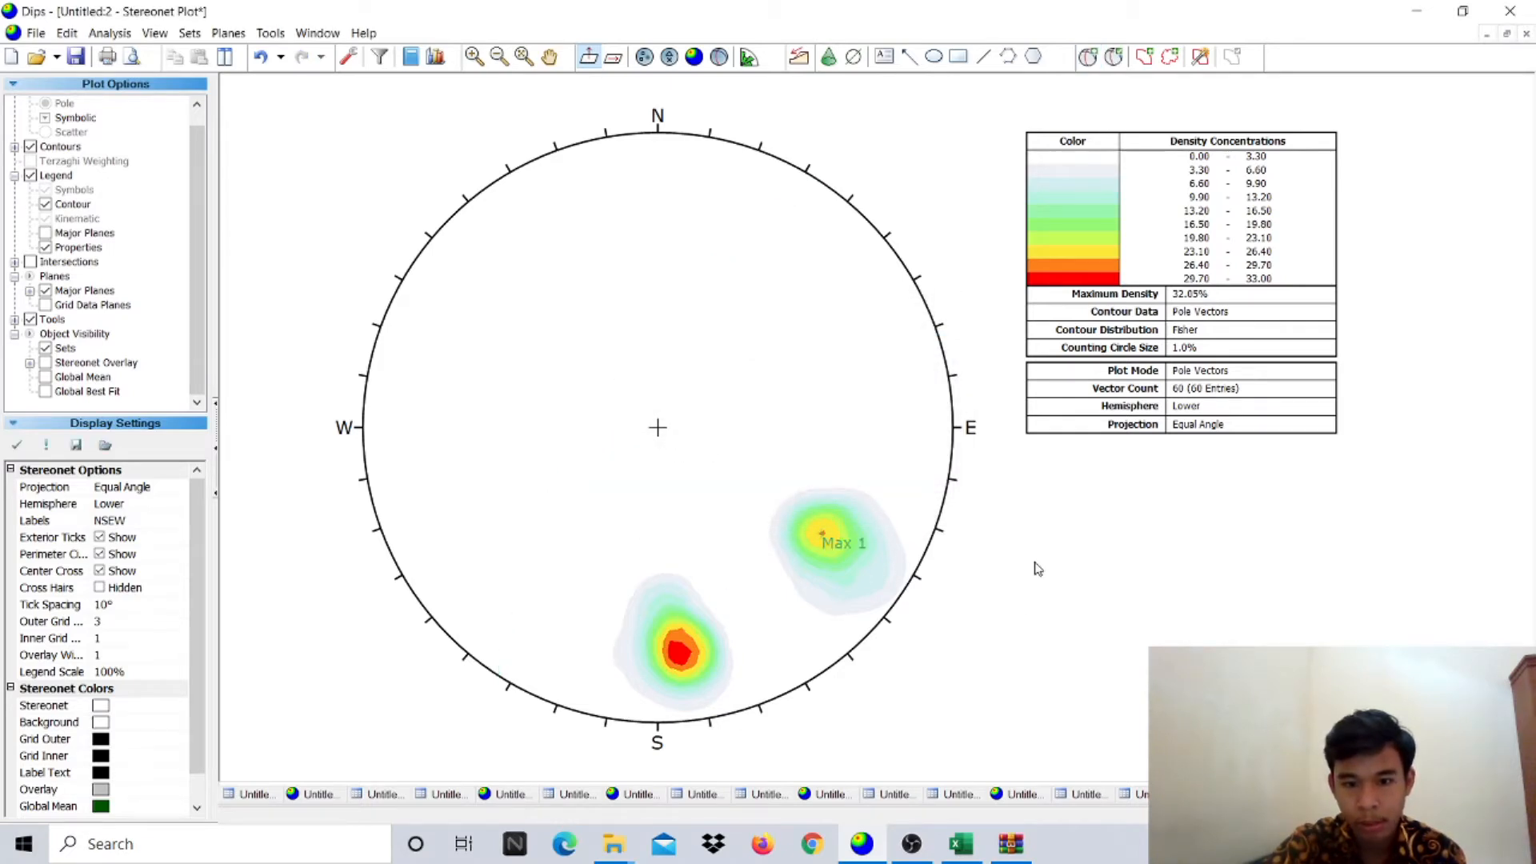
- Add a pole labelled Max 2 (265/75) at the southern density peak
{"action": "left_click", "coordinate": [1088, 56]}
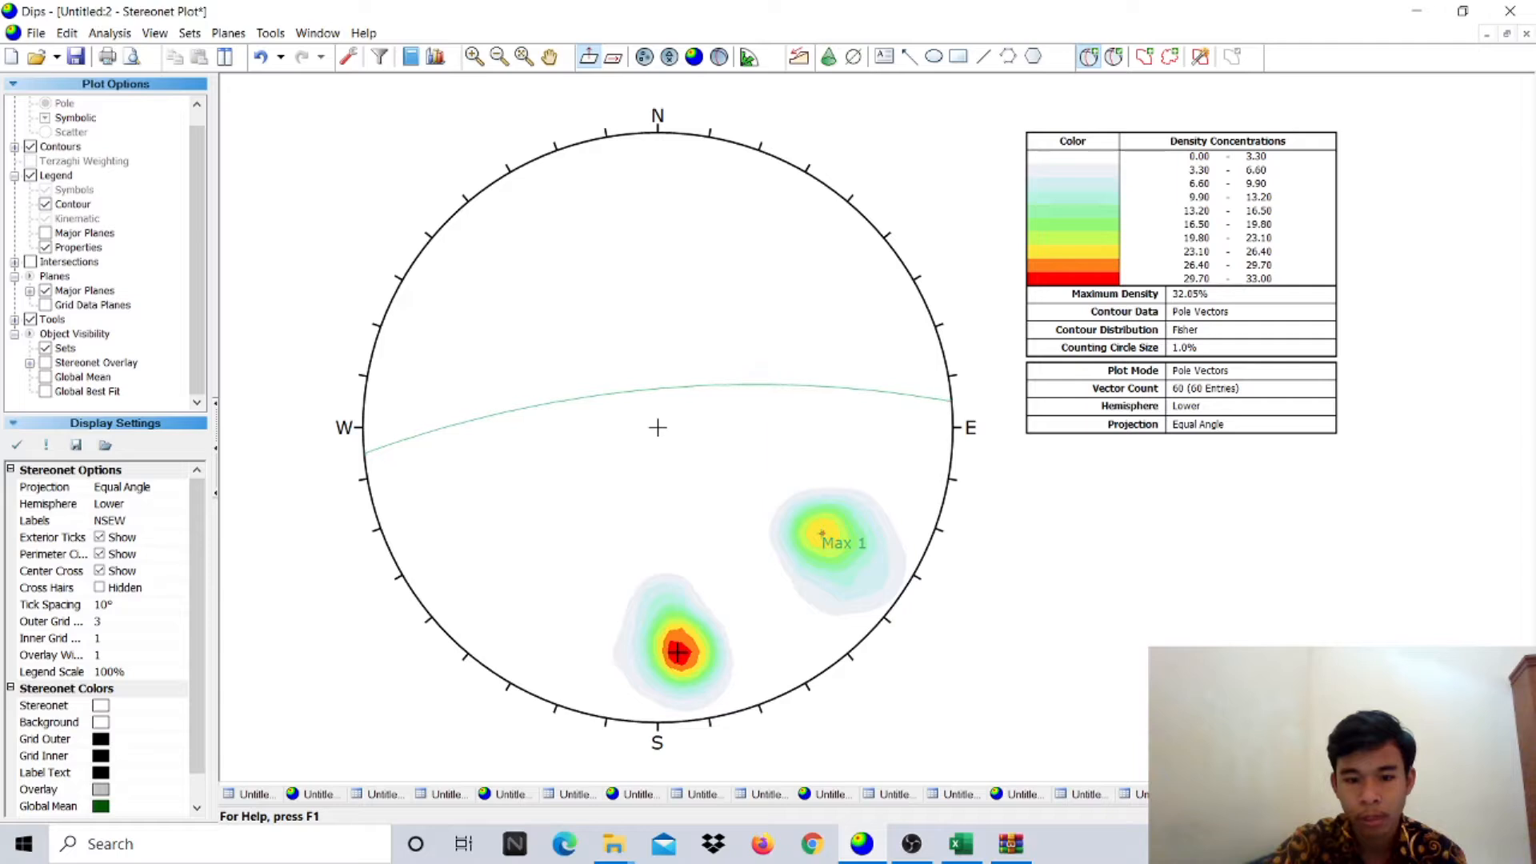
{"action": "left_click", "coordinate": [678, 652]}
{"action": "left_click", "coordinate": [798, 344]}
{"action": "type", "text": "Max 2"}
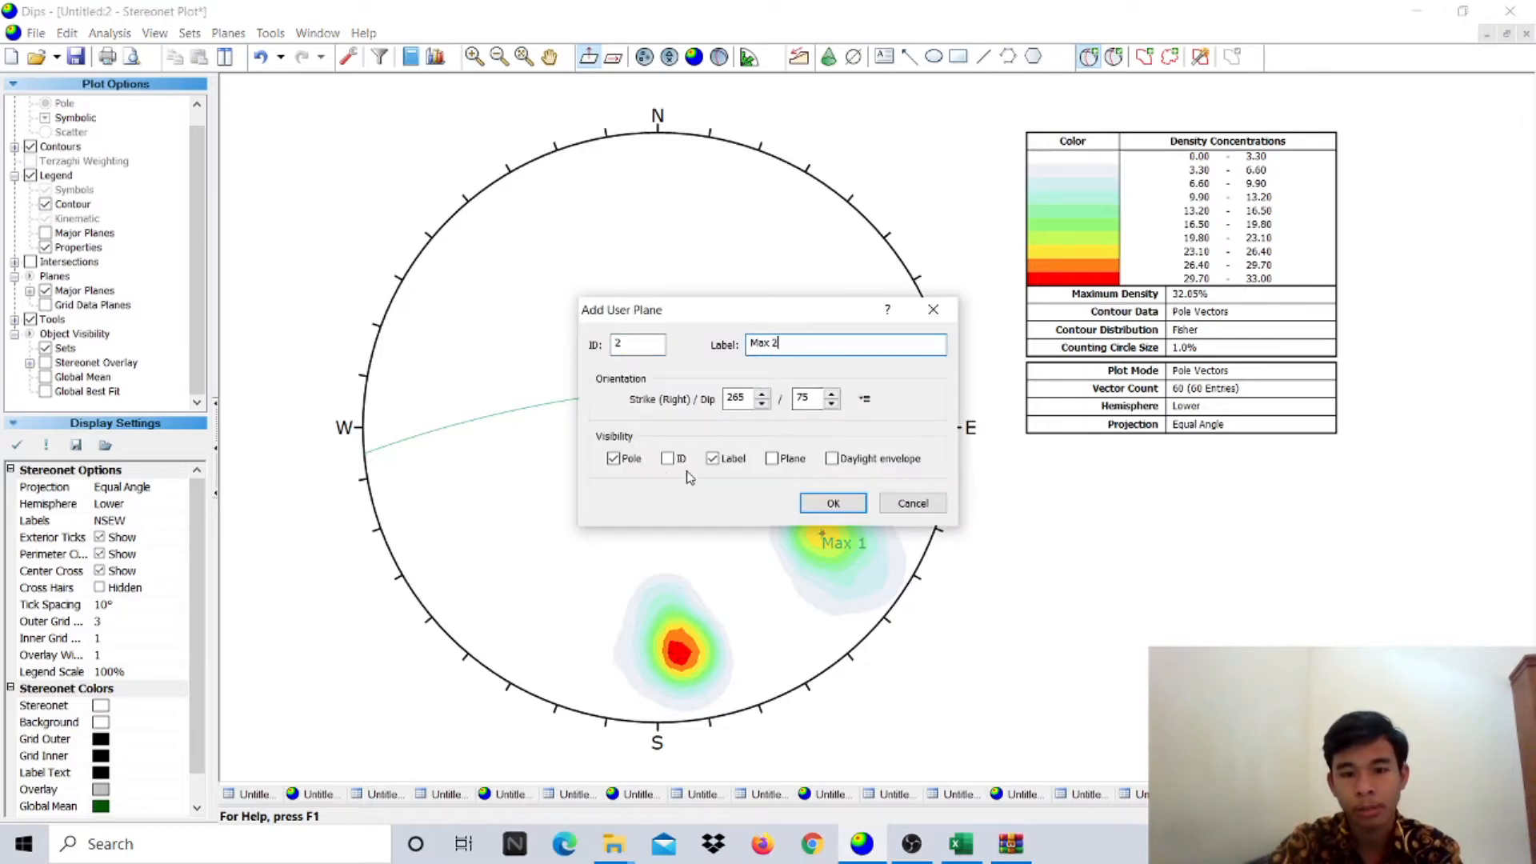
{"action": "left_click", "coordinate": [833, 502]}
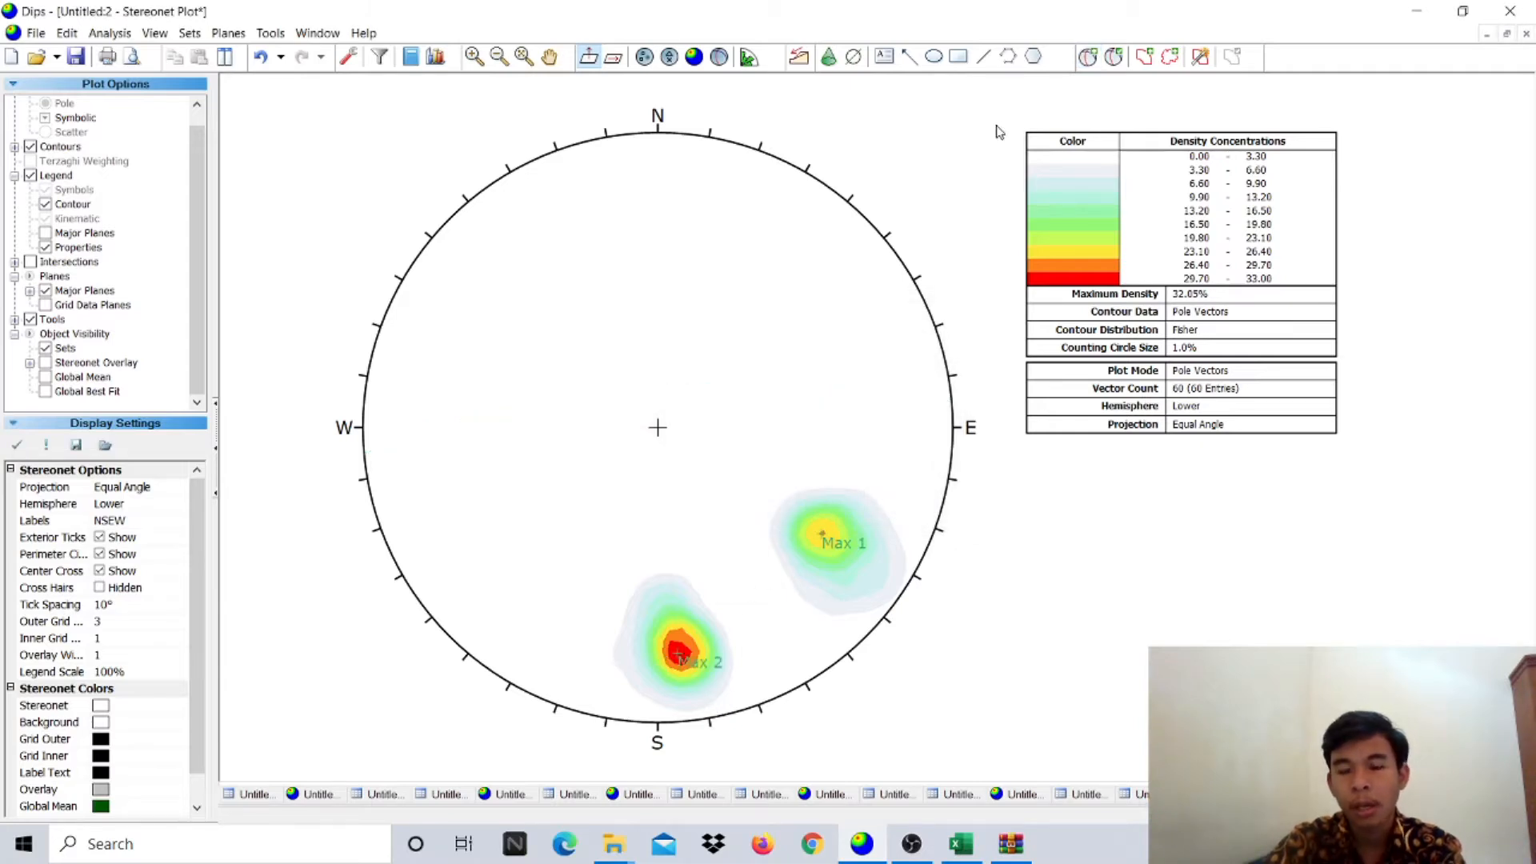
{"action": "left_click", "coordinate": [1090, 61]}
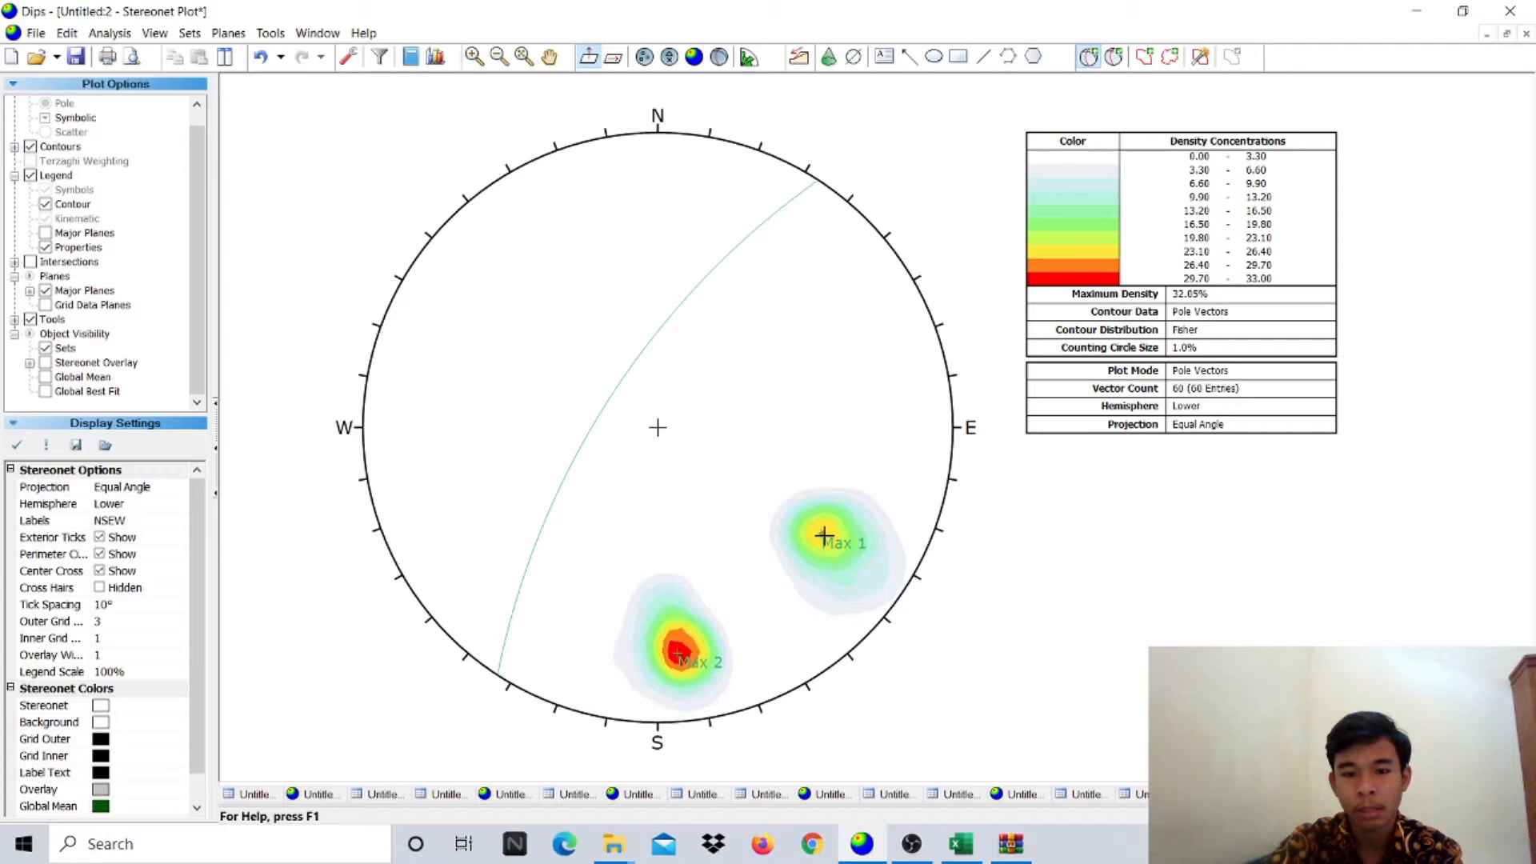
- Add a great circle labelled Pole Max 1 at the Max 1 pole, without a pole marker
{"action": "left_click", "coordinate": [823, 535]}
{"action": "key", "text": "Tab"}
{"action": "type", "text": "Pole M"}
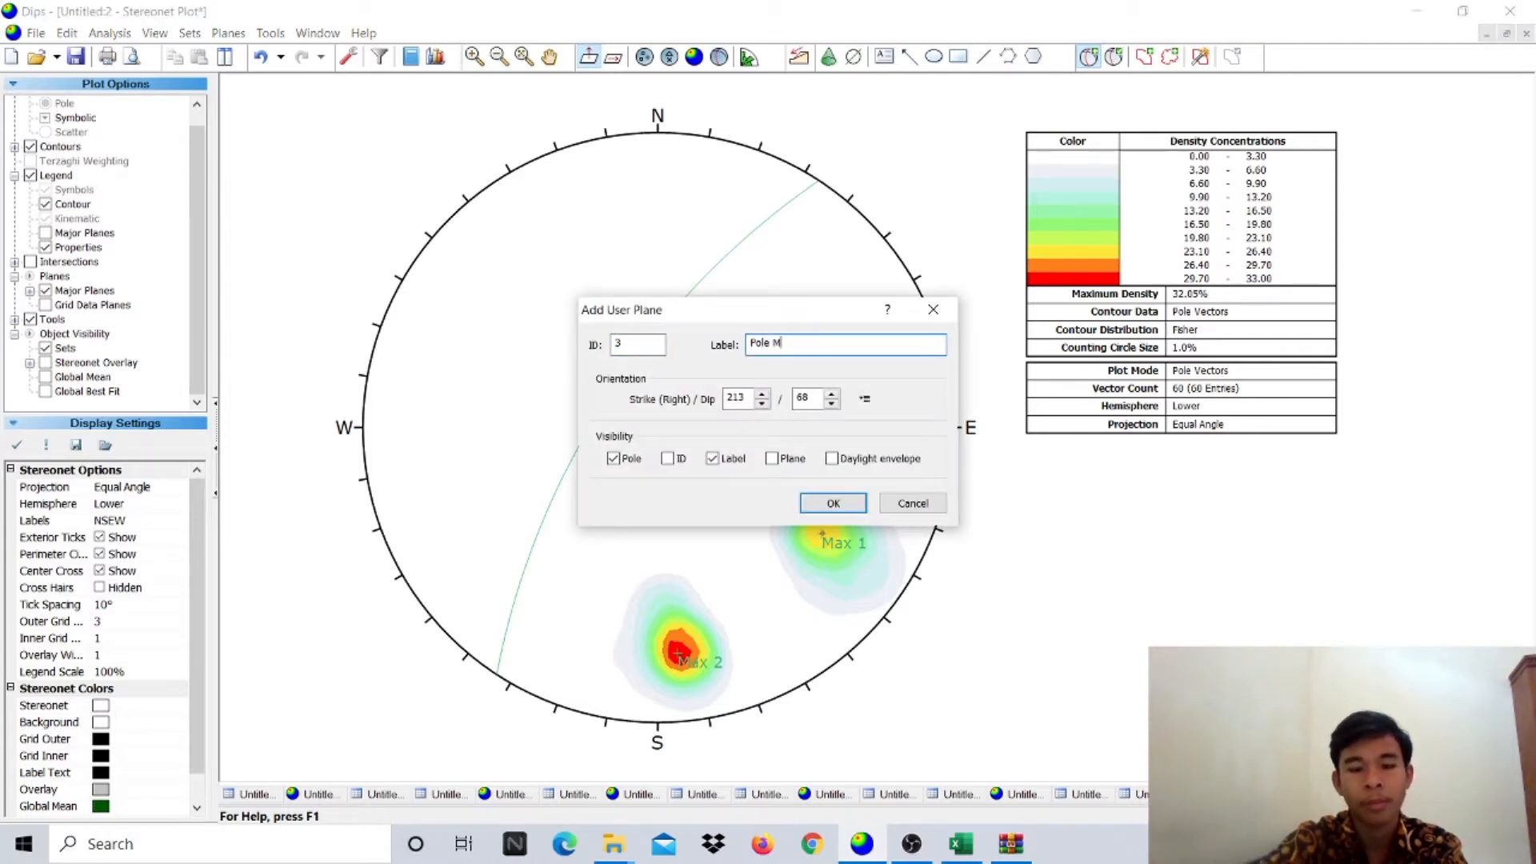
{"action": "type", "text": "ax 1"}
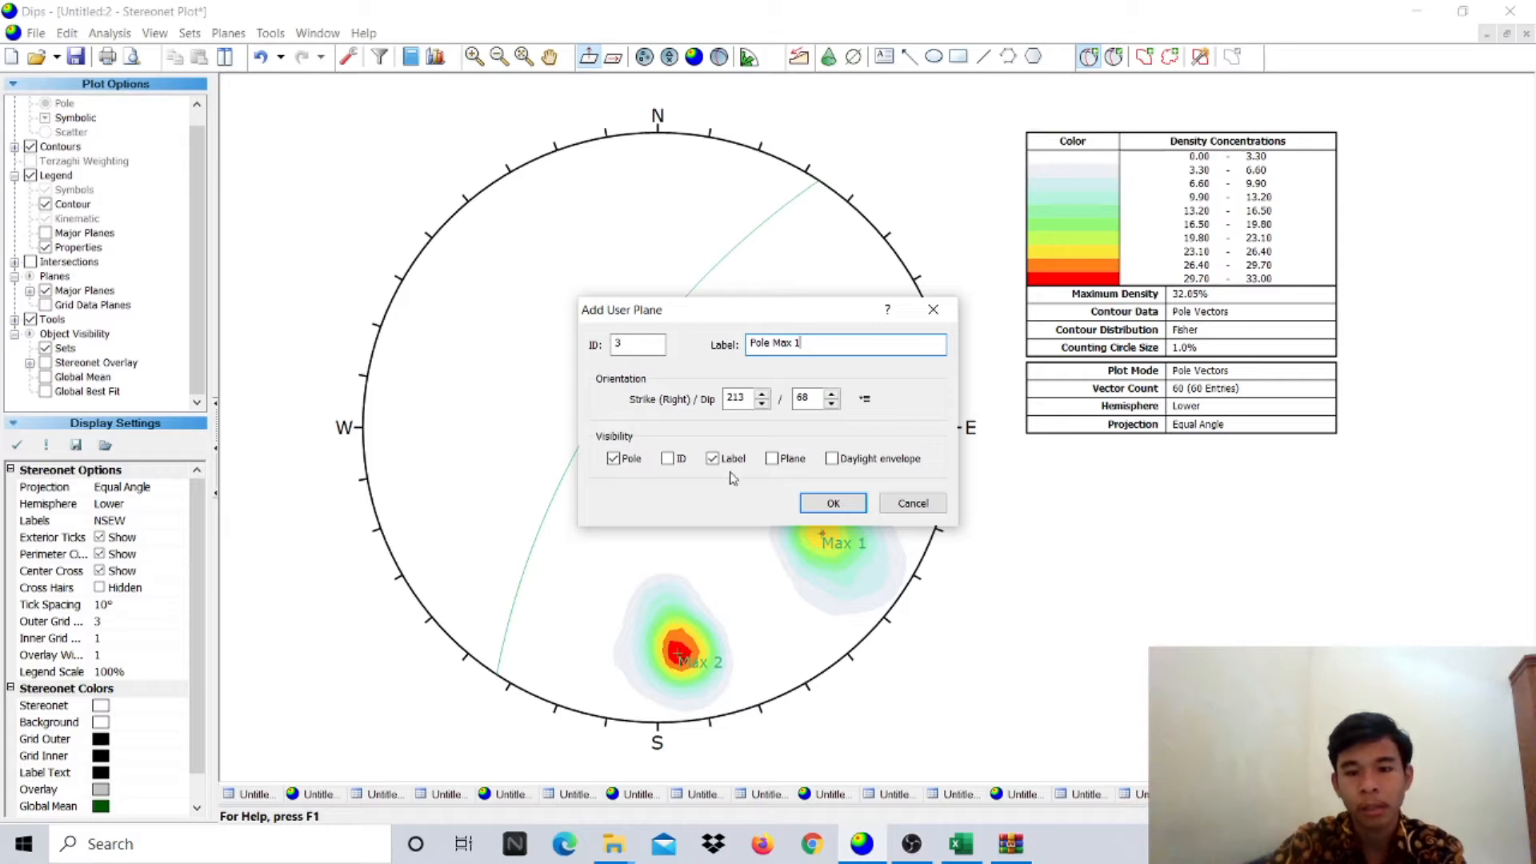
{"action": "left_click", "coordinate": [613, 458]}
{"action": "left_click", "coordinate": [773, 460]}
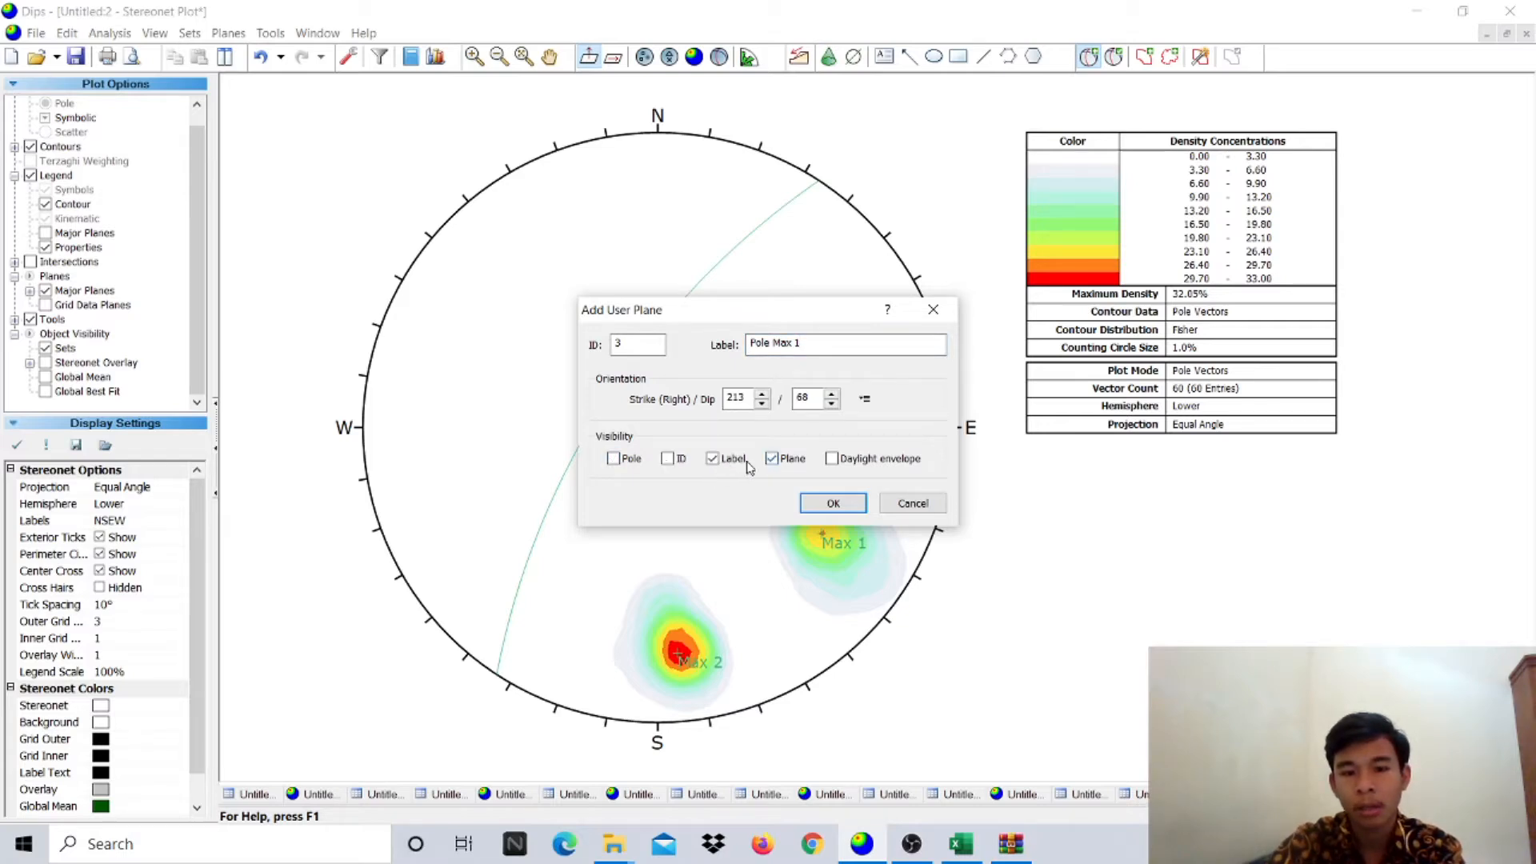
{"action": "left_click", "coordinate": [833, 504]}
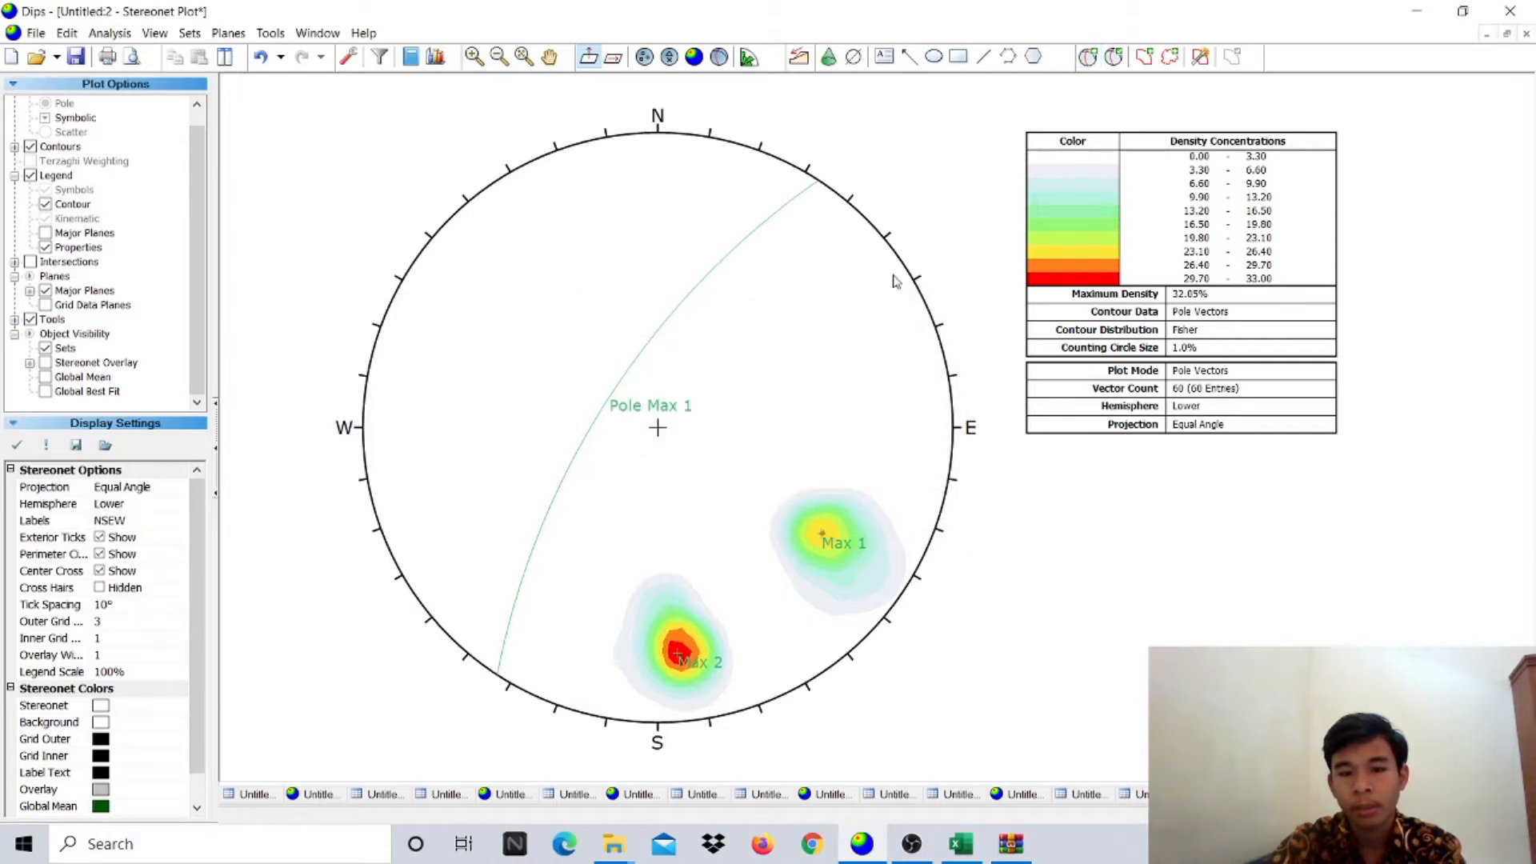
- Add a great circle labelled Pole Max 2 at the Max 2 pole
{"action": "left_click", "coordinate": [1088, 56]}
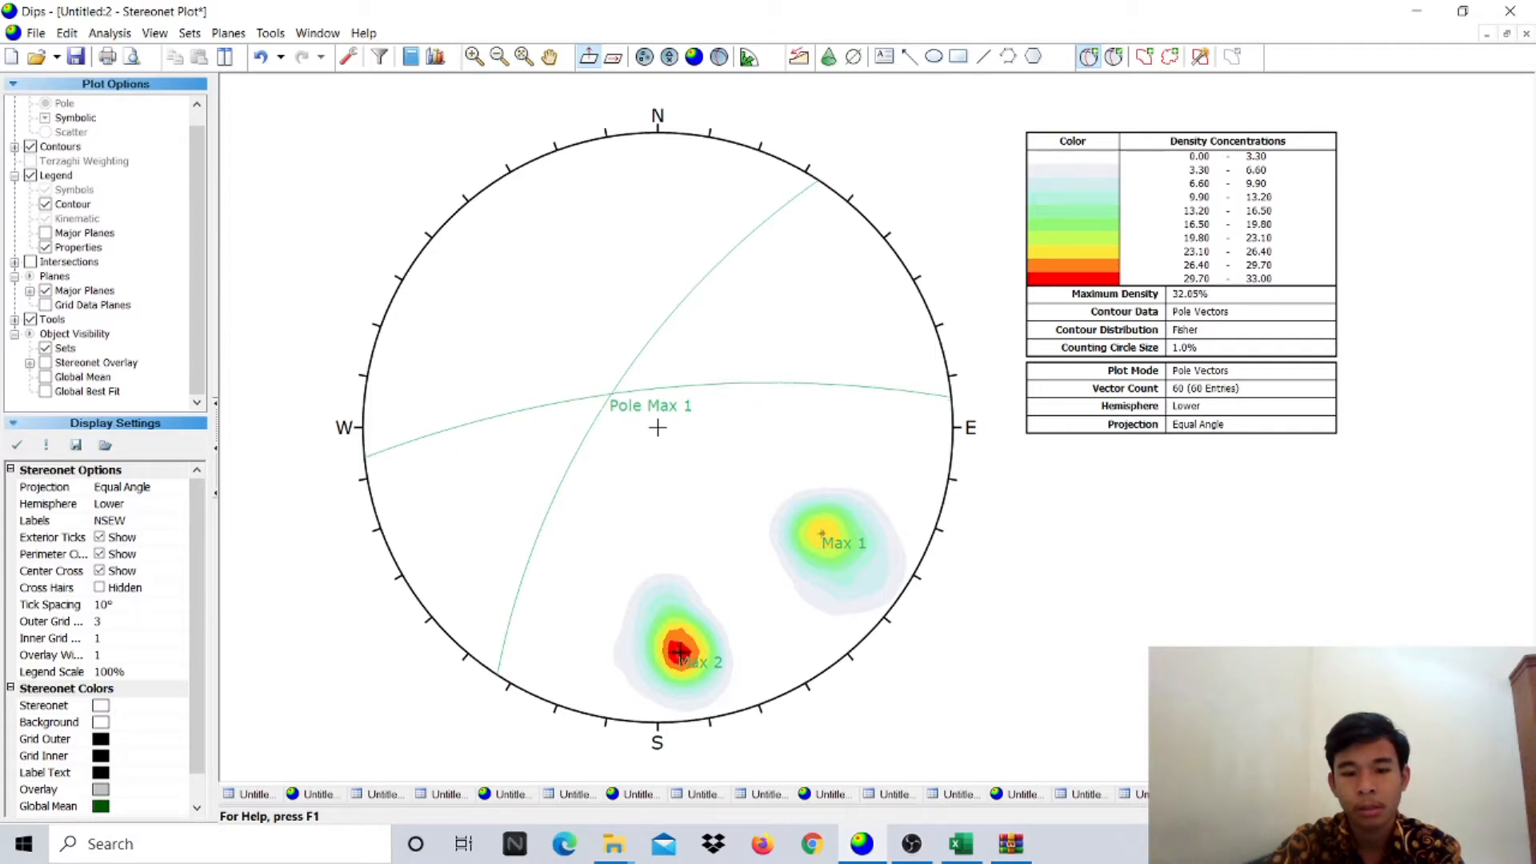
{"action": "left_click", "coordinate": [679, 652]}
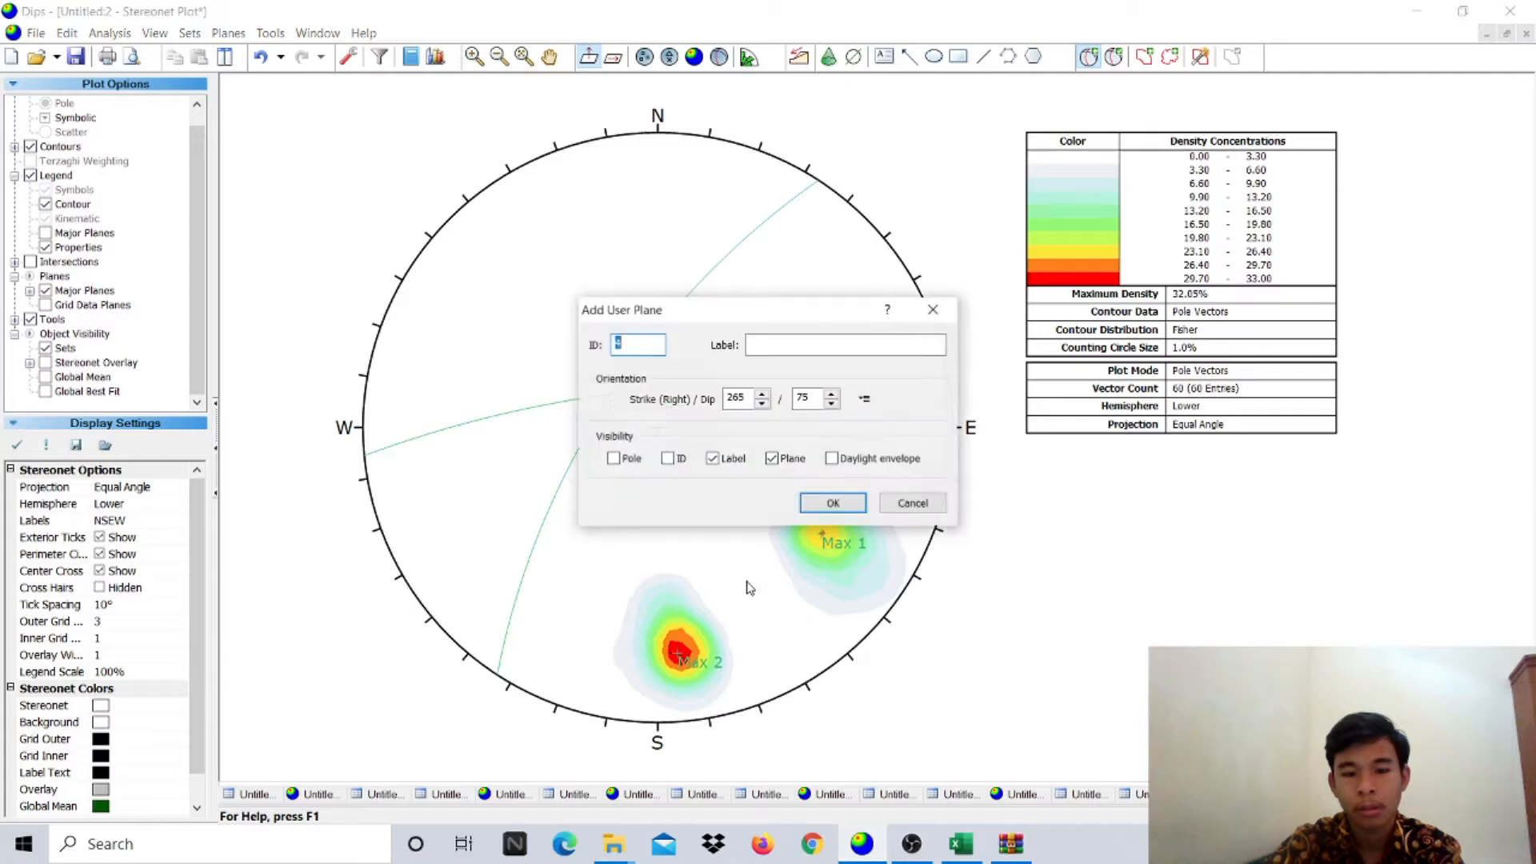
{"action": "left_click", "coordinate": [846, 345]}
{"action": "type", "text": "Pole Mo"}
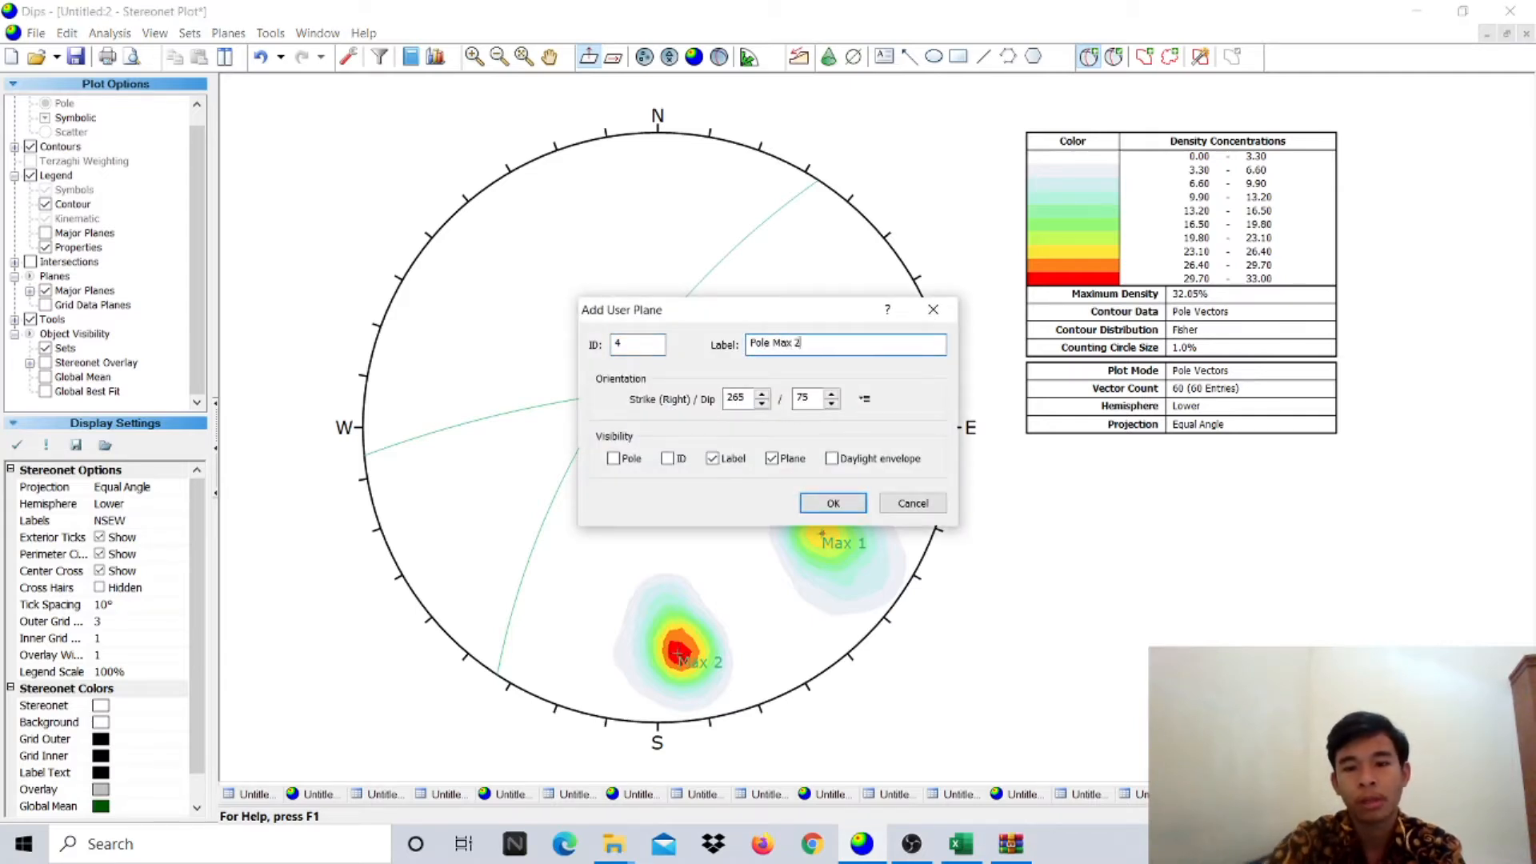
{"action": "left_click", "coordinate": [834, 502]}
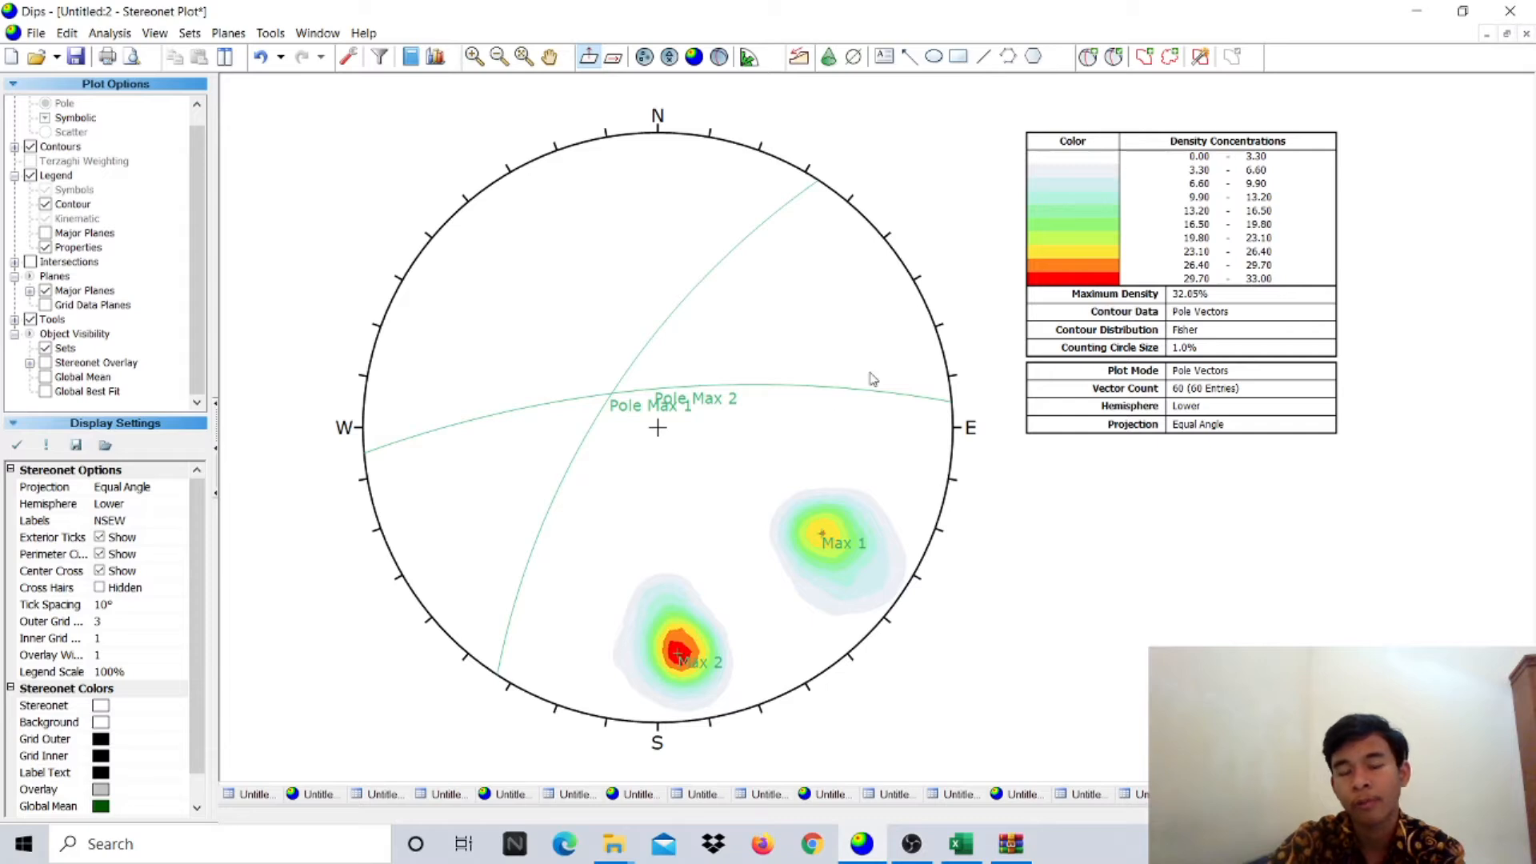
- Add a Sigma 2 pole at strike 36, dip 22 where the two circles intersect
{"action": "left_click", "coordinate": [1089, 59]}
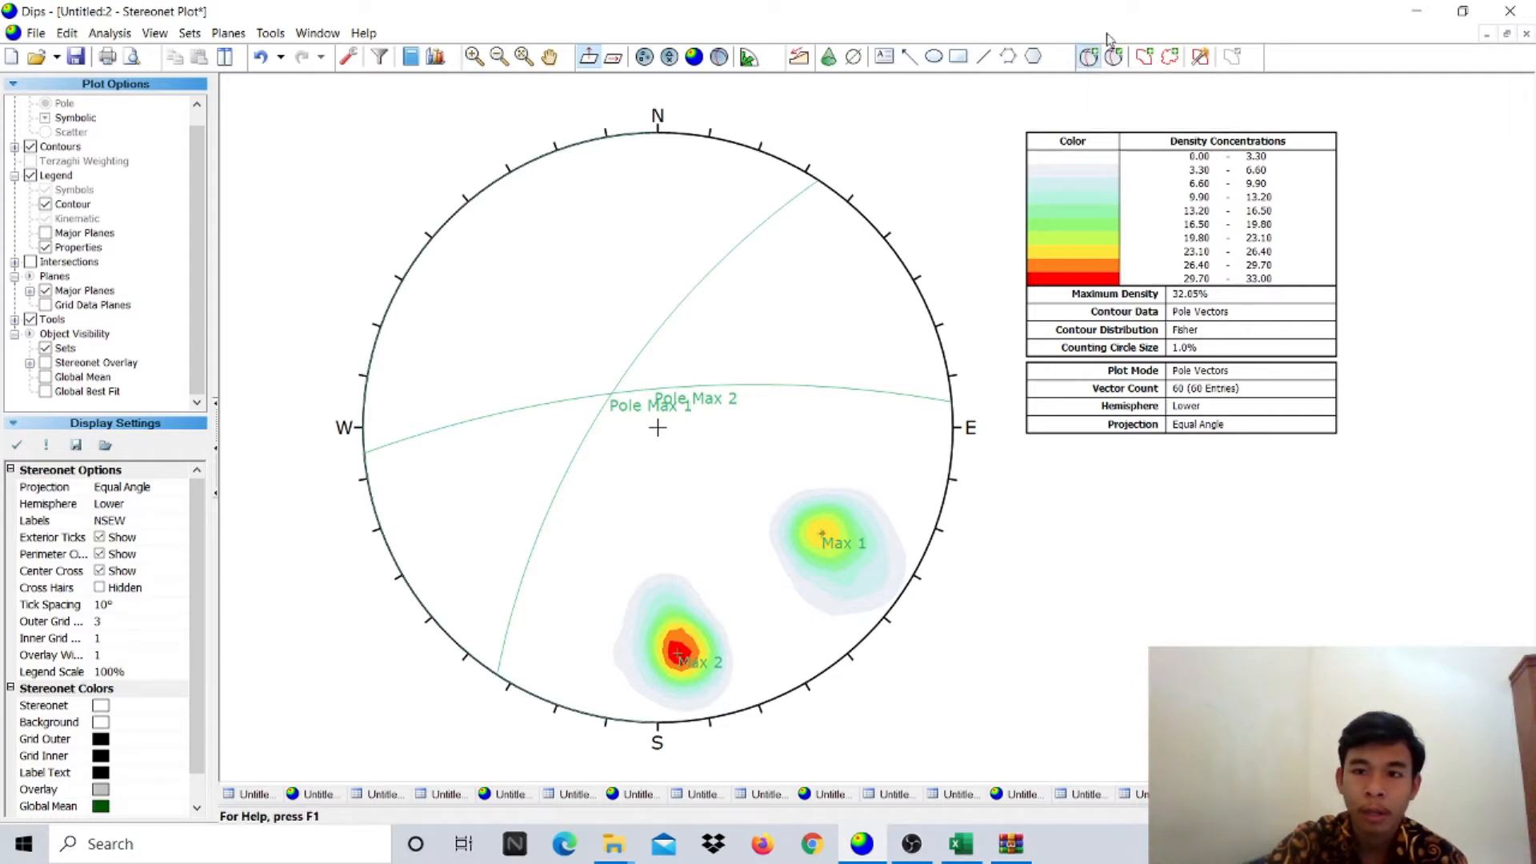
{"action": "left_click", "coordinate": [611, 392]}
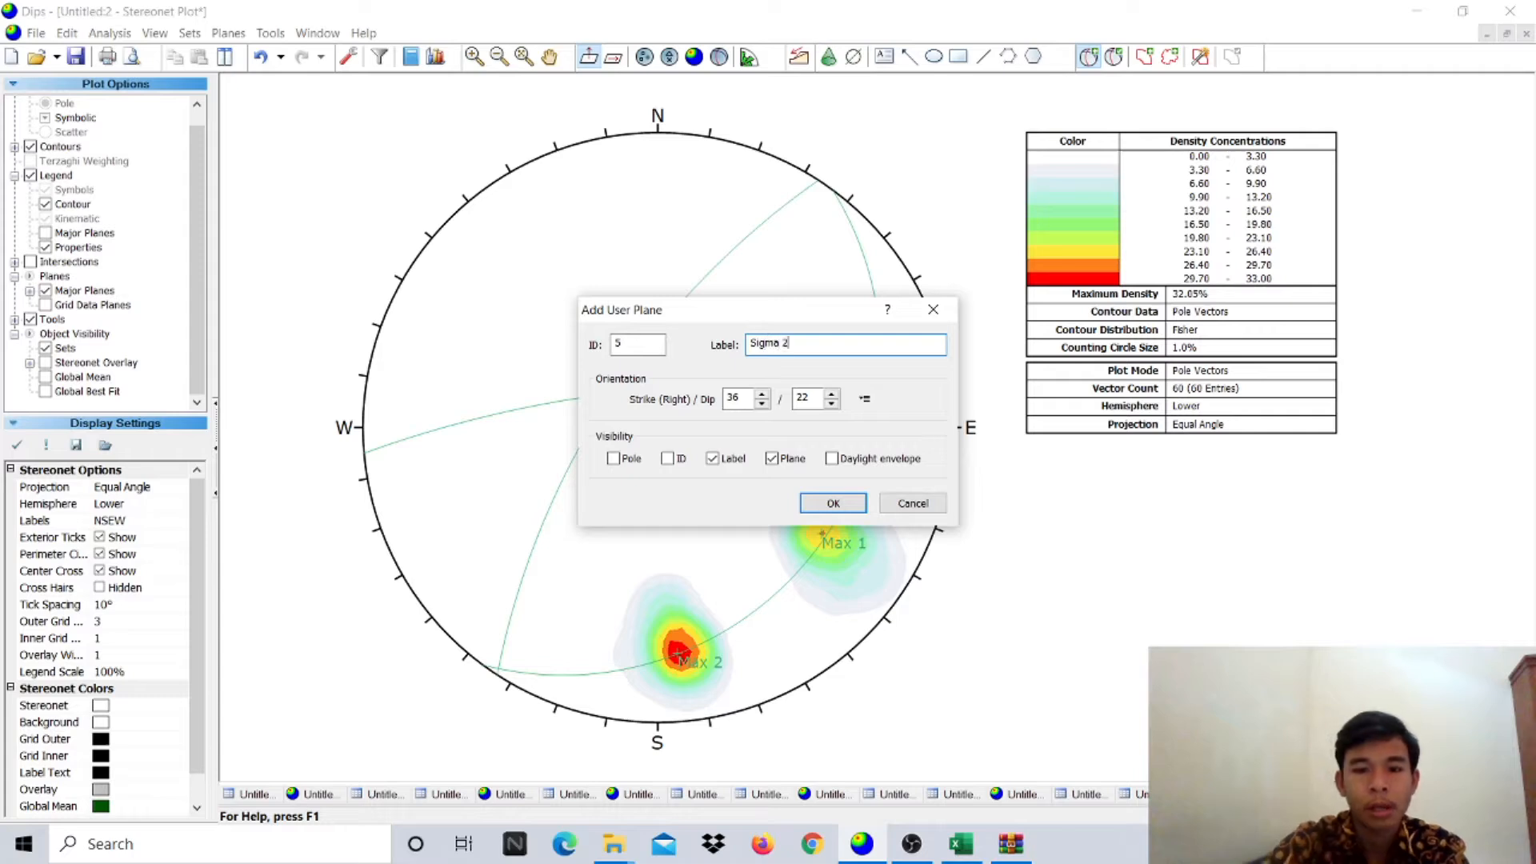
{"action": "left_click", "coordinate": [771, 459]}
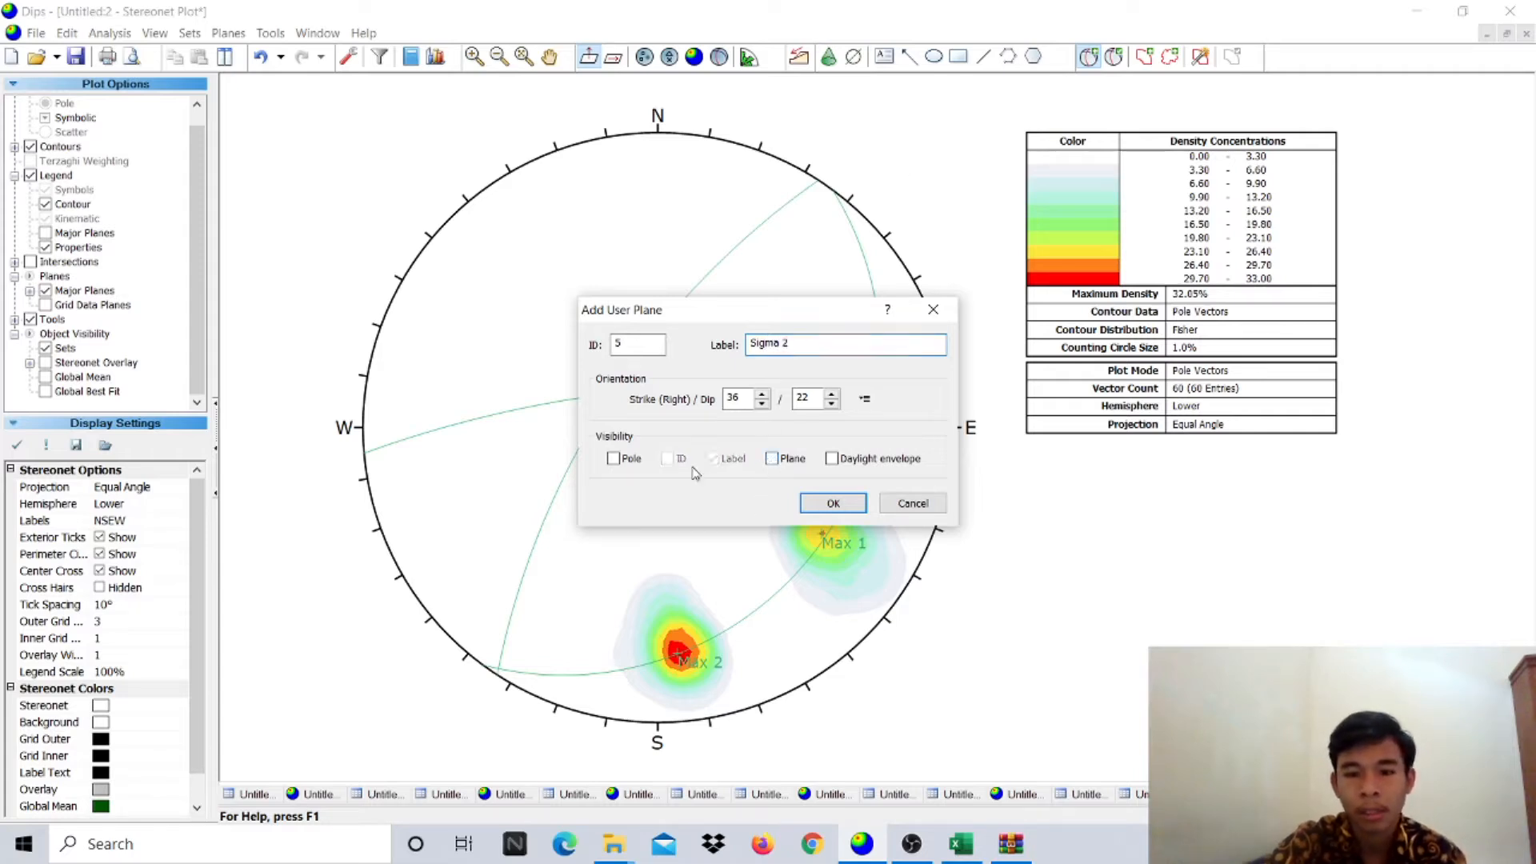
{"action": "left_click", "coordinate": [613, 458]}
{"action": "left_click", "coordinate": [833, 504]}
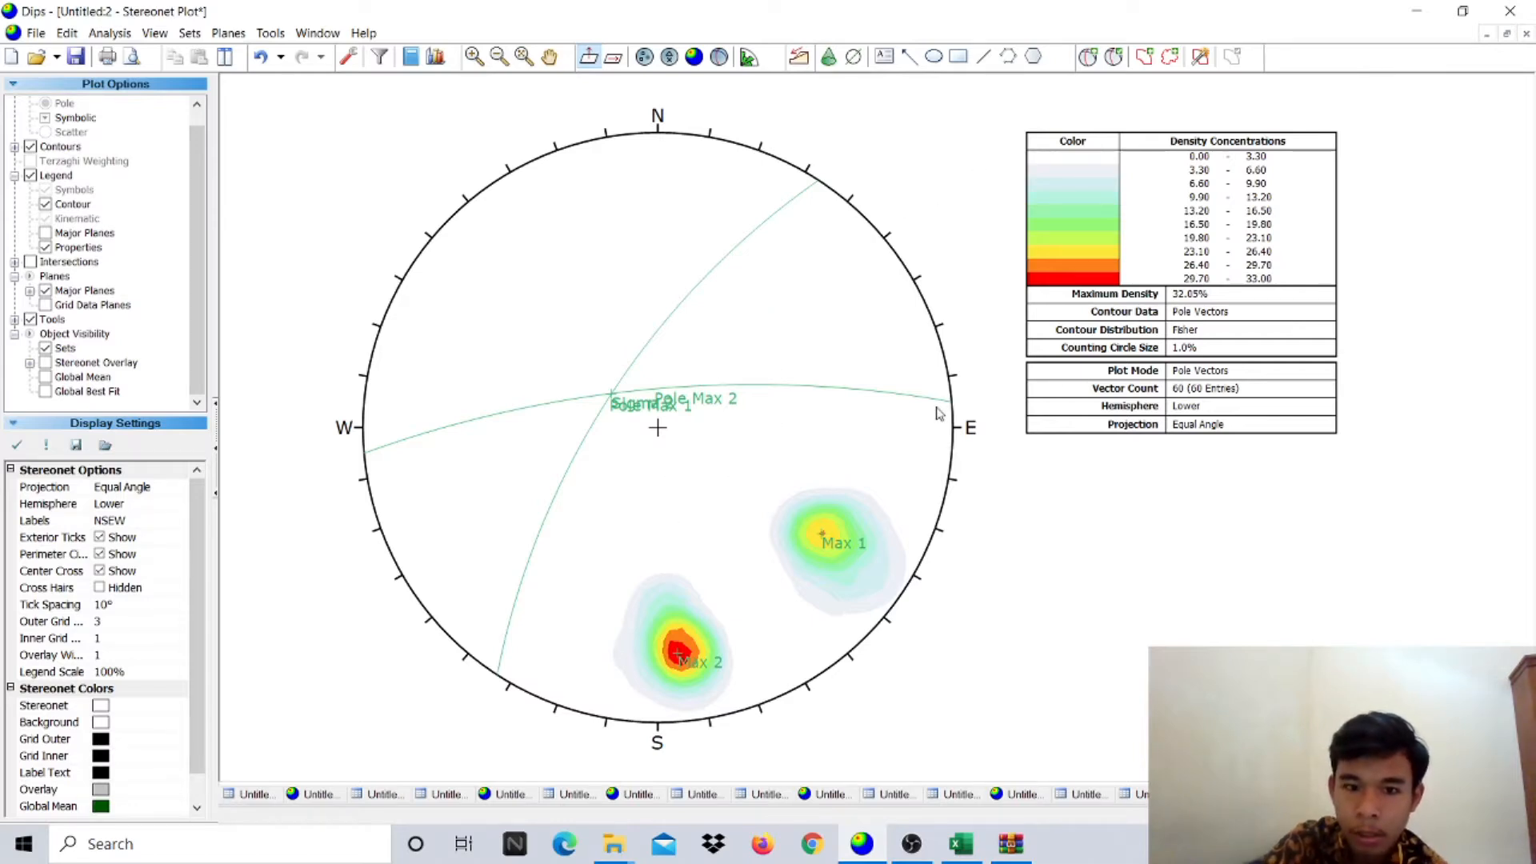
{"action": "left_click", "coordinate": [1113, 56]}
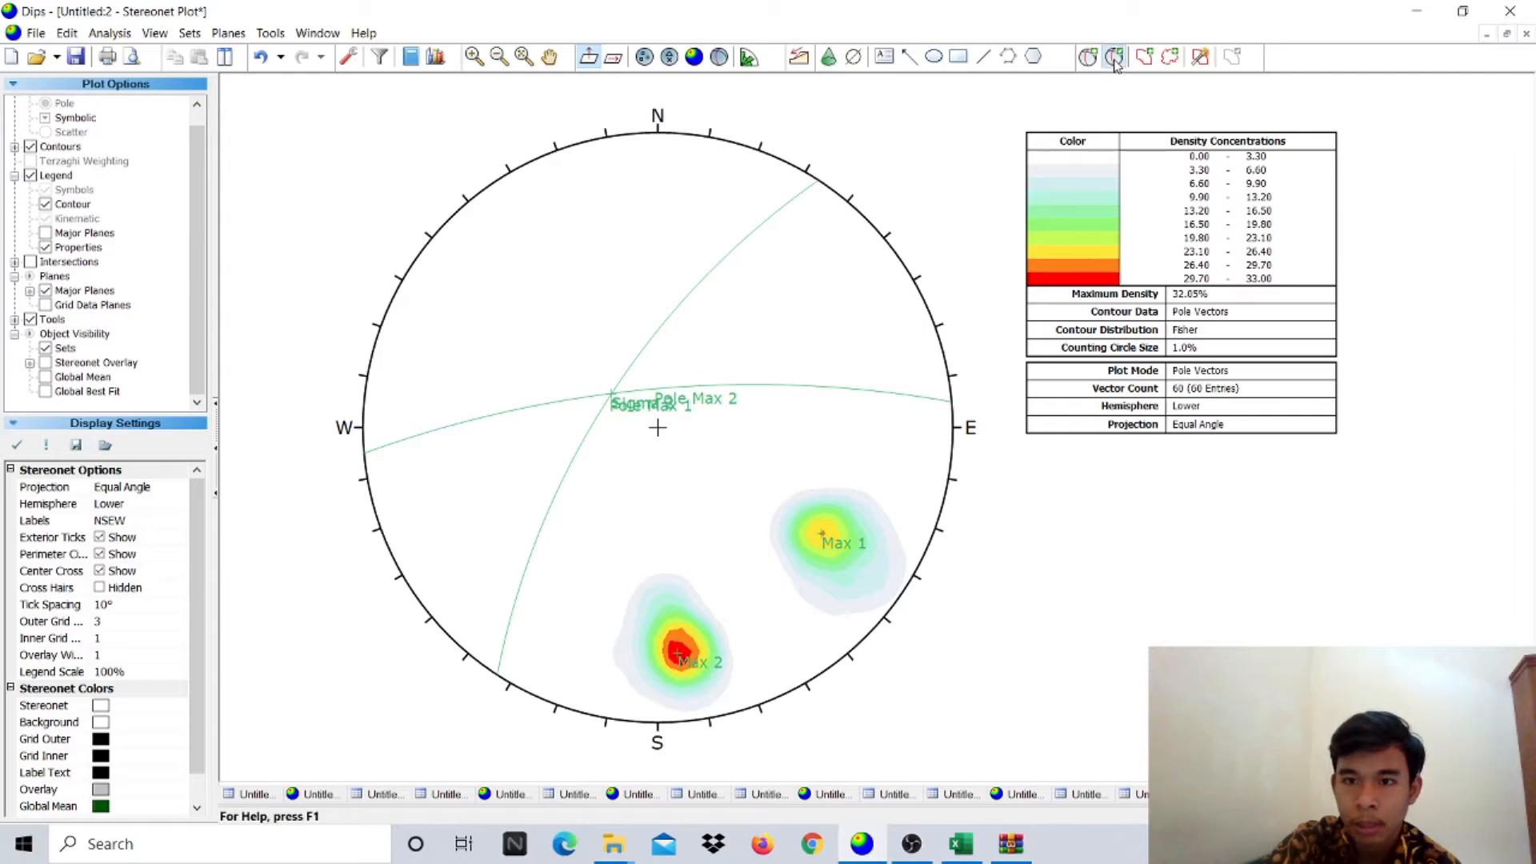
- Set the Max 1 and Max 2 poles to black
{"action": "left_click", "coordinate": [918, 411]}
{"action": "left_click", "coordinate": [892, 473]}
{"action": "left_click", "coordinate": [652, 340]}
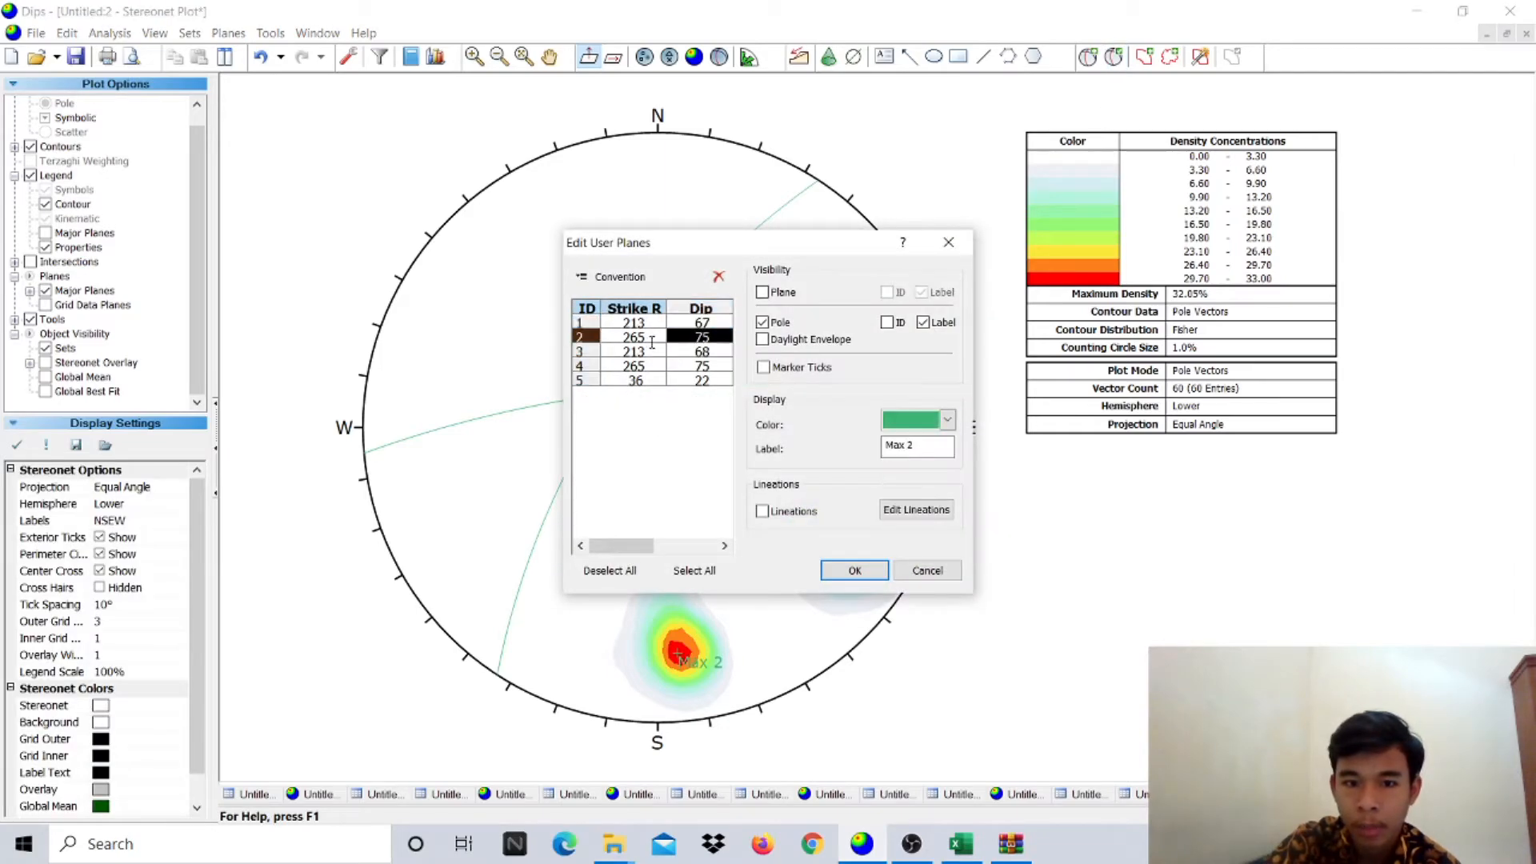
{"action": "left_click", "coordinate": [927, 418]}
{"action": "left_click", "coordinate": [896, 473]}
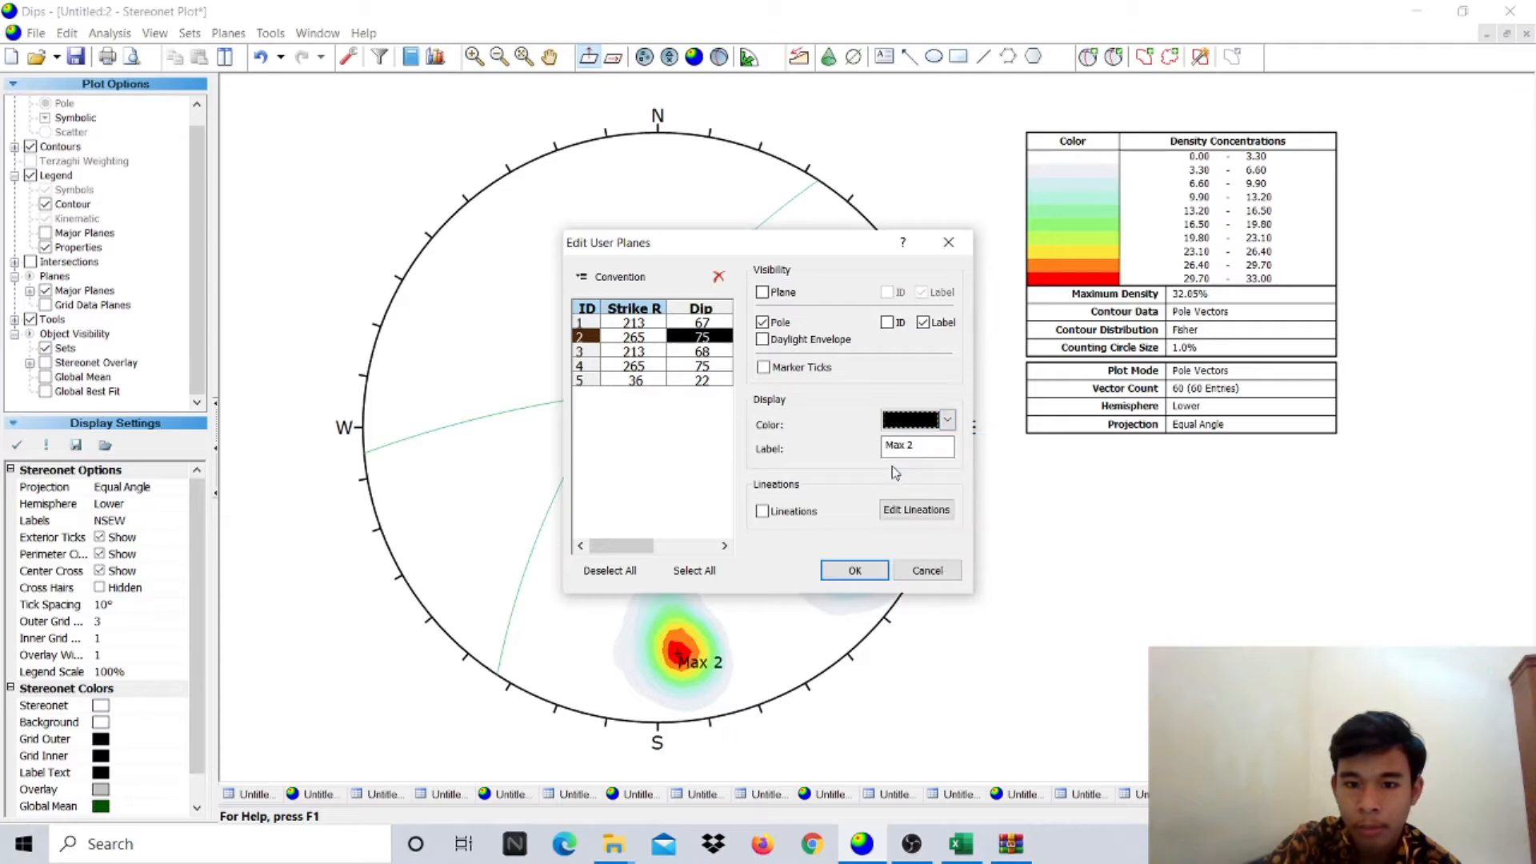
- Colour the Pole Max 1 and Pole Max 2 circles red, make Sigma 2 black, and apply
{"action": "left_click", "coordinate": [628, 354]}
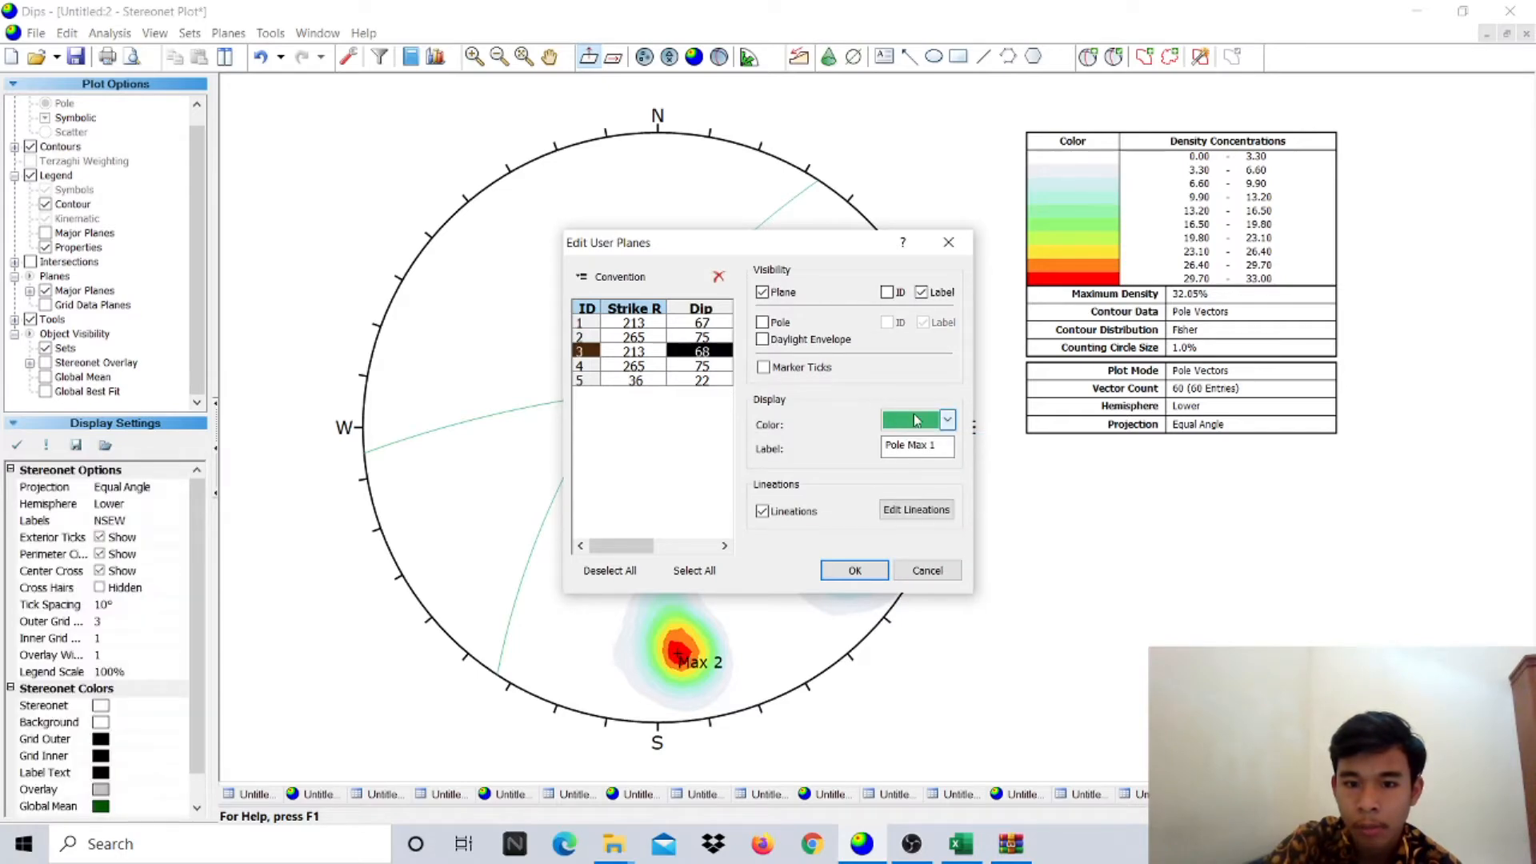
{"action": "left_click", "coordinate": [948, 420]}
{"action": "left_click", "coordinate": [894, 500]}
{"action": "left_click", "coordinate": [635, 368]}
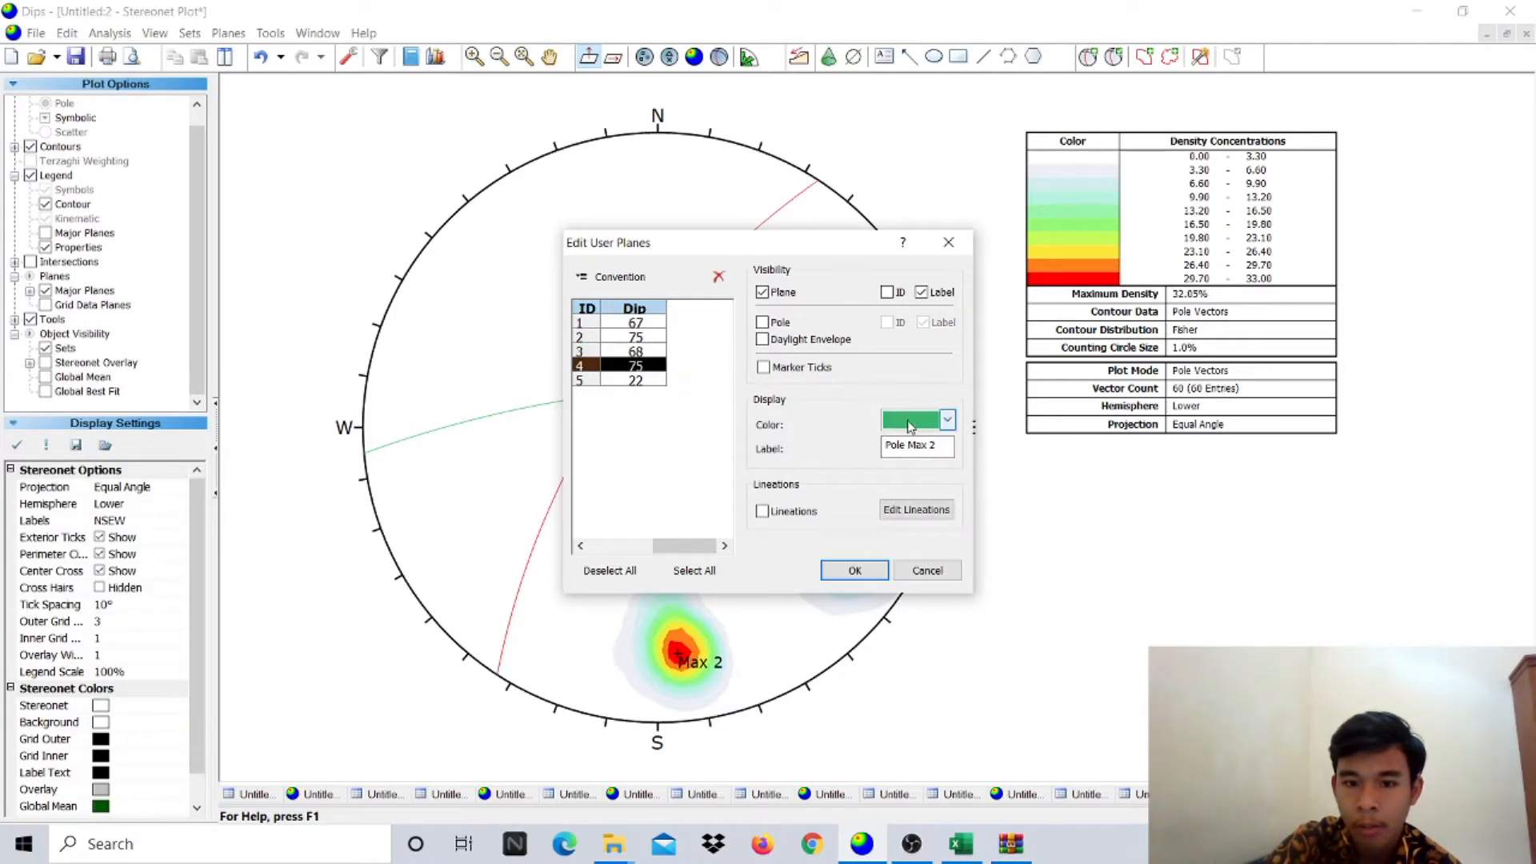
{"action": "left_click", "coordinate": [947, 419]}
{"action": "left_click", "coordinate": [892, 500]}
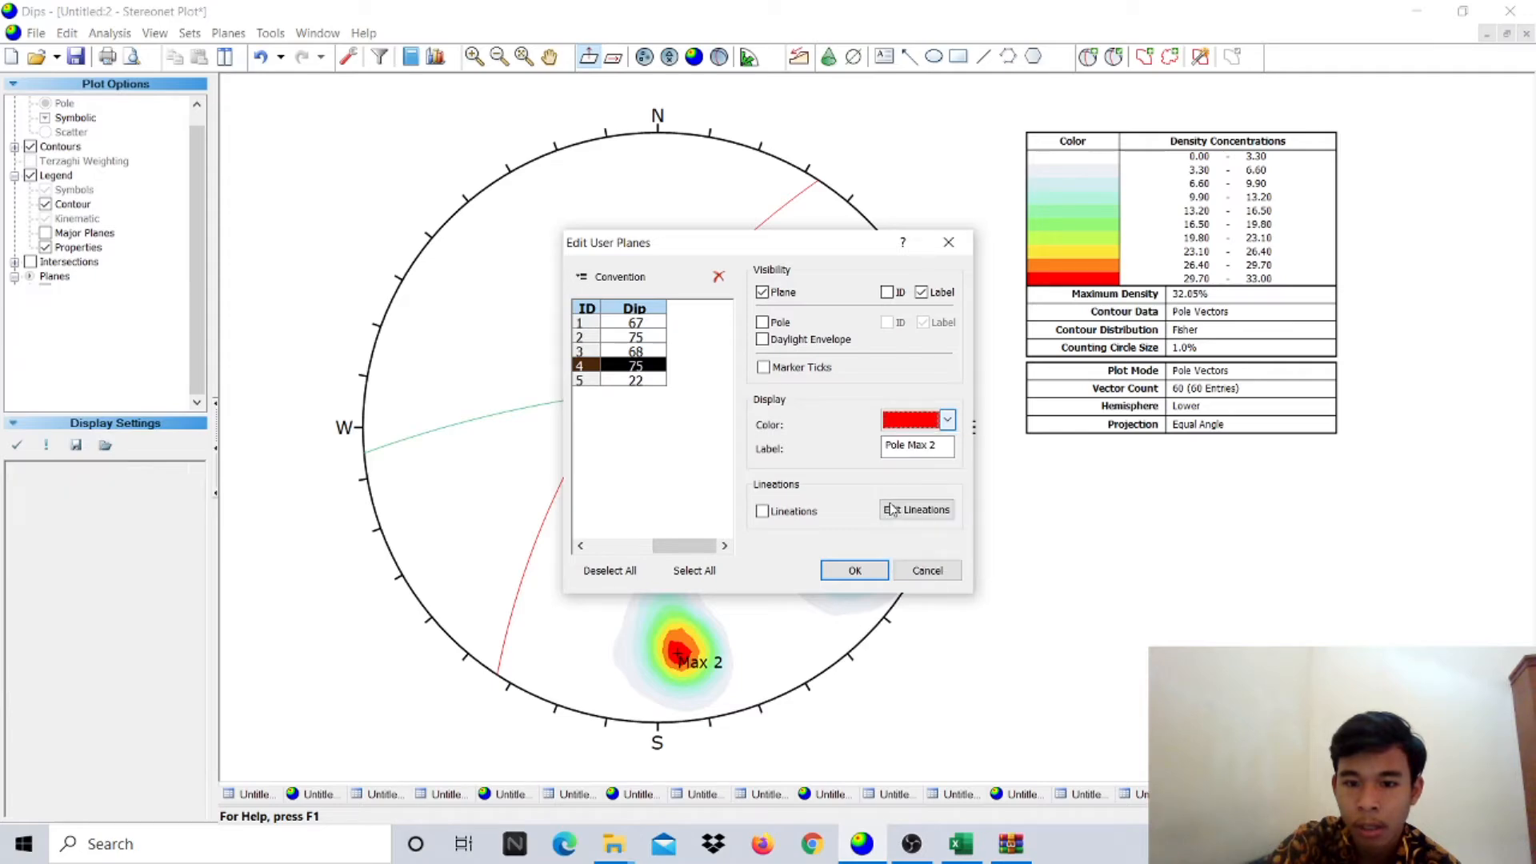
{"action": "left_click", "coordinate": [635, 382]}
{"action": "left_click", "coordinate": [947, 419]}
{"action": "left_click", "coordinate": [892, 477]}
{"action": "left_click", "coordinate": [856, 570]}
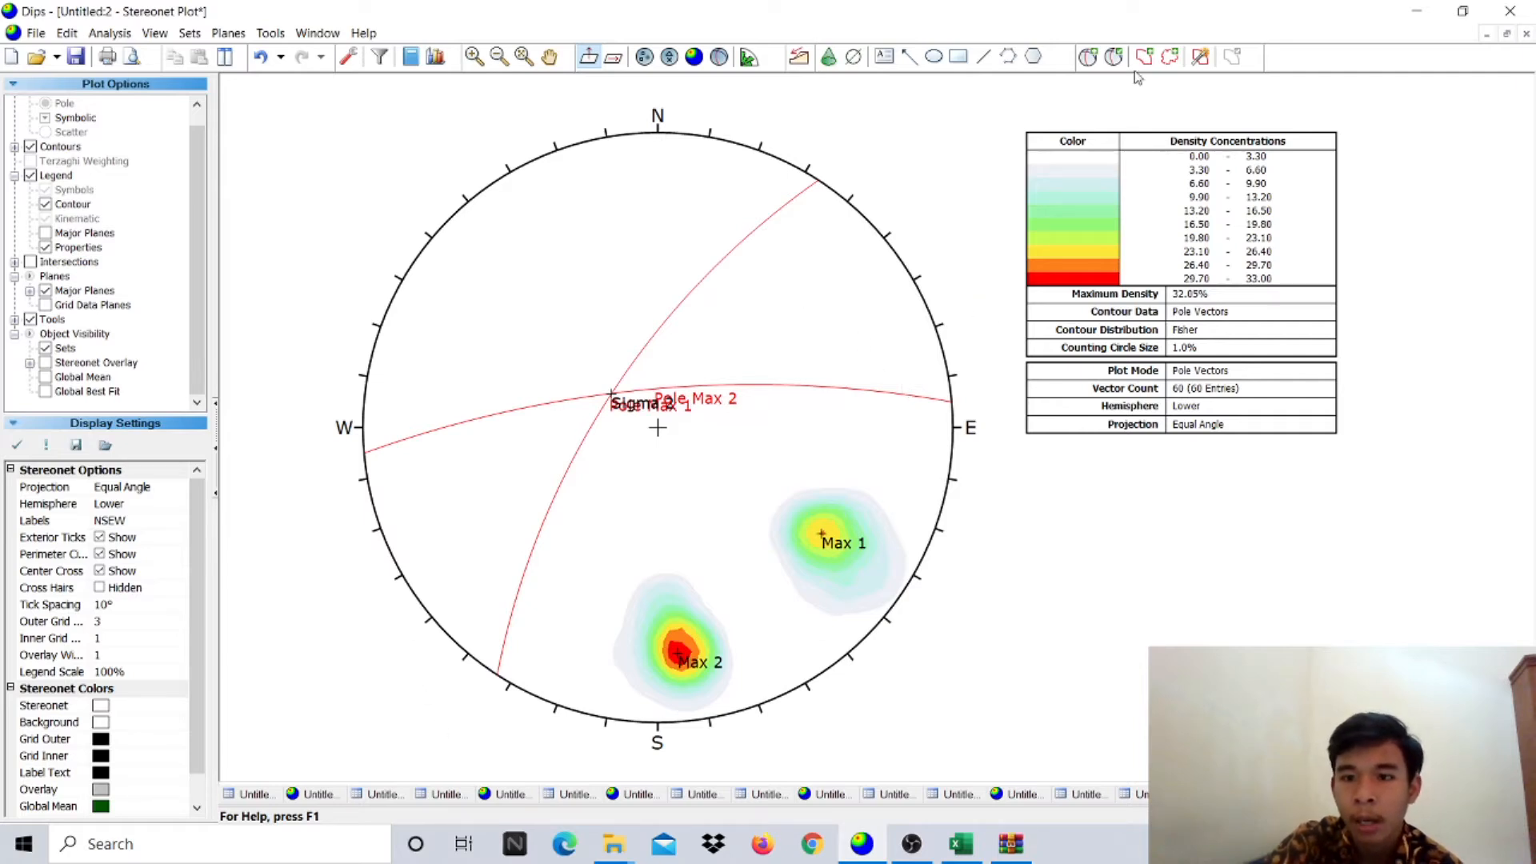
- Add a user plane at 36/22 labelled Griddle Plane, drawn as a great circle without its pole
{"action": "left_click", "coordinate": [1089, 56]}
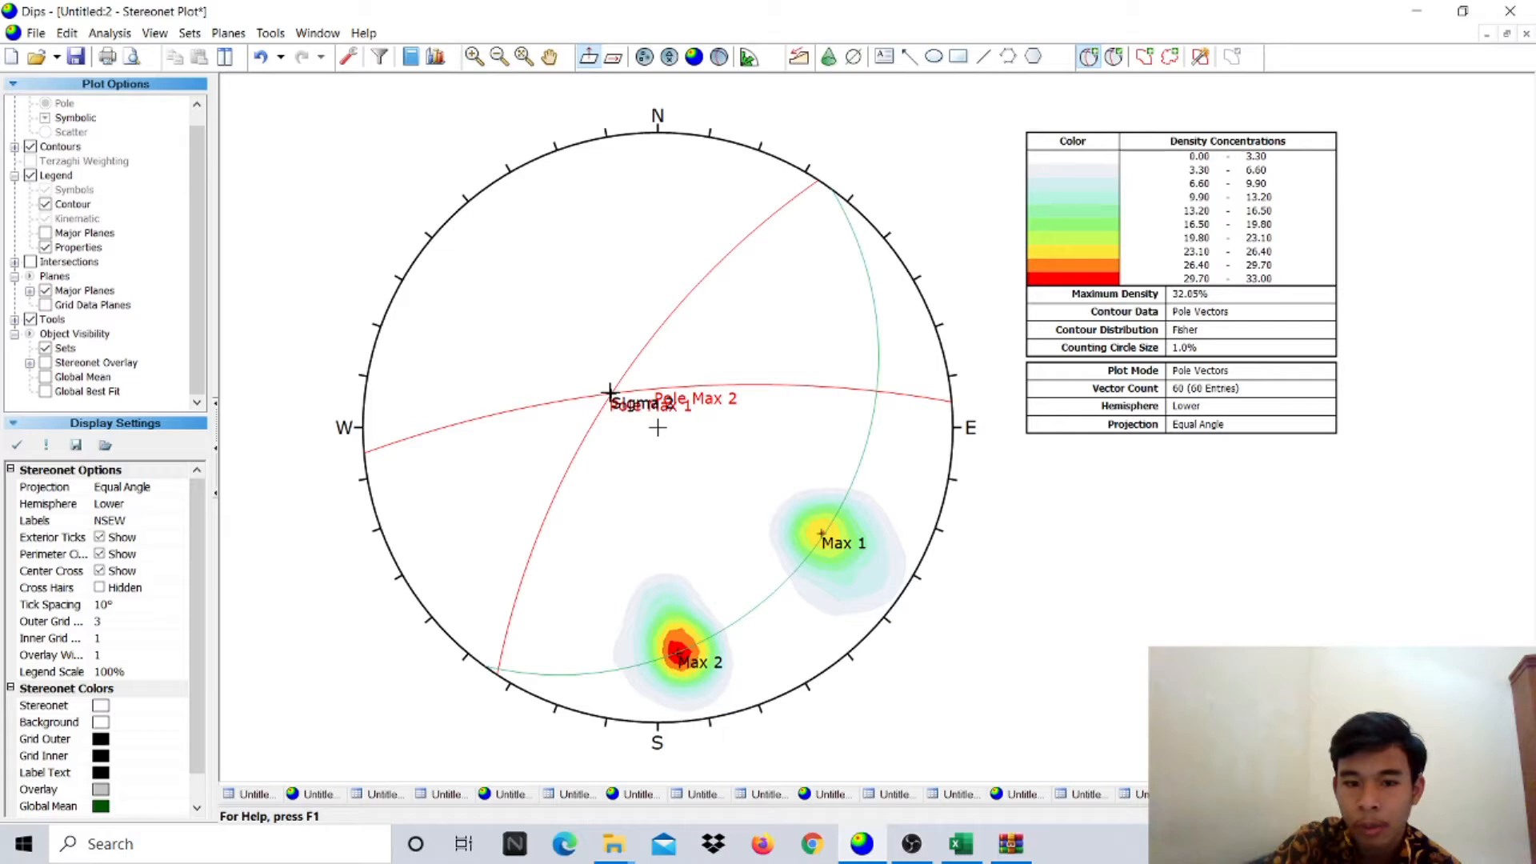
{"action": "left_click", "coordinate": [609, 393]}
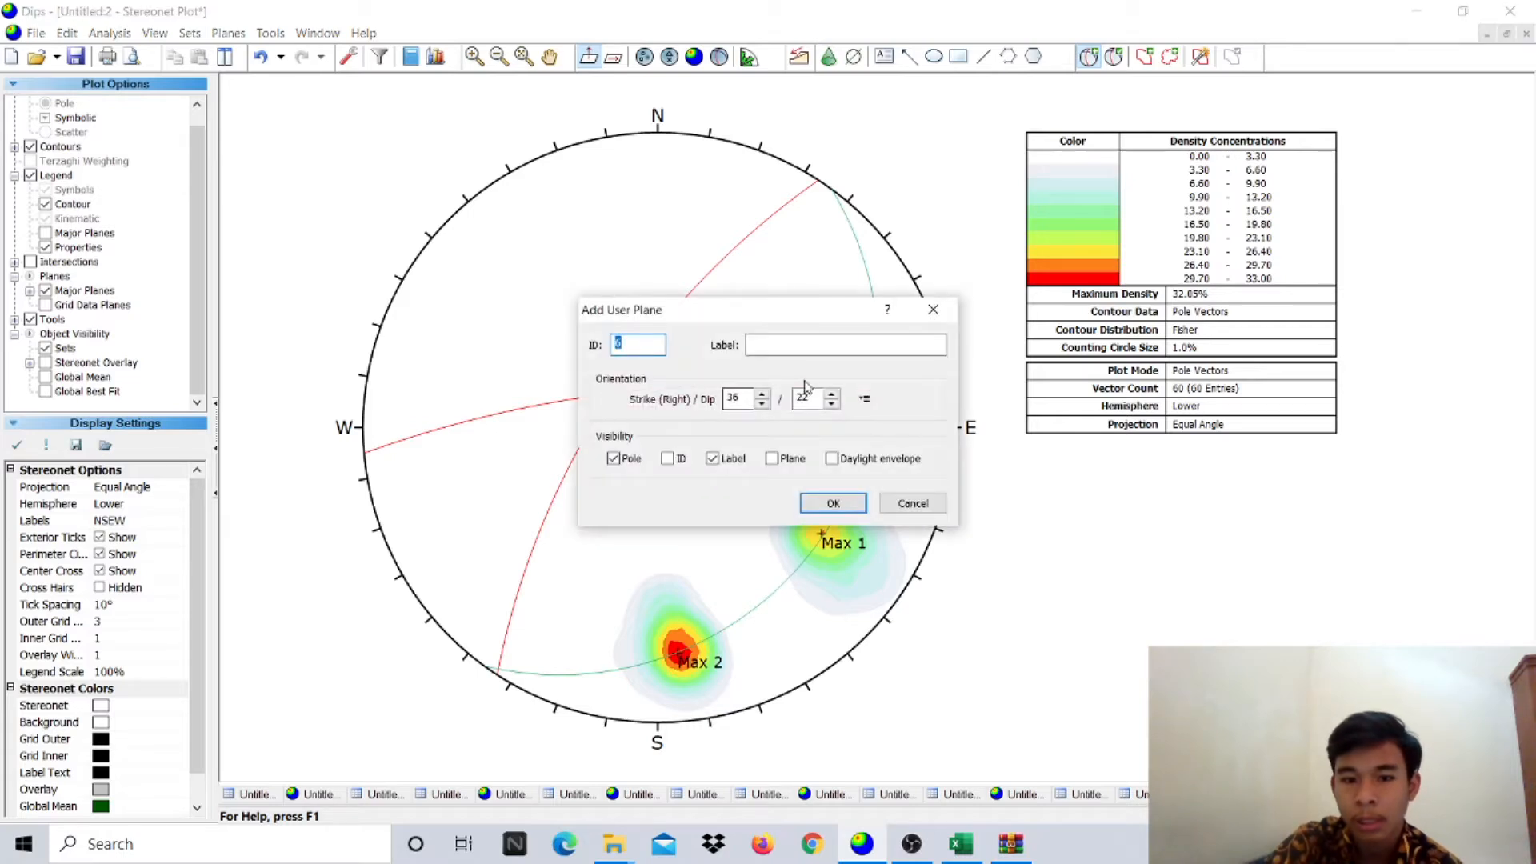
{"action": "left_click", "coordinate": [810, 345]}
{"action": "type", "text": "Gridd"}
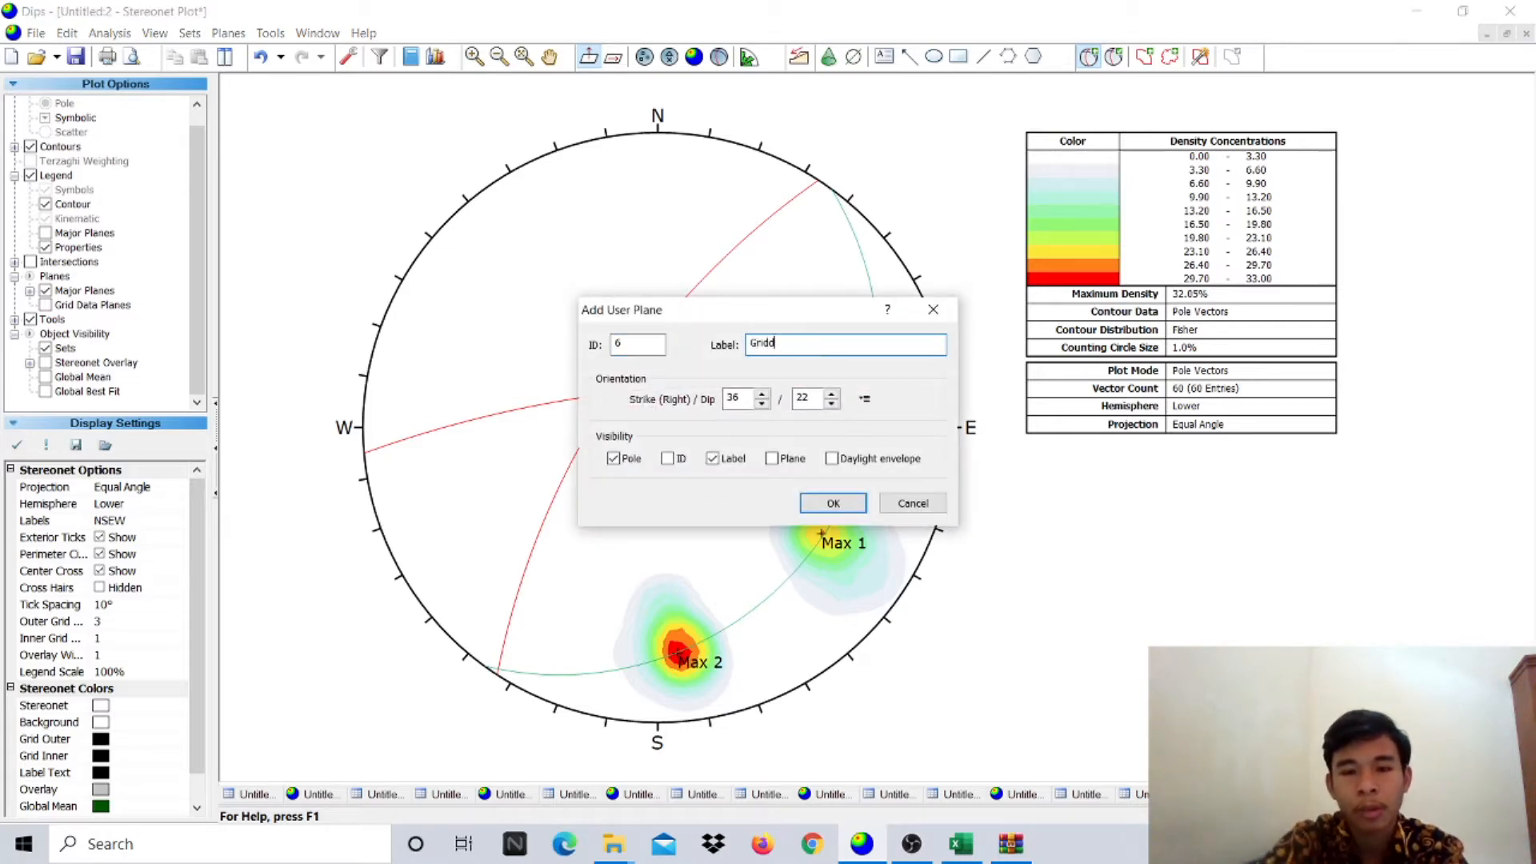
{"action": "type", "text": "le Plane"}
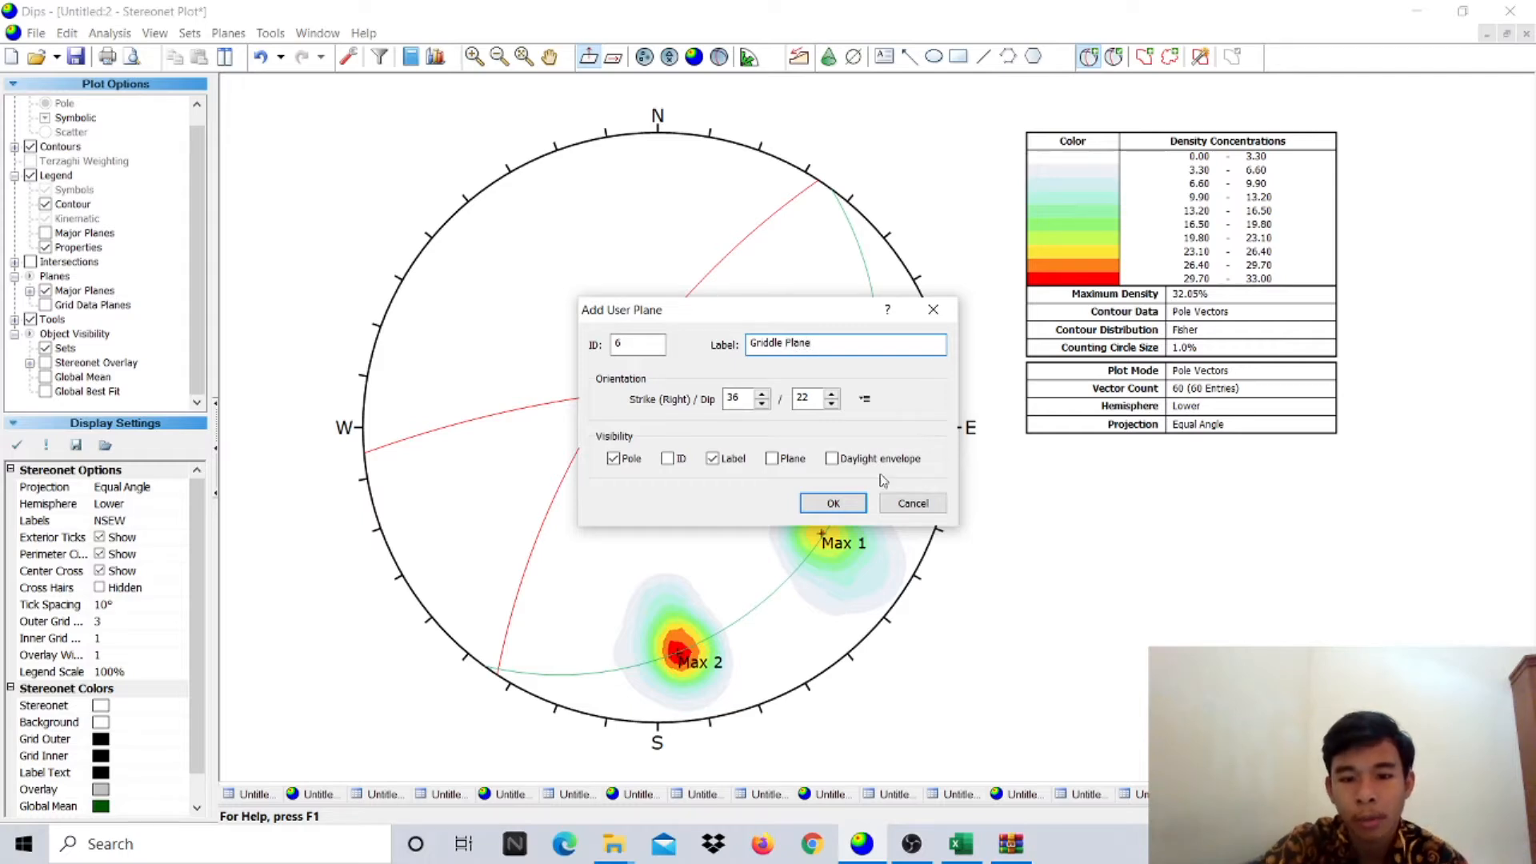
{"action": "left_click", "coordinate": [632, 460]}
{"action": "left_click", "coordinate": [772, 459]}
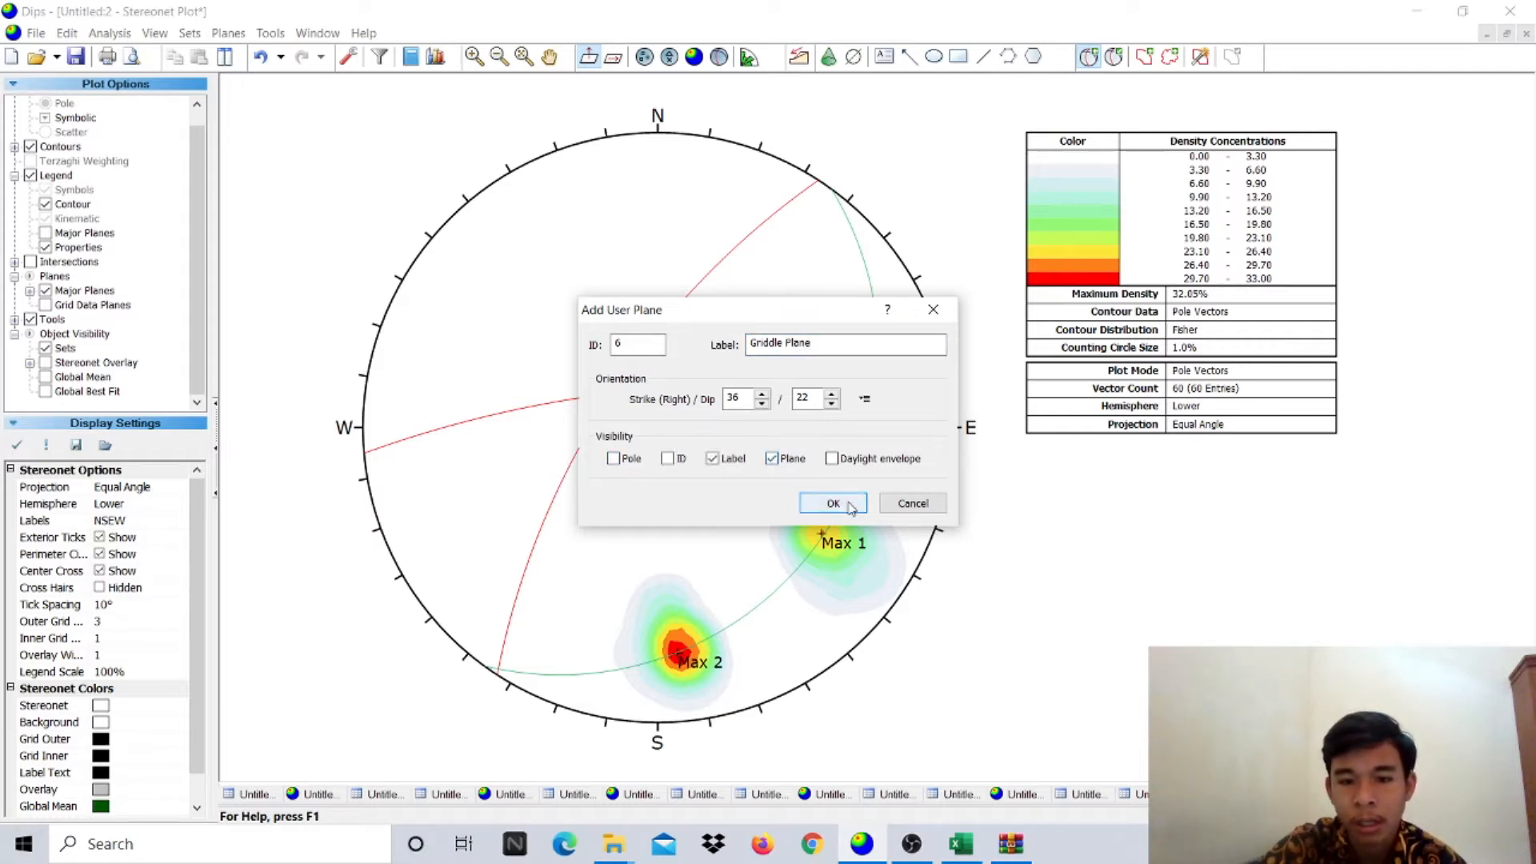
{"action": "left_click", "coordinate": [833, 503]}
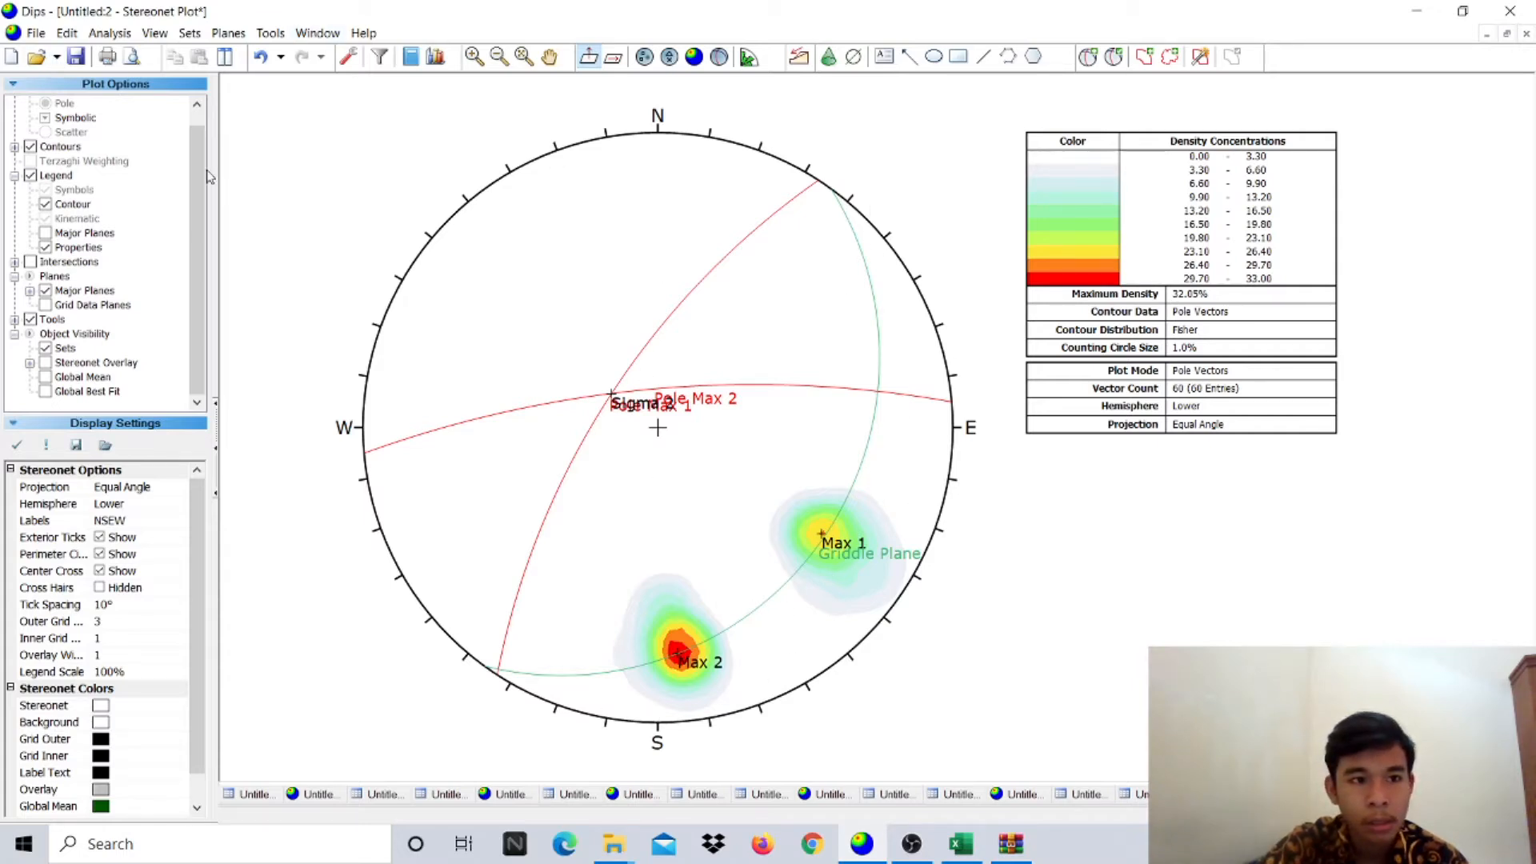
{"action": "left_click", "coordinate": [271, 34]}
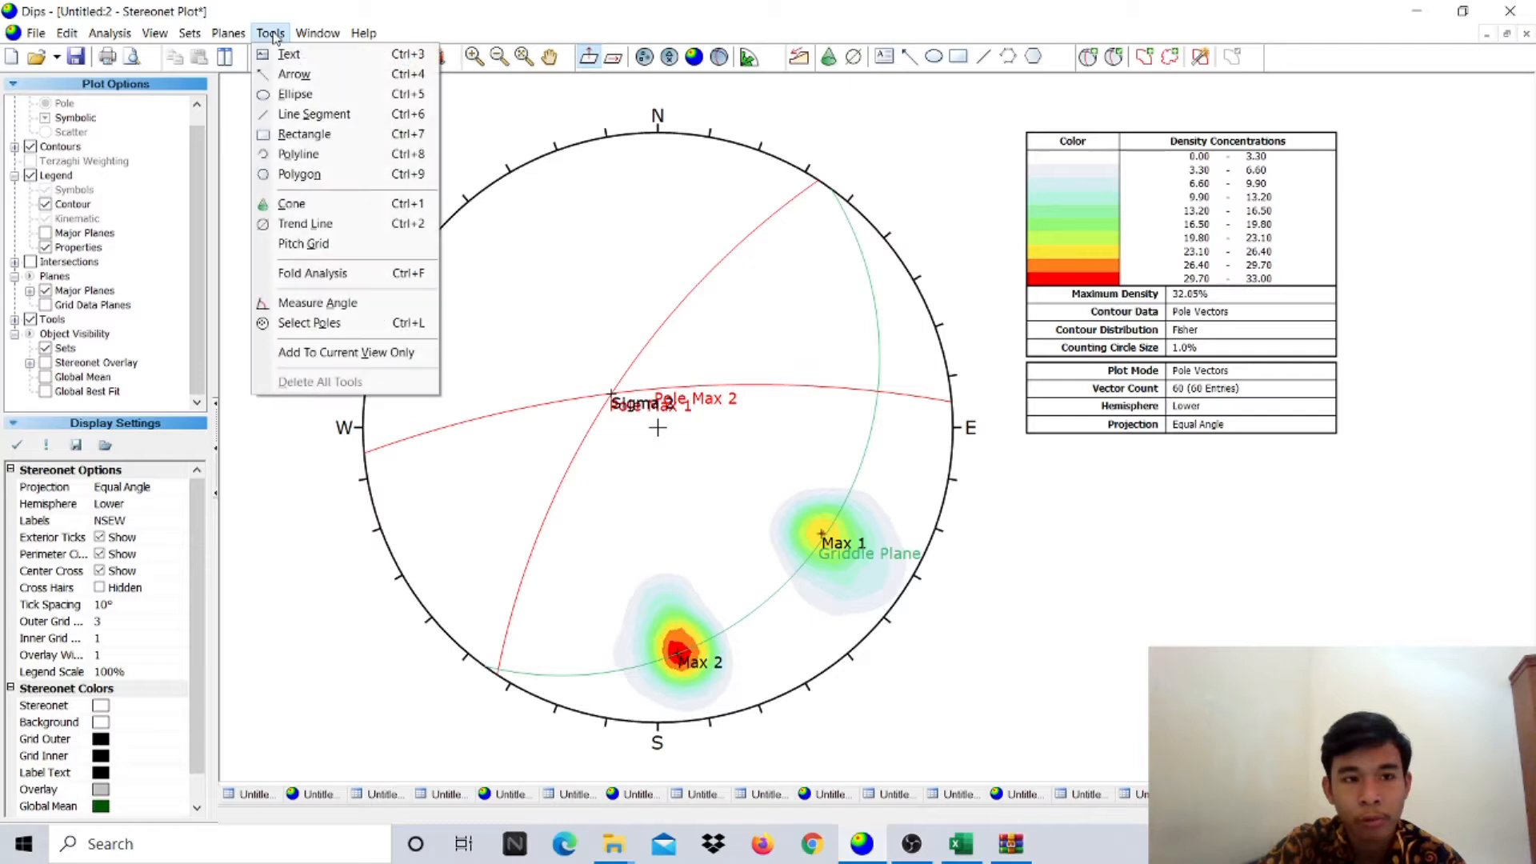
{"action": "left_click", "coordinate": [303, 244]}
{"action": "left_click", "coordinate": [271, 33]}
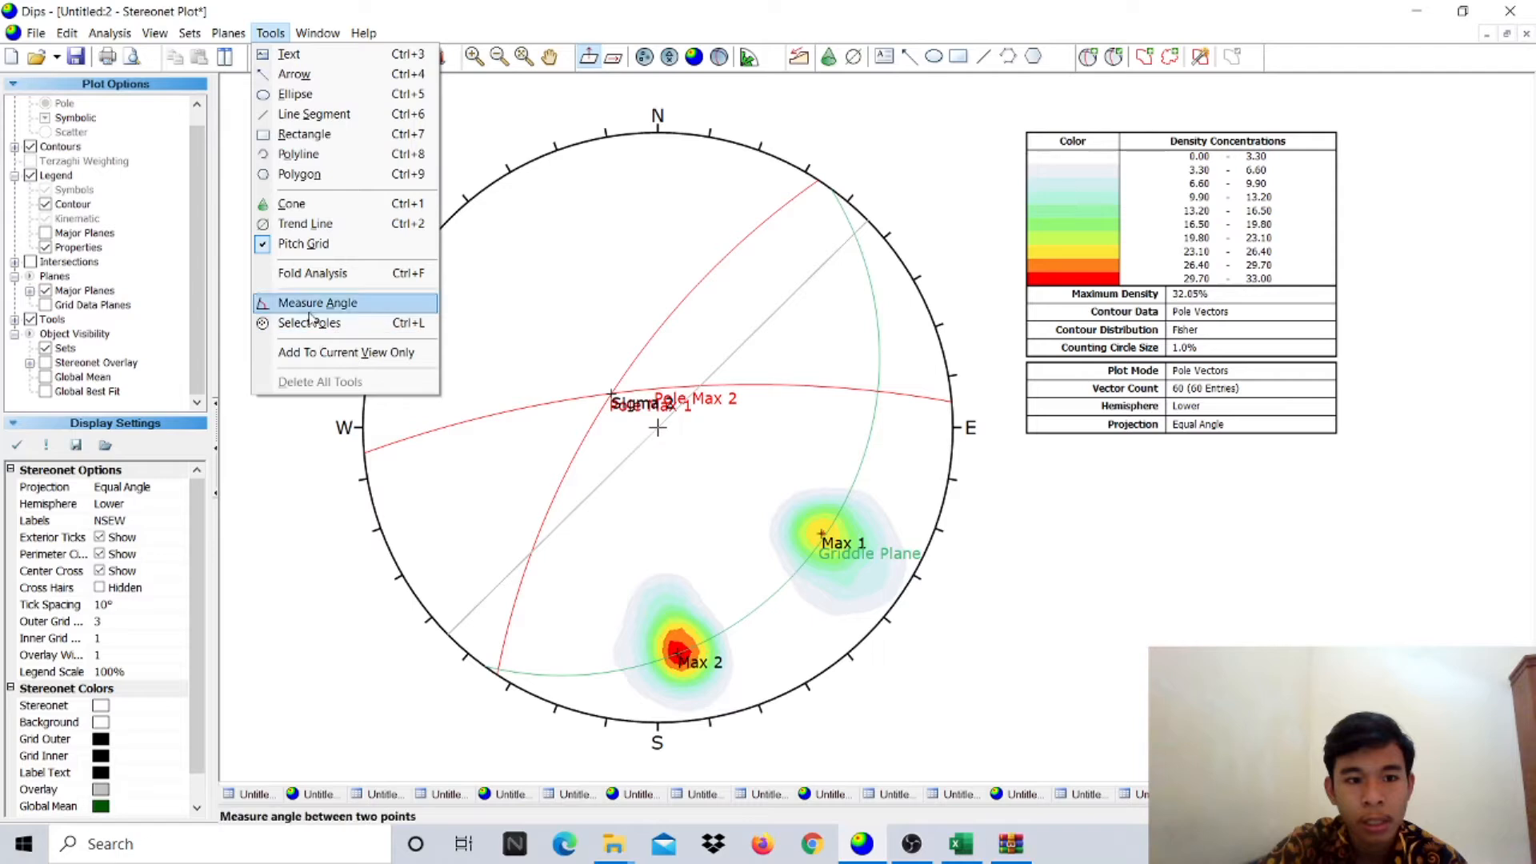
{"action": "left_click", "coordinate": [324, 303]}
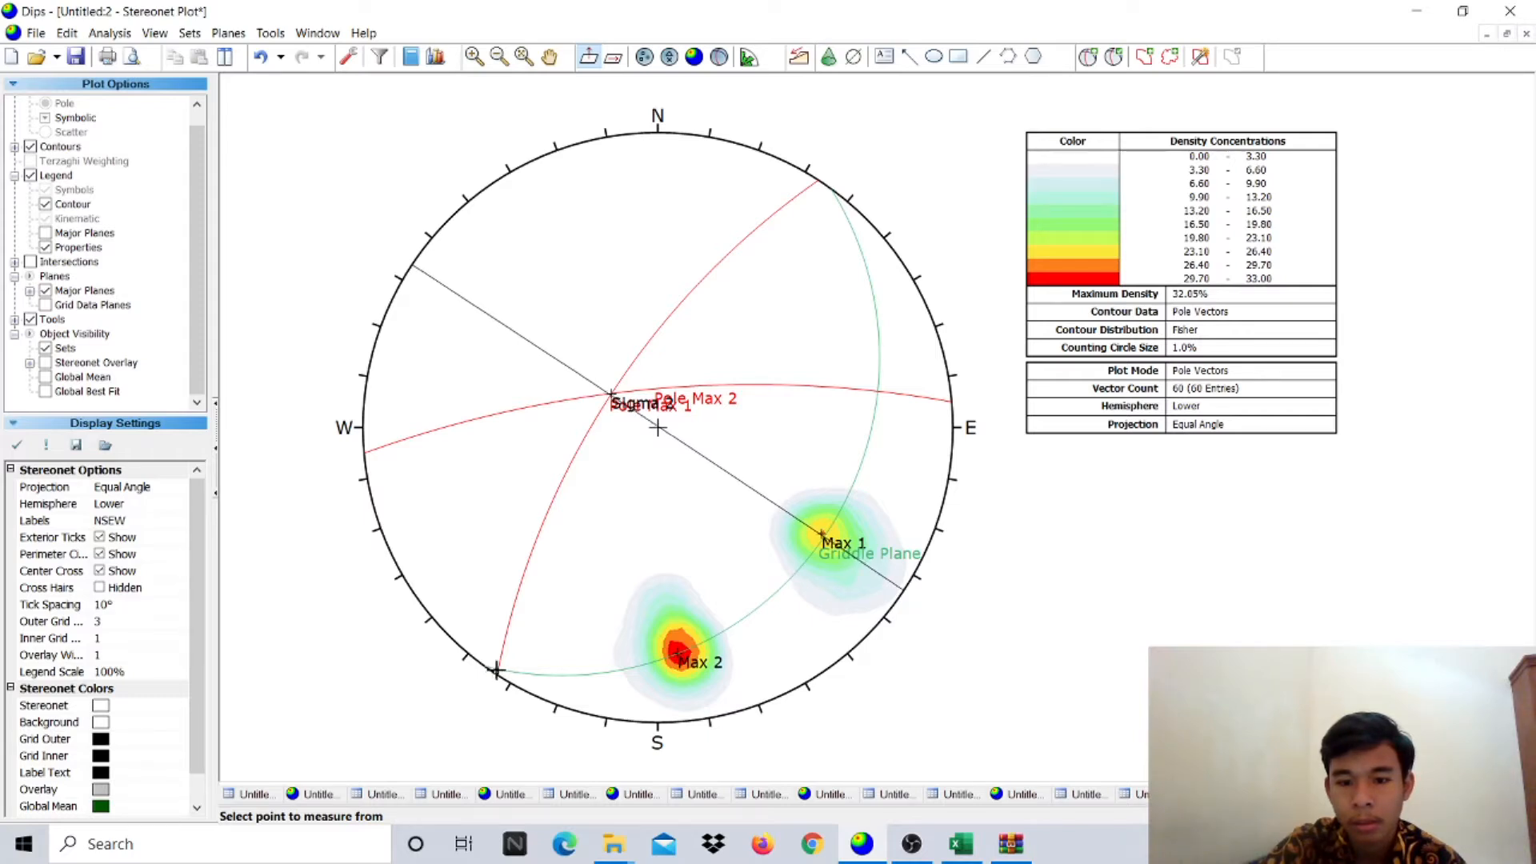
{"action": "left_click", "coordinate": [503, 667]}
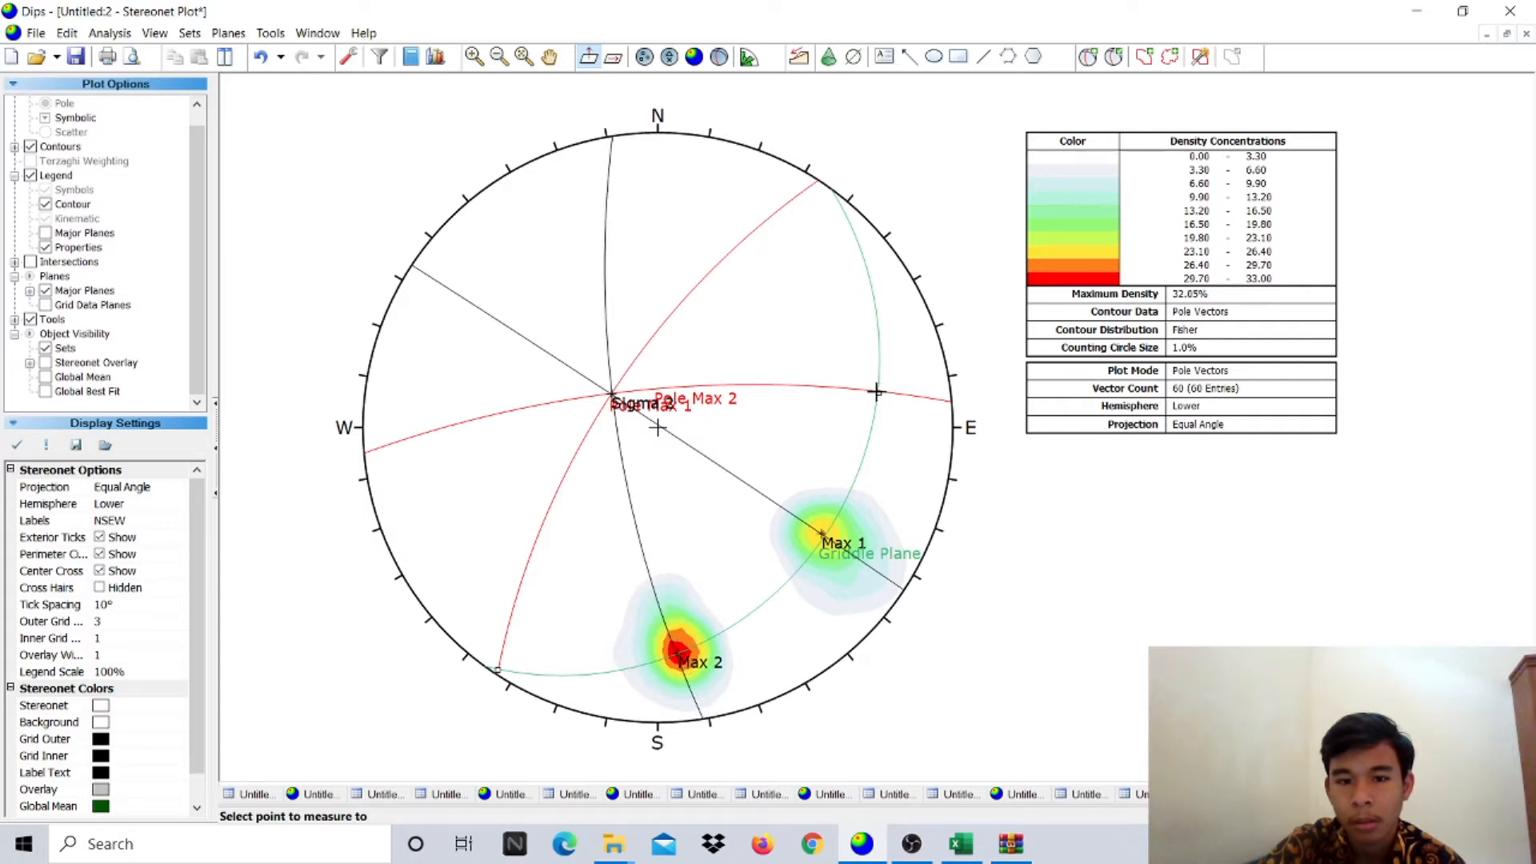
{"action": "left_click", "coordinate": [875, 391]}
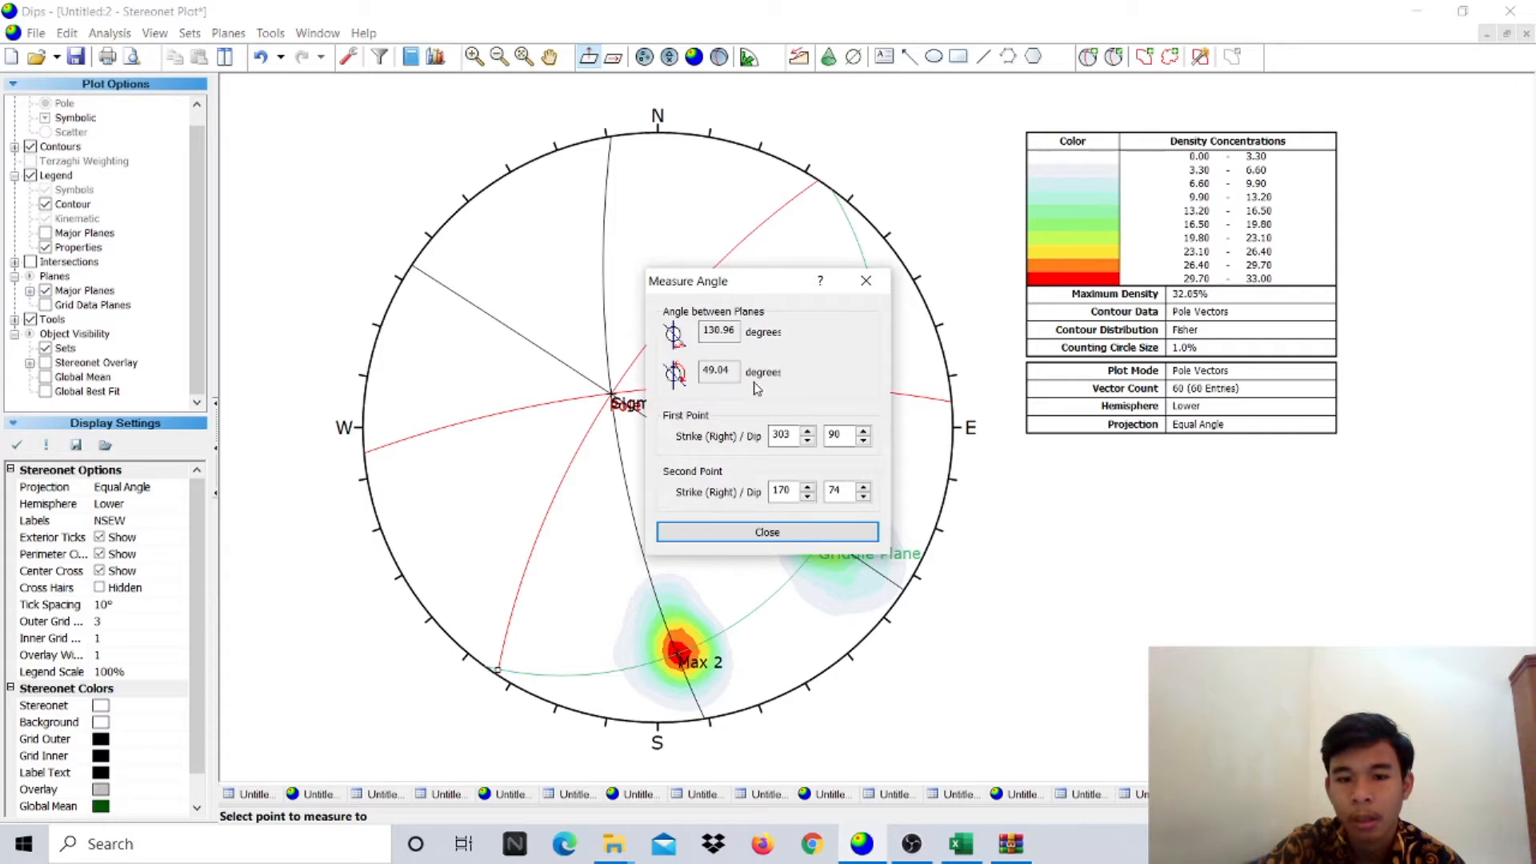
{"action": "double_click", "coordinate": [733, 374]}
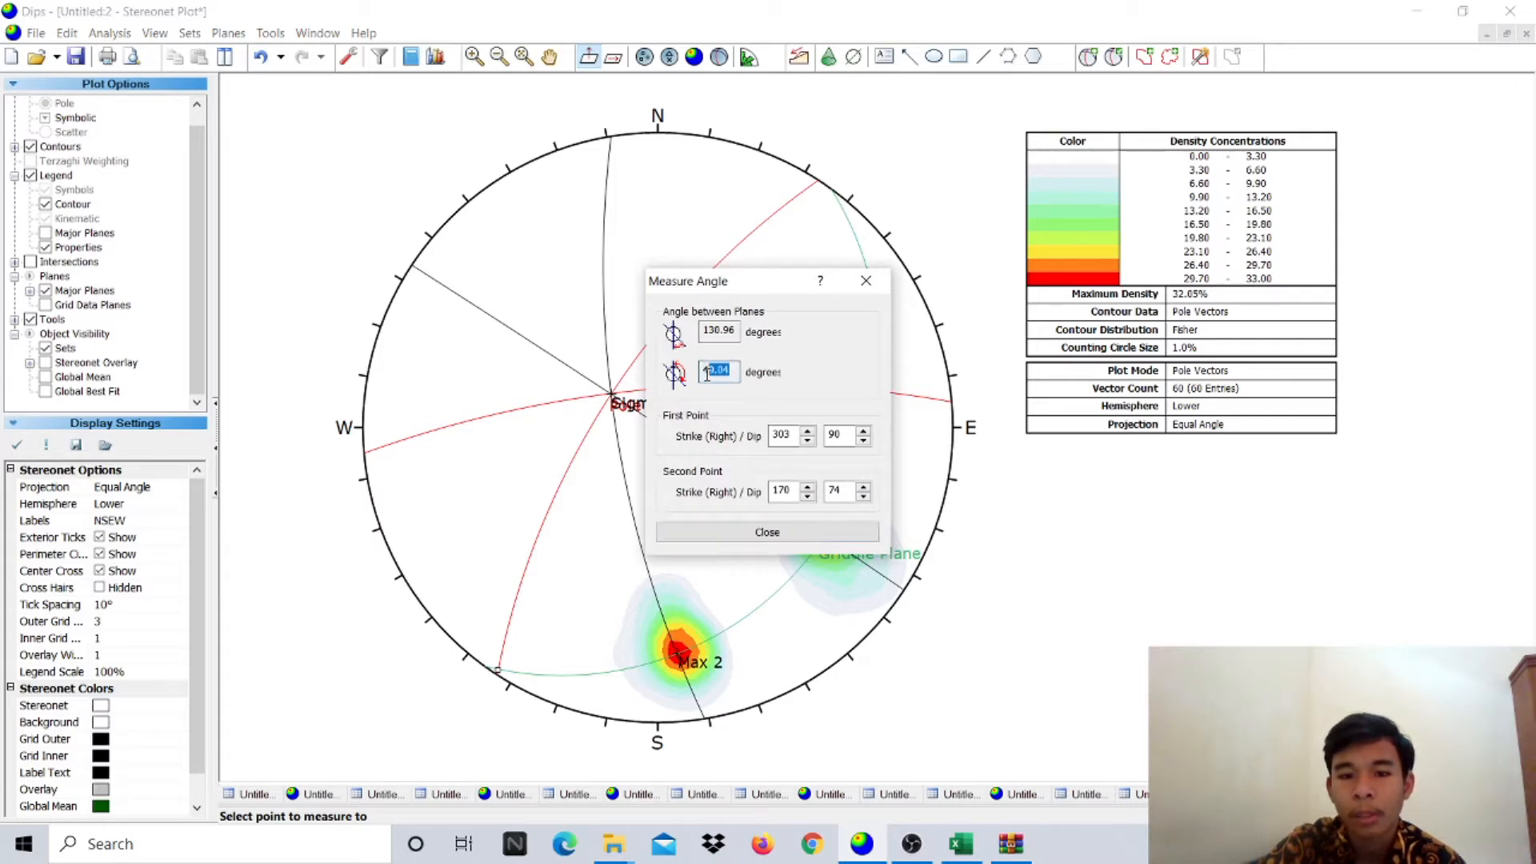
{"action": "left_click", "coordinate": [864, 282]}
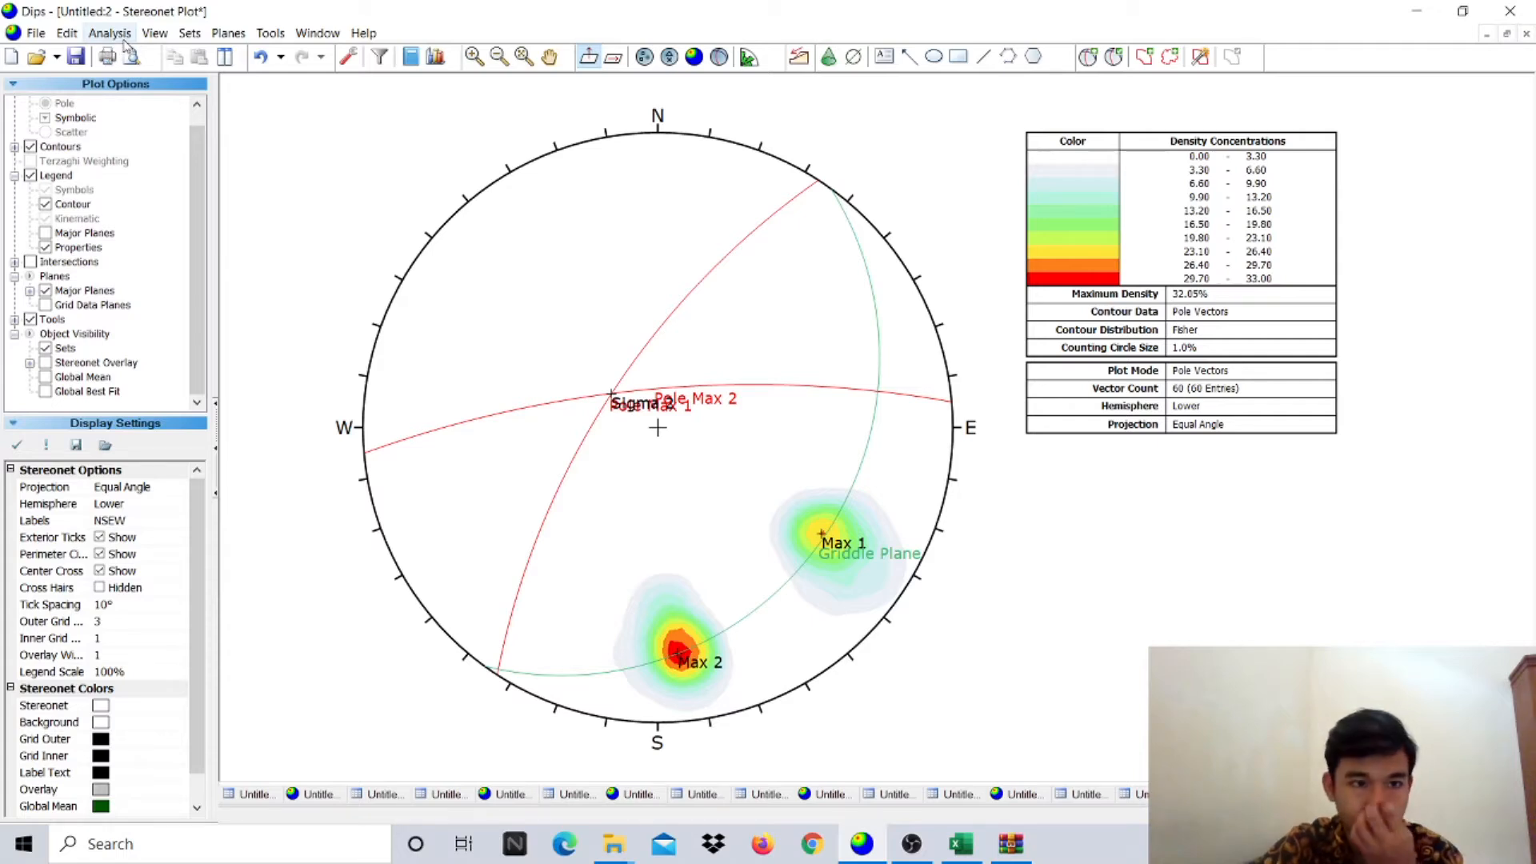
- Place a pitch grid along the Griddle Plane great circle using Tools > Pitch Grid
{"action": "left_click", "coordinate": [271, 33]}
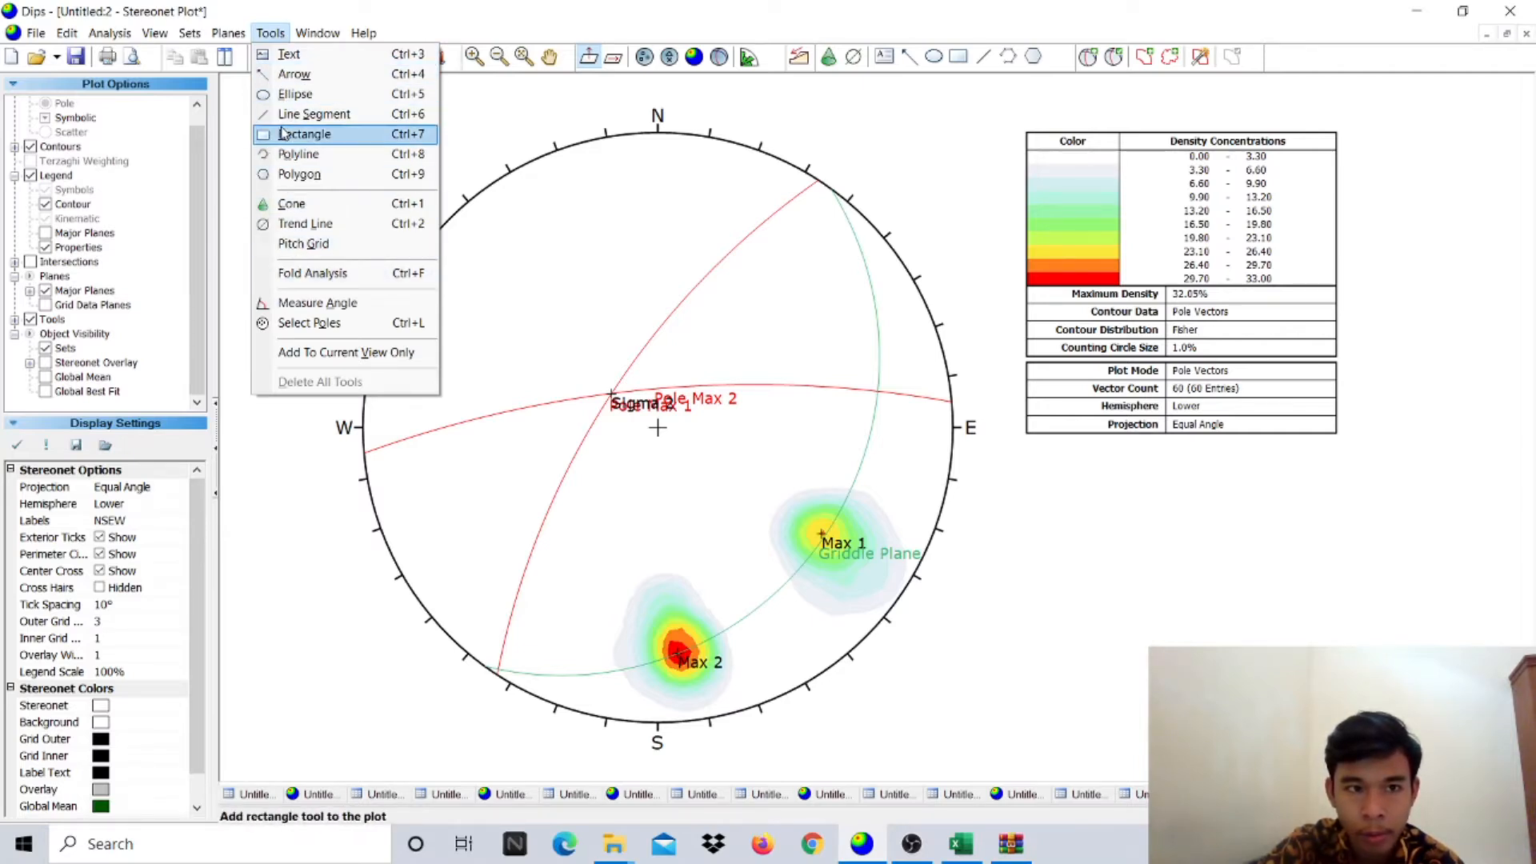
{"action": "left_click", "coordinate": [301, 36]}
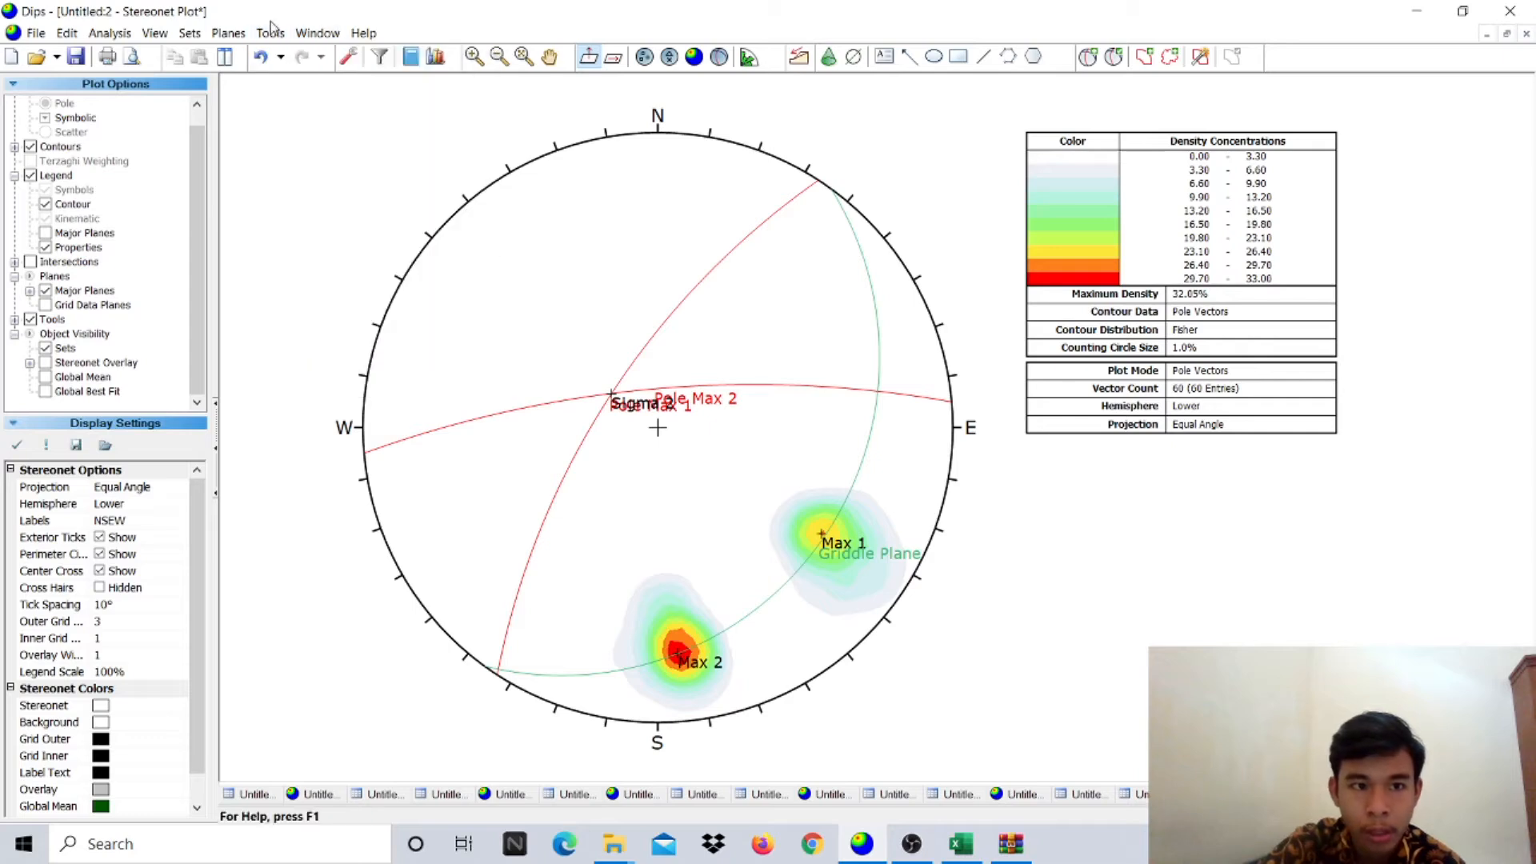
{"action": "left_click", "coordinate": [271, 33]}
{"action": "left_click", "coordinate": [334, 255]}
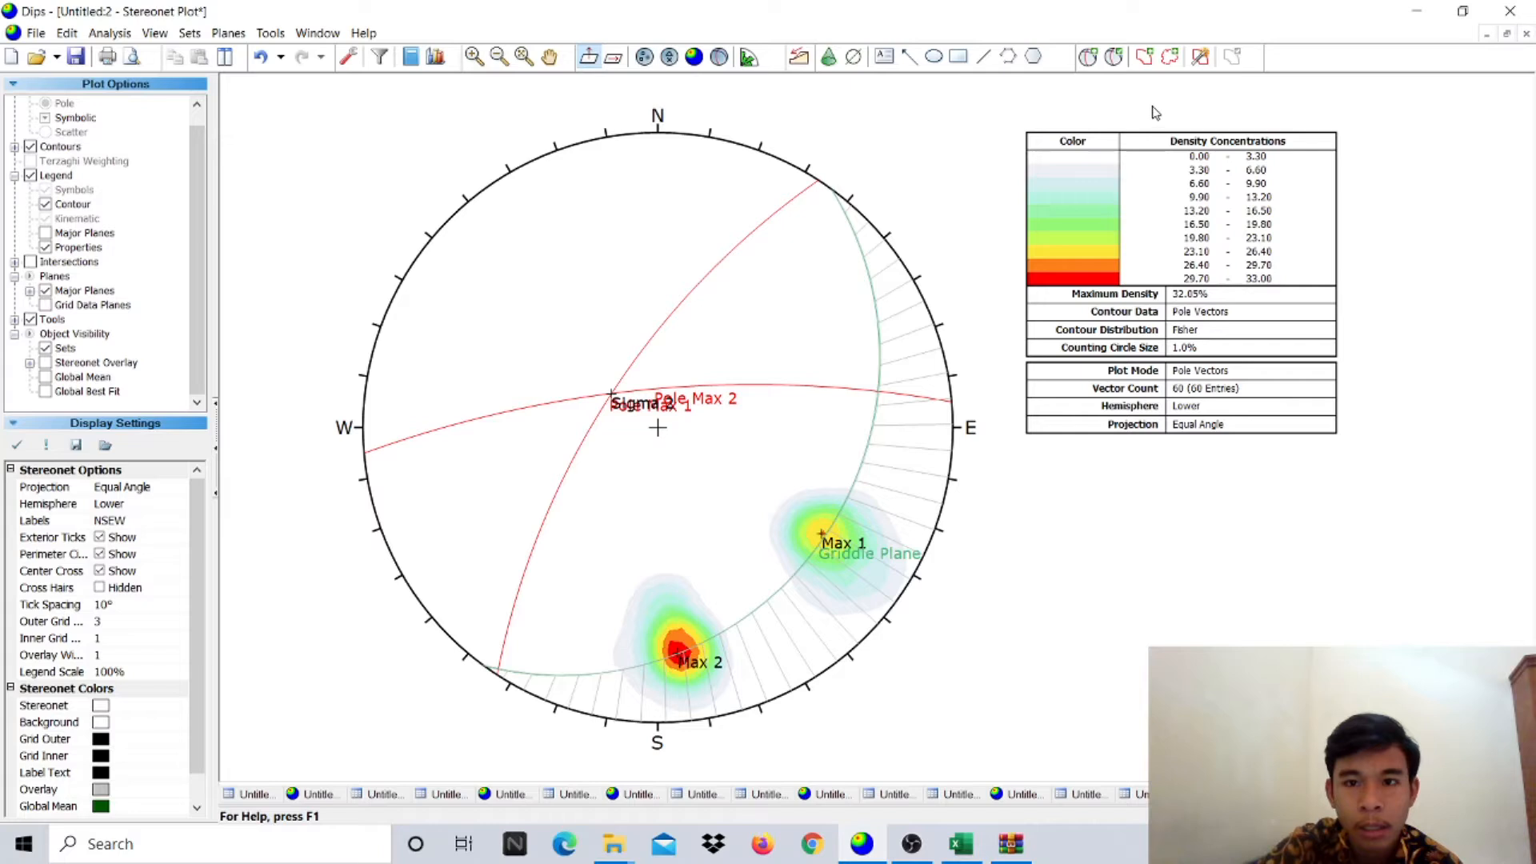
{"action": "left_click", "coordinate": [1088, 56]}
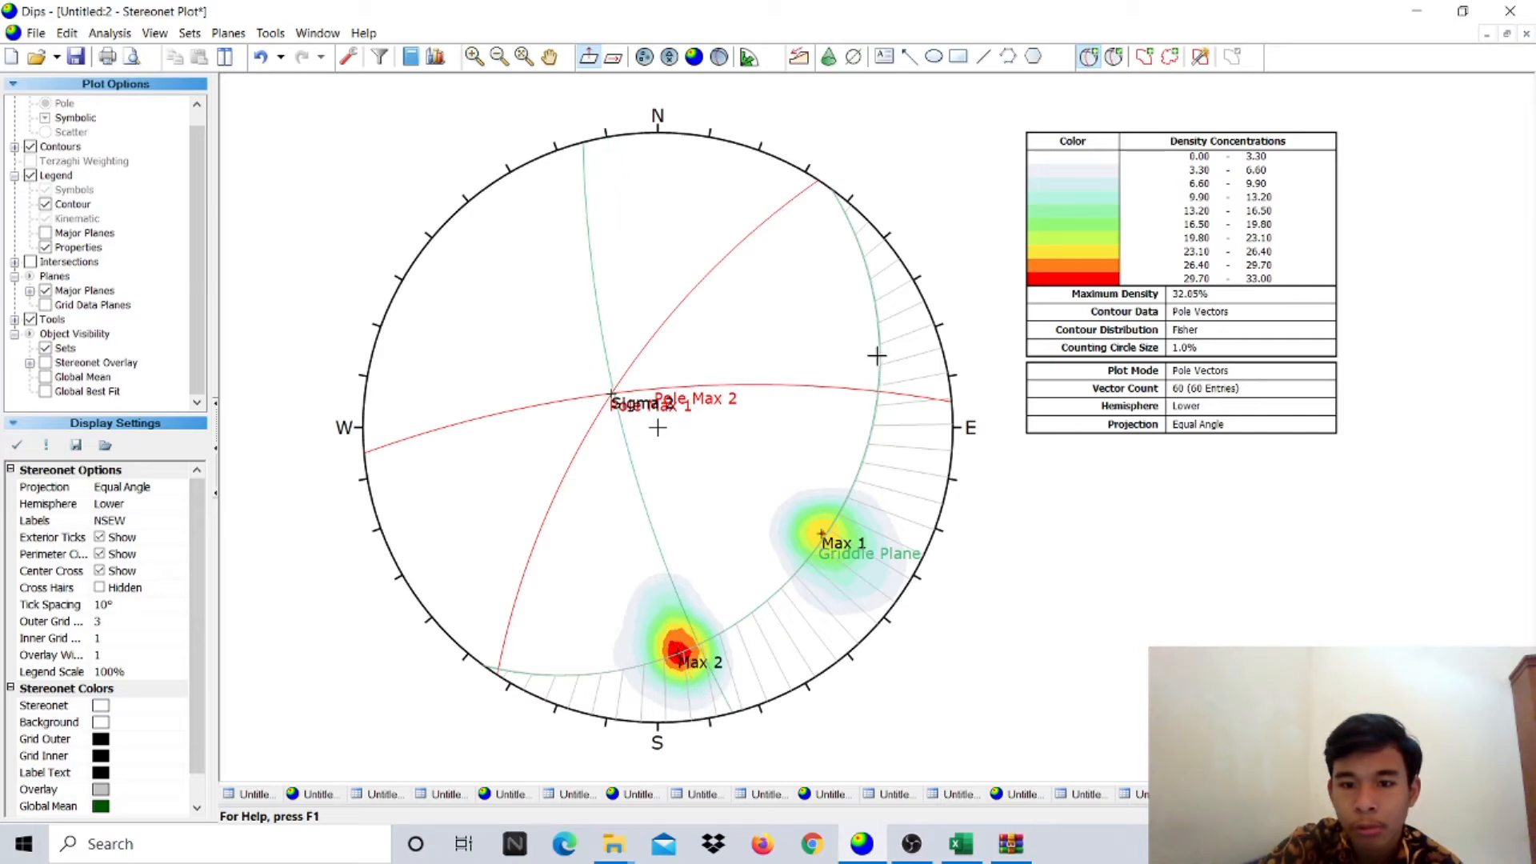
- Add a pole-only user plane labelled Sigma 3 at strike 146, dip 82
{"action": "left_click", "coordinate": [871, 282]}
{"action": "left_click", "coordinate": [789, 345]}
{"action": "type", "text": "Sigma 3"}
{"action": "left_click", "coordinate": [771, 458]}
{"action": "left_click", "coordinate": [613, 459]}
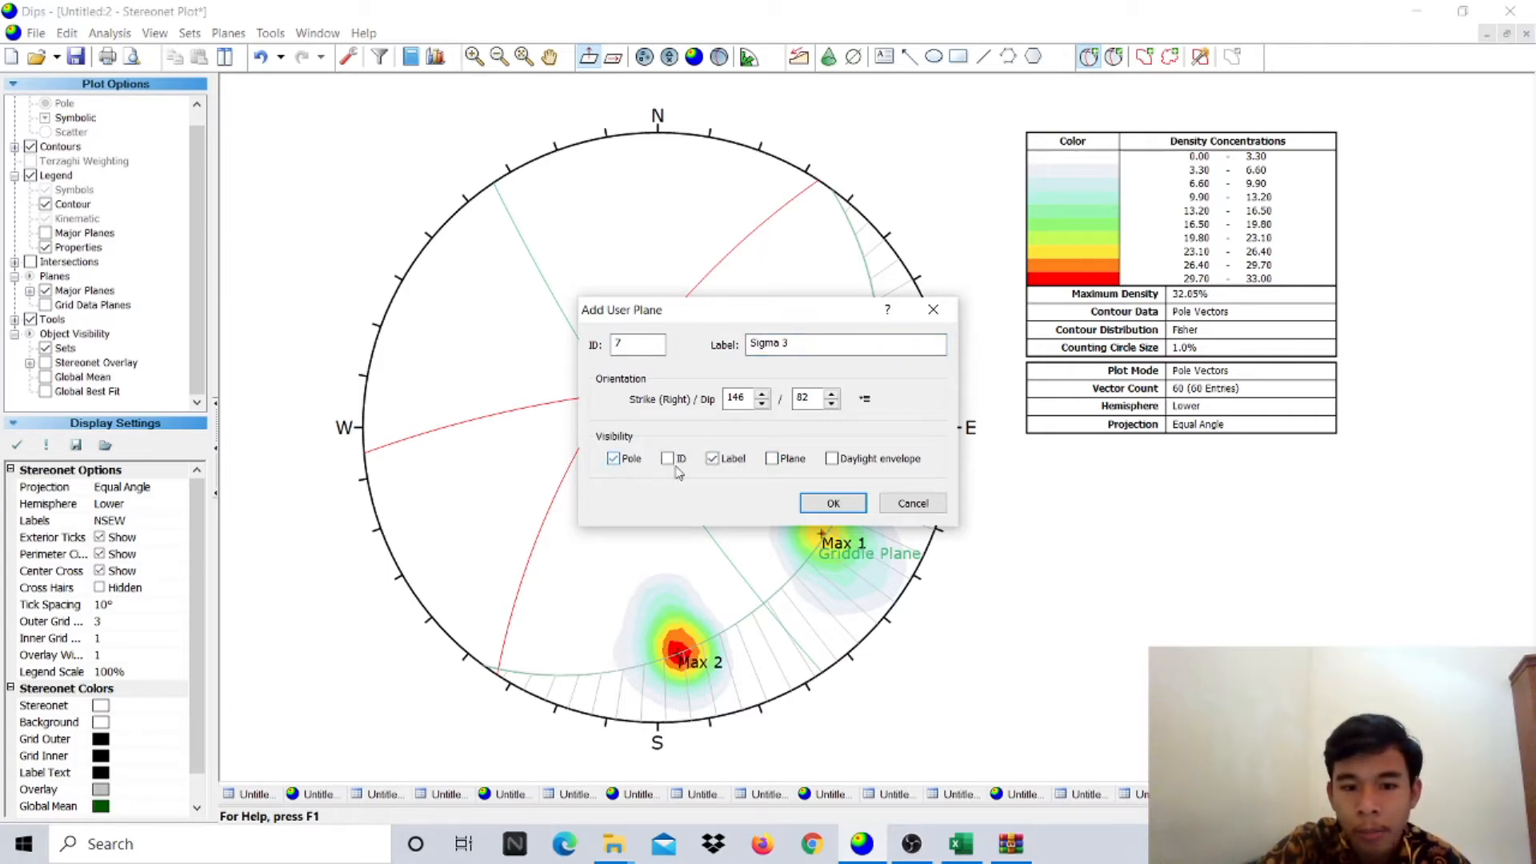
{"action": "left_click", "coordinate": [833, 503]}
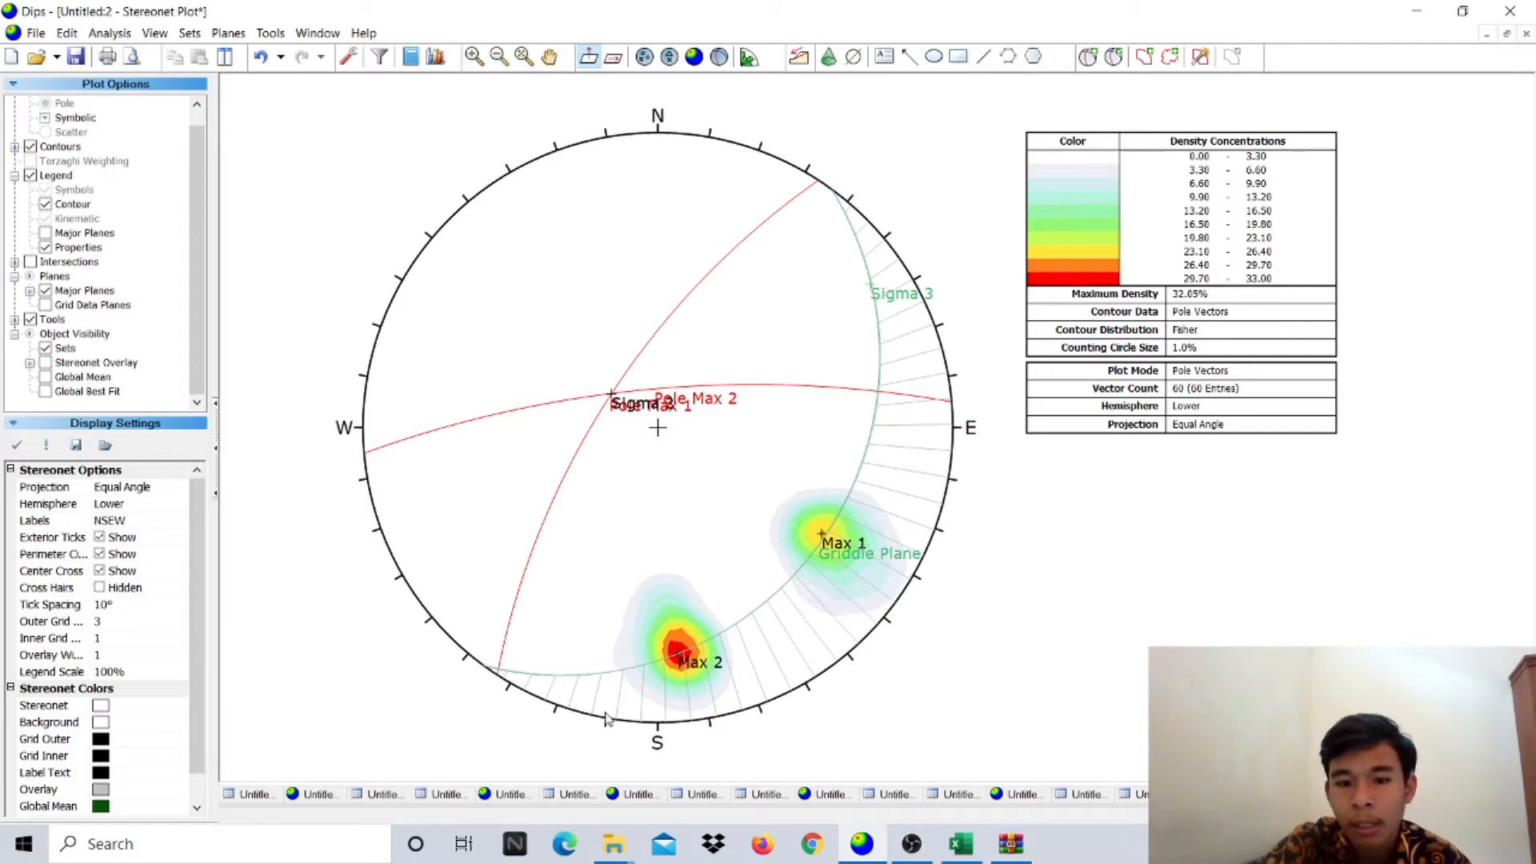
- Add a Sigma 1 pole at 239/70 near the lower-right rim and list all user planes in the legend
{"action": "left_click", "coordinate": [1088, 56]}
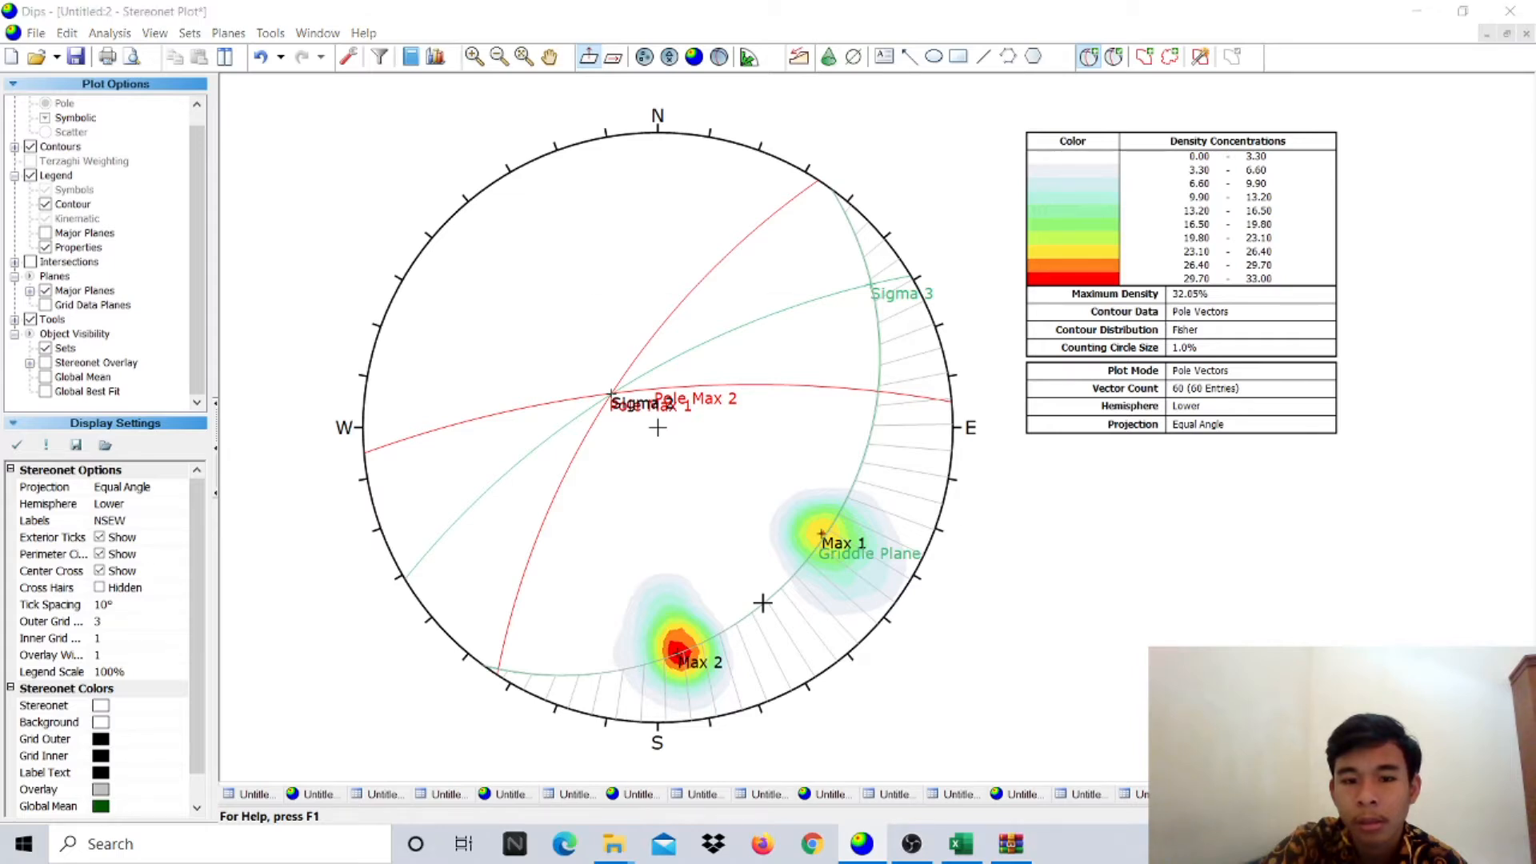
{"action": "left_click", "coordinate": [762, 603]}
{"action": "left_click", "coordinate": [824, 343]}
{"action": "type", "text": "Sigma 1"}
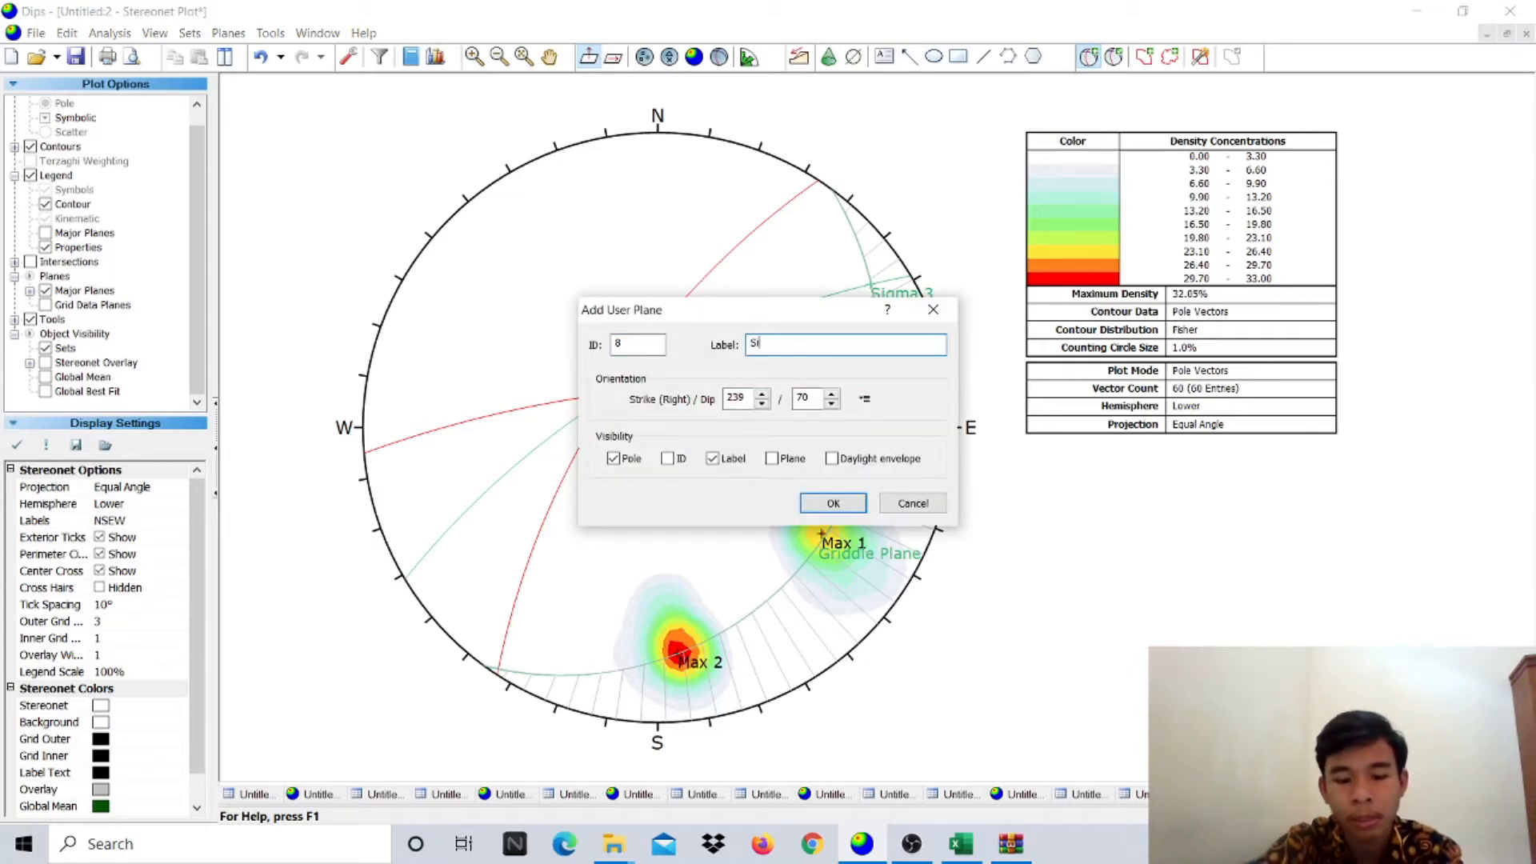
{"action": "left_click", "coordinate": [614, 459]}
{"action": "left_click", "coordinate": [614, 459]}
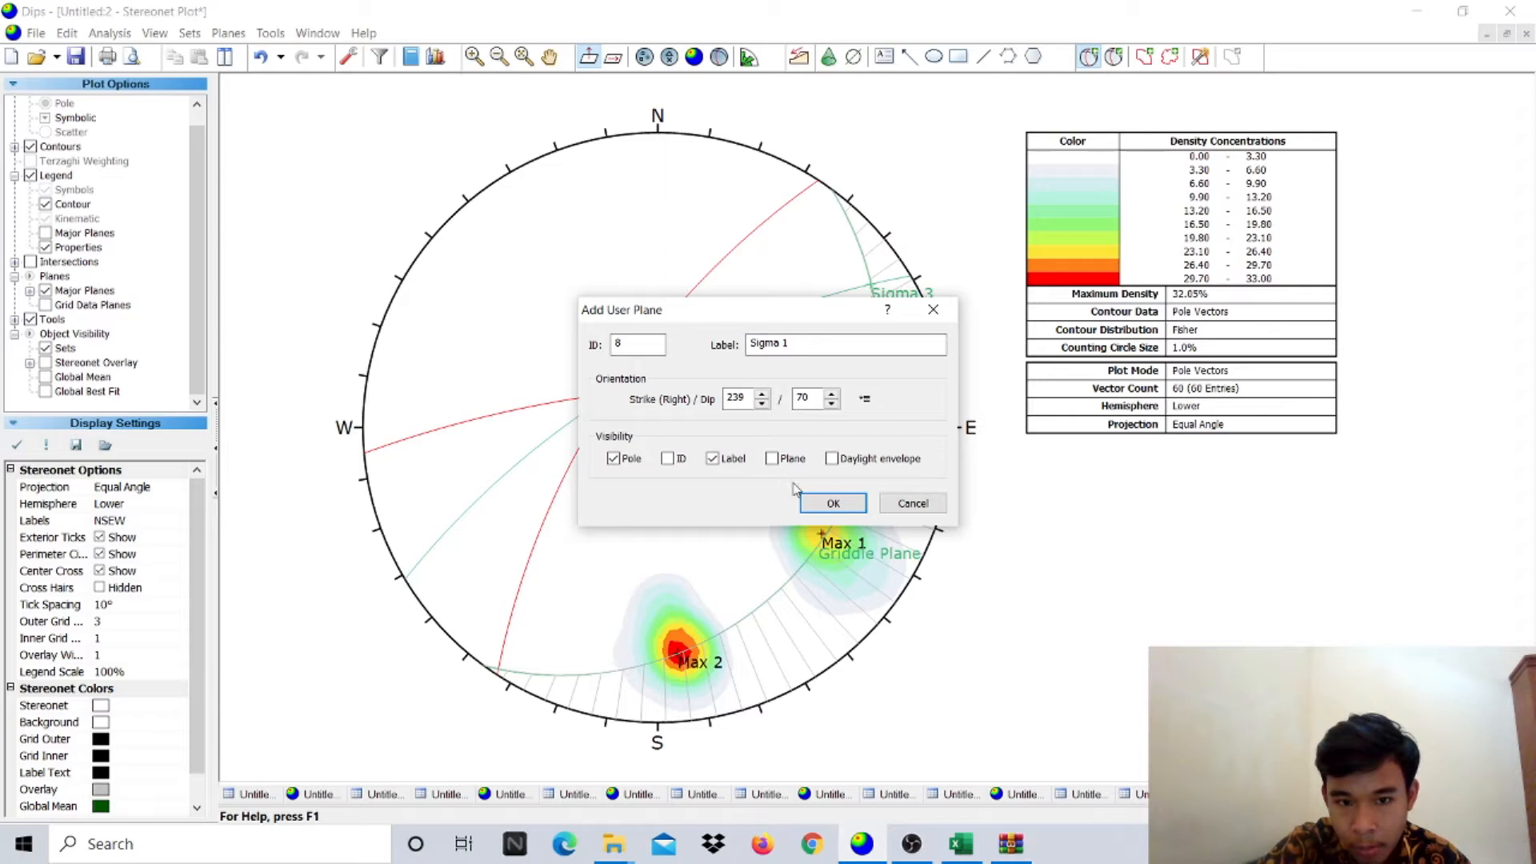
{"action": "left_click", "coordinate": [833, 504]}
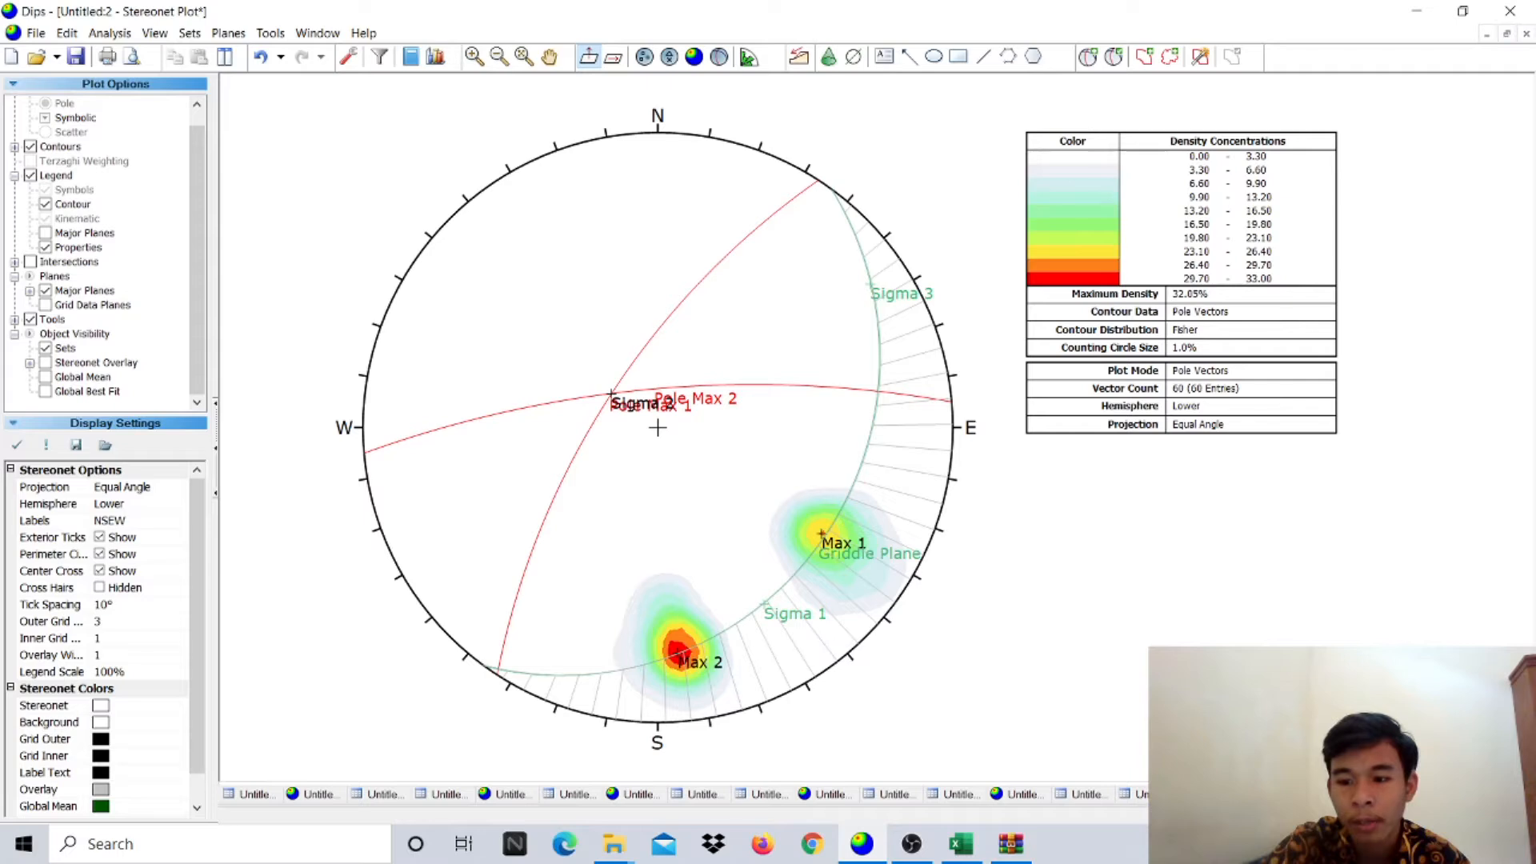
{"action": "left_click", "coordinate": [57, 178]}
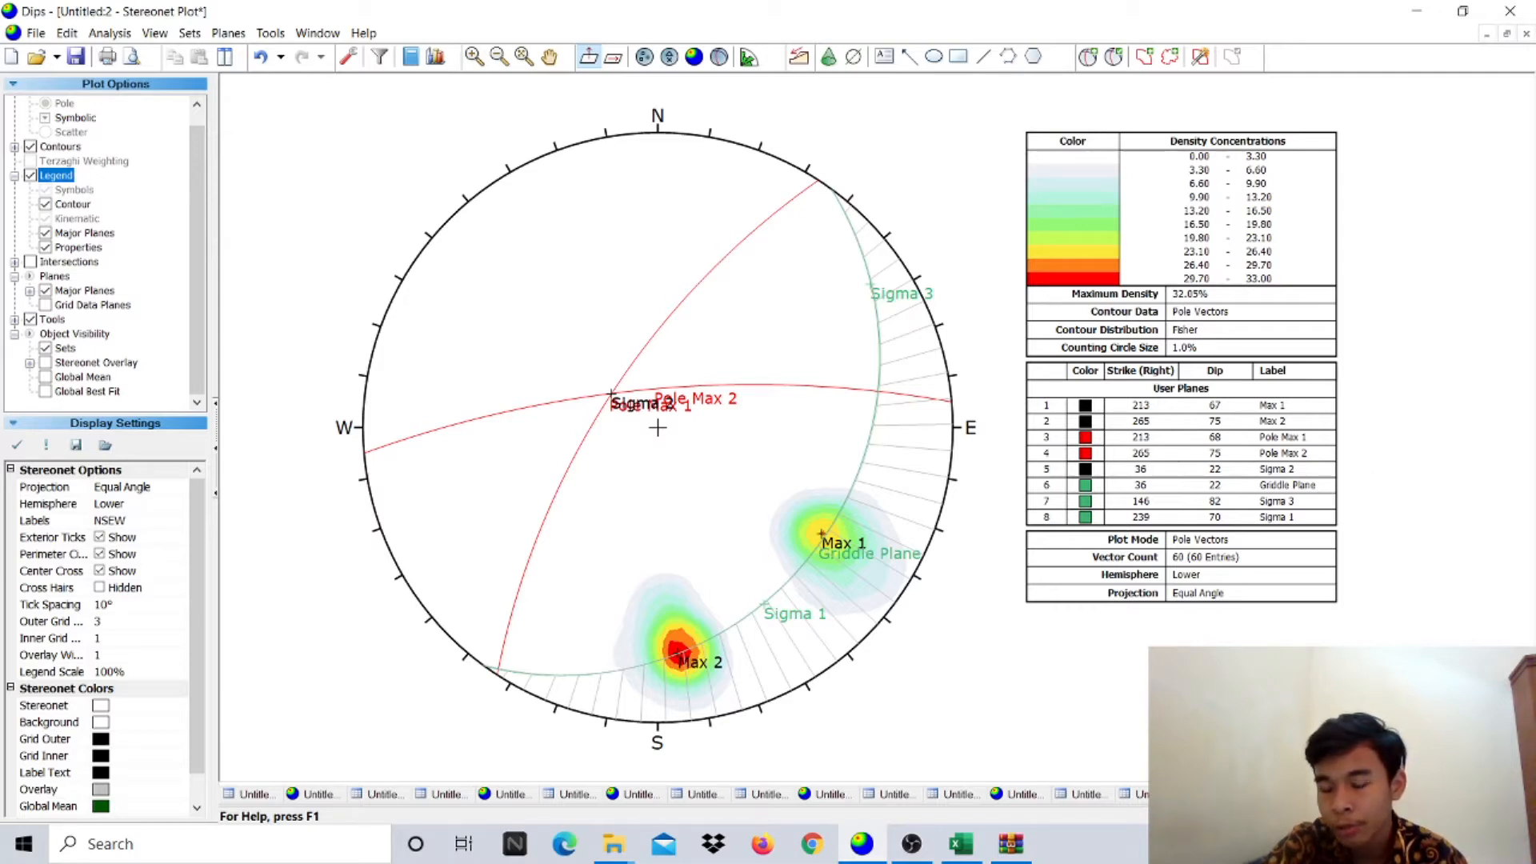
- Show legend planes as trend/plunge and remove the pitch grid hatching from the Griddle Plane
{"action": "left_click", "coordinate": [1392, 816]}
{"action": "left_click", "coordinate": [1392, 816]}
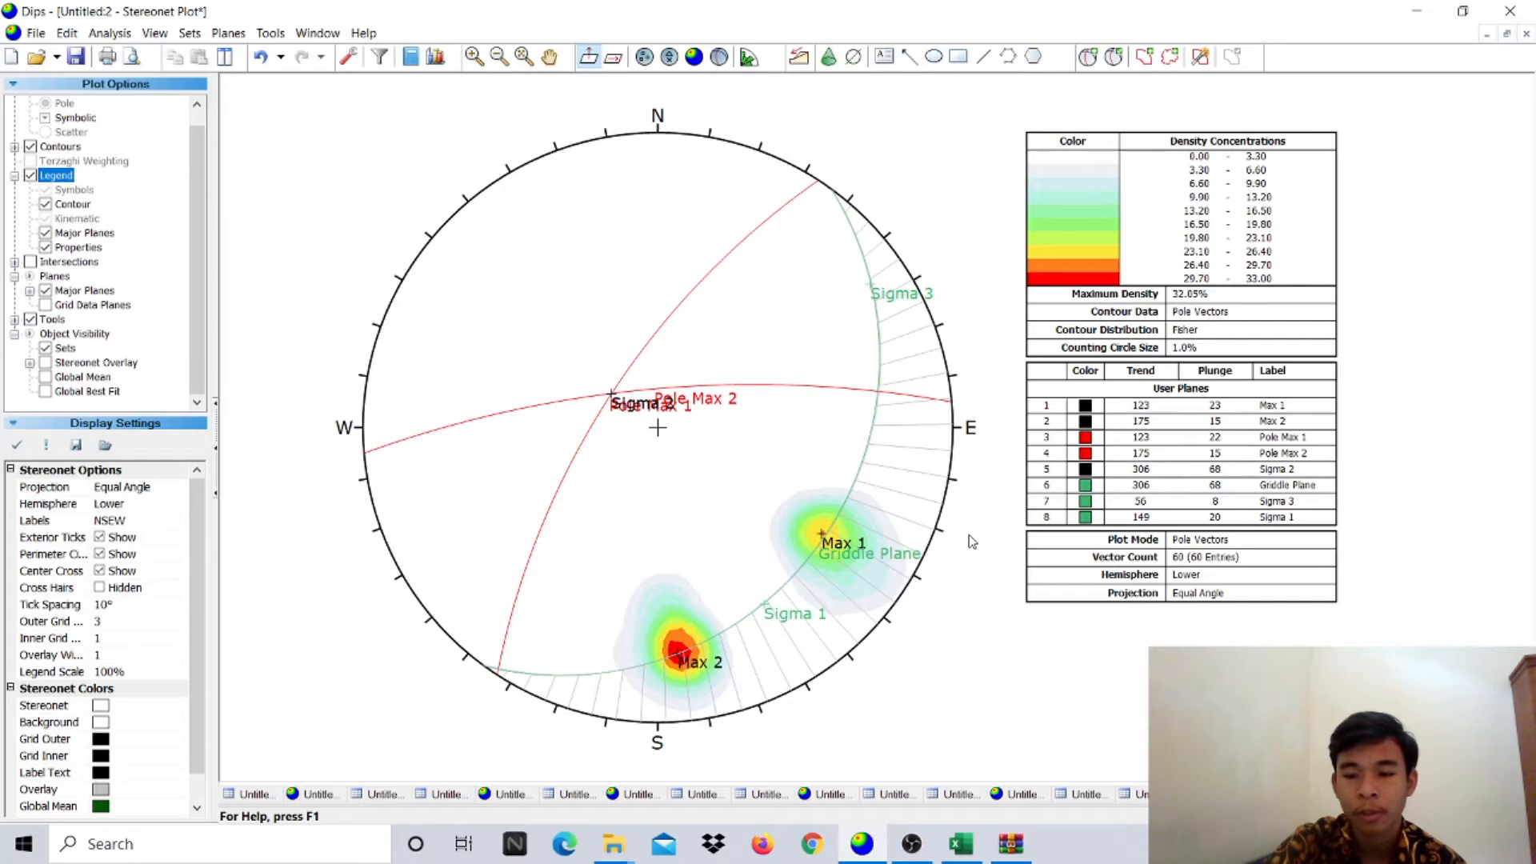
{"action": "left_click", "coordinate": [911, 844]}
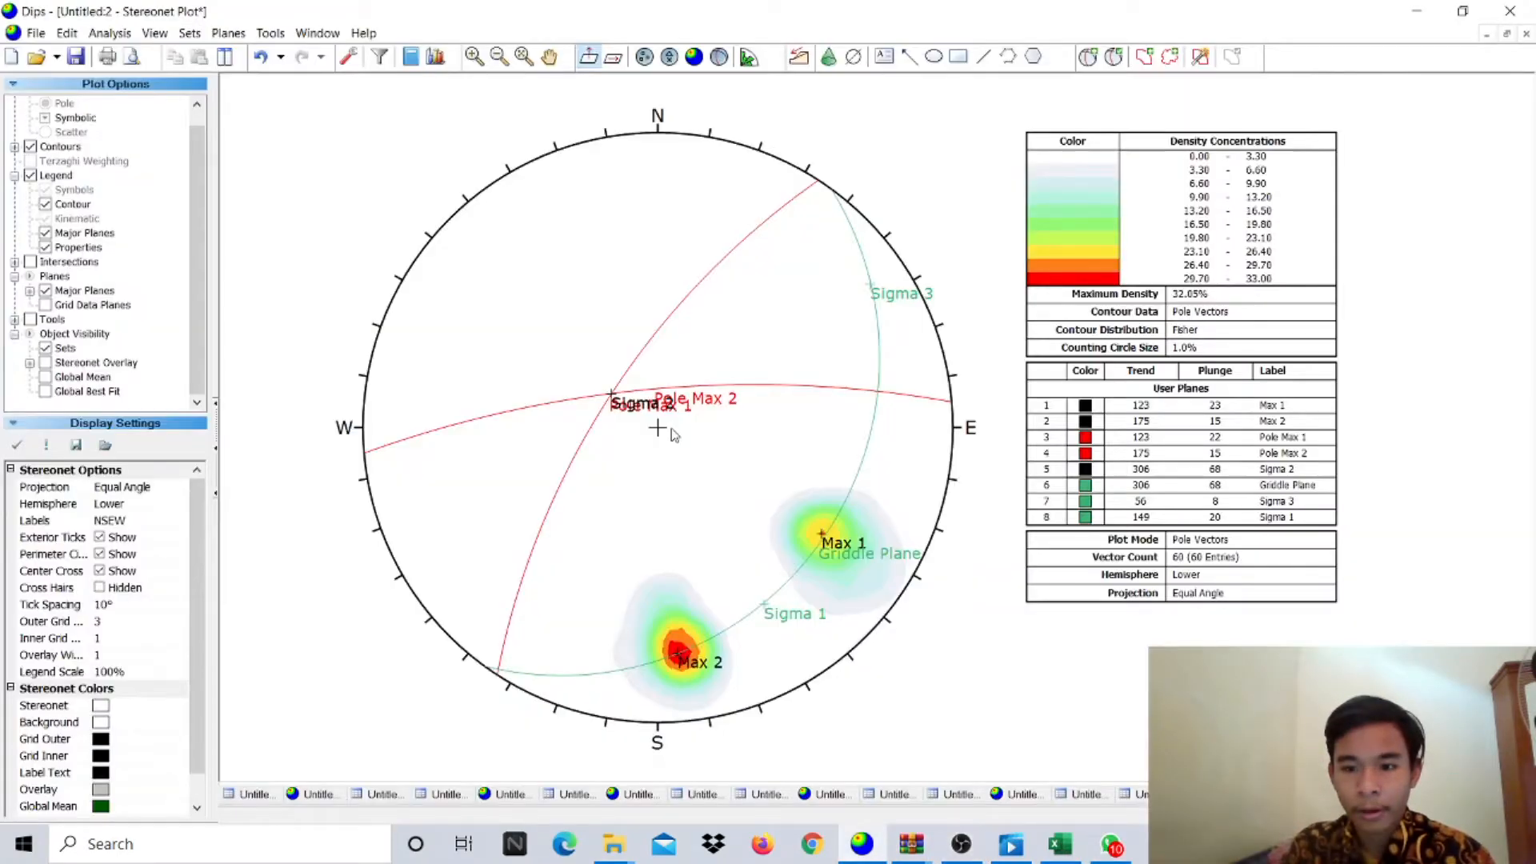
- Create a new blank Dips document using the Strike (Right) / Dip orientation format
{"action": "left_click", "coordinate": [35, 34]}
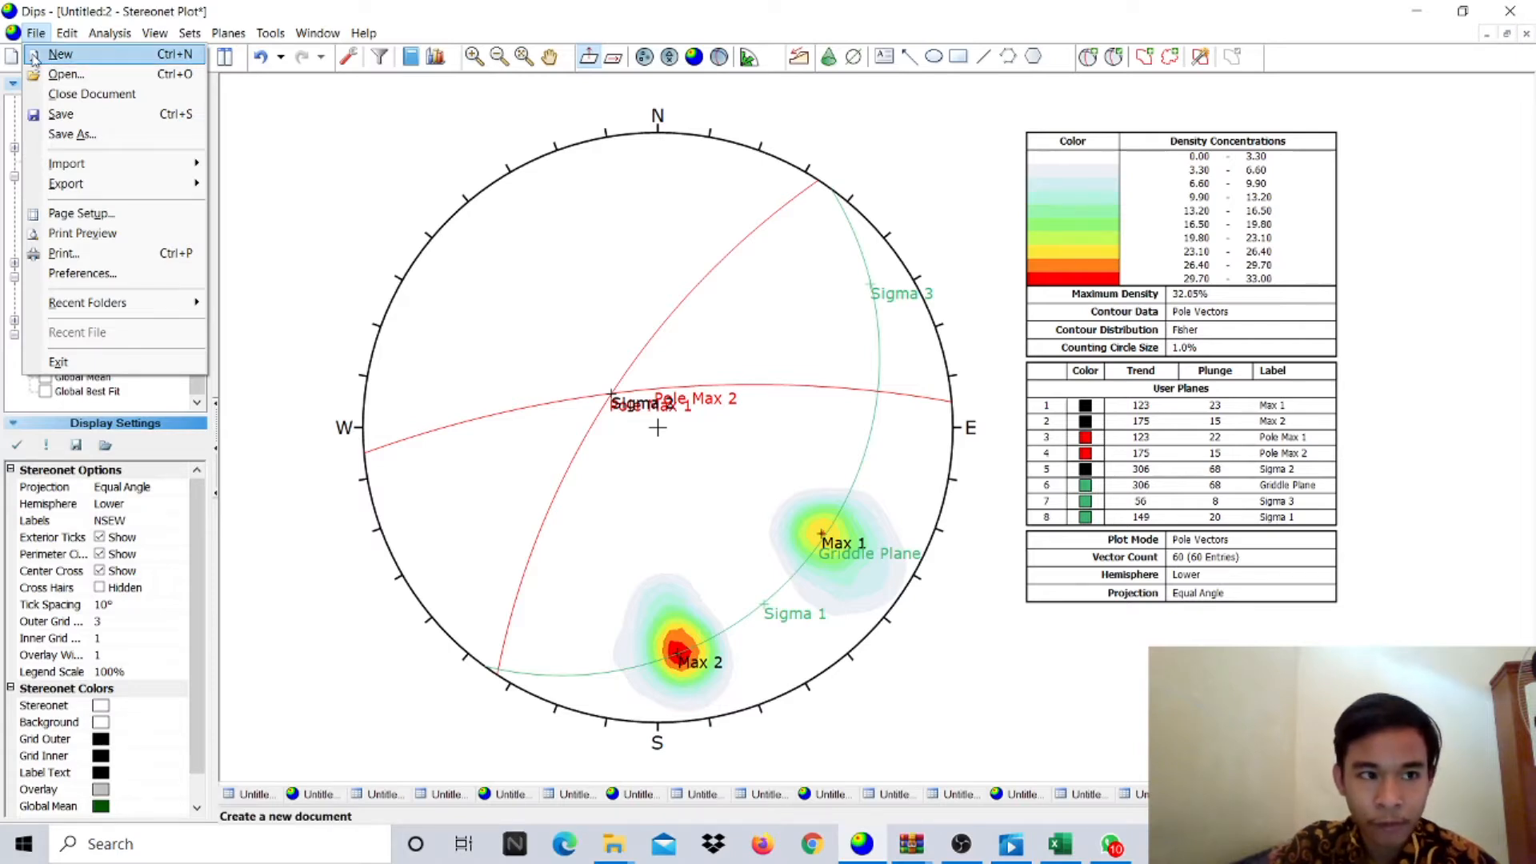
{"action": "left_click", "coordinate": [58, 54]}
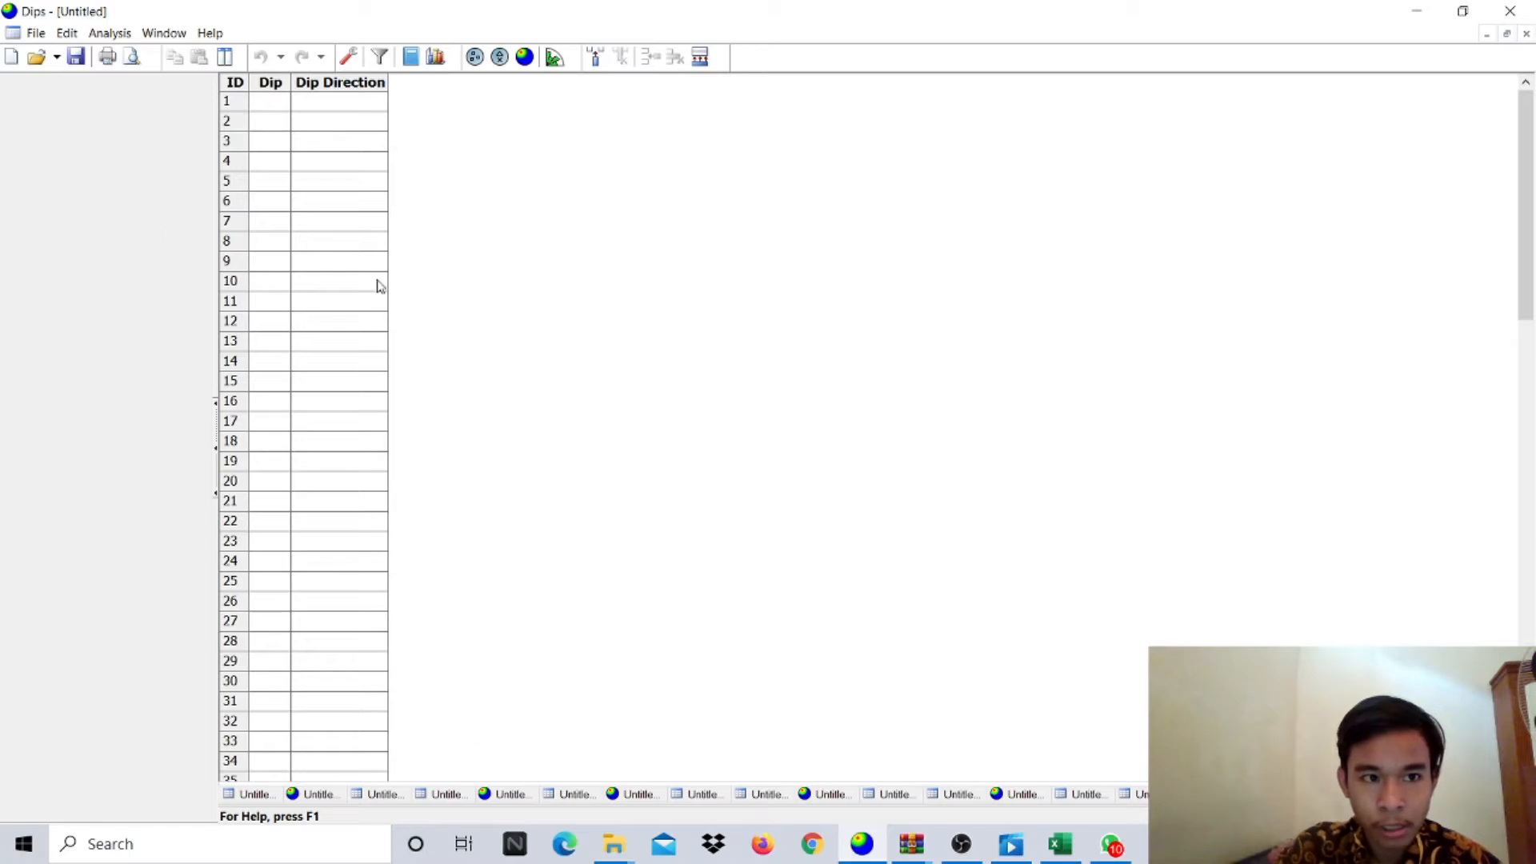
{"action": "left_click", "coordinate": [350, 58]}
{"action": "left_click", "coordinate": [788, 324]}
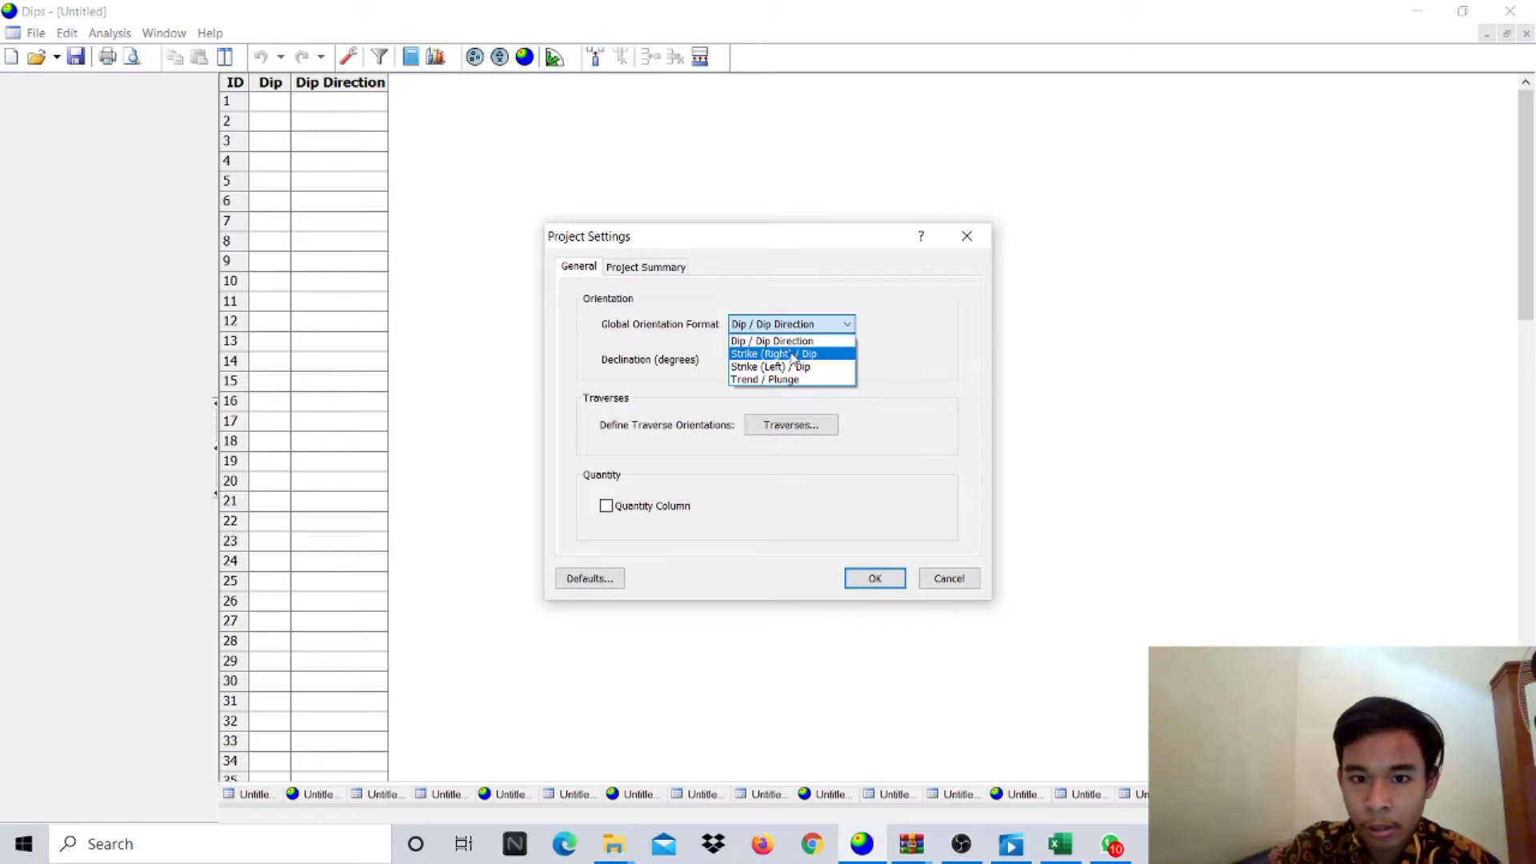
{"action": "left_click", "coordinate": [792, 354]}
{"action": "left_click", "coordinate": [877, 578]}
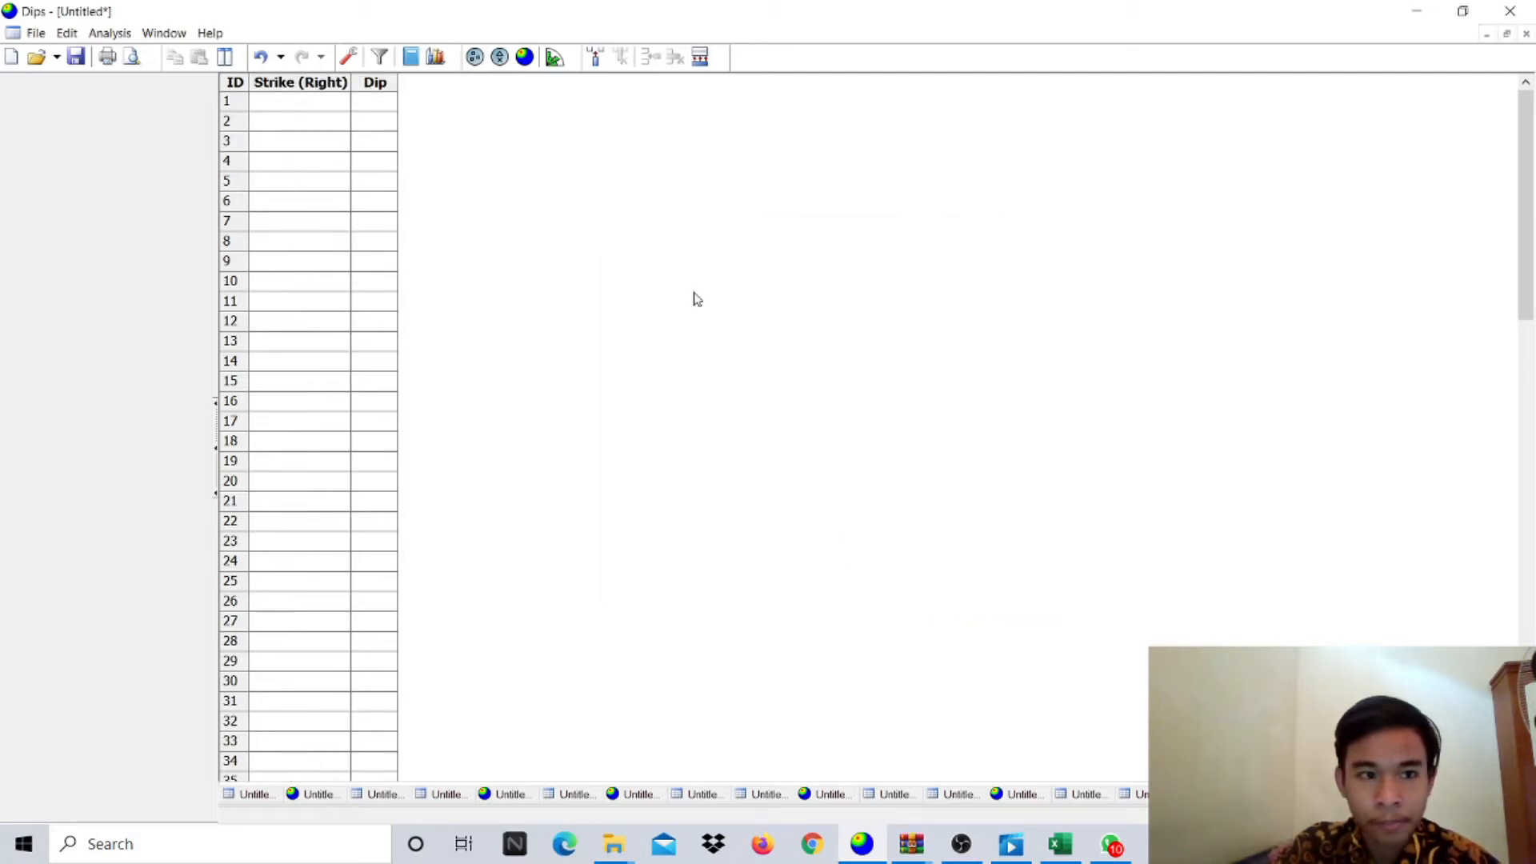
- In the Excel Lipatan sheet, copy the Strike and Dip headers from A1:B1 into C1:D1
{"action": "left_click", "coordinate": [1073, 842]}
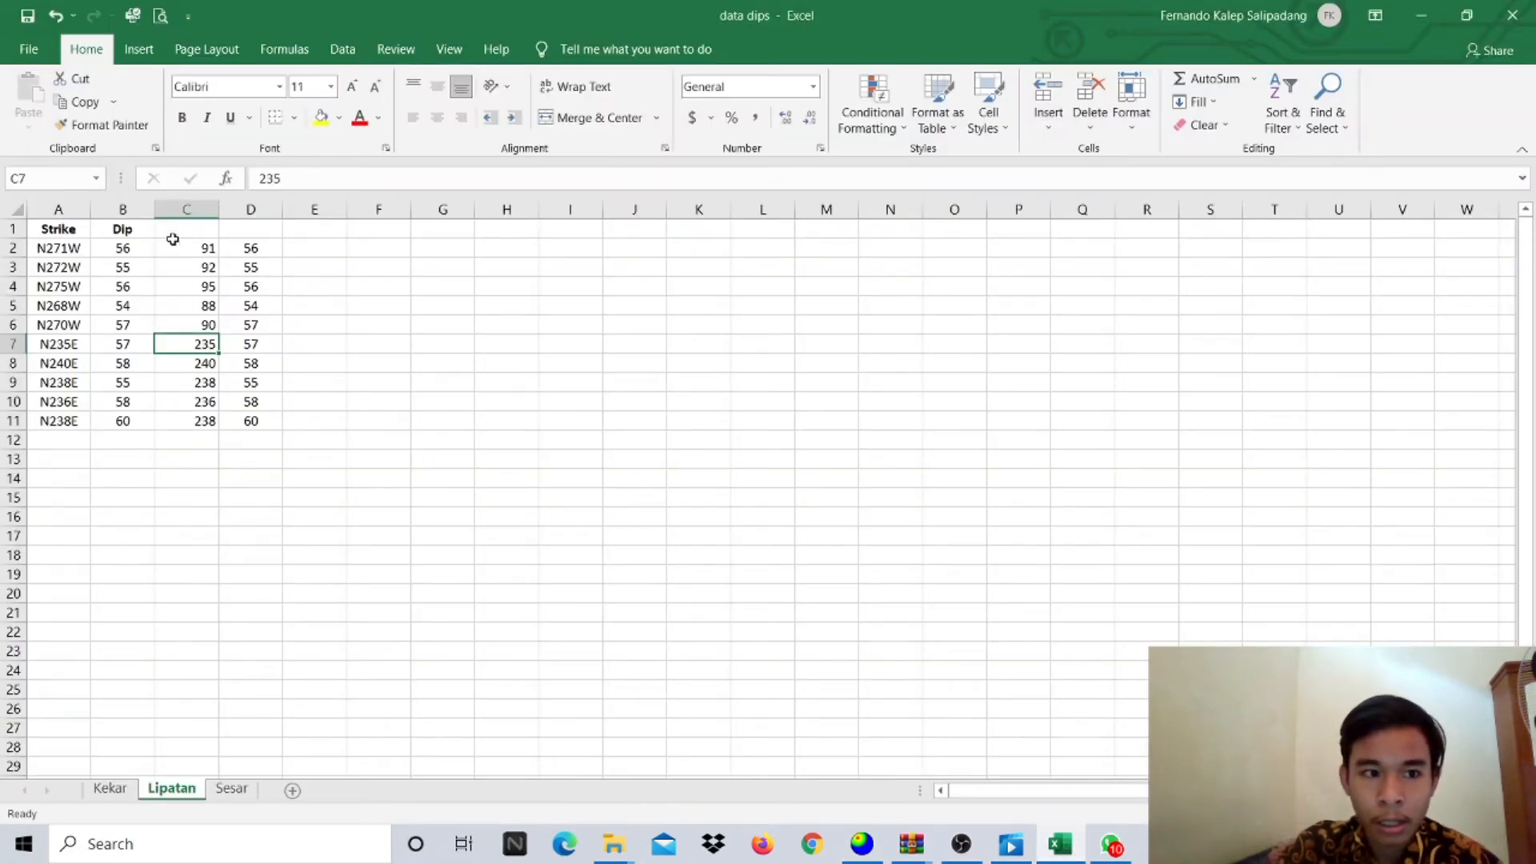
{"action": "left_click_drag", "start_coordinate": [87, 227], "coordinate": [120, 229]}
{"action": "key", "text": "ctrl+c"}
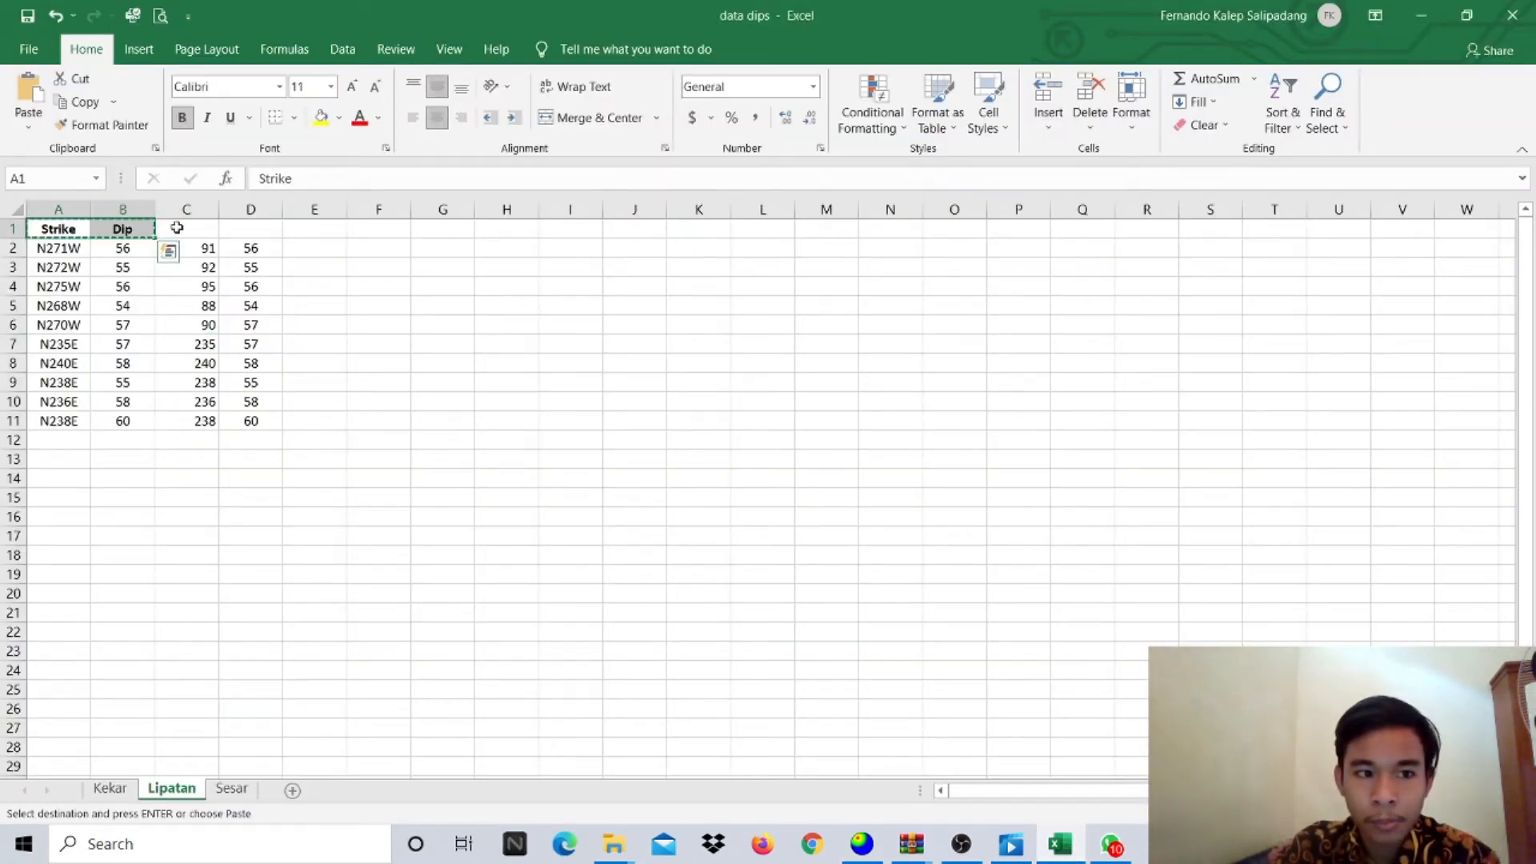
{"action": "left_click", "coordinate": [172, 228]}
{"action": "key", "text": "ctrl+v"}
- Copy the ten Strike/Dip value rows in C2:D11 and return to the Dips grid's first Strike cell
{"action": "left_click", "coordinate": [189, 253]}
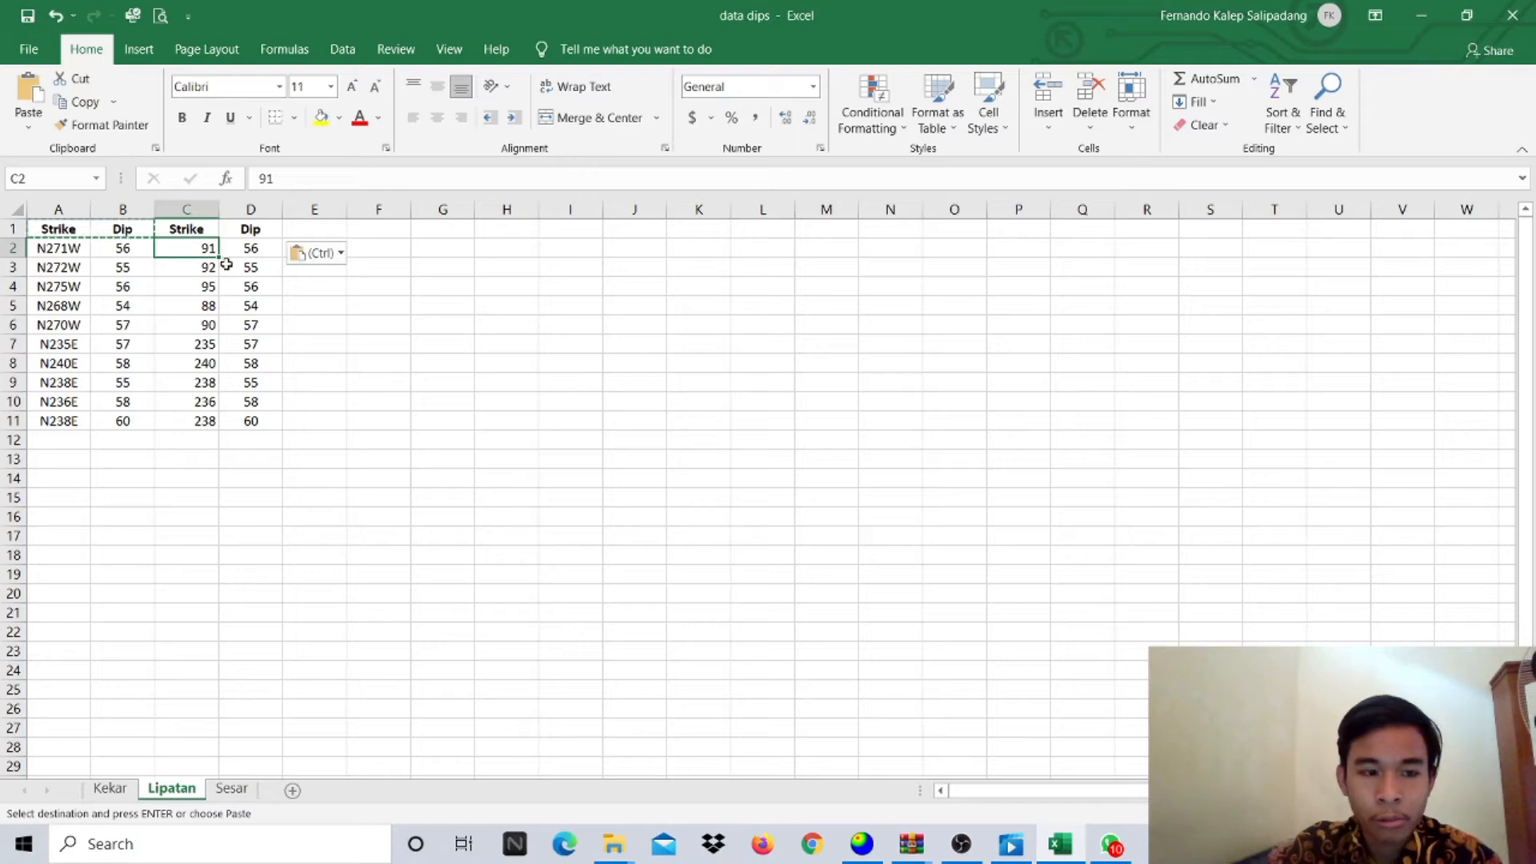
{"action": "left_click_drag", "start_coordinate": [198, 249], "coordinate": [270, 425]}
{"action": "key", "text": "ctrl+c"}
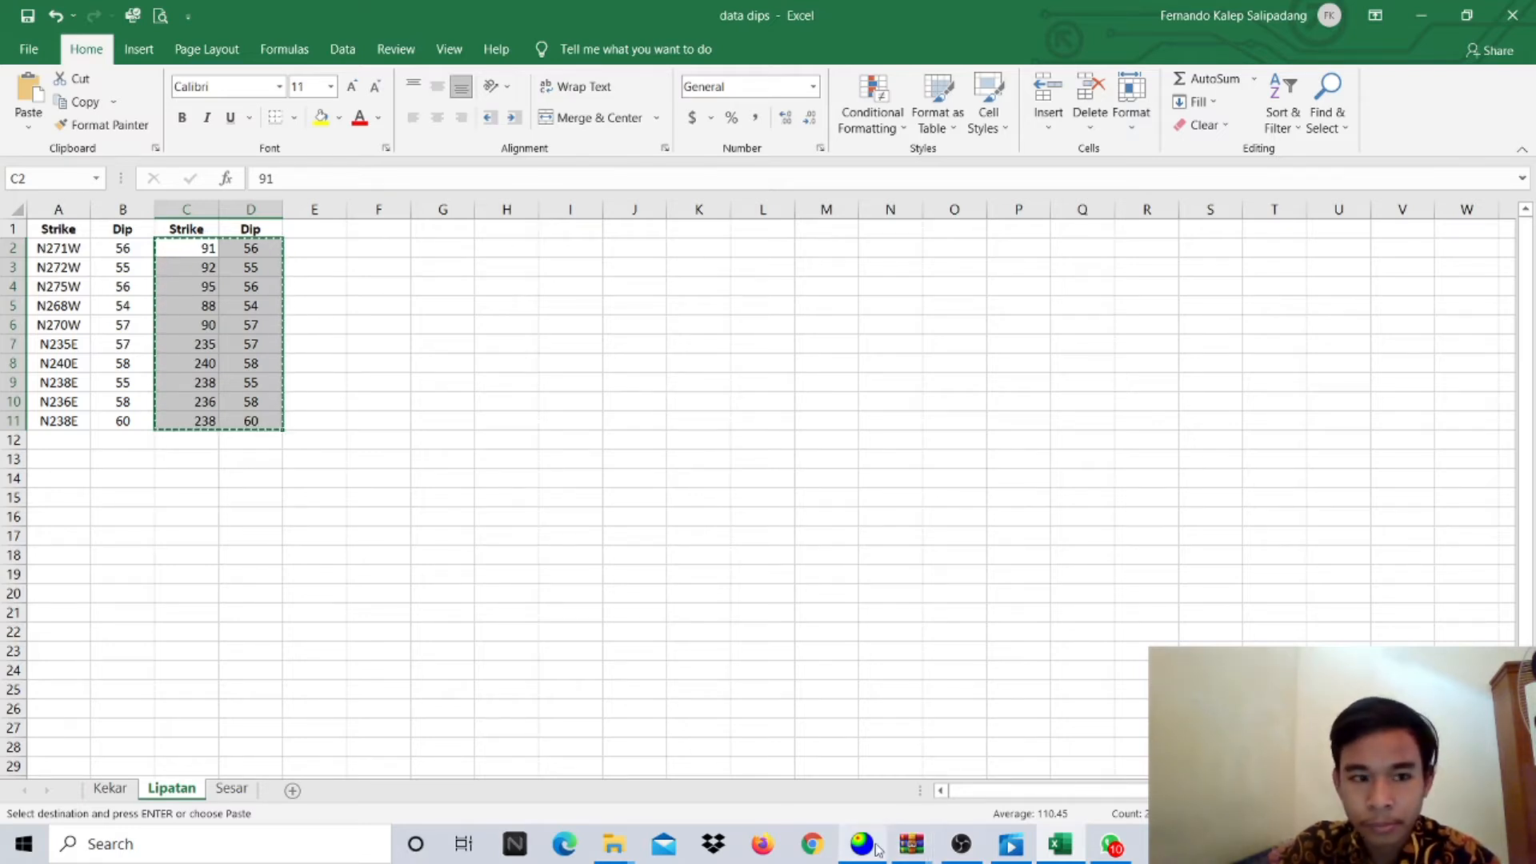
{"action": "mouse_move", "coordinate": [878, 848]}
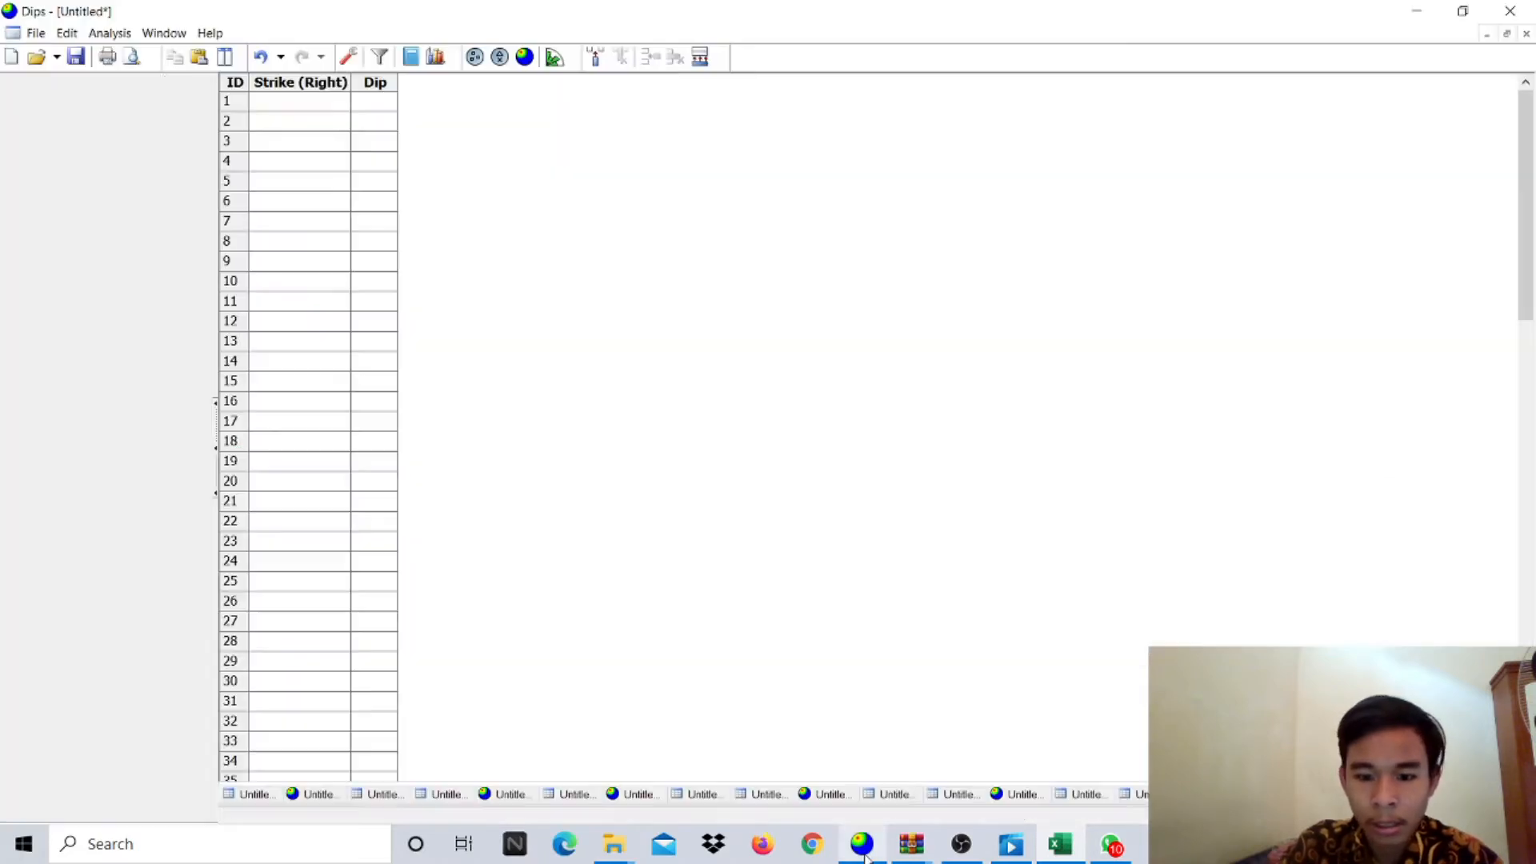
{"action": "left_click", "coordinate": [862, 844]}
{"action": "left_click", "coordinate": [260, 104]}
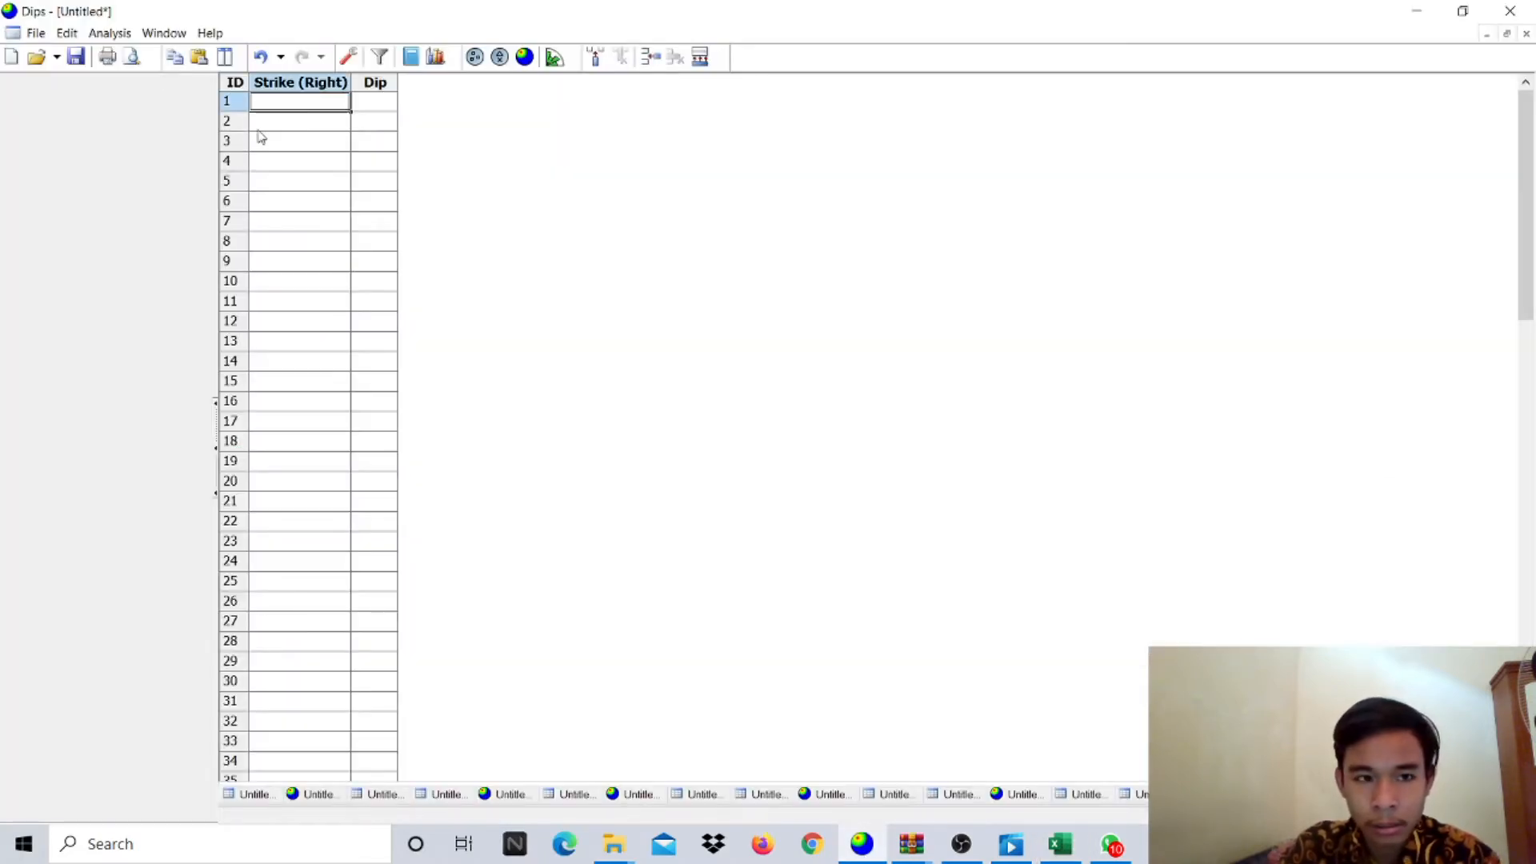
- Paste the ten strike/dip rows into the grid and plot them as poles with density contours
{"action": "key", "text": "ctrl+v"}
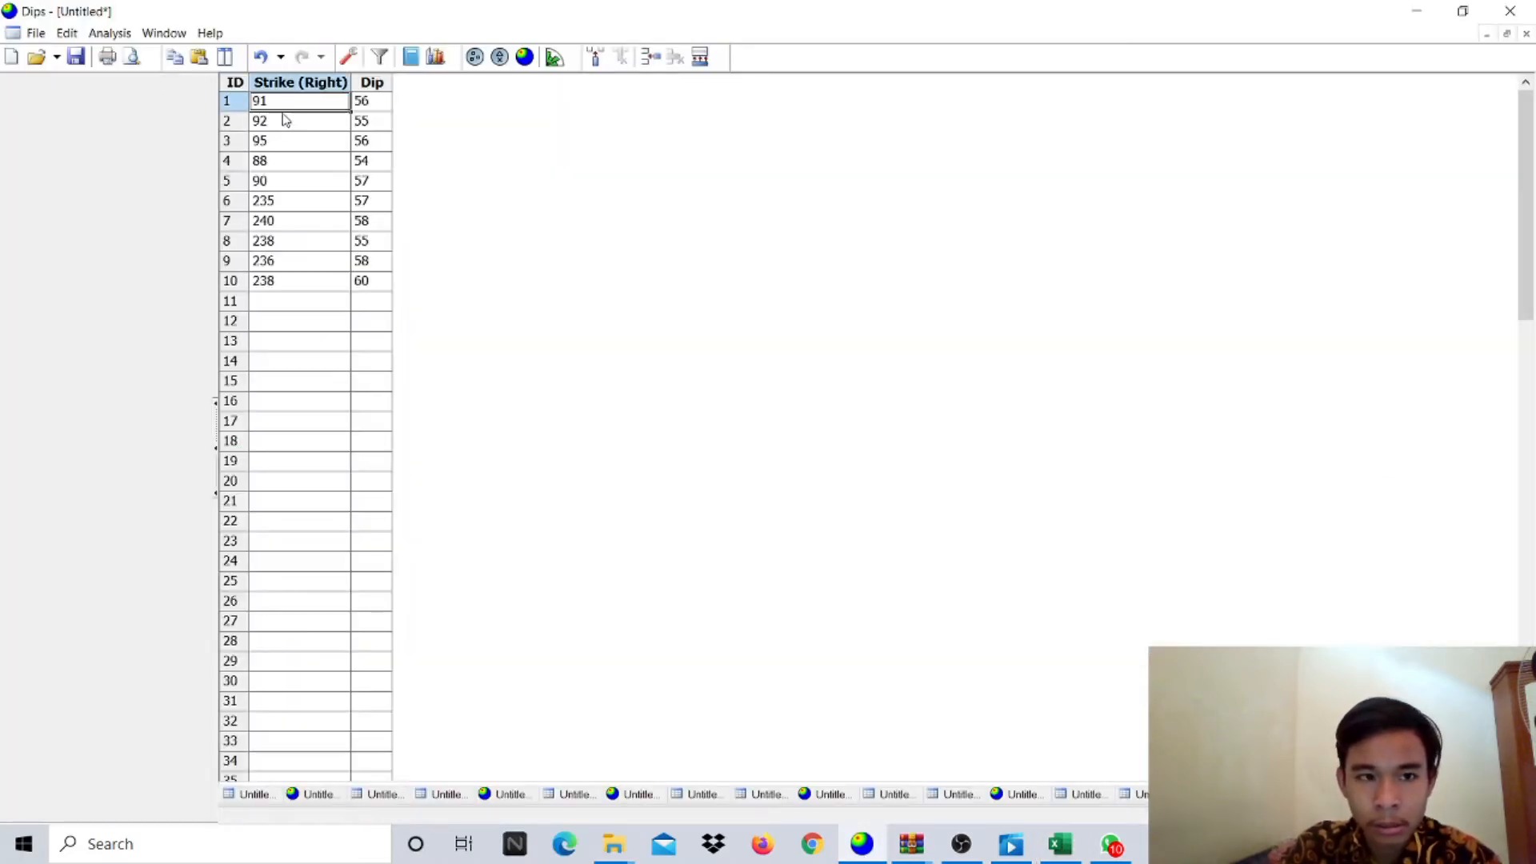
{"action": "left_click", "coordinate": [475, 59]}
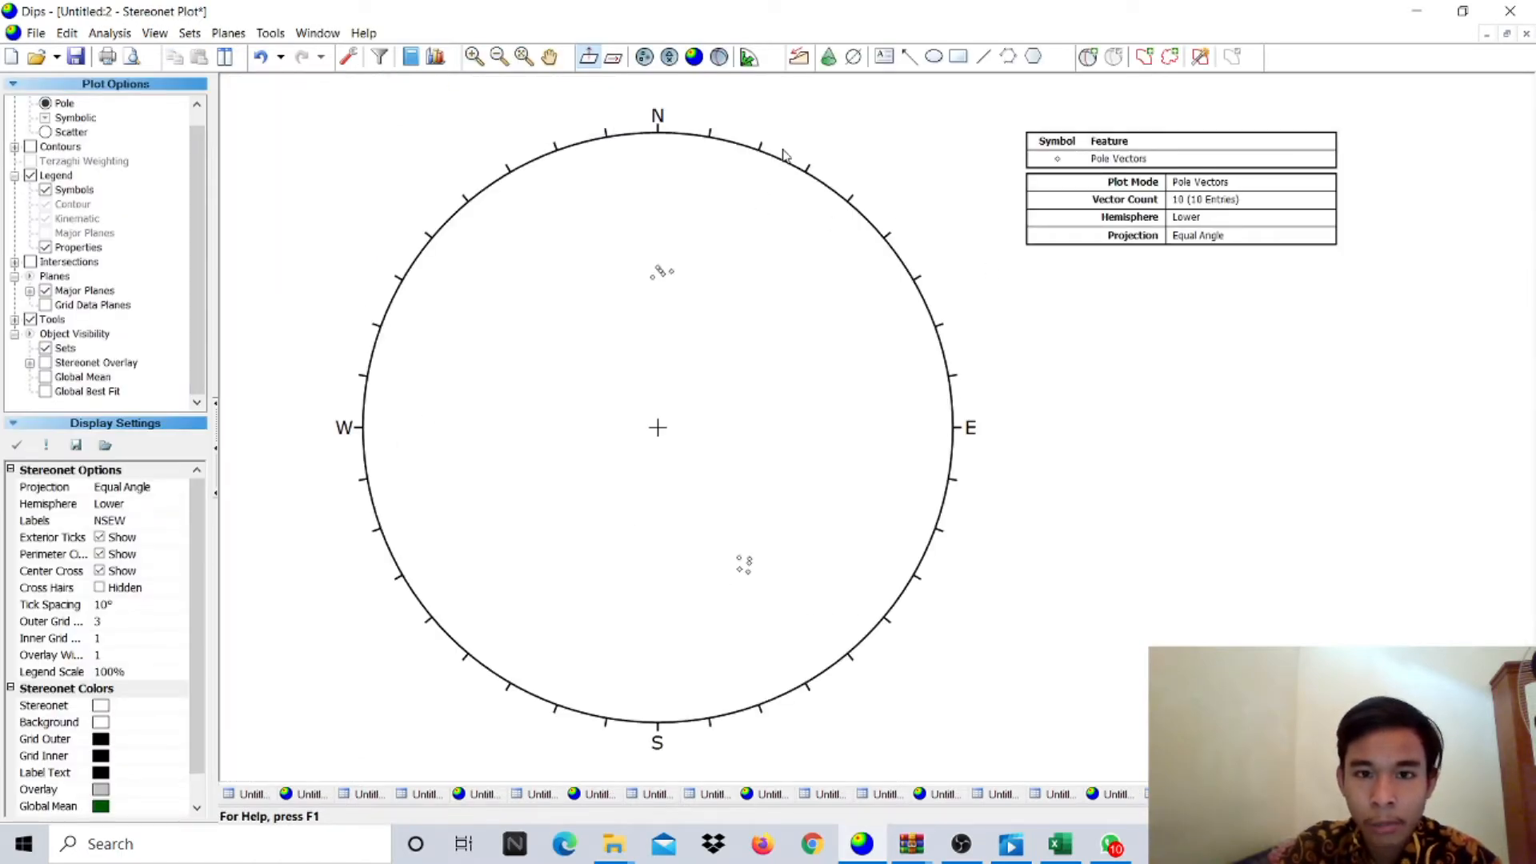
{"action": "left_click", "coordinate": [691, 59]}
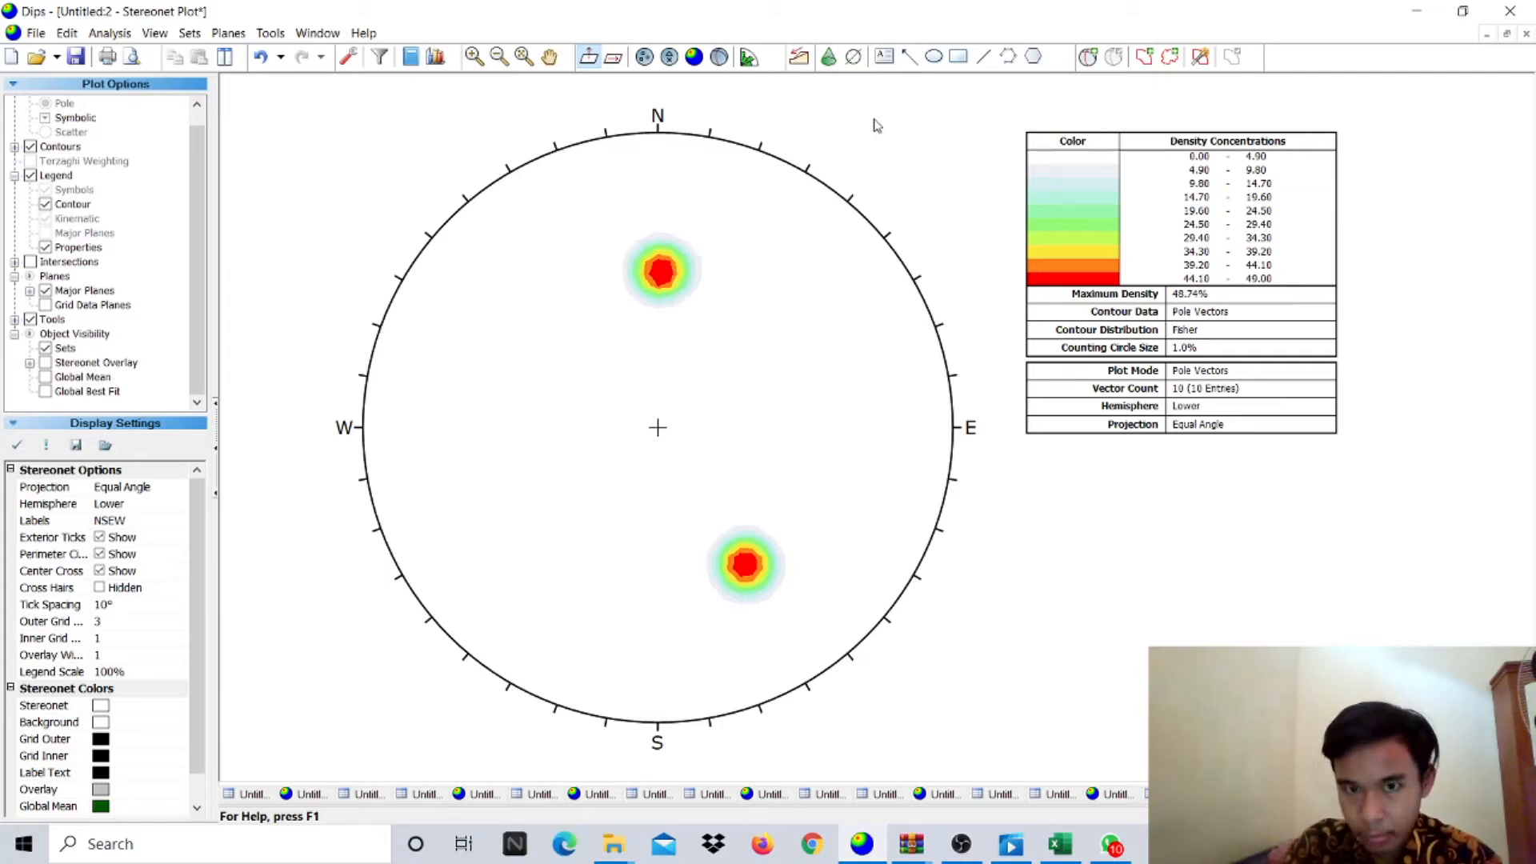
{"action": "left_click", "coordinate": [1087, 57]}
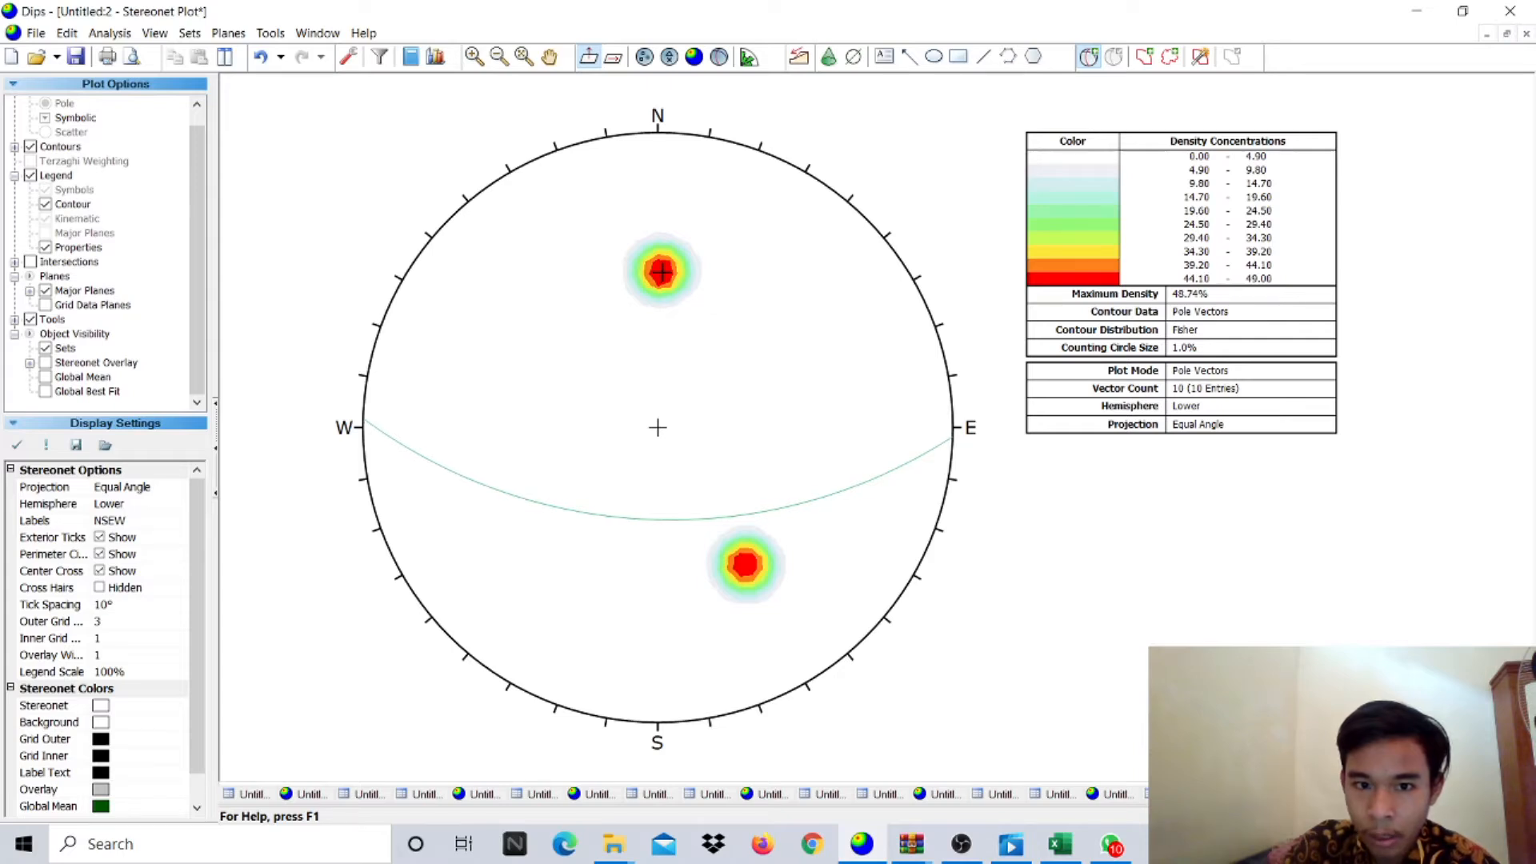
- Add a pole on the northern pole cluster with its ID and great circle hidden
{"action": "left_click", "coordinate": [661, 272]}
{"action": "left_click", "coordinate": [803, 347]}
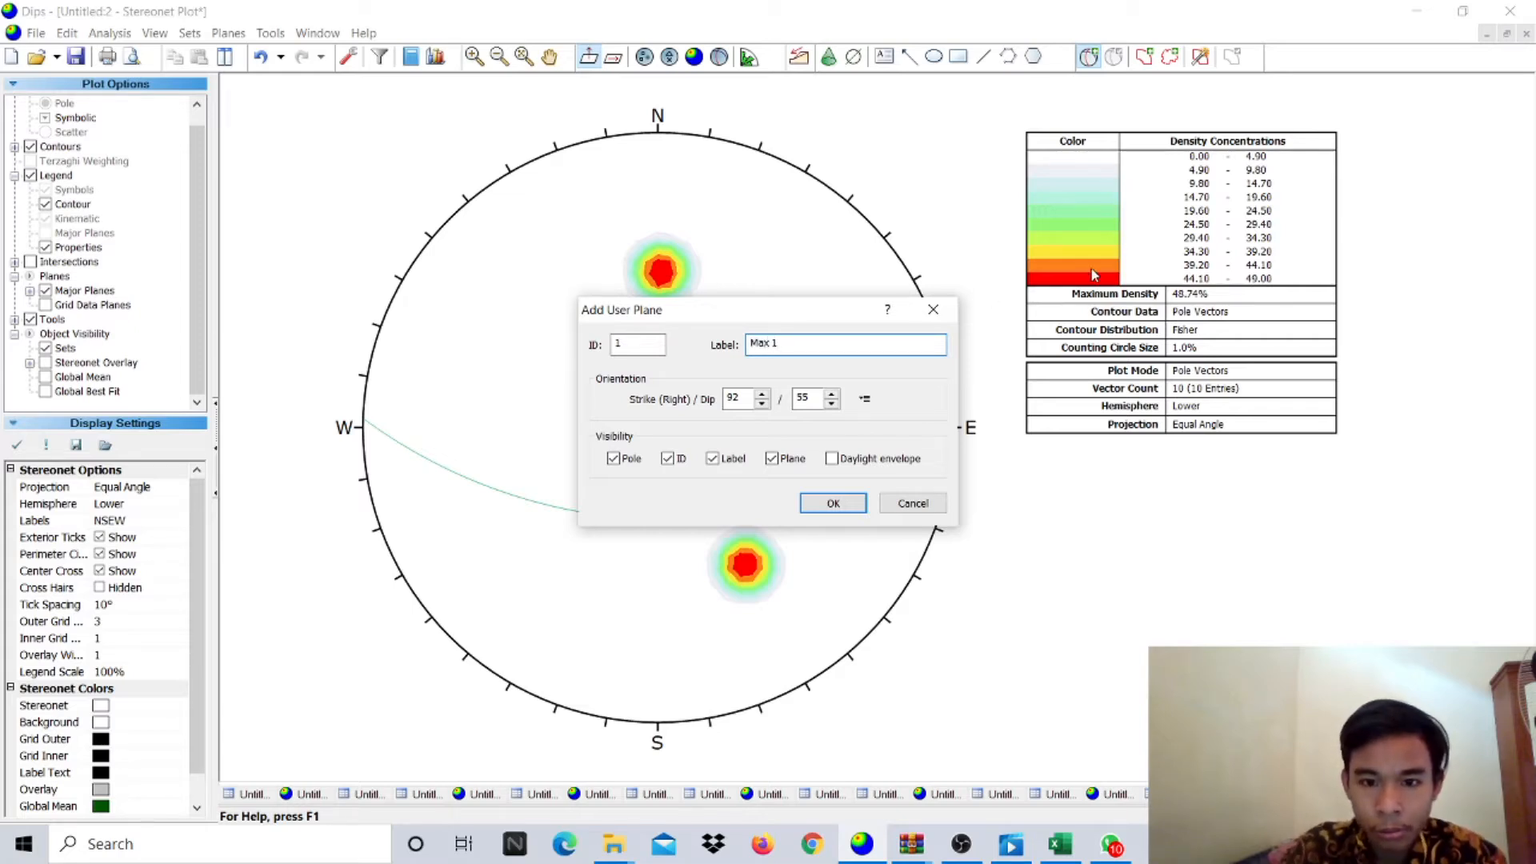
{"action": "left_click", "coordinate": [668, 460]}
{"action": "left_click", "coordinate": [773, 459]}
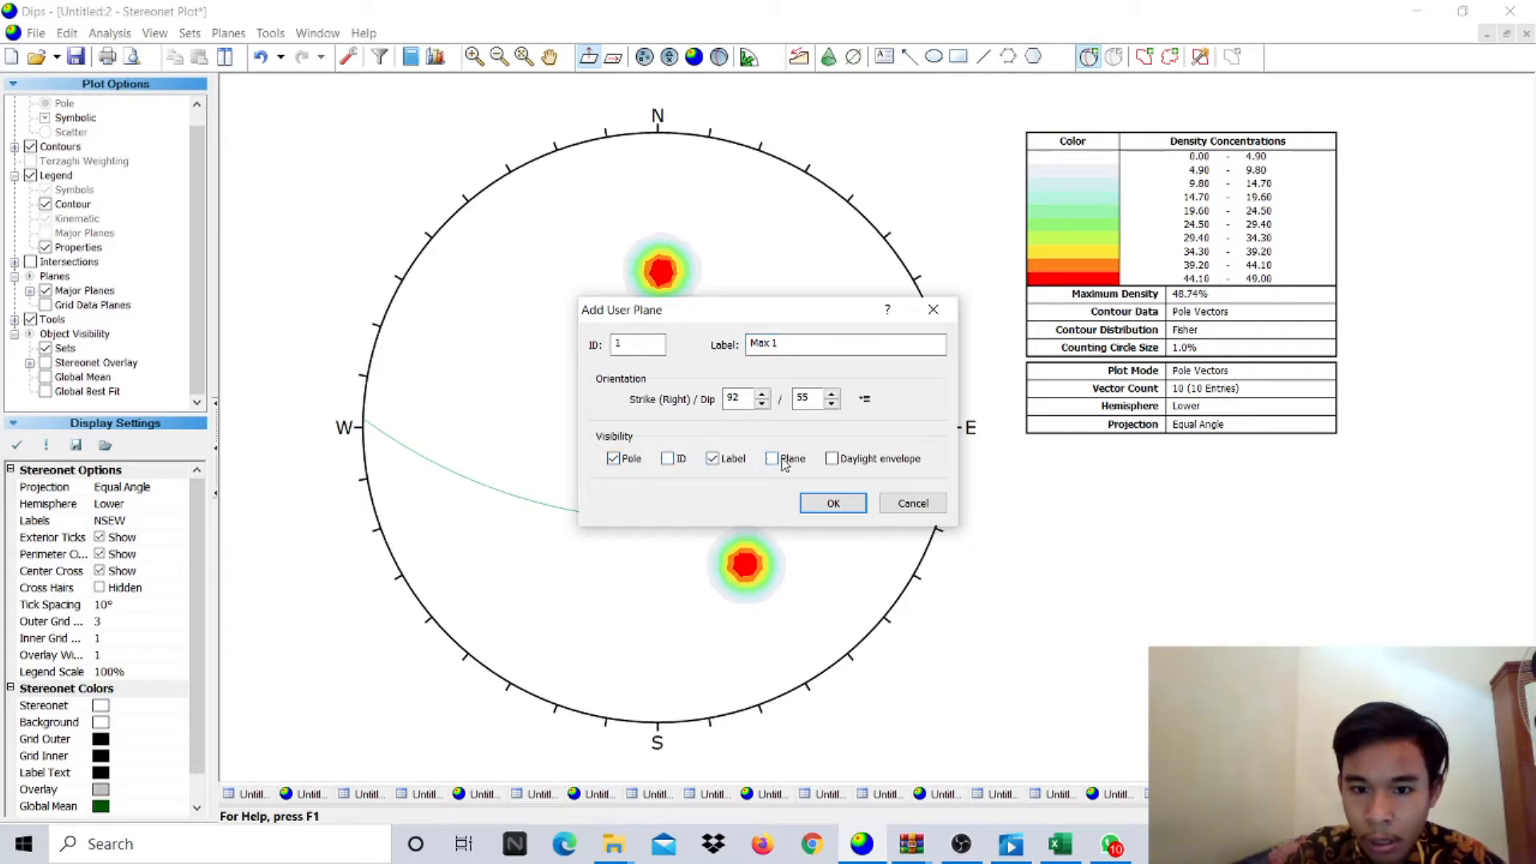
{"action": "left_click", "coordinate": [833, 505]}
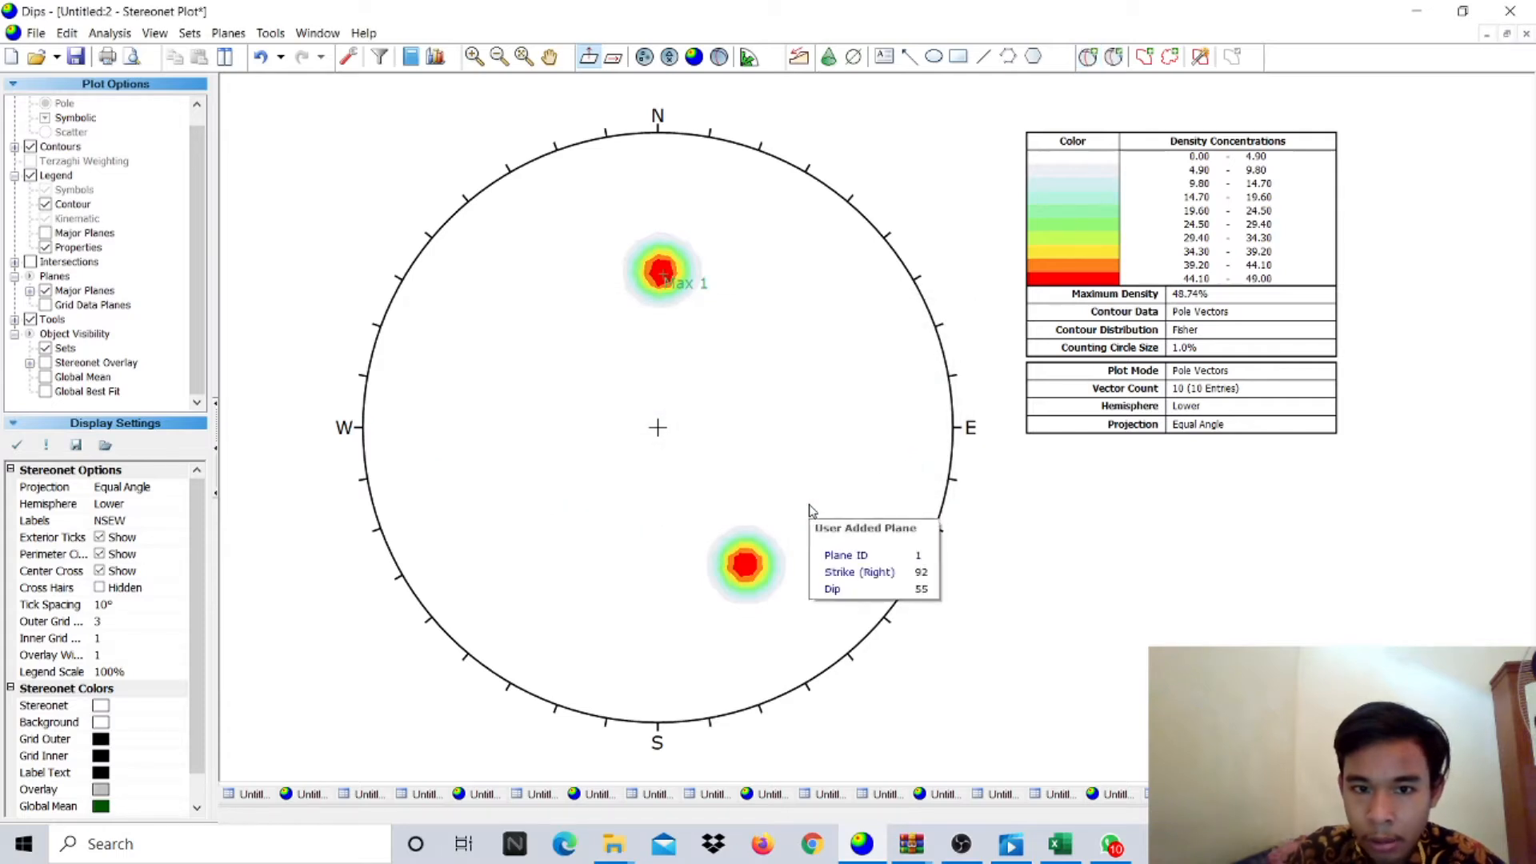
- Add another plane on the northern cluster labelled 'Max 1'
{"action": "left_click", "coordinate": [1088, 56]}
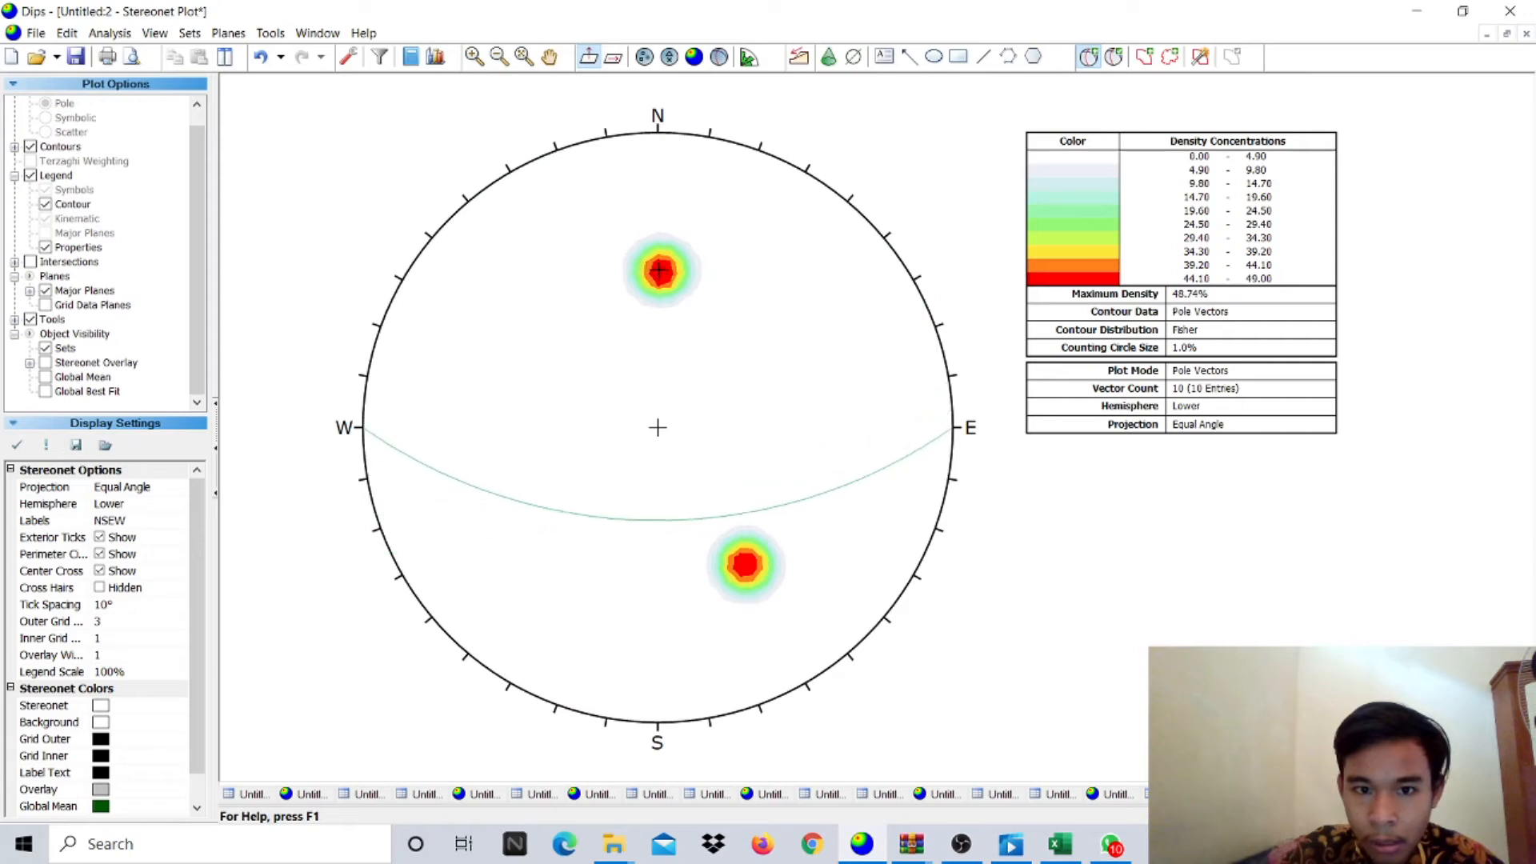
{"action": "left_click", "coordinate": [661, 271]}
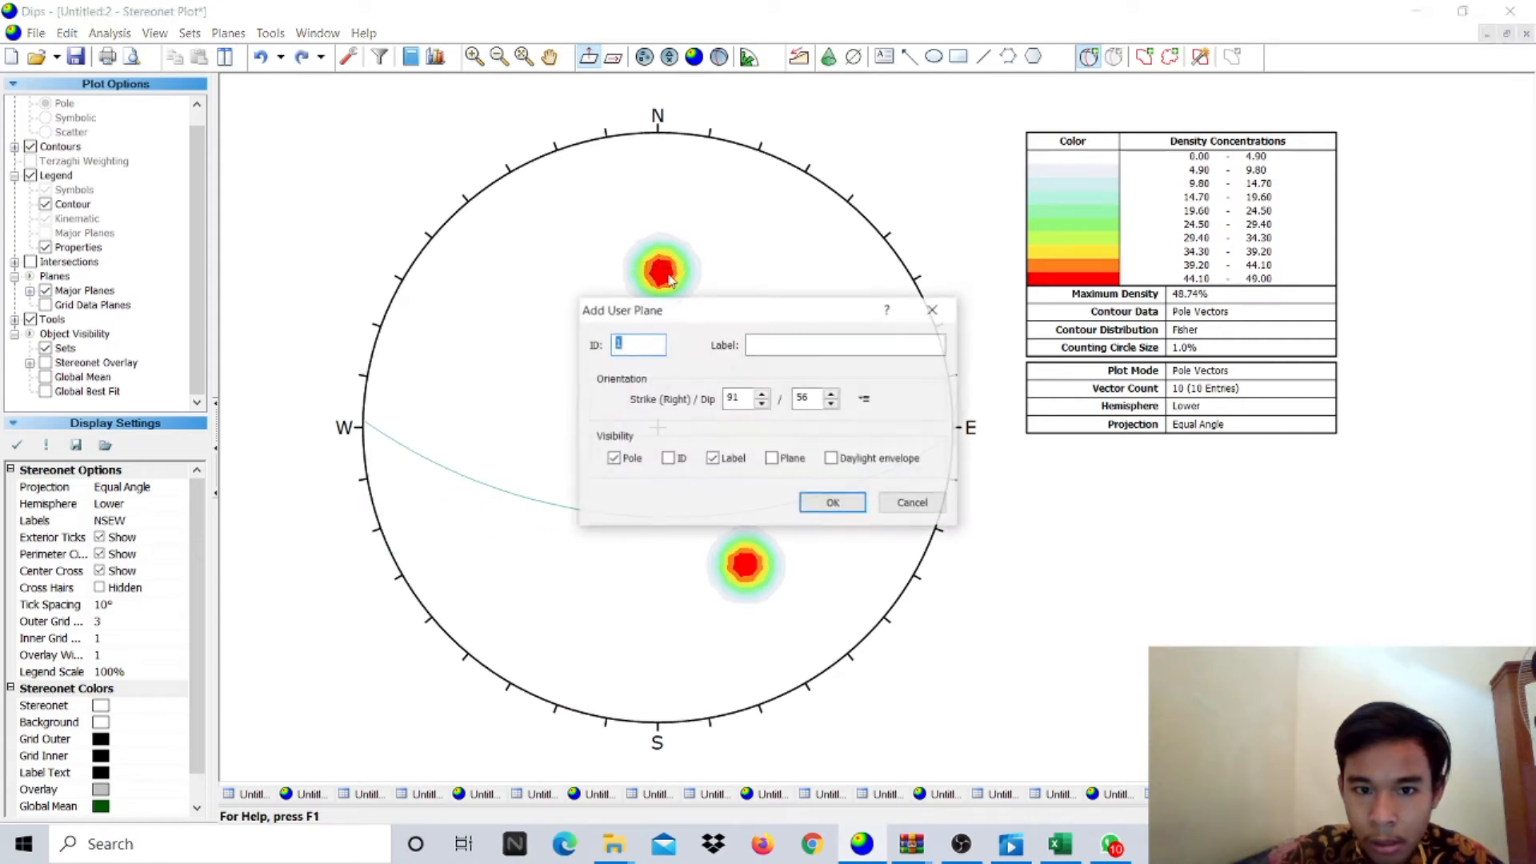
{"action": "left_click", "coordinate": [808, 348]}
{"action": "type", "text": "Max 1"}
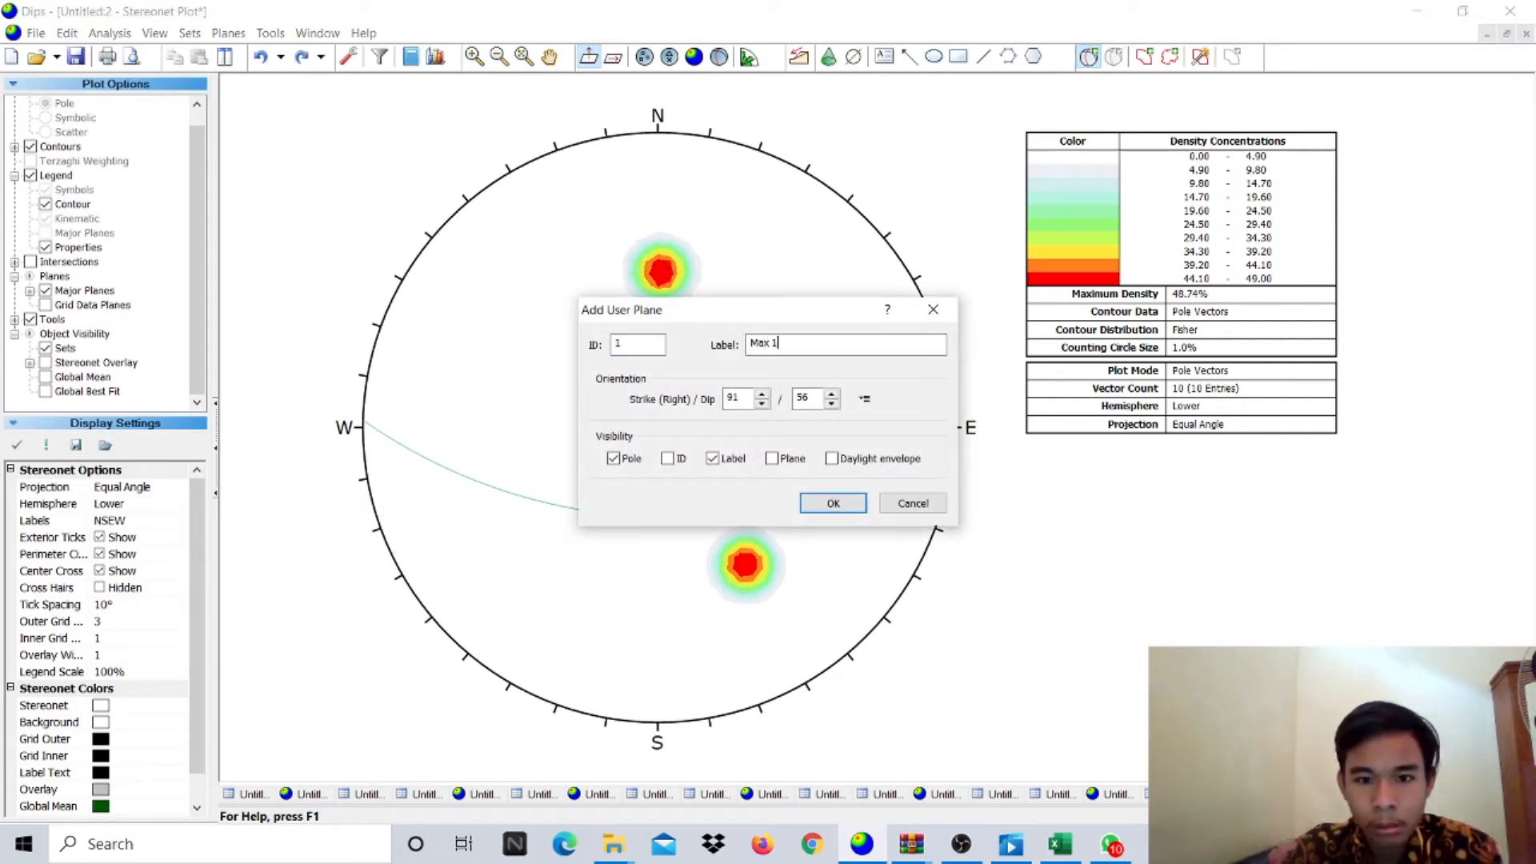
{"action": "left_click", "coordinate": [830, 505]}
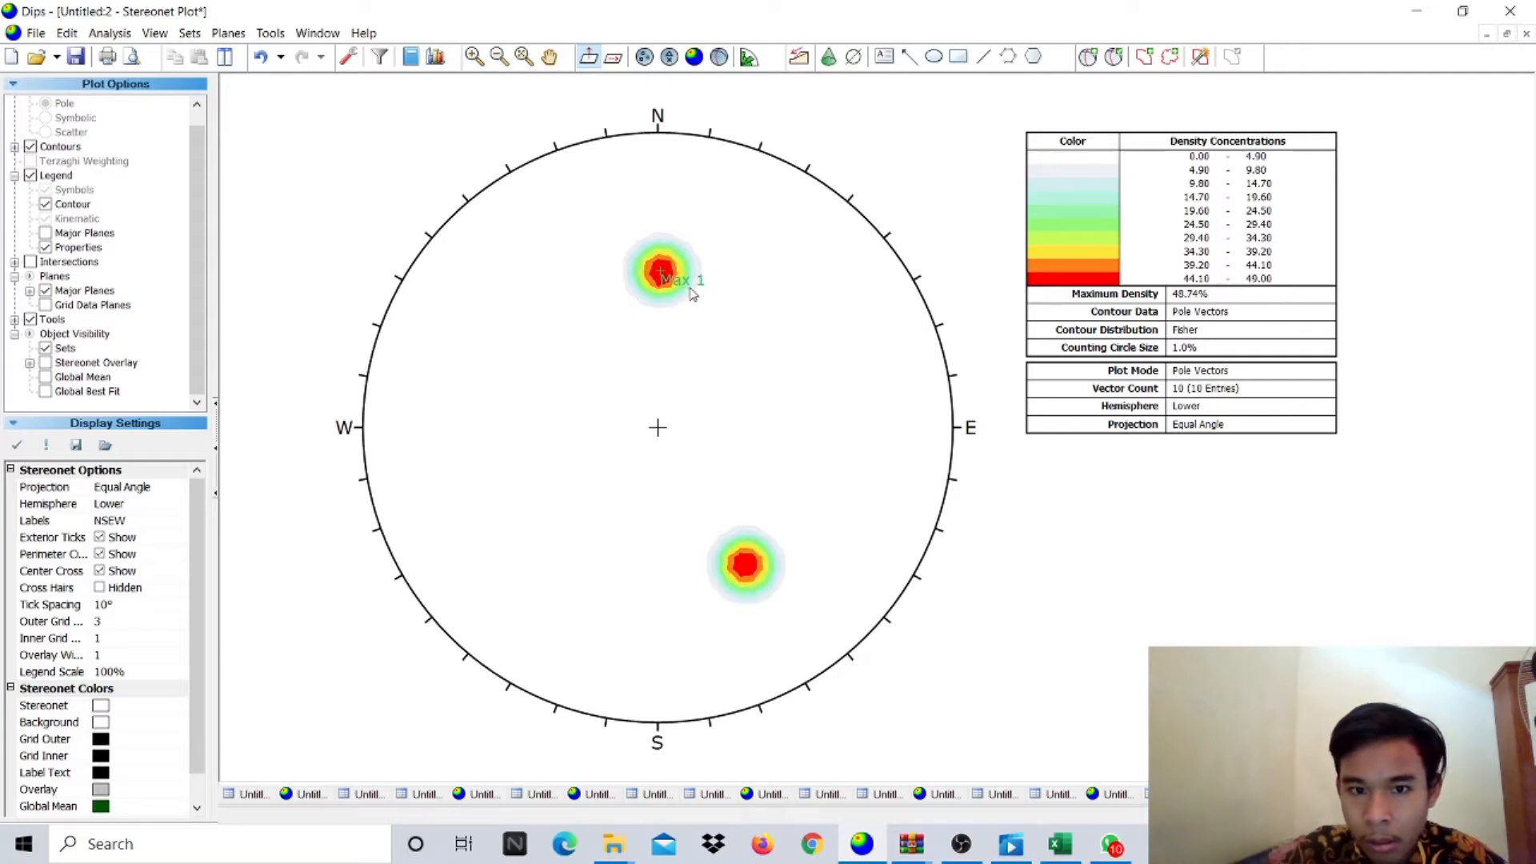
- Place the northern cluster plane again, relabelled 'MAX 1'
{"action": "left_click", "coordinate": [1088, 56]}
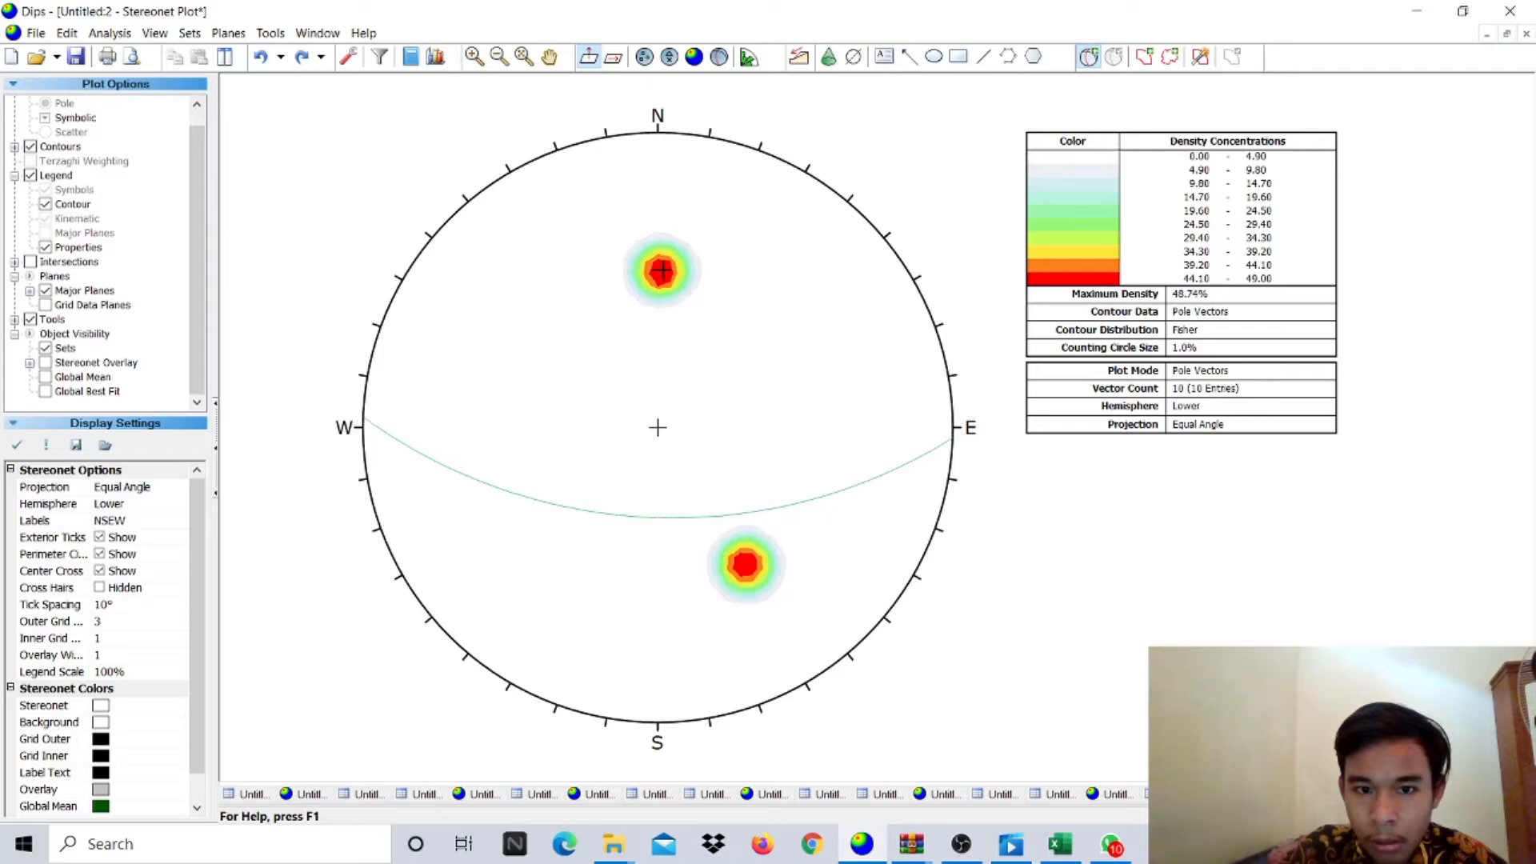
{"action": "left_click", "coordinate": [662, 272]}
{"action": "left_click", "coordinate": [812, 350]}
{"action": "type", "text": "M"}
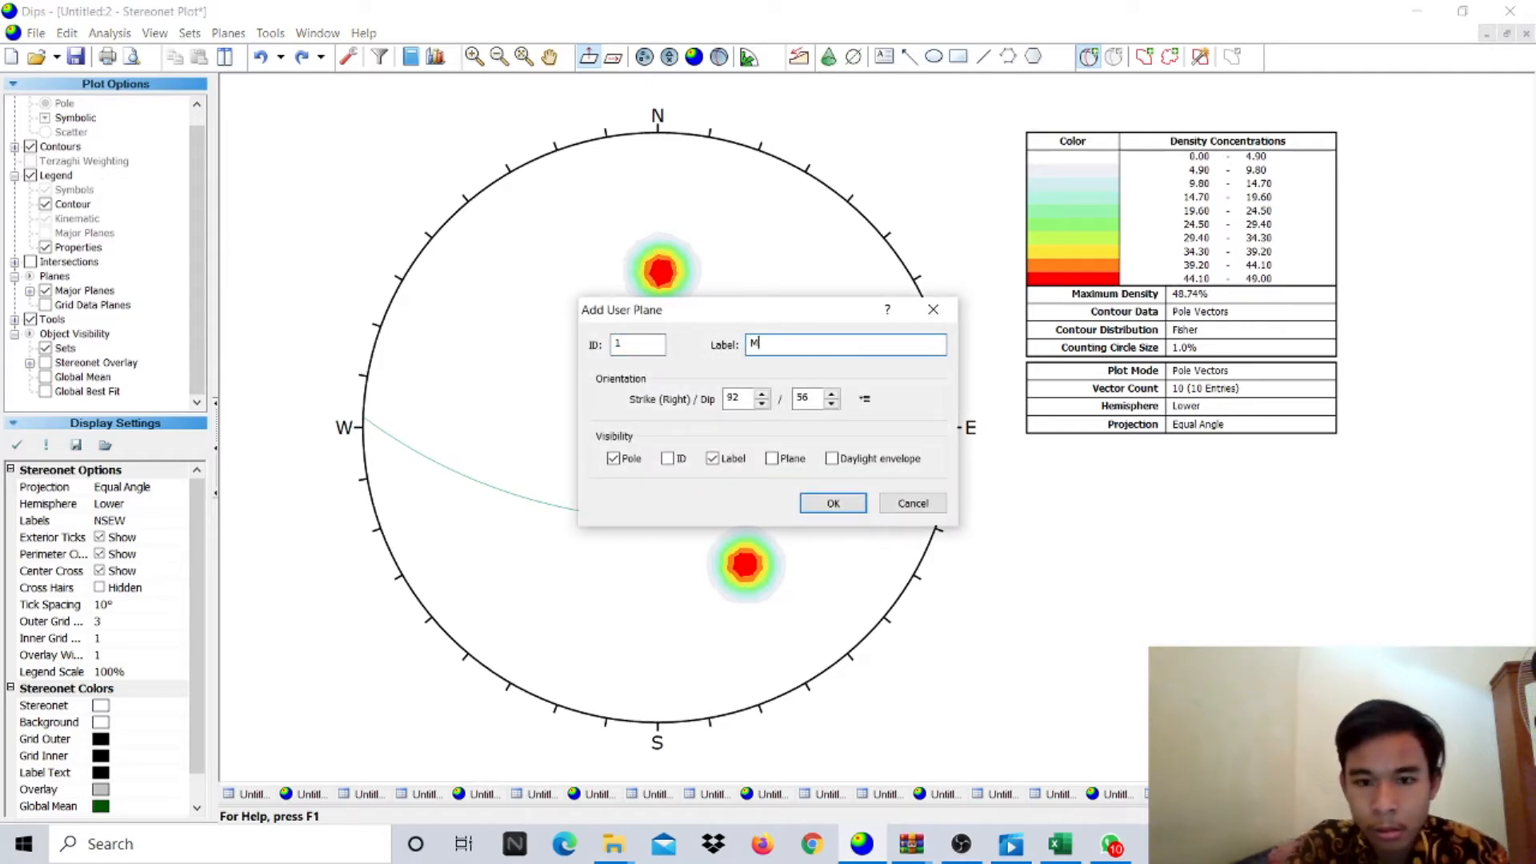
{"action": "type", "text": "AX 1"}
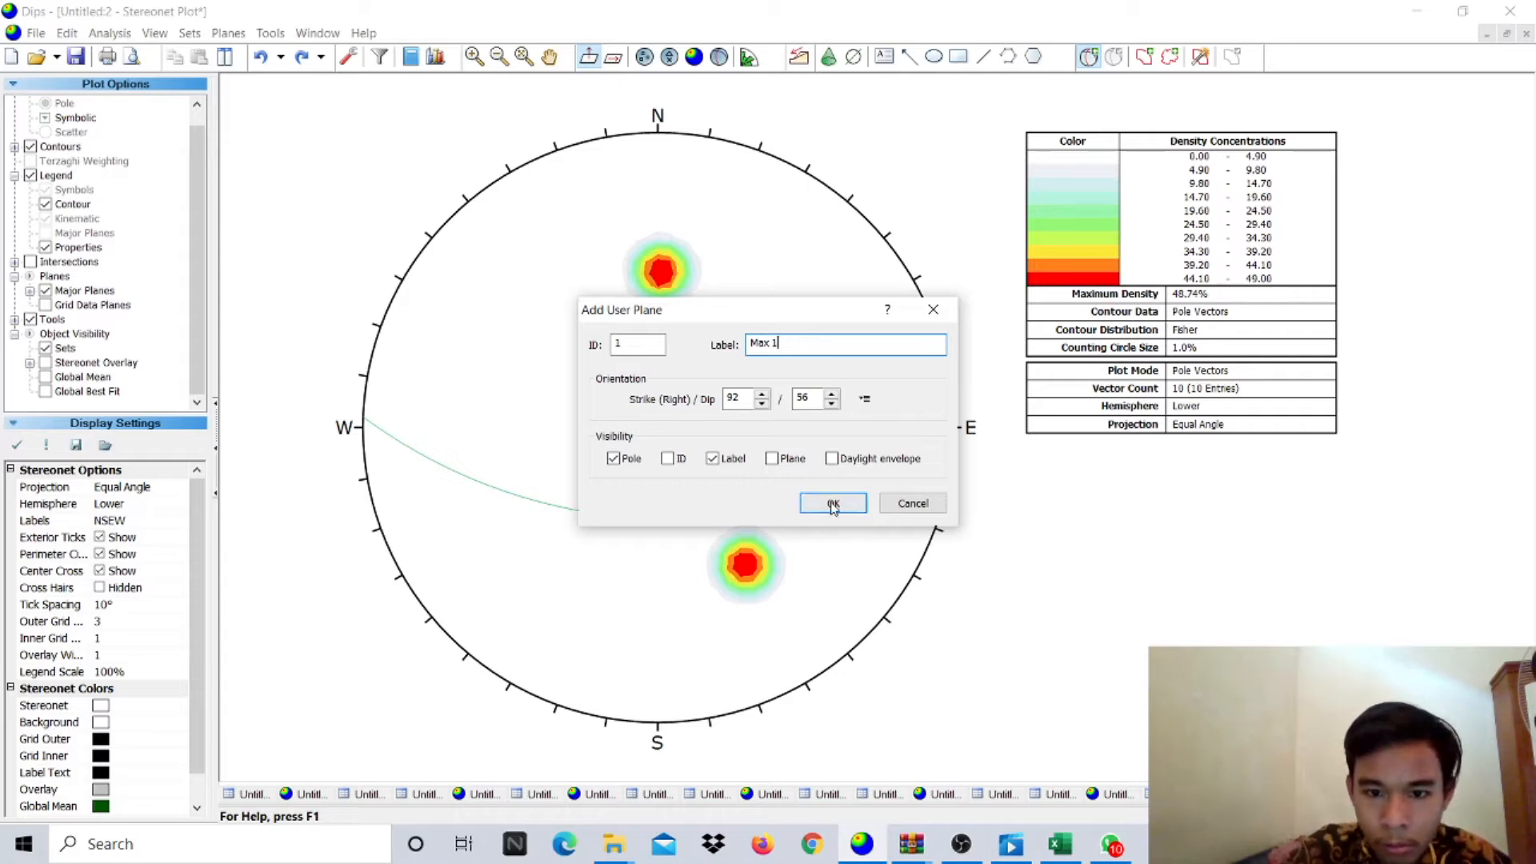
{"action": "left_click", "coordinate": [800, 507]}
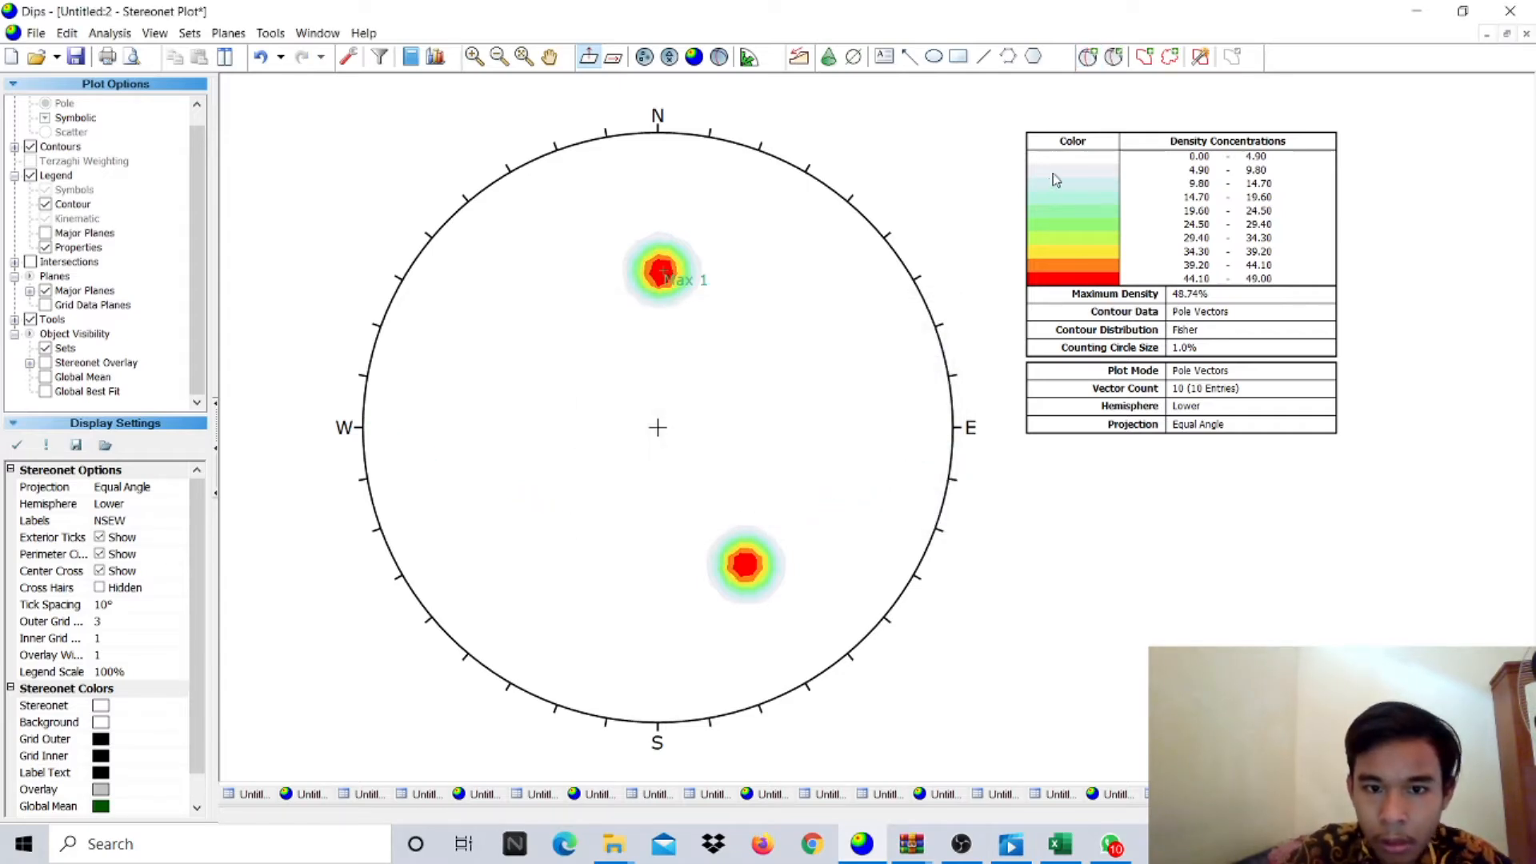
- Add a plane on the lower pole cluster (237/57) labelled Max 2
{"action": "left_click", "coordinate": [1093, 59]}
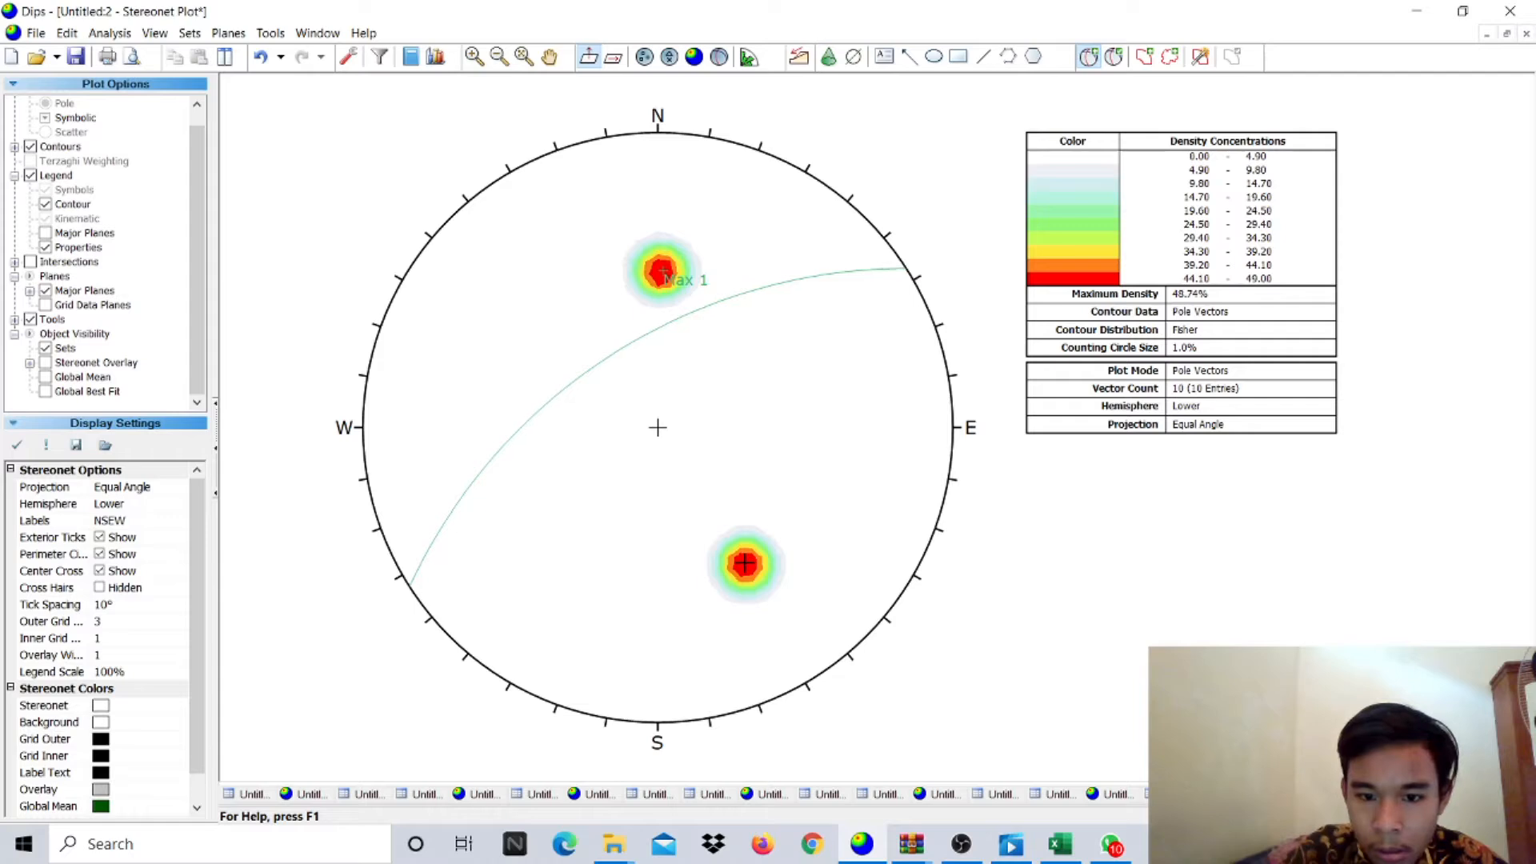
{"action": "left_click", "coordinate": [744, 563]}
{"action": "left_click", "coordinate": [775, 342]}
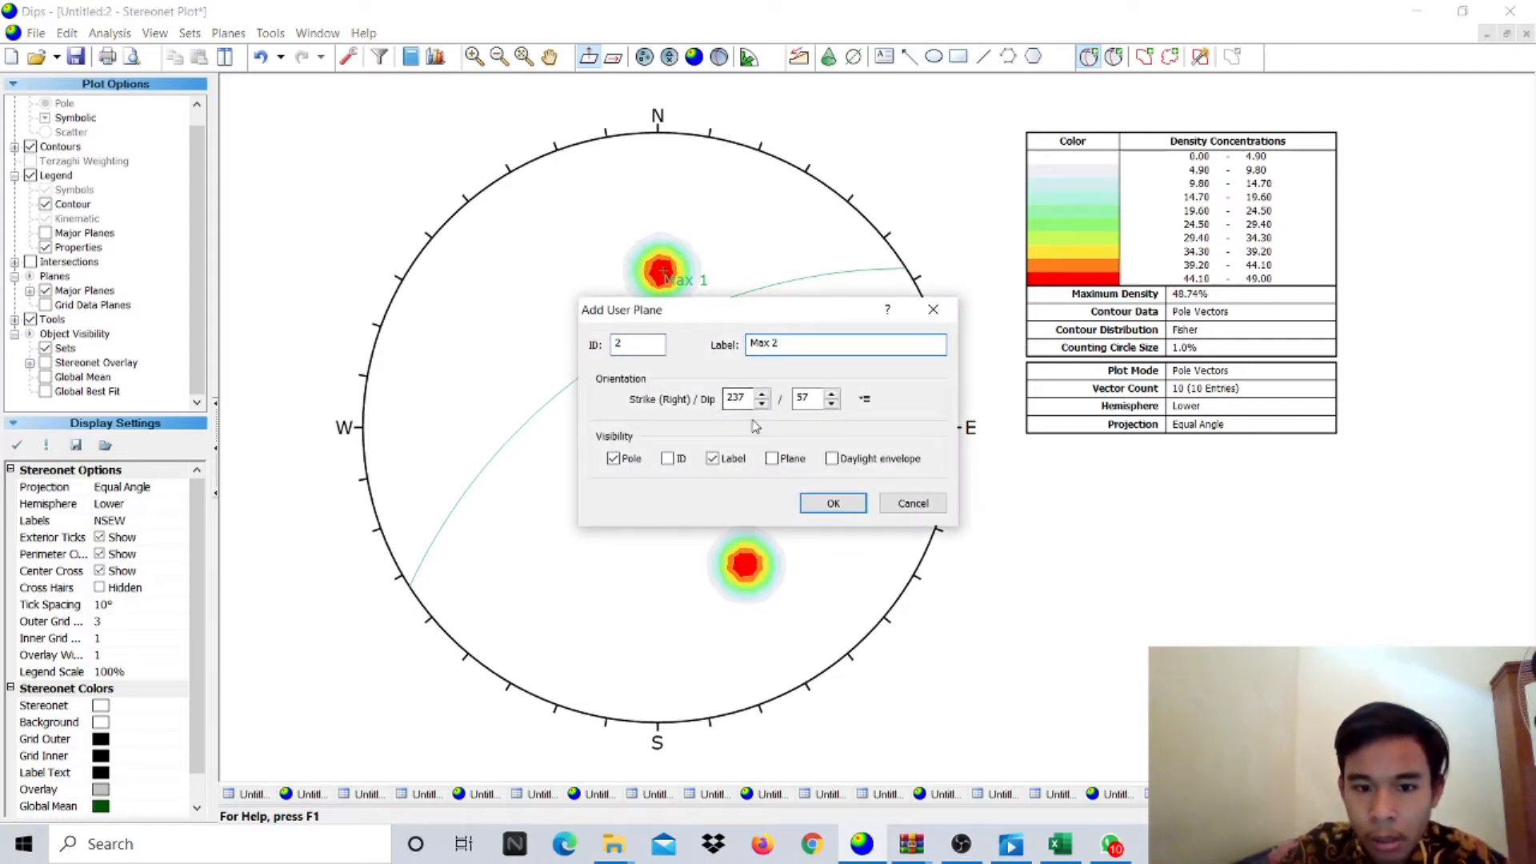
{"action": "left_click", "coordinate": [830, 504]}
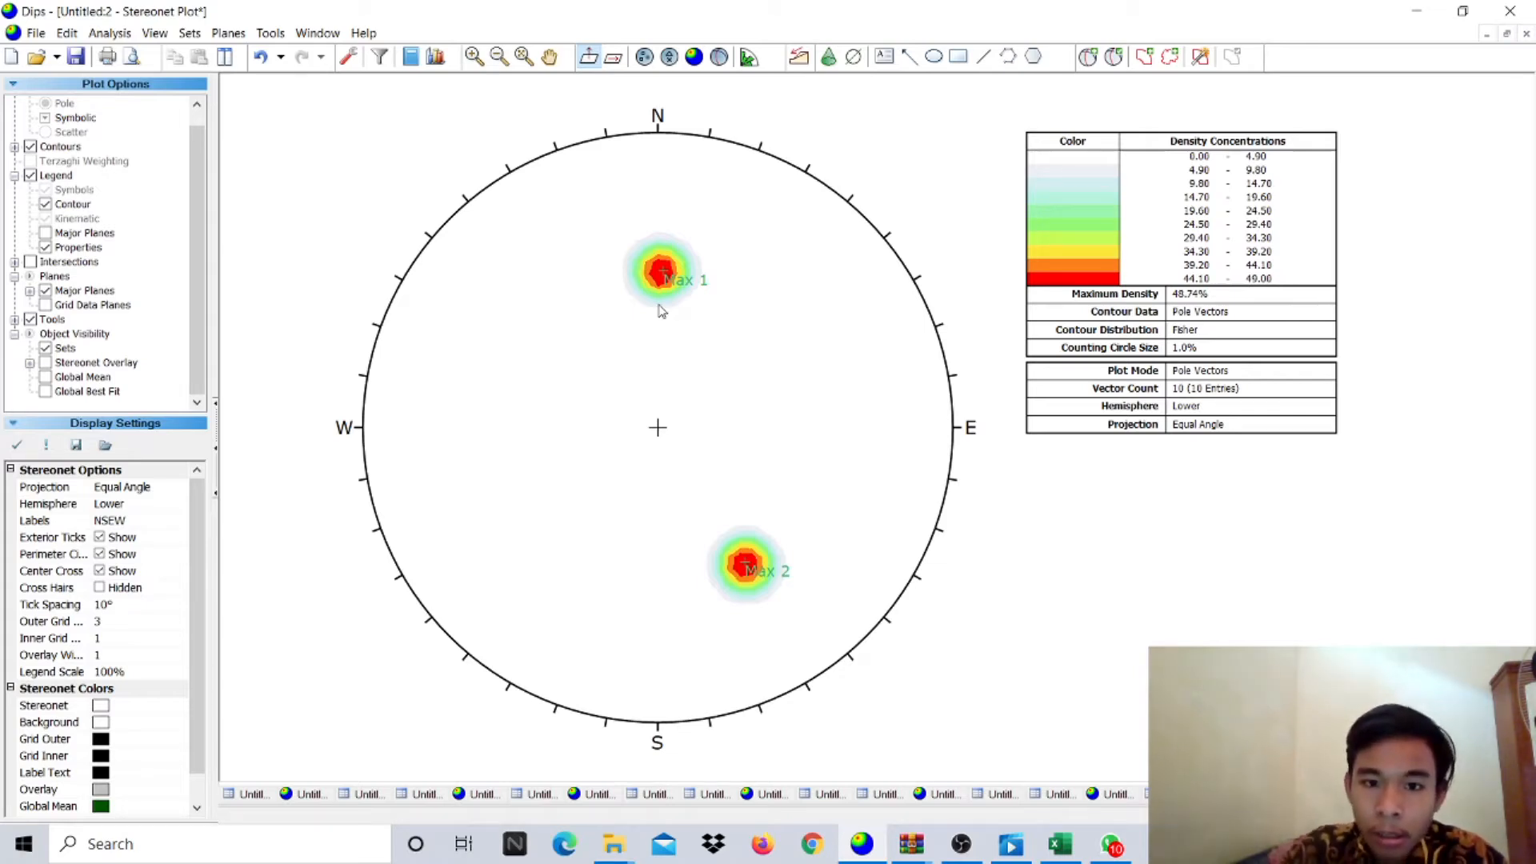
- Activate Add Plane so a preview great circle tracks the crosshair over the stereonet
{"action": "left_click", "coordinate": [1088, 56]}
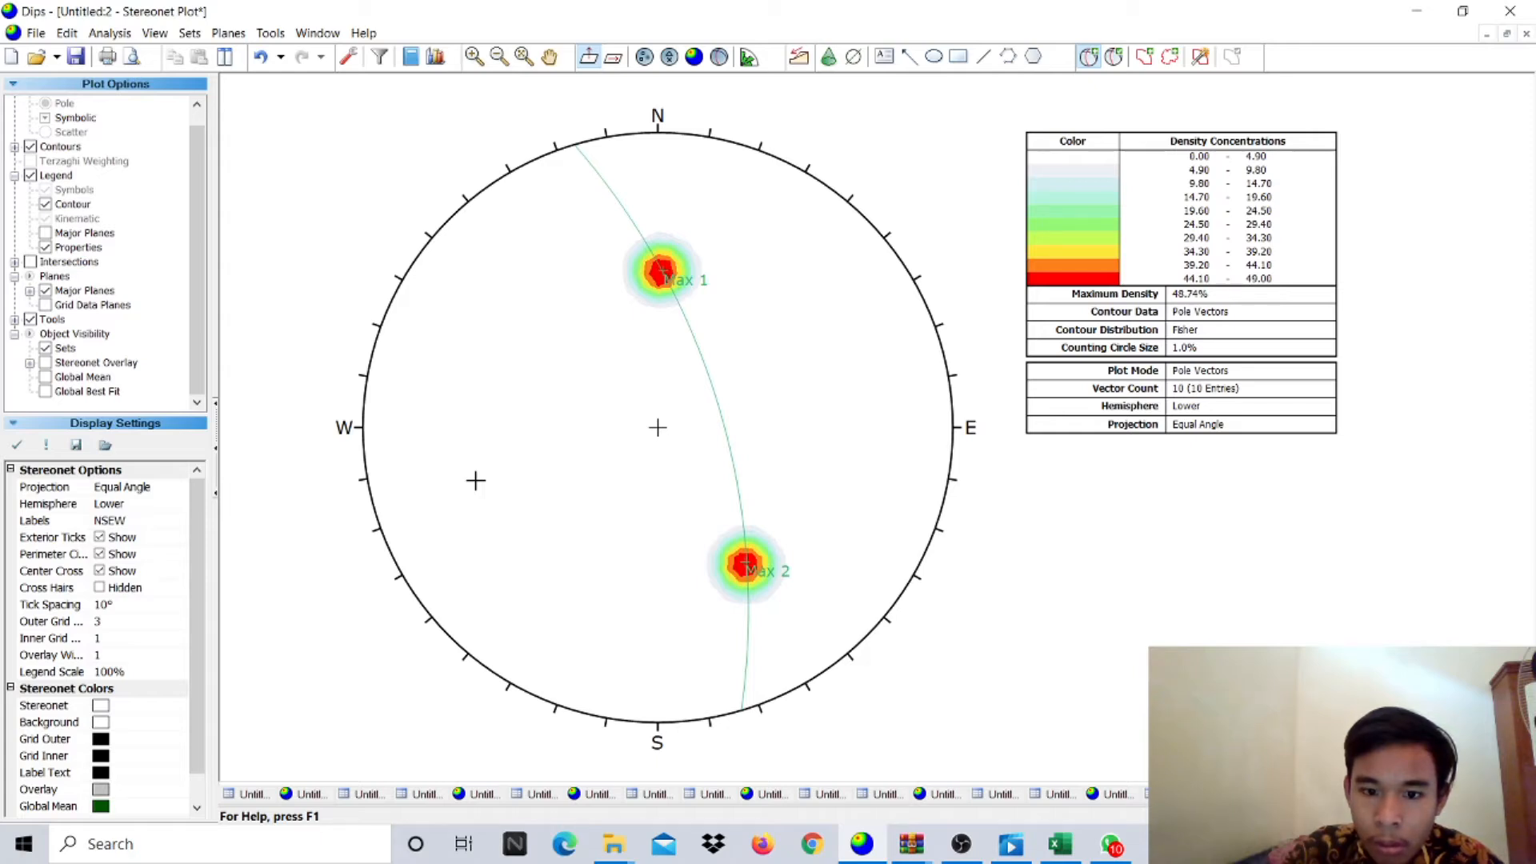
- Add a pole labelled Sigma 2 west of the stereonet centre
{"action": "left_click", "coordinate": [475, 480]}
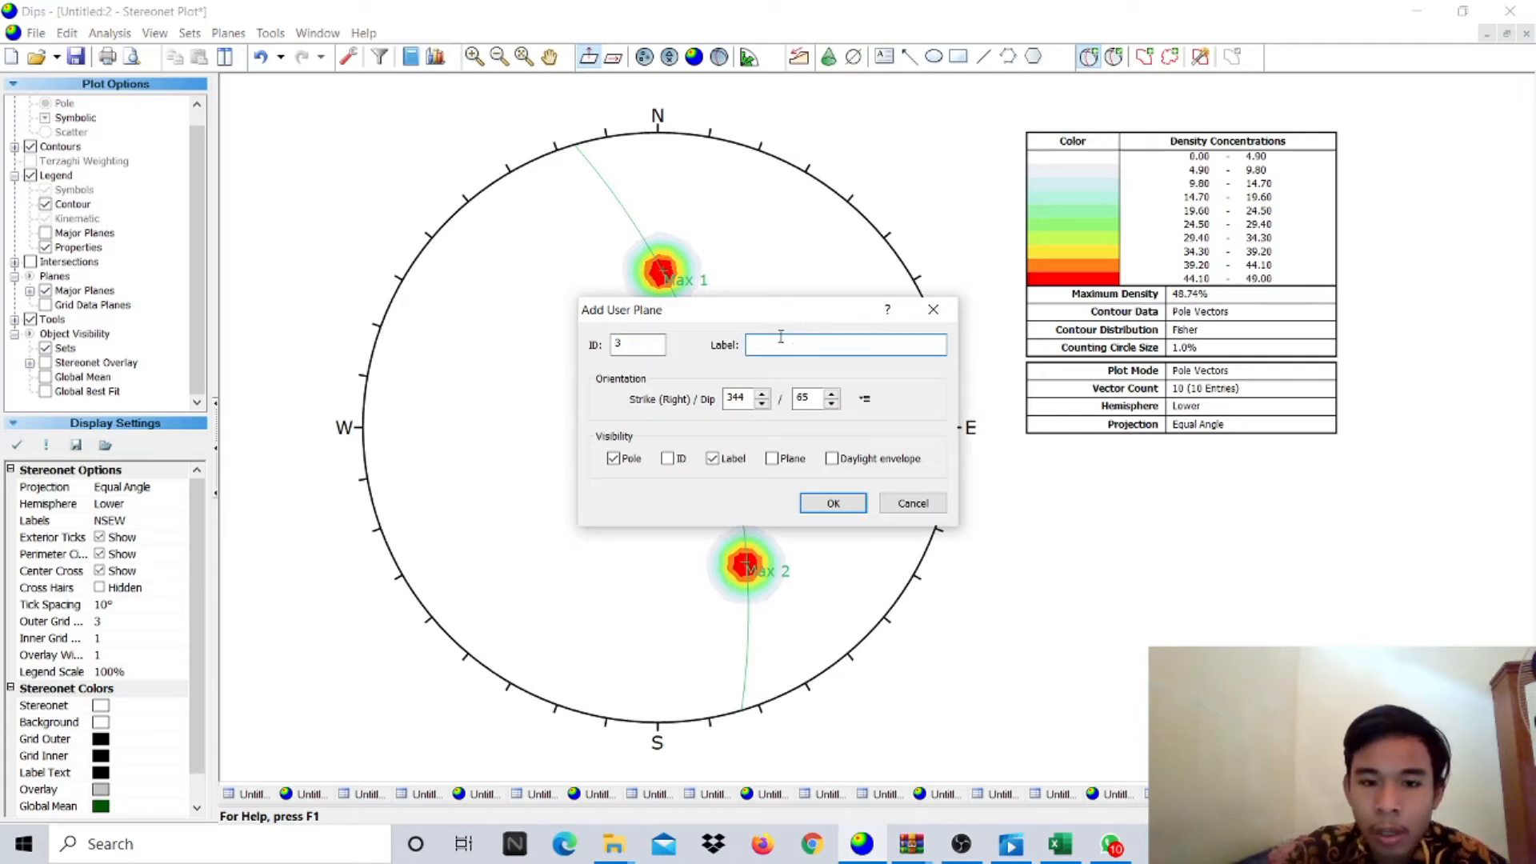
{"action": "type", "text": "Sigma 2"}
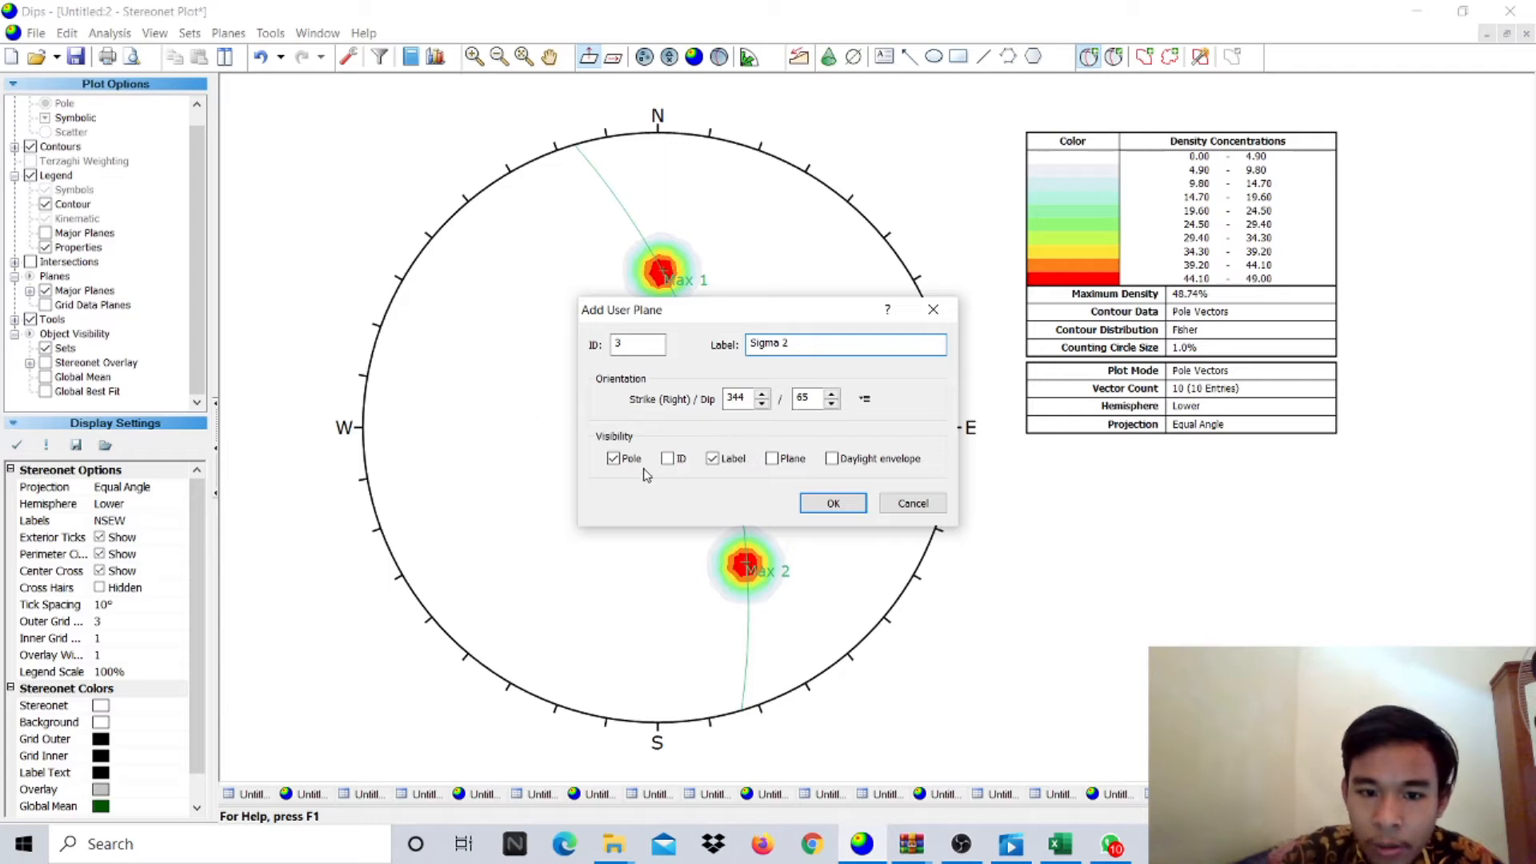
{"action": "left_click", "coordinate": [833, 503]}
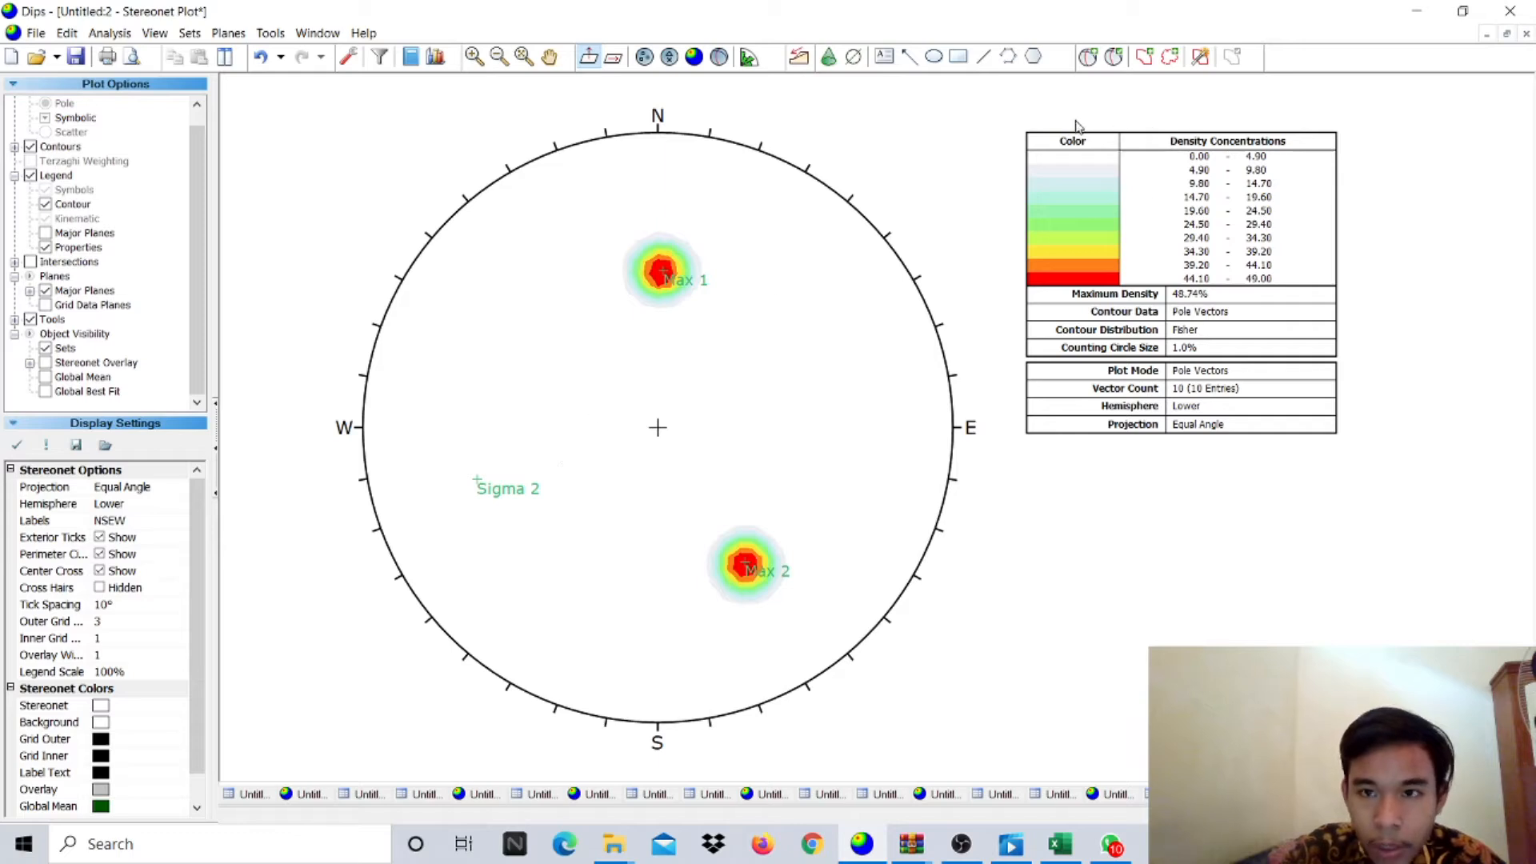
- Add a 344/65 great circle through Max 1 and Max 2 labelled 'Griddle Plan'
{"action": "left_click", "coordinate": [1088, 58]}
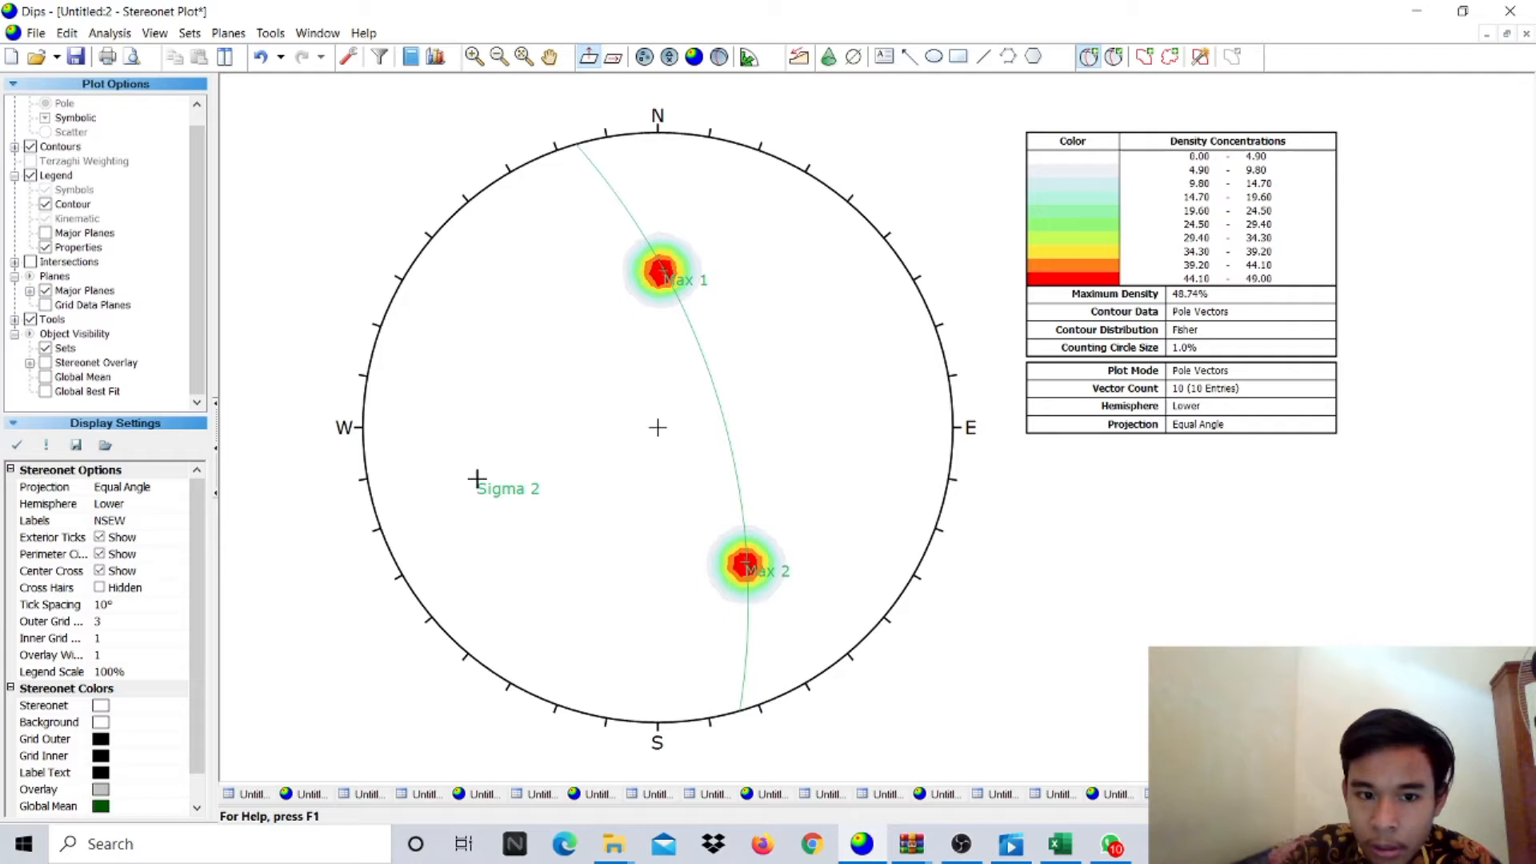
{"action": "left_click", "coordinate": [476, 478]}
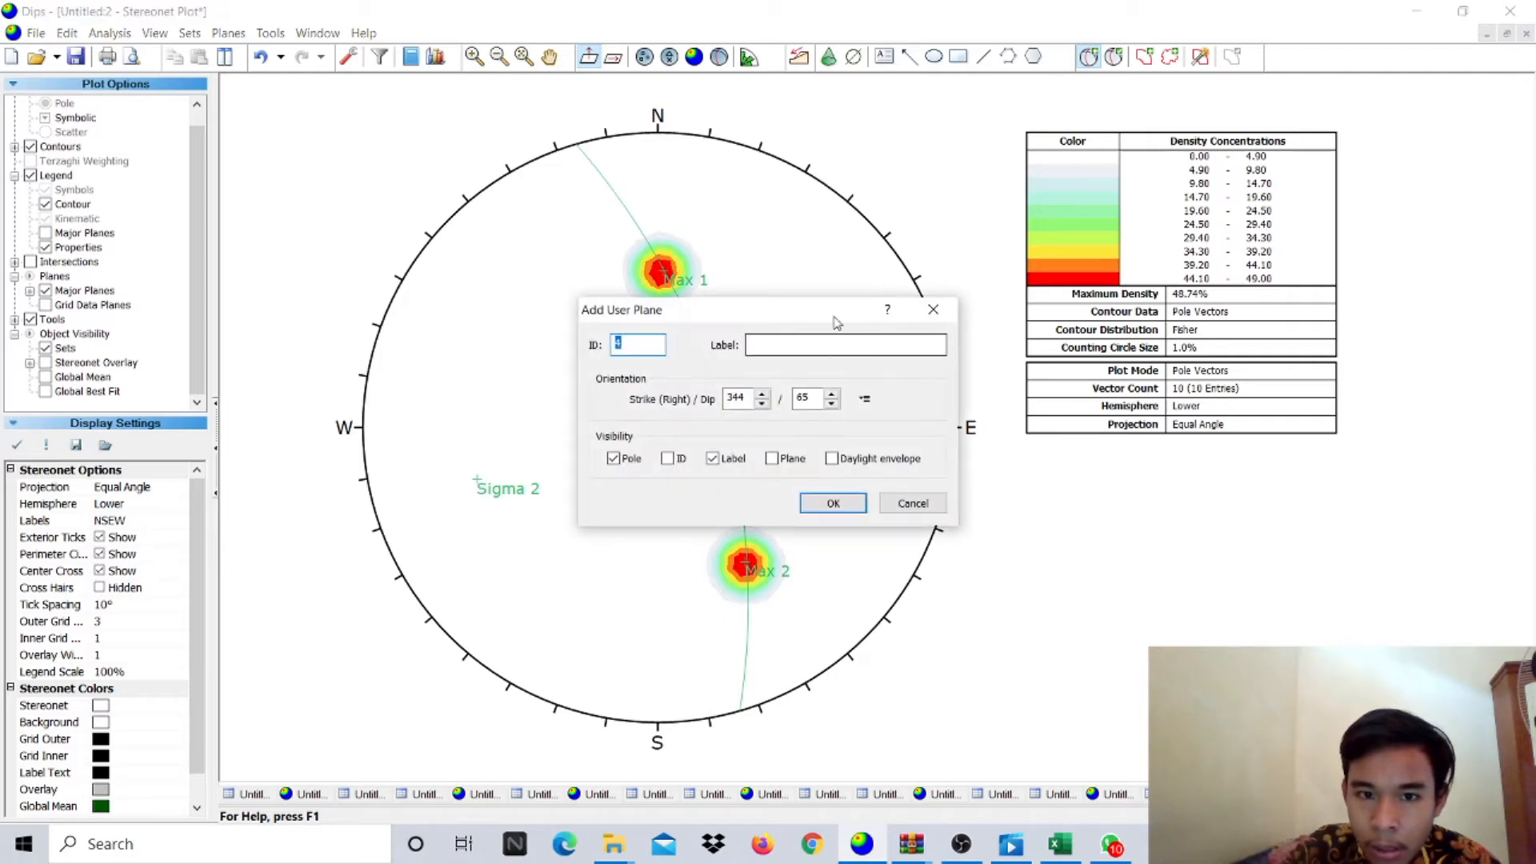
{"action": "left_click", "coordinate": [633, 468]}
{"action": "left_click", "coordinate": [775, 458]}
{"action": "left_click", "coordinate": [784, 346]}
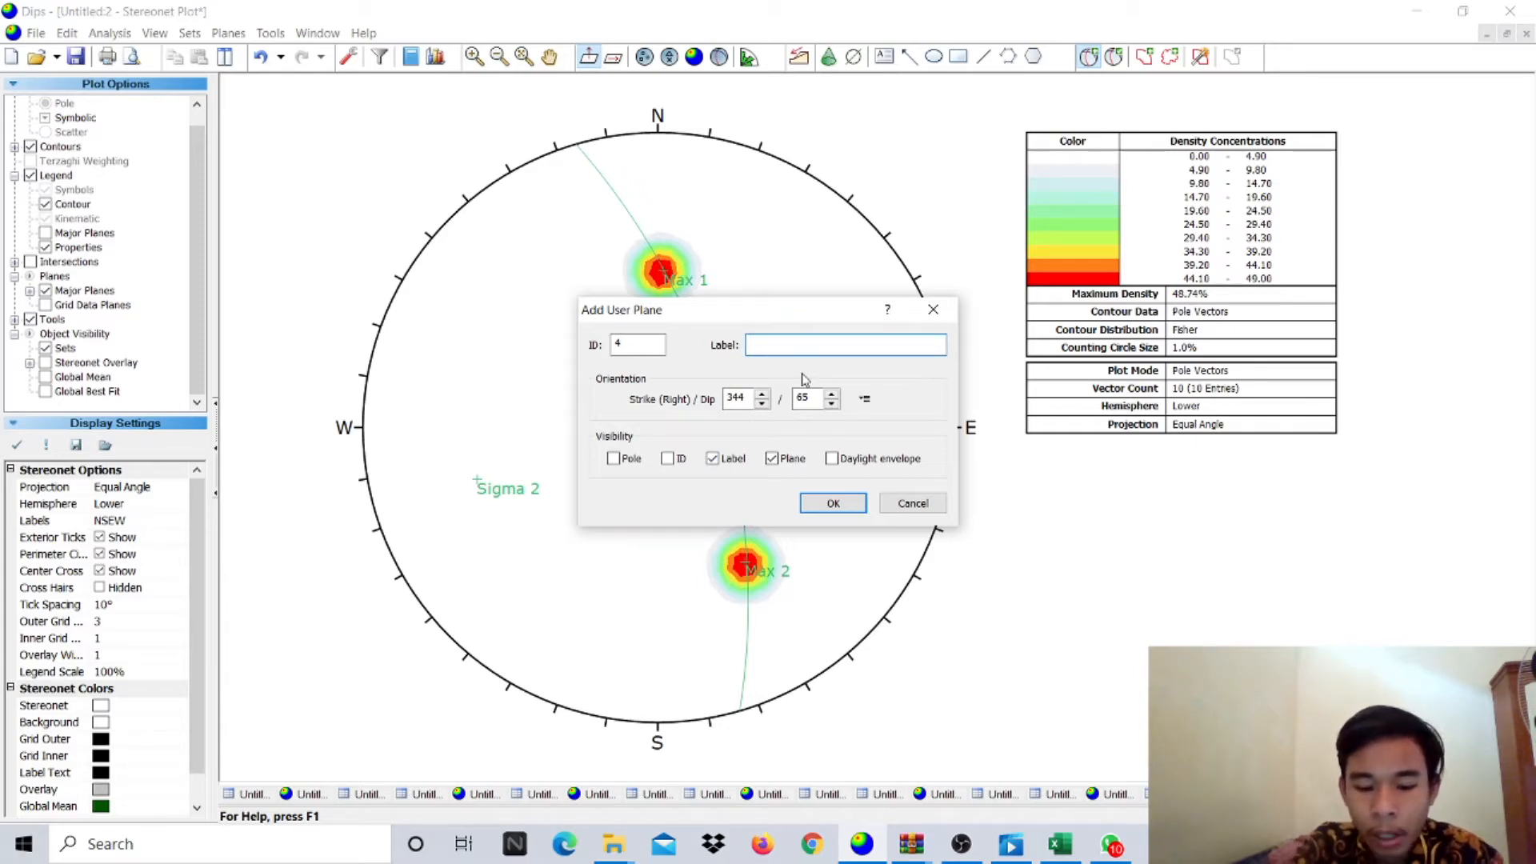
{"action": "type", "text": "Griddle "}
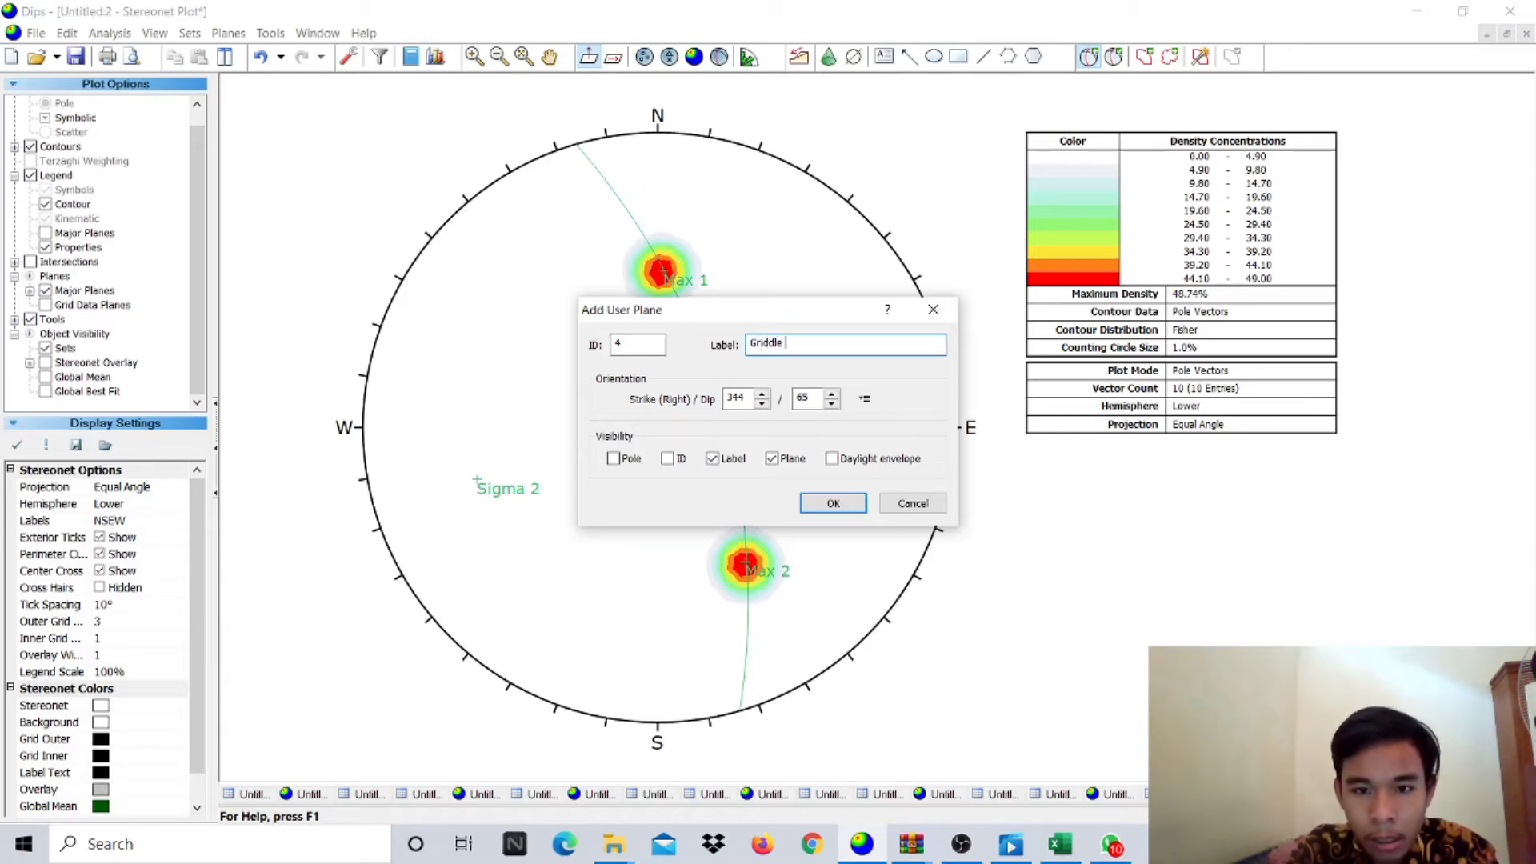
{"action": "type", "text": "Plan"}
{"action": "key", "text": "Return"}
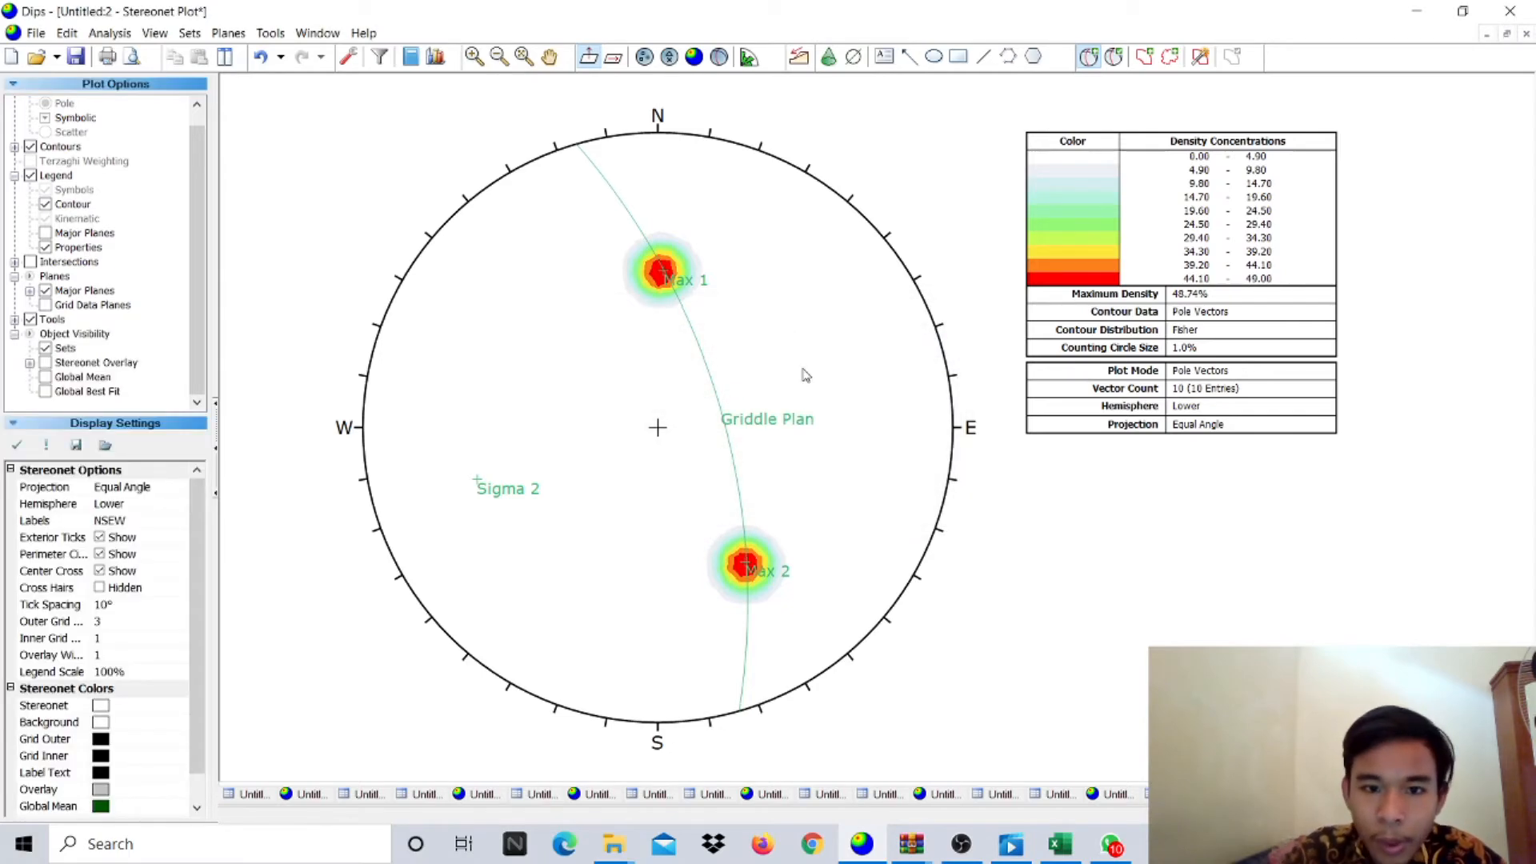
- Set the Max 1, Max 2 and Sigma 2 user planes' colour to black
{"action": "left_click", "coordinate": [1113, 56]}
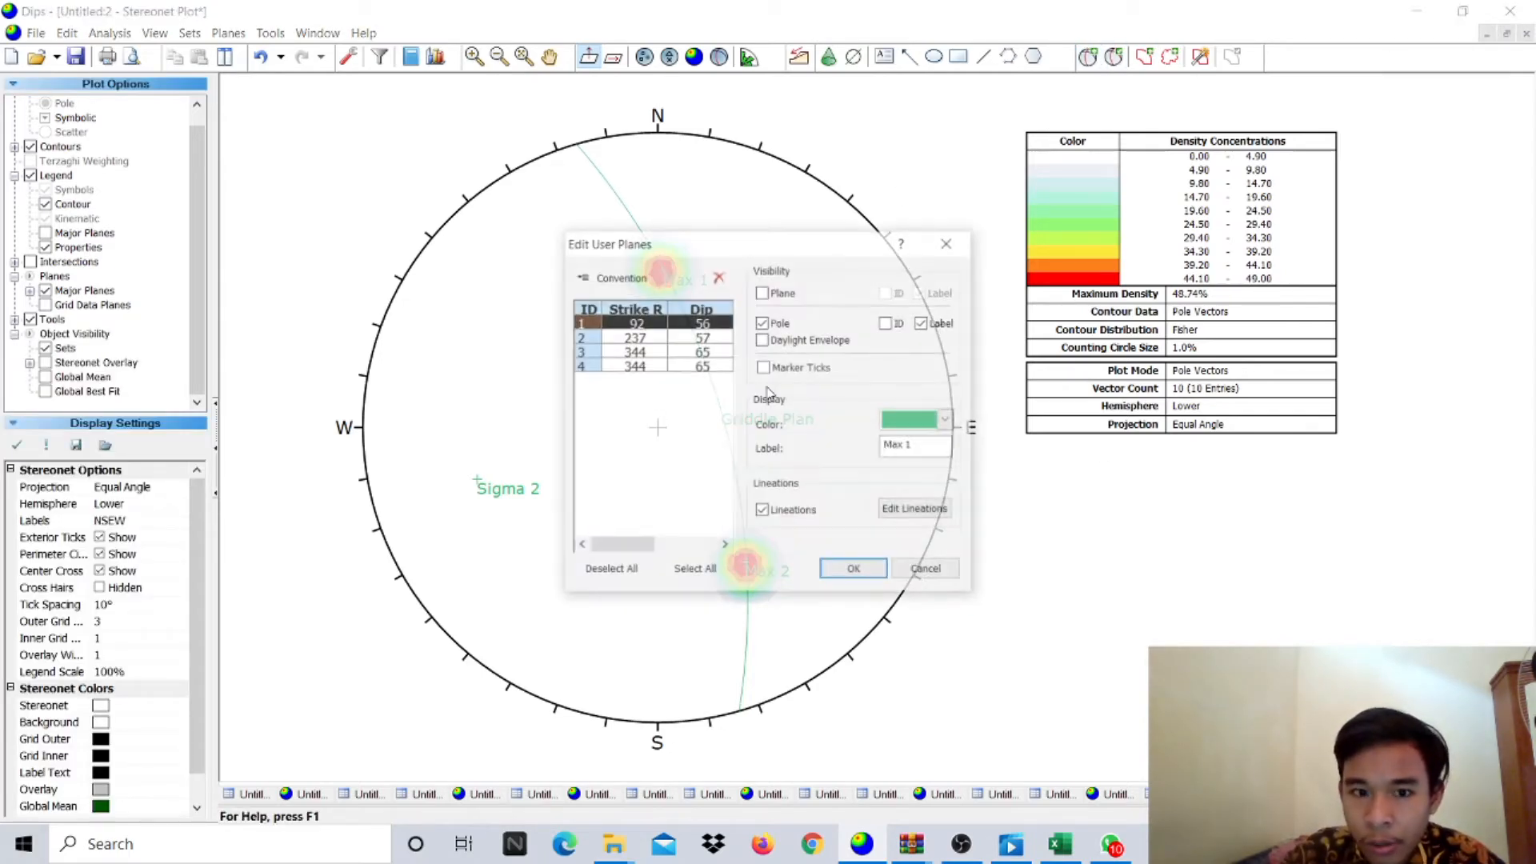
{"action": "left_click", "coordinate": [939, 422]}
{"action": "left_click", "coordinate": [896, 471]}
{"action": "left_click", "coordinate": [646, 335]}
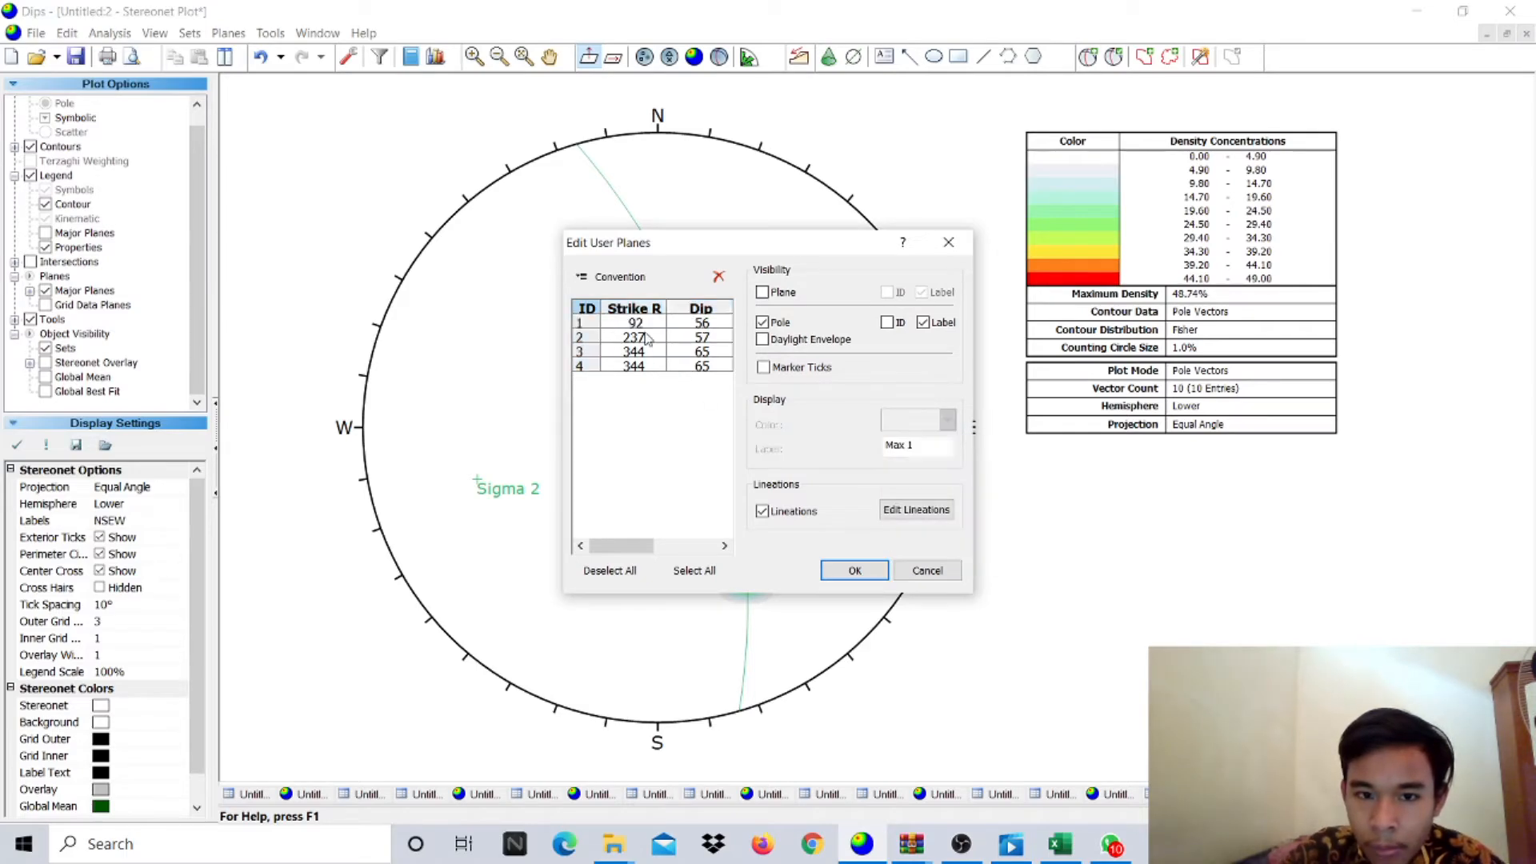
{"action": "left_click", "coordinate": [648, 338]}
{"action": "left_click", "coordinate": [939, 422]}
{"action": "left_click", "coordinate": [896, 474]}
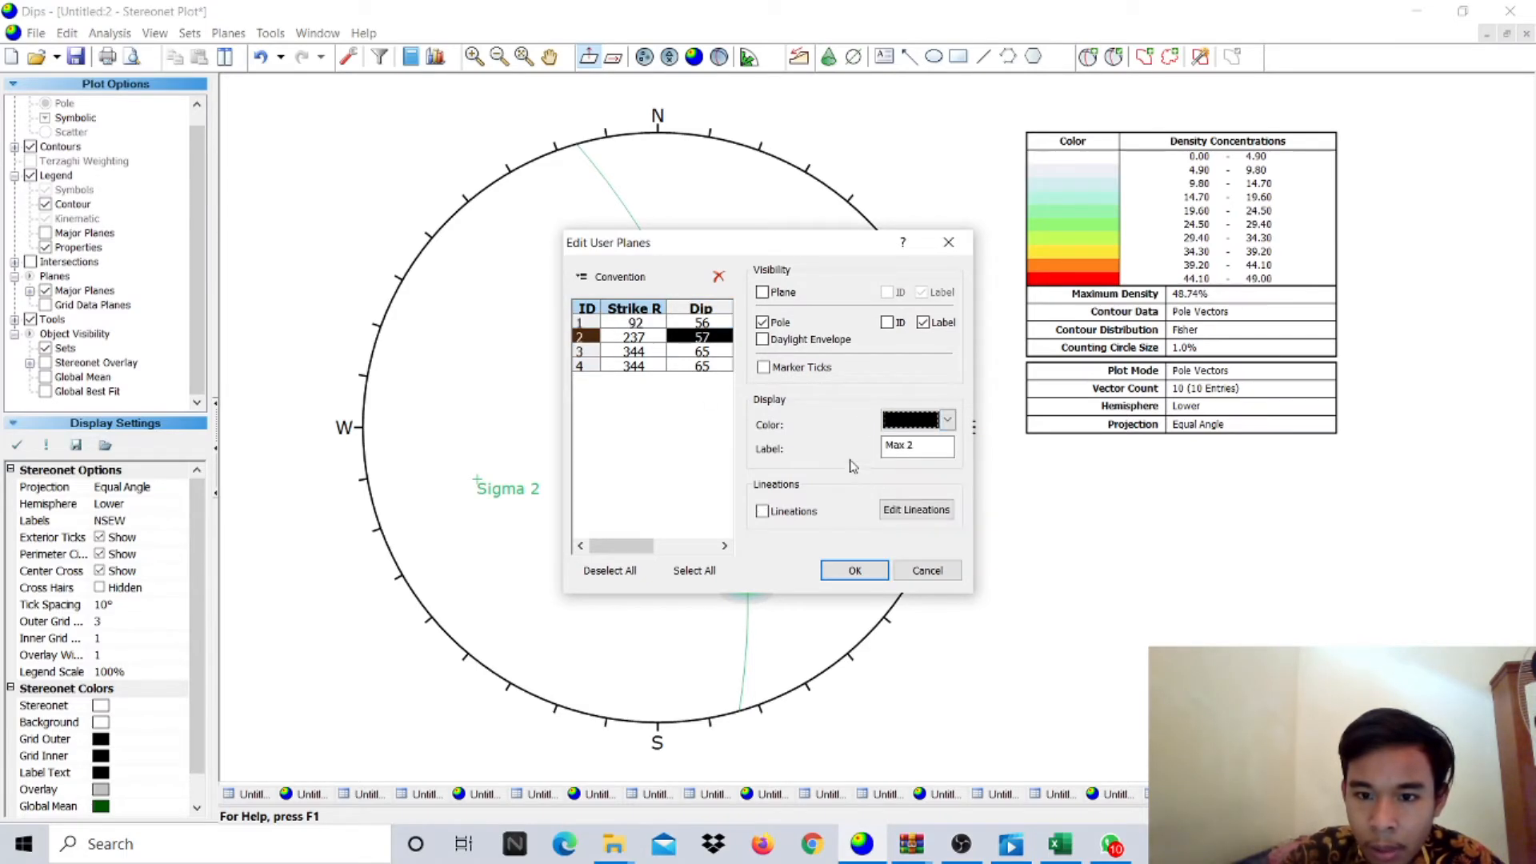
{"action": "left_click", "coordinate": [610, 353]}
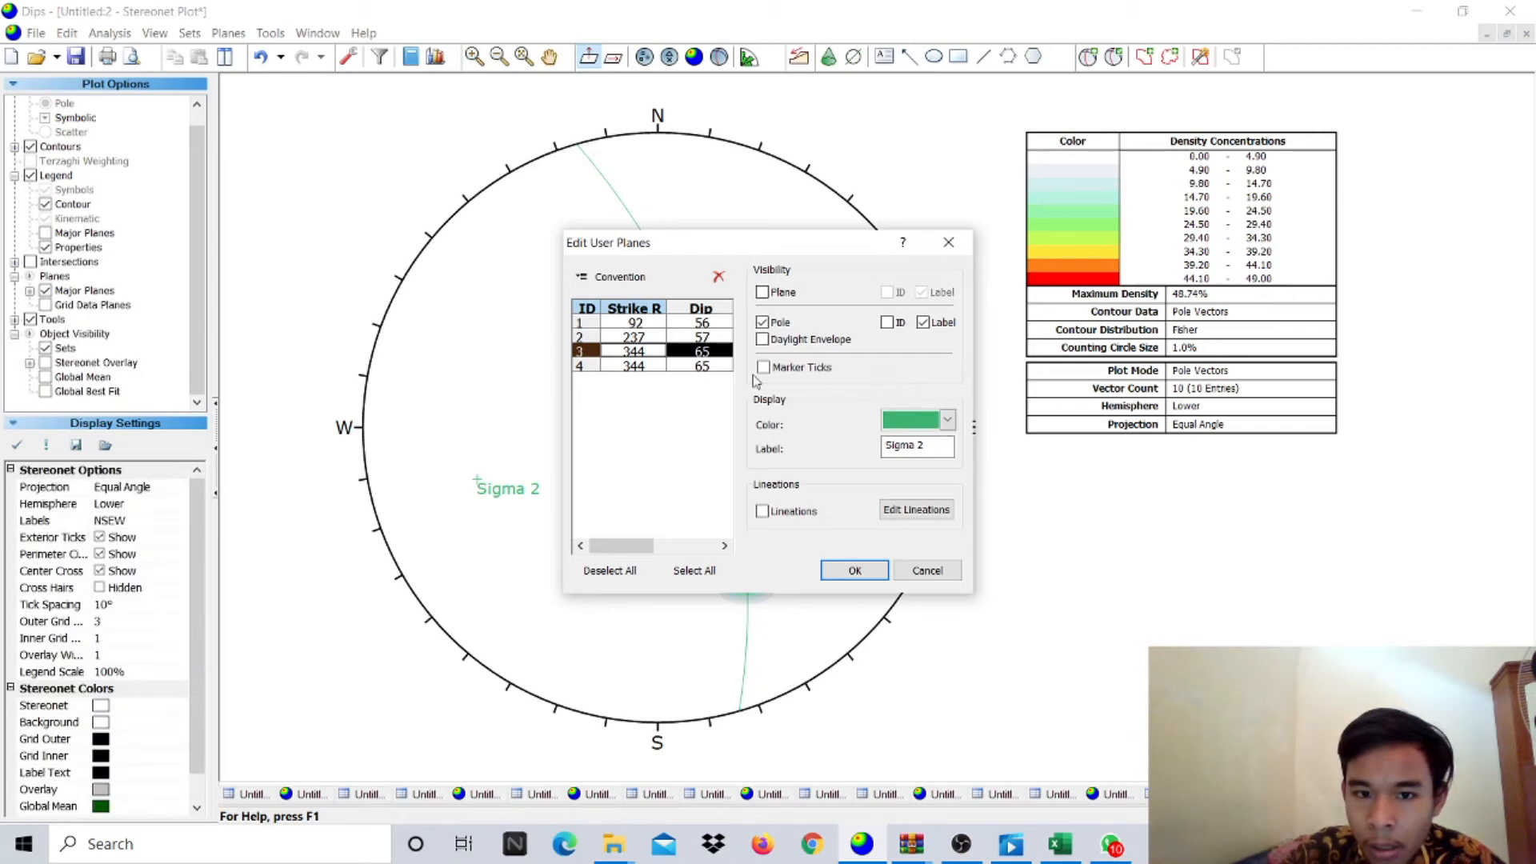
{"action": "left_click", "coordinate": [947, 420]}
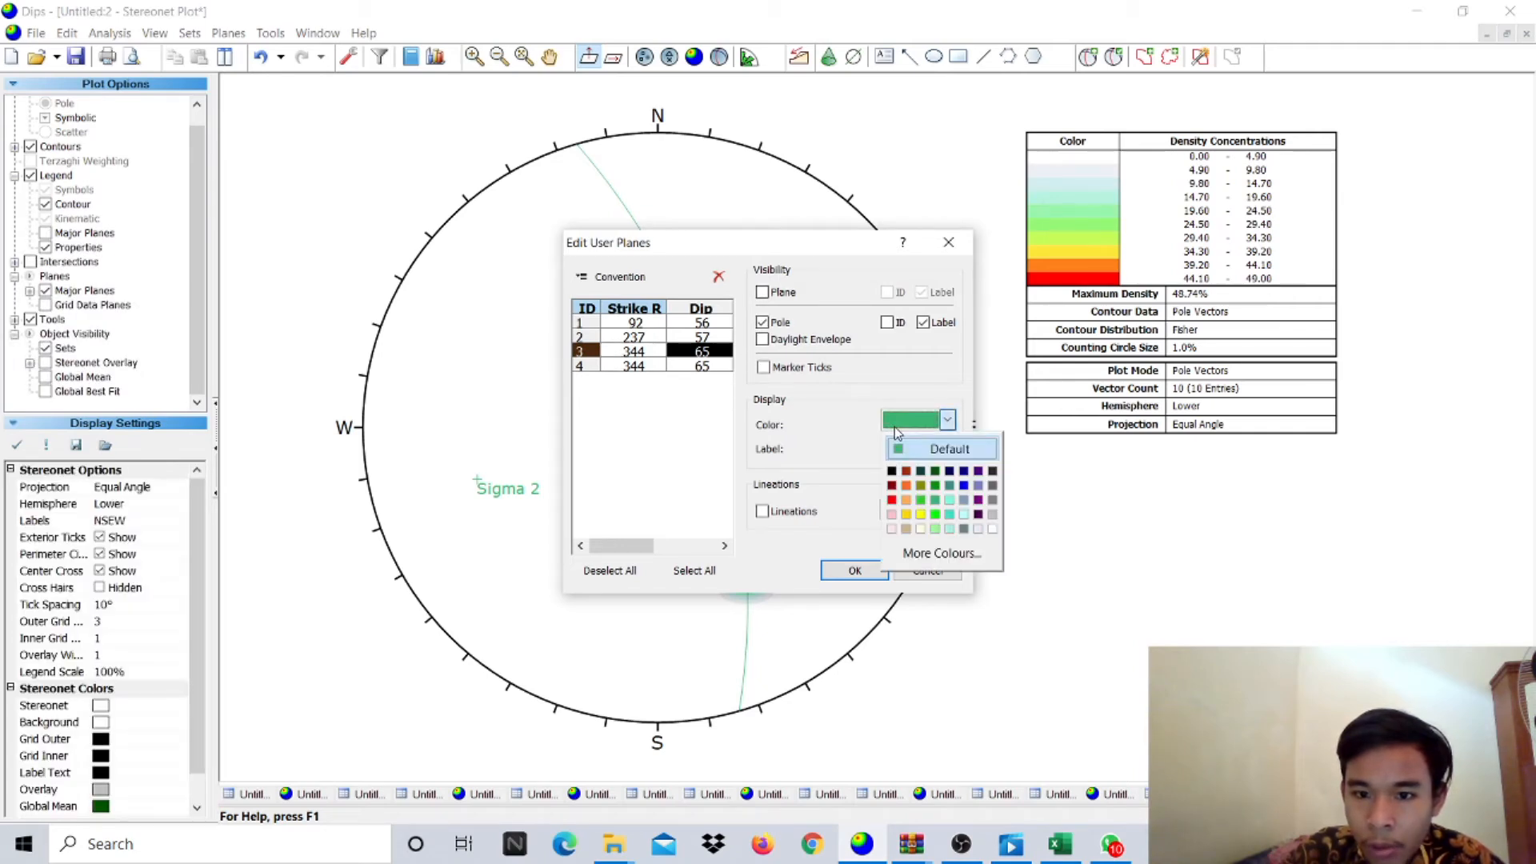
{"action": "left_click", "coordinate": [893, 472]}
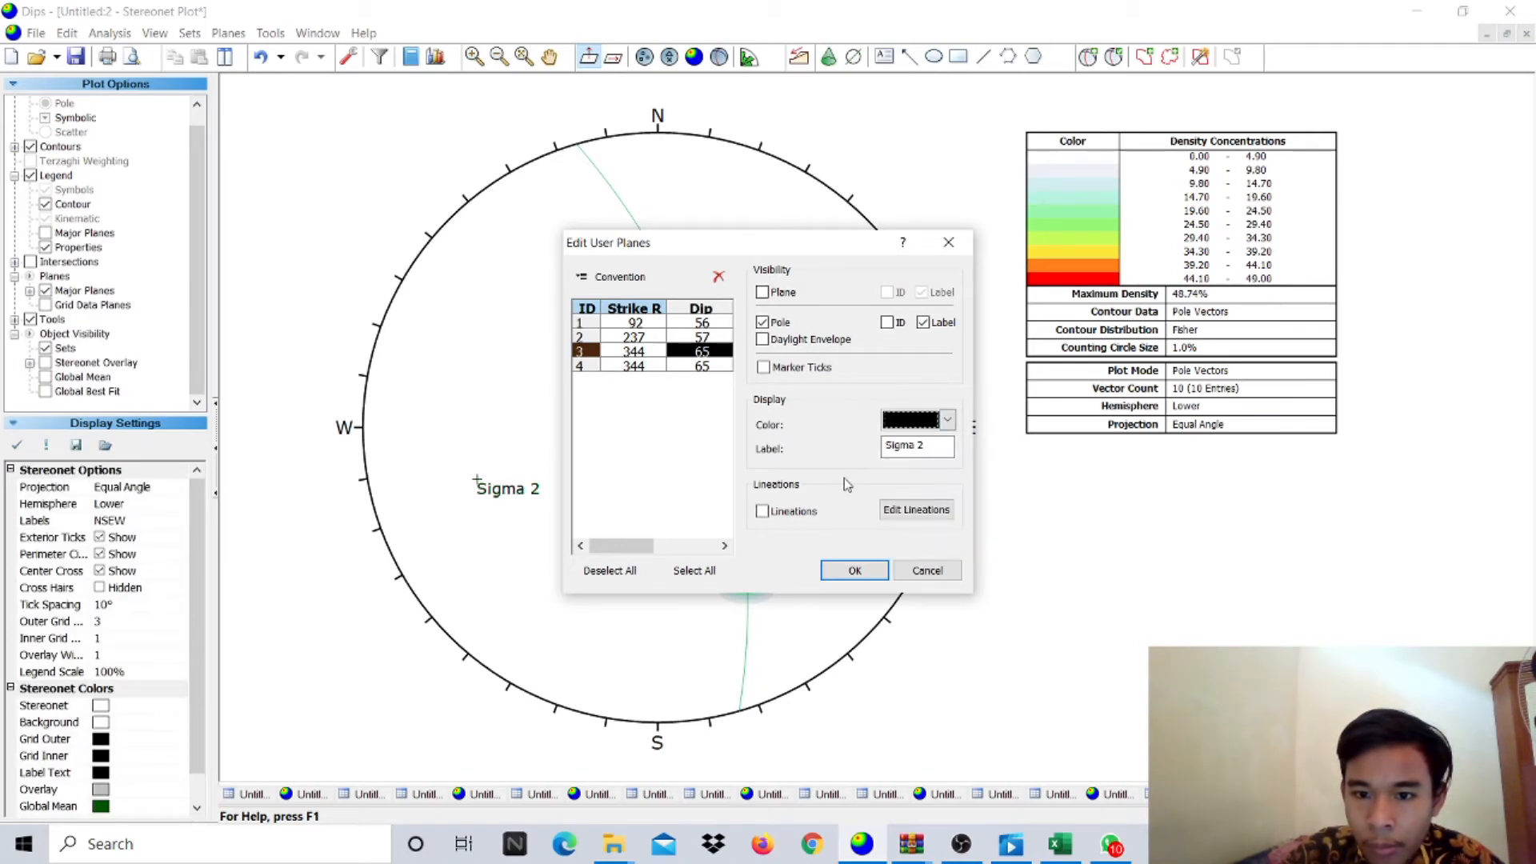
- Make the Griddle Plan great circle red and apply the colour changes
{"action": "left_click", "coordinate": [626, 366]}
{"action": "left_click", "coordinate": [938, 426]}
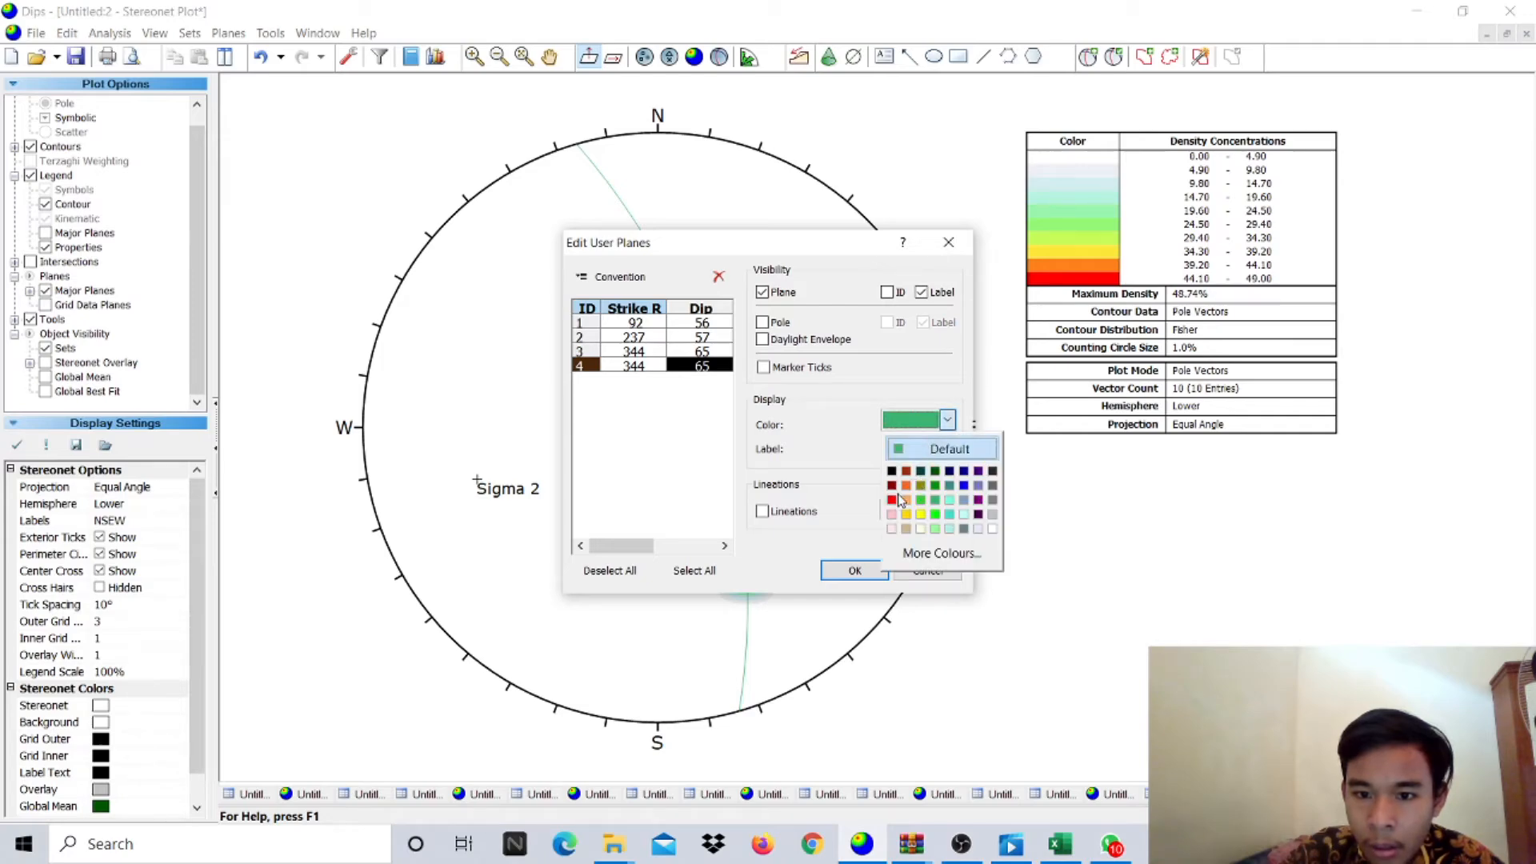
{"action": "left_click", "coordinate": [901, 499]}
{"action": "left_click", "coordinate": [855, 569]}
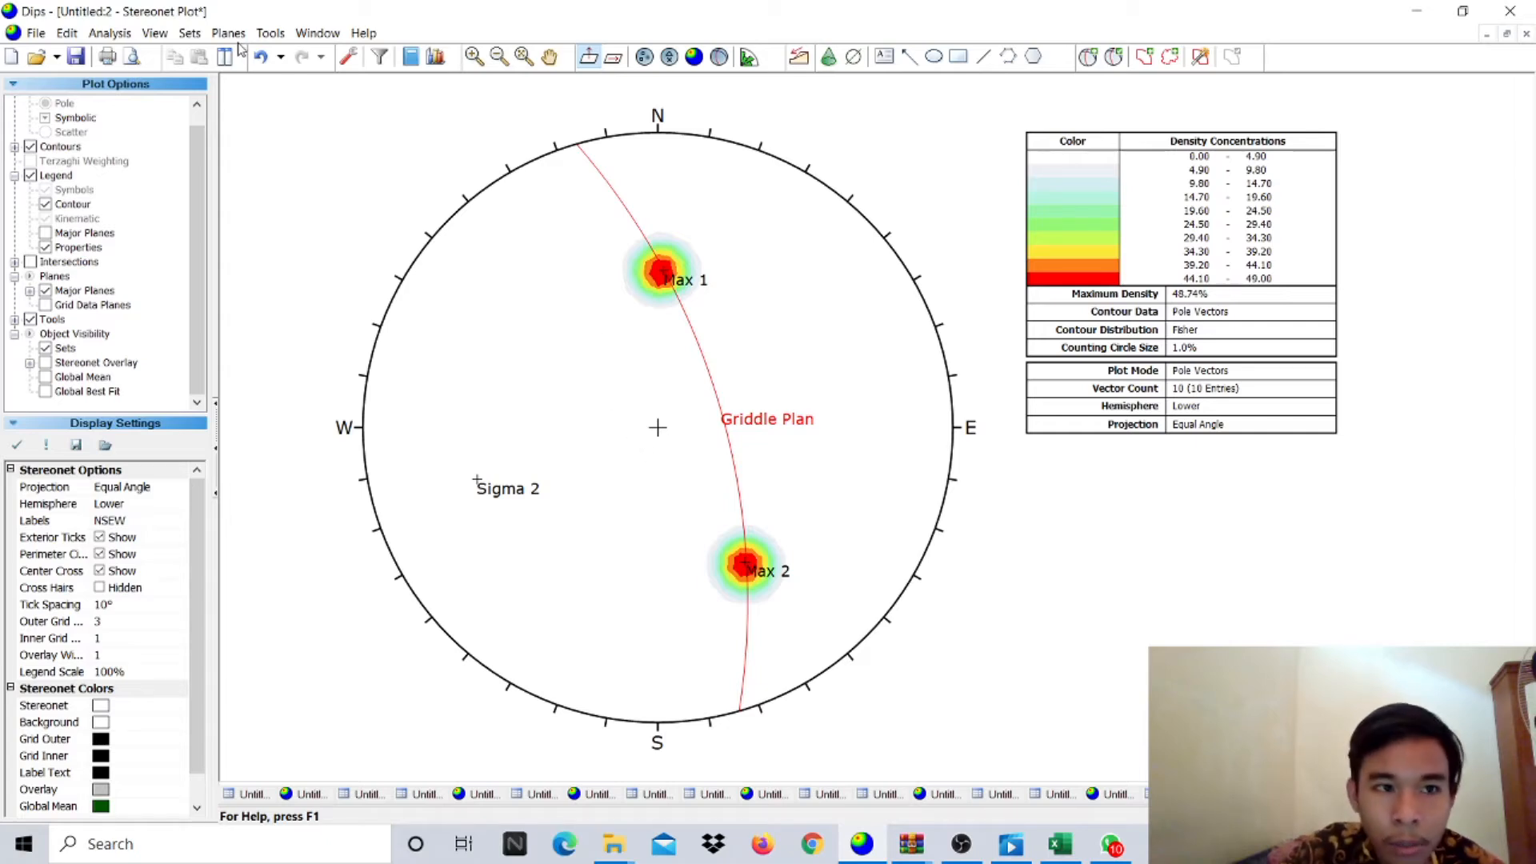
- Measure the angle between the Max 1 and Max 2 poles: 105.81° and 74.19°
{"action": "left_click", "coordinate": [270, 34]}
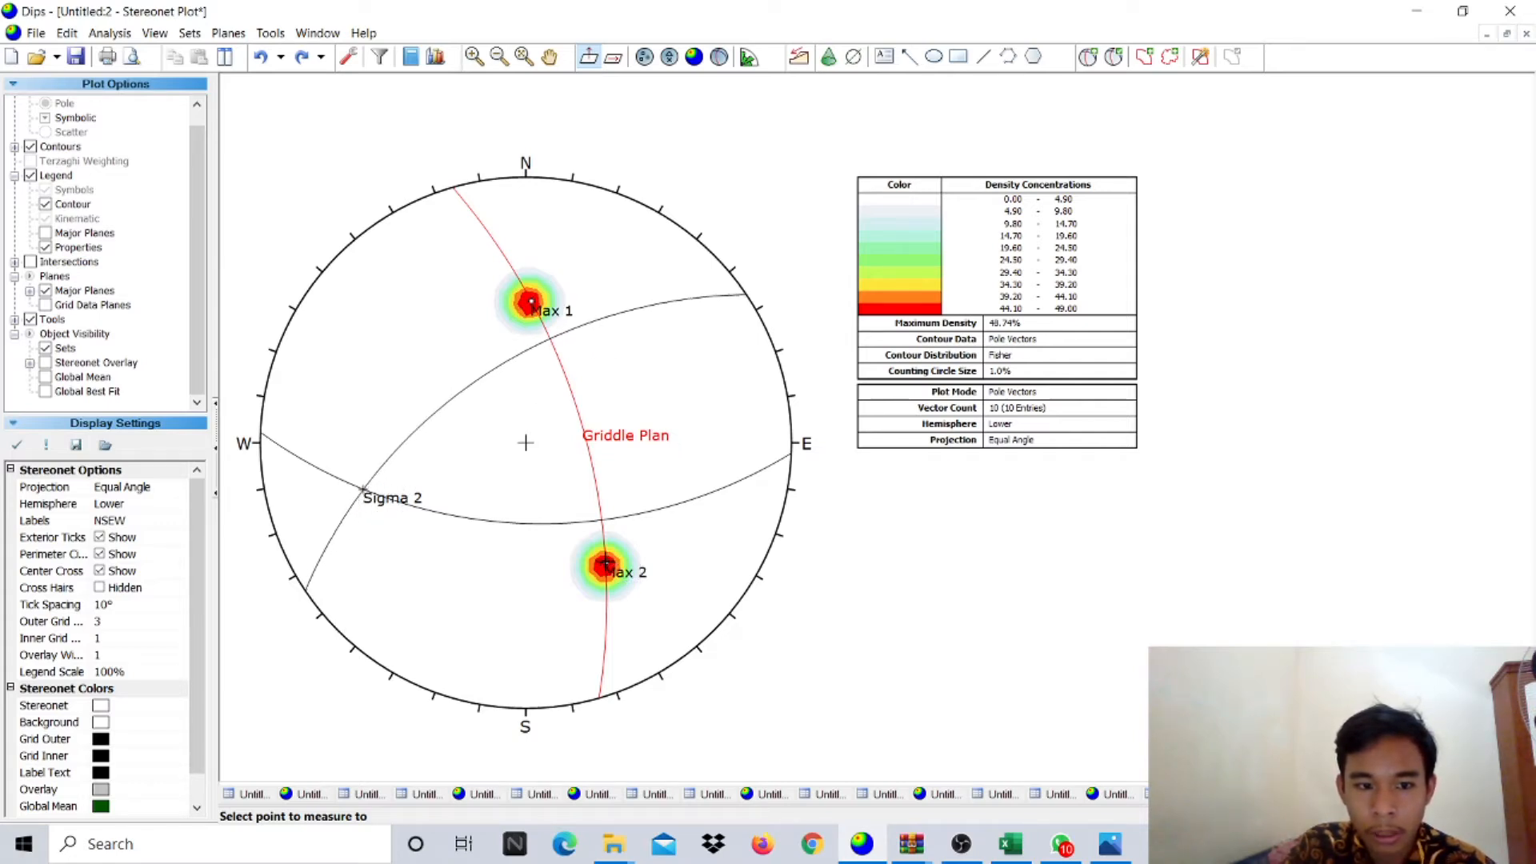
{"action": "left_click", "coordinate": [606, 564]}
{"action": "left_click_drag", "start_coordinate": [728, 373], "coordinate": [690, 387]}
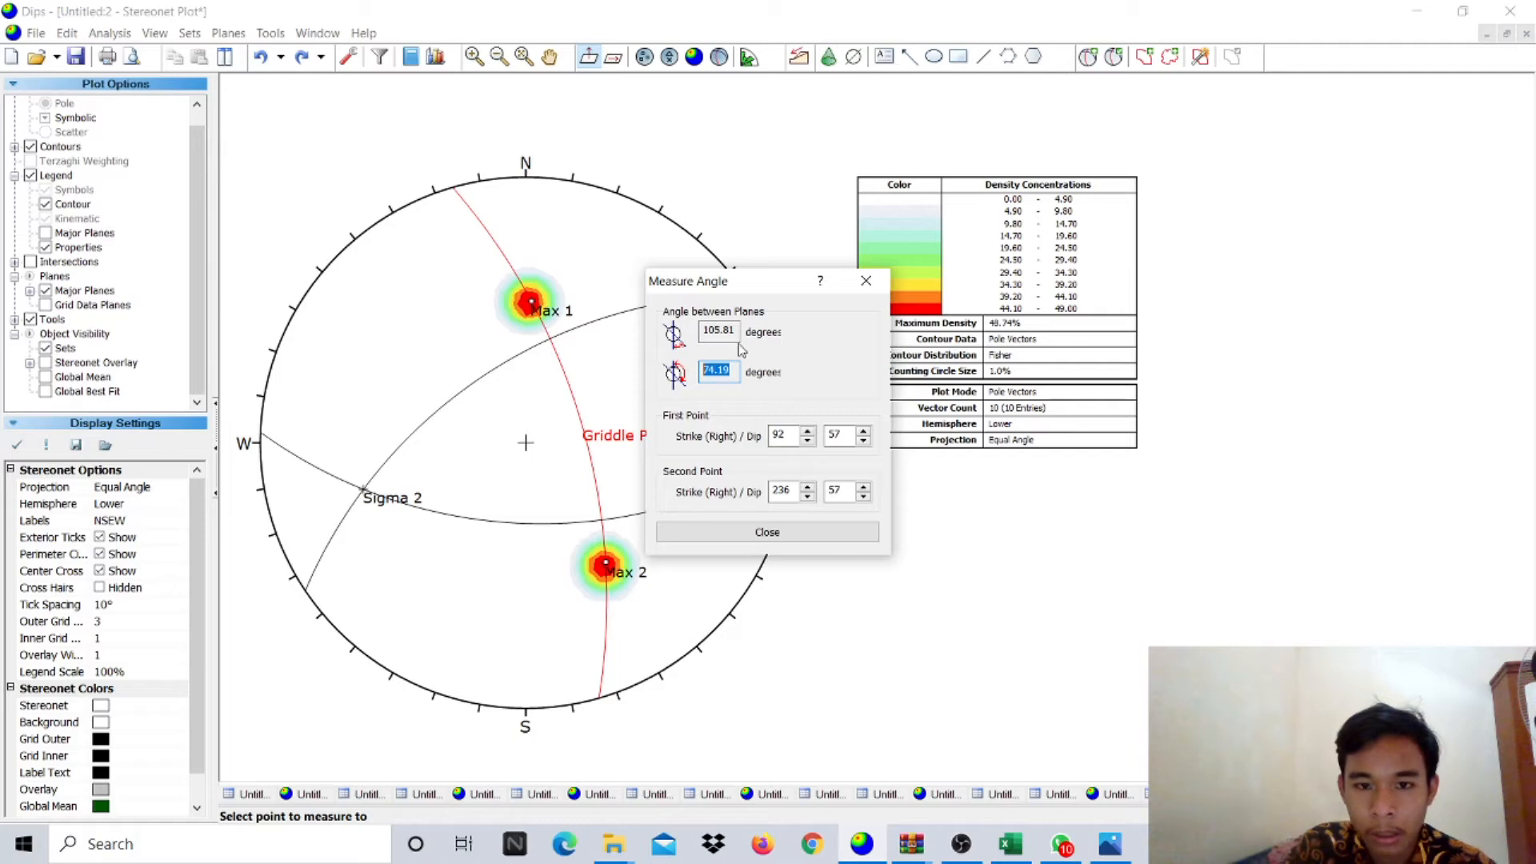
{"action": "left_click_drag", "start_coordinate": [732, 335], "coordinate": [709, 334]}
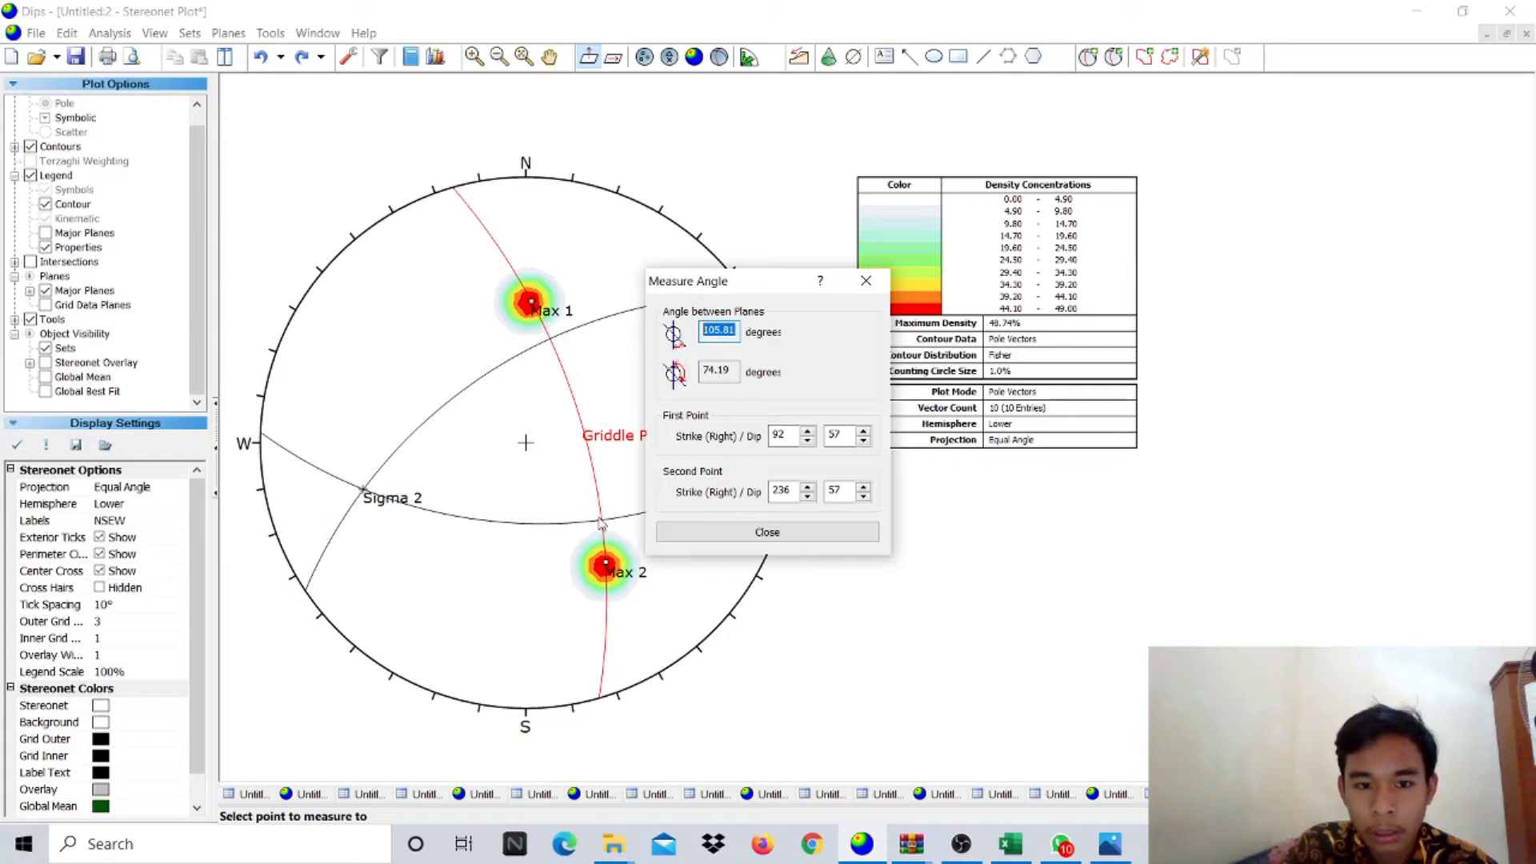
{"action": "left_click", "coordinate": [742, 532]}
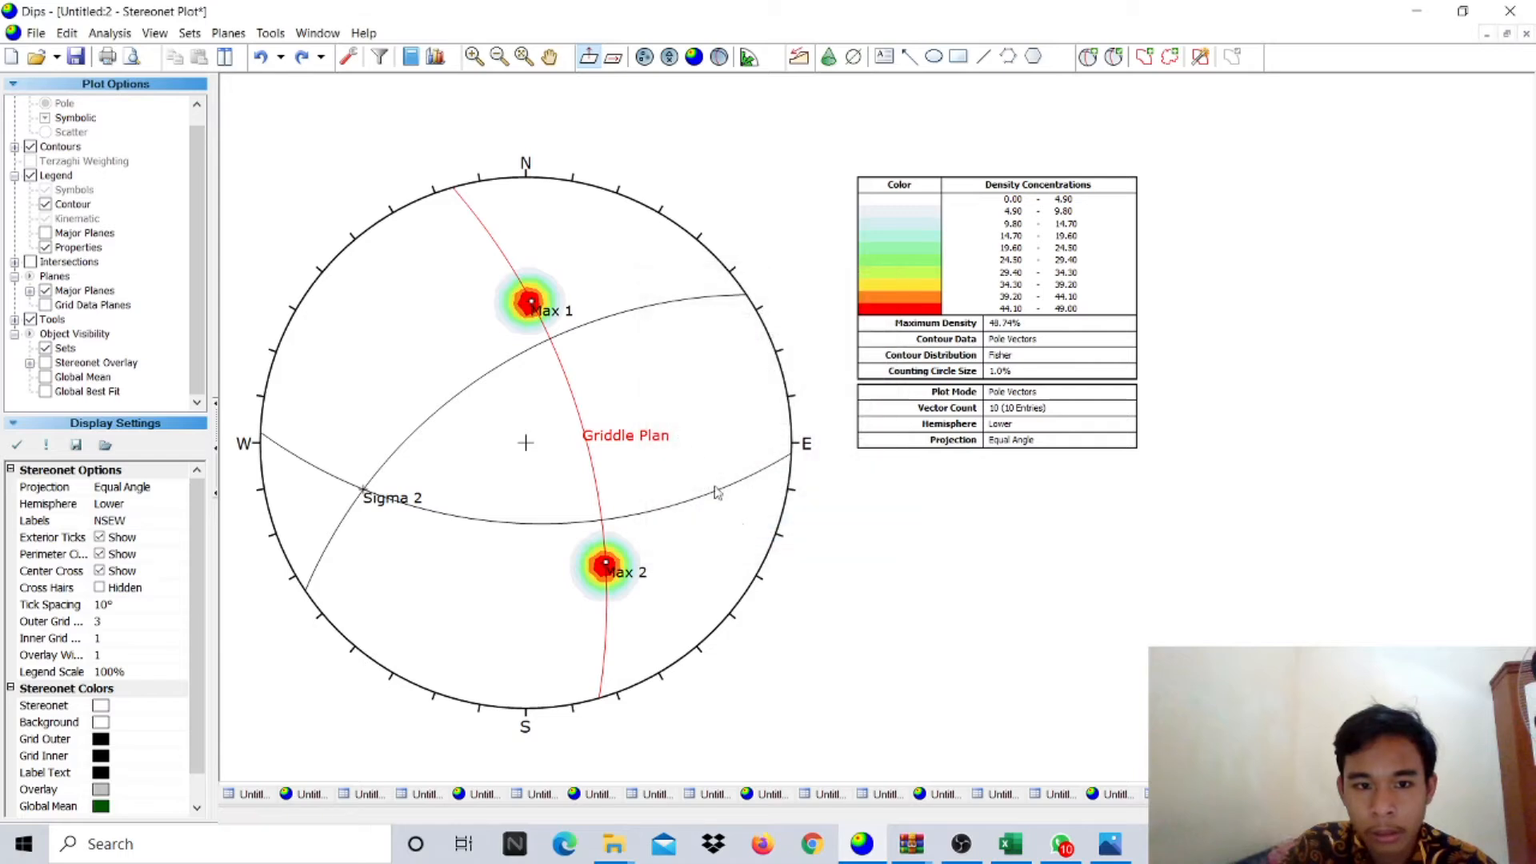
{"action": "left_click", "coordinate": [269, 33]}
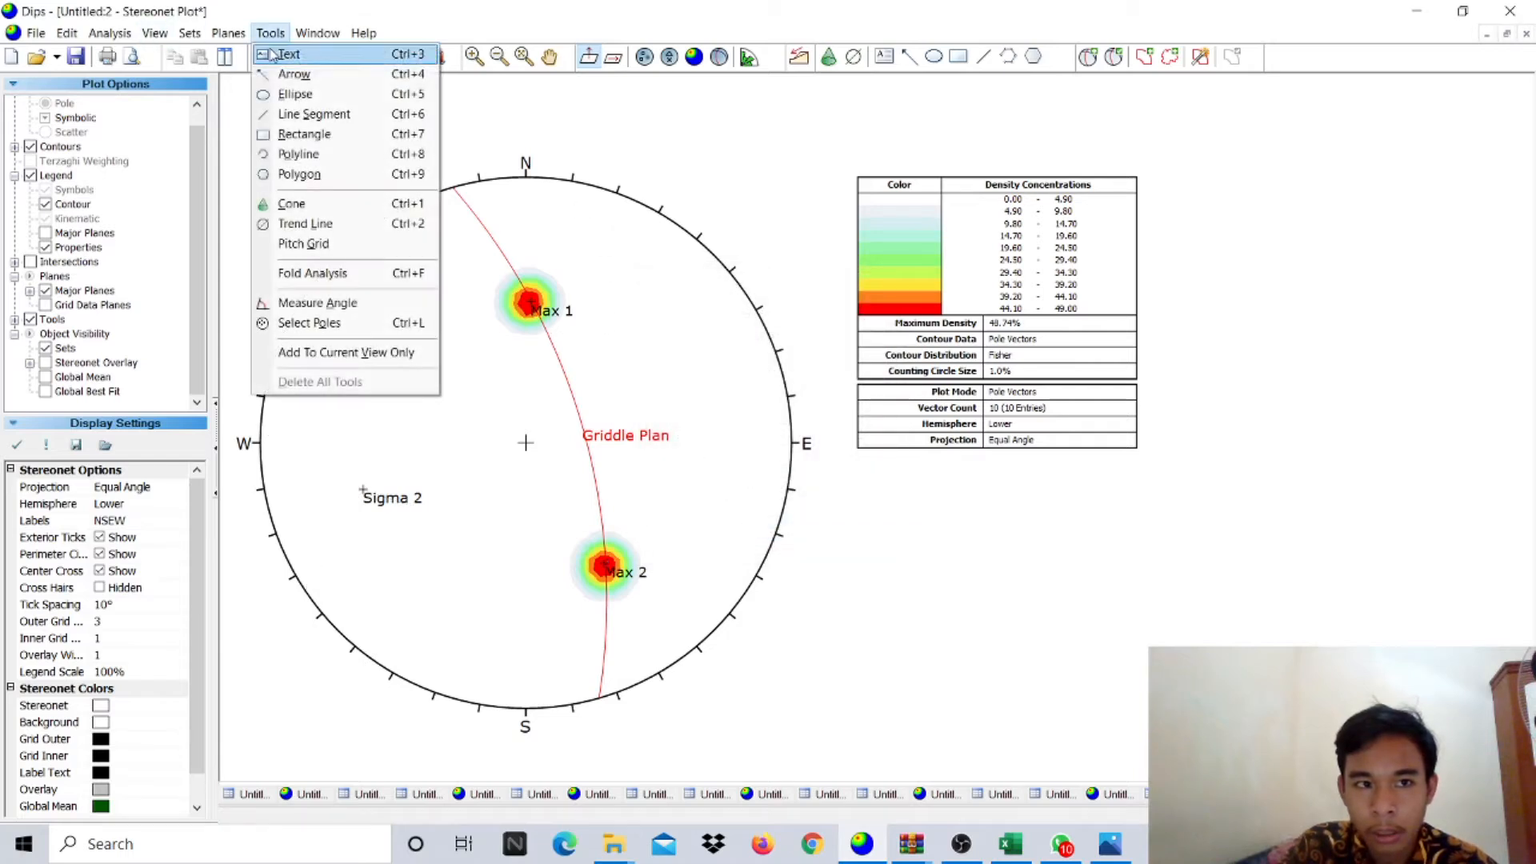
{"action": "left_click", "coordinate": [357, 148]}
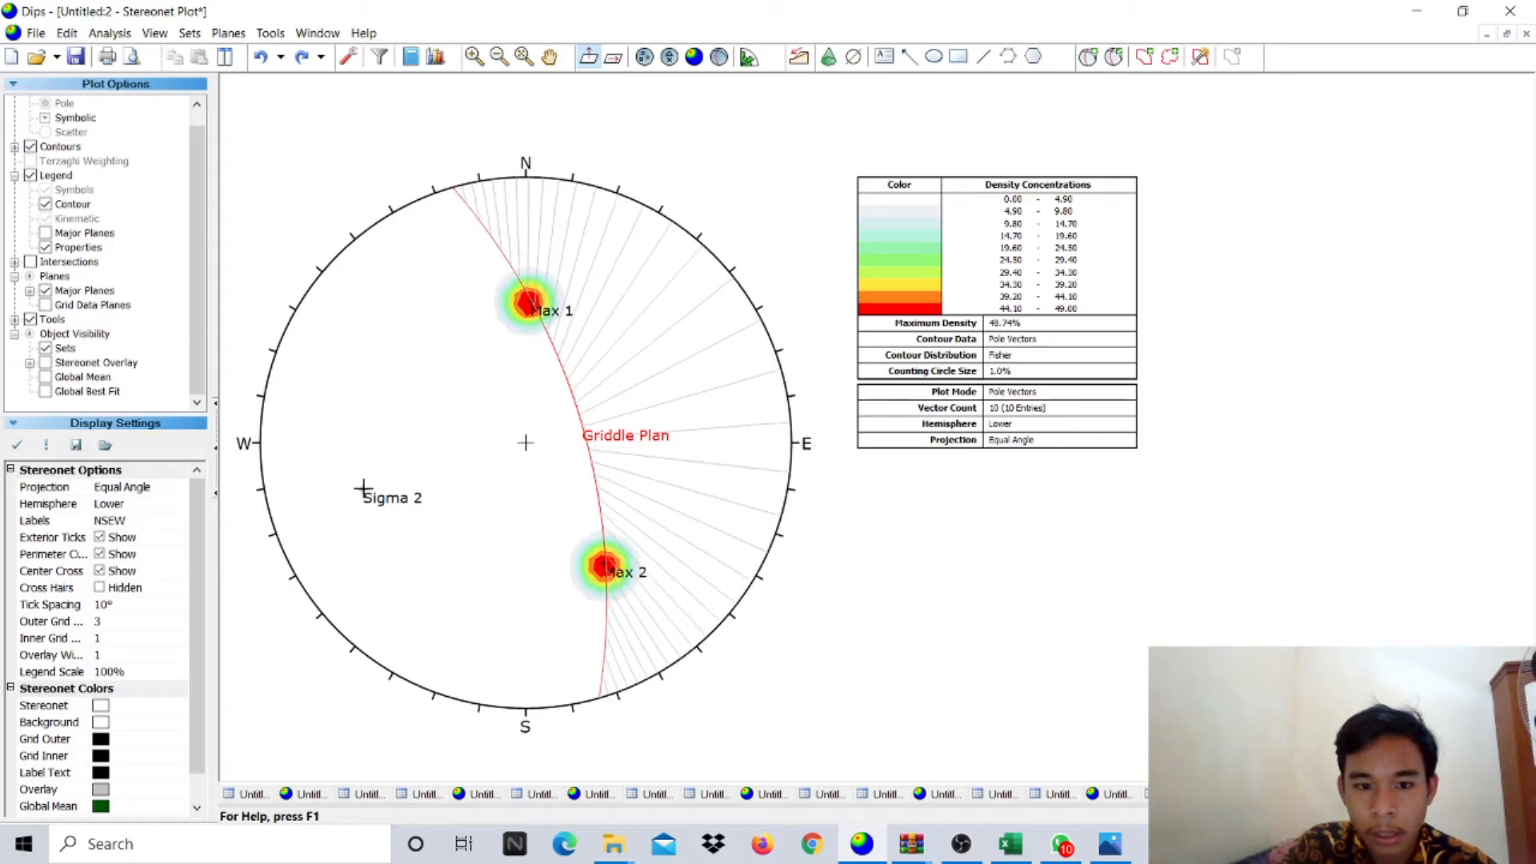
{"action": "left_click", "coordinate": [364, 493]}
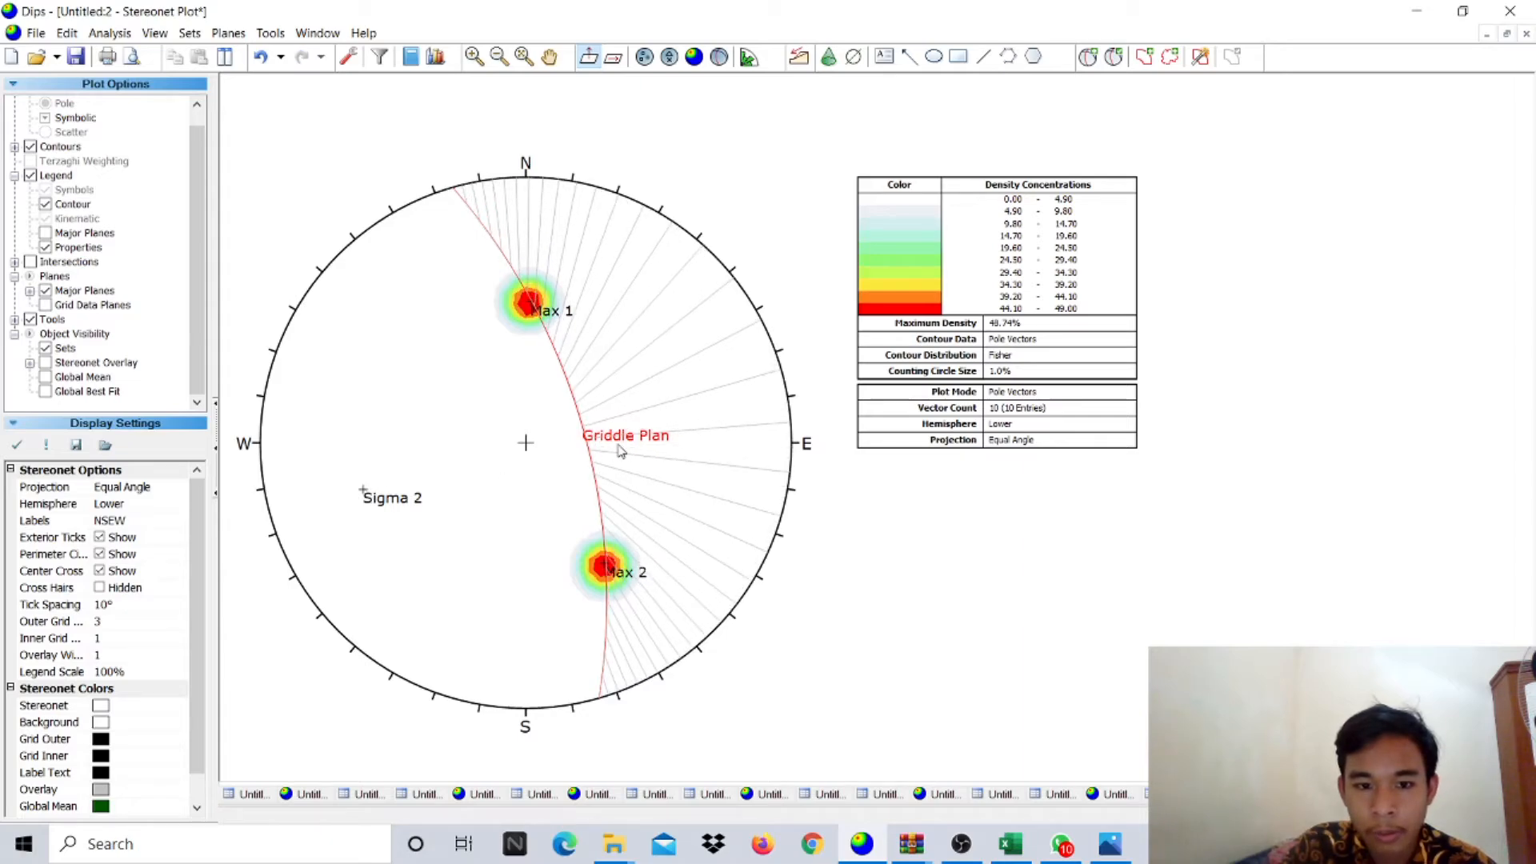
{"action": "scroll", "coordinate": [623, 440], "scroll_direction": "up", "scroll_amount": 3}
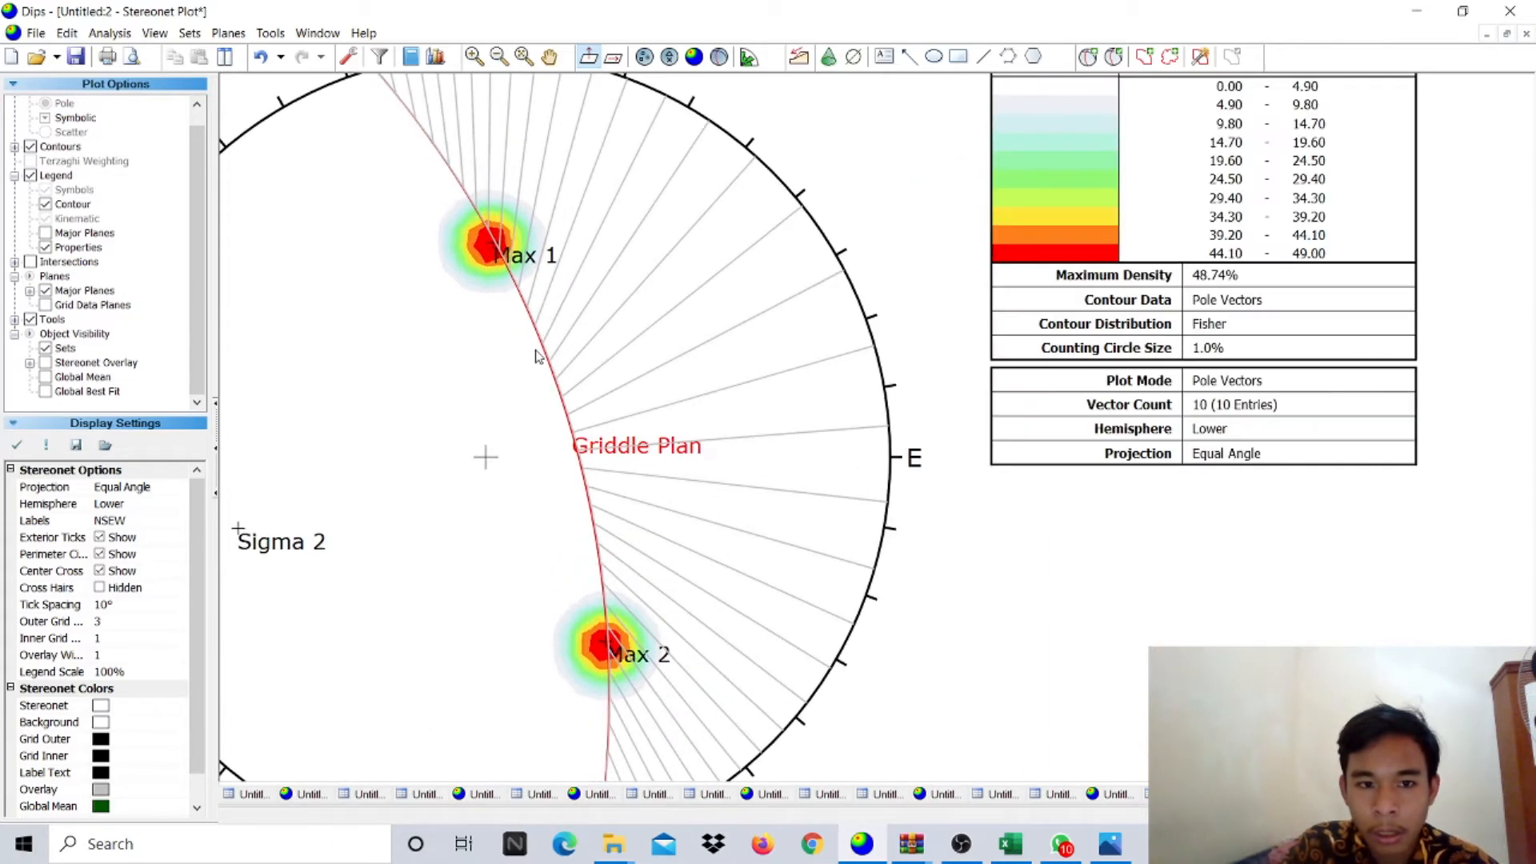
{"action": "scroll", "coordinate": [536, 355], "scroll_direction": "up", "scroll_amount": 1}
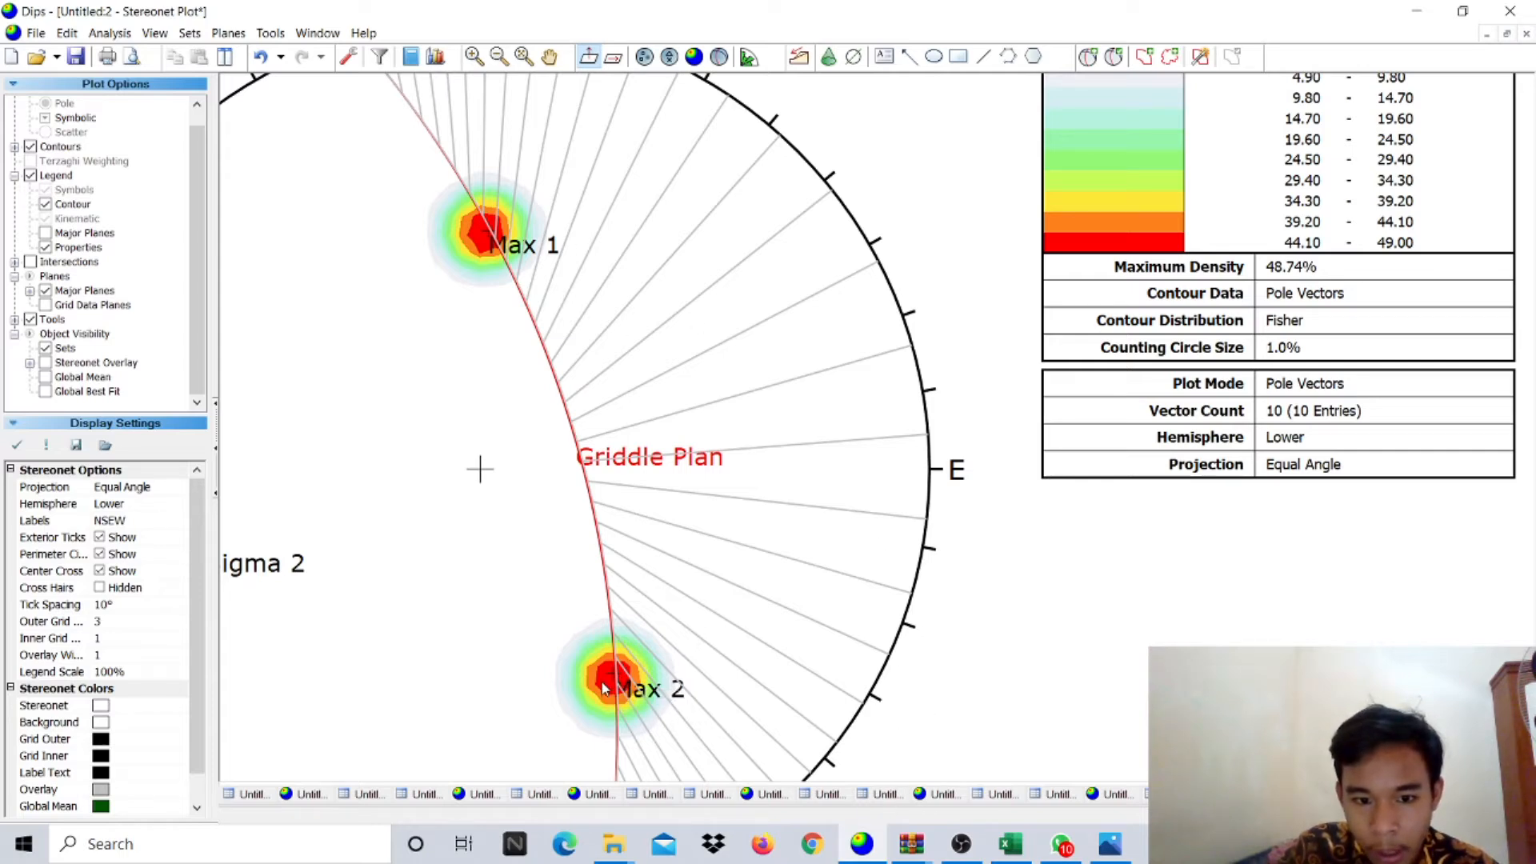
{"action": "mouse_move", "coordinate": [615, 679]}
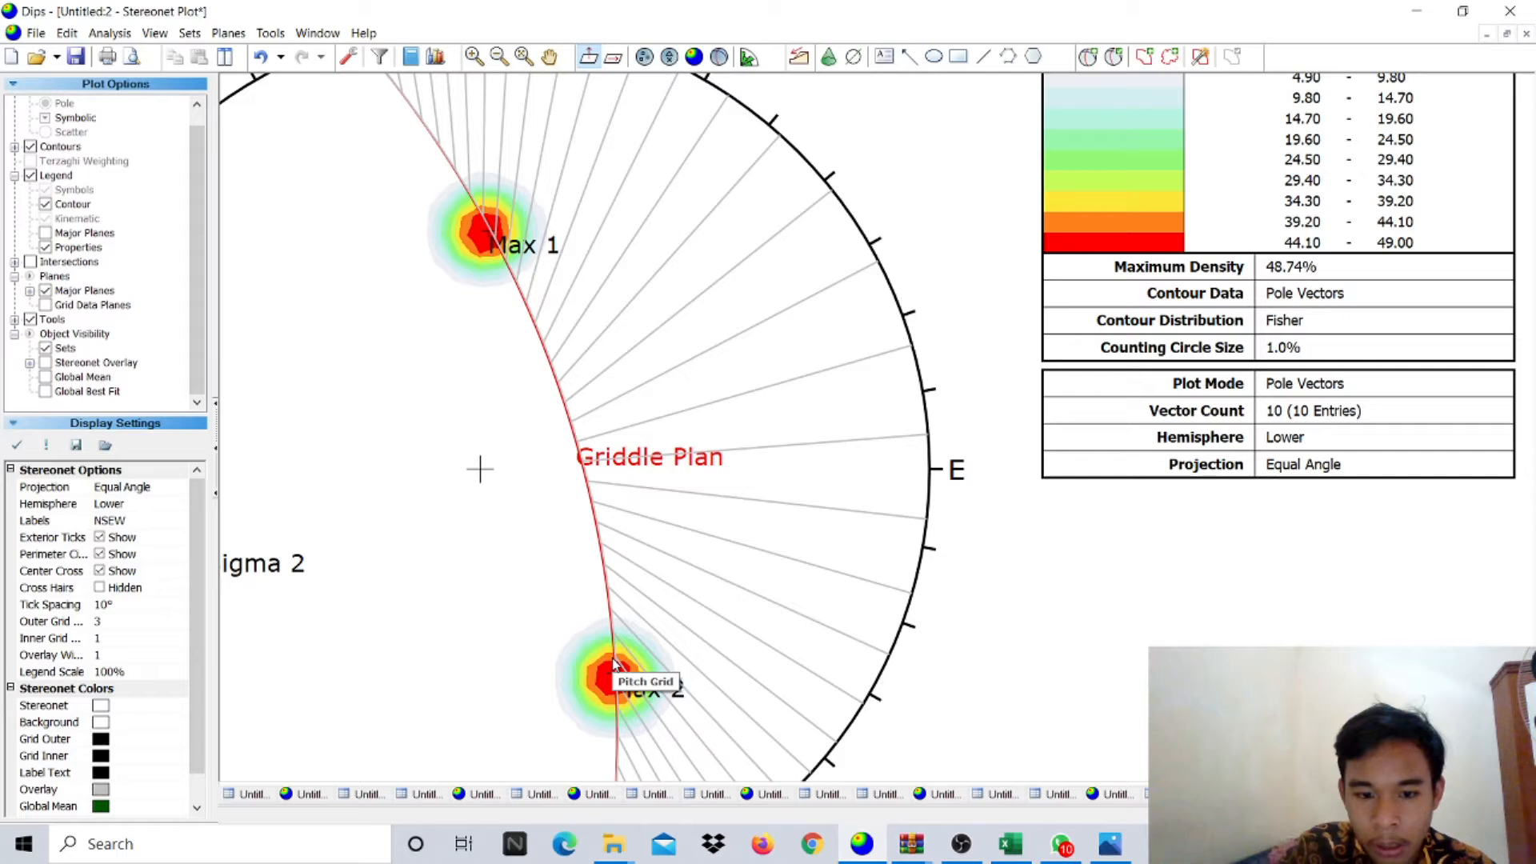
{"action": "mouse_move", "coordinate": [608, 648]}
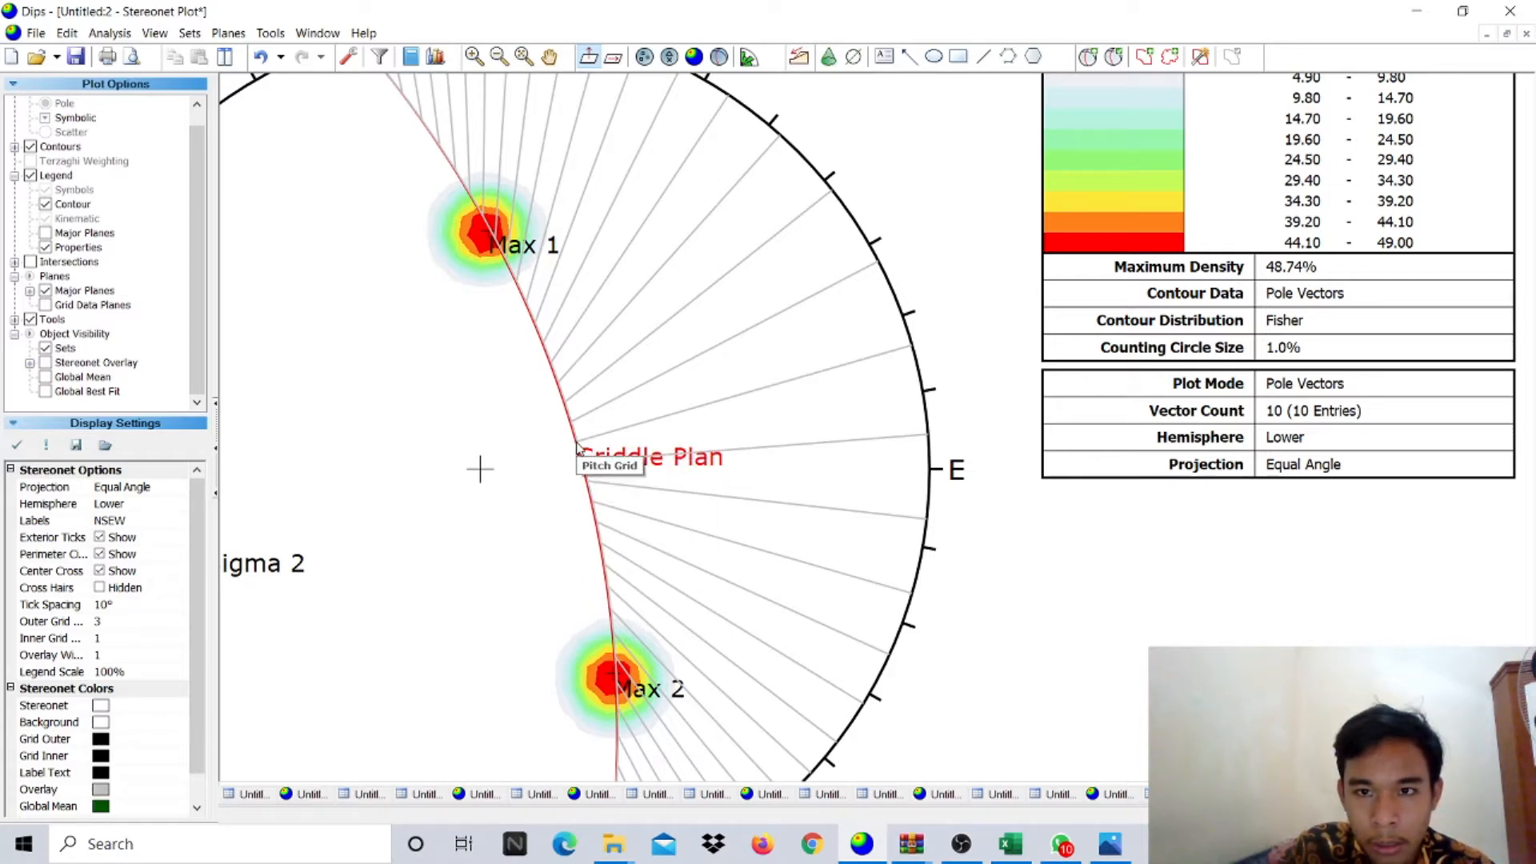
- Add a pole labelled Sigma 1 from a 164/25 plane near the stereonet centre
{"action": "left_click", "coordinate": [1088, 57]}
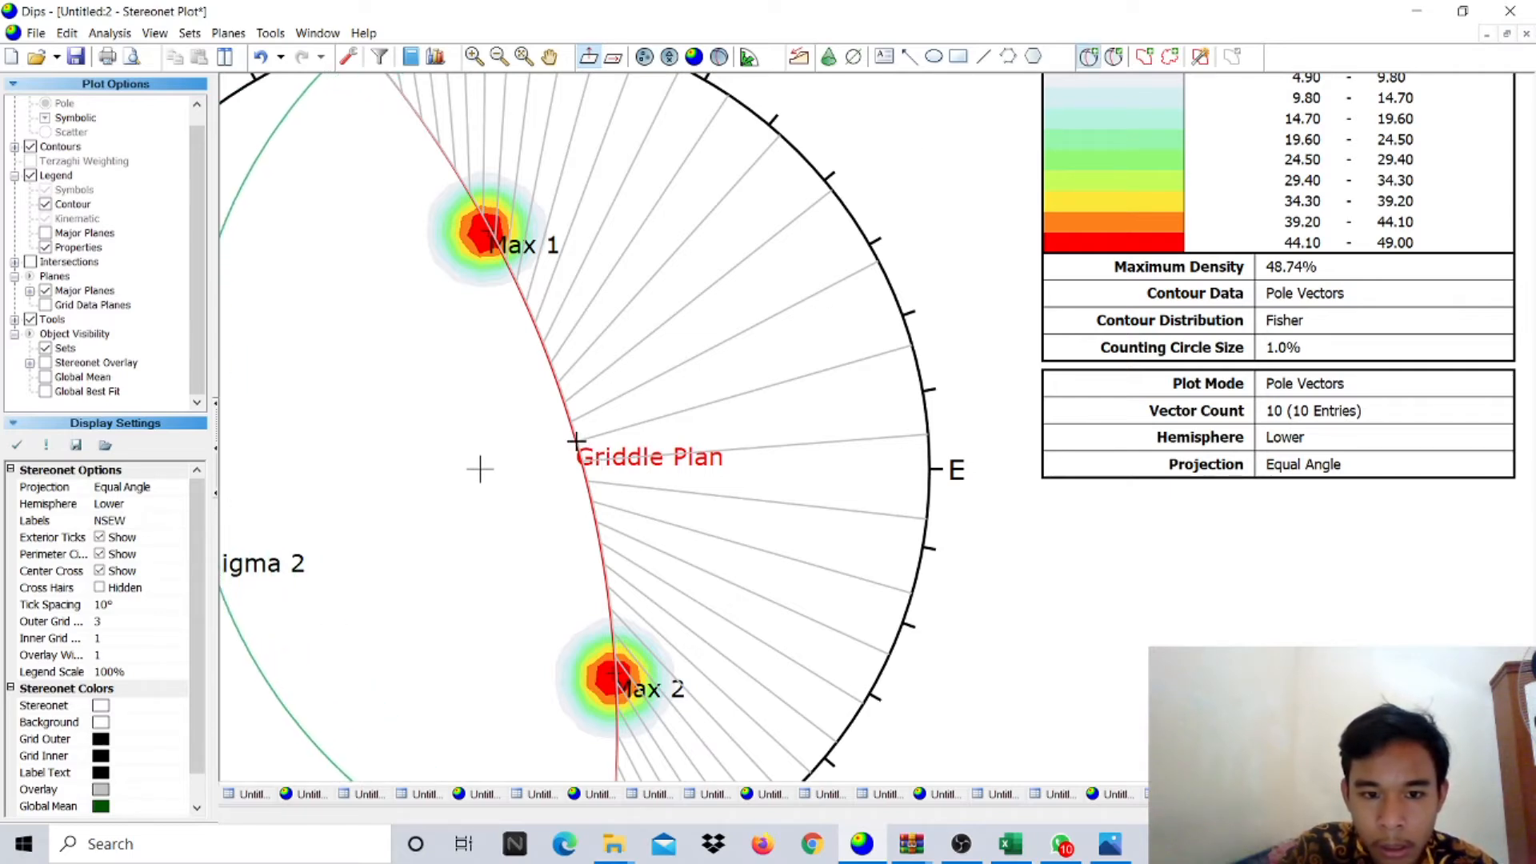
{"action": "left_click", "coordinate": [576, 440]}
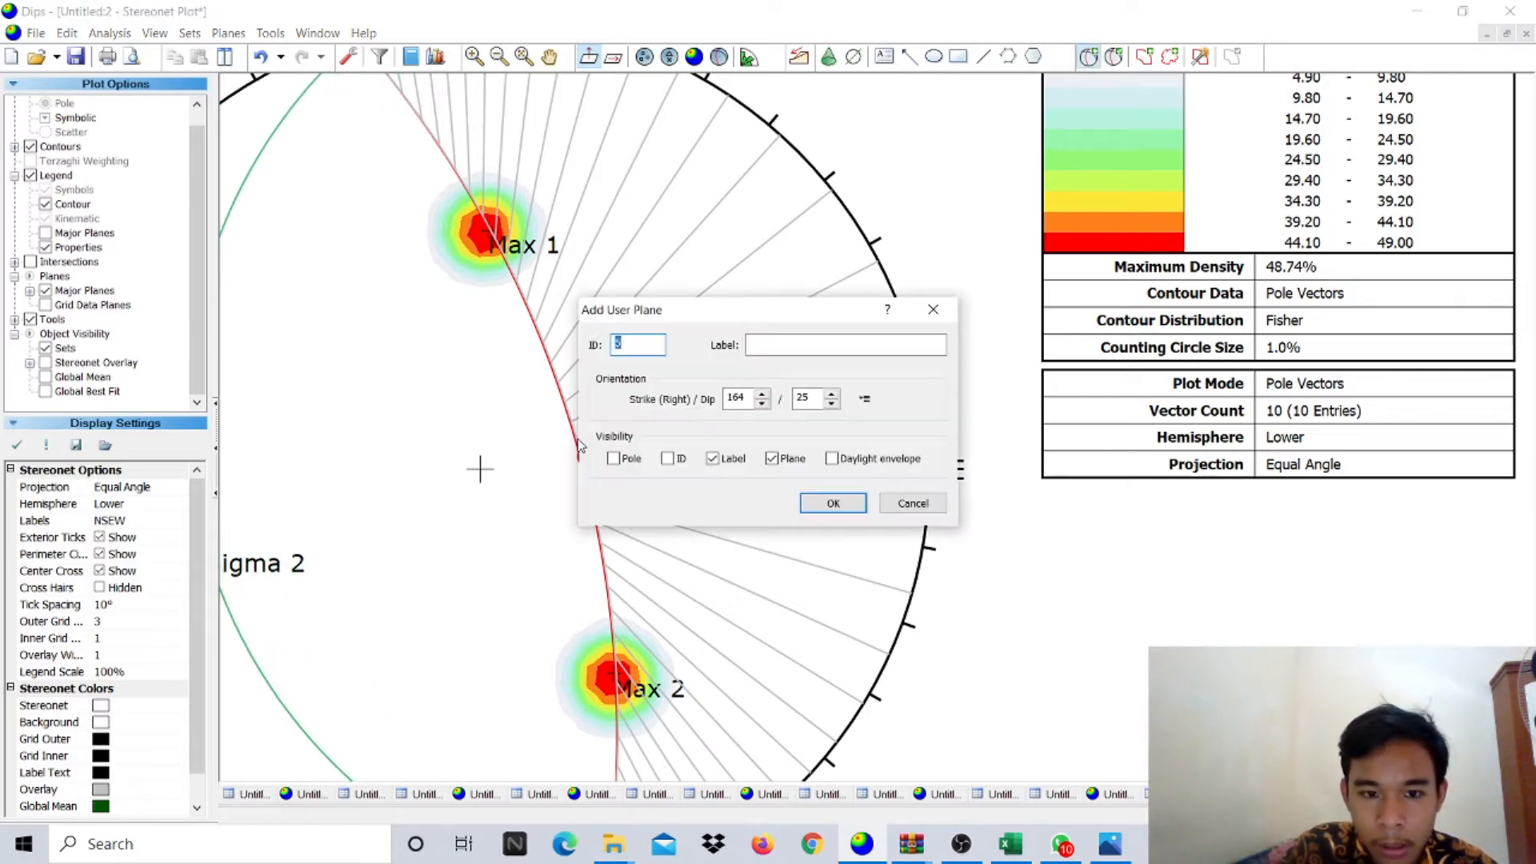
{"action": "left_click", "coordinate": [774, 347]}
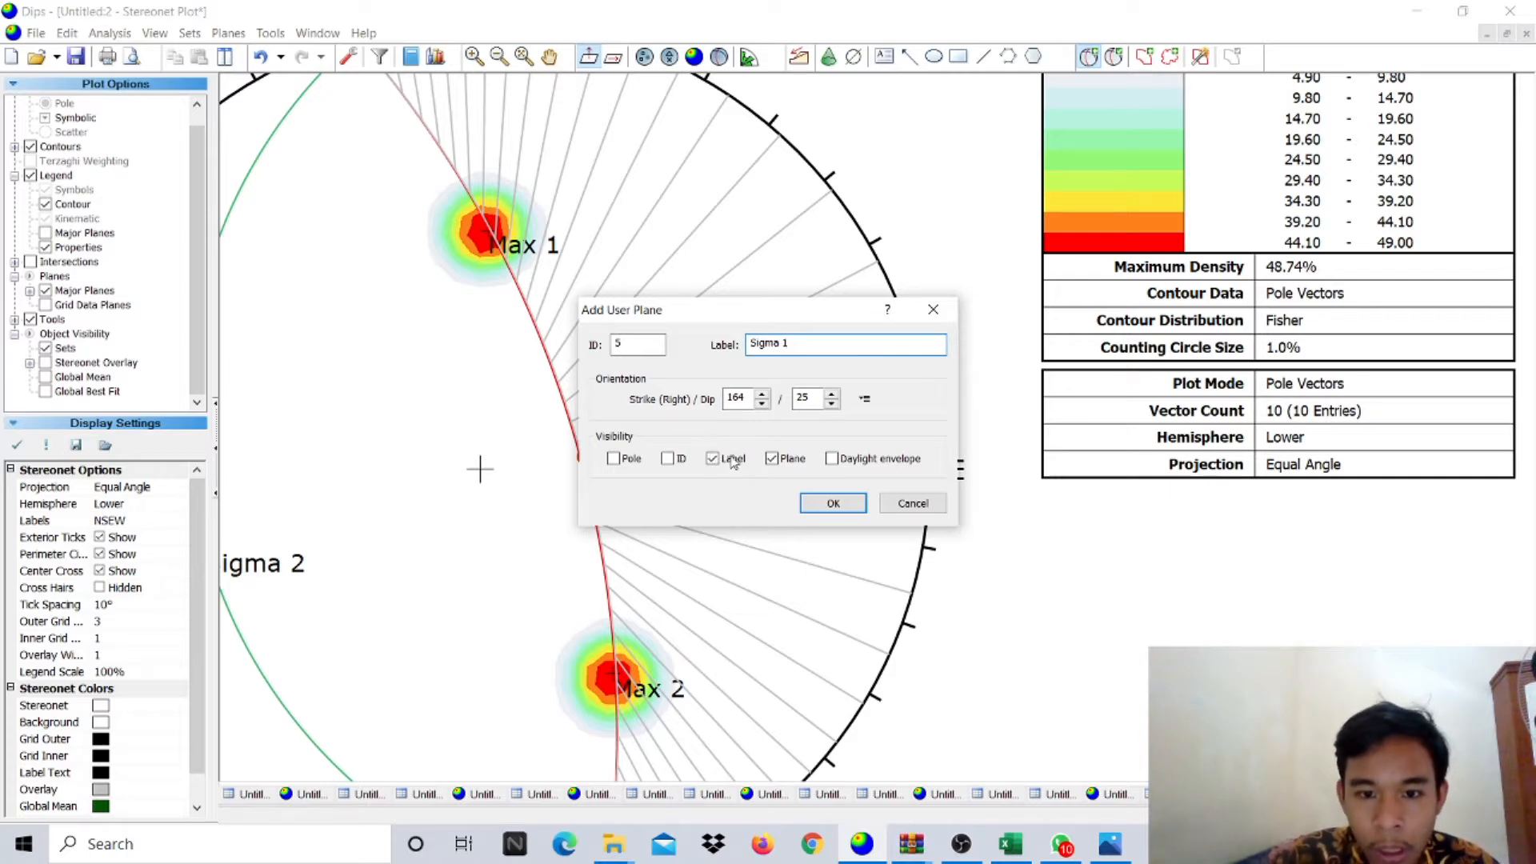
{"action": "left_click", "coordinate": [771, 460]}
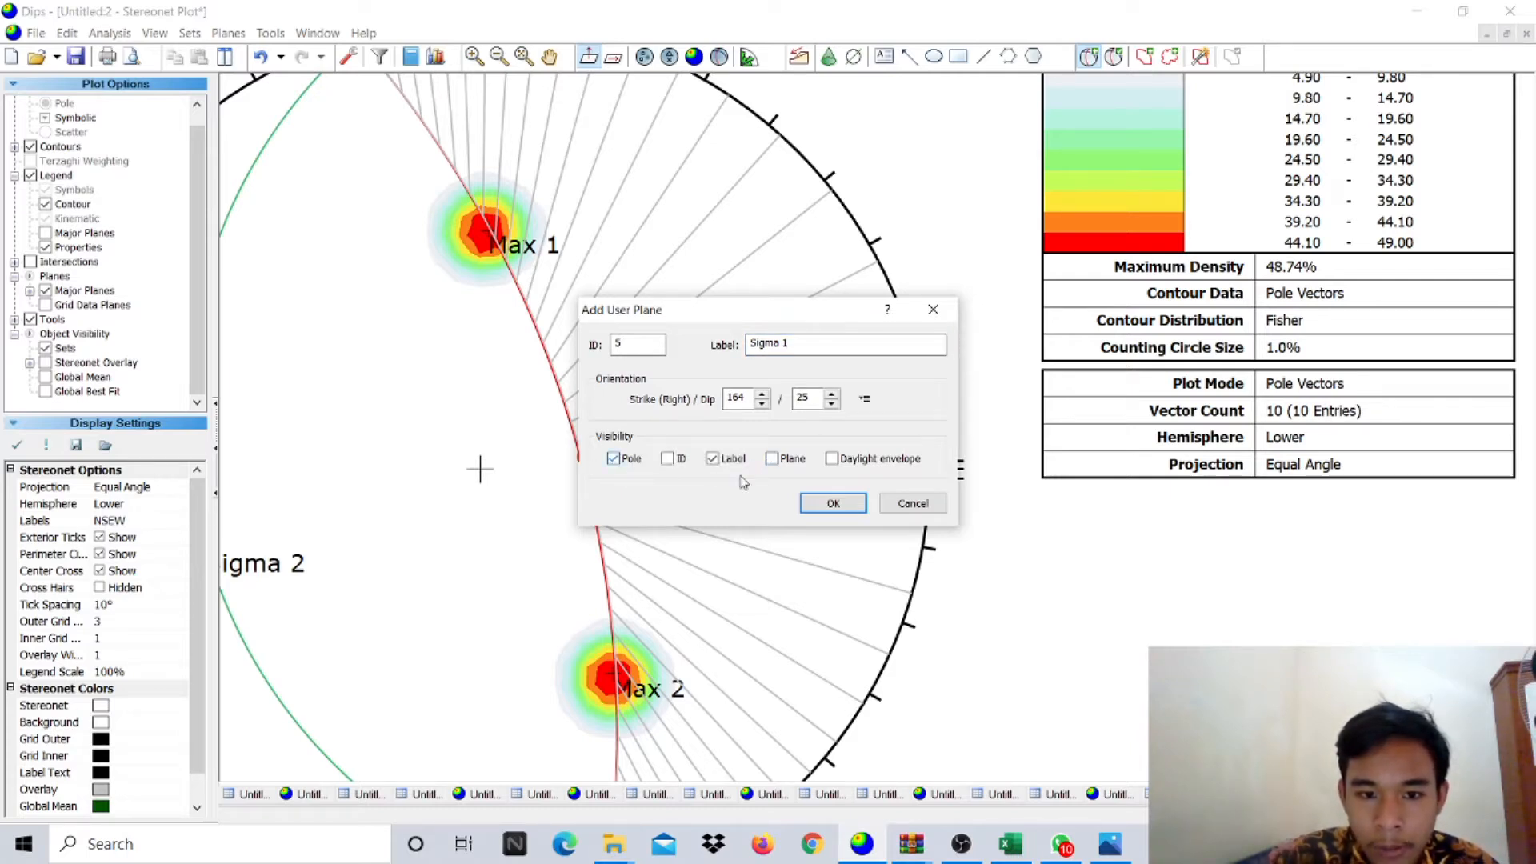
{"action": "left_click", "coordinate": [828, 503]}
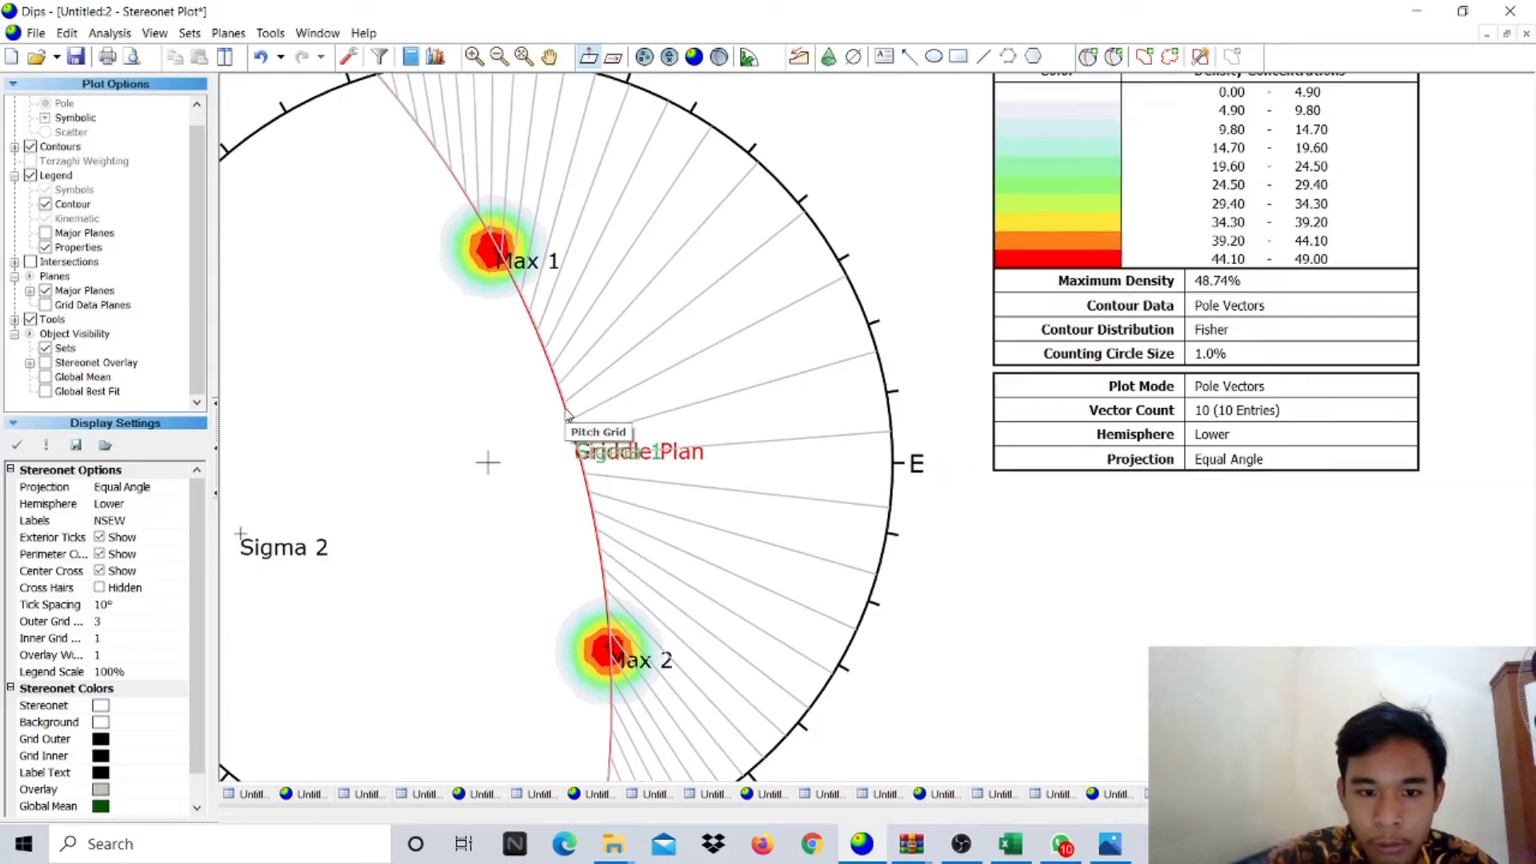
{"action": "scroll", "coordinate": [566, 415], "scroll_direction": "down", "scroll_amount": 2}
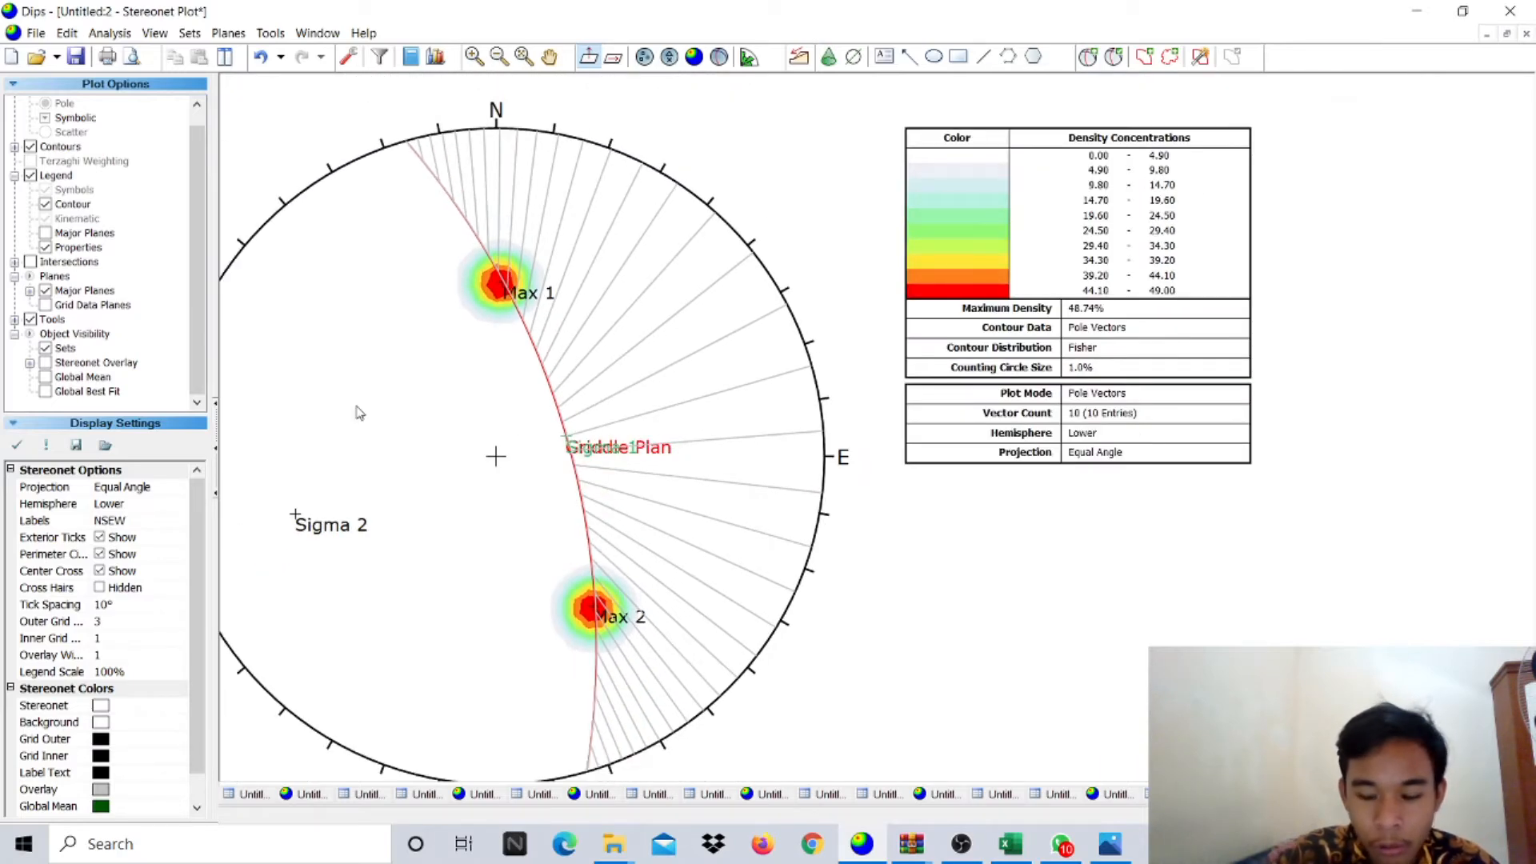
- Add a pole labelled Sigma 3 from a vertical 254/90 plane on the southern rim
{"action": "scroll", "coordinate": [368, 396], "scroll_direction": "down", "scroll_amount": 2}
{"action": "scroll", "coordinate": [316, 388], "scroll_direction": "up", "scroll_amount": 1}
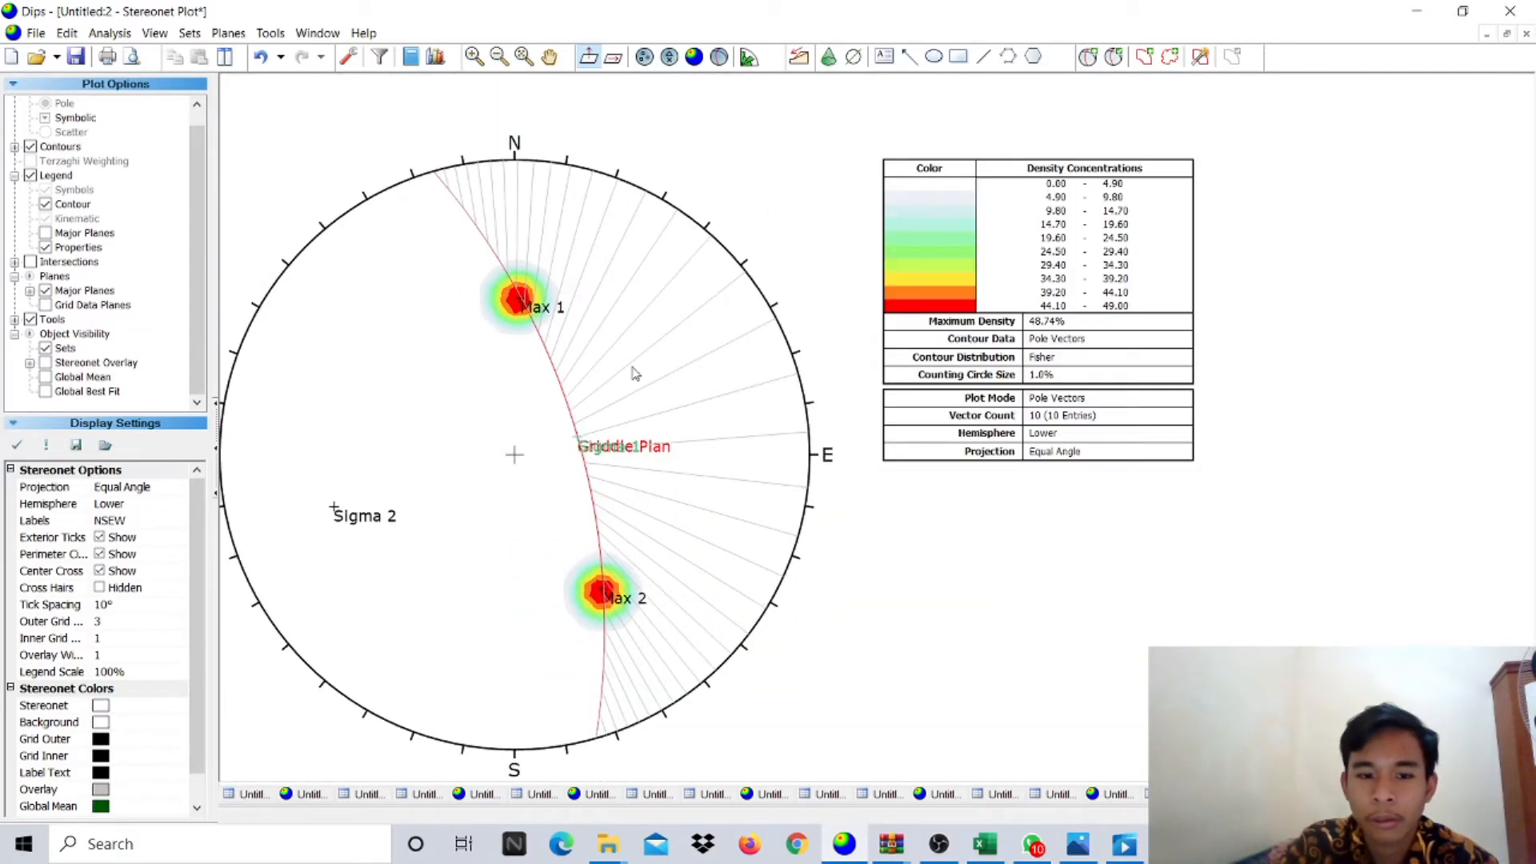
{"action": "left_click", "coordinate": [1094, 61]}
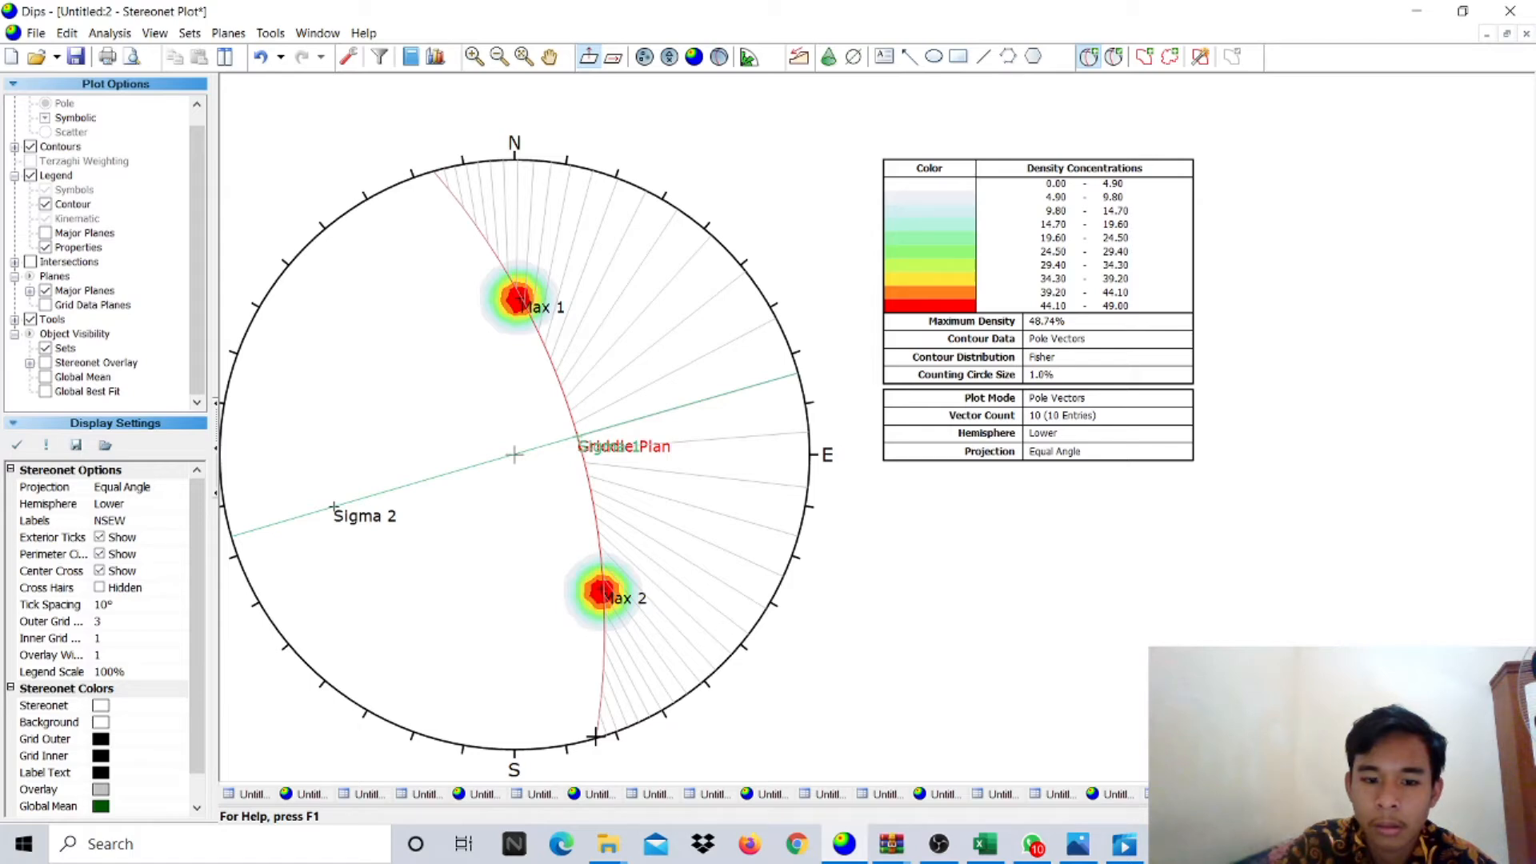
{"action": "left_click", "coordinate": [596, 734]}
{"action": "left_click", "coordinate": [822, 340]}
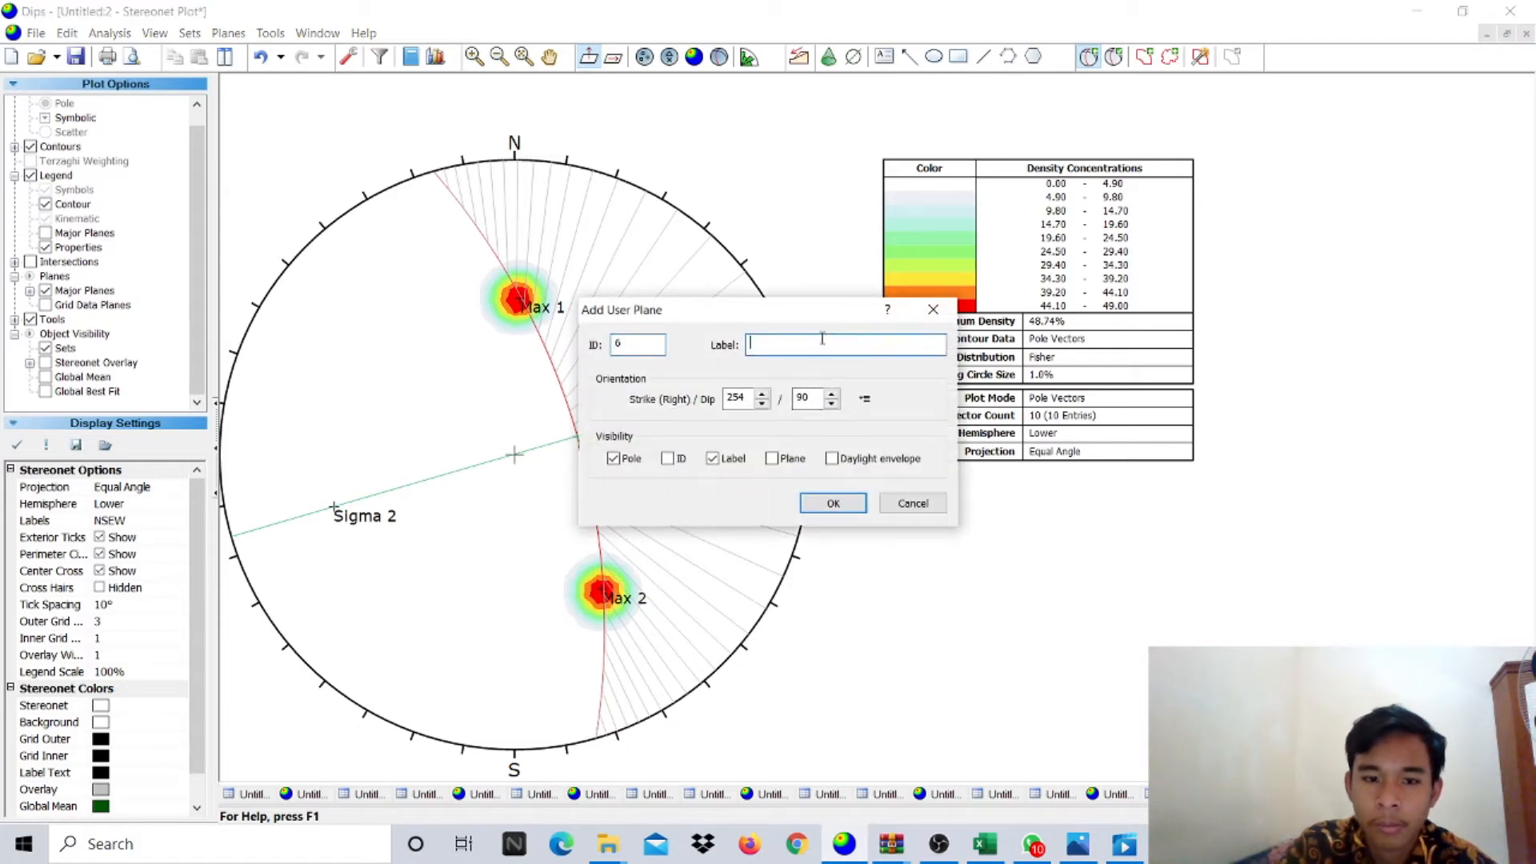
{"action": "type", "text": "Sigma 3"}
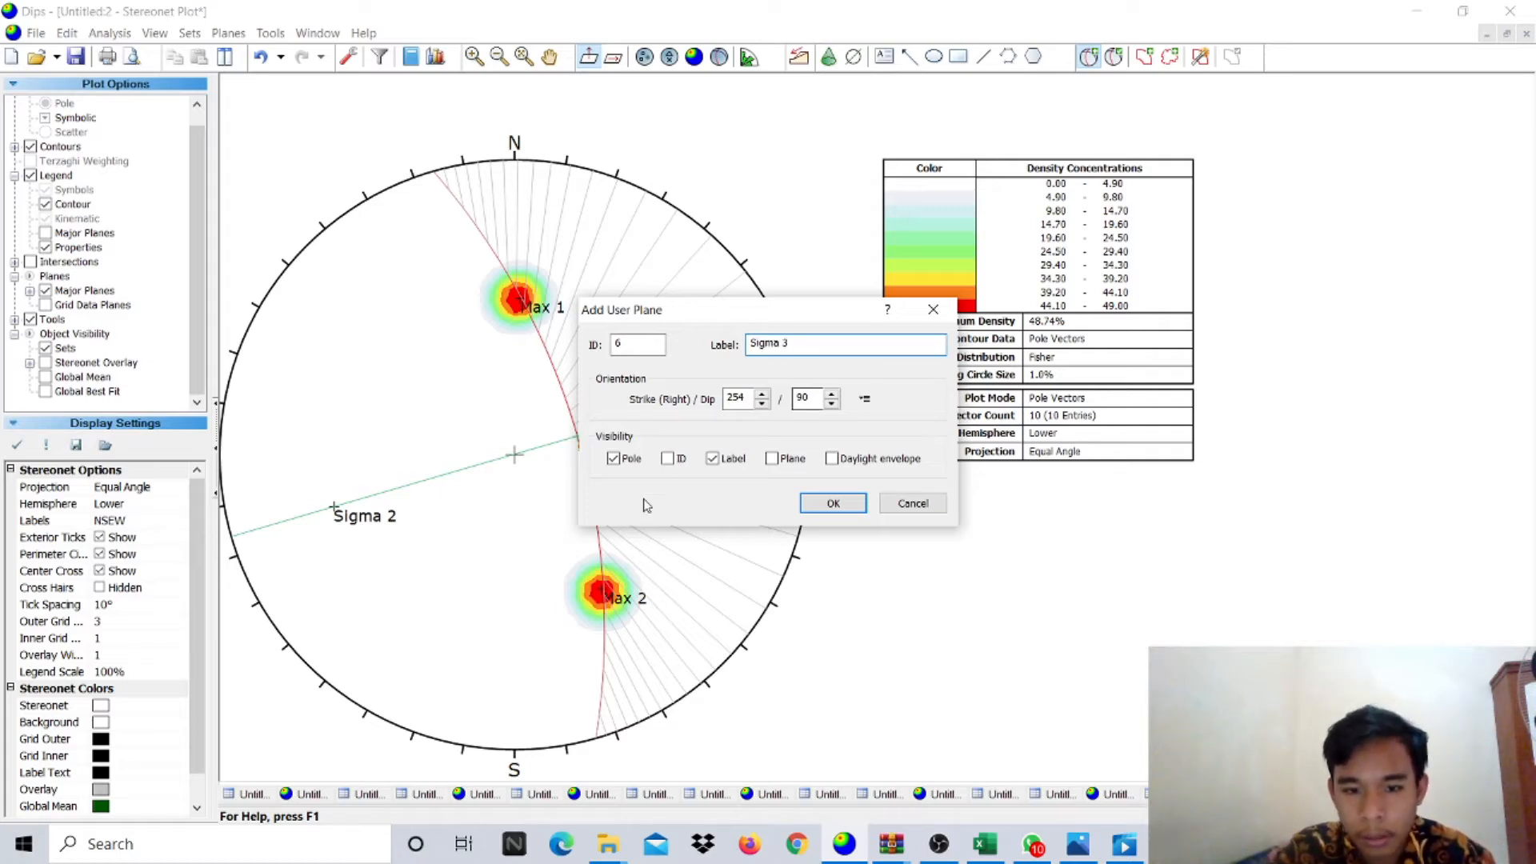
{"action": "left_click", "coordinate": [821, 506]}
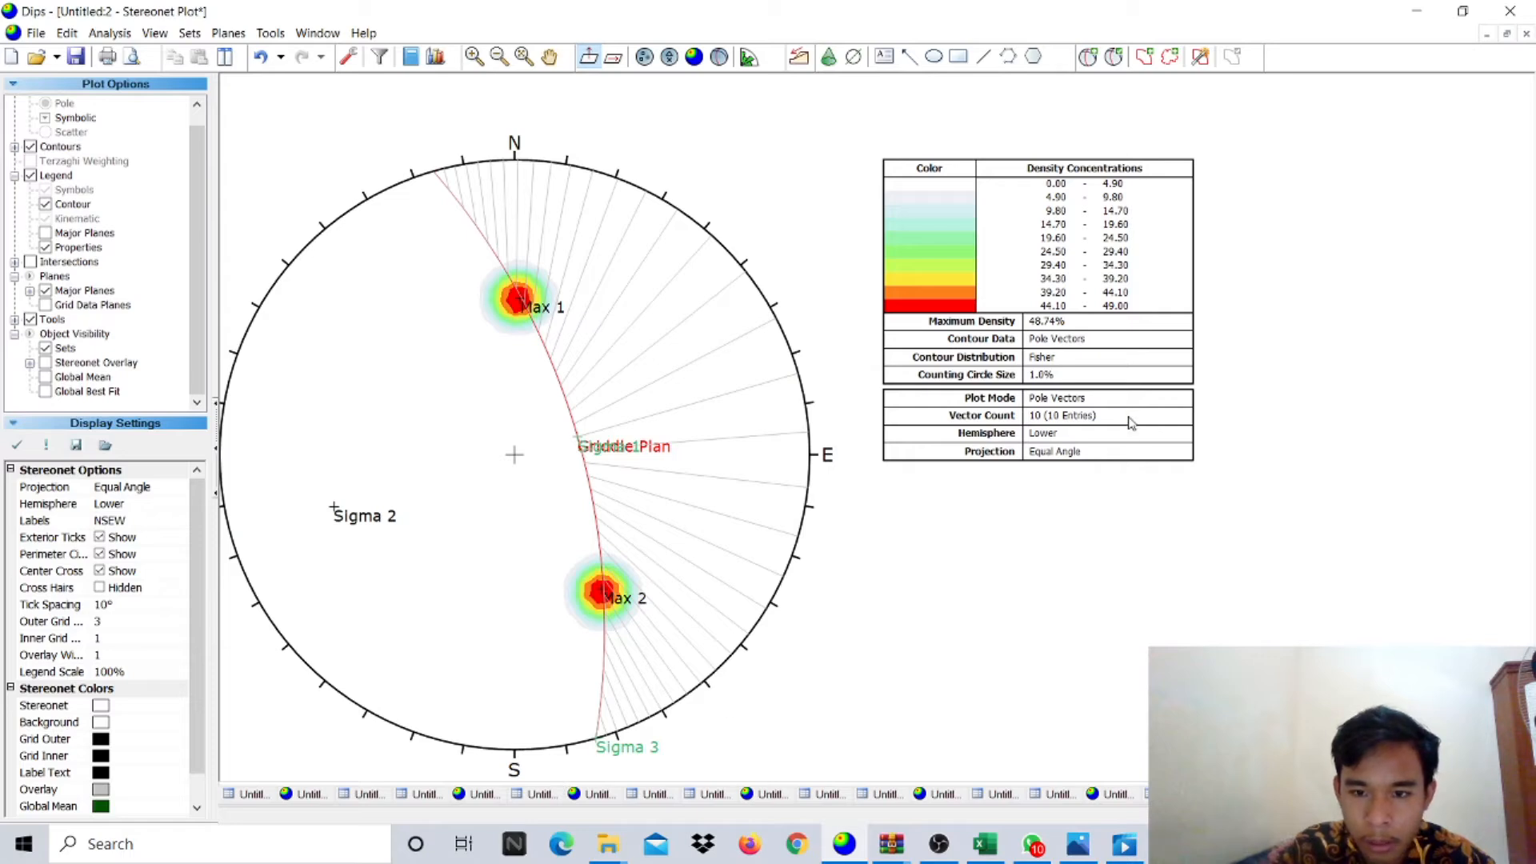
- Add the major user planes to the legend and list their orientations as trend/plunge
{"action": "left_click", "coordinate": [58, 177]}
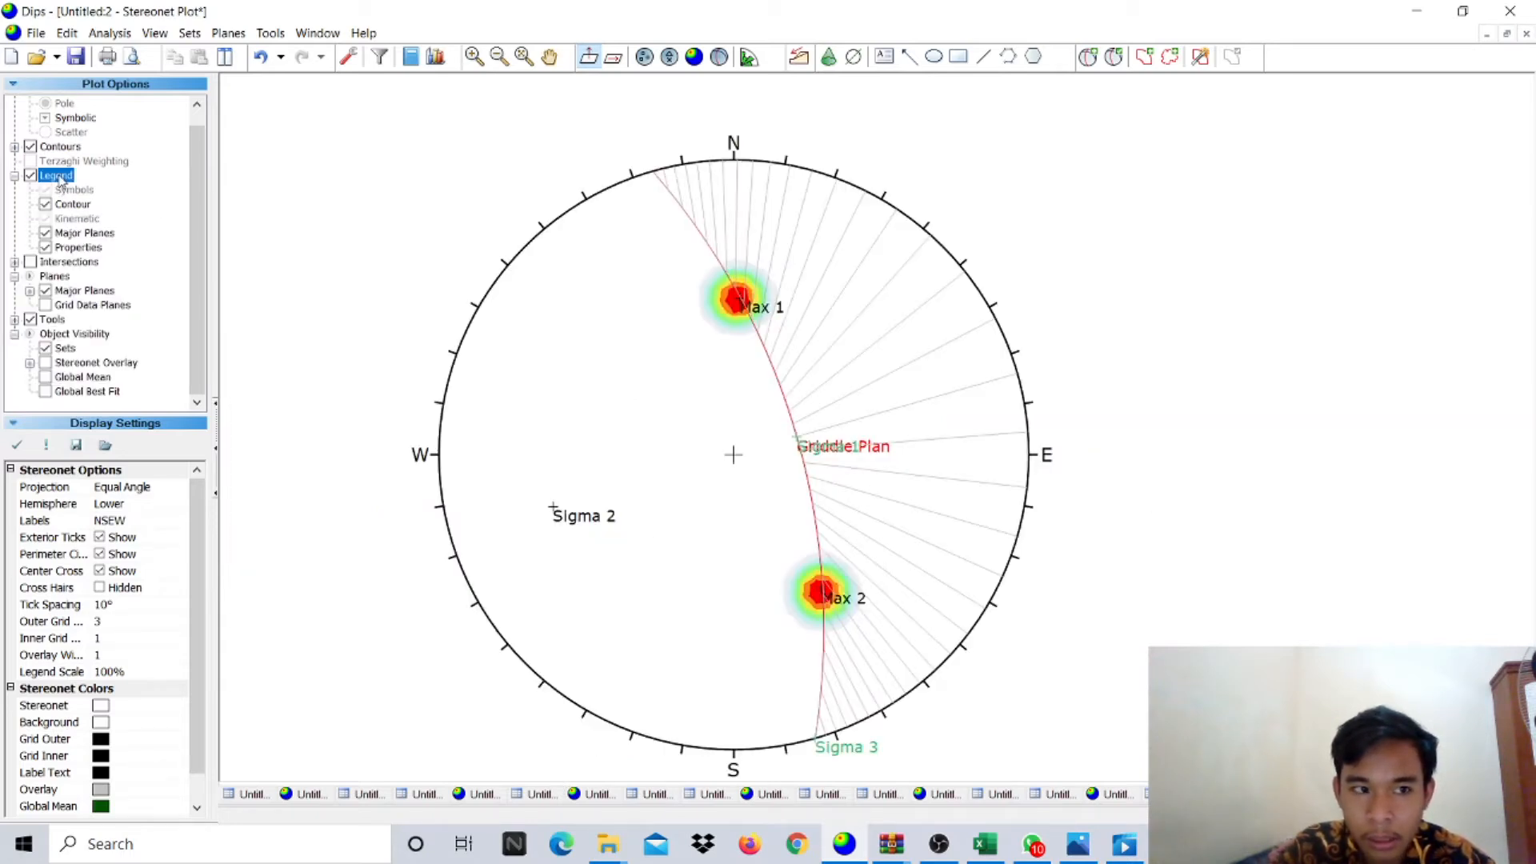
{"action": "left_click", "coordinate": [1360, 816]}
{"action": "left_click", "coordinate": [1360, 816]}
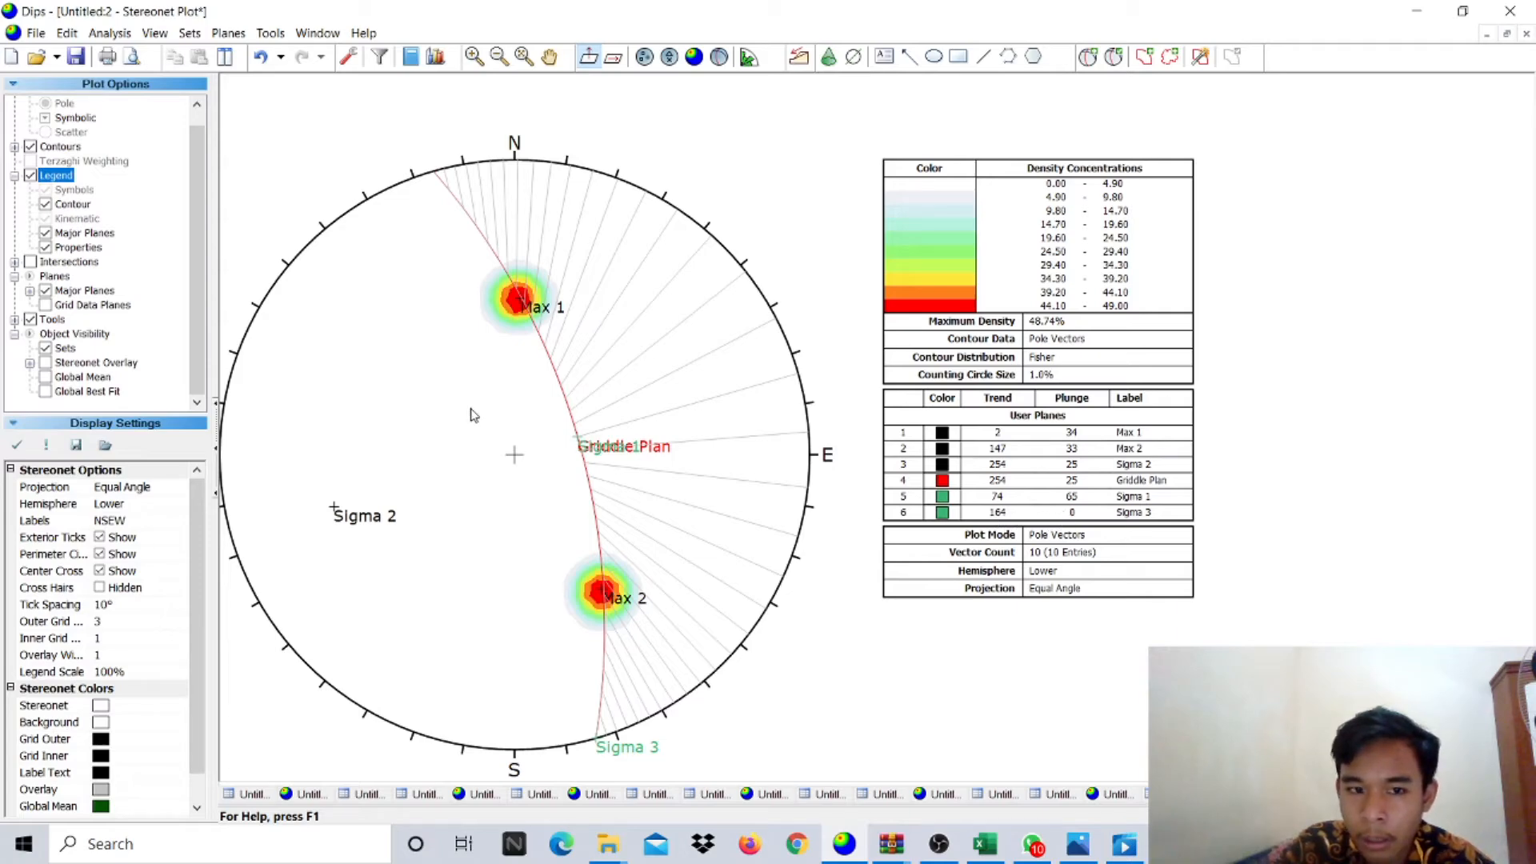
- Return to Dips and start a new empty project
{"action": "left_click", "coordinate": [951, 854]}
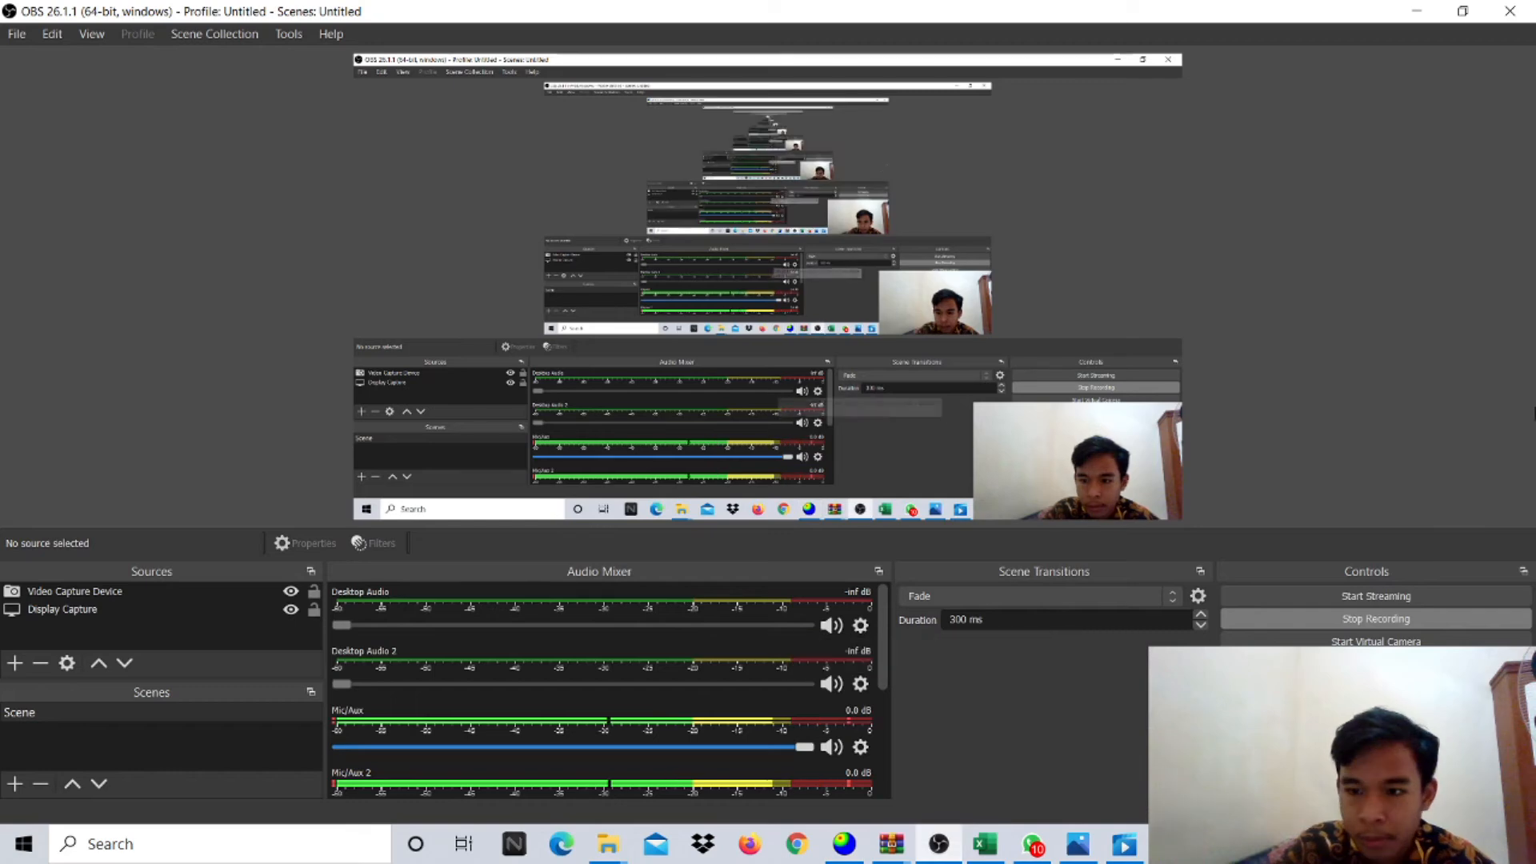
{"action": "left_click", "coordinate": [846, 848]}
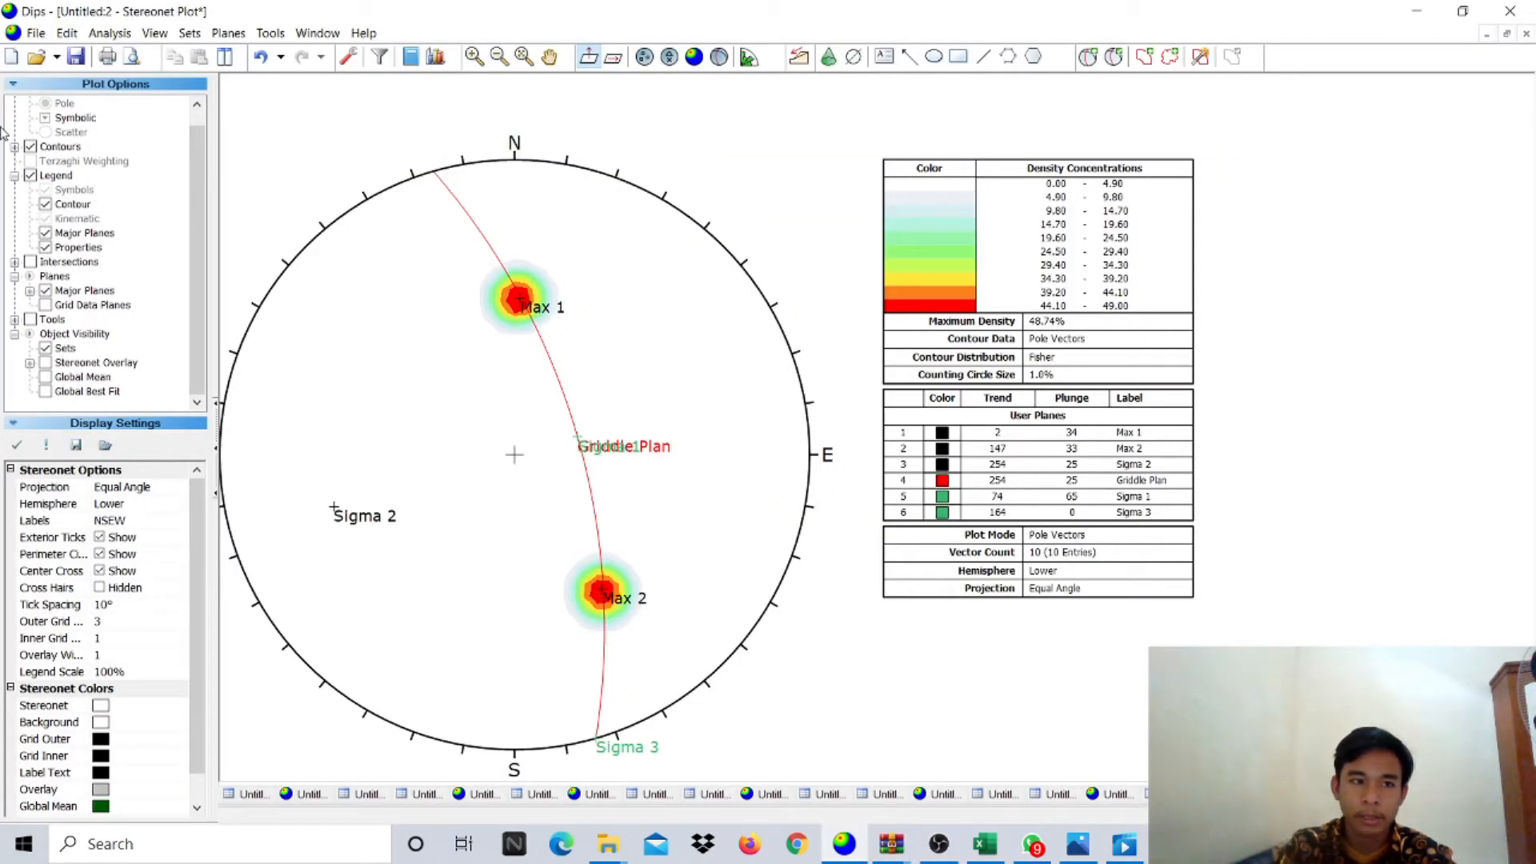
{"action": "left_click", "coordinate": [40, 34]}
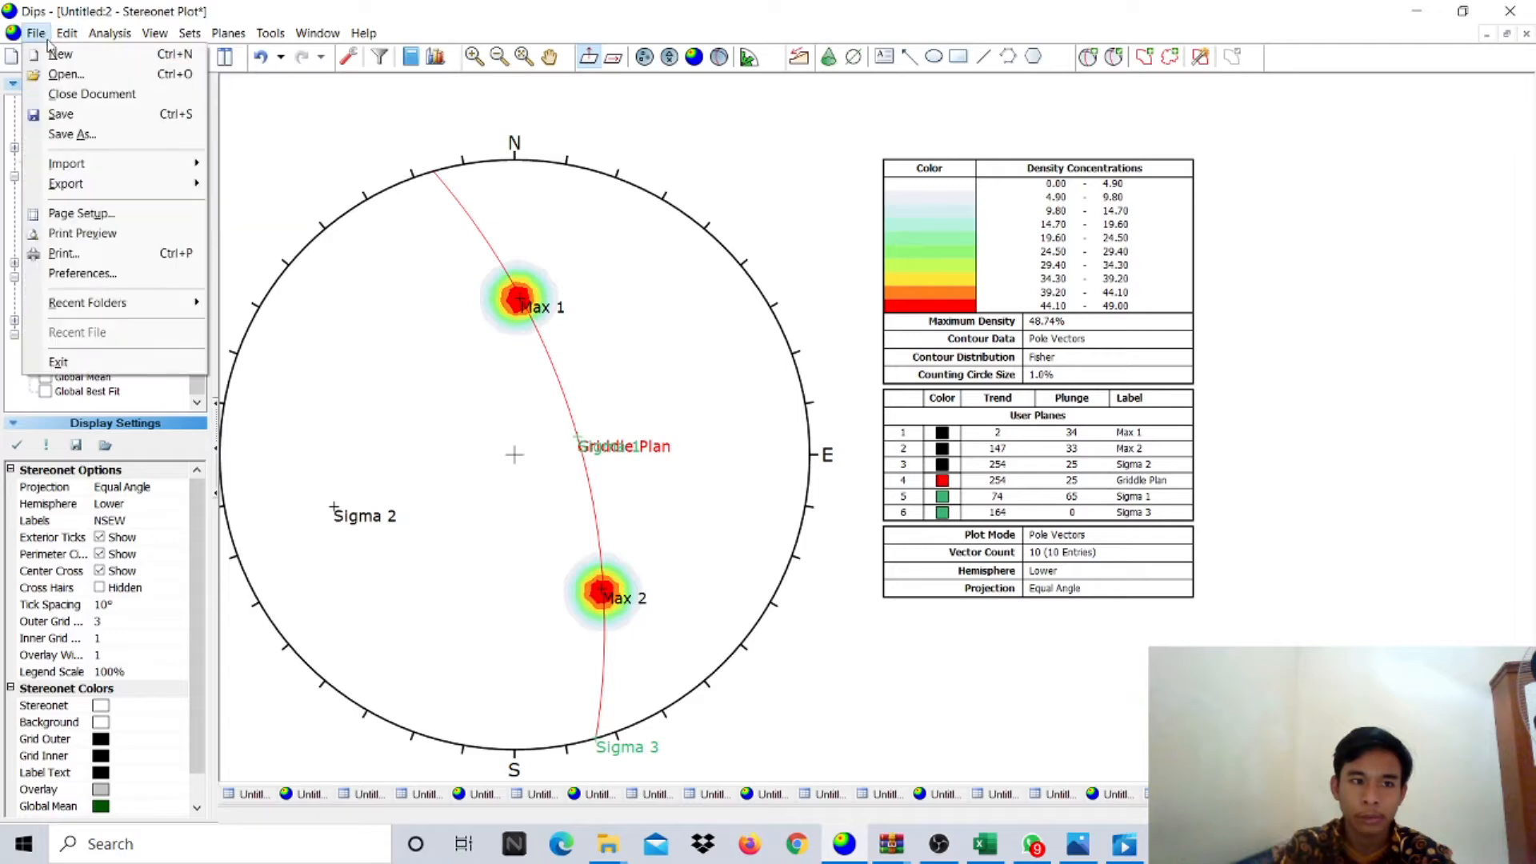
{"action": "left_click", "coordinate": [55, 53]}
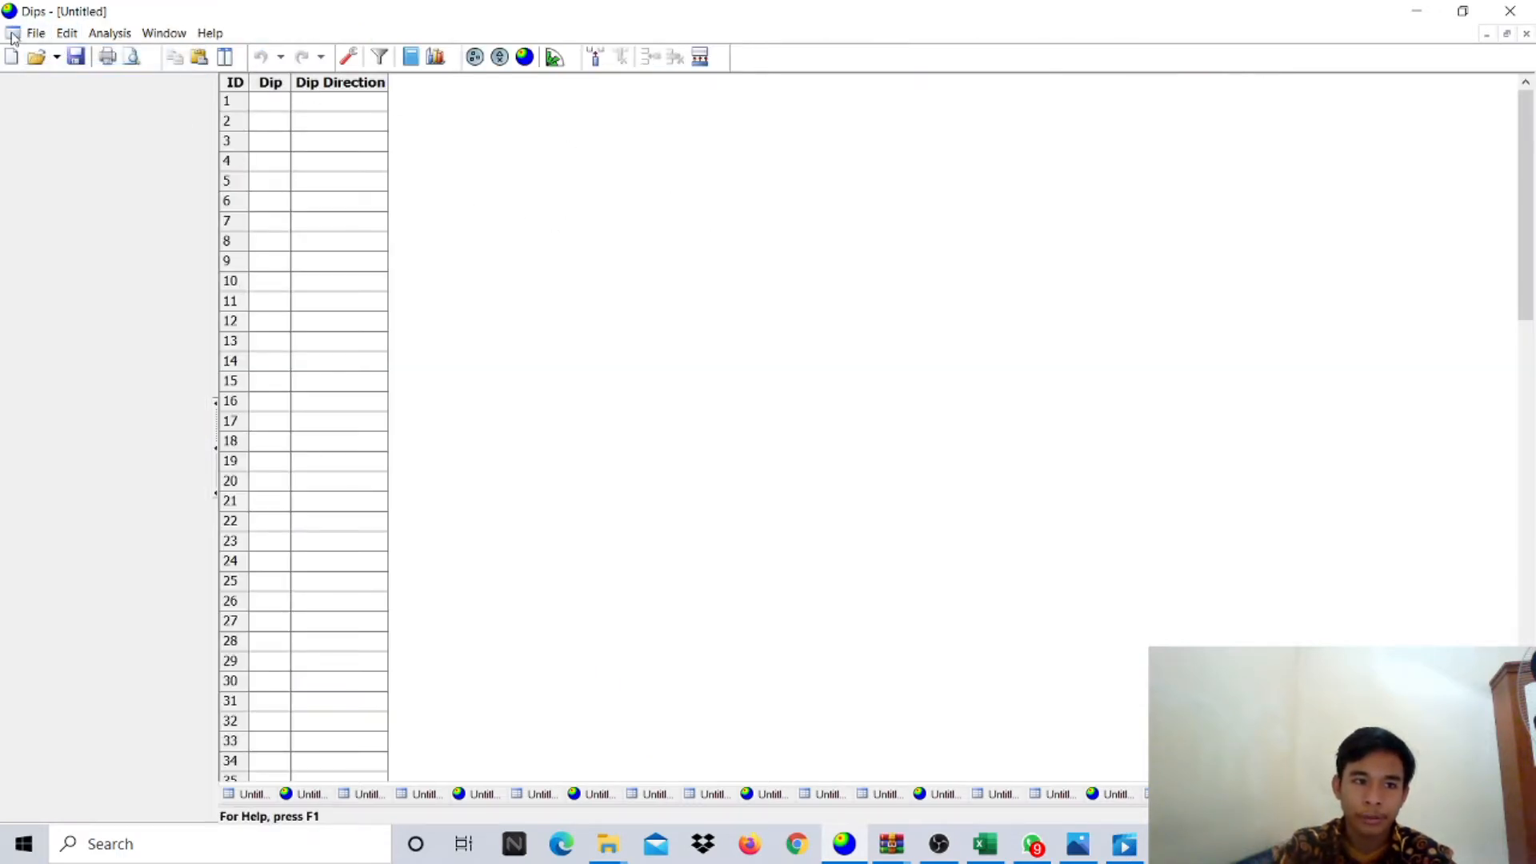
- Set the project orientation format to Strike (Right) / Dip and open a stereonet plot
{"action": "left_click", "coordinate": [353, 59]}
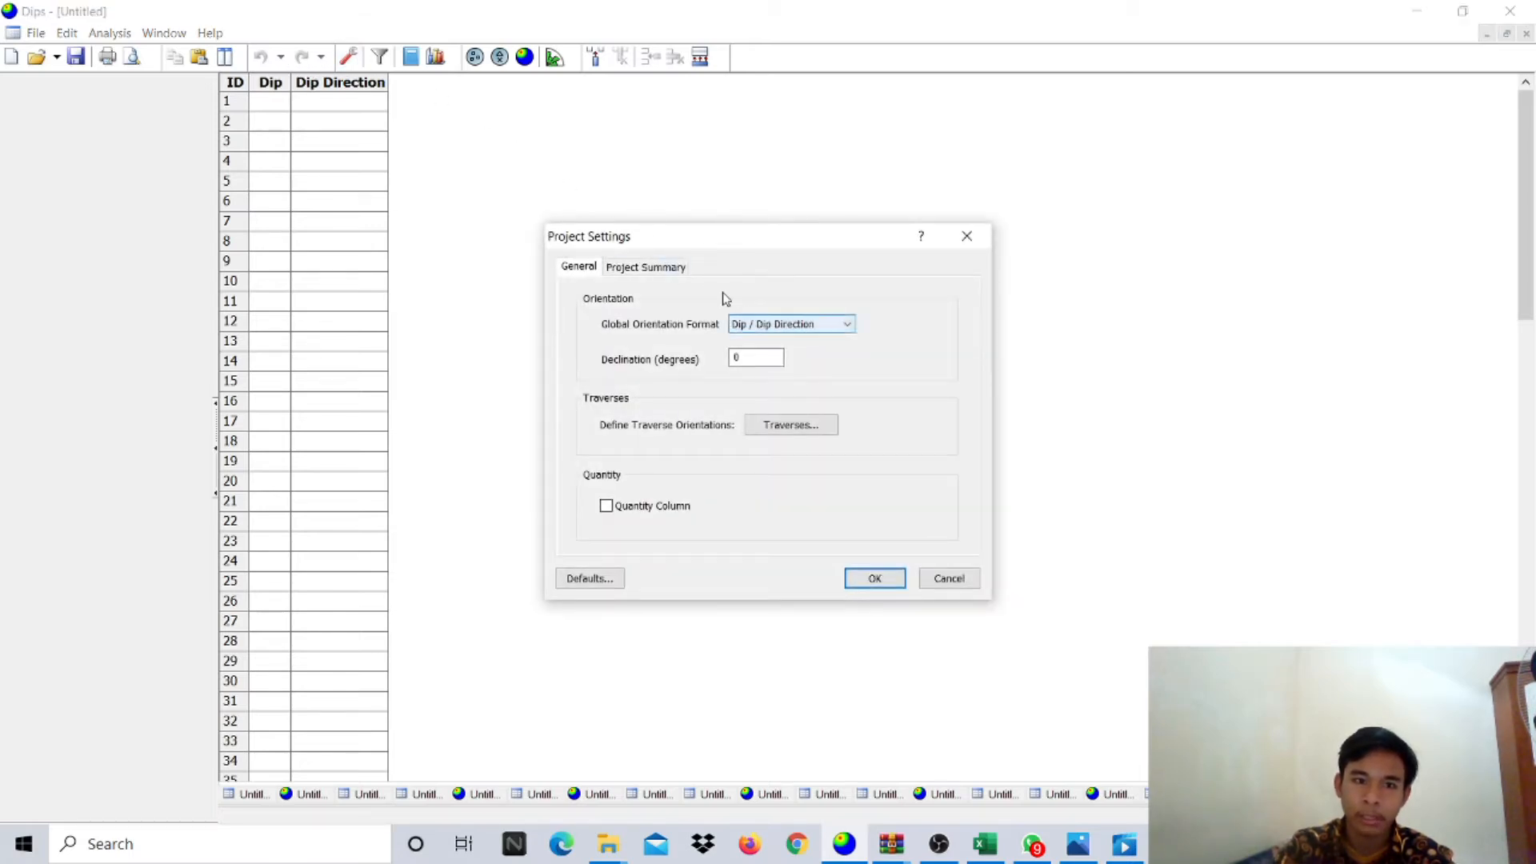
{"action": "left_click", "coordinate": [773, 326]}
{"action": "left_click", "coordinate": [773, 353]}
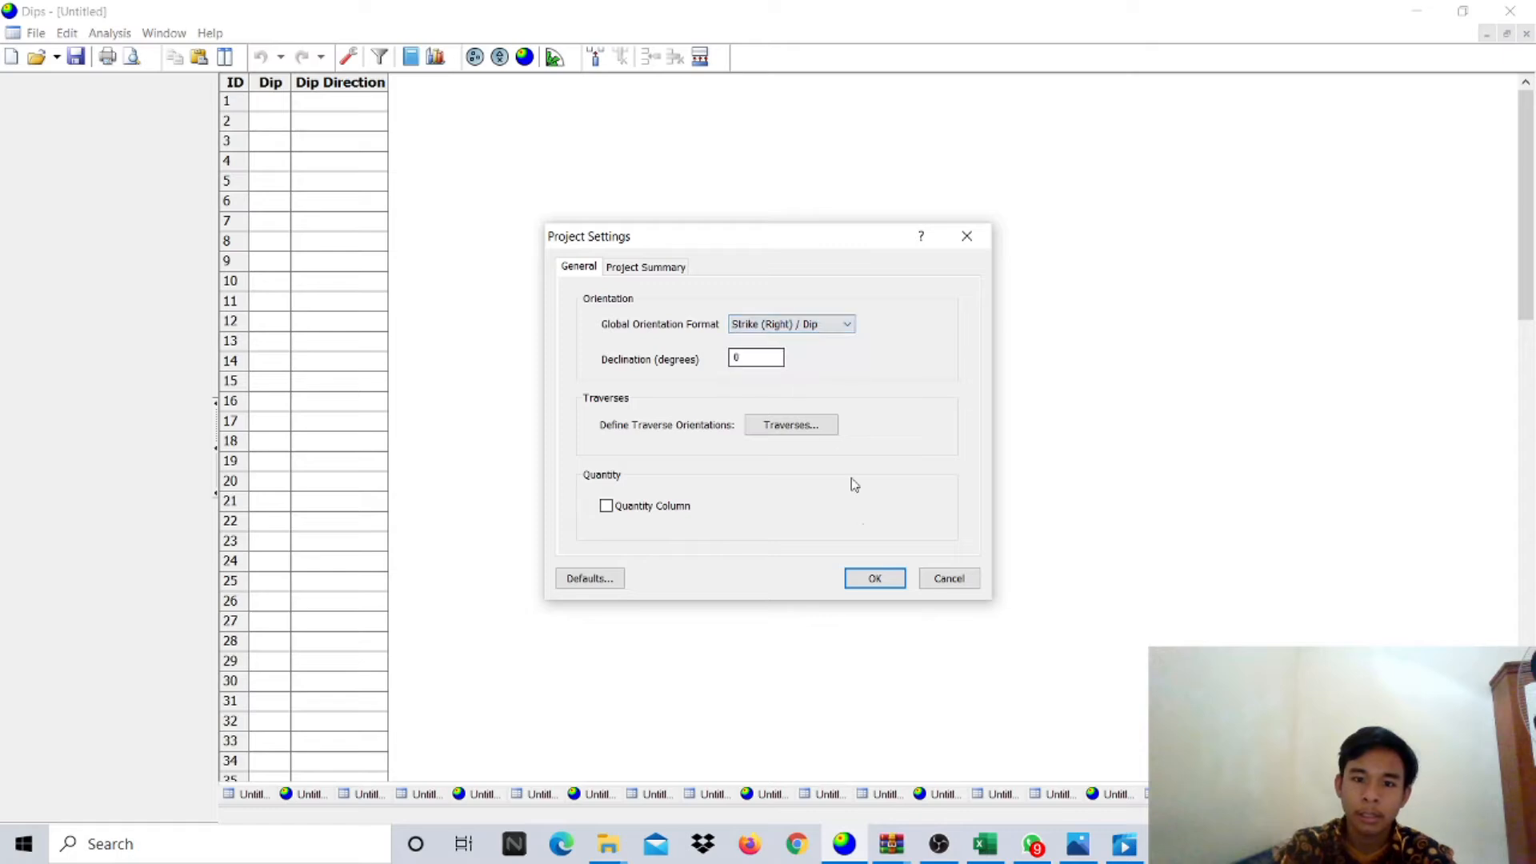
{"action": "left_click", "coordinate": [874, 579]}
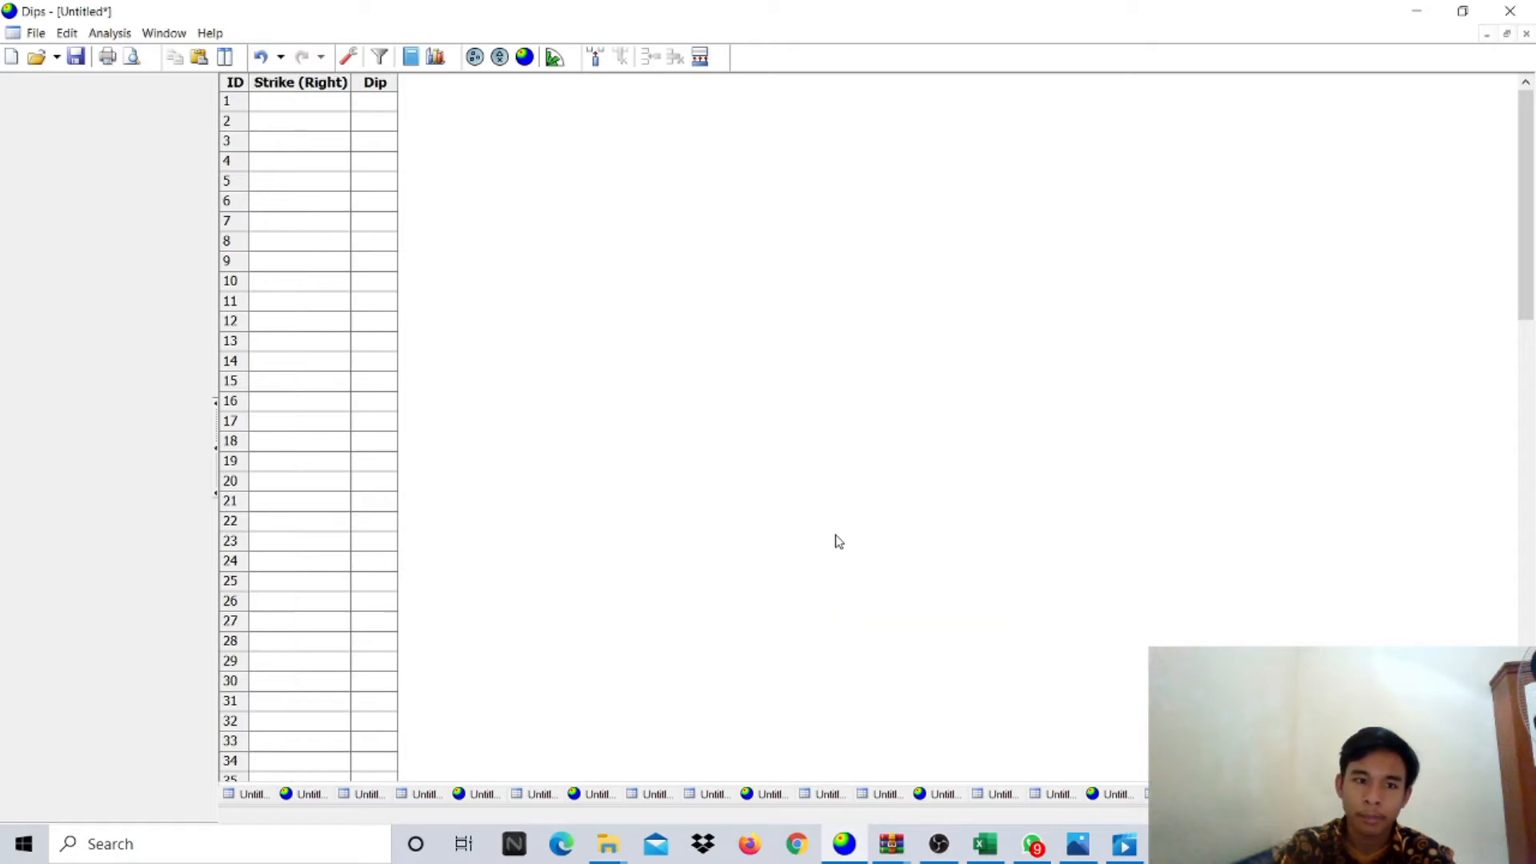
{"action": "left_click", "coordinate": [524, 56]}
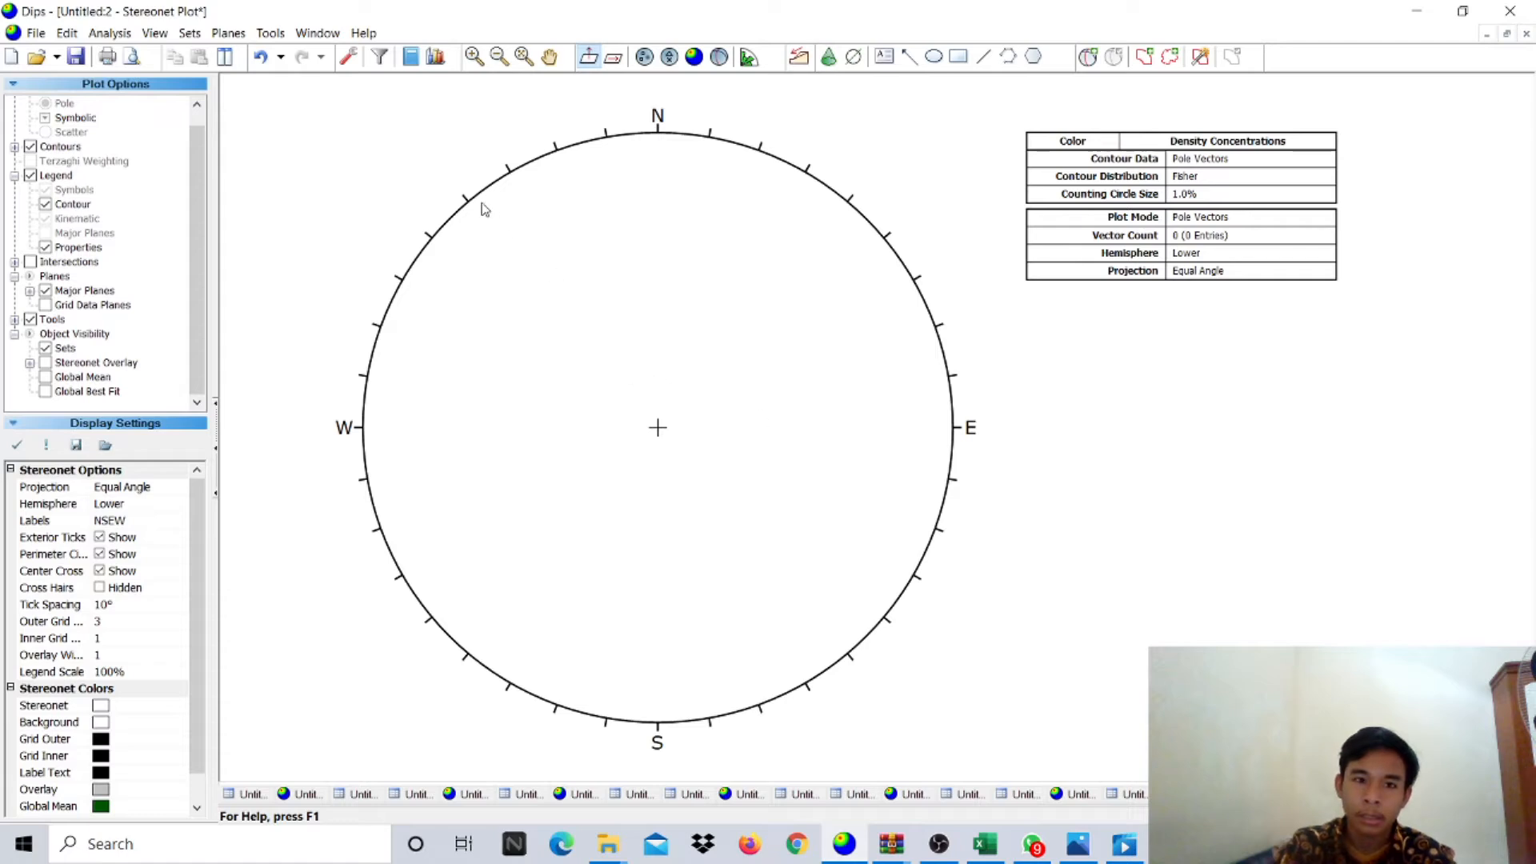
- Look up the striation value N 246 E in cell B5 of the data workbook
{"action": "left_click", "coordinate": [271, 33]}
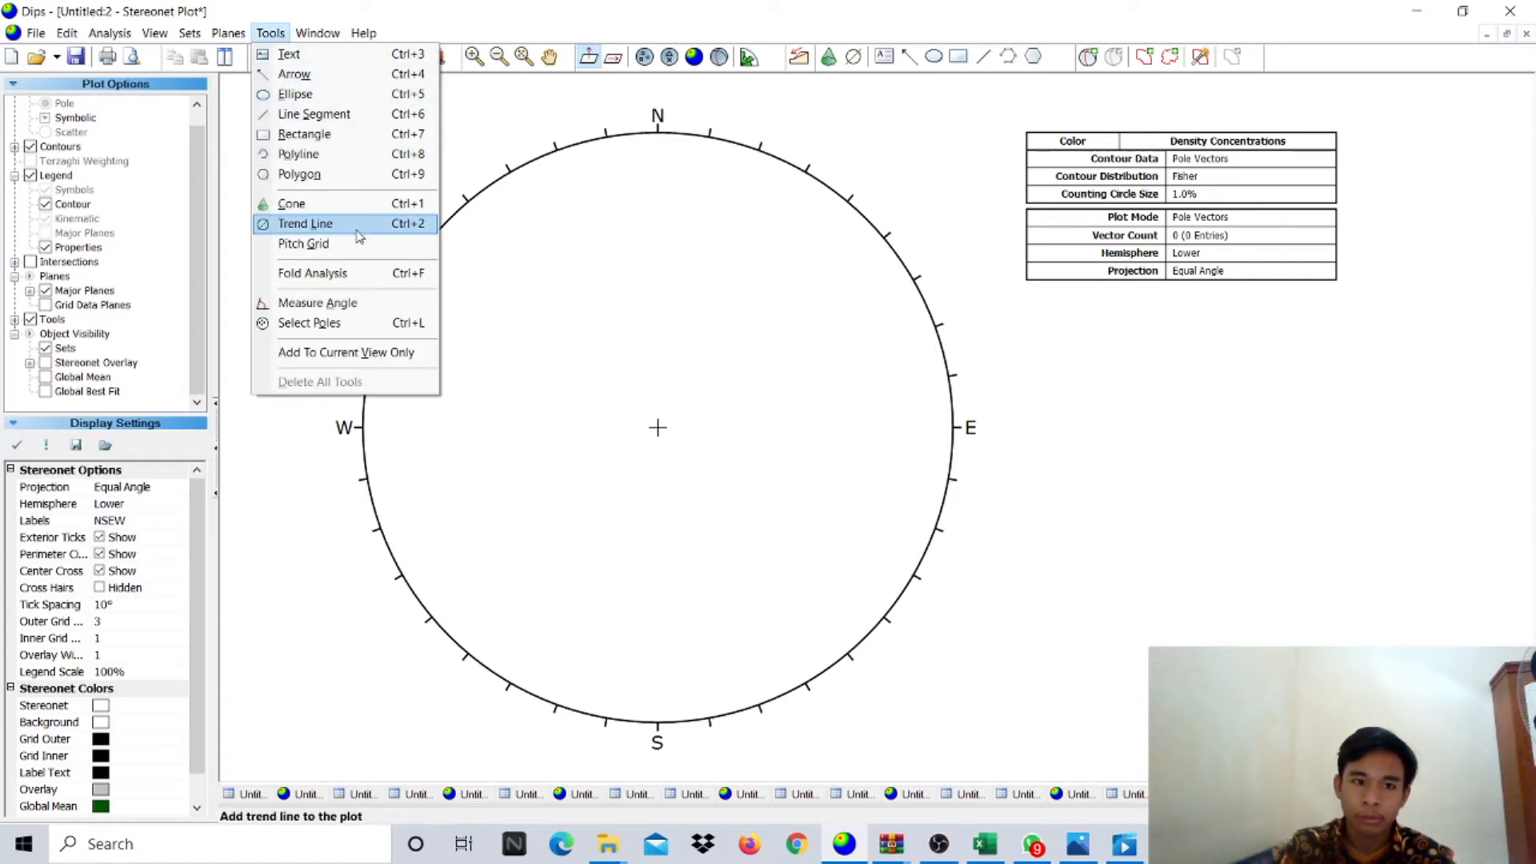
{"action": "left_click", "coordinate": [349, 232]}
{"action": "left_click", "coordinate": [985, 844]}
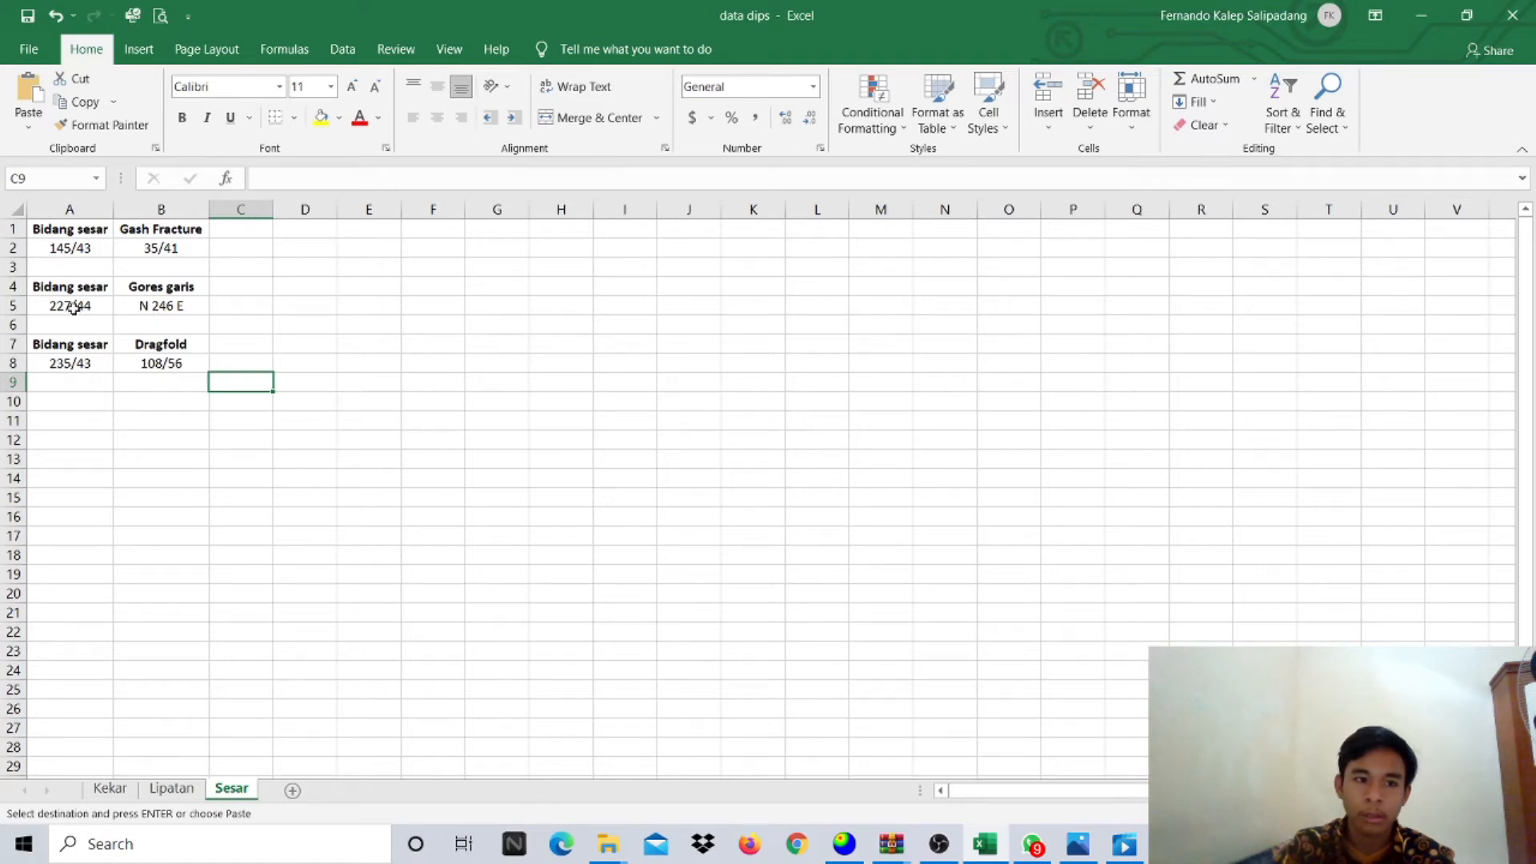
{"action": "left_click", "coordinate": [123, 301]}
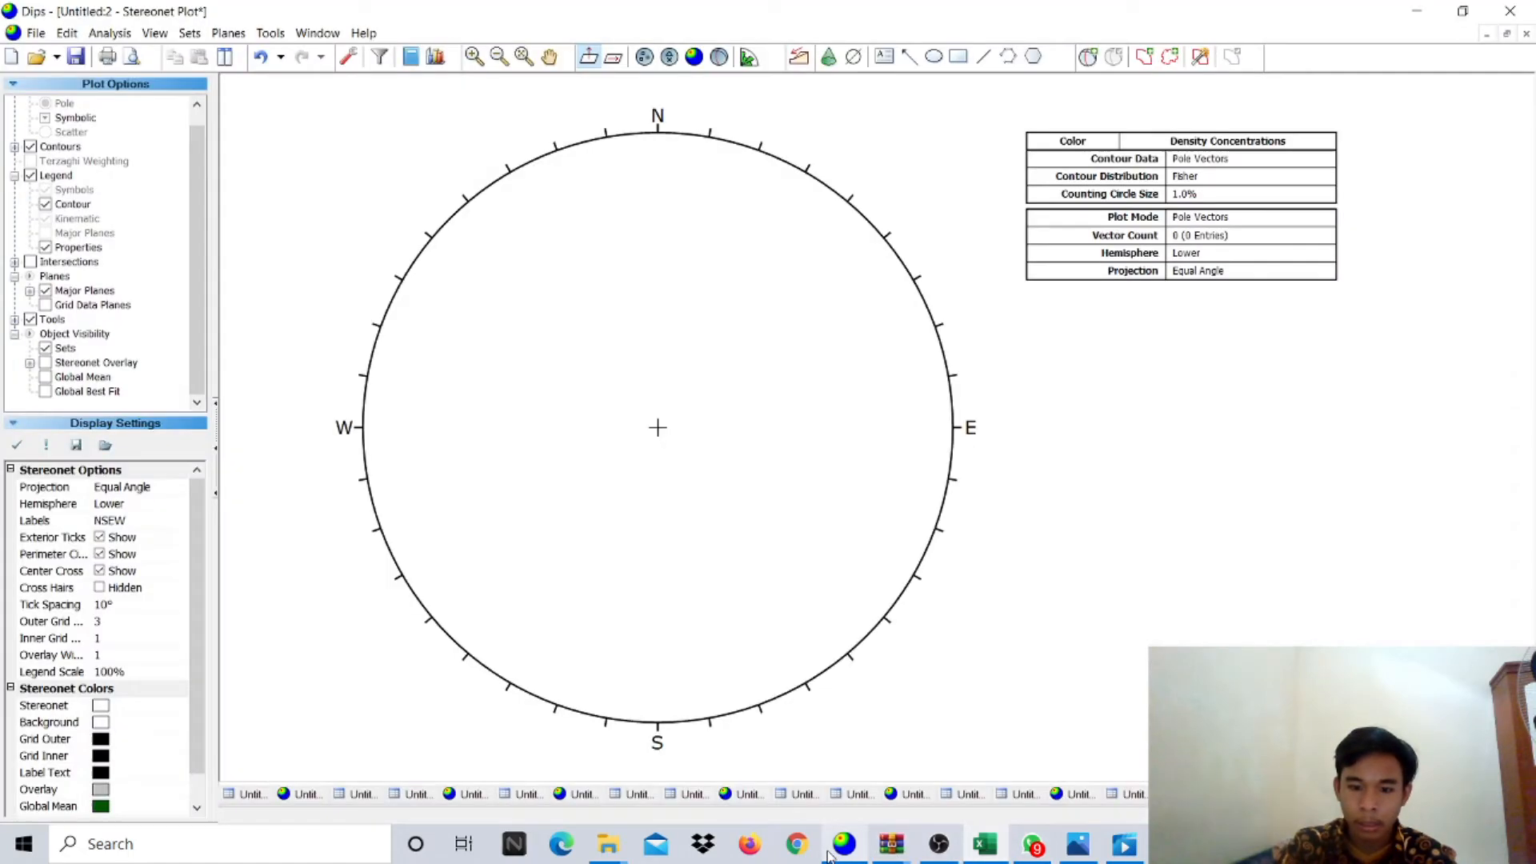
{"action": "left_click", "coordinate": [844, 844]}
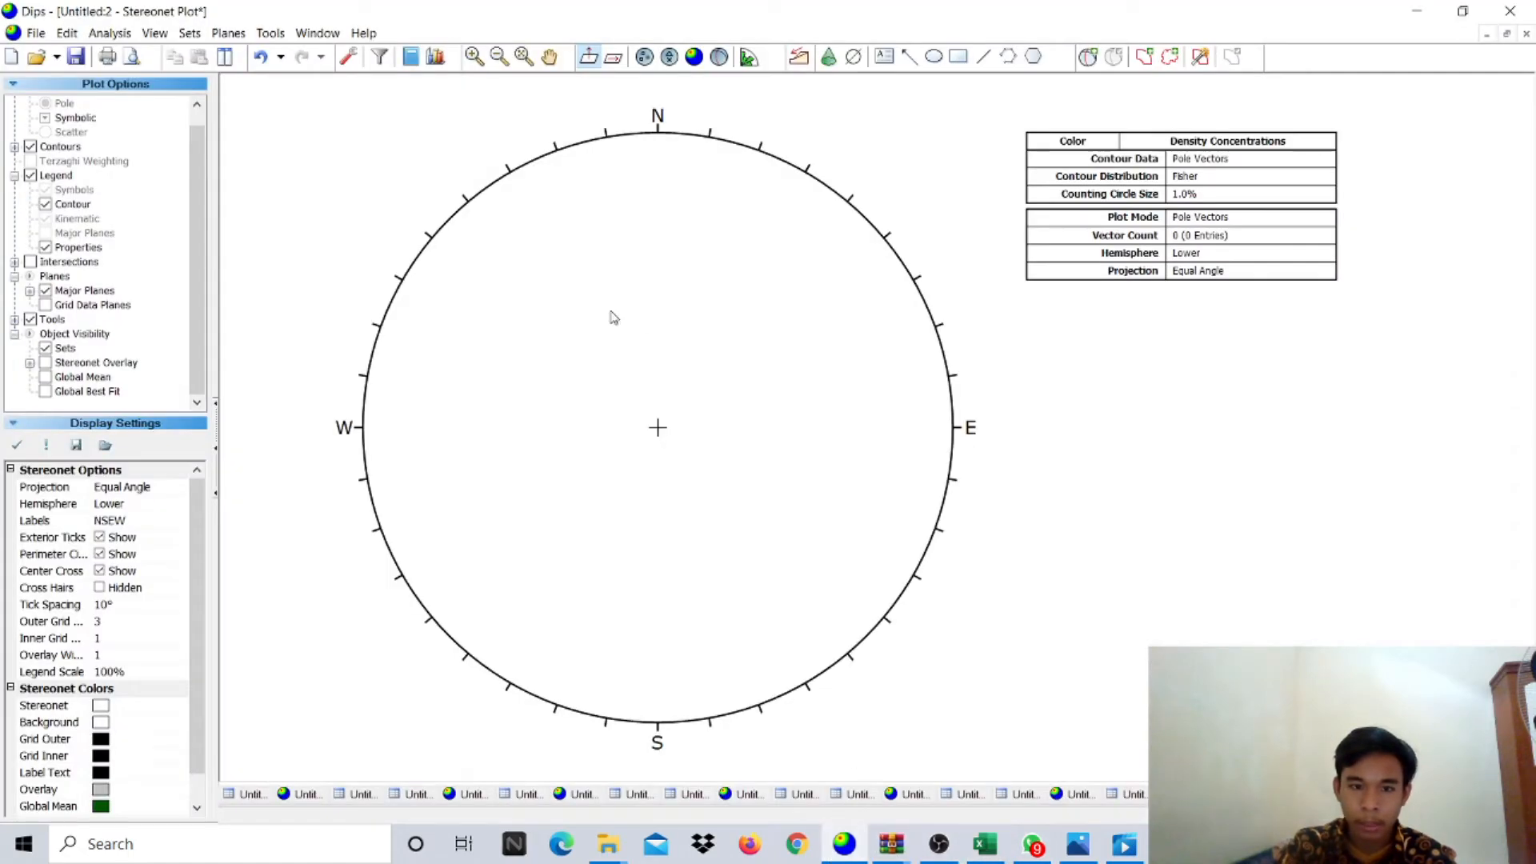
- Draw a trend line across the stereonet at 246°
{"action": "left_click", "coordinate": [271, 32]}
{"action": "left_click", "coordinate": [320, 225]}
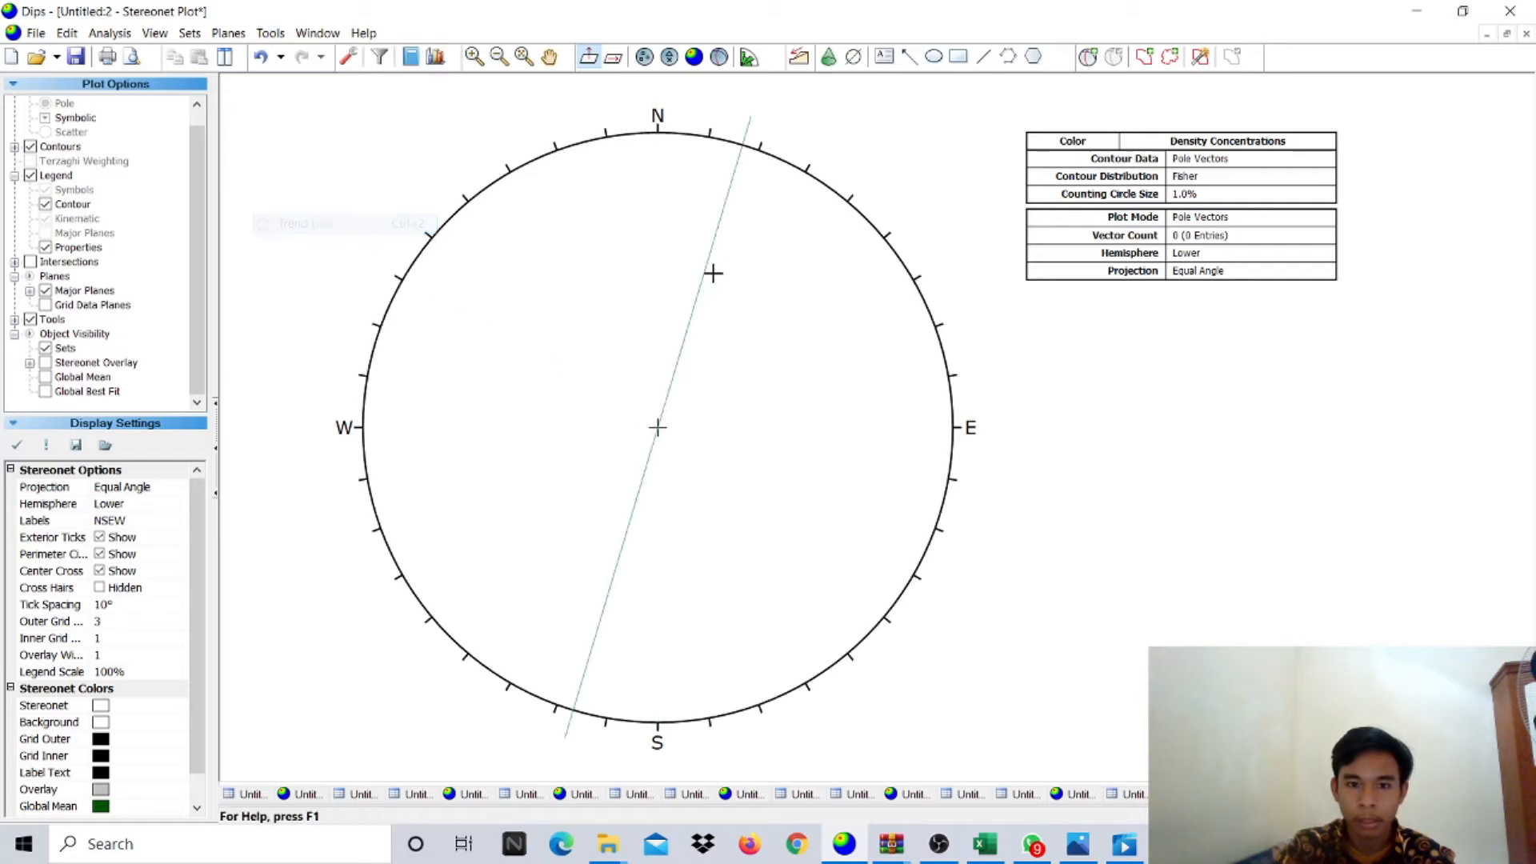
{"action": "left_click", "coordinate": [697, 333]}
{"action": "type", "text": "2"}
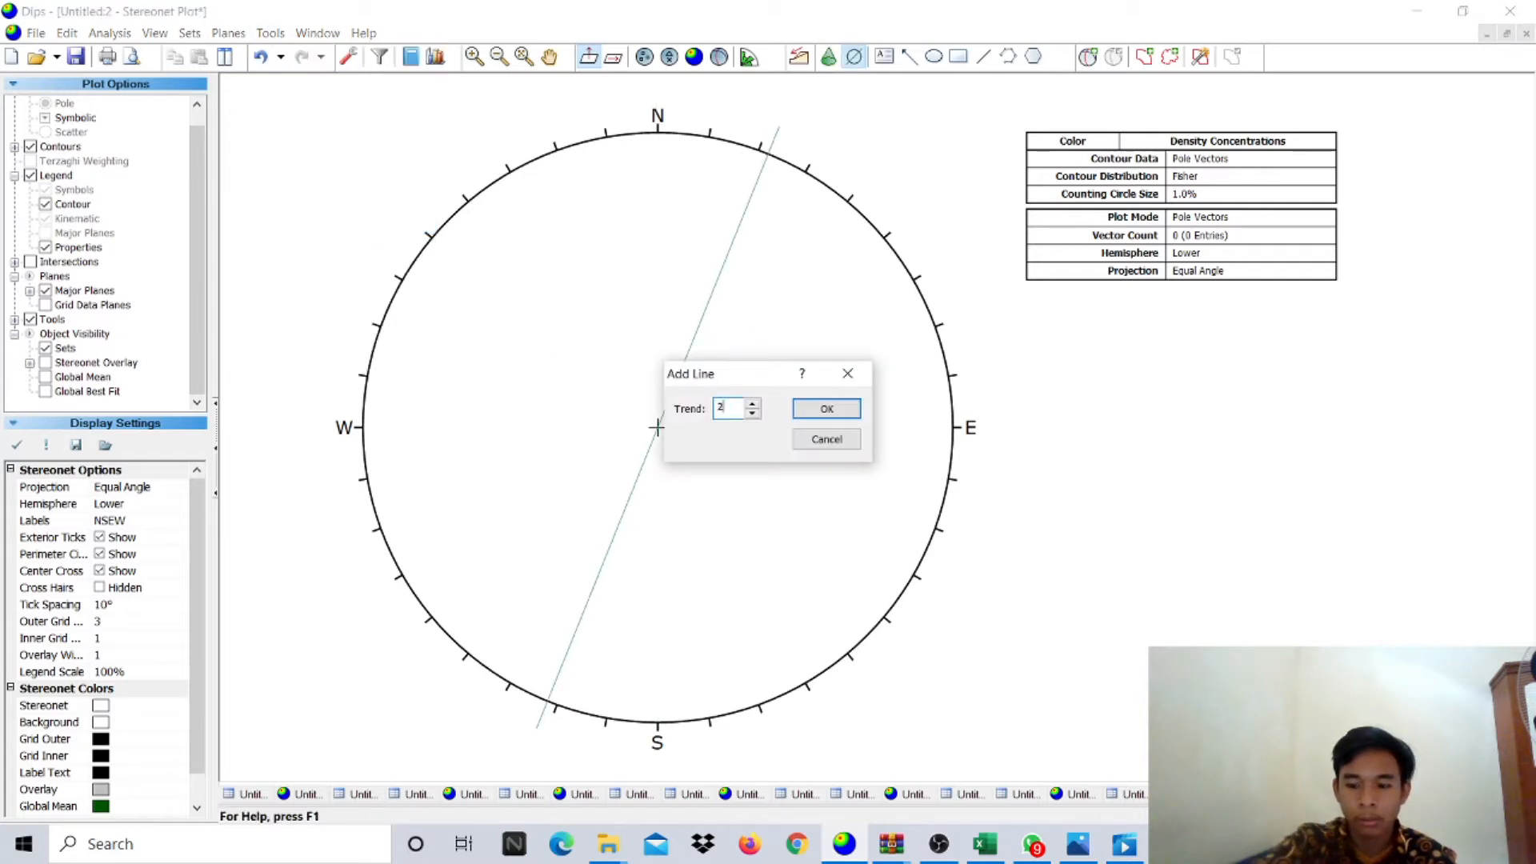
{"action": "type", "text": "46"}
{"action": "key", "text": "Return"}
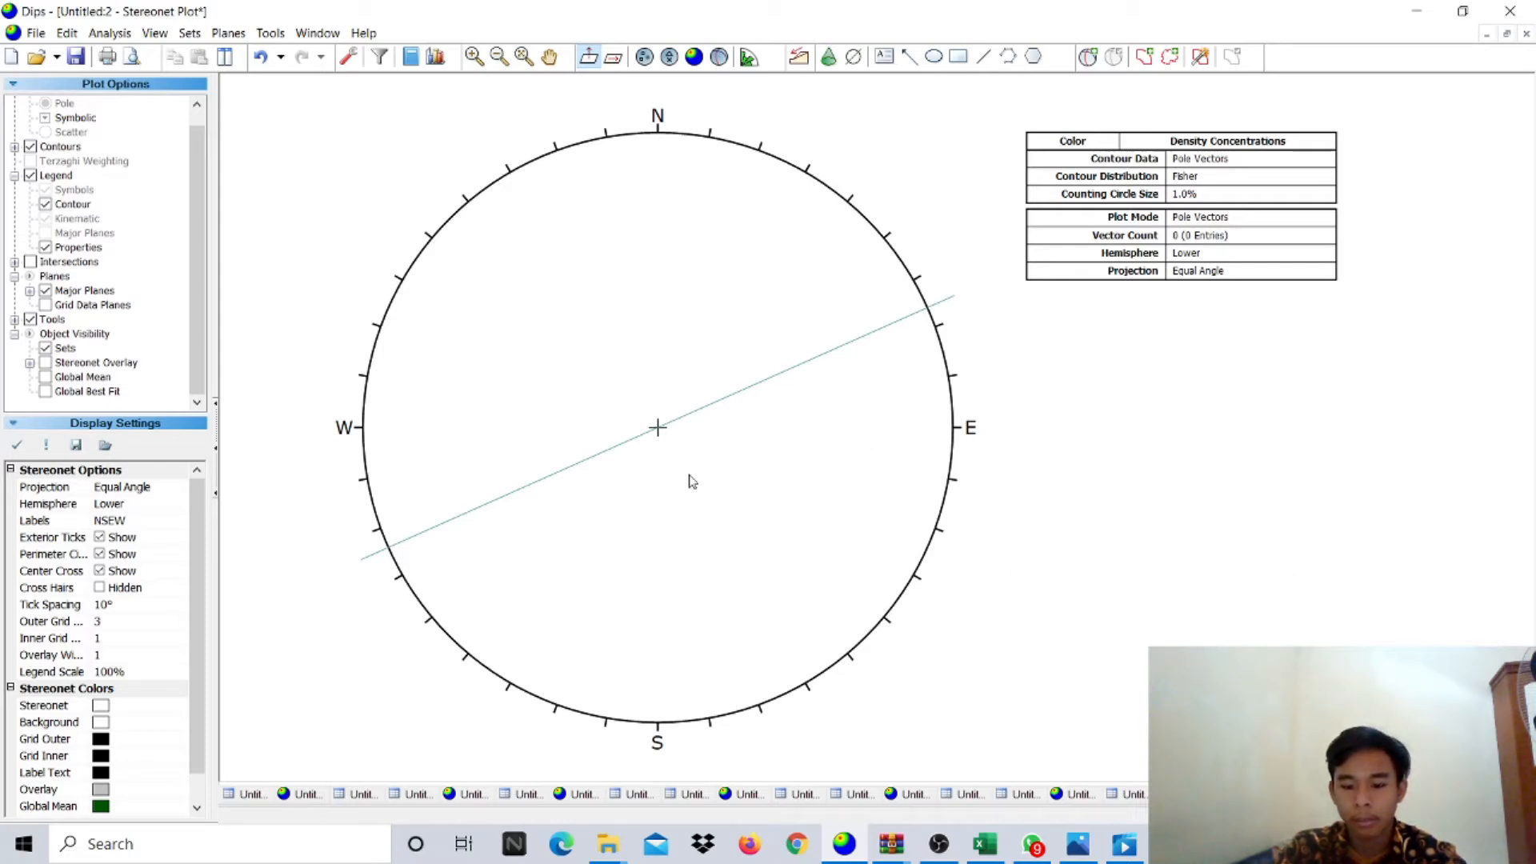
- Check the fault plane reading 227/44 in the measurements spreadsheet
{"action": "left_click", "coordinate": [1089, 58]}
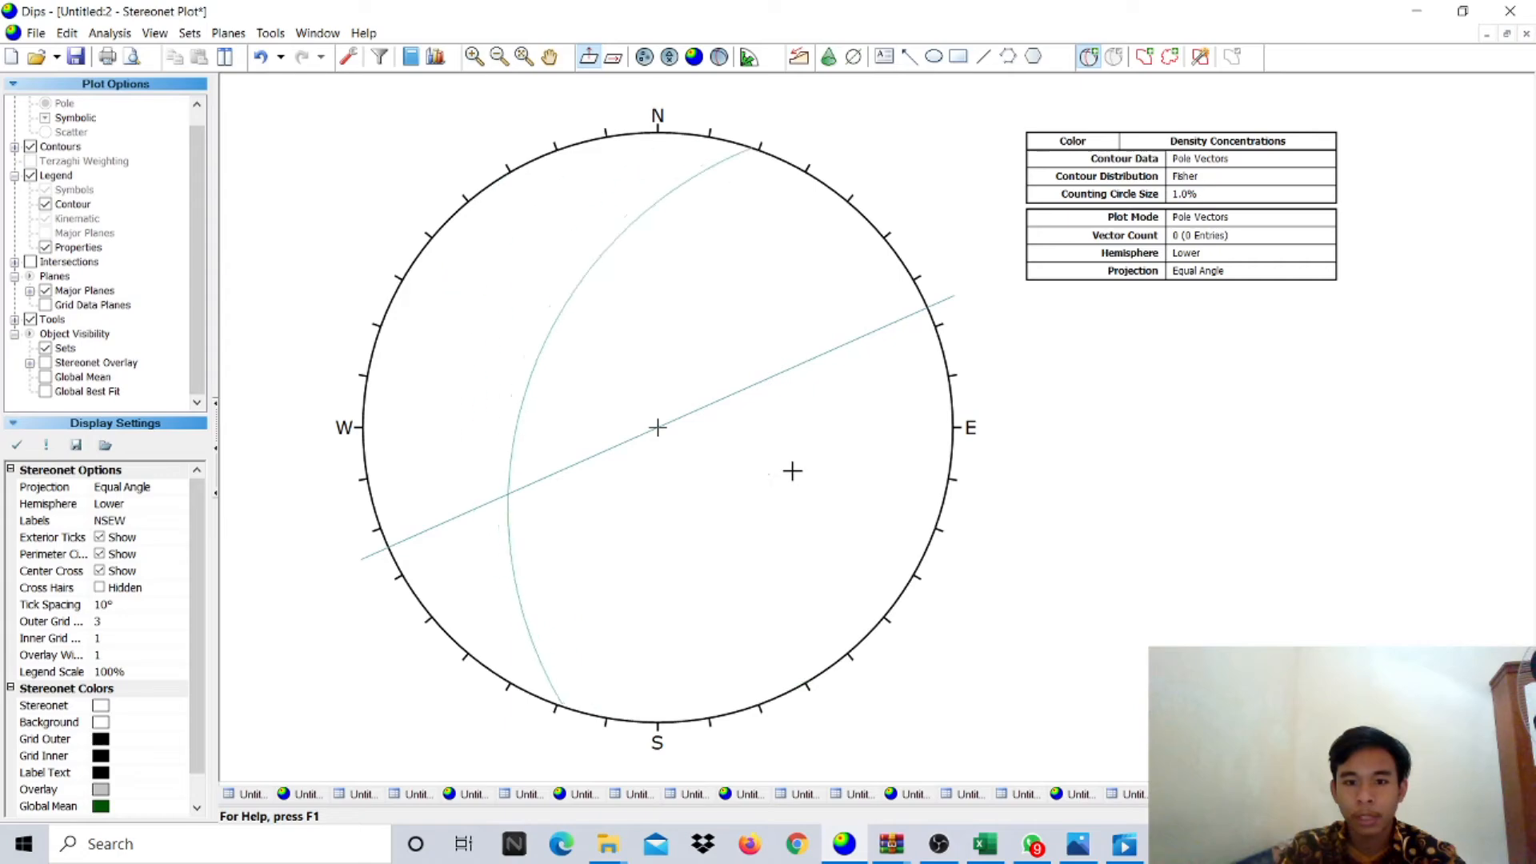
{"action": "left_click", "coordinate": [1002, 850]}
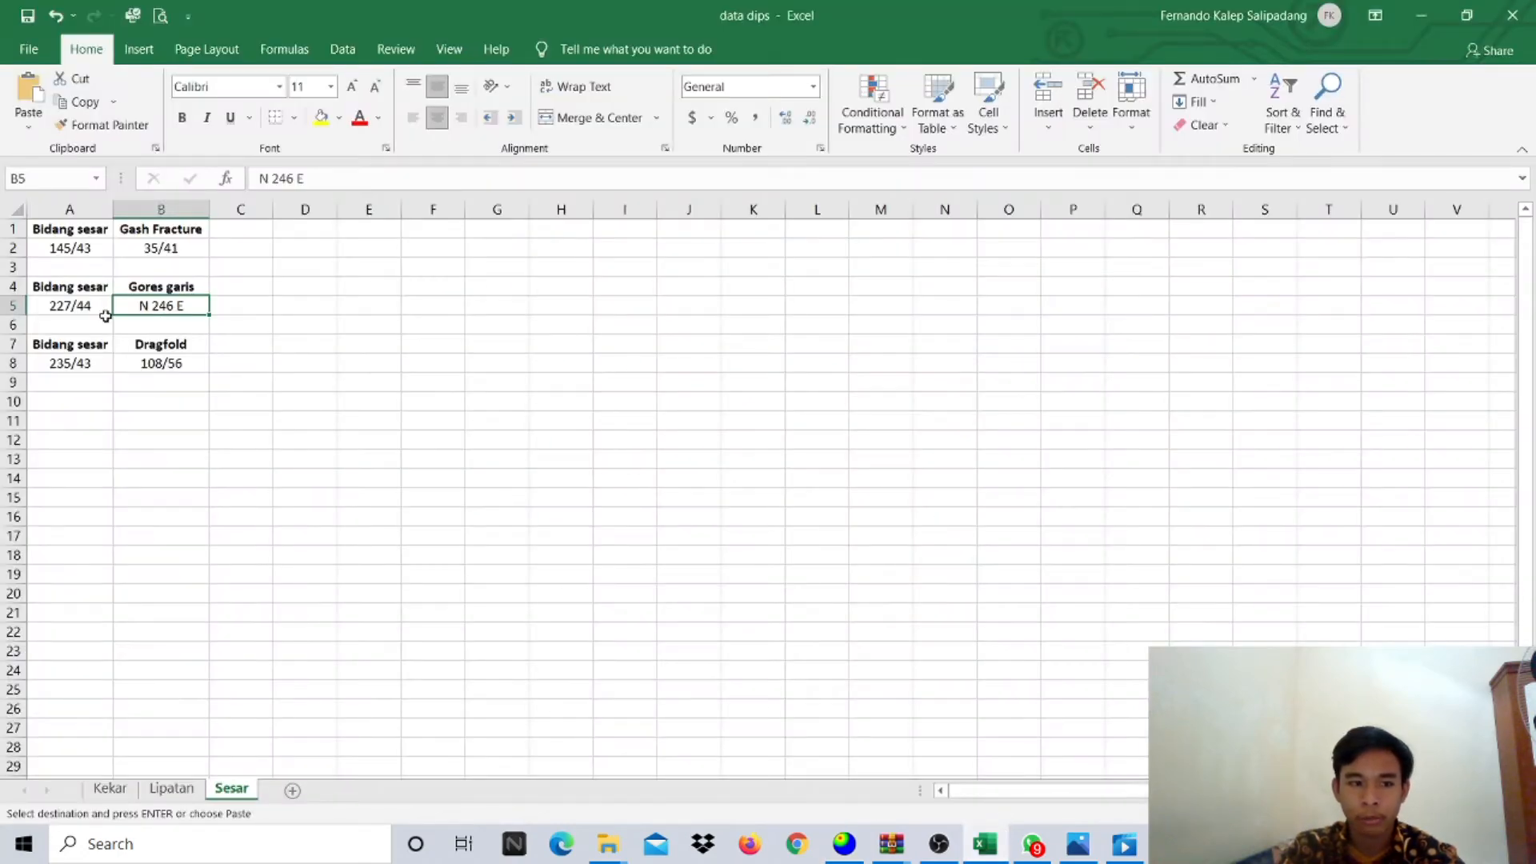
{"action": "left_click", "coordinate": [77, 312]}
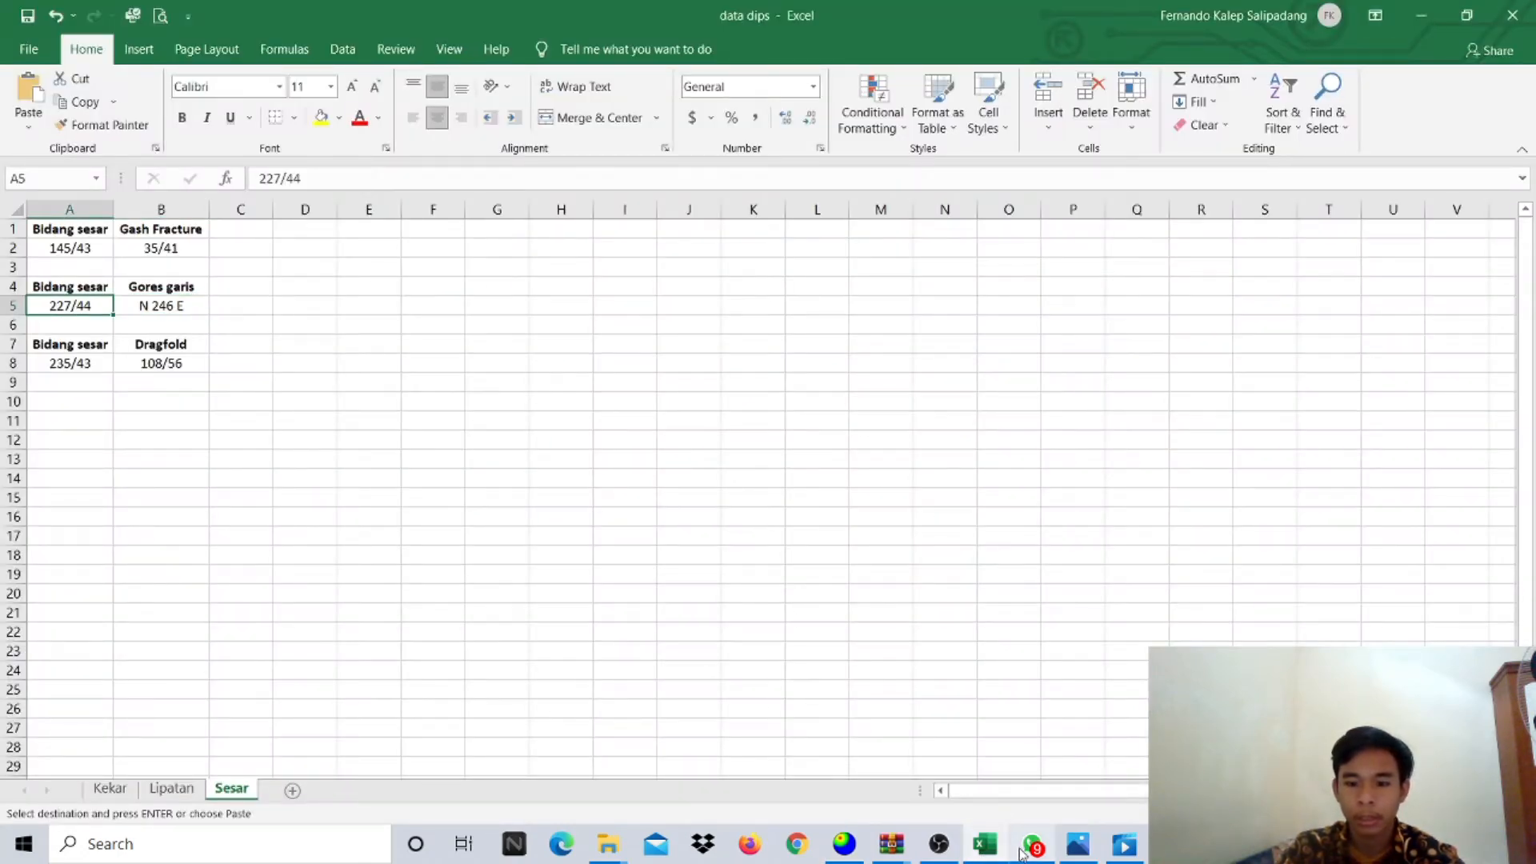
{"action": "left_click", "coordinate": [843, 825]}
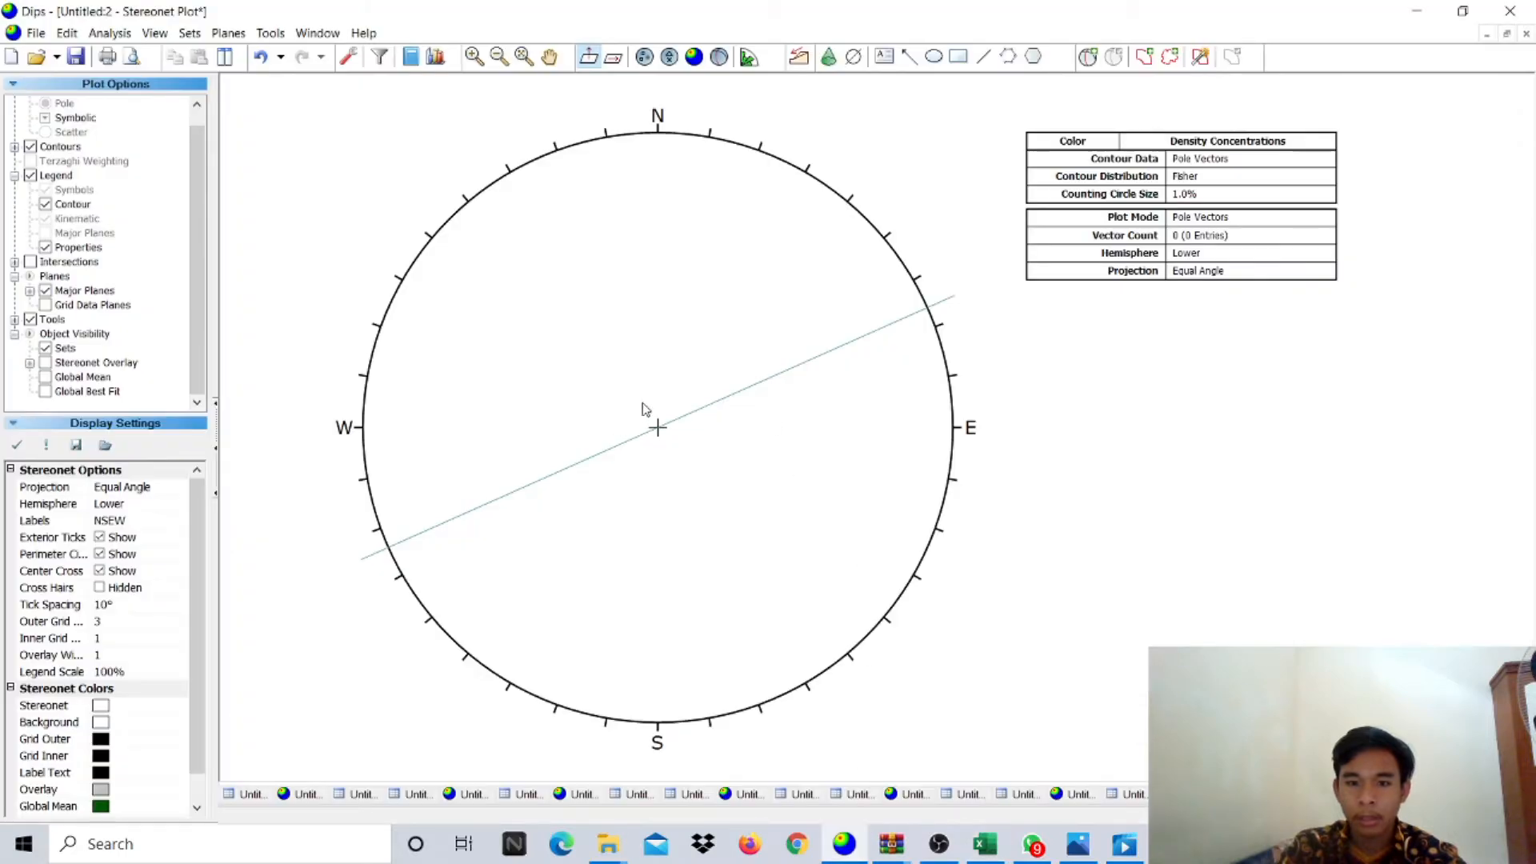
- Place a user plane labelled 'Fault Plane' with strike 227 and dip 44
{"action": "left_click", "coordinate": [1088, 56]}
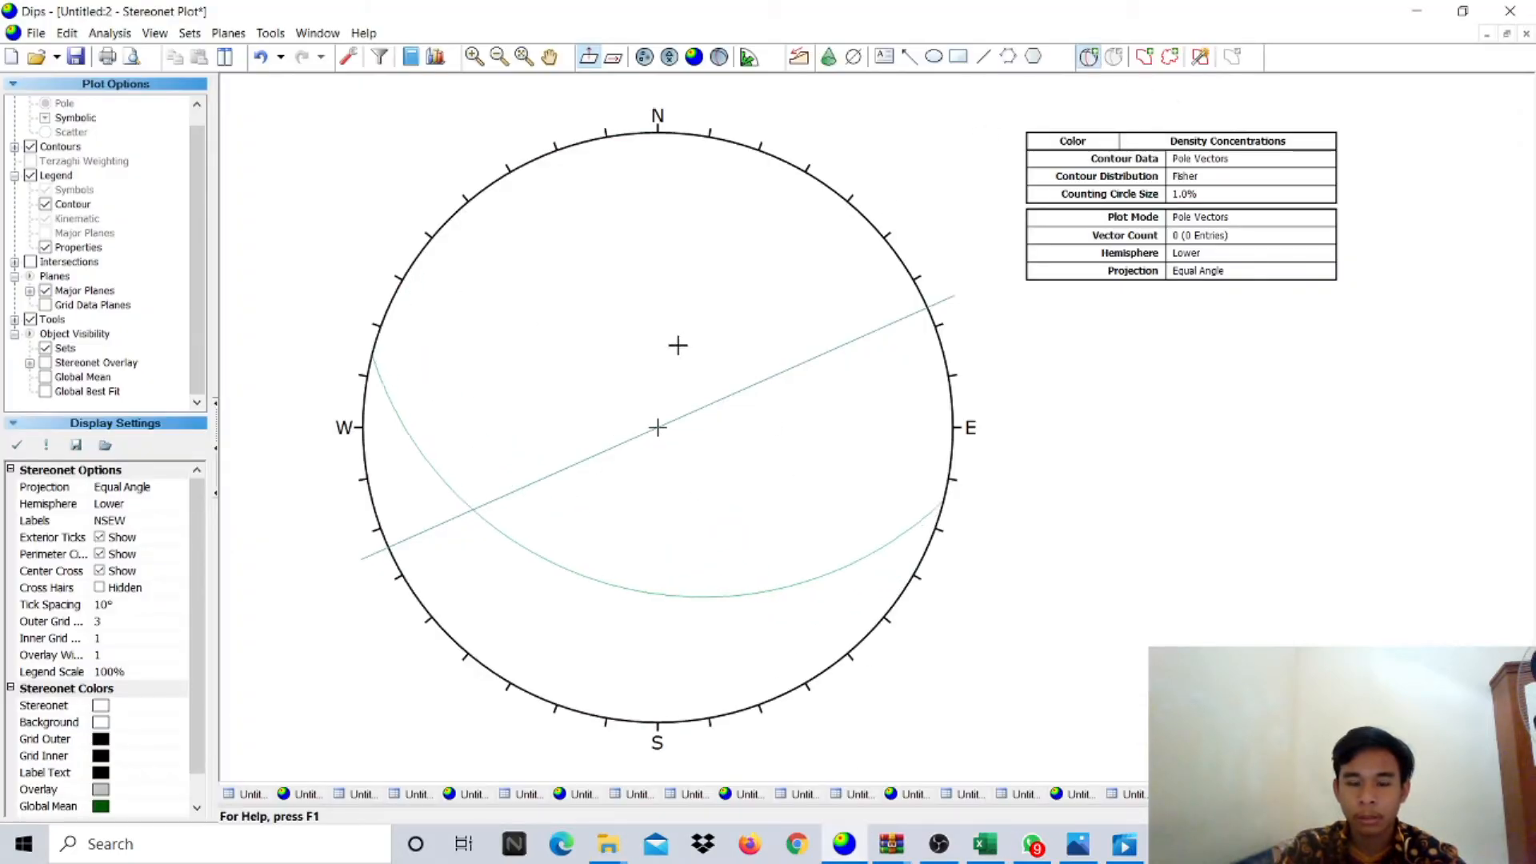
{"action": "left_click", "coordinate": [669, 448]}
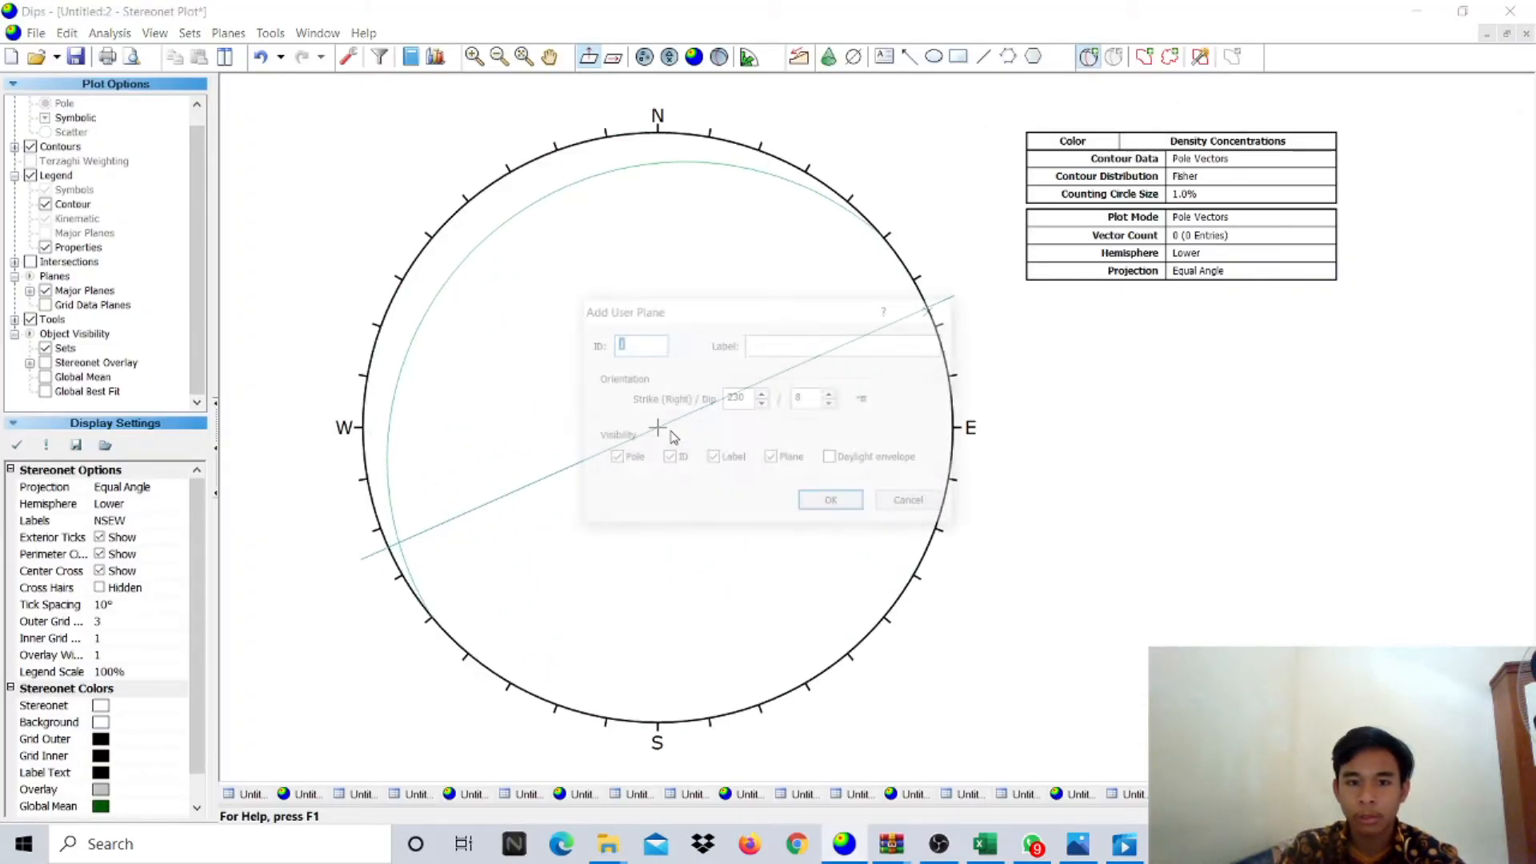
{"action": "type", "text": "Fault Plane"}
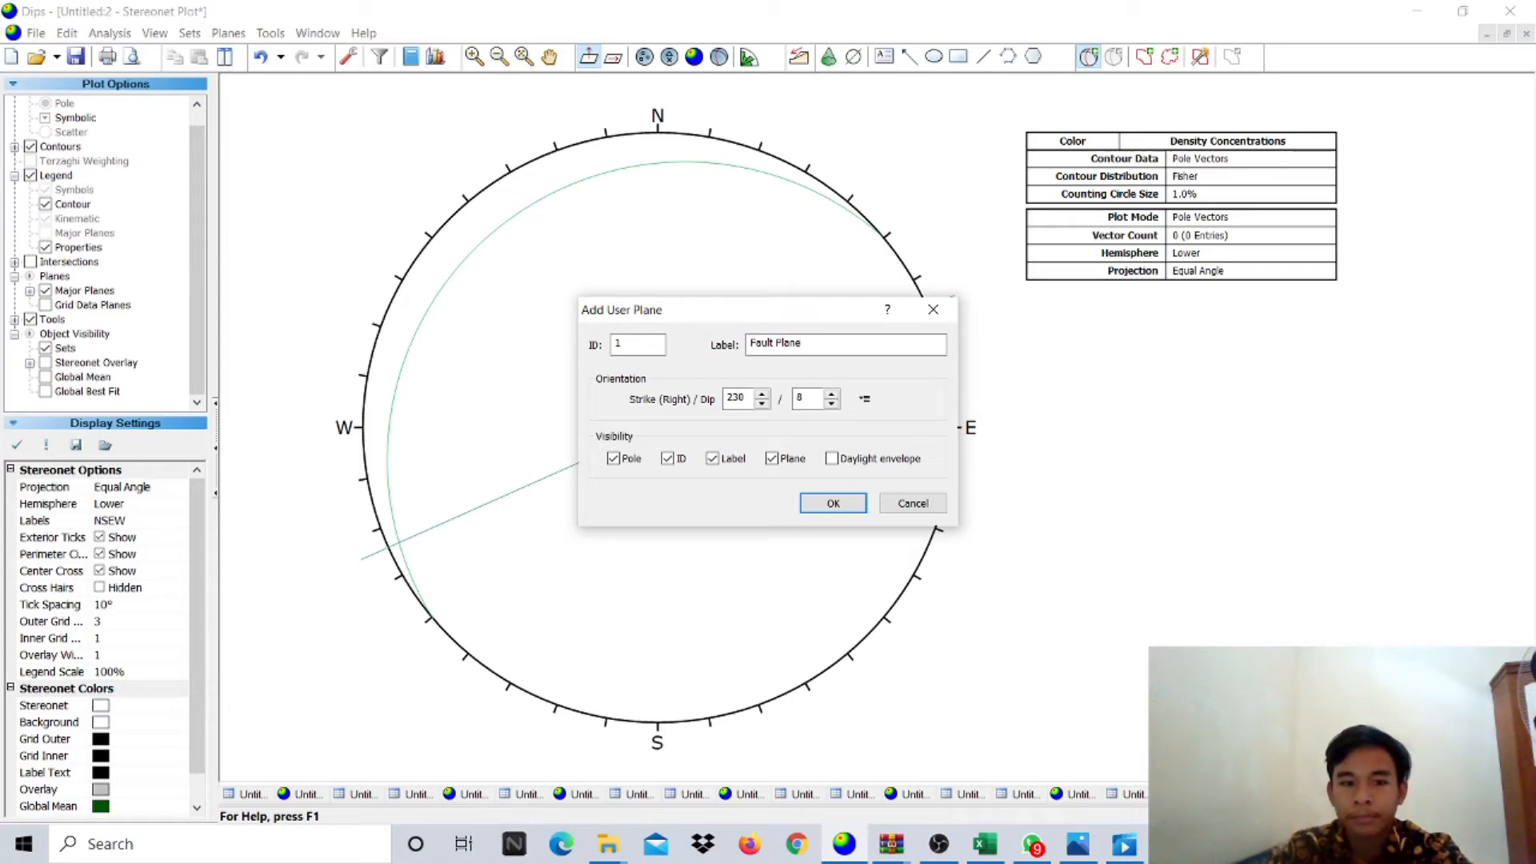
{"action": "left_click", "coordinate": [749, 405]}
{"action": "key", "text": "BackSpace"}
{"action": "key", "text": "BackSpace"}
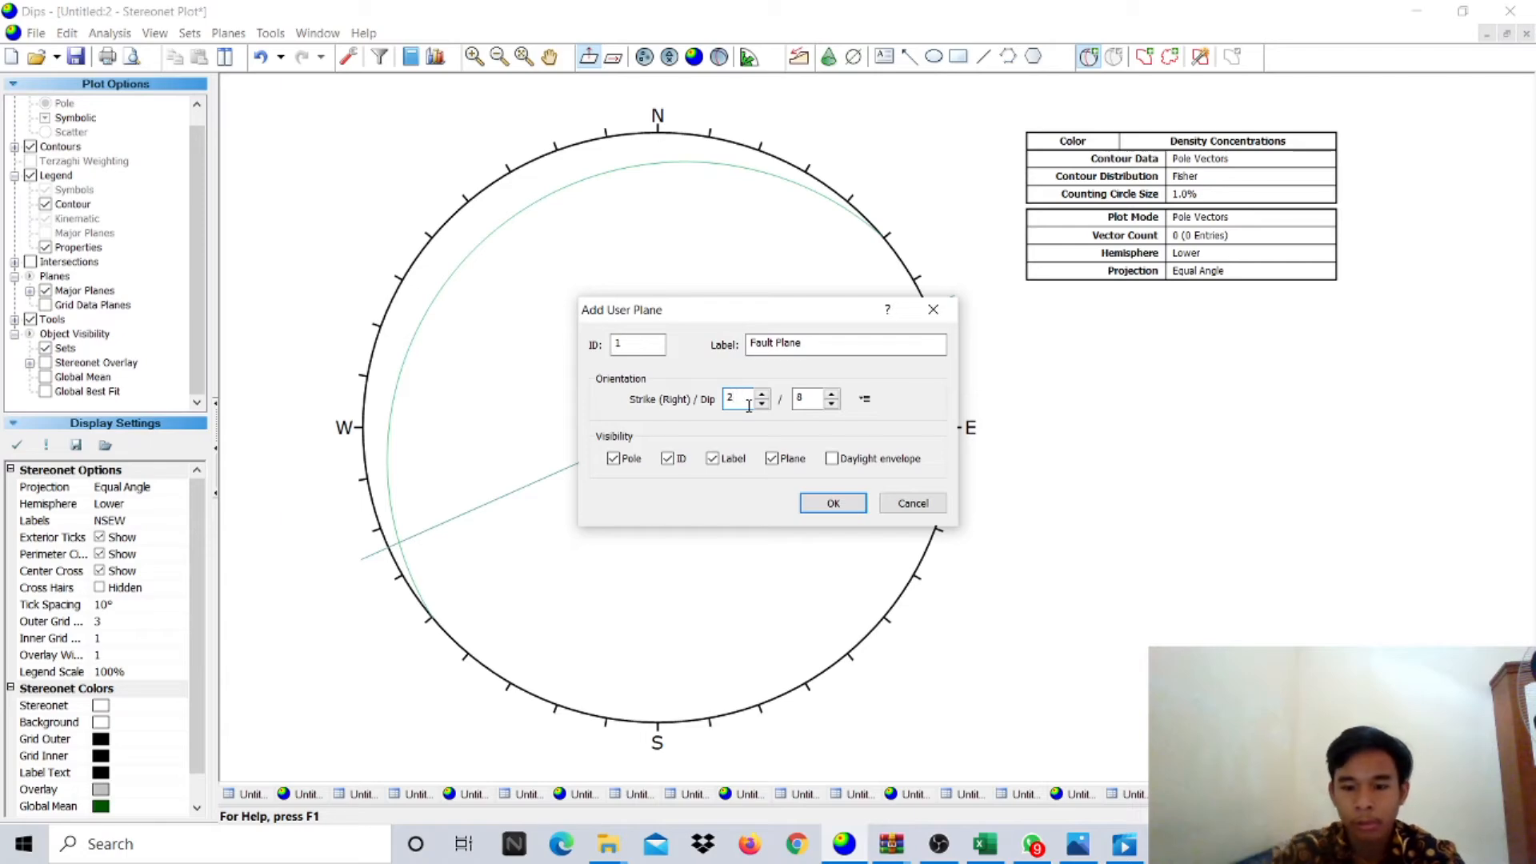
{"action": "left_click", "coordinate": [985, 844]}
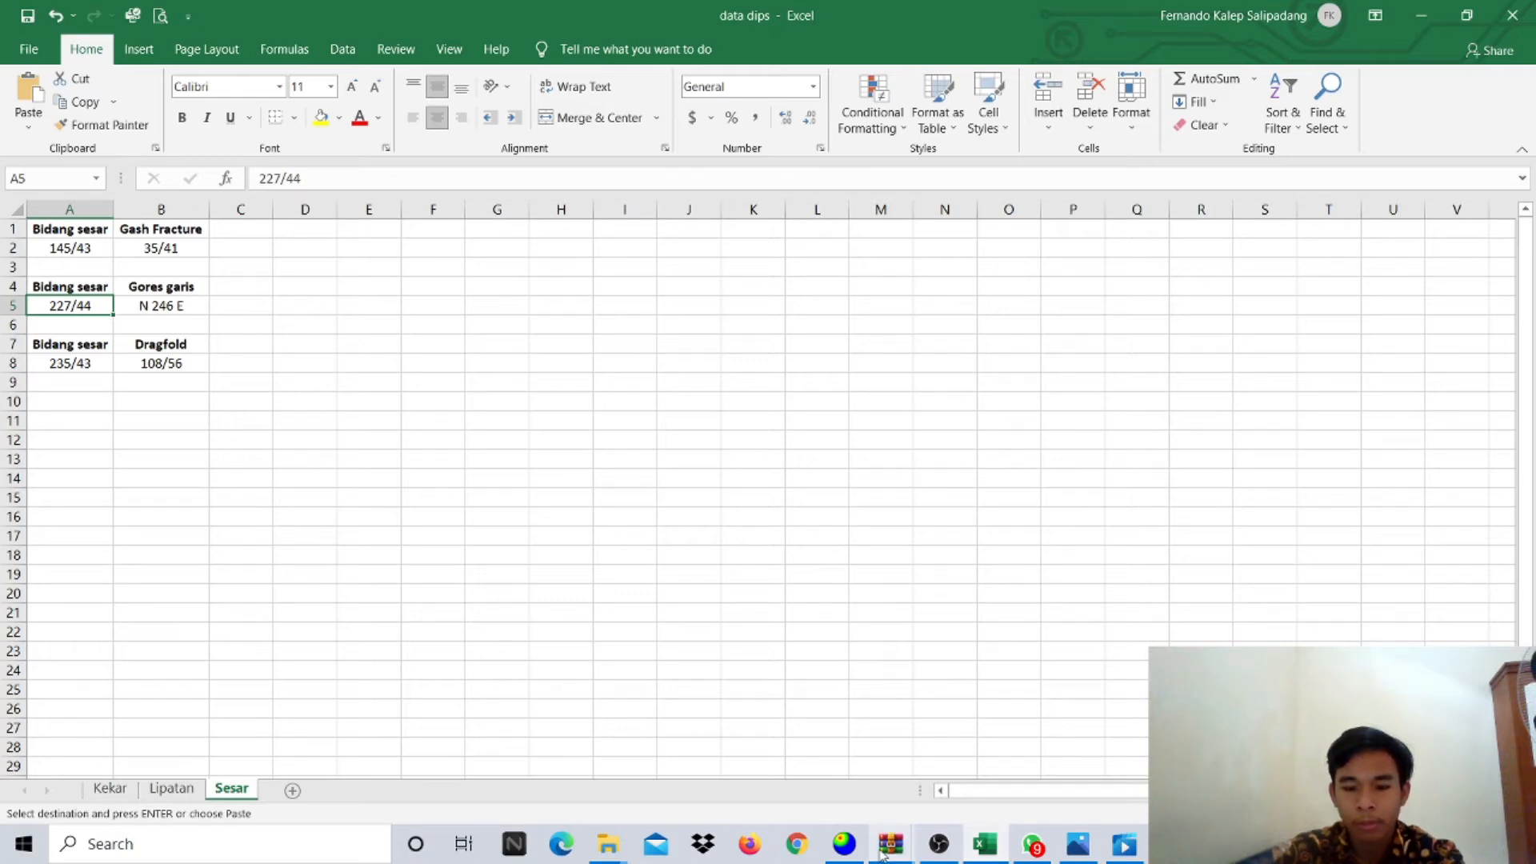
{"action": "left_click", "coordinate": [844, 844]}
{"action": "type", "text": "227"}
{"action": "left_click", "coordinate": [805, 404]}
{"action": "key", "text": "BackSpace"}
{"action": "type", "text": "44"}
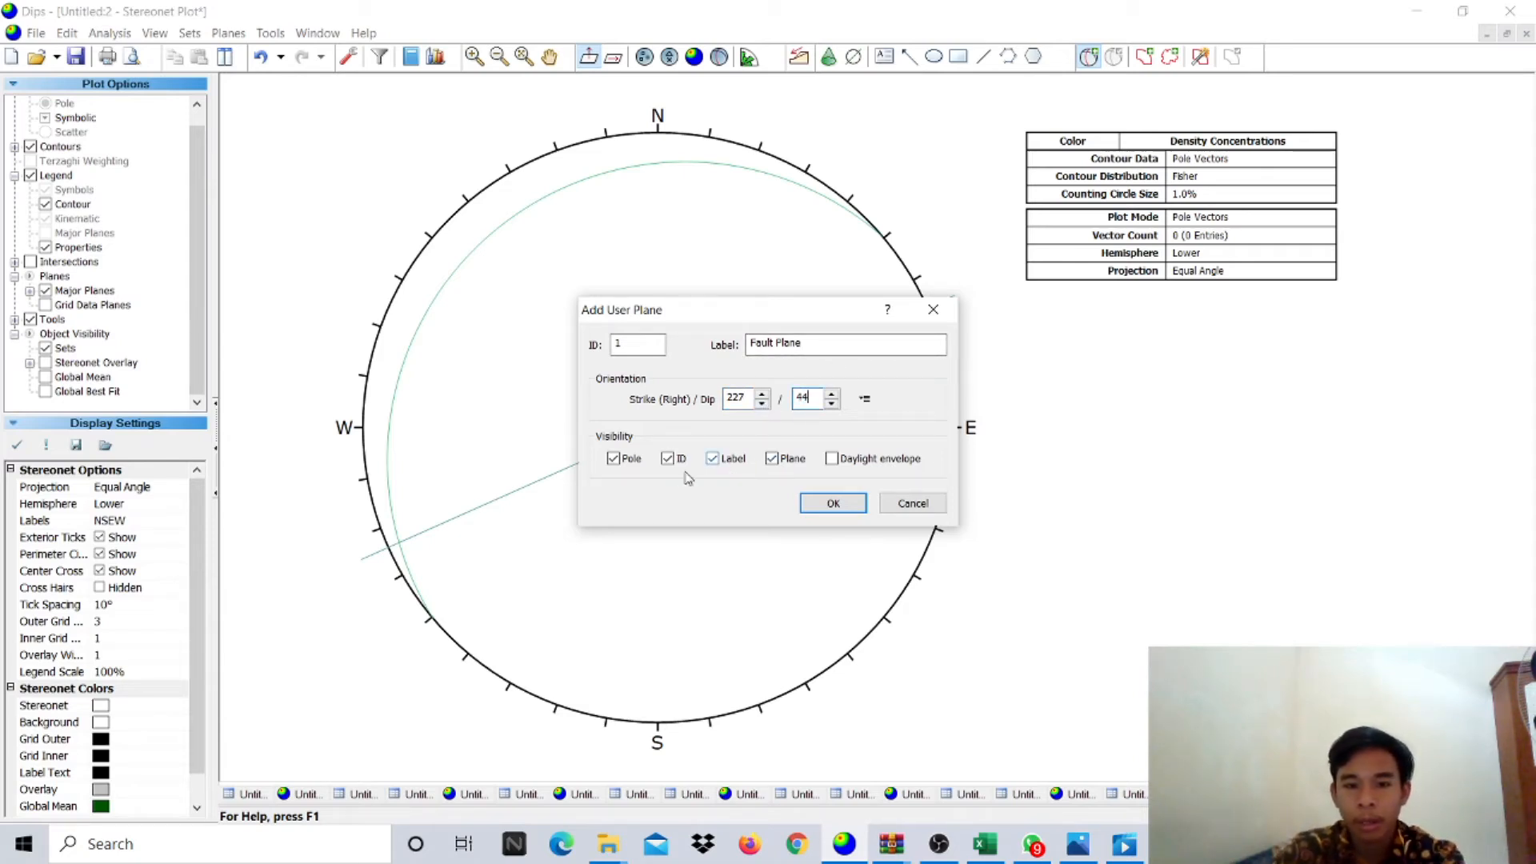
- Hide the Fault Plane's pole and ID and draw it on the stereonet
{"action": "left_click", "coordinate": [623, 461]}
{"action": "left_click", "coordinate": [676, 466]}
{"action": "left_click", "coordinate": [836, 503]}
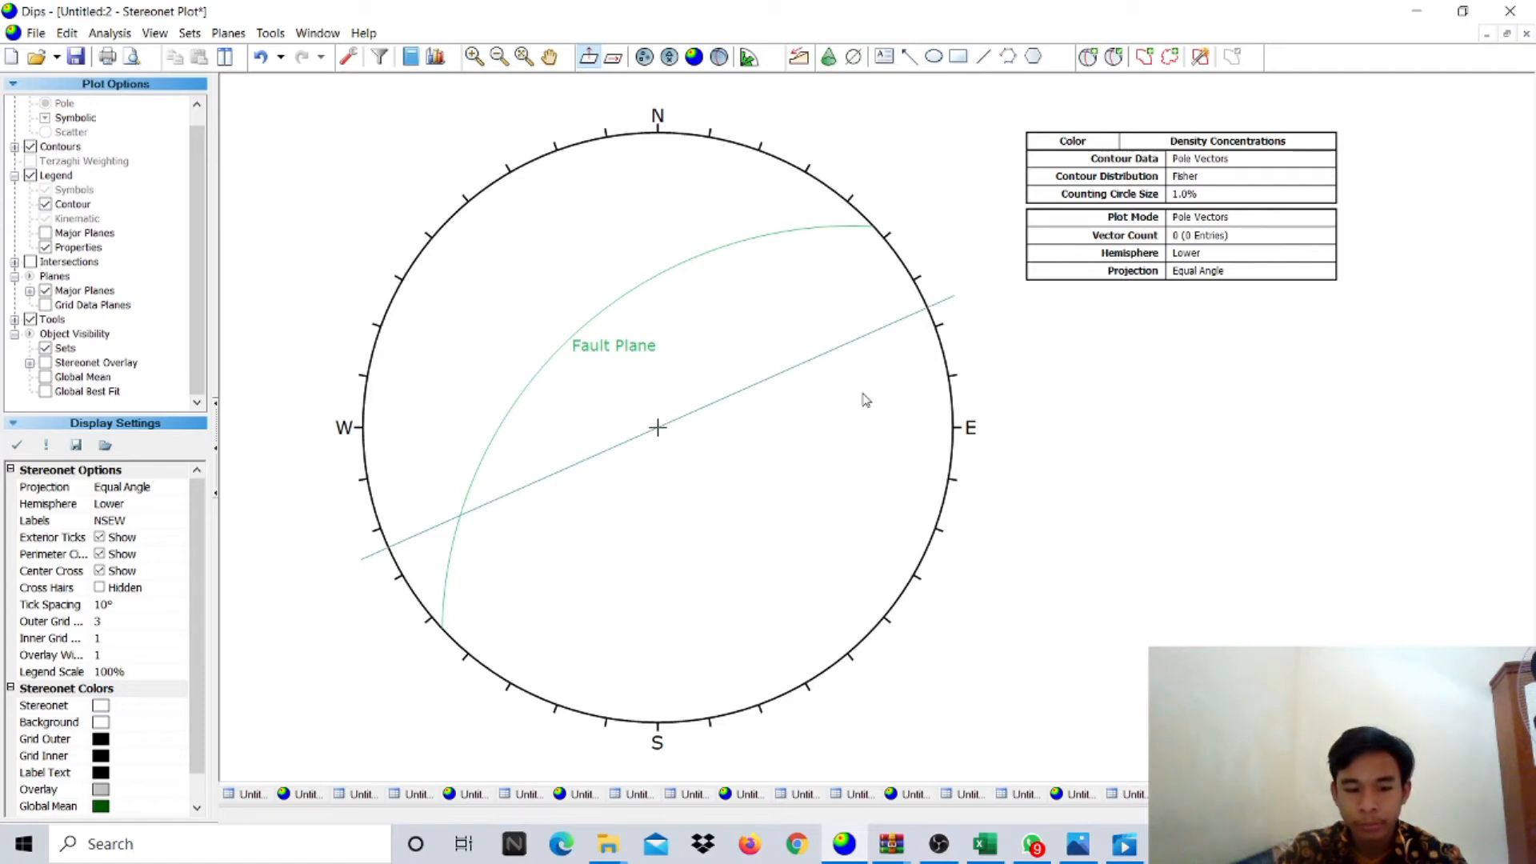
- Add a user plane labelled 'Griddle Plane' at strike 336, dip 73
{"action": "left_click", "coordinate": [1090, 62]}
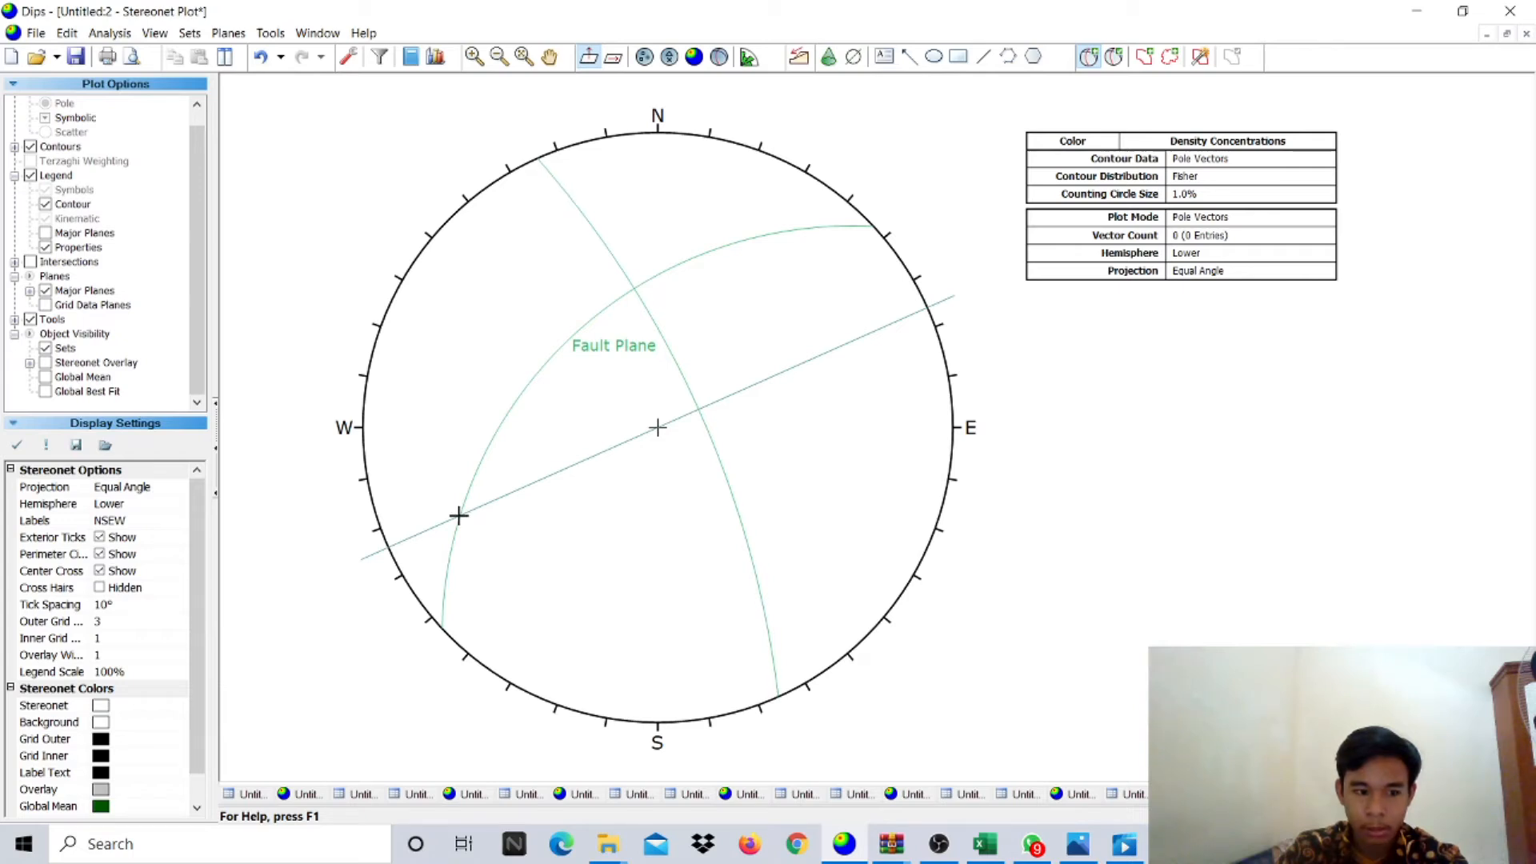
{"action": "left_click", "coordinate": [459, 516]}
{"action": "left_click", "coordinate": [839, 347]}
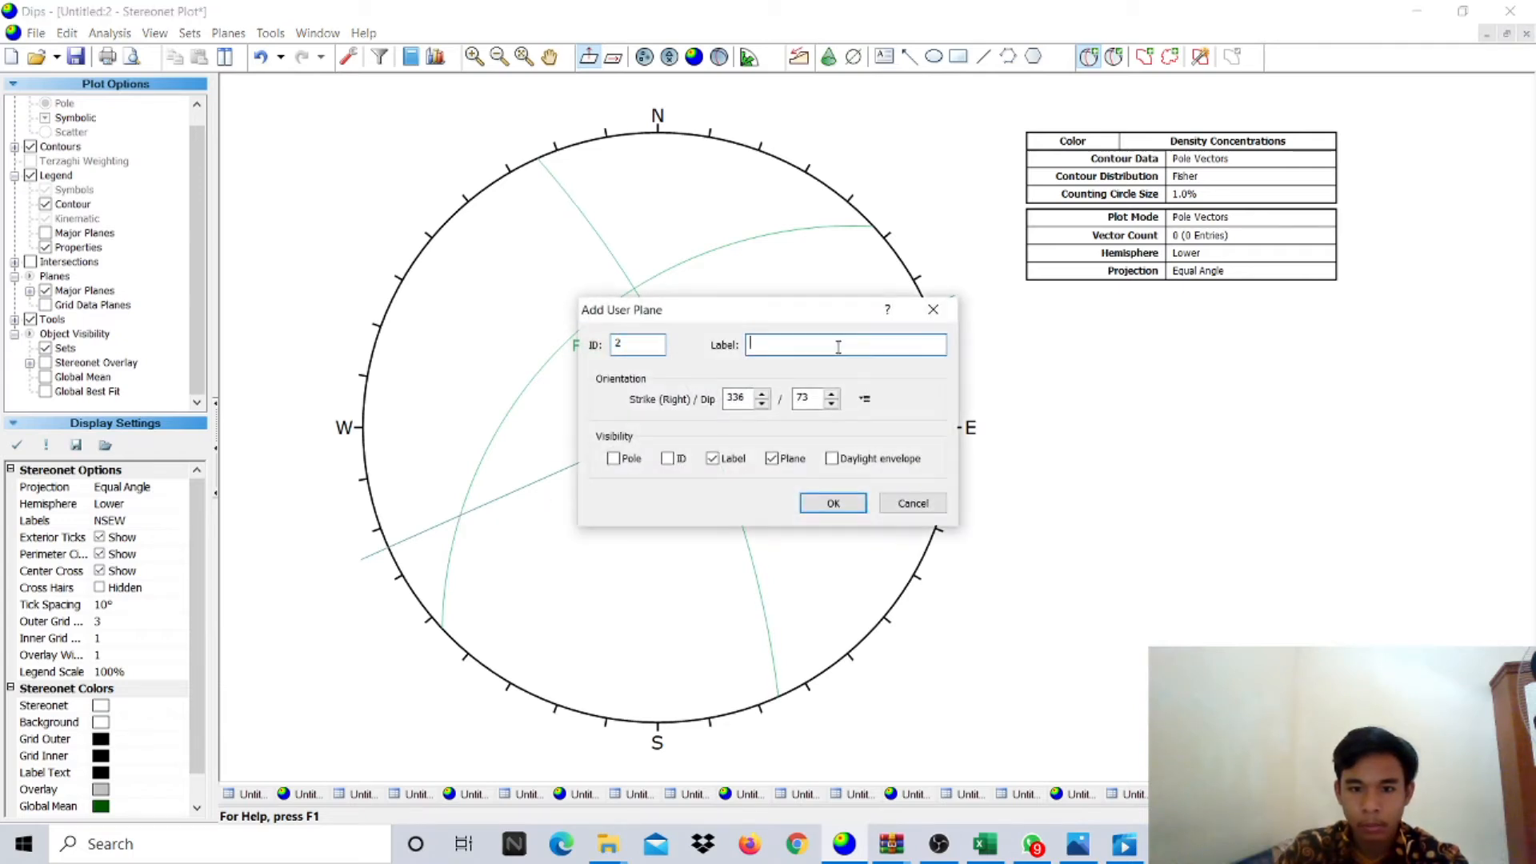
{"action": "type", "text": "Grid"}
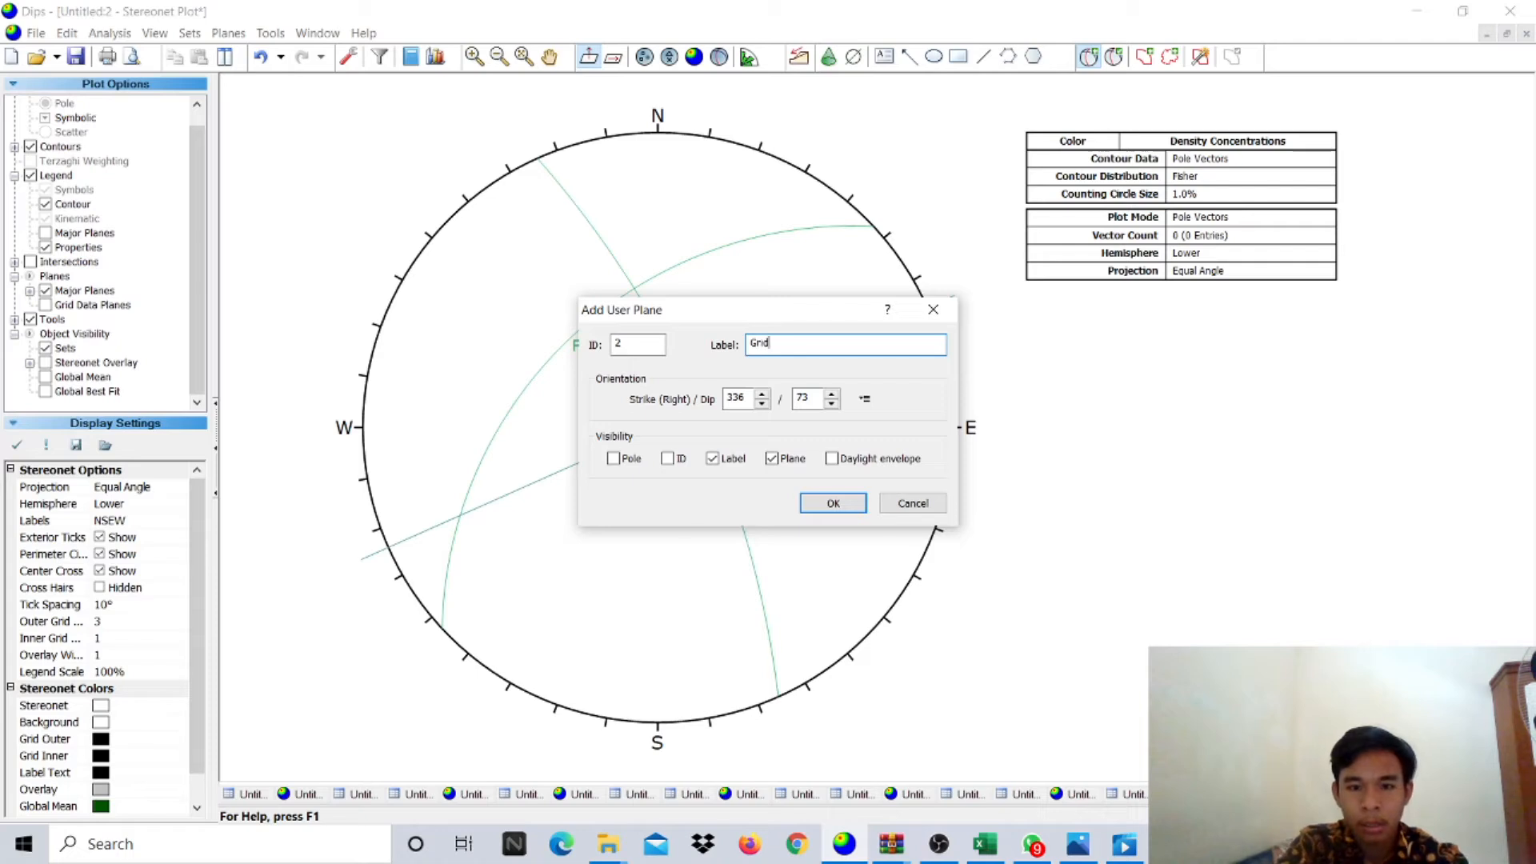
{"action": "type", "text": "dle Plane"}
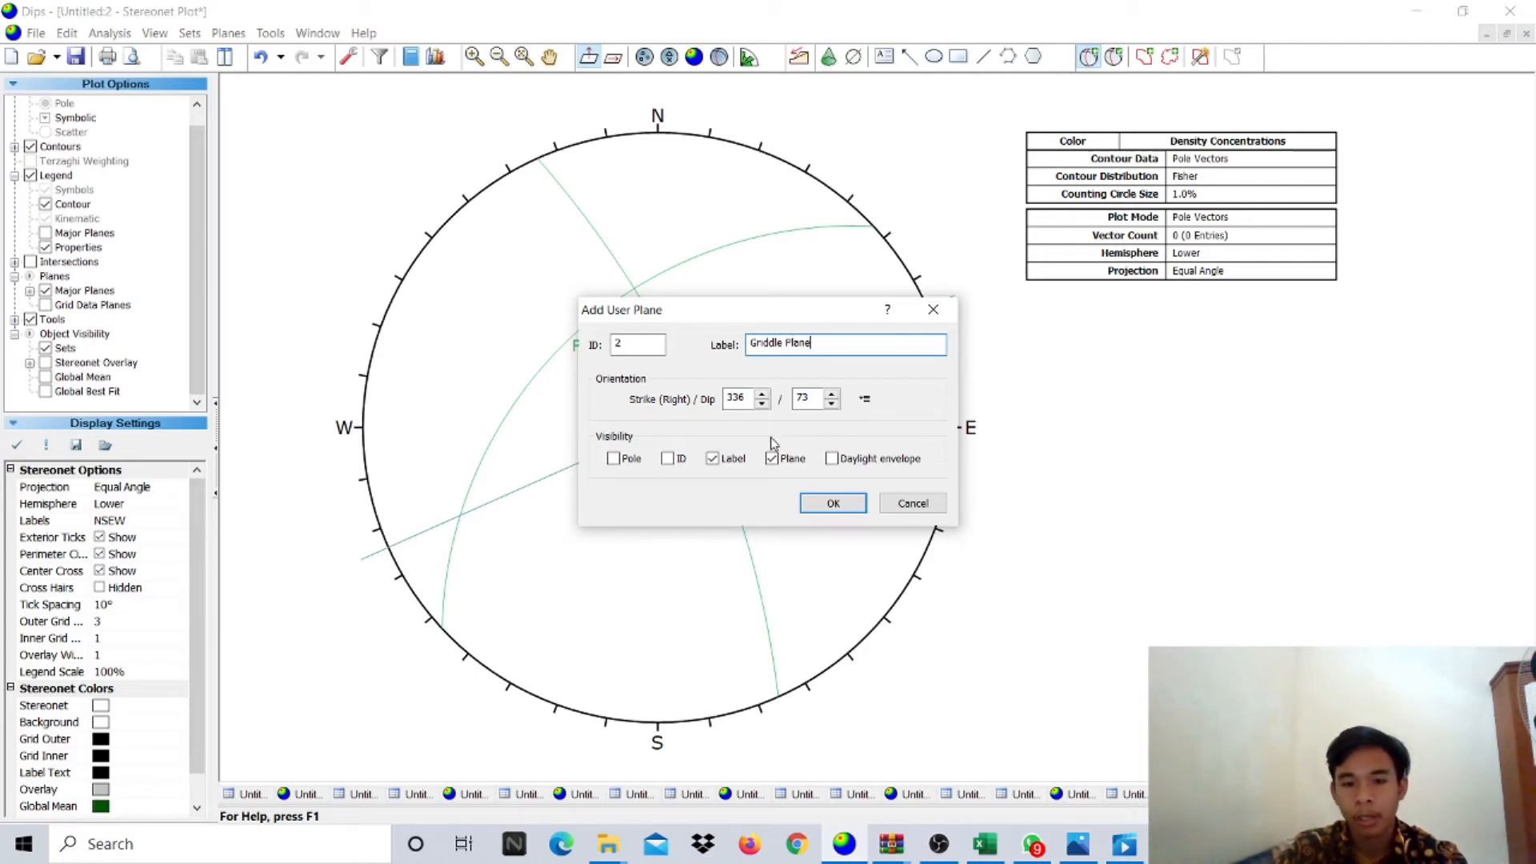
{"action": "left_click", "coordinate": [832, 502]}
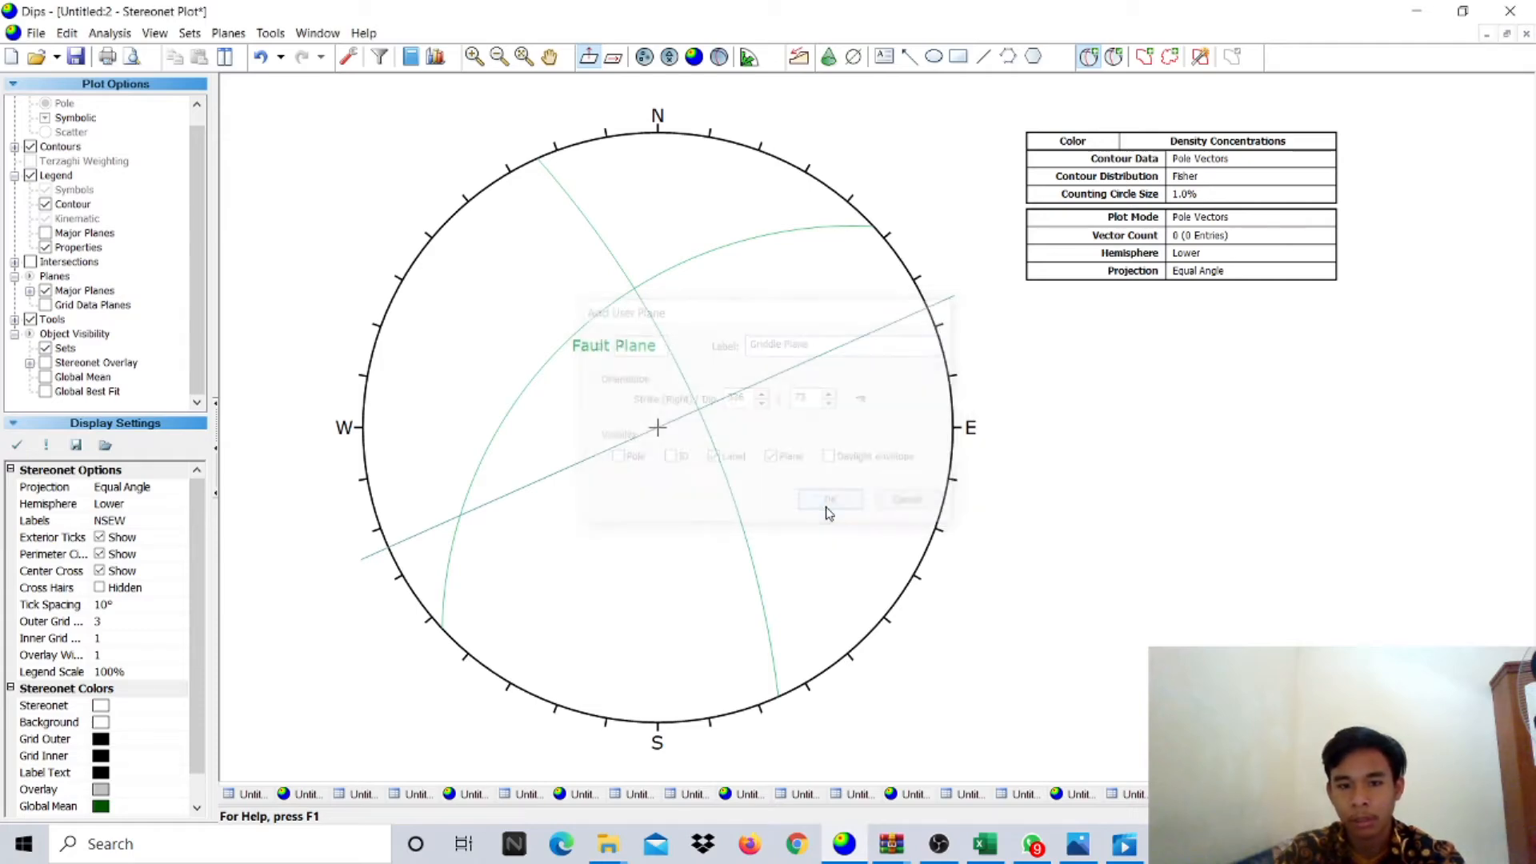
- Change the Fault Plane's colour to red in the user plane editor
{"action": "left_click", "coordinate": [1112, 57]}
{"action": "left_click_drag", "start_coordinate": [748, 250], "coordinate": [1340, 240]}
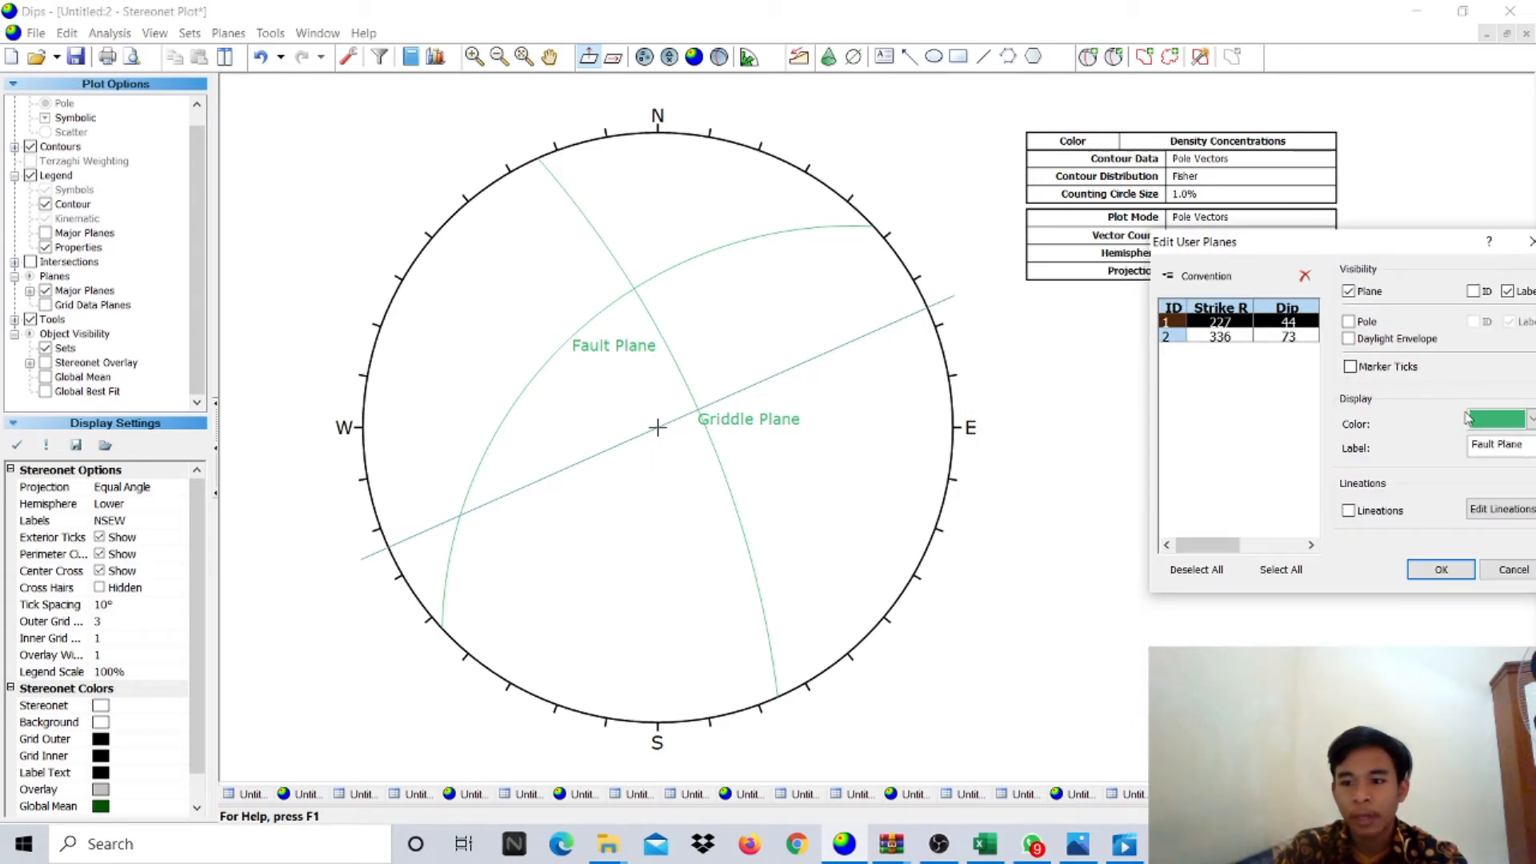
{"action": "left_click", "coordinate": [1492, 424]}
{"action": "left_click", "coordinate": [1431, 499]}
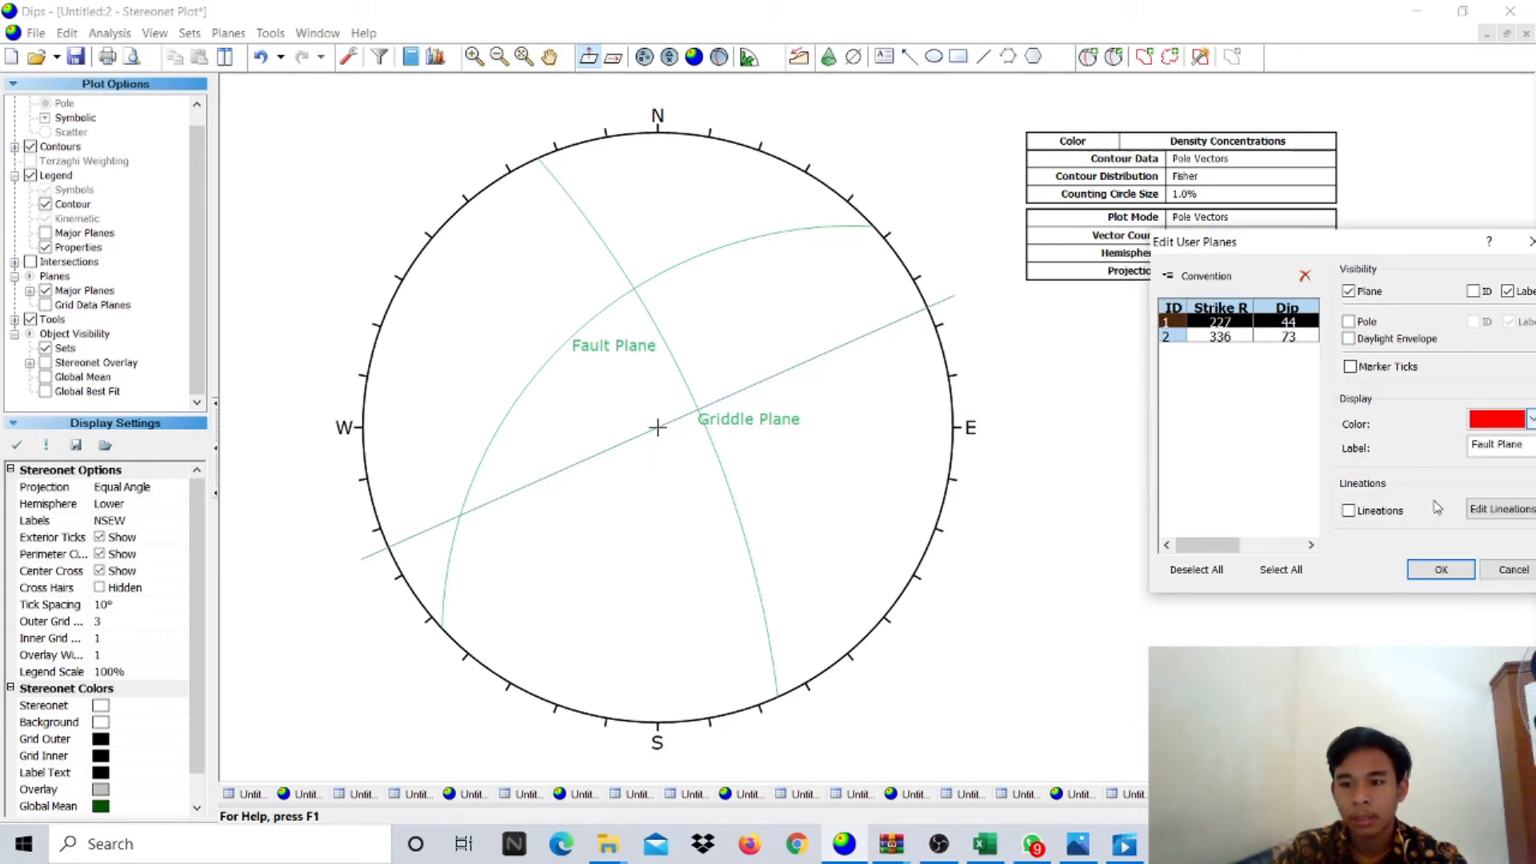
{"action": "left_click", "coordinate": [1221, 340]}
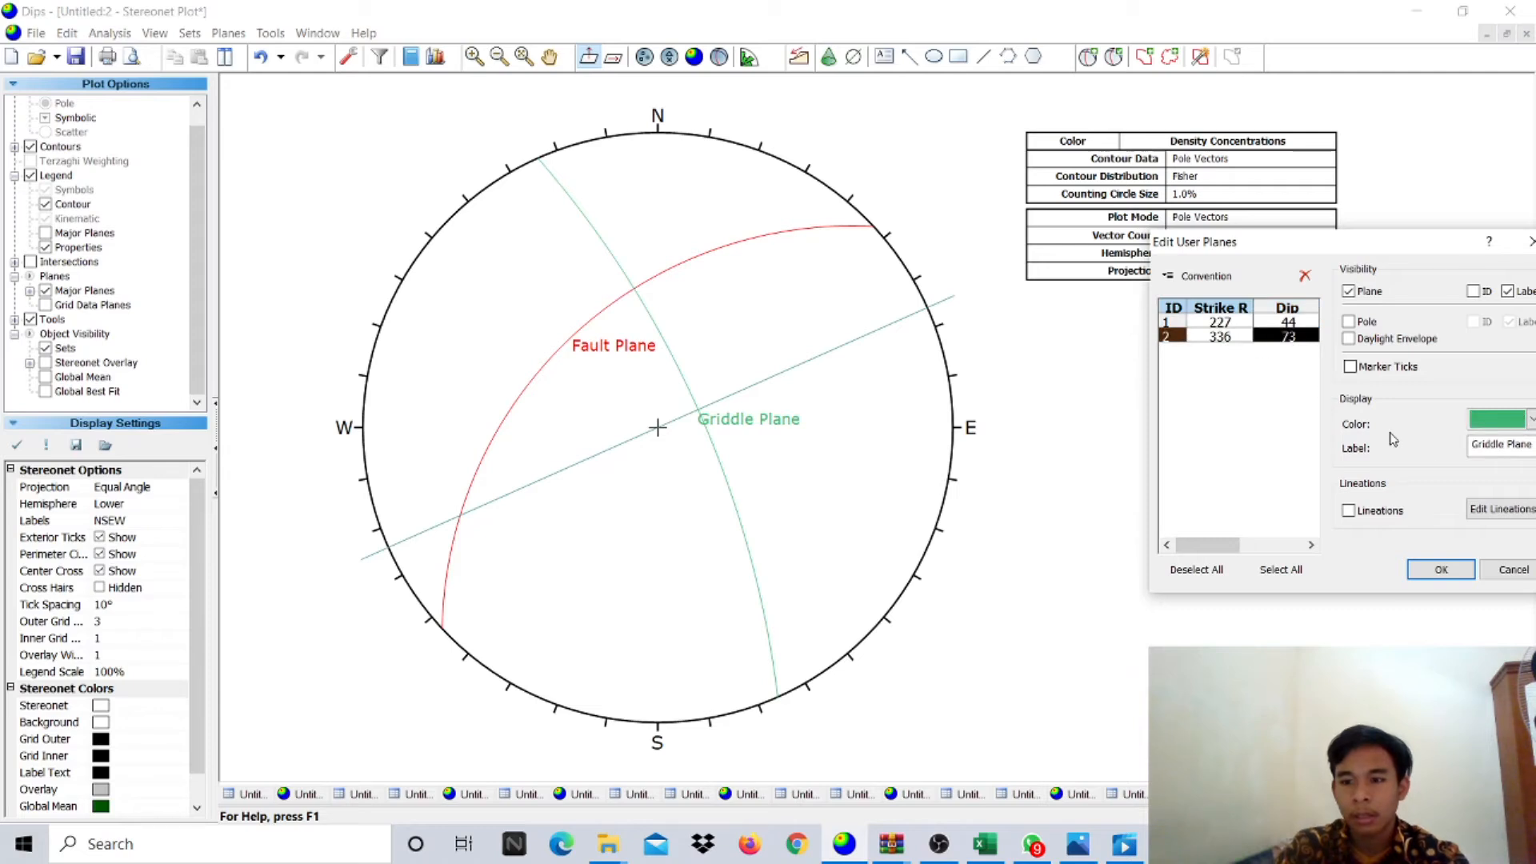
{"action": "left_click", "coordinate": [1432, 576]}
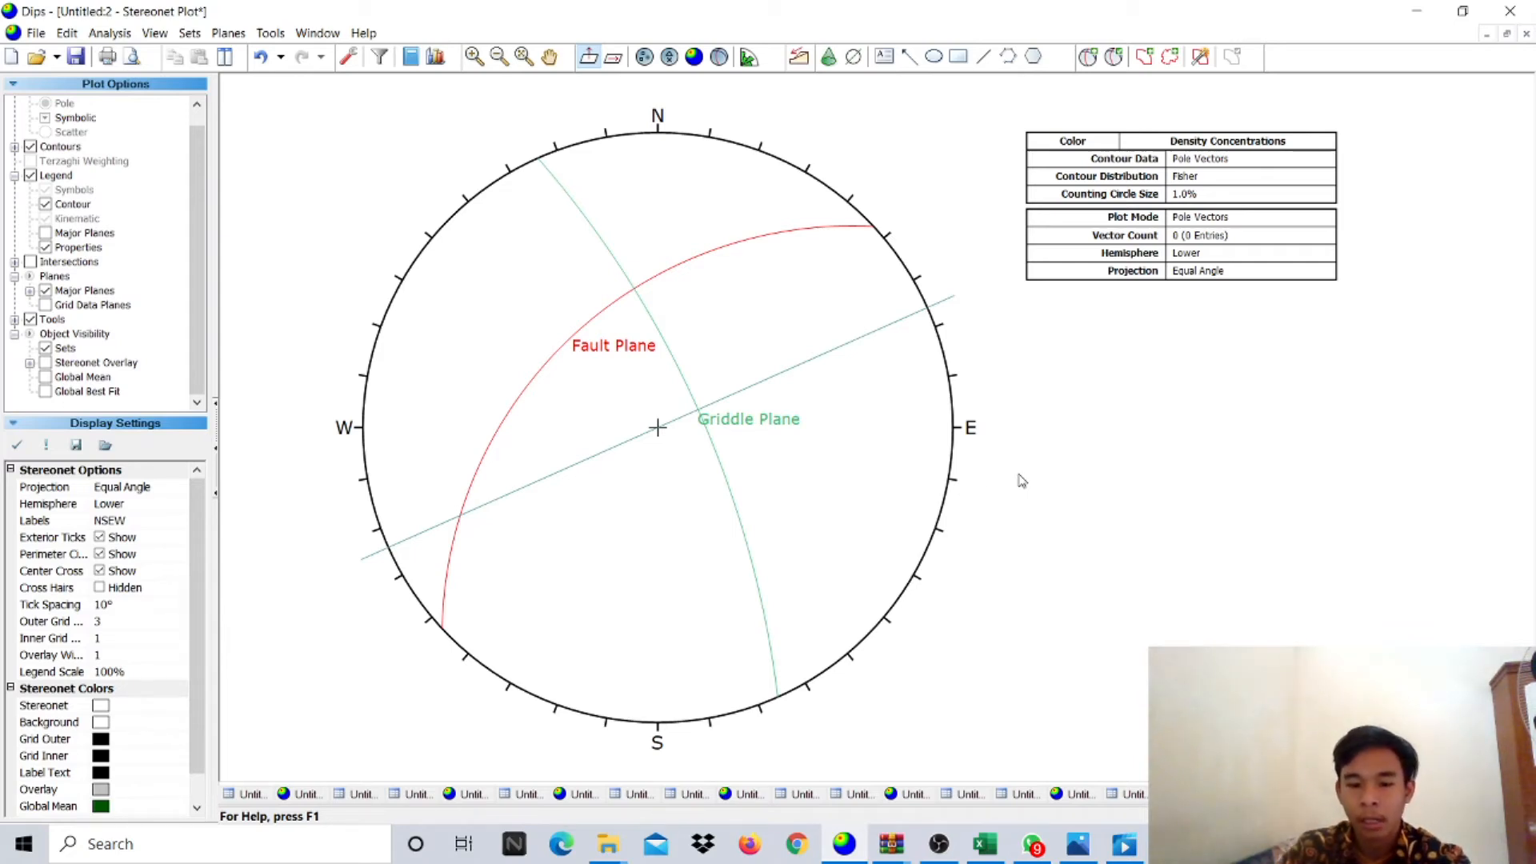
- Add a pole-only entry labelled 'Sigma 2' at the Fault/Griddle Plane intersection
{"action": "mouse_move", "coordinate": [632, 284]}
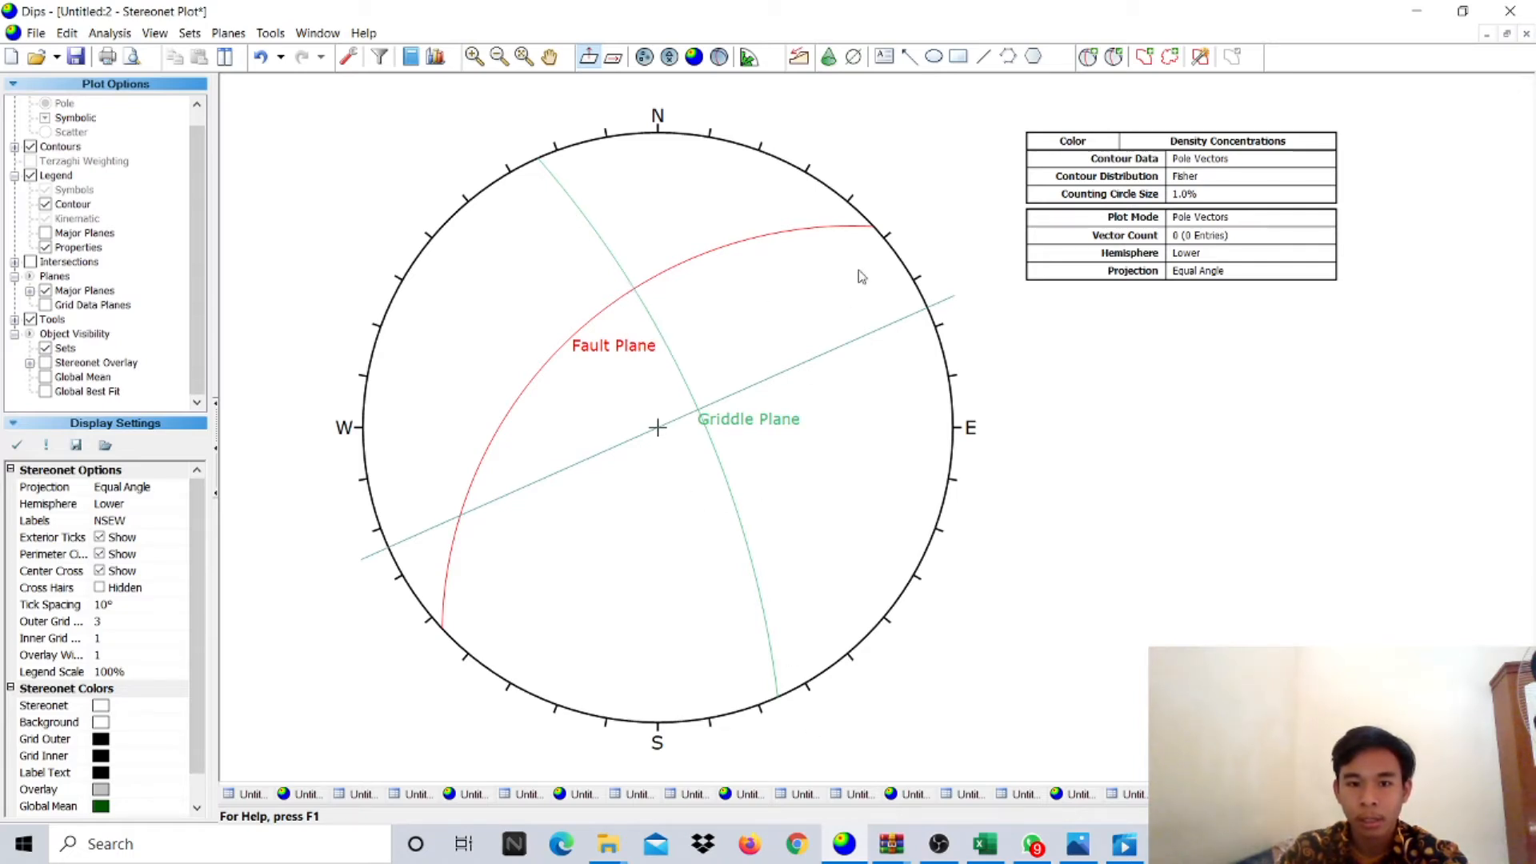
{"action": "left_click", "coordinate": [1088, 56]}
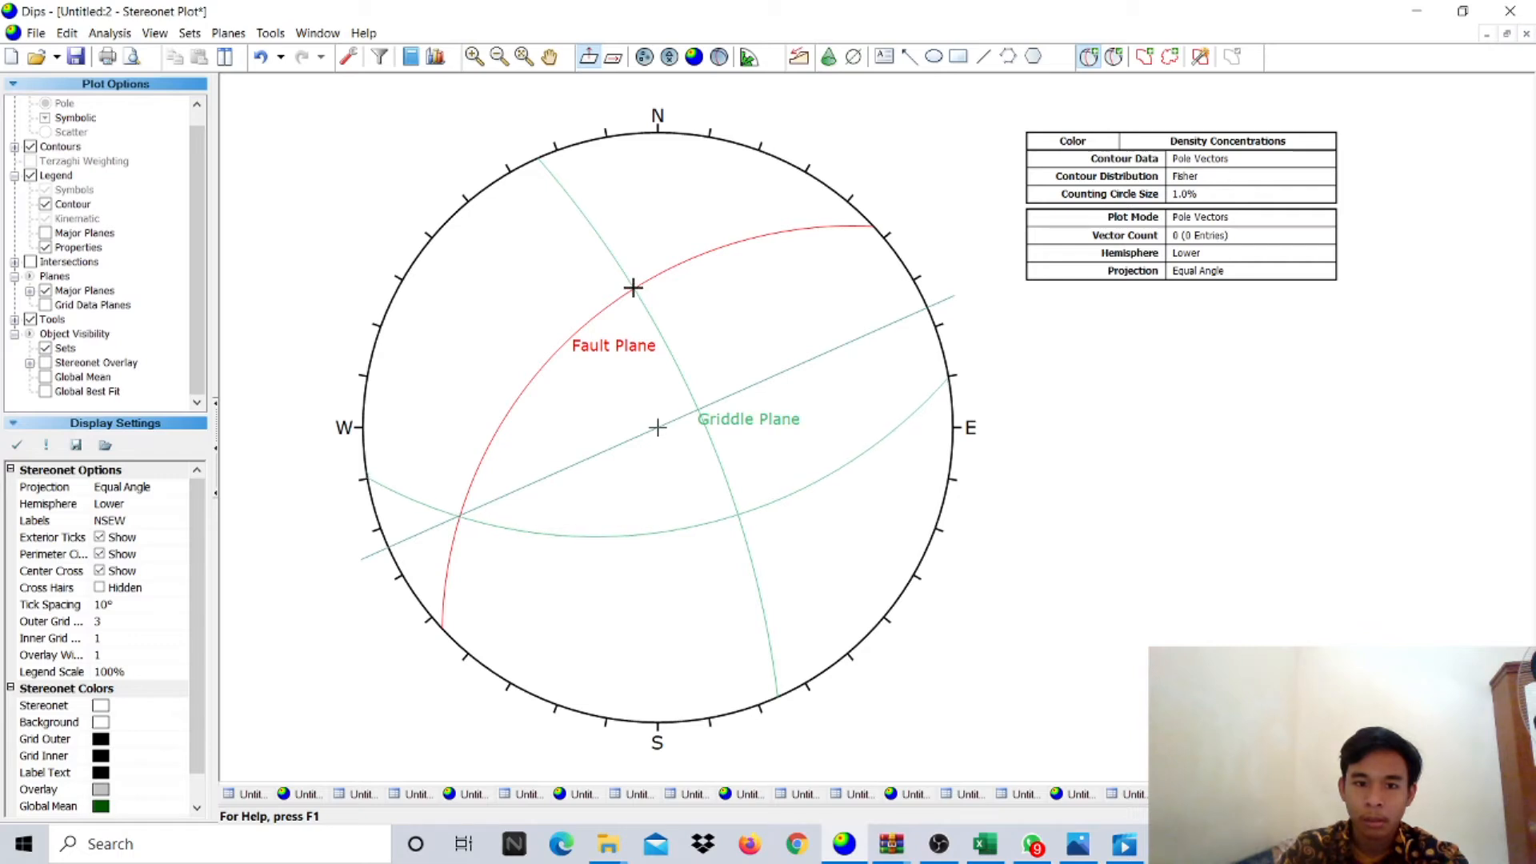
{"action": "left_click", "coordinate": [633, 287]}
{"action": "type", "text": "Sigma "}
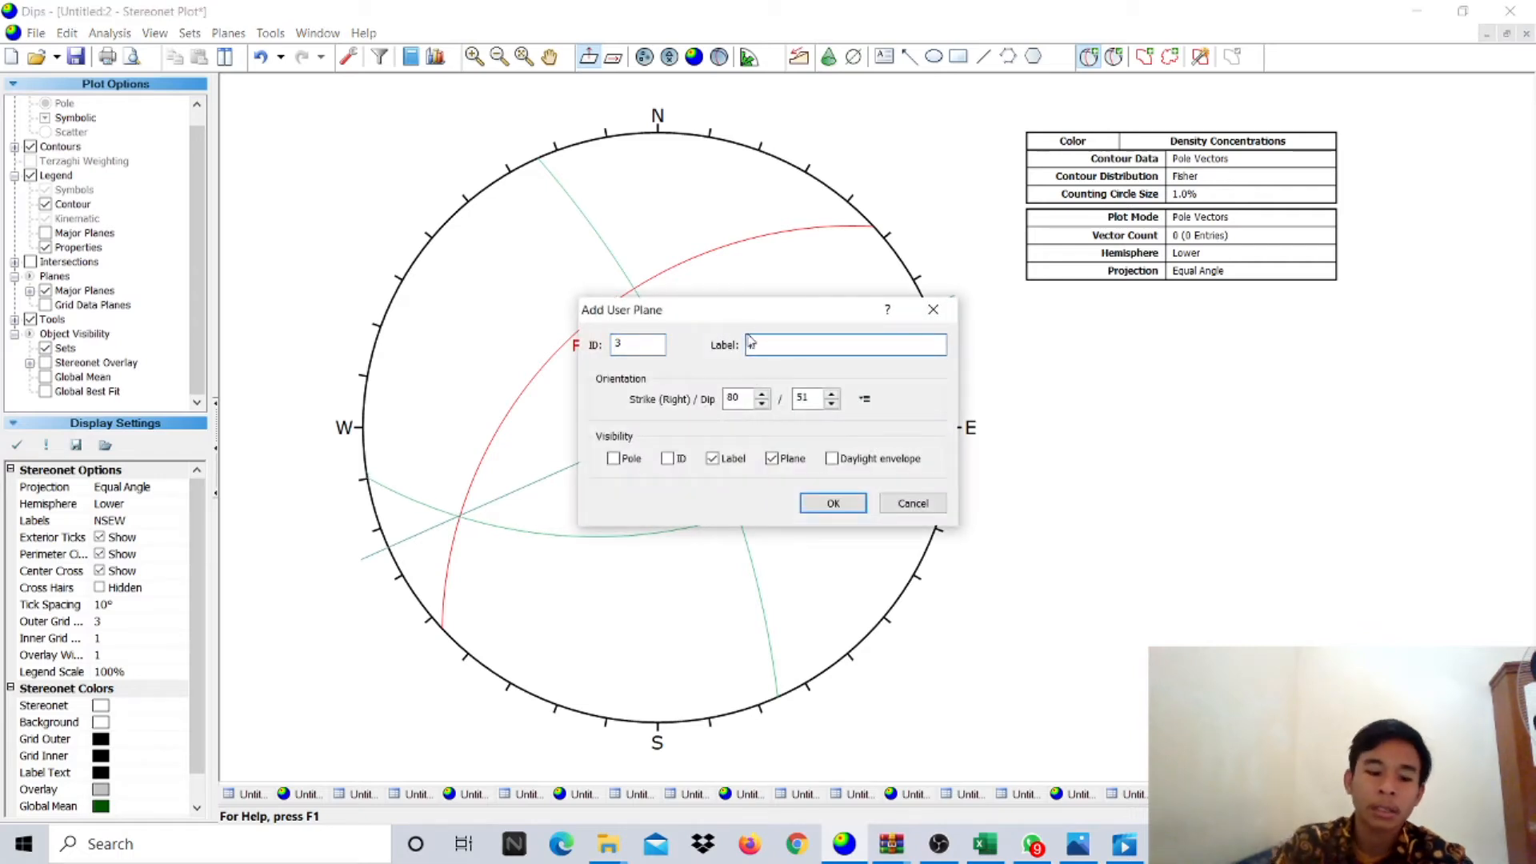
{"action": "type", "text": "2"}
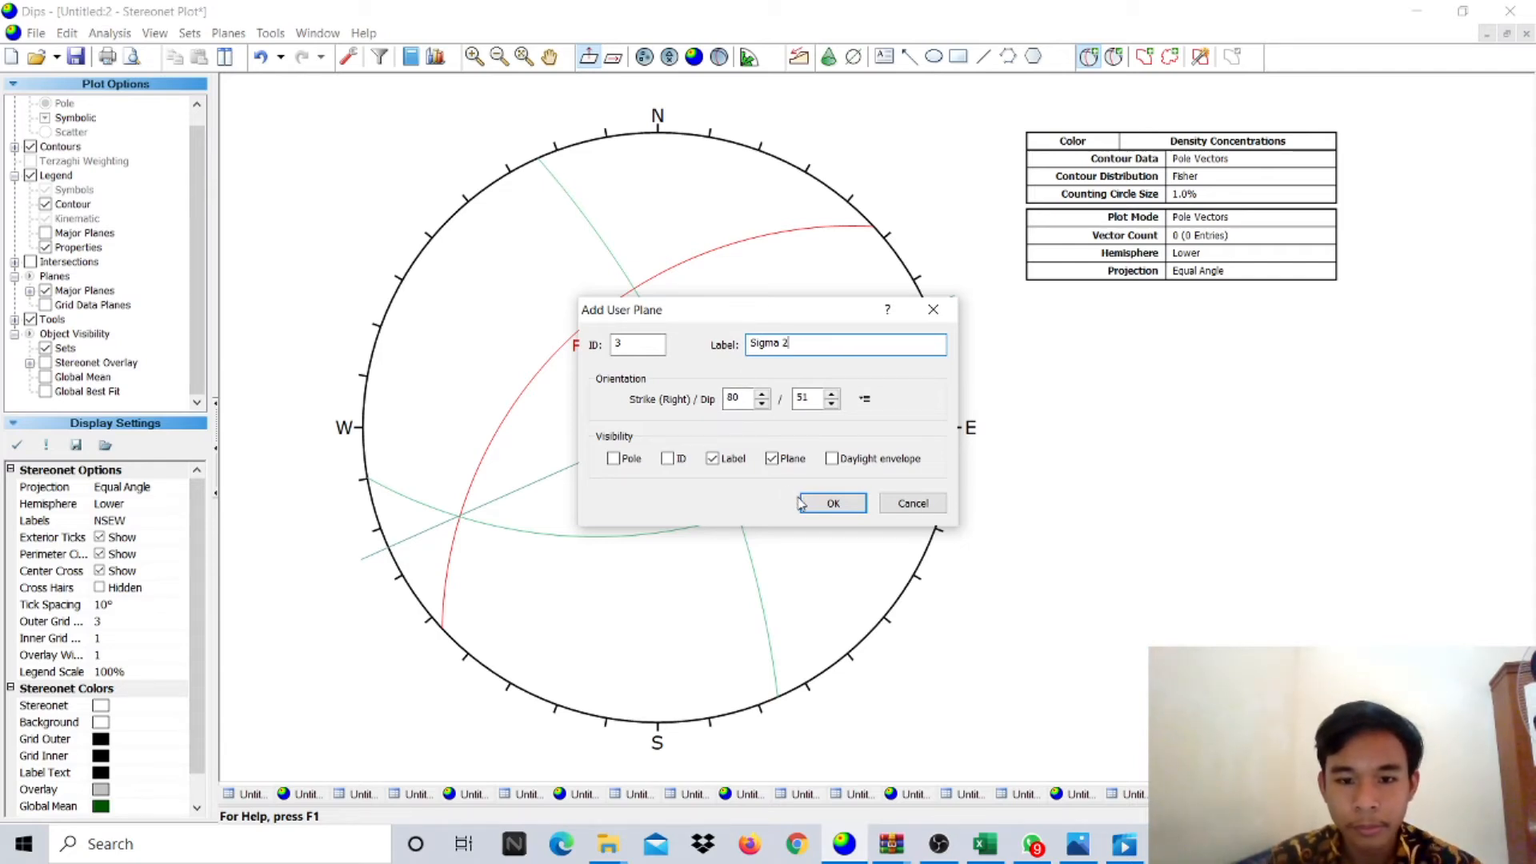
{"action": "left_click", "coordinate": [772, 458]}
{"action": "left_click", "coordinate": [621, 463]}
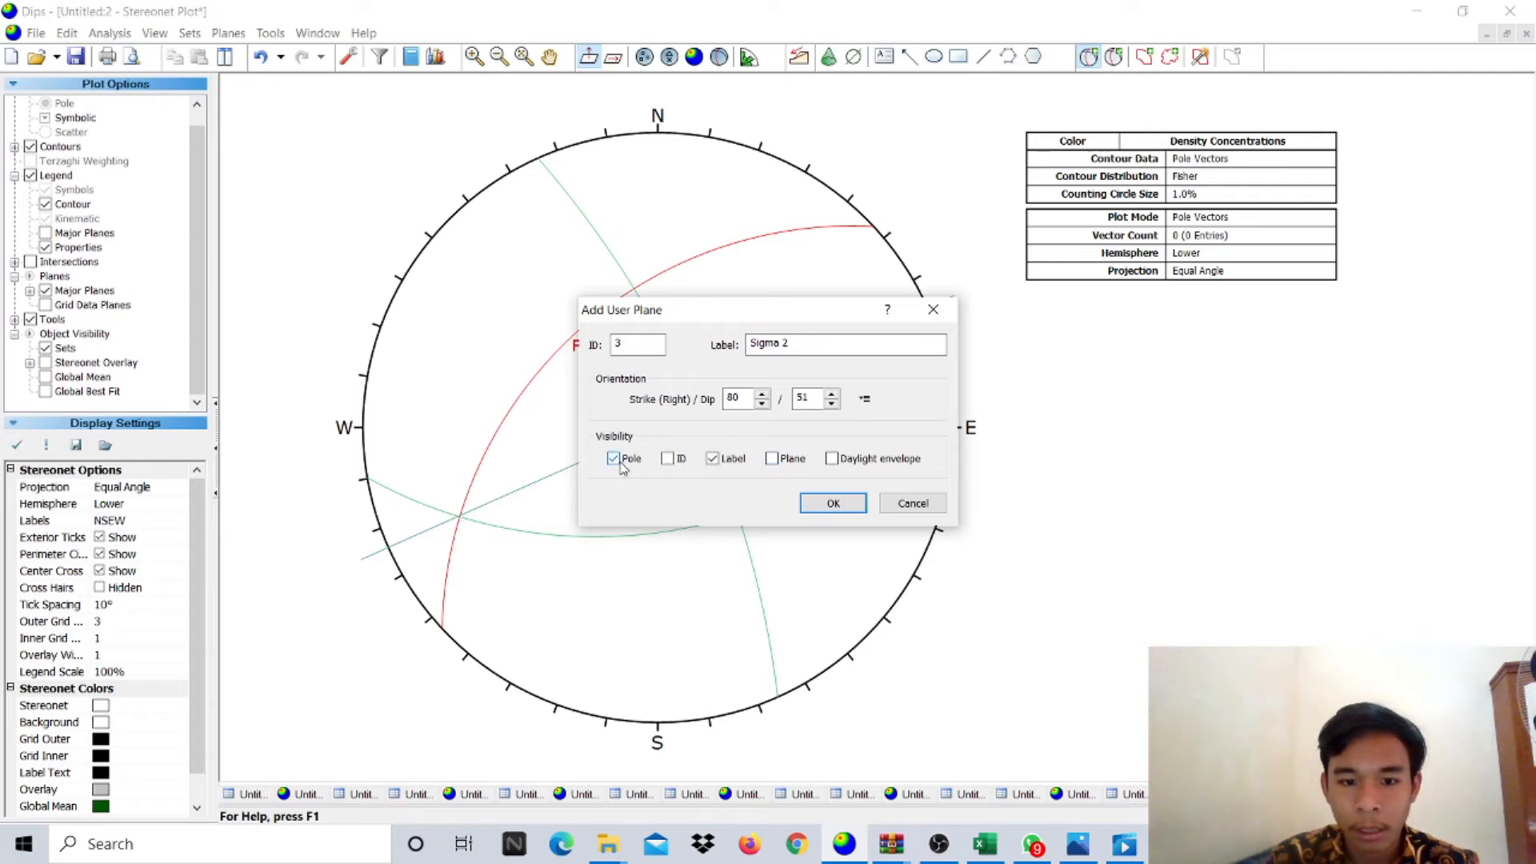
{"action": "left_click", "coordinate": [816, 506]}
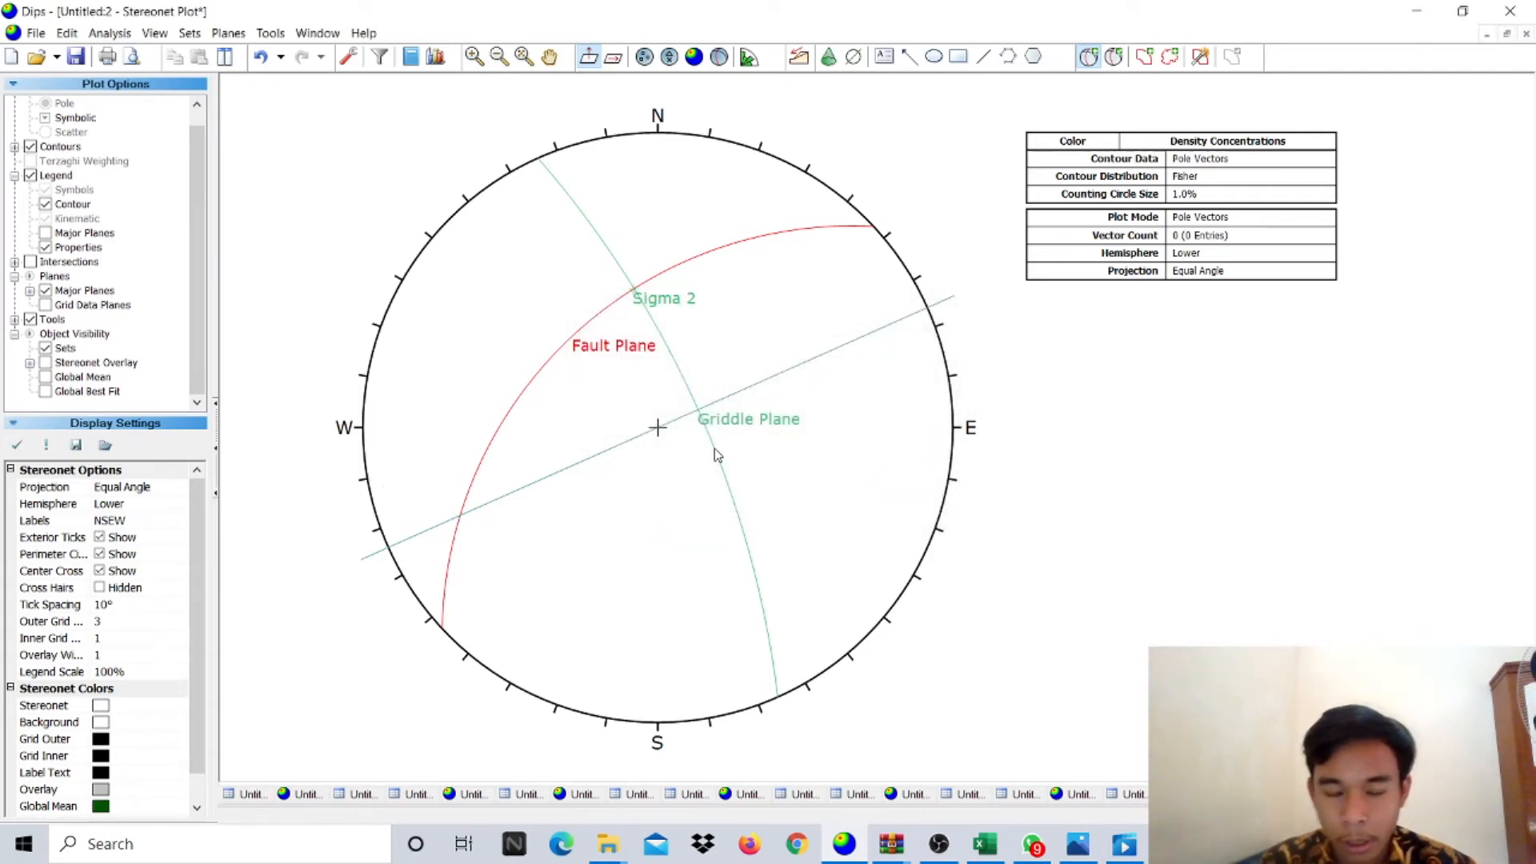
{"action": "mouse_move", "coordinate": [716, 454]}
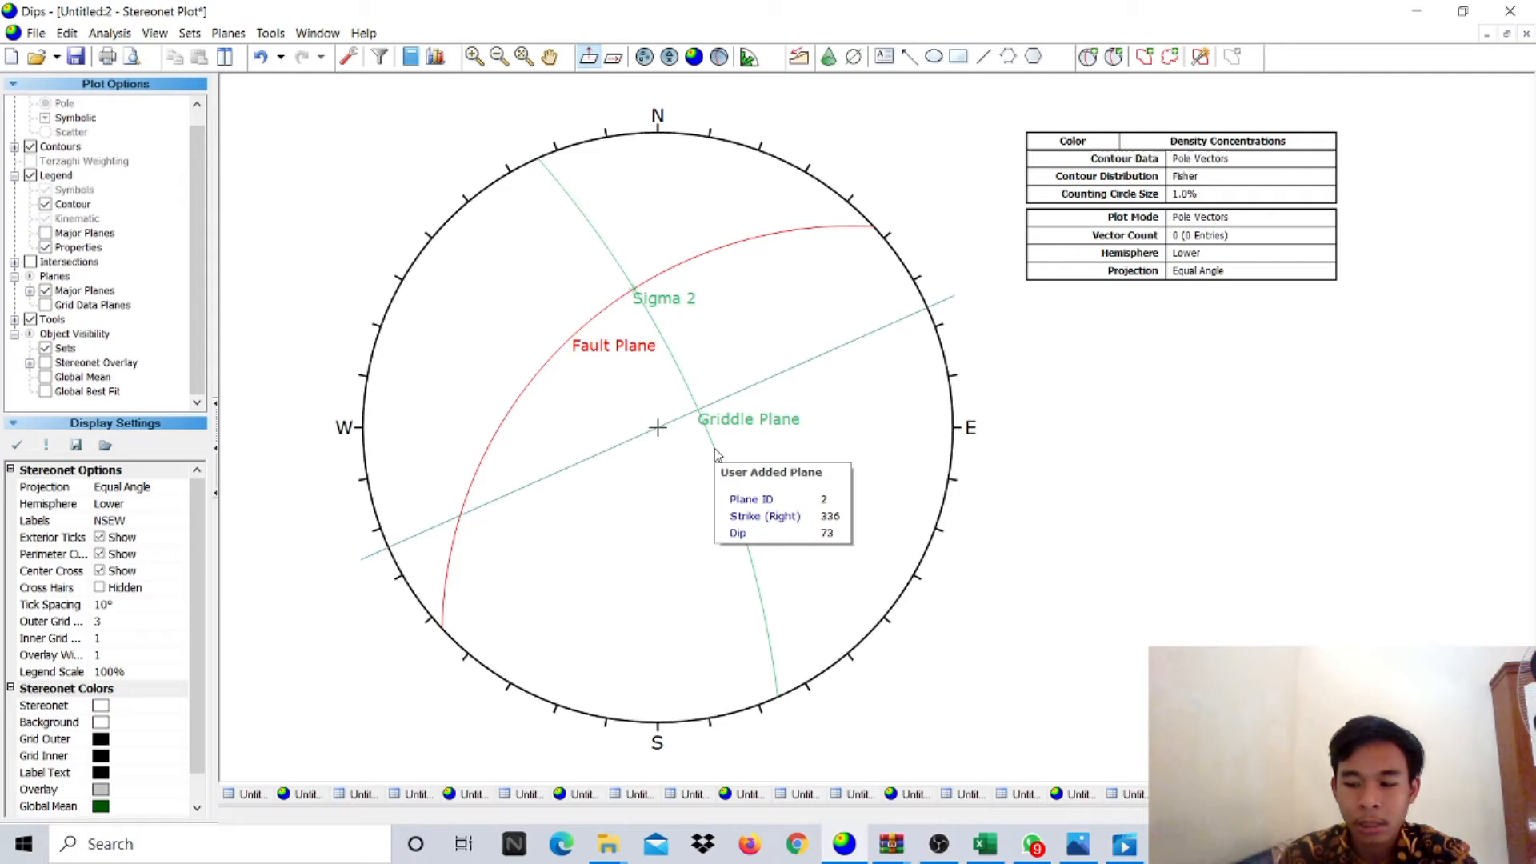
- Add a great circle labelled 'Griddle Plane' at strike 80, dip 50, without its pole
{"action": "left_click", "coordinate": [1088, 56]}
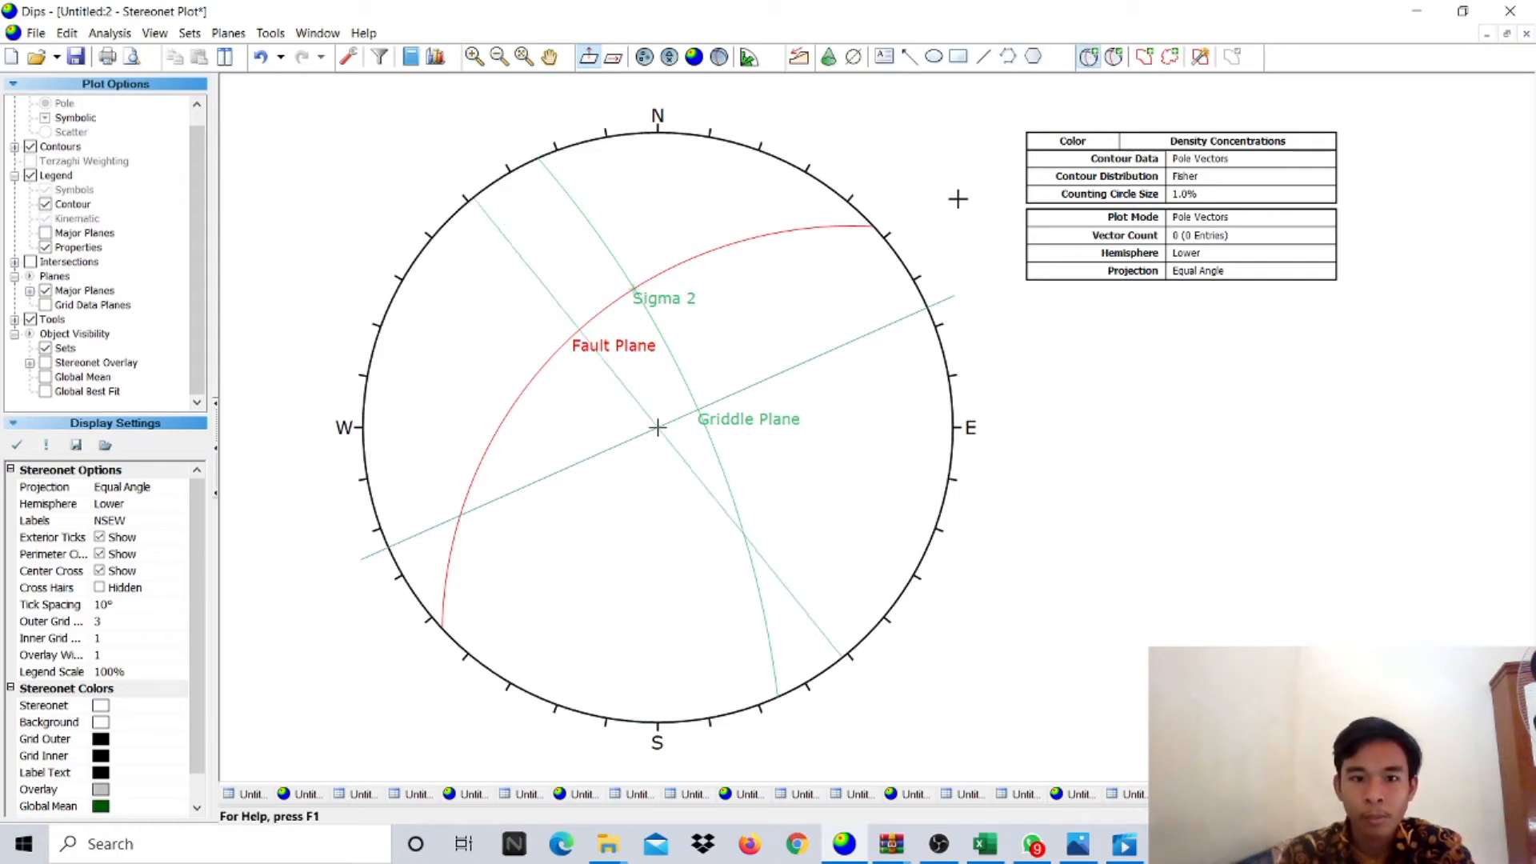
{"action": "left_click", "coordinate": [633, 290]}
{"action": "left_click", "coordinate": [762, 340]}
{"action": "type", "text": "Griddle Plane"}
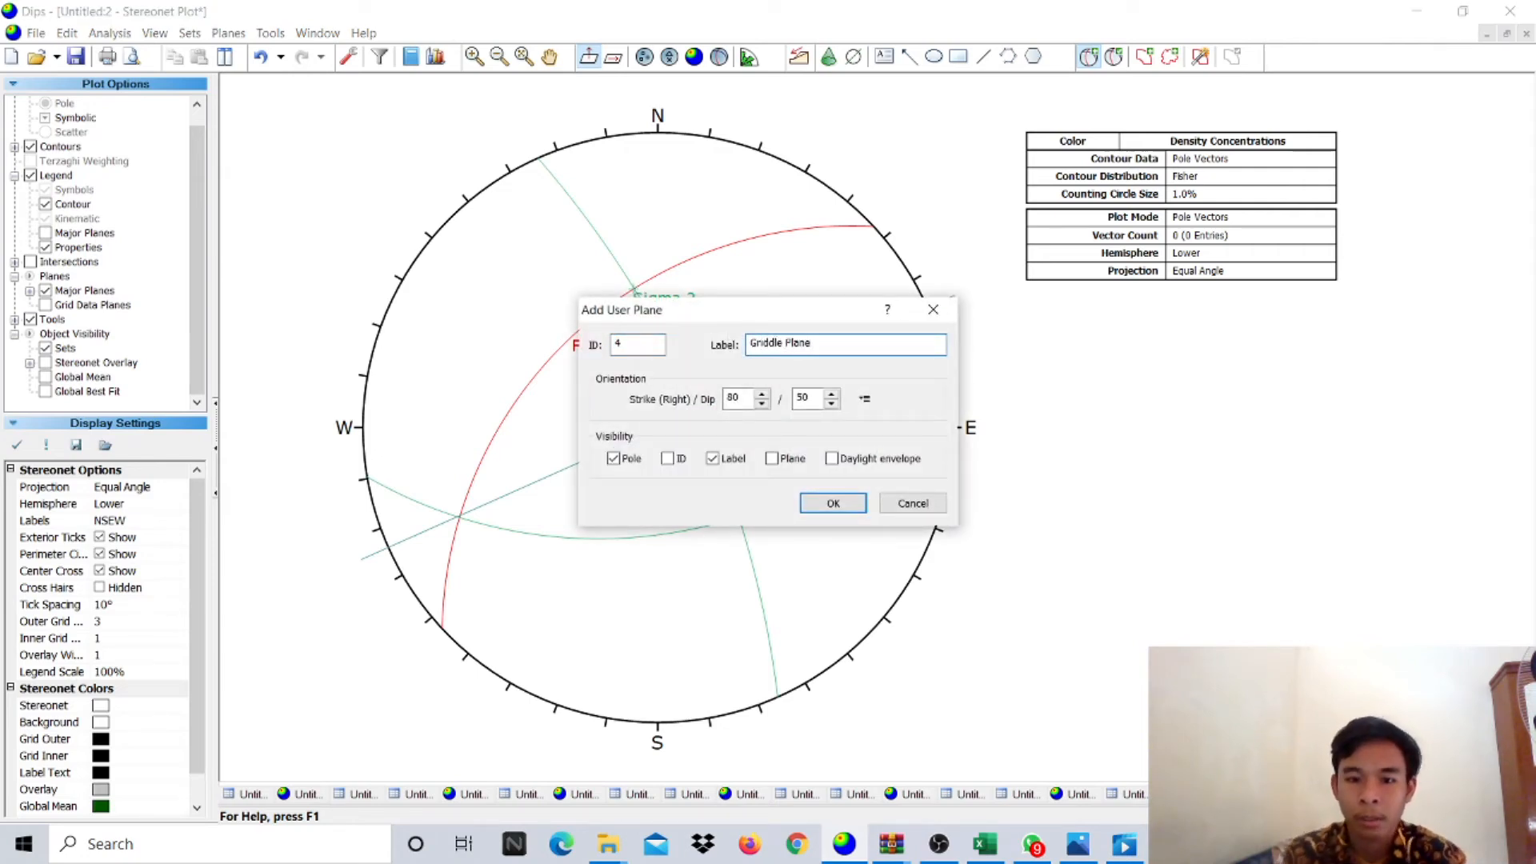
{"action": "left_click", "coordinate": [633, 461]}
{"action": "left_click", "coordinate": [783, 465]}
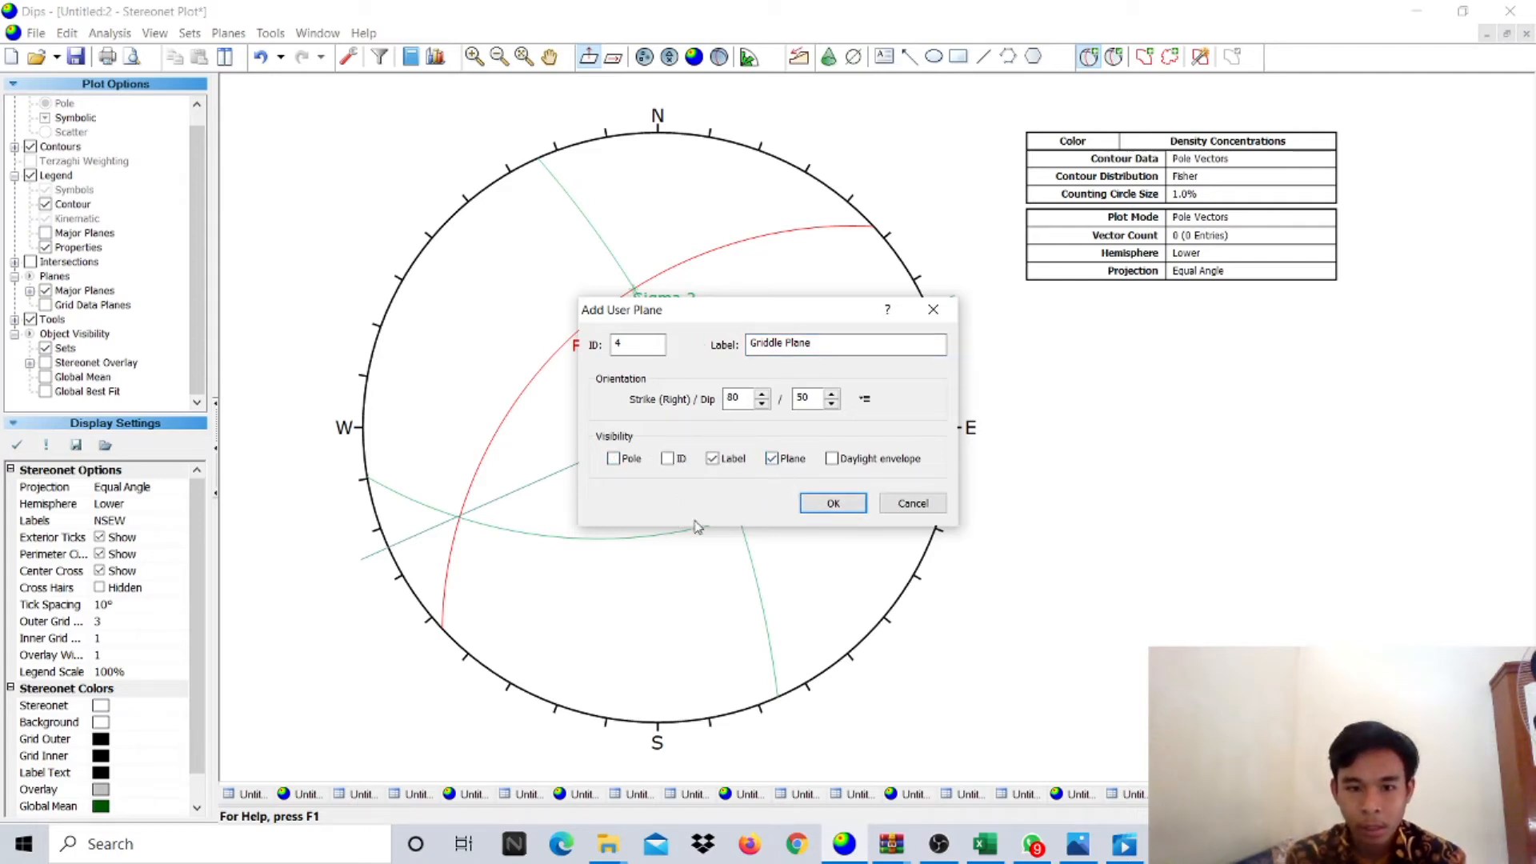
{"action": "left_click", "coordinate": [840, 504]}
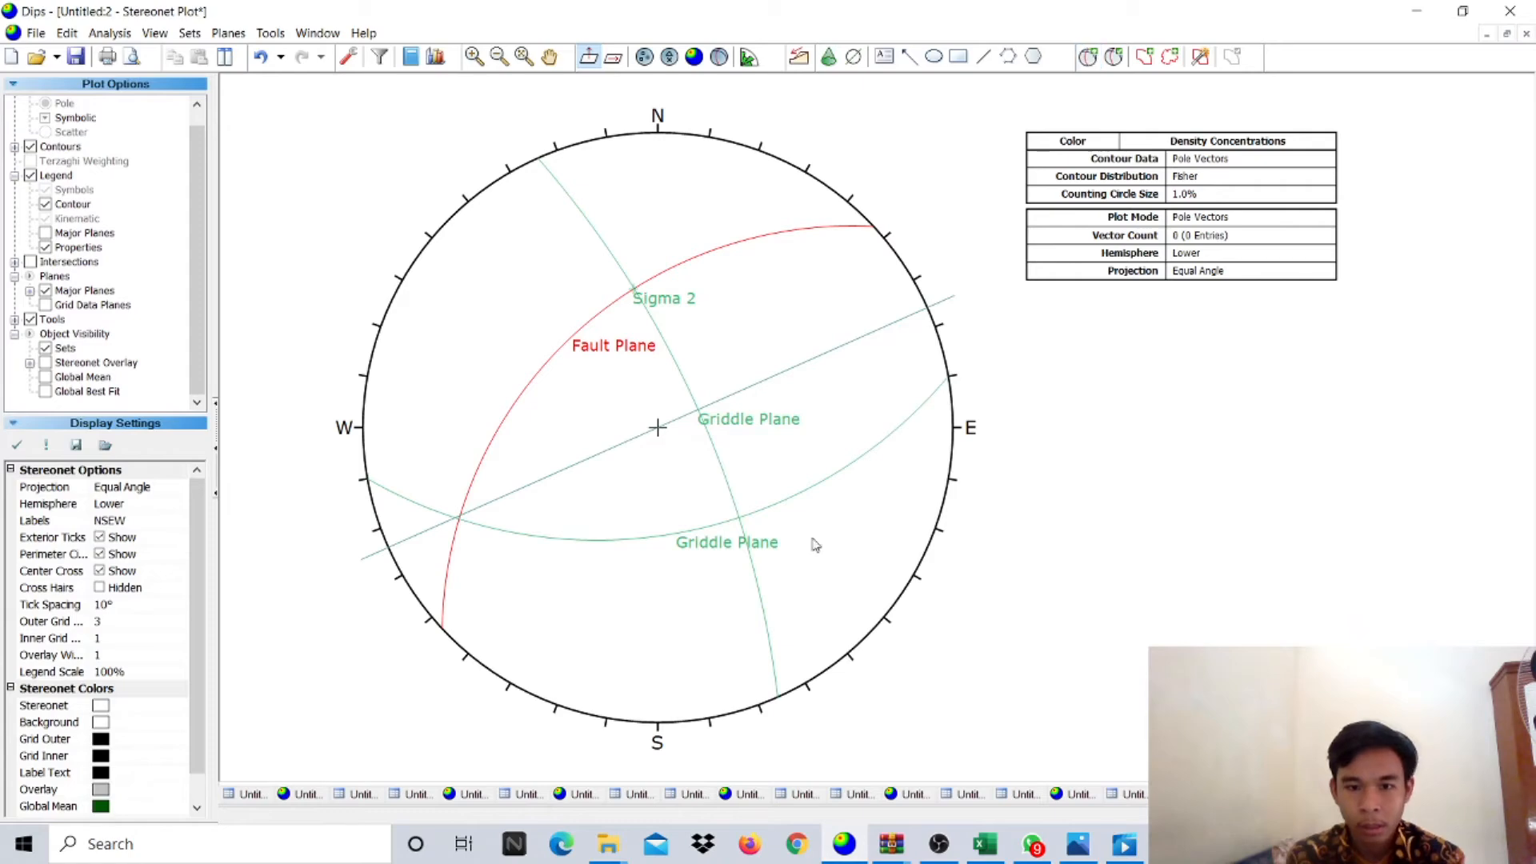
- Cancel the plane editor and undo the last added Griddle Plane
{"action": "right_click", "coordinate": [803, 496]}
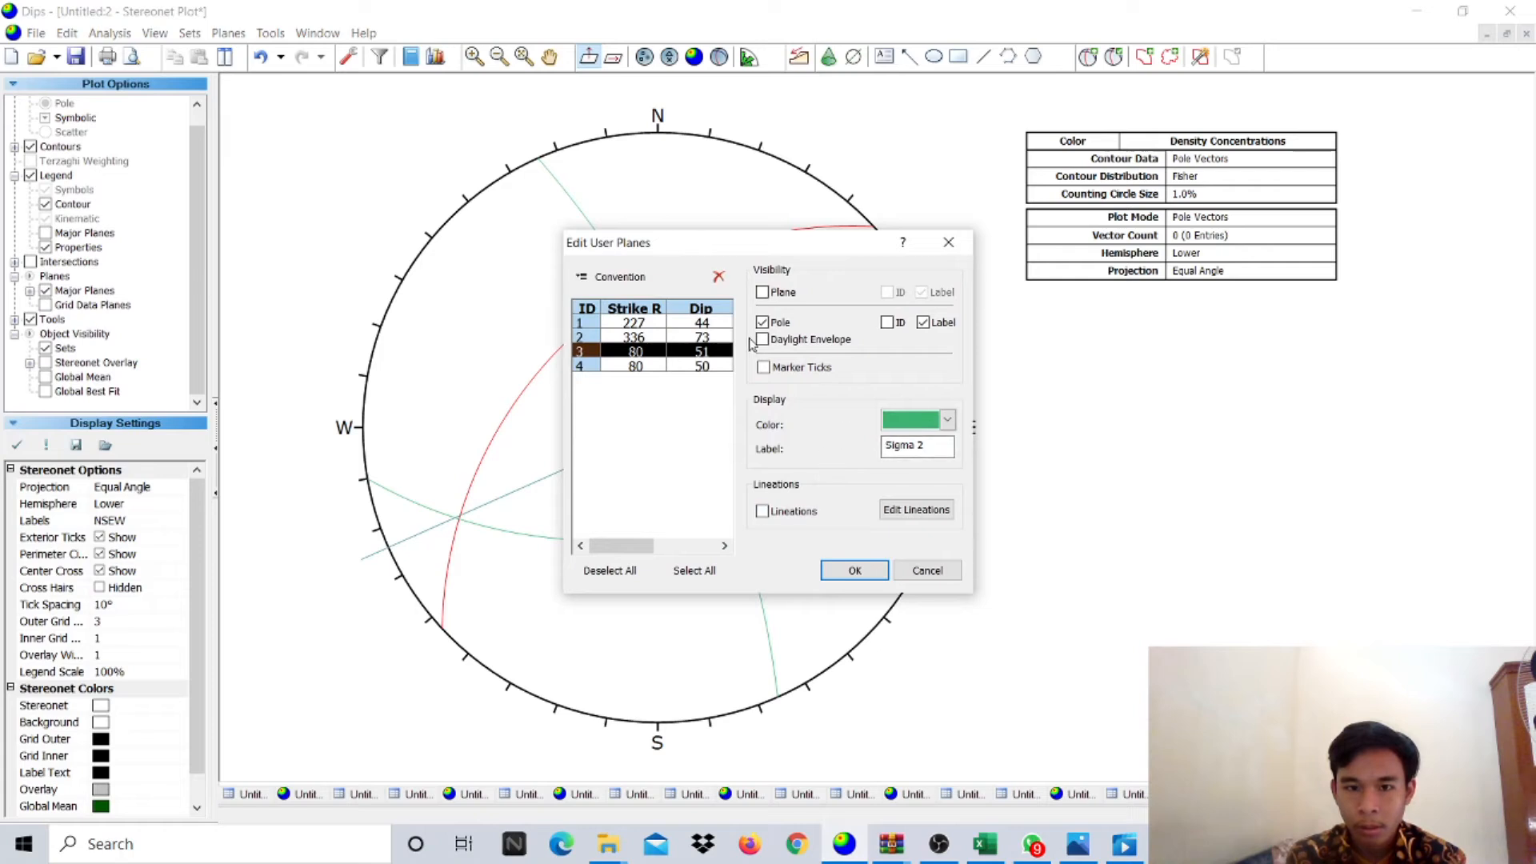
{"action": "left_click", "coordinate": [928, 571]}
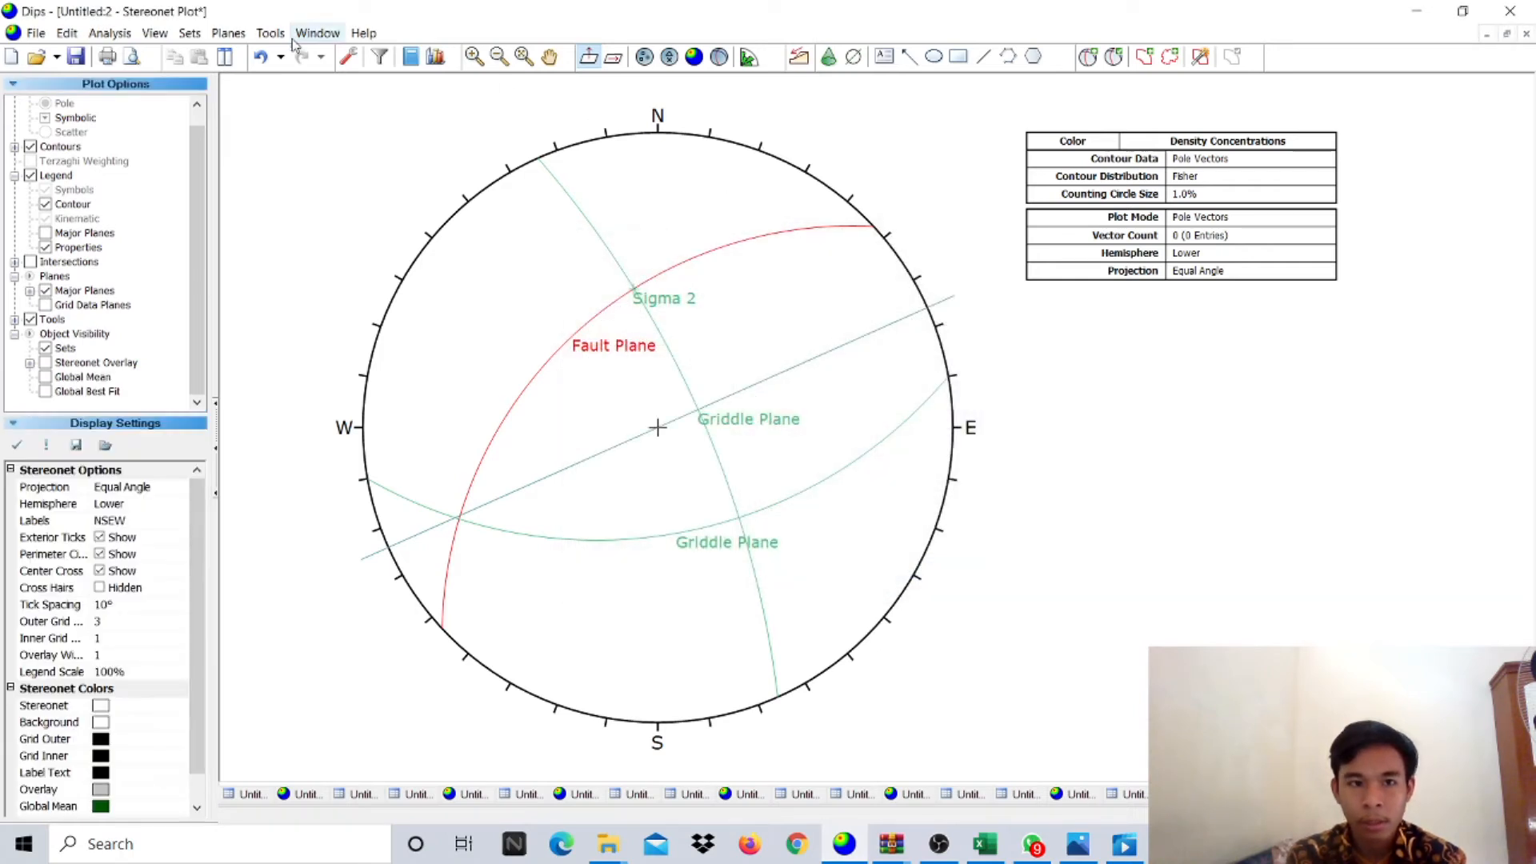
{"action": "left_click", "coordinate": [260, 57]}
- Re-add the plane at strike 81, dip 51 labelled 'Griddle Plane 2'
{"action": "left_click", "coordinate": [1088, 56]}
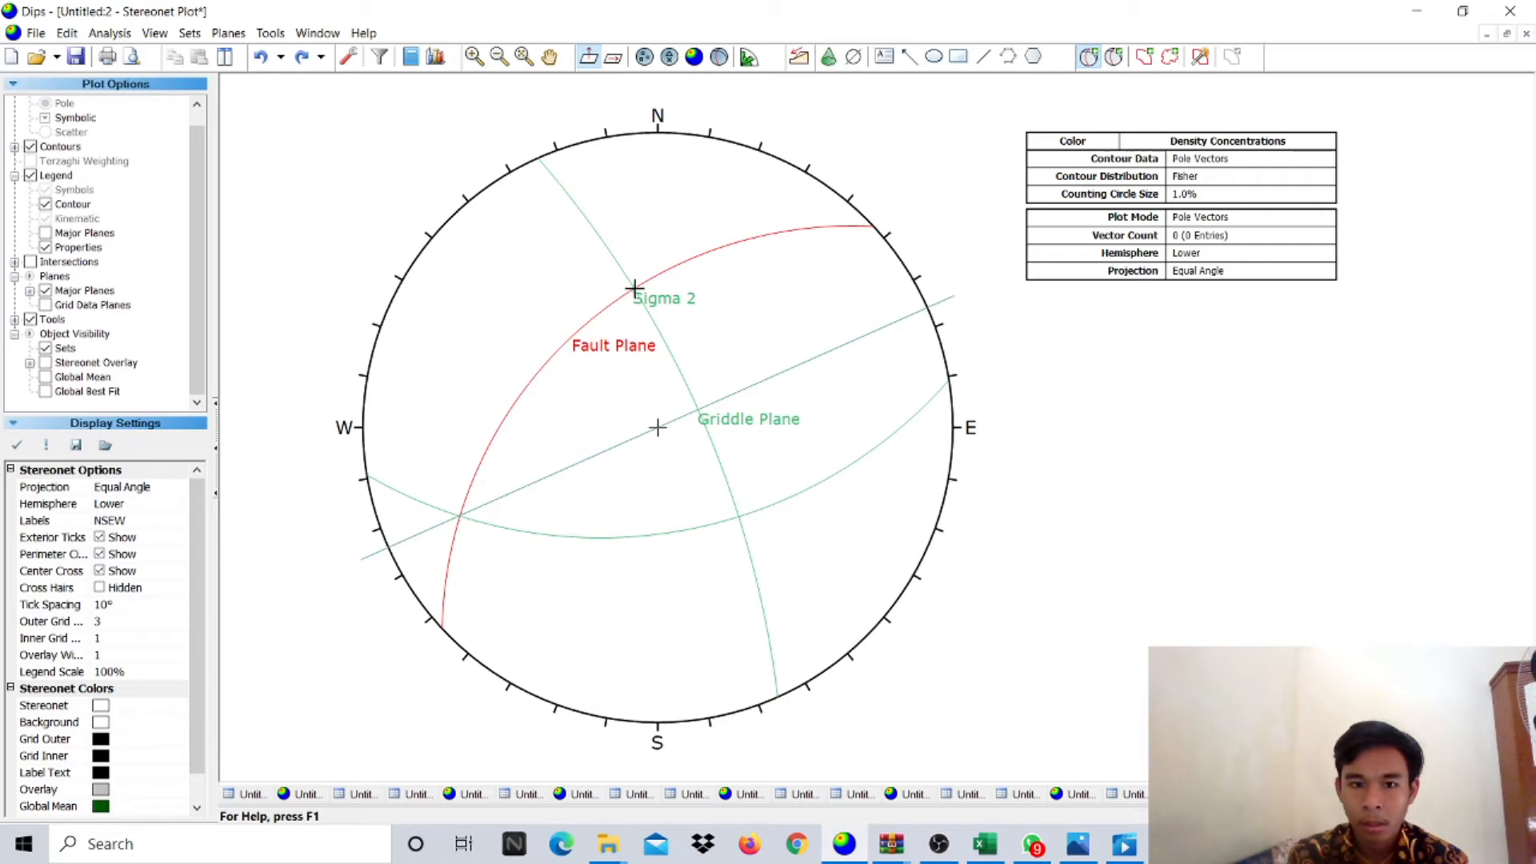
{"action": "left_click", "coordinate": [634, 289]}
{"action": "left_click", "coordinate": [754, 346]}
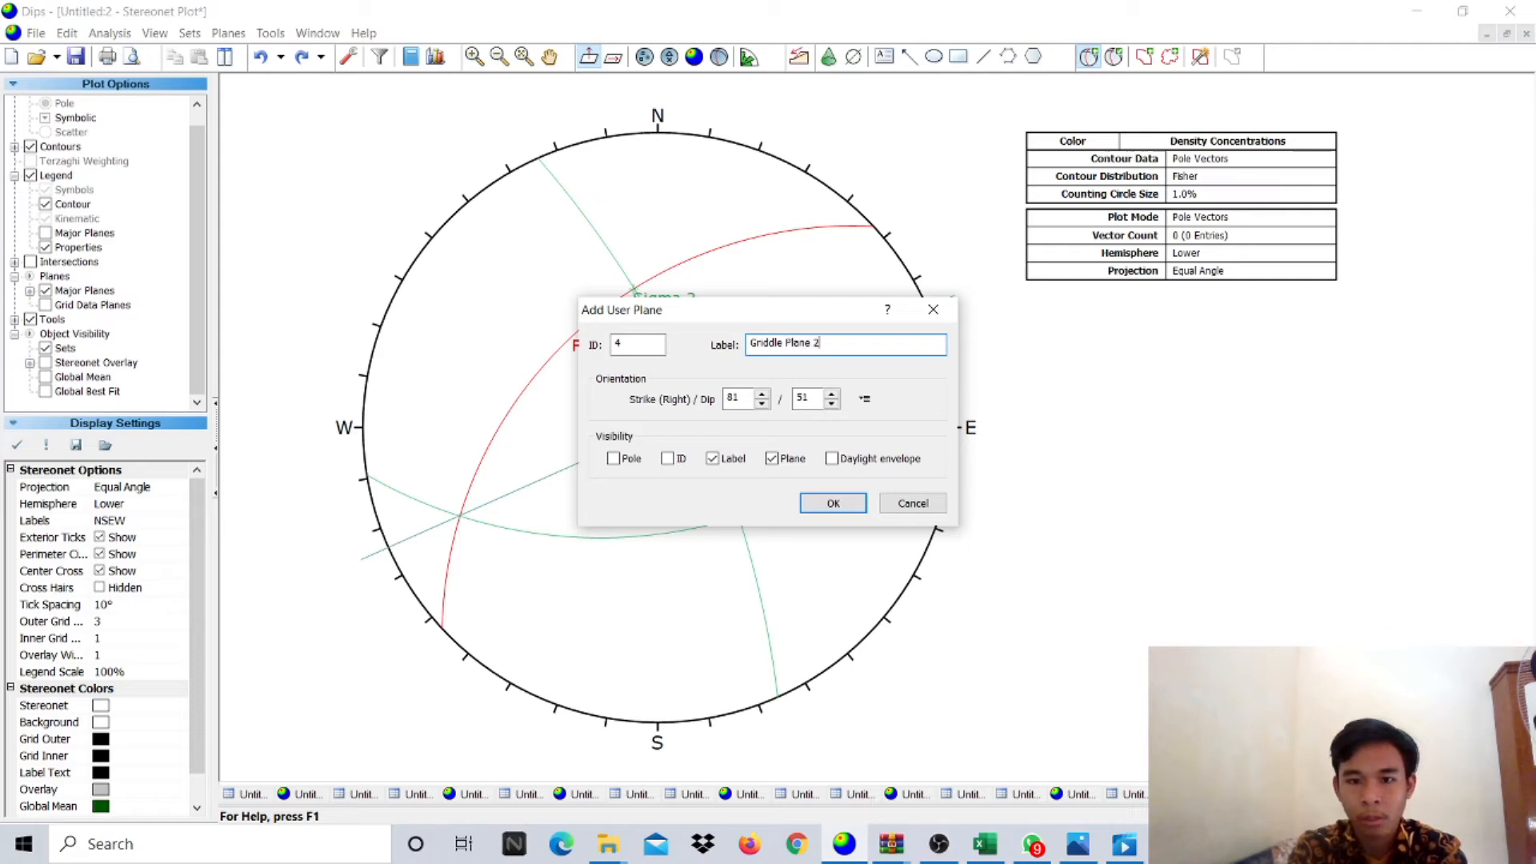
{"action": "left_click", "coordinate": [833, 503]}
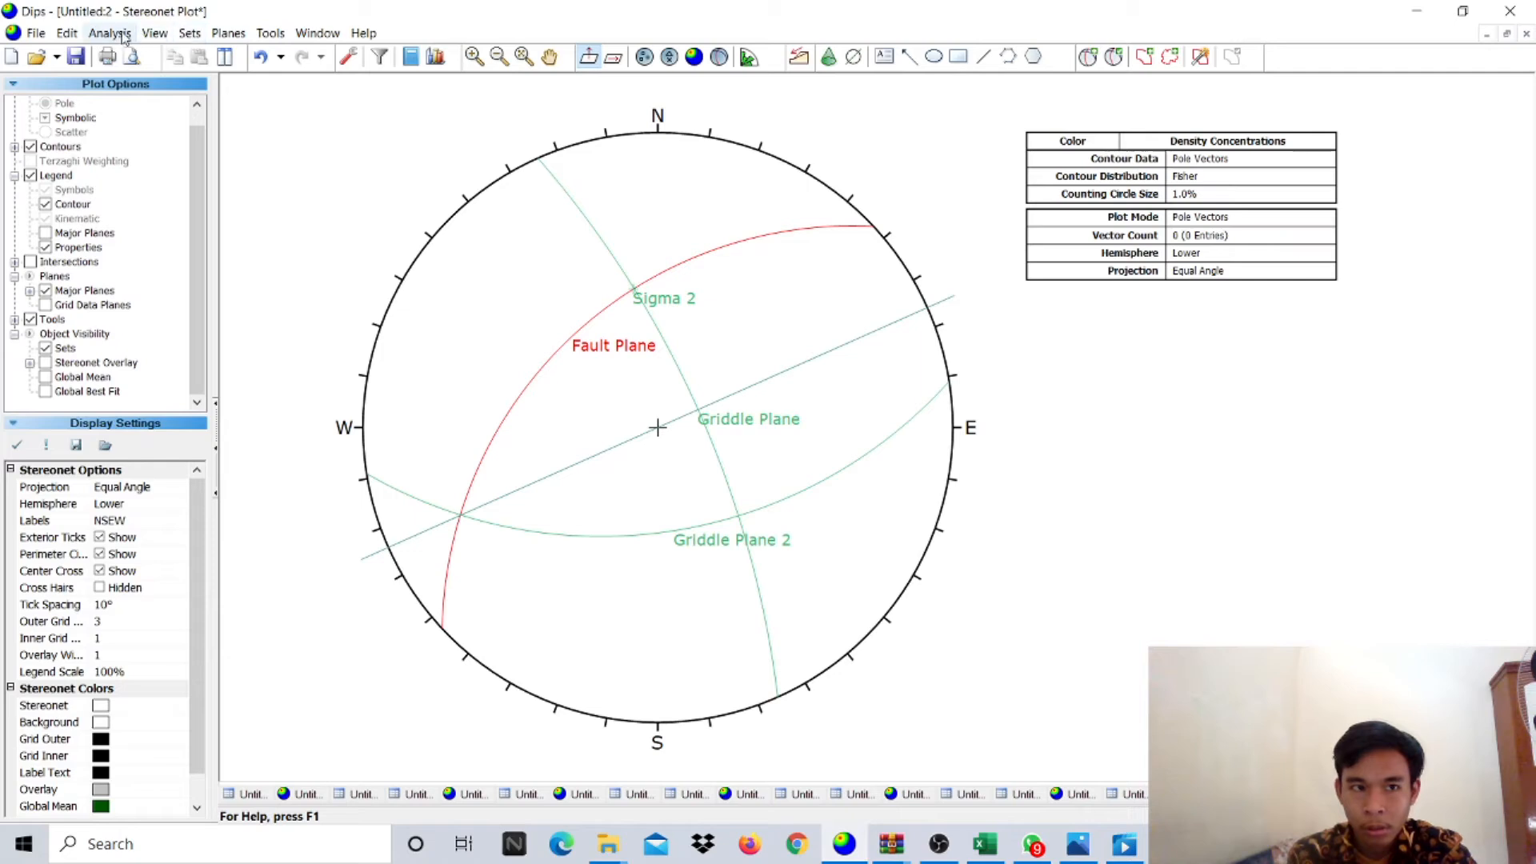
{"action": "left_click", "coordinate": [268, 34]}
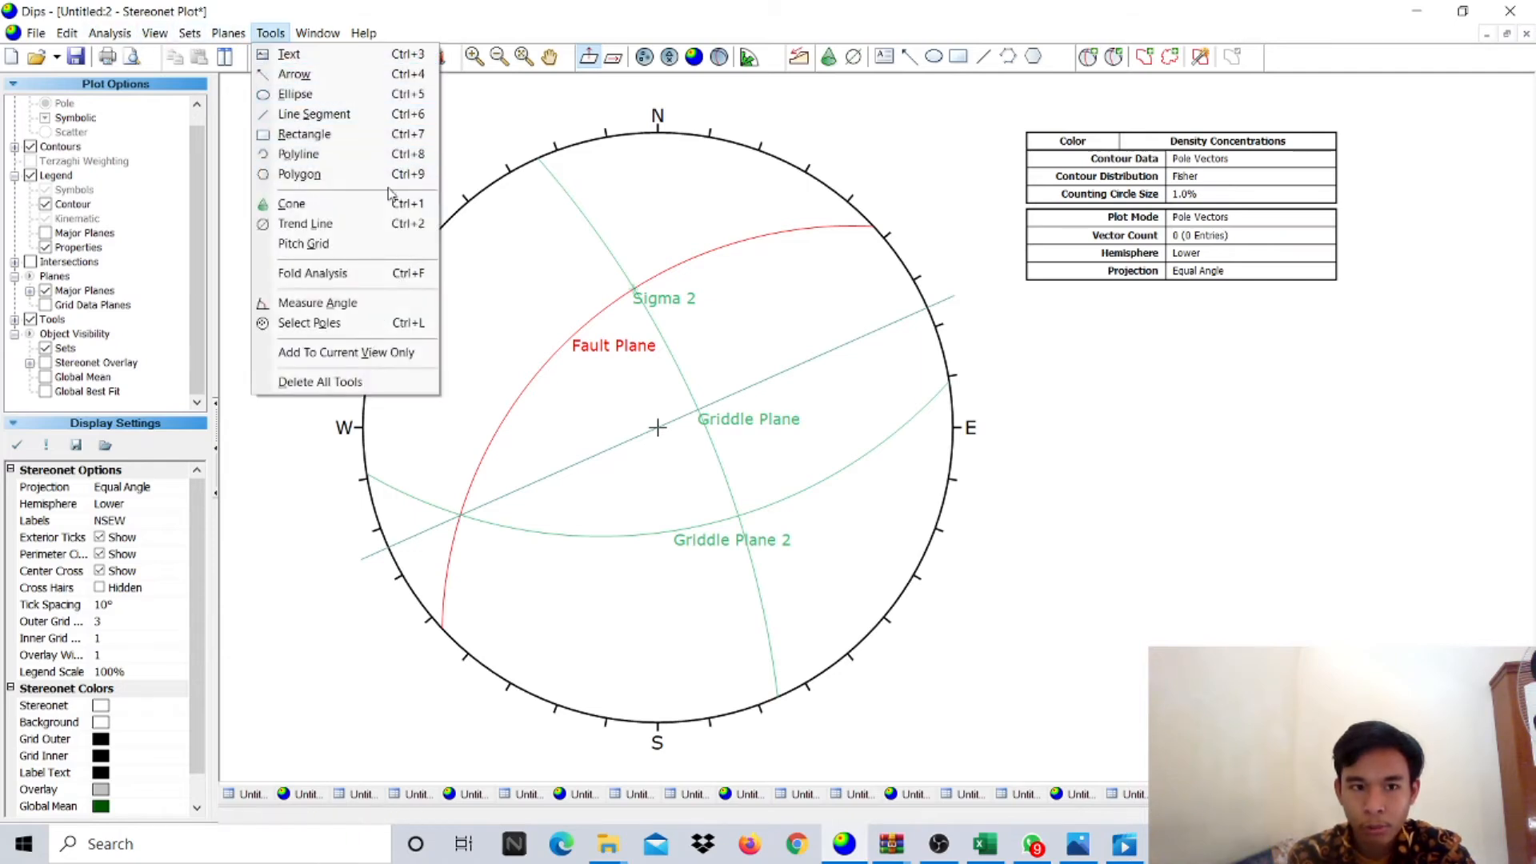
- Attach a pitch grid to the Griddle Plane 2 great circle
{"action": "left_click", "coordinate": [368, 244]}
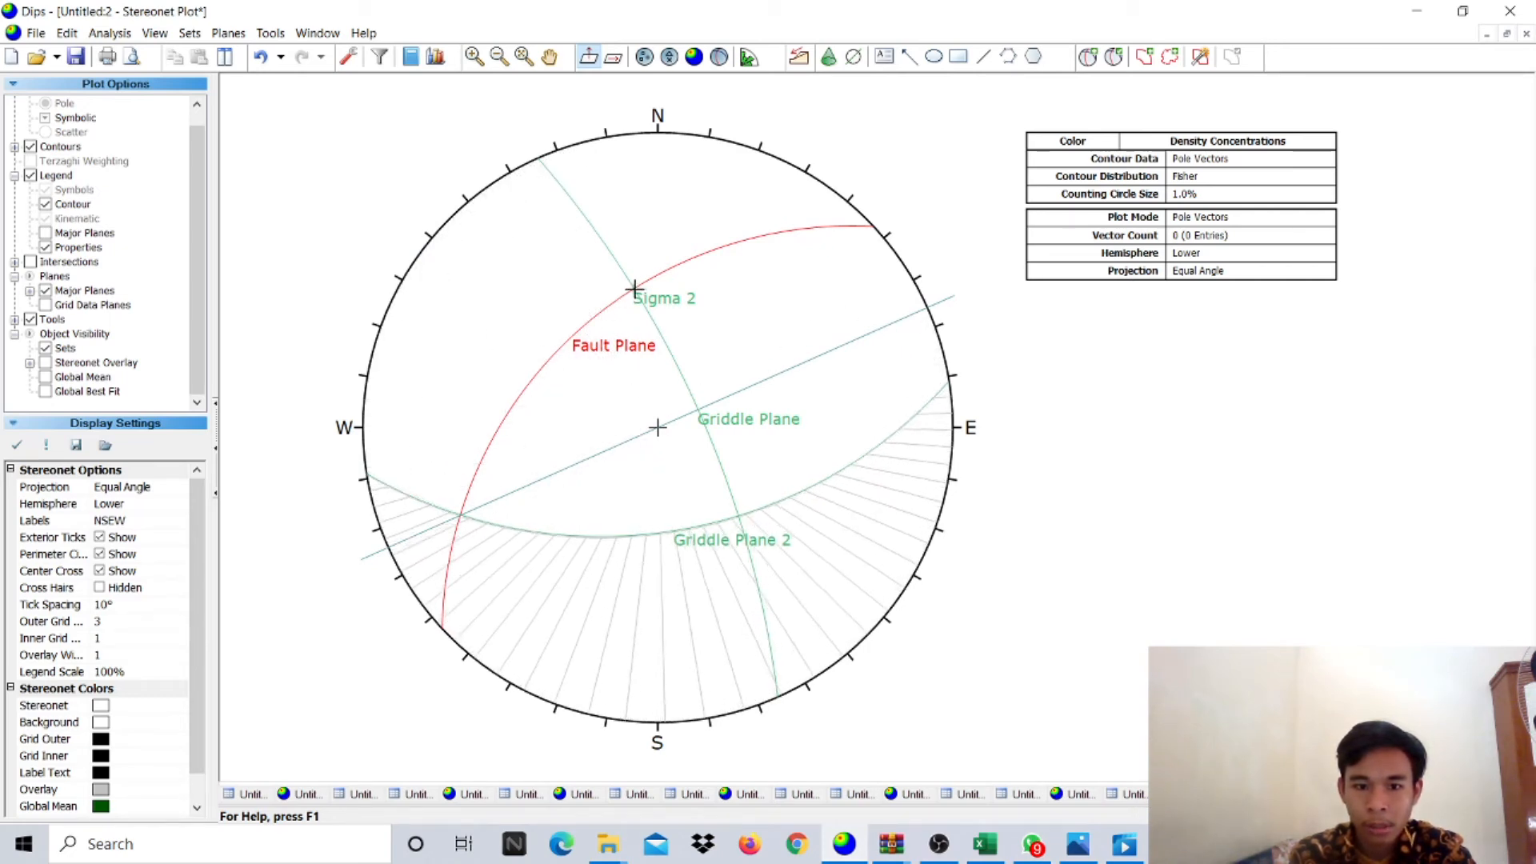
{"action": "left_click", "coordinate": [633, 288]}
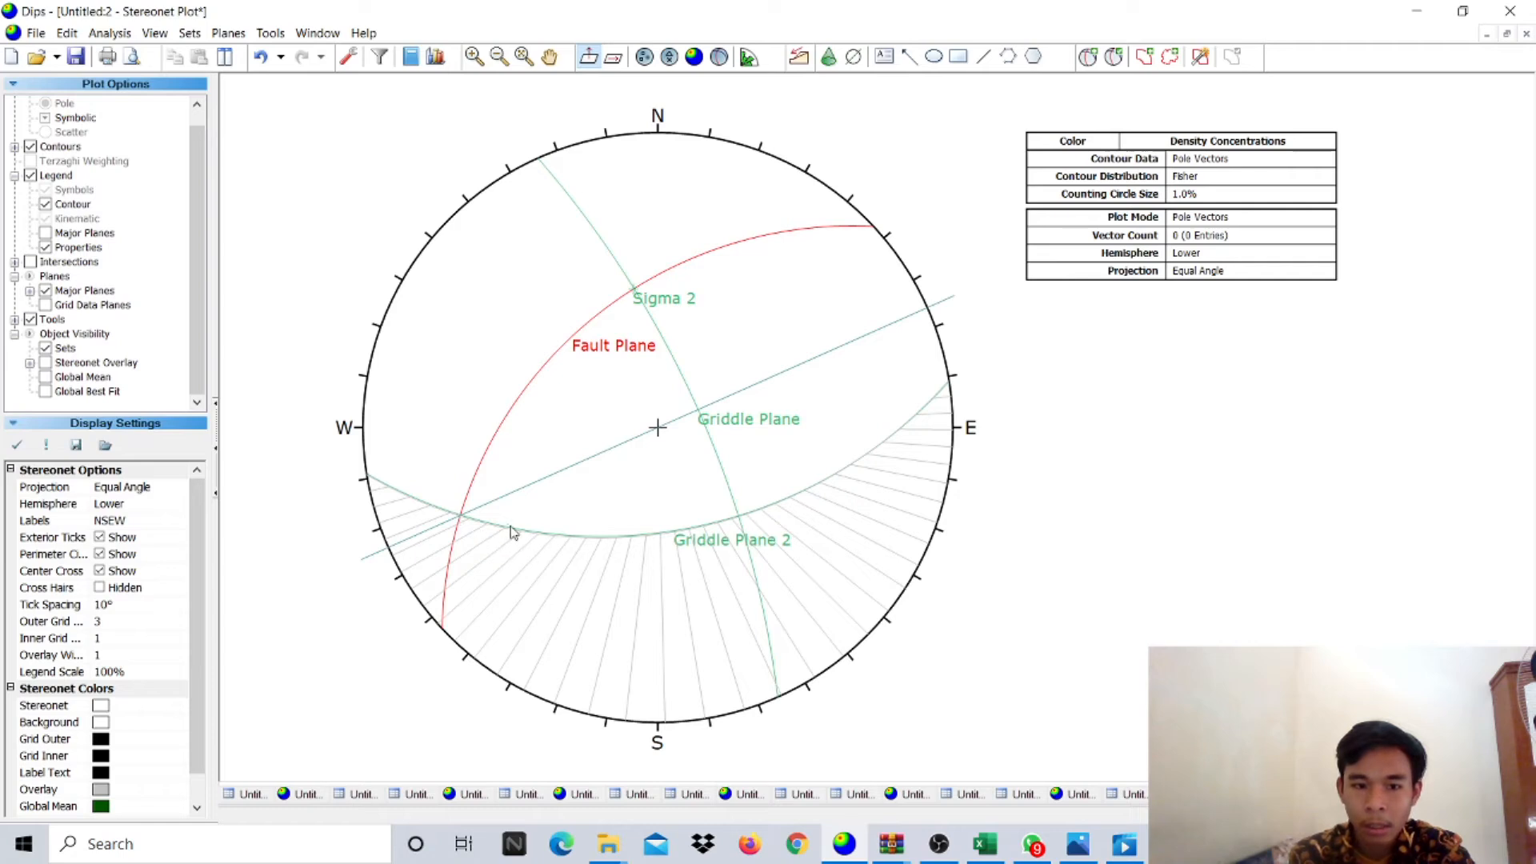
{"action": "mouse_move", "coordinate": [729, 521]}
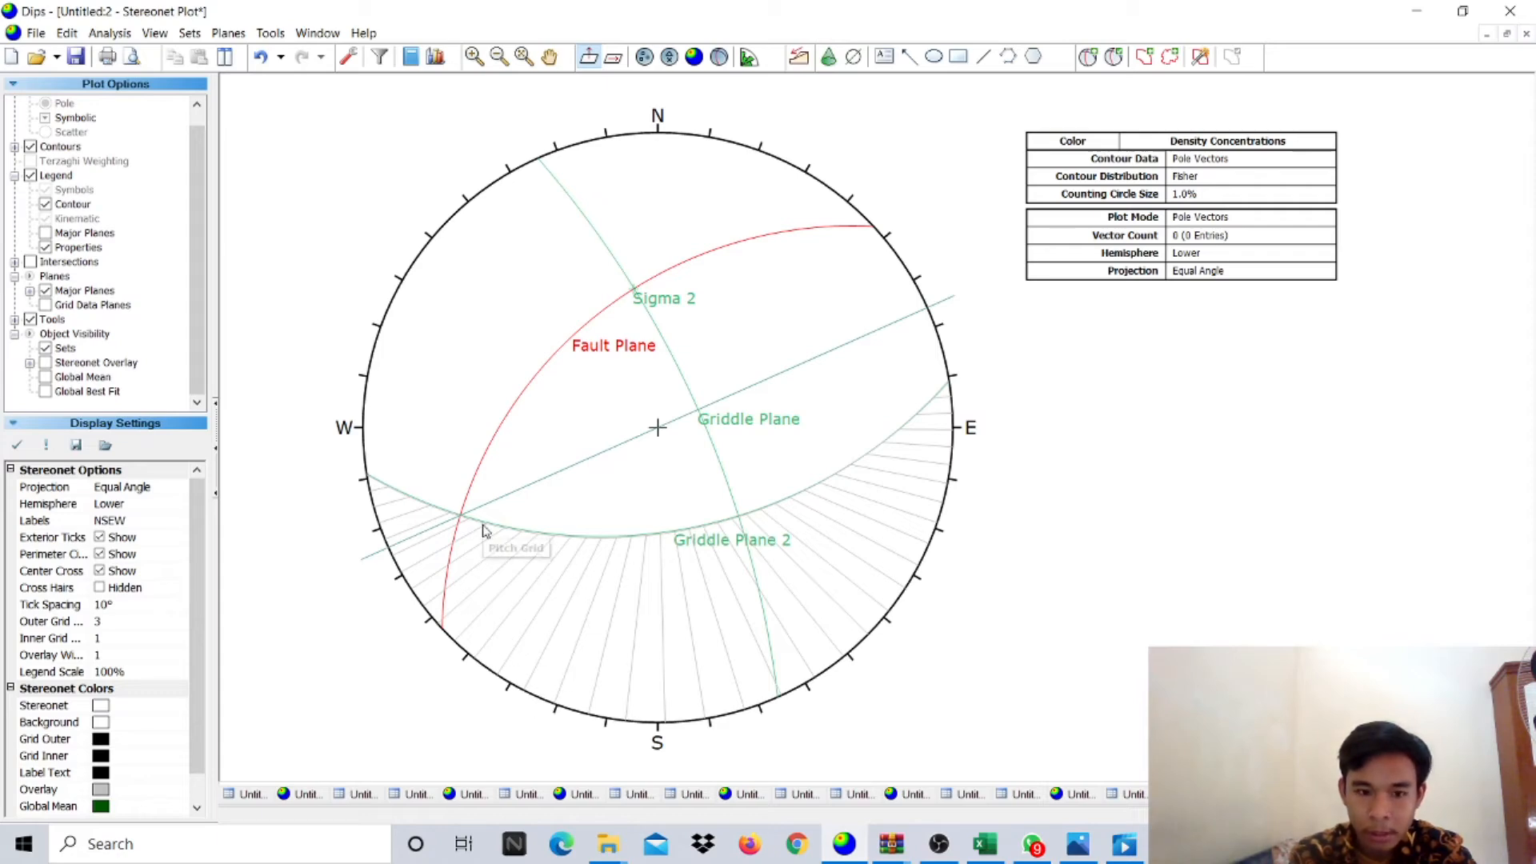
{"action": "mouse_move", "coordinate": [468, 530]}
{"action": "scroll", "coordinate": [469, 529], "scroll_direction": "up", "scroll_amount": 3}
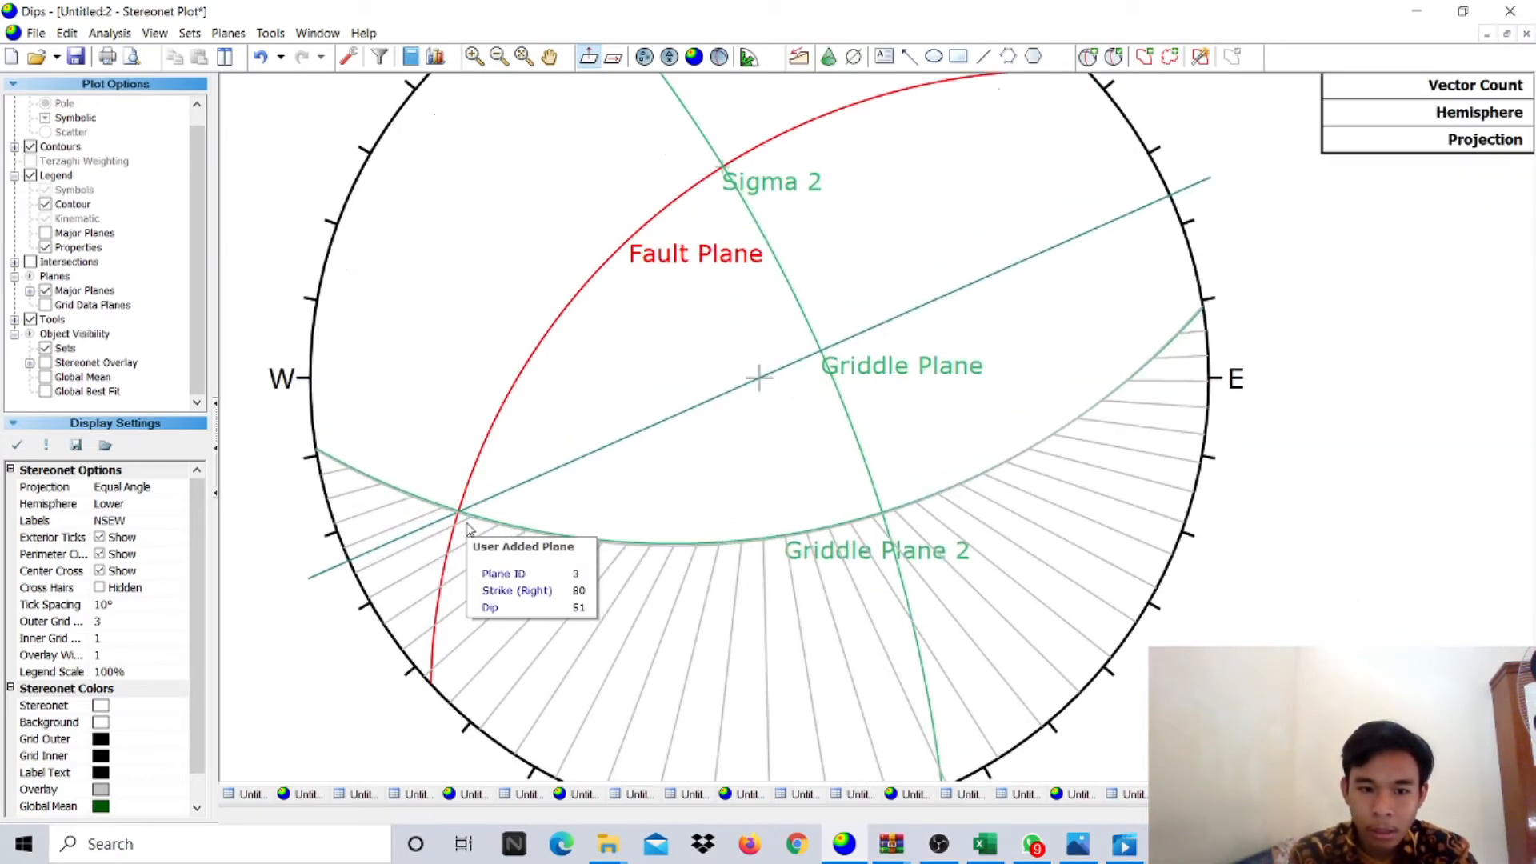
{"action": "scroll", "coordinate": [468, 530], "scroll_direction": "up", "scroll_amount": 1}
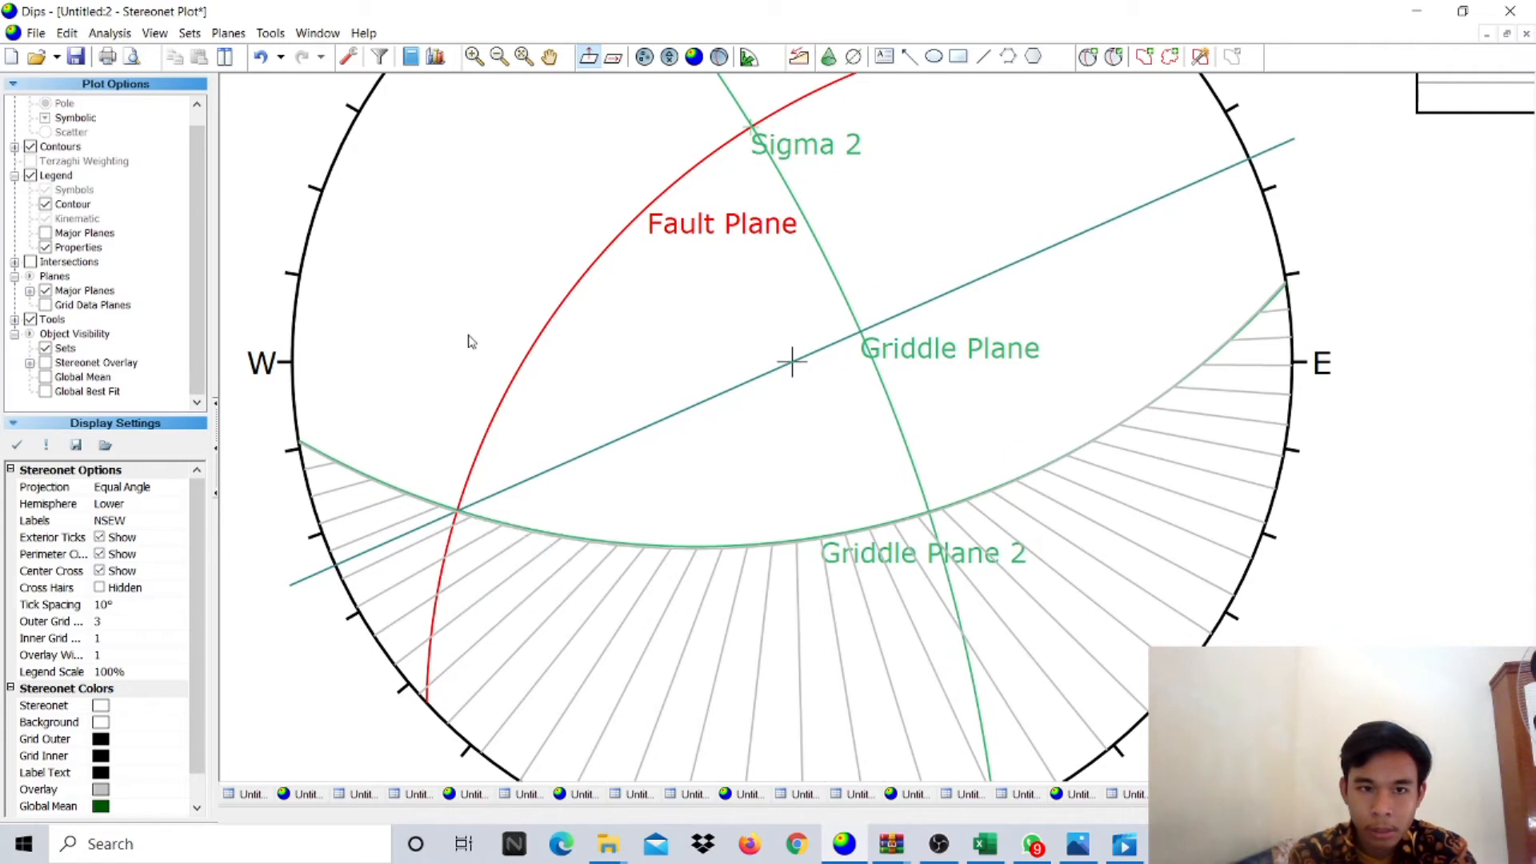
{"action": "left_click", "coordinate": [1088, 56]}
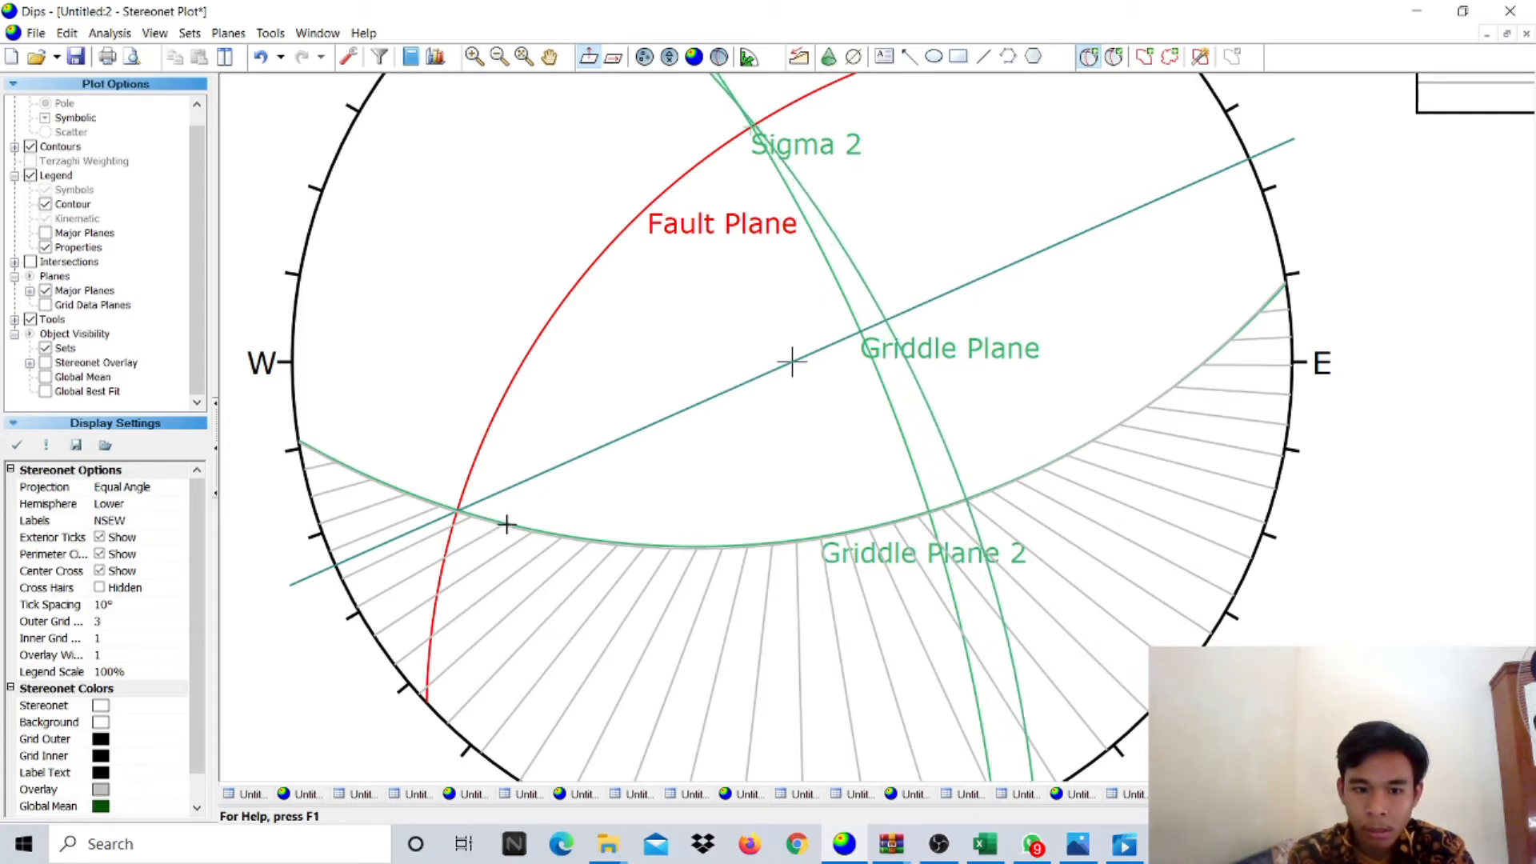
- Add a pole-only plane labelled 'Sigma 1' at strike 311, dip 52 on Griddle Plane 2
{"action": "left_click", "coordinate": [628, 543]}
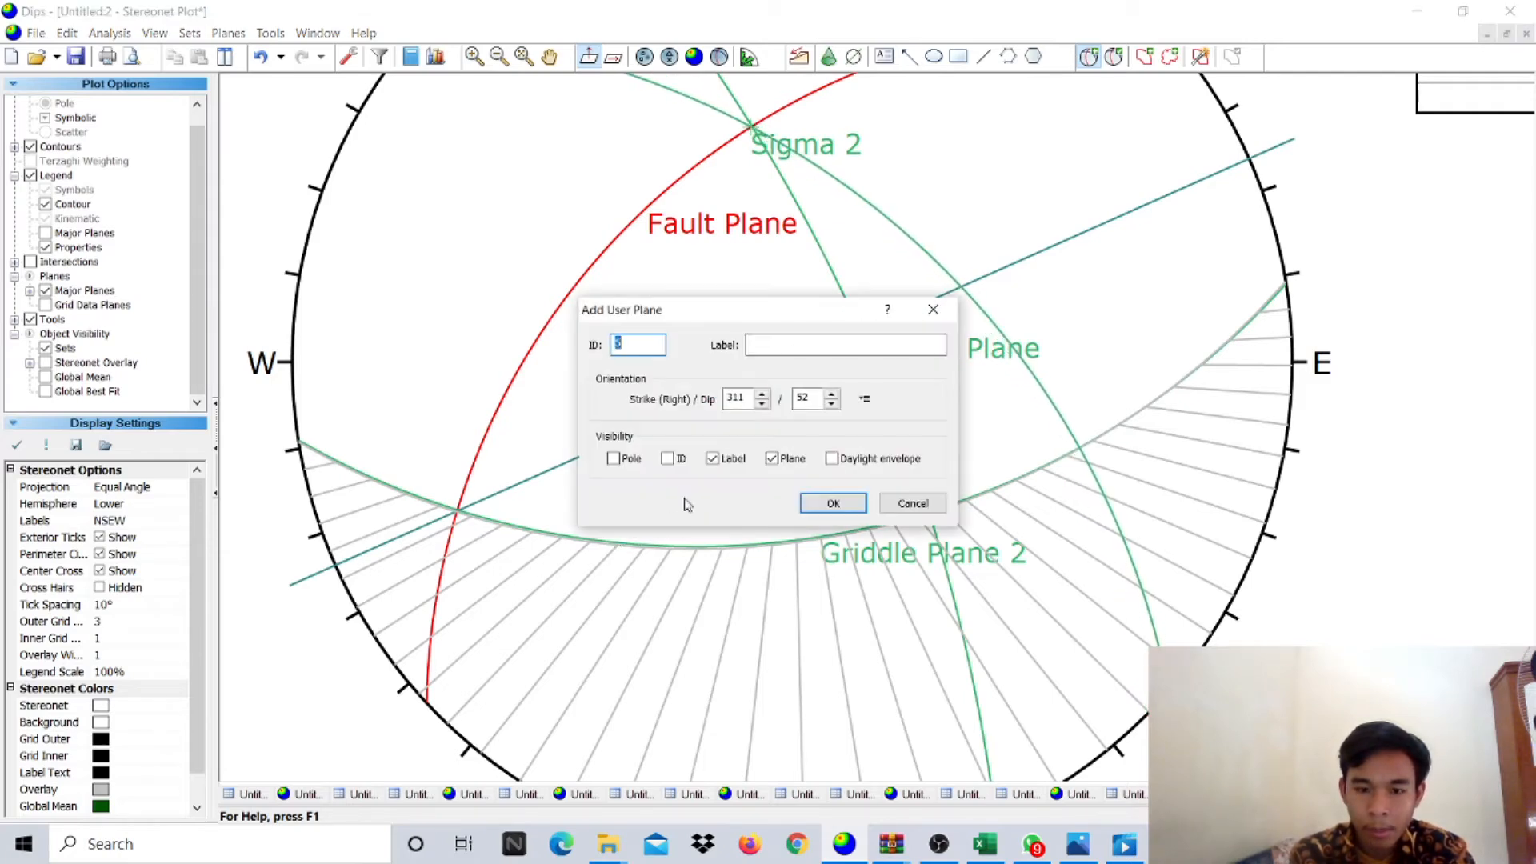
{"action": "left_click", "coordinate": [788, 353]}
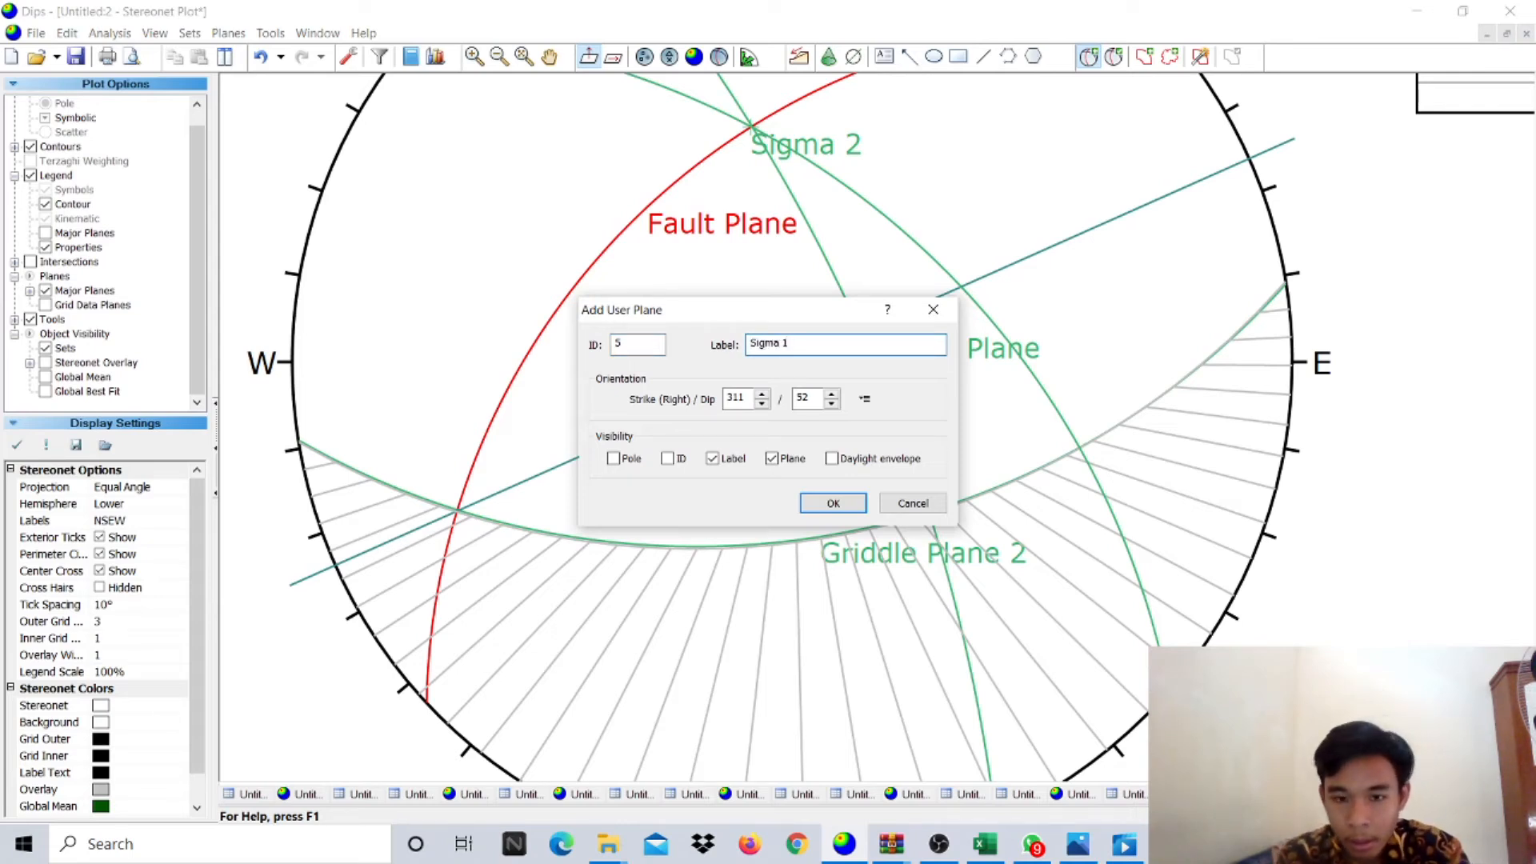
{"action": "type", "text": "Sigma 1"}
{"action": "left_click", "coordinate": [614, 459]}
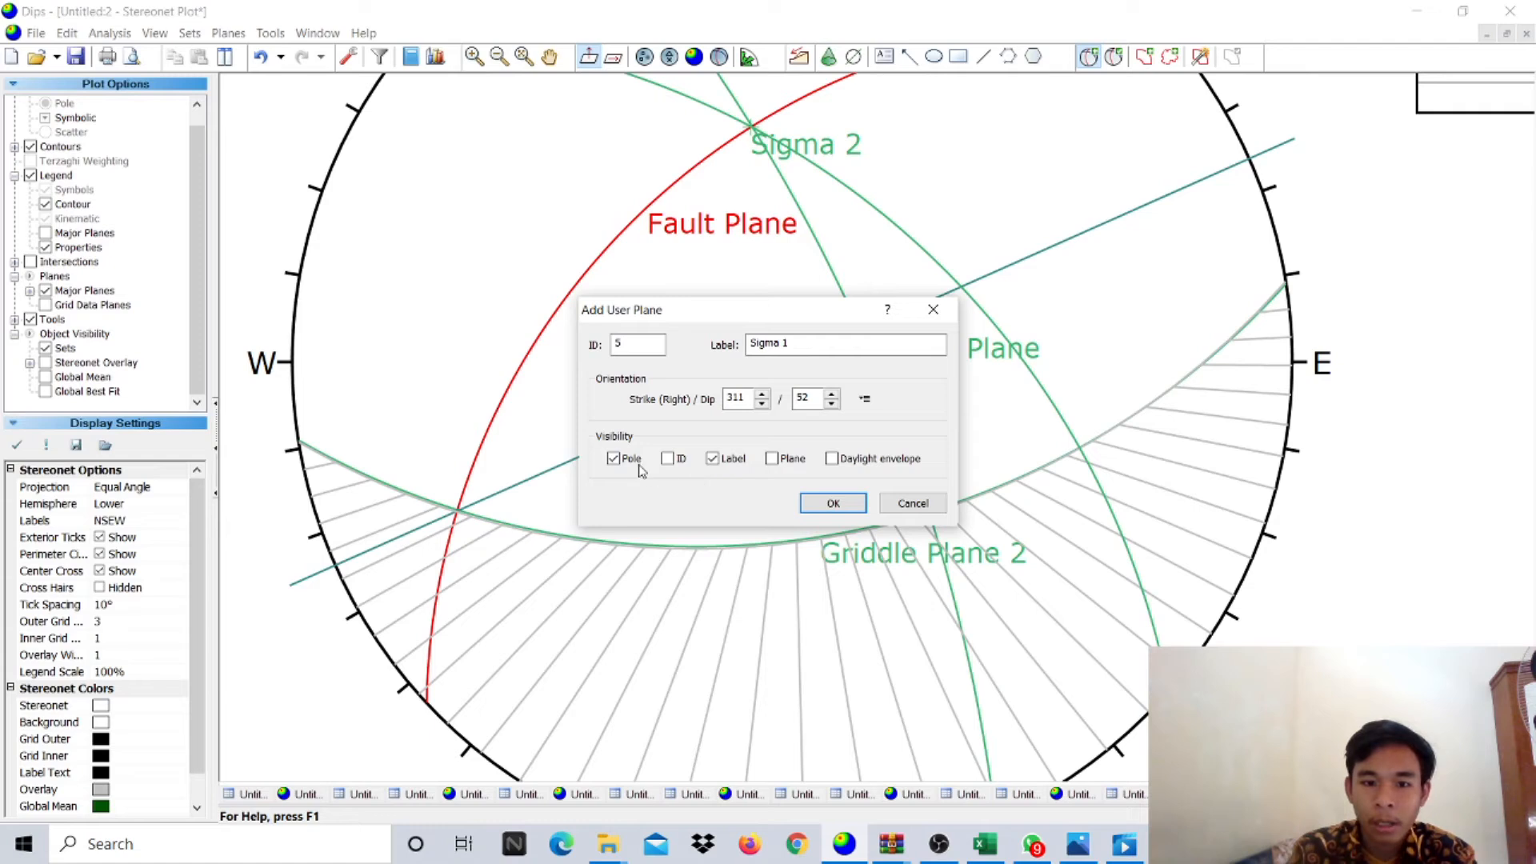
{"action": "left_click", "coordinate": [827, 506]}
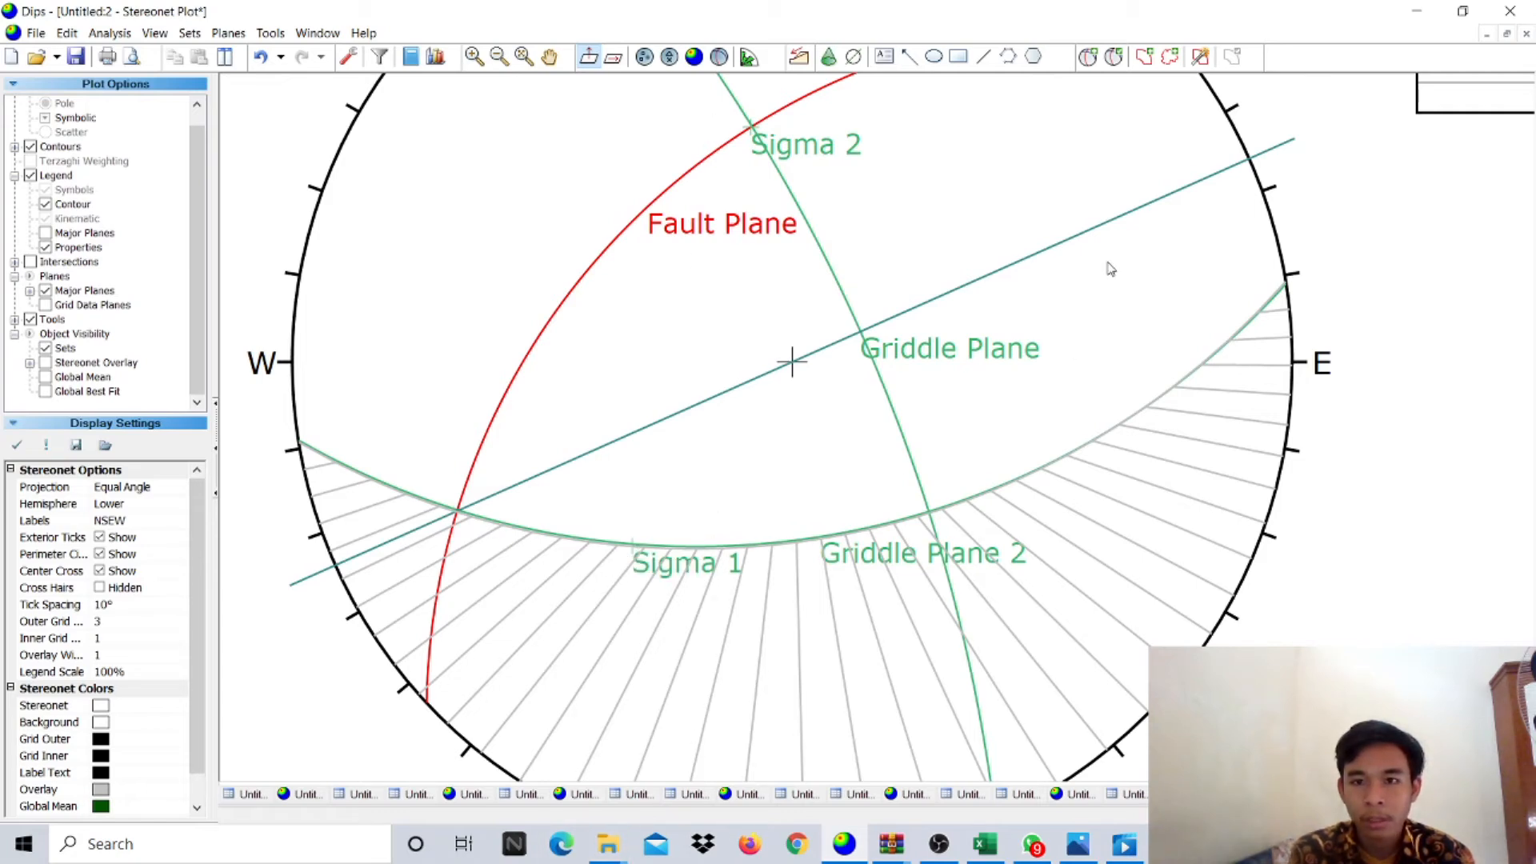
{"action": "left_click", "coordinate": [1088, 56]}
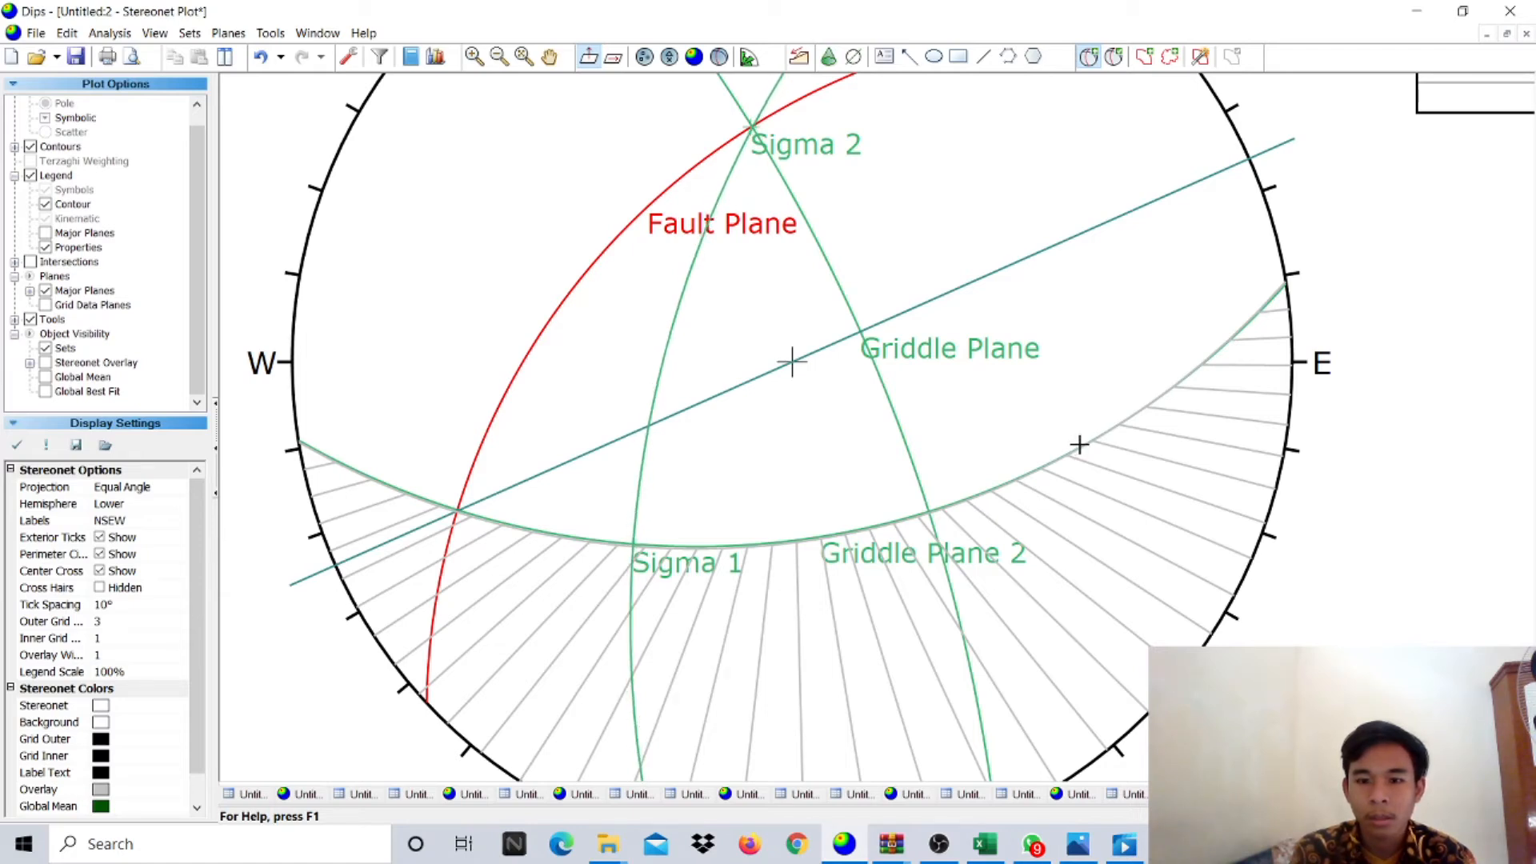
- Add a pole labelled 'Sigma 3' at strike 196, dip 62 on the east side, then zoom out
{"action": "left_click", "coordinate": [1079, 445]}
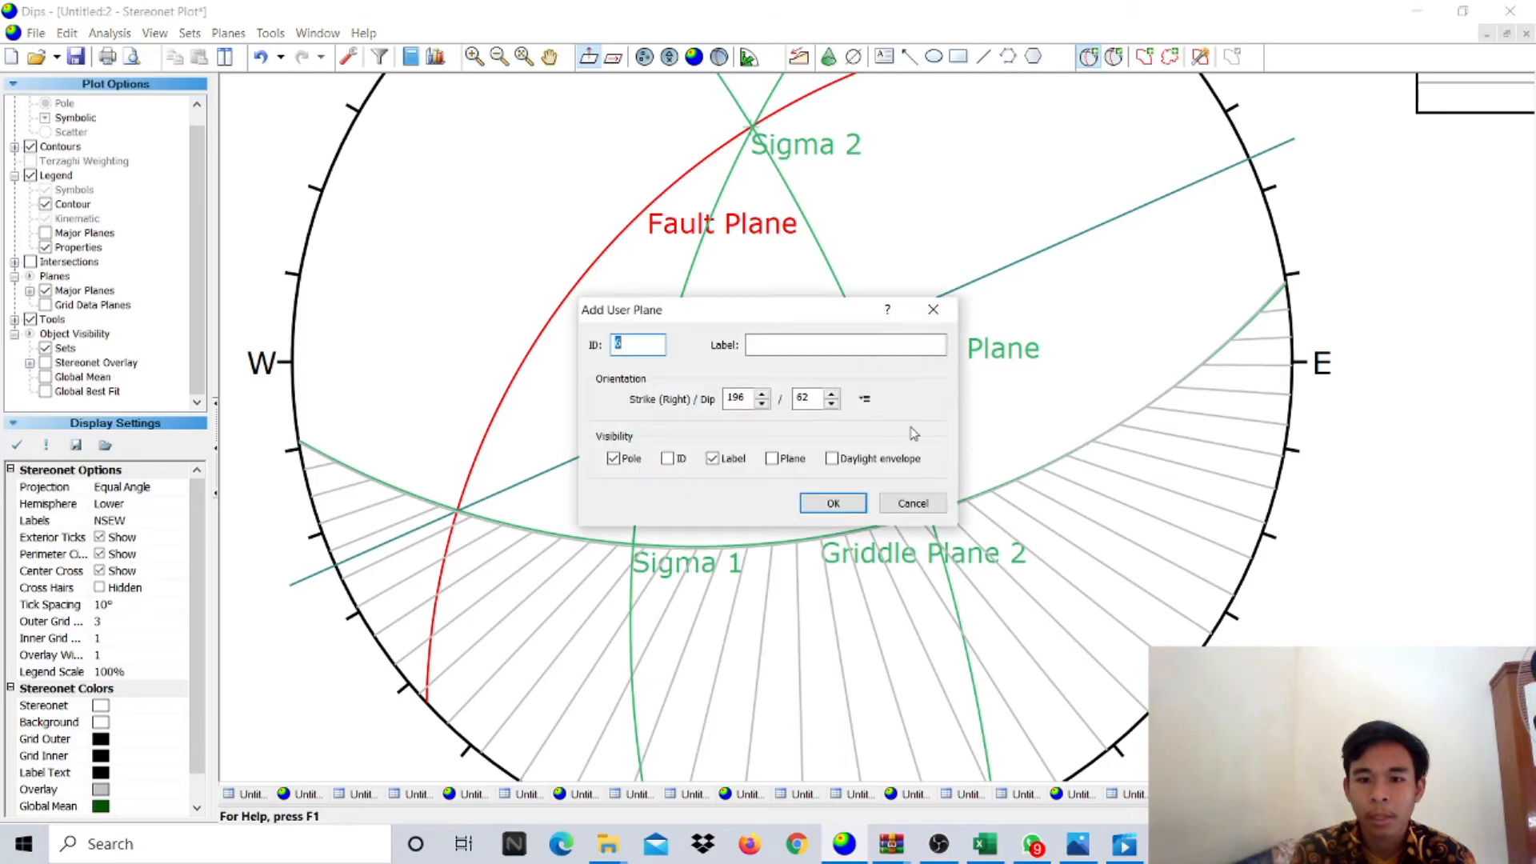
{"action": "type", "text": "Sigma 3"}
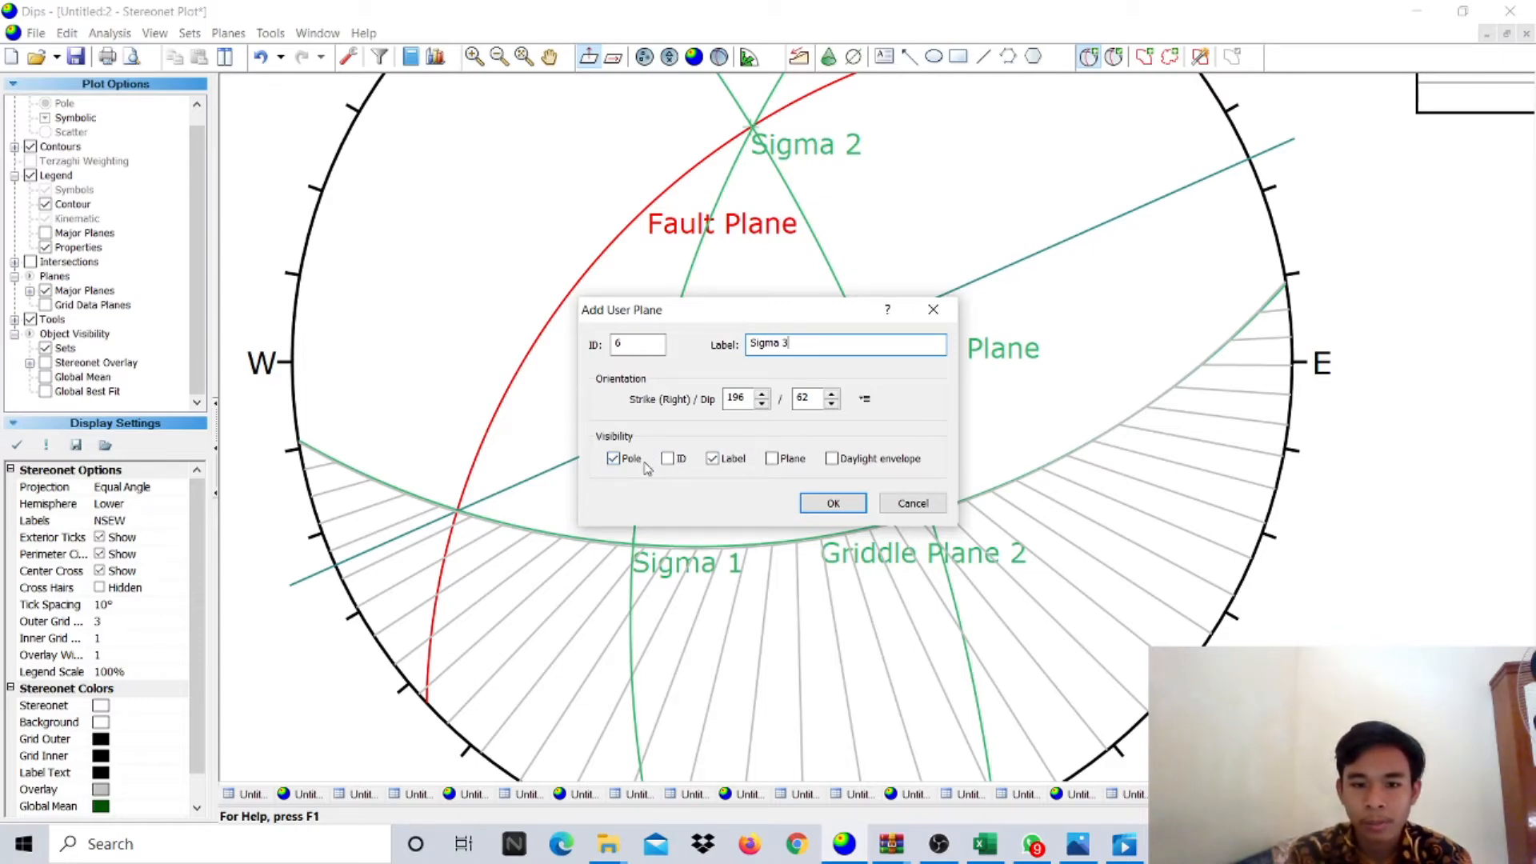
{"action": "left_click", "coordinate": [844, 507]}
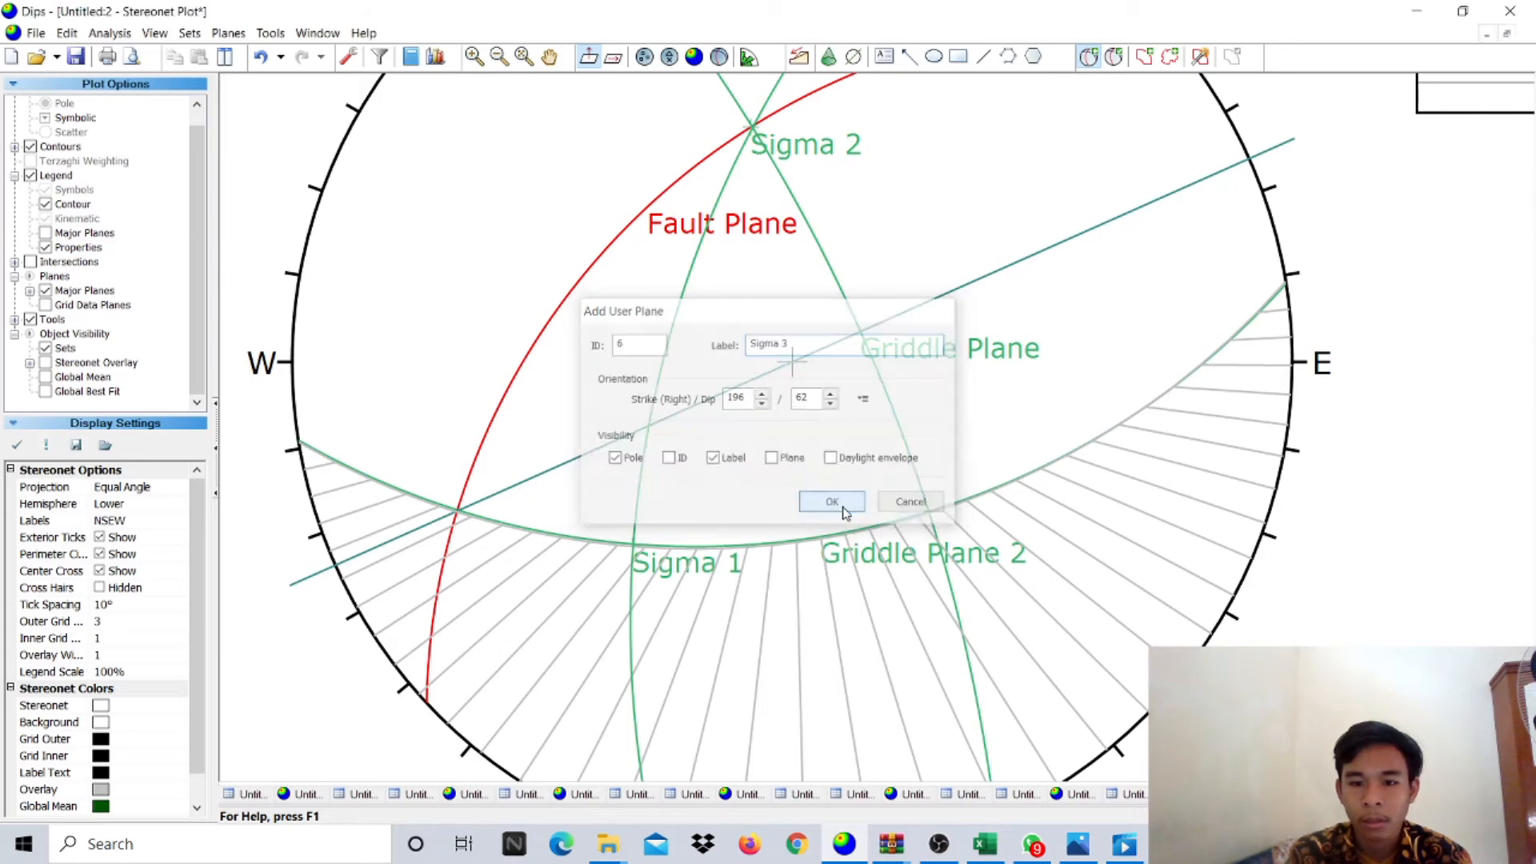
{"action": "scroll", "coordinate": [860, 521], "scroll_direction": "down", "scroll_amount": 3}
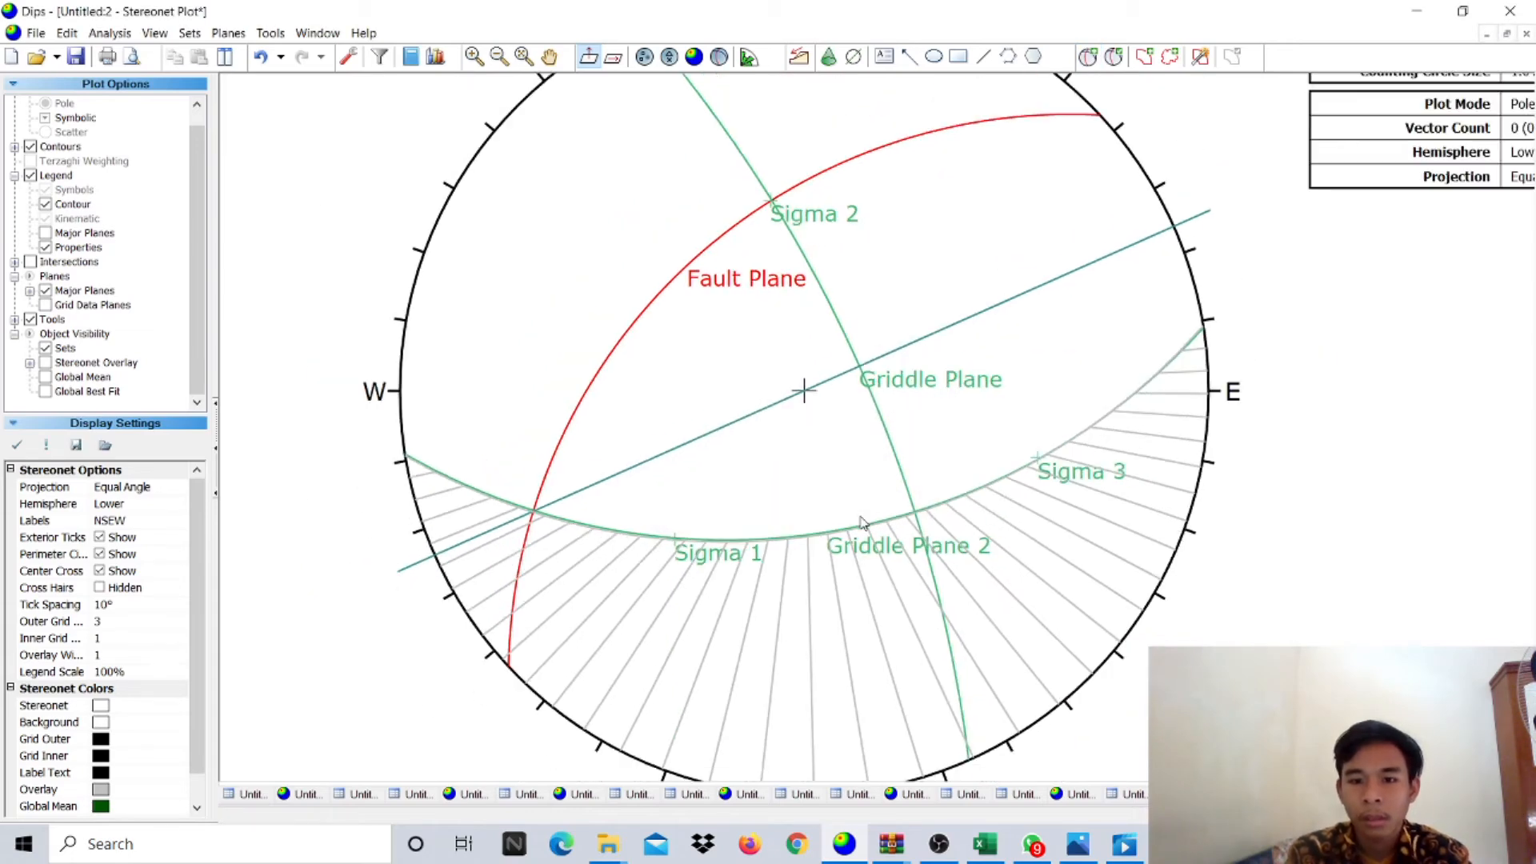
{"action": "left_click", "coordinate": [1113, 57]}
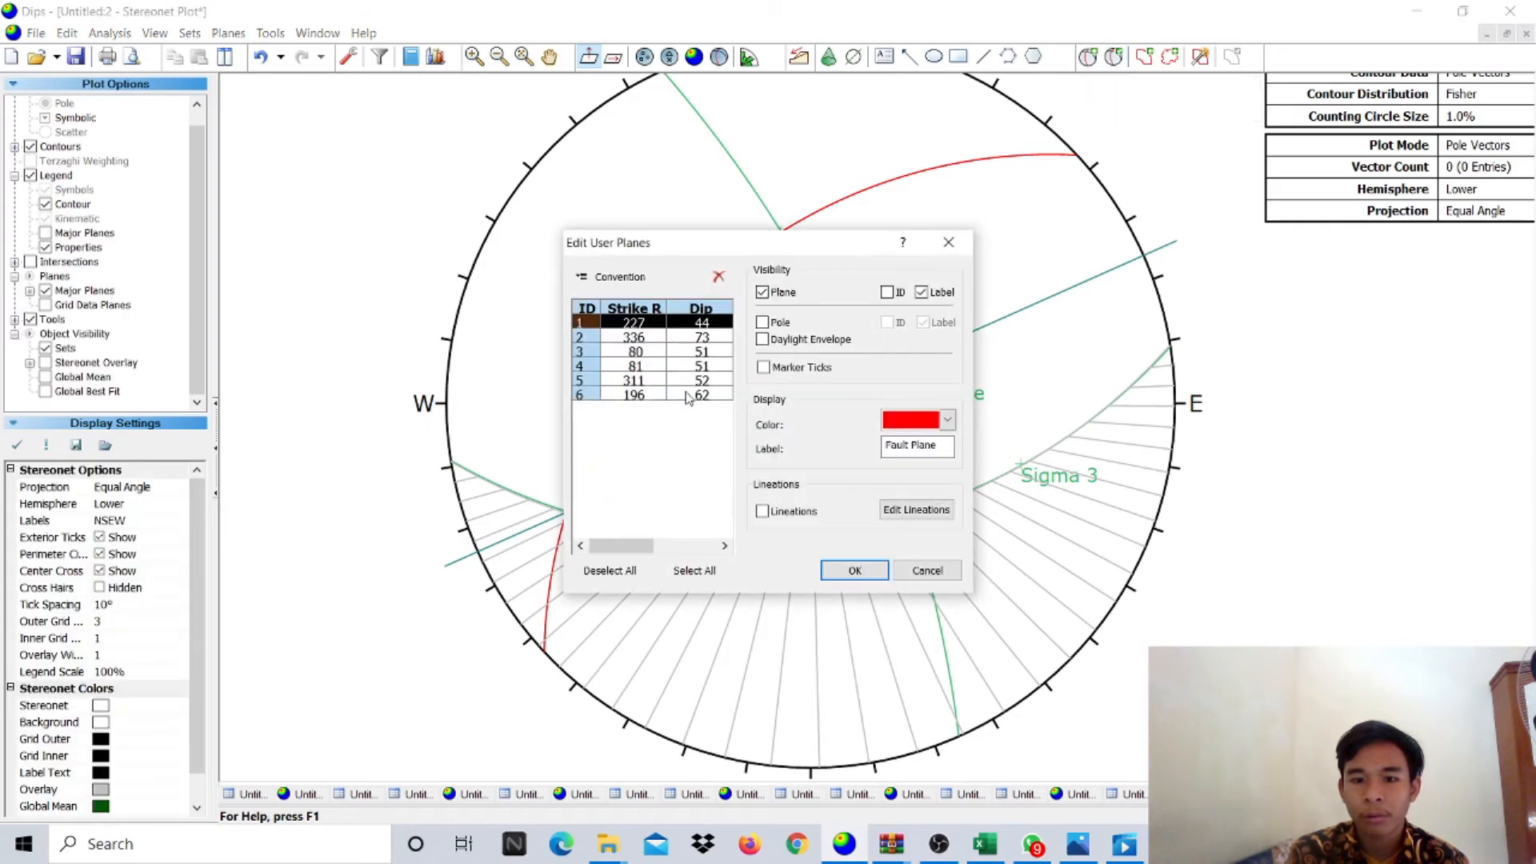
- Colour Griddle Plane 2 light orange in the user-plane editor
{"action": "left_click", "coordinate": [640, 339]}
{"action": "left_click", "coordinate": [642, 353]}
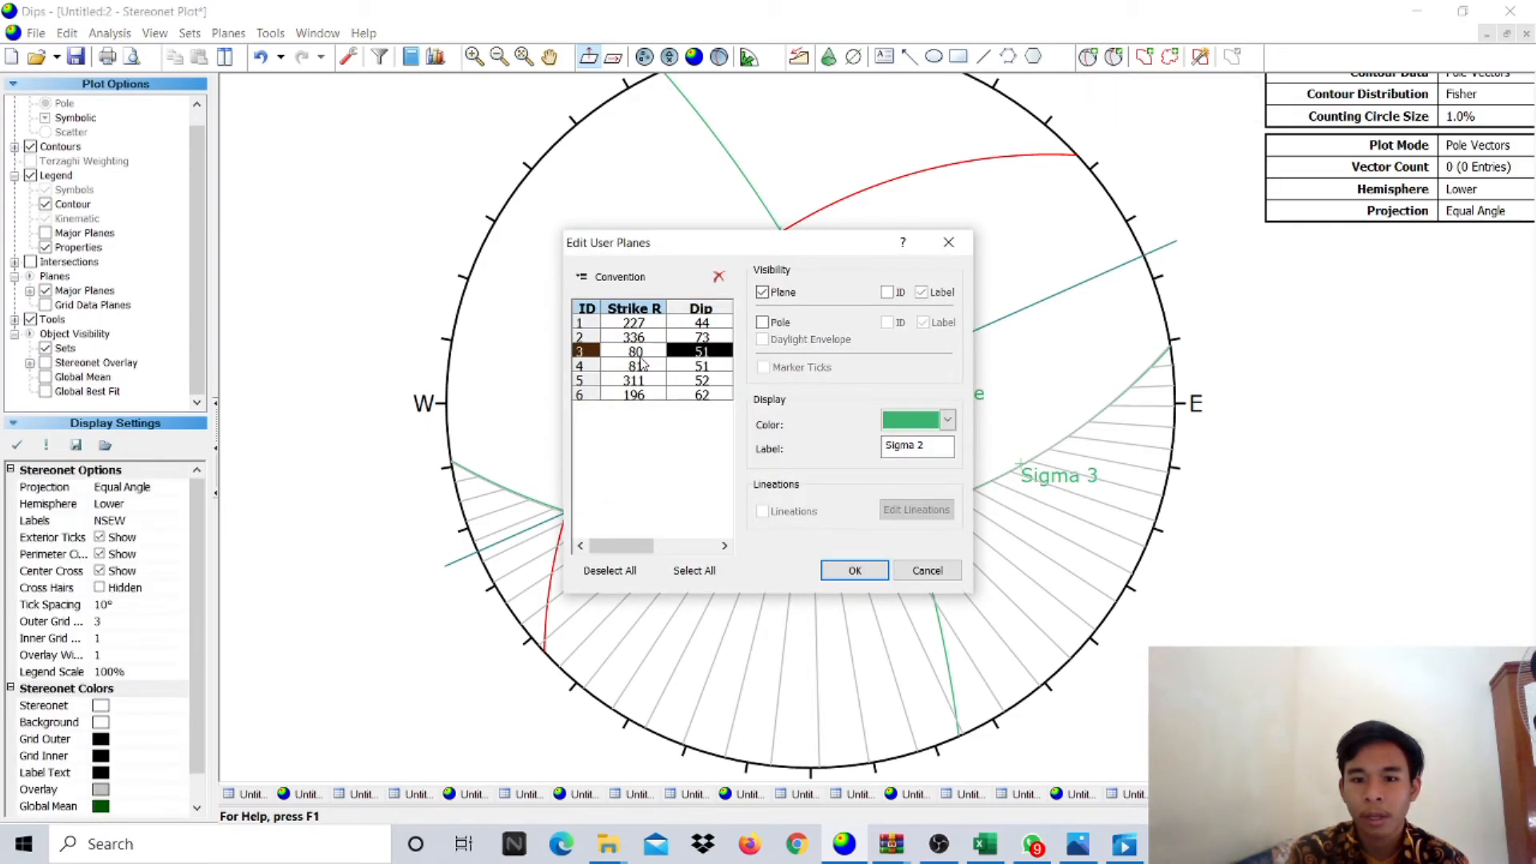
{"action": "left_click", "coordinate": [931, 429]}
{"action": "left_click", "coordinate": [628, 369]}
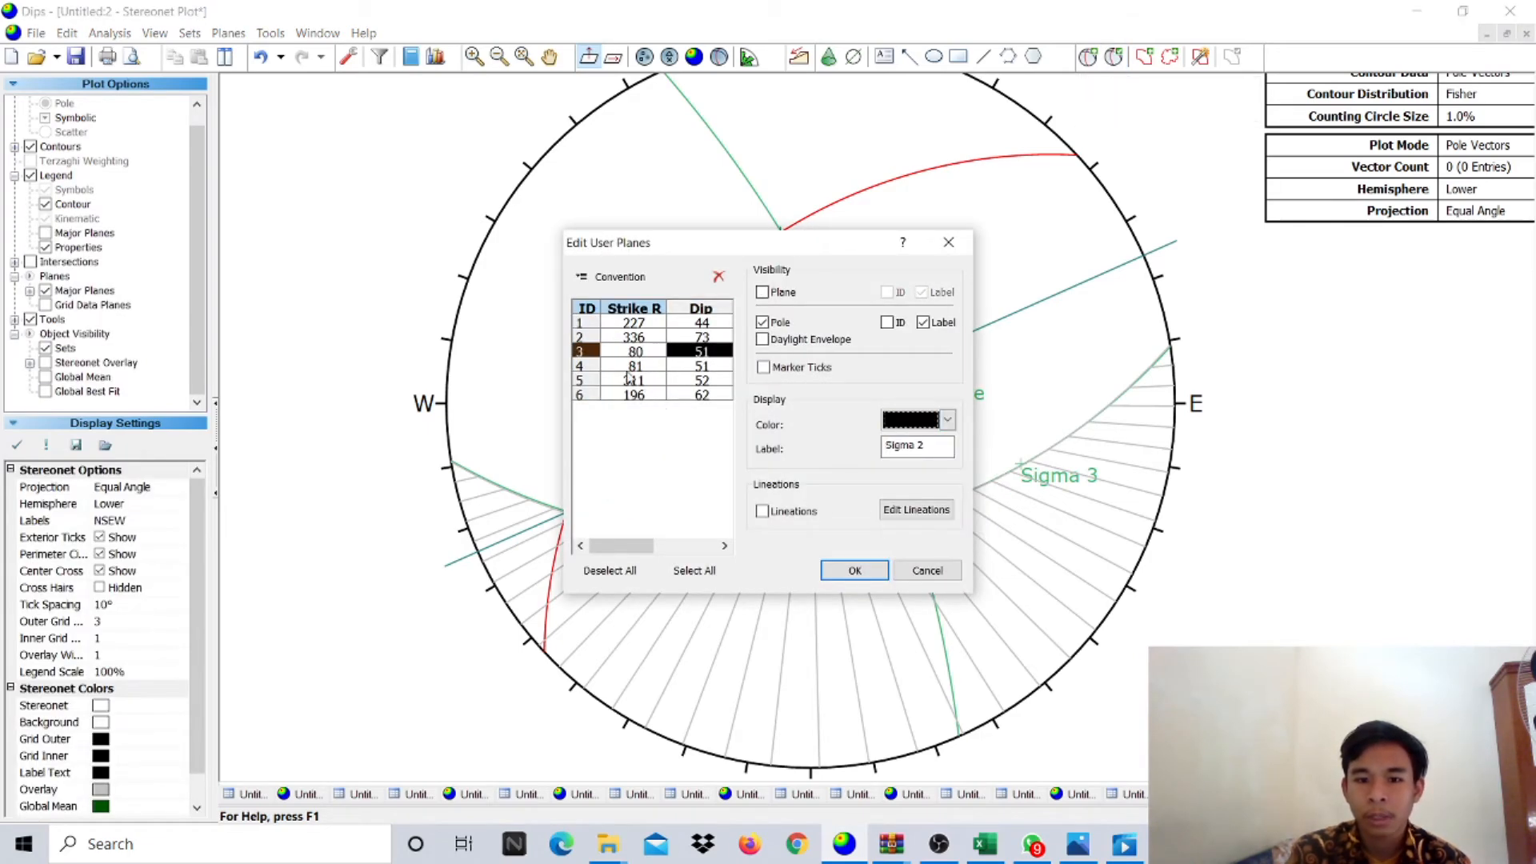
{"action": "left_click", "coordinate": [628, 368]}
{"action": "left_click", "coordinate": [934, 424]}
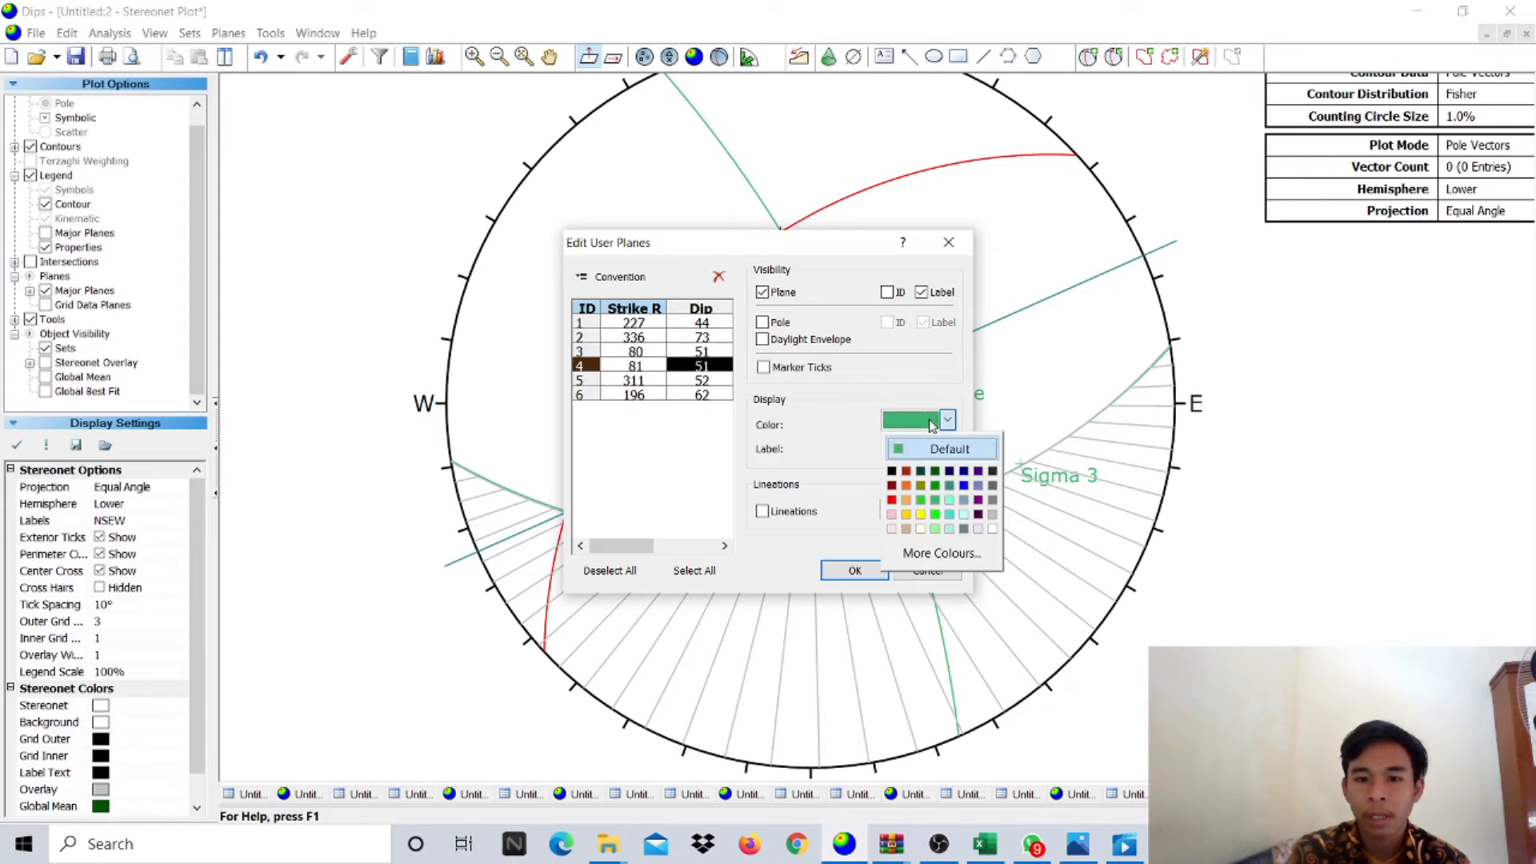
{"action": "left_click", "coordinate": [906, 503]}
- Make the Sigma 1 and Sigma 3 poles black and apply the edits
{"action": "left_click", "coordinate": [636, 381]}
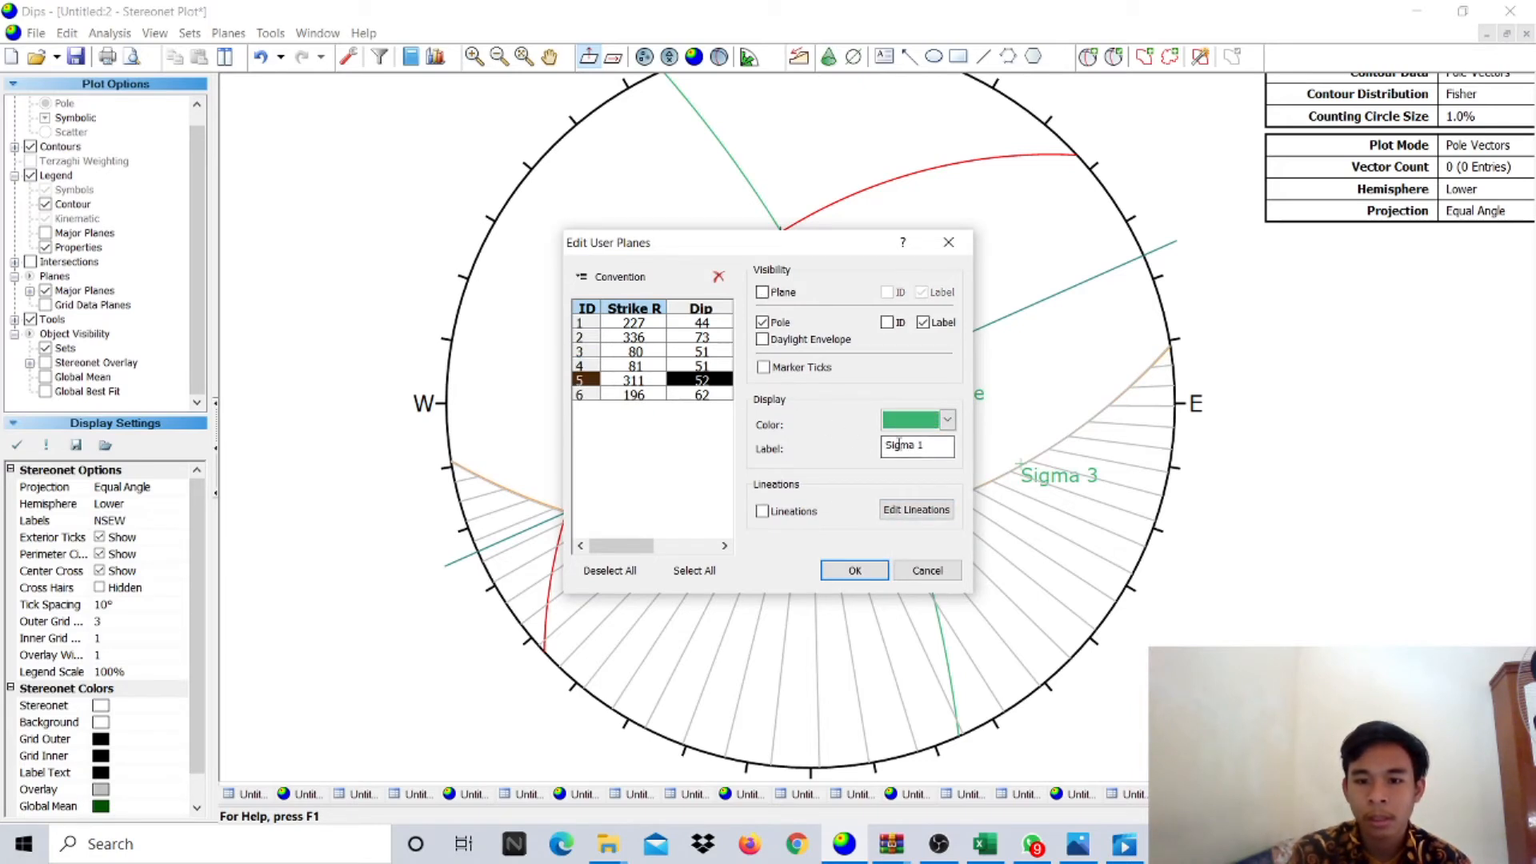
{"action": "left_click", "coordinate": [947, 420]}
{"action": "left_click", "coordinate": [891, 471]}
{"action": "left_click", "coordinate": [636, 395]}
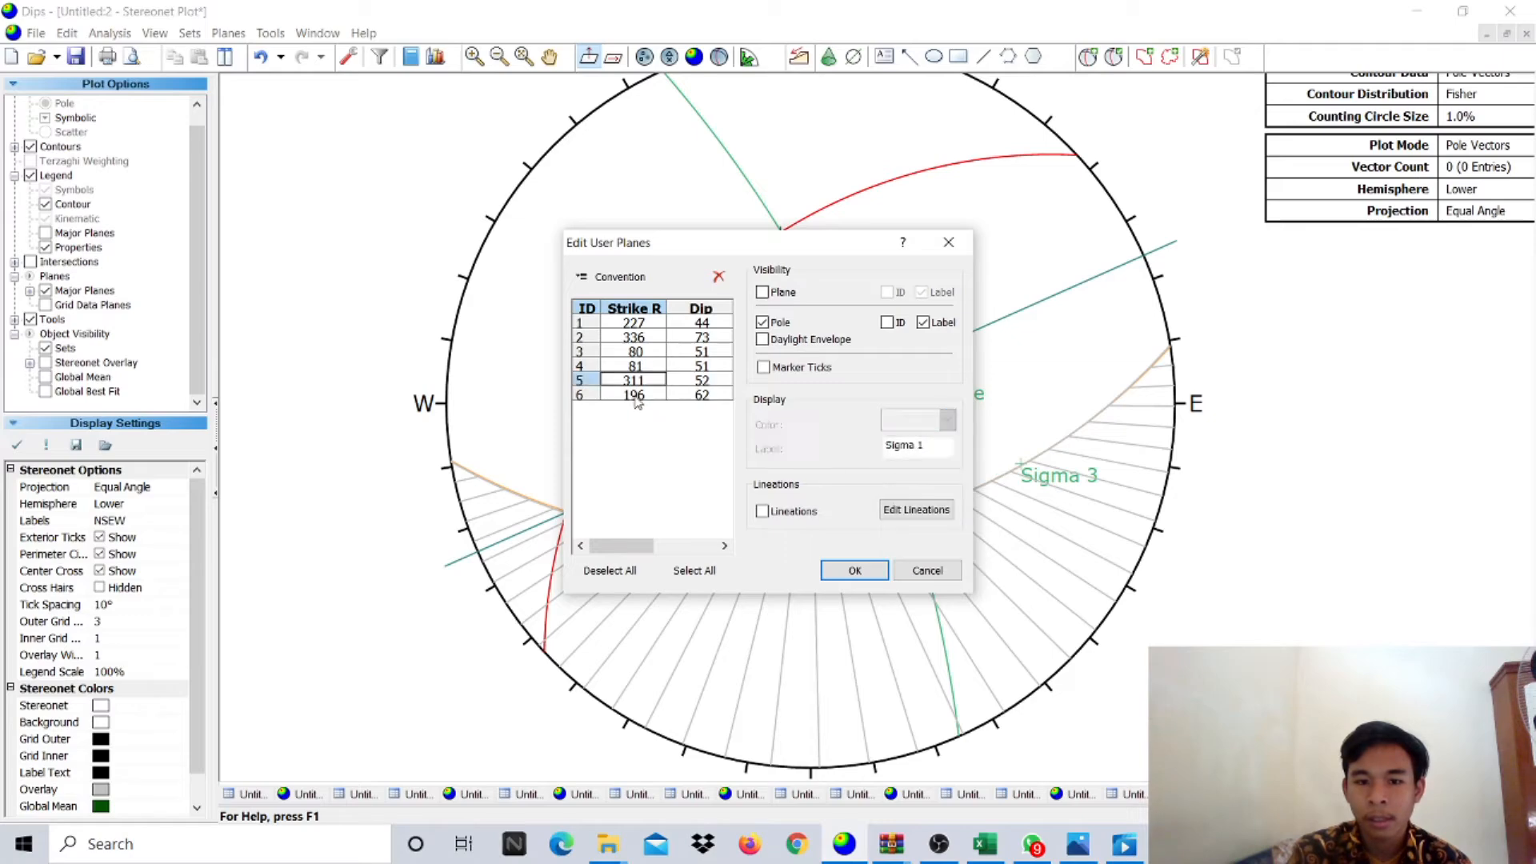
{"action": "left_click", "coordinate": [908, 420]}
{"action": "left_click", "coordinate": [890, 471]}
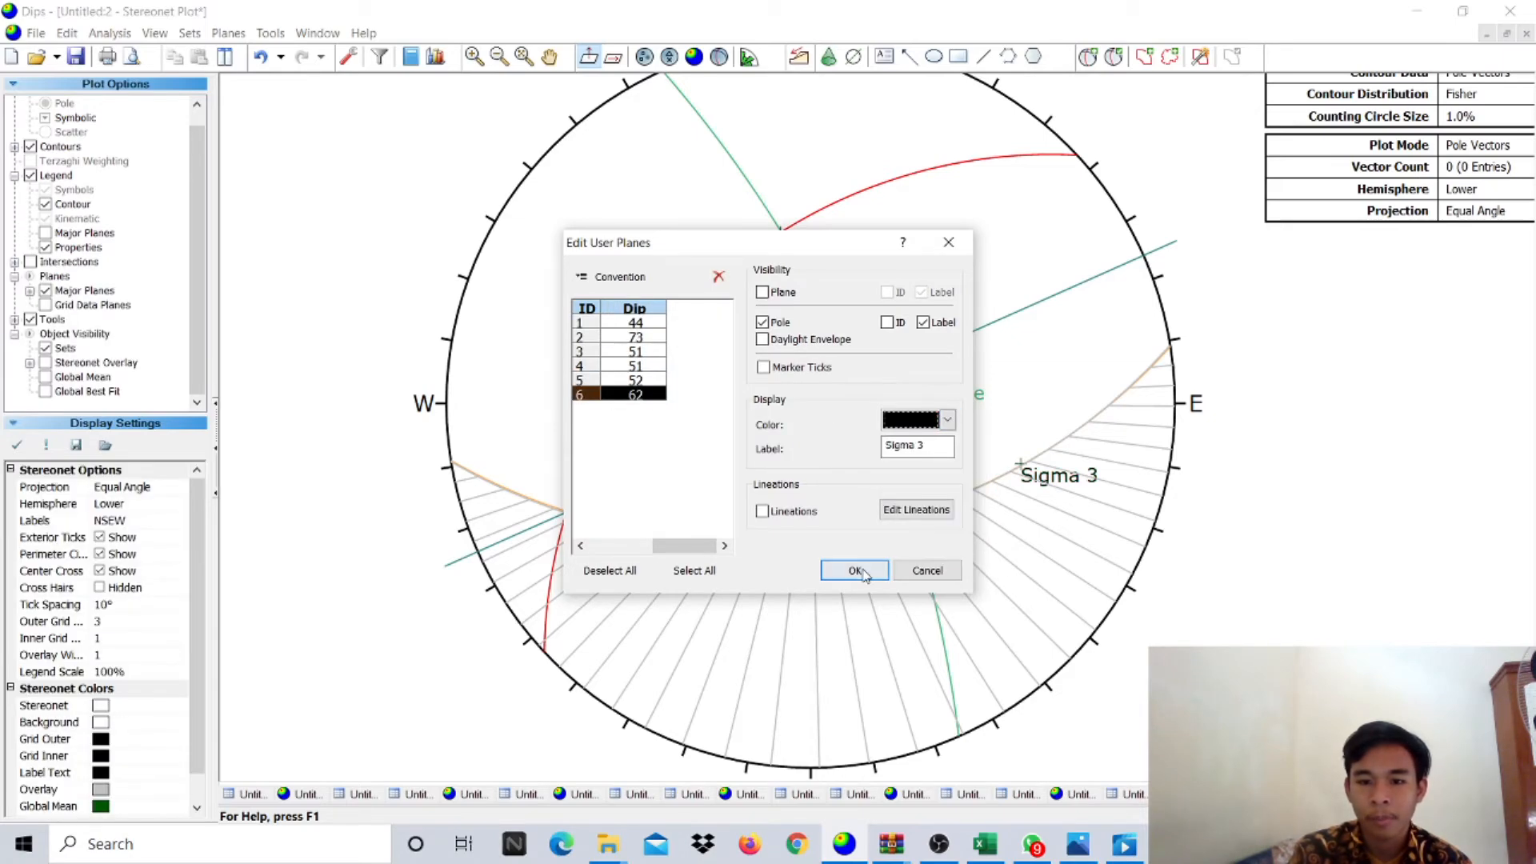
{"action": "left_click", "coordinate": [855, 570]}
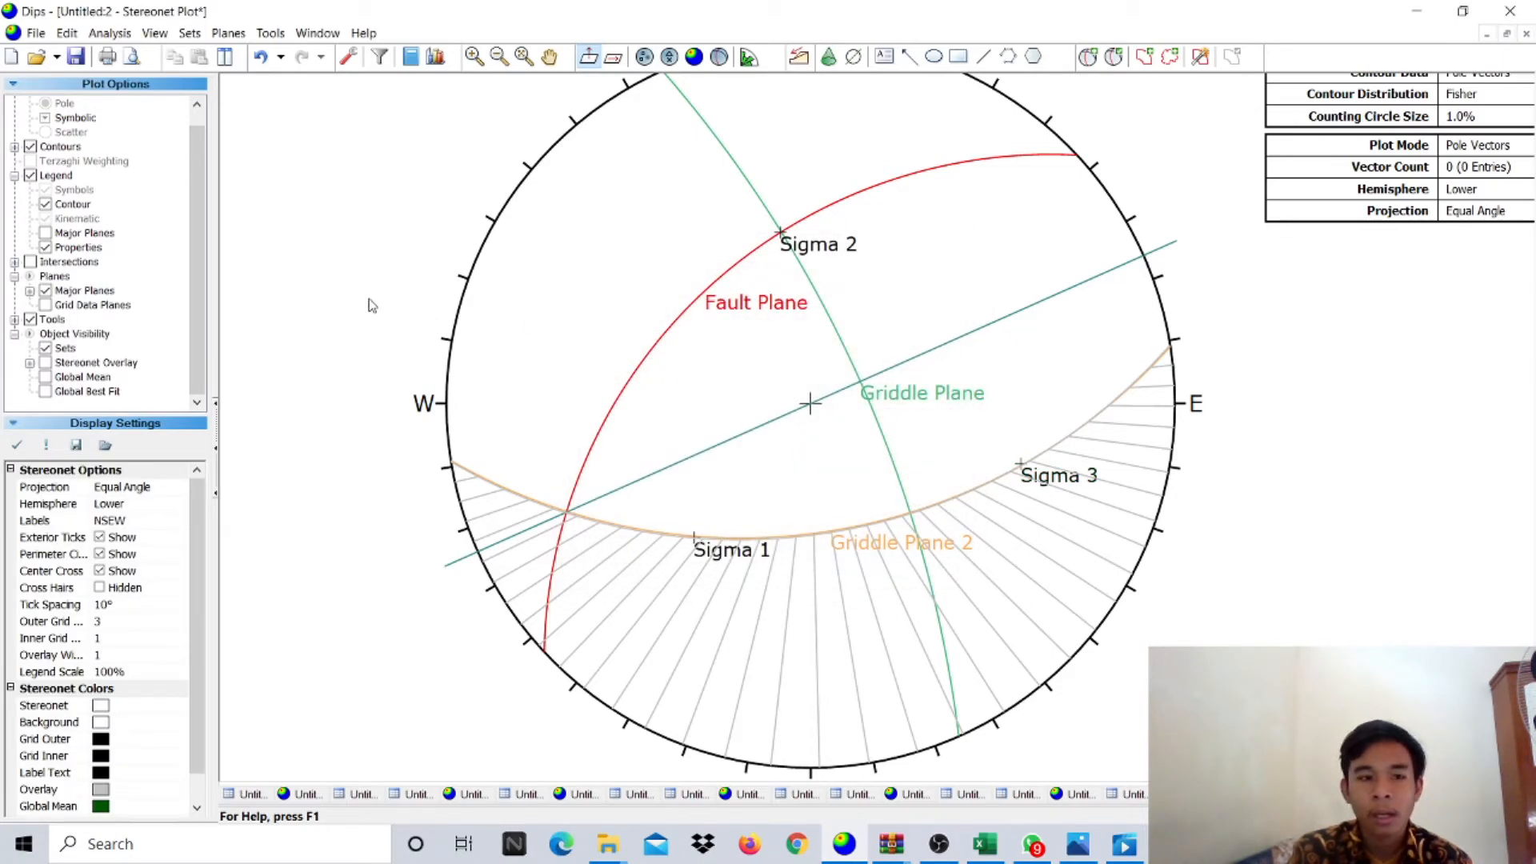
- Turn the Legend off and back on in Plot Options
{"action": "left_click", "coordinate": [56, 177]}
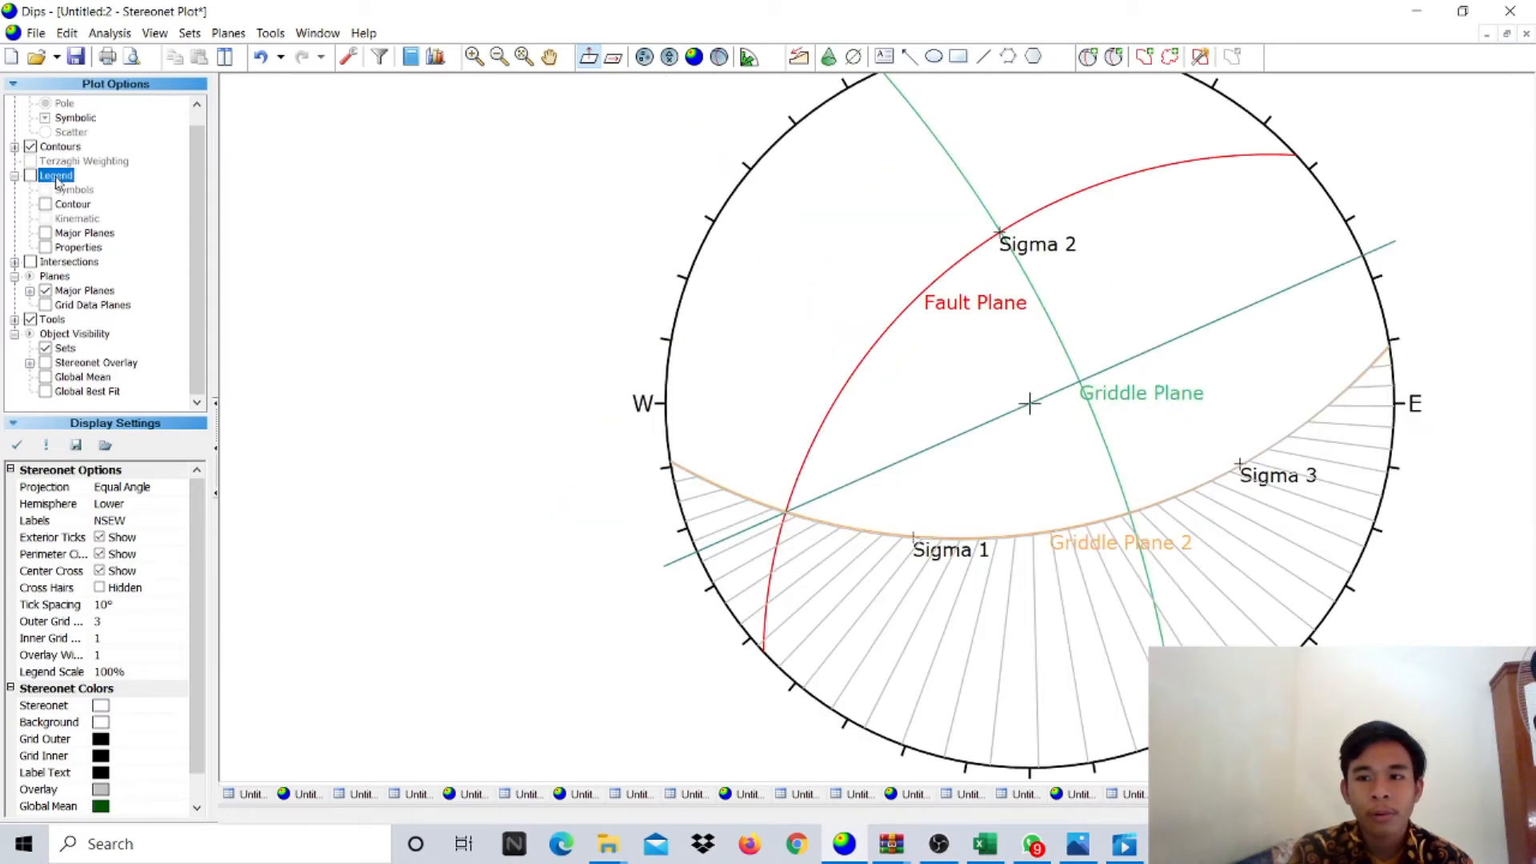
{"action": "scroll", "coordinate": [841, 350], "scroll_direction": "down", "scroll_amount": 2}
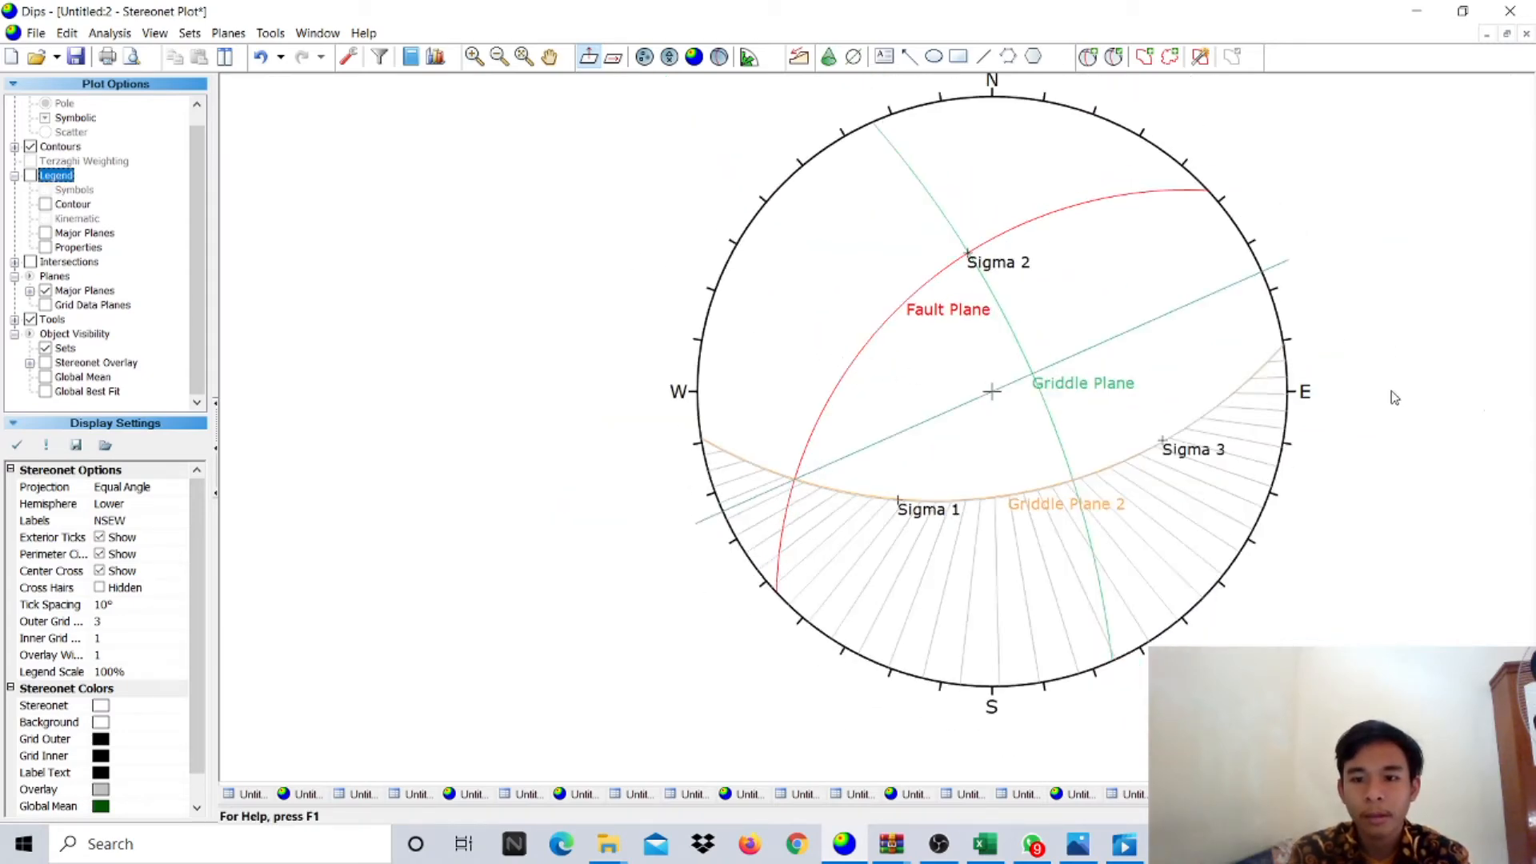
{"action": "scroll", "coordinate": [1441, 392], "scroll_direction": "down", "scroll_amount": 1}
{"action": "scroll", "coordinate": [1440, 392], "scroll_direction": "up", "scroll_amount": 3}
{"action": "scroll", "coordinate": [1440, 392], "scroll_direction": "down", "scroll_amount": 4}
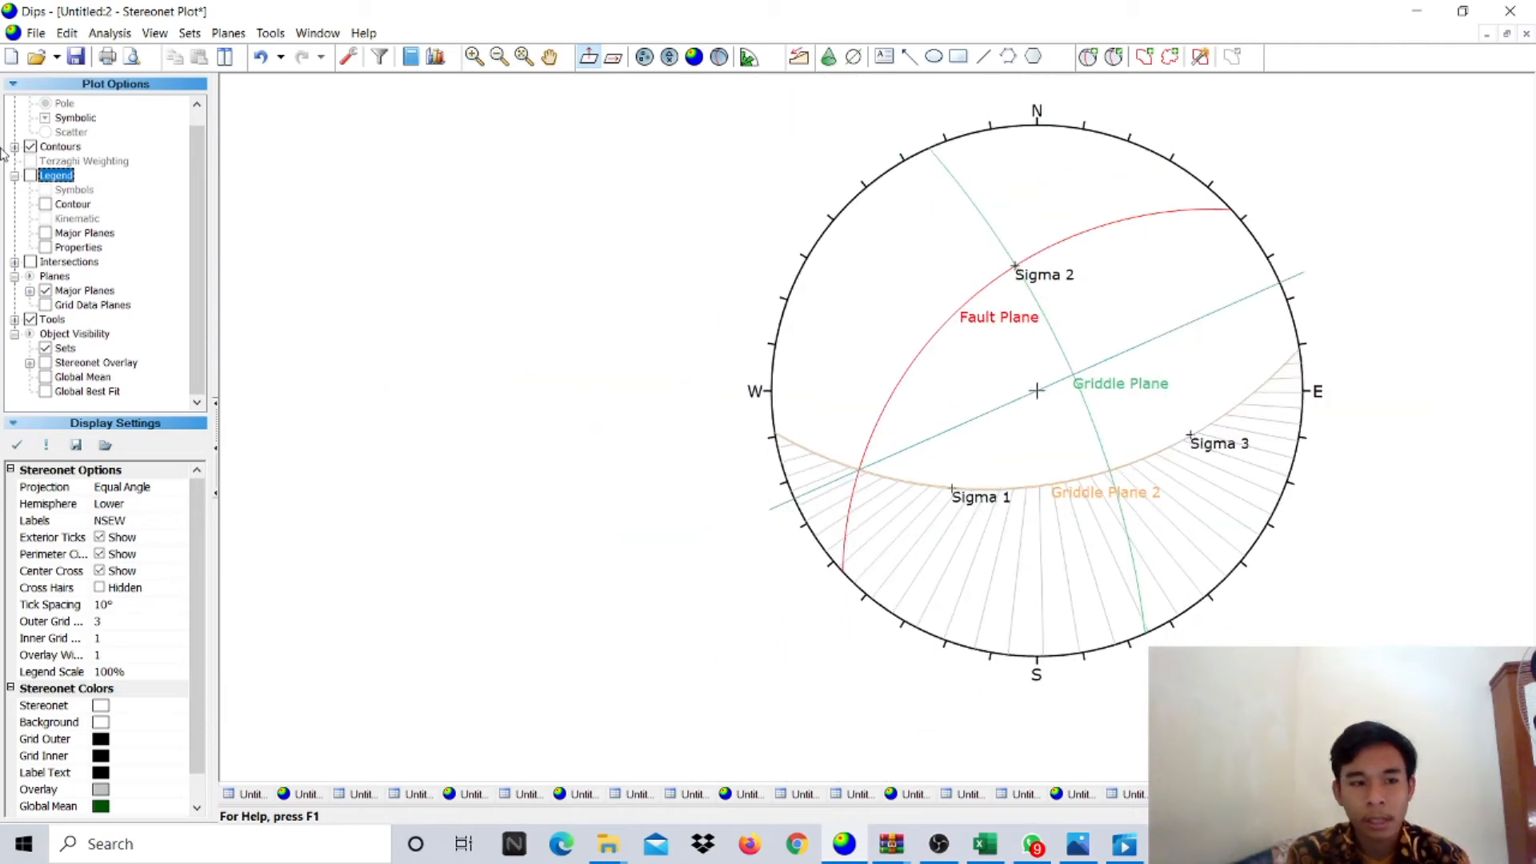
{"action": "left_click", "coordinate": [31, 175]}
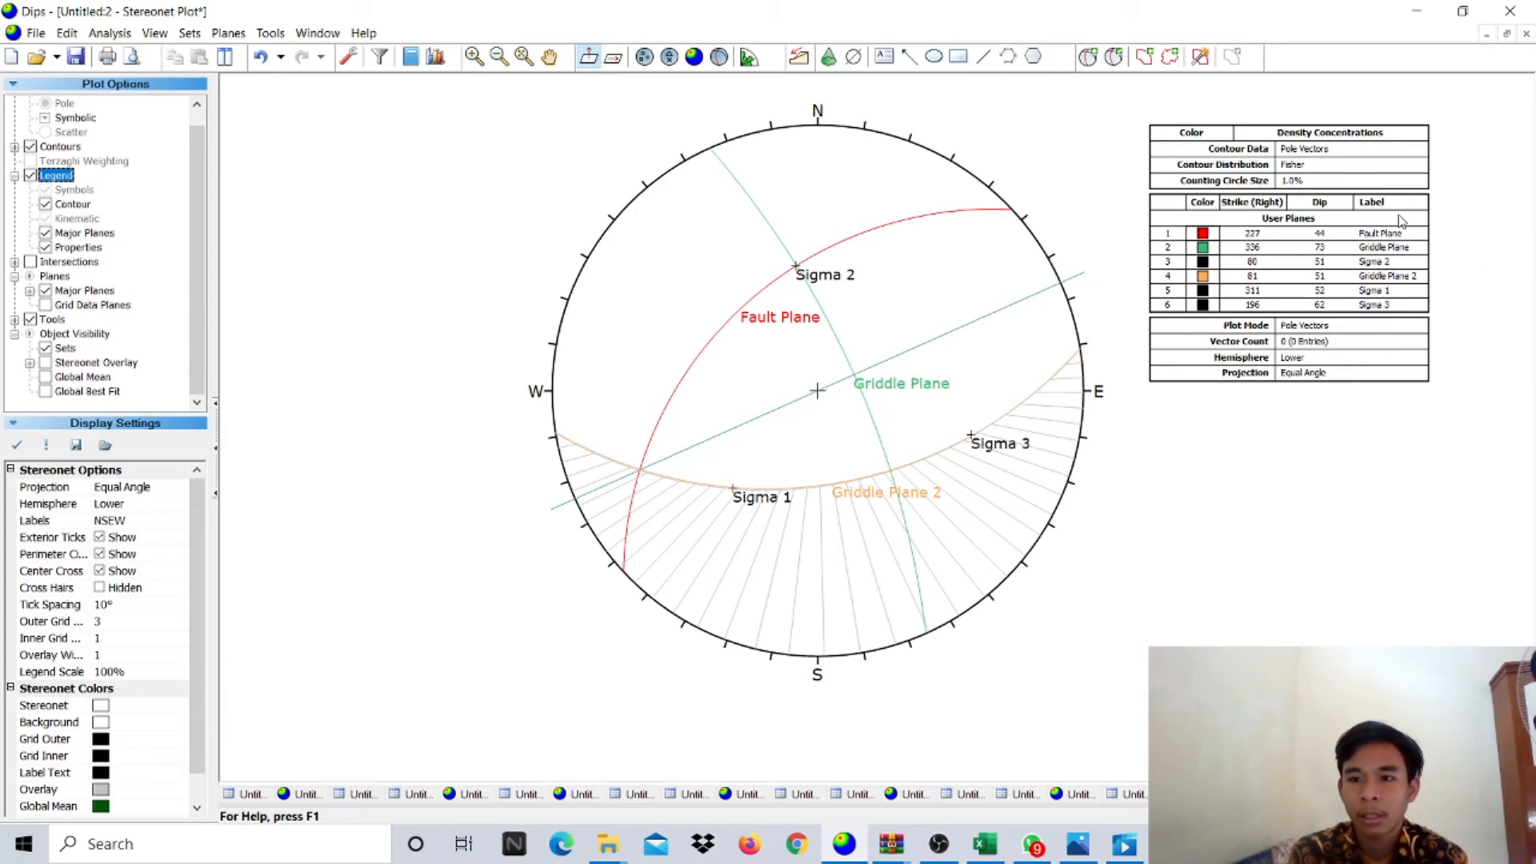
{"action": "scroll", "coordinate": [1400, 221], "scroll_direction": "up", "scroll_amount": 1}
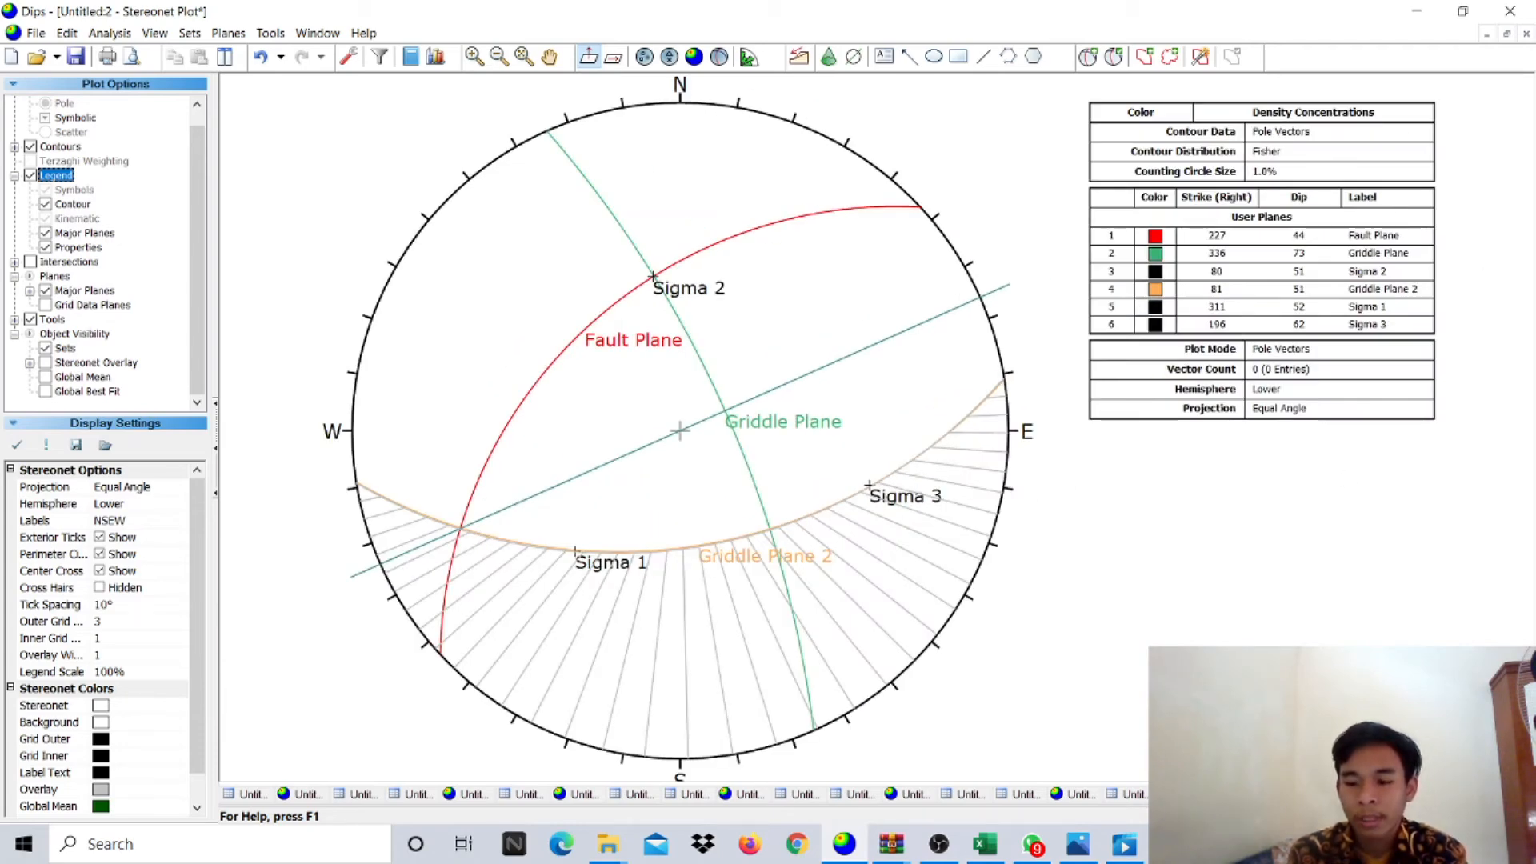
- Cycle the legend's orientation columns to Trend/Plunge
{"action": "left_click", "coordinate": [1353, 816]}
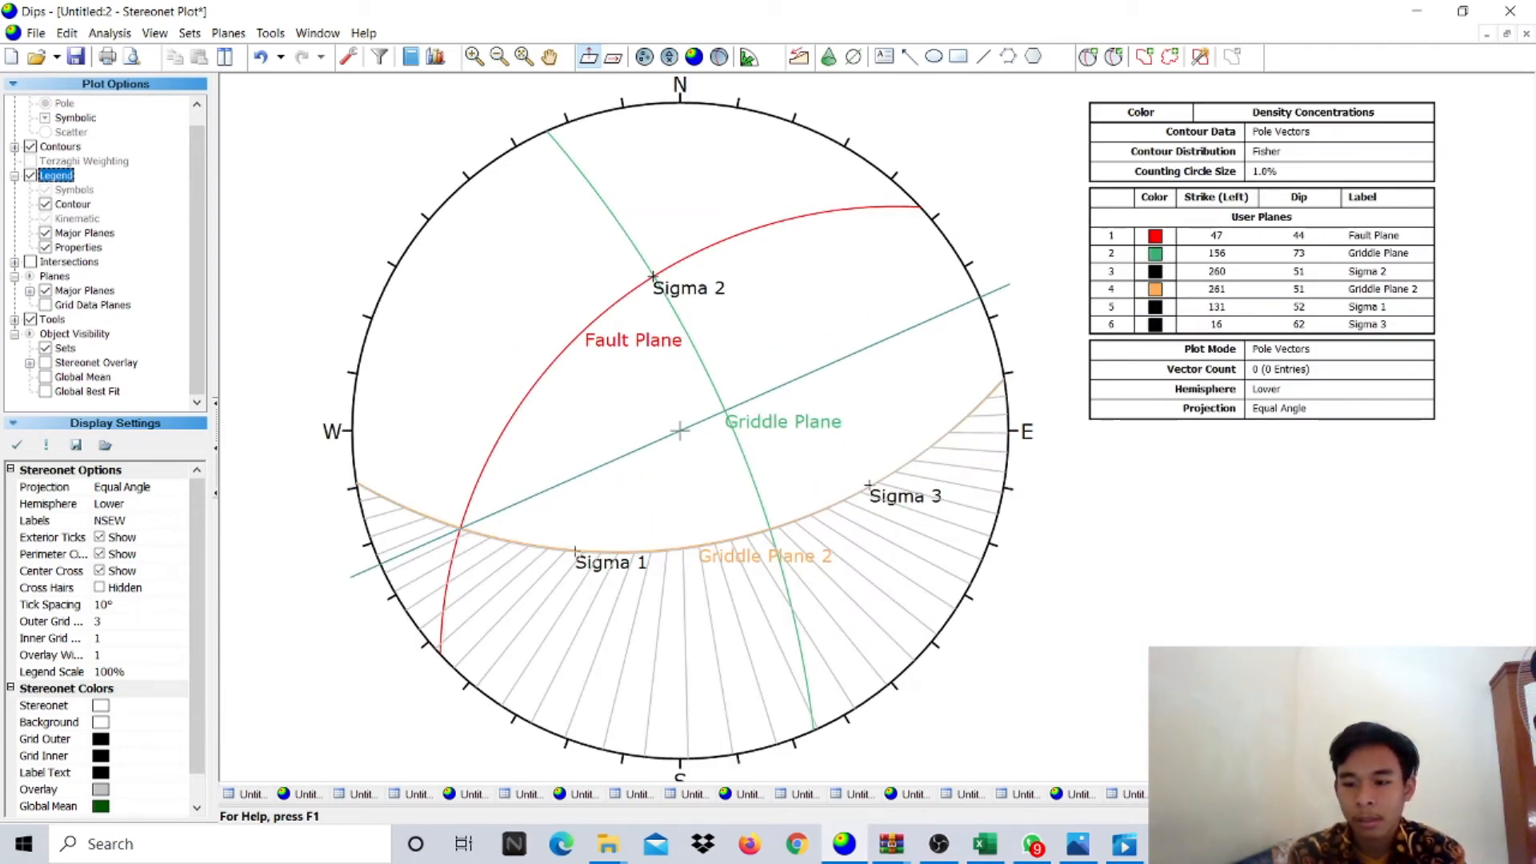
{"action": "left_click", "coordinate": [1352, 816]}
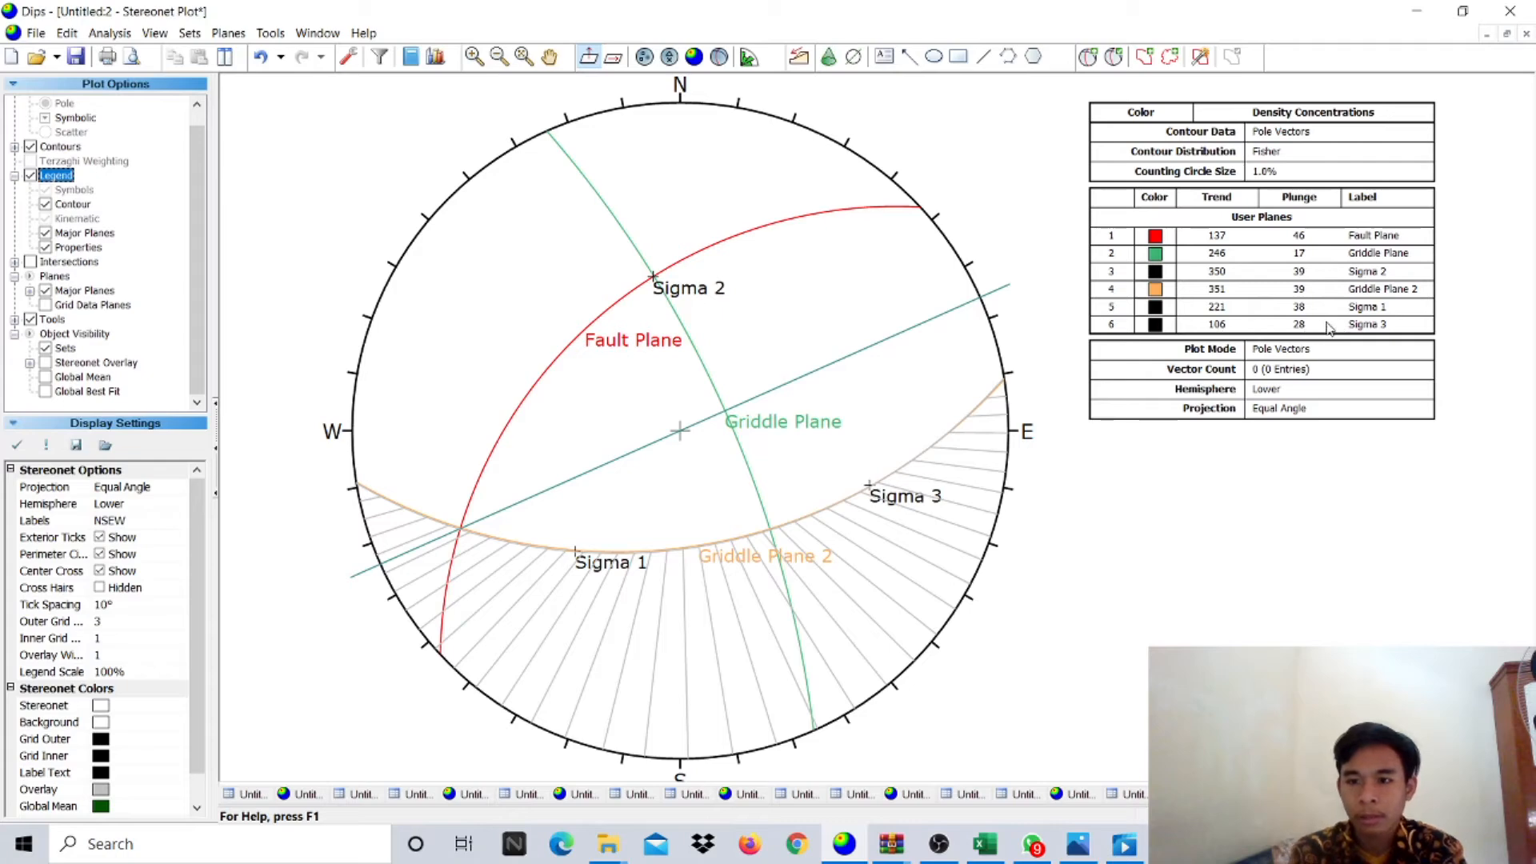
{"action": "mouse_move", "coordinate": [950, 850]}
{"action": "mouse_move", "coordinate": [959, 785]}
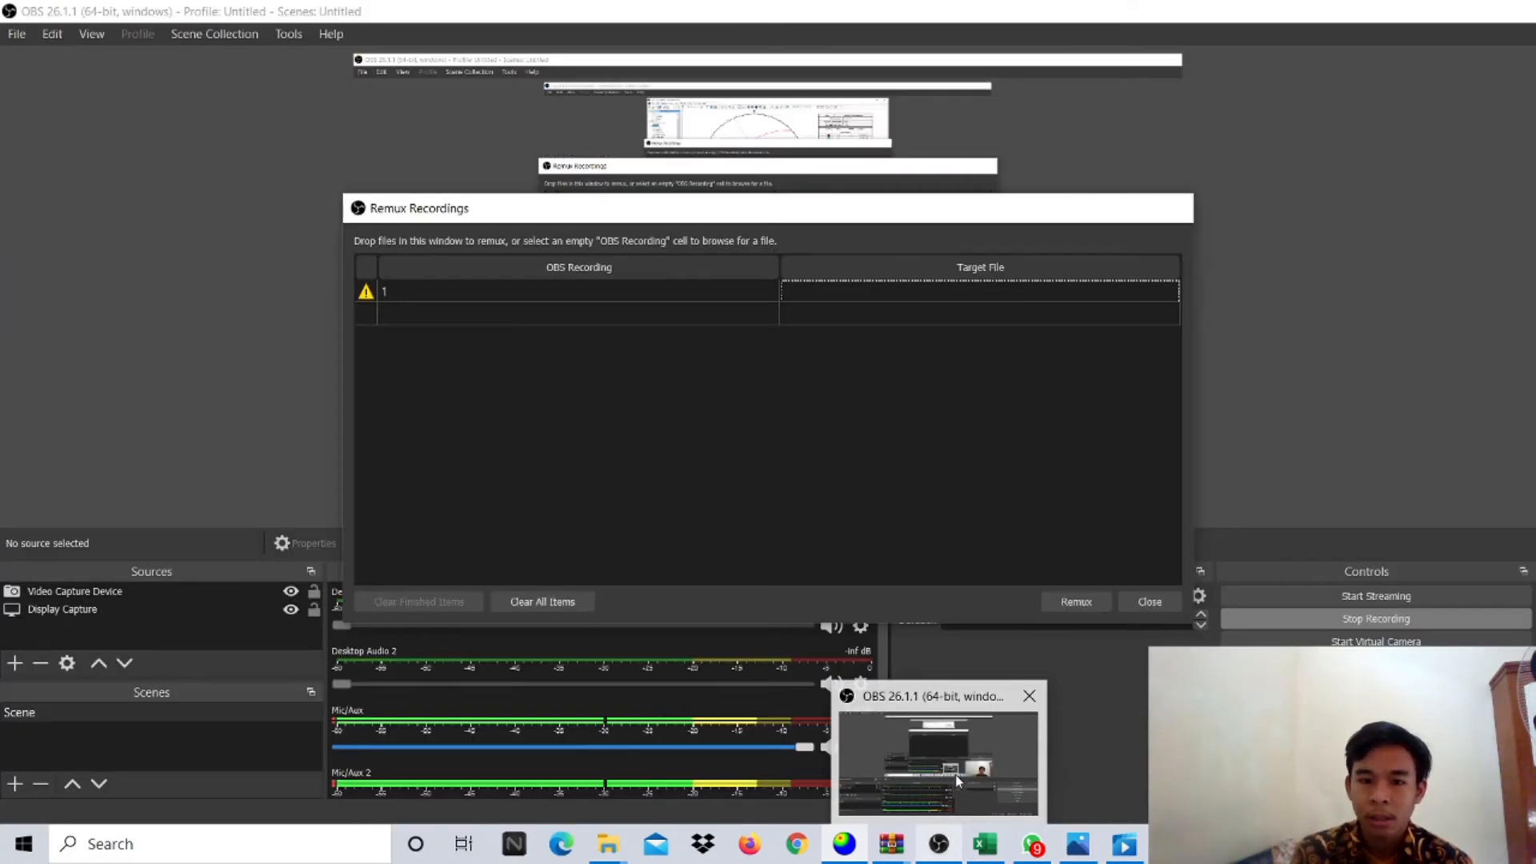
{"action": "left_click", "coordinate": [941, 734]}
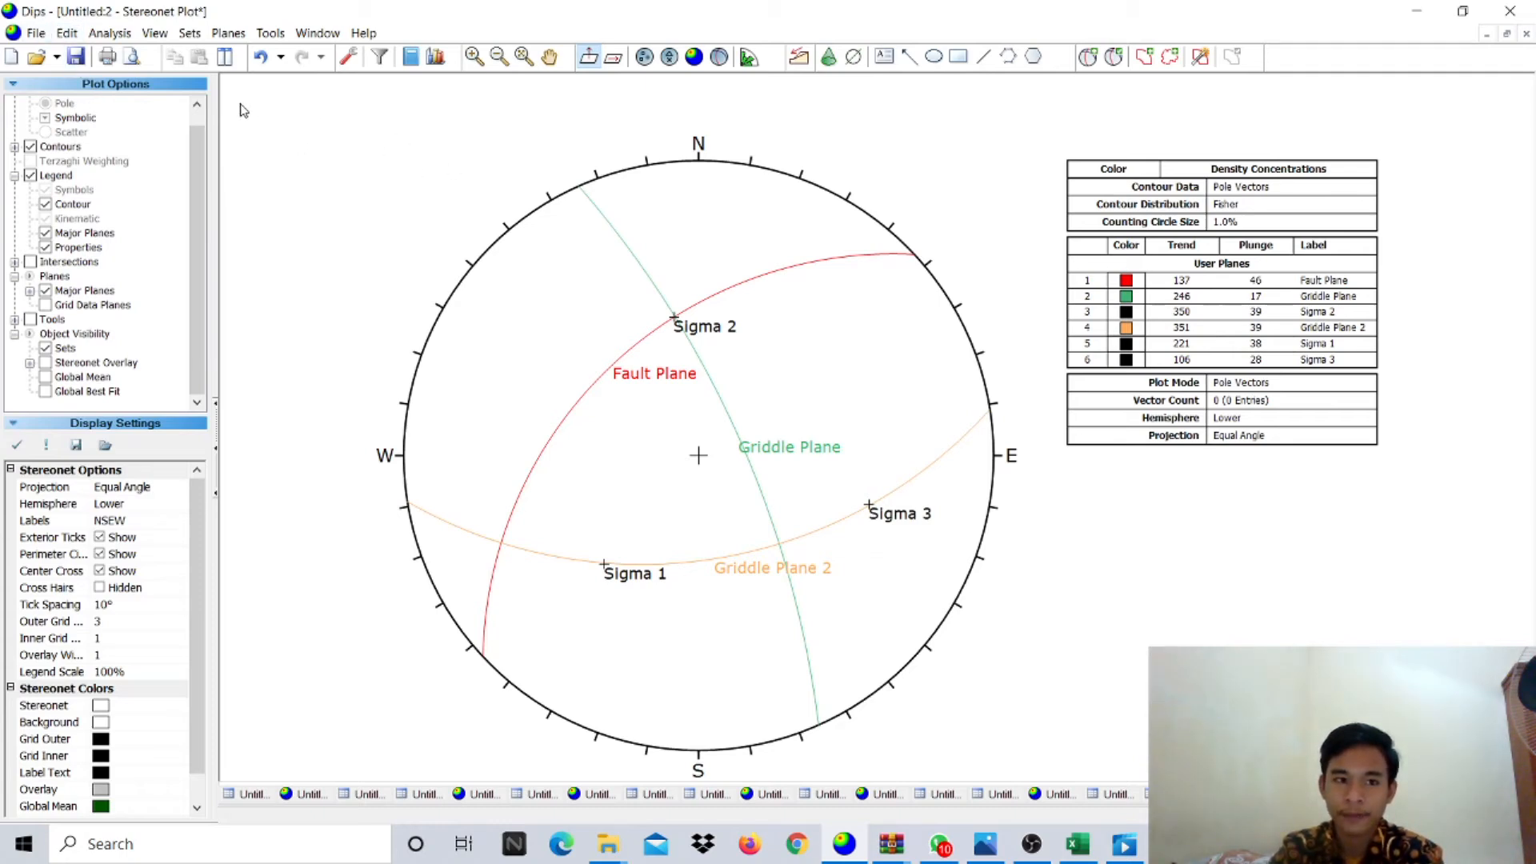
- Create a new Dips document using the Strike (Right) / Dip global orientation format
{"action": "left_click", "coordinate": [36, 36]}
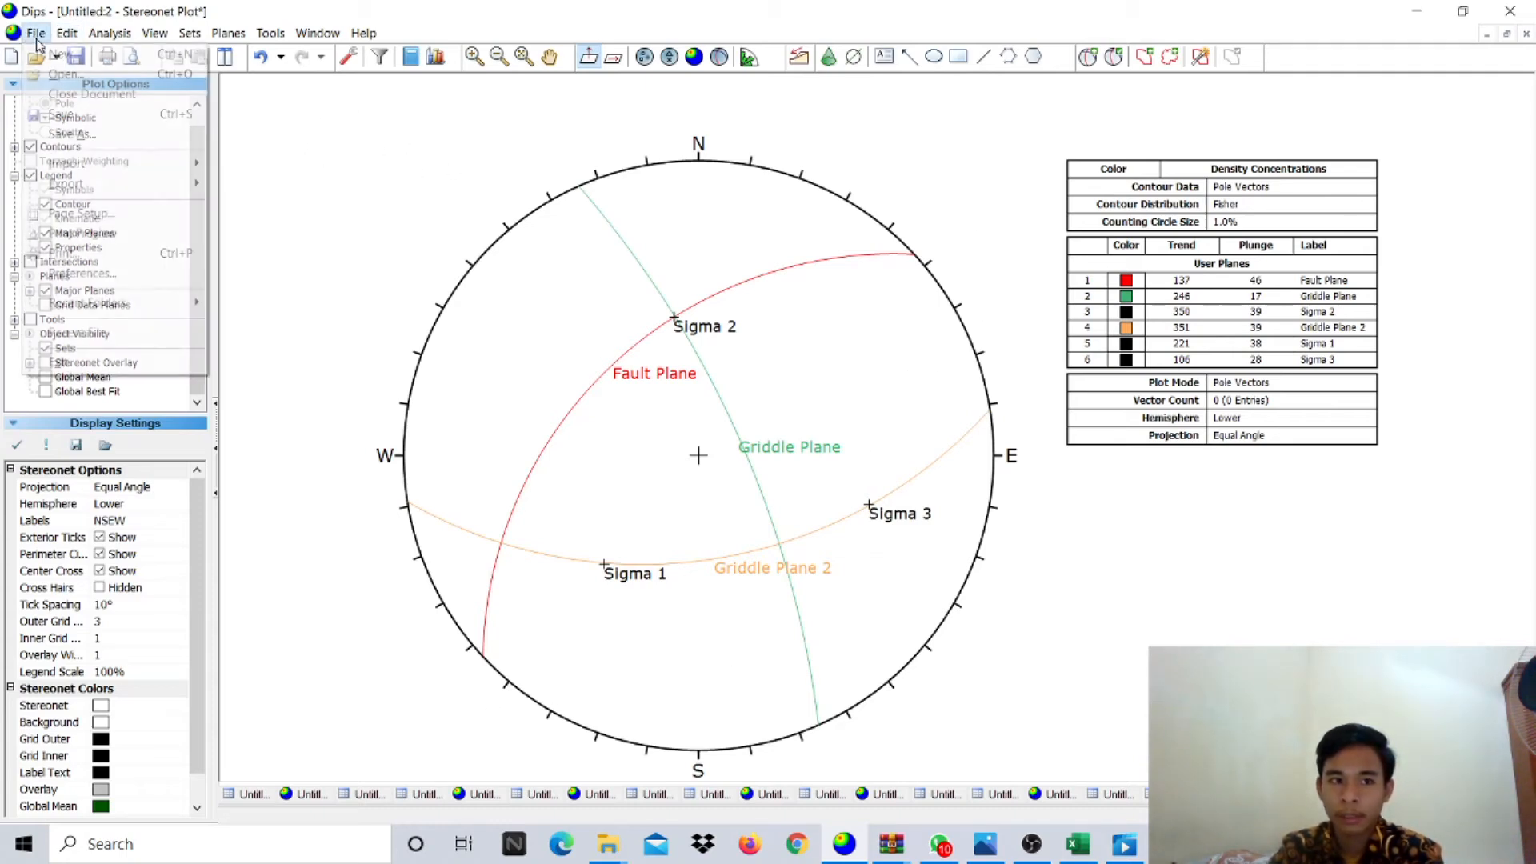
{"action": "left_click", "coordinate": [56, 53]}
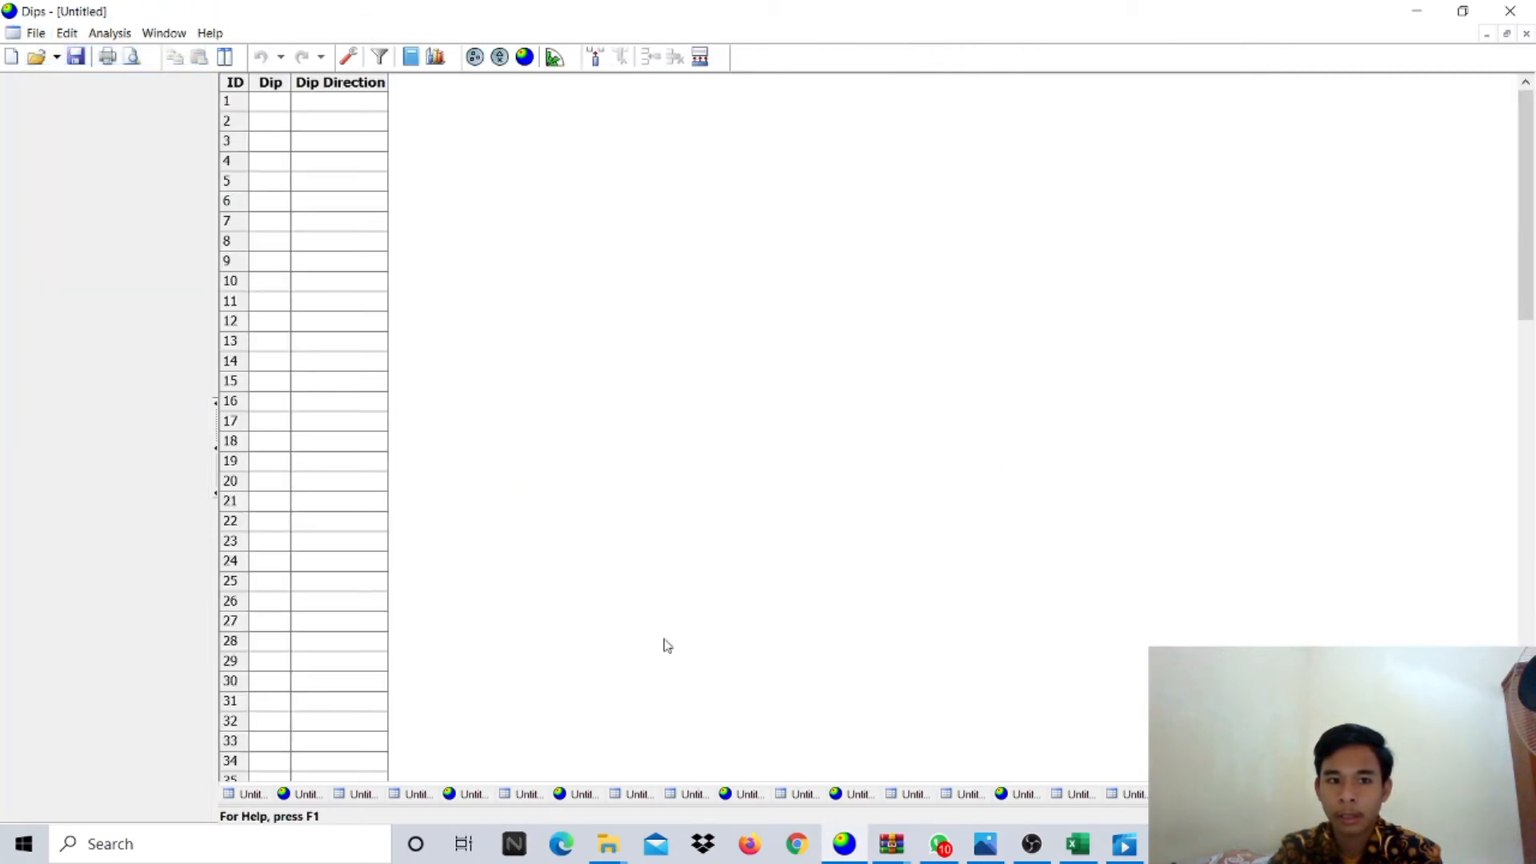
{"action": "left_click", "coordinate": [348, 56]}
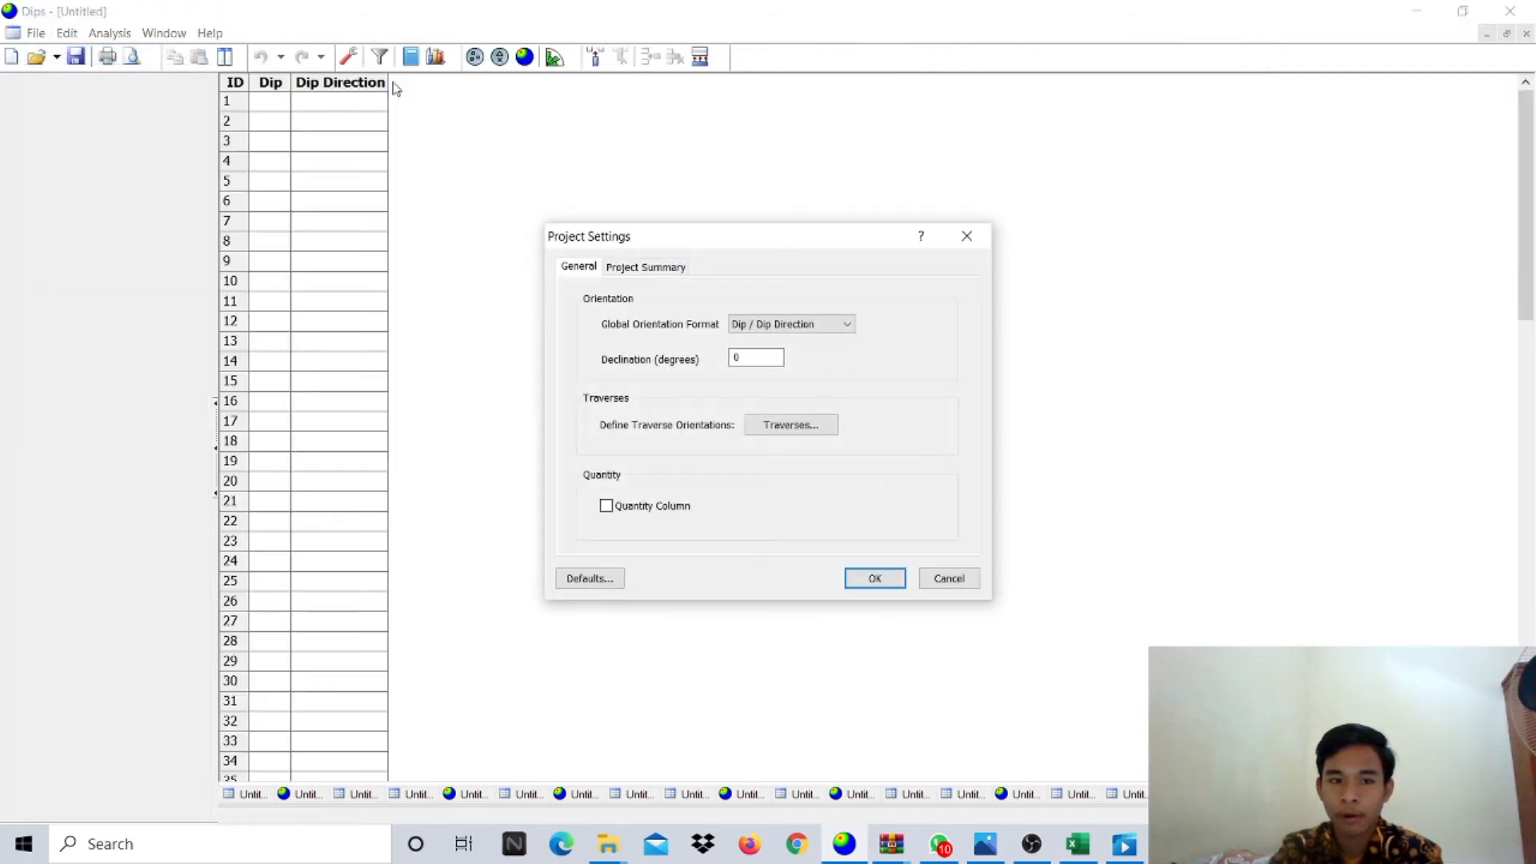
{"action": "left_click", "coordinate": [769, 328]}
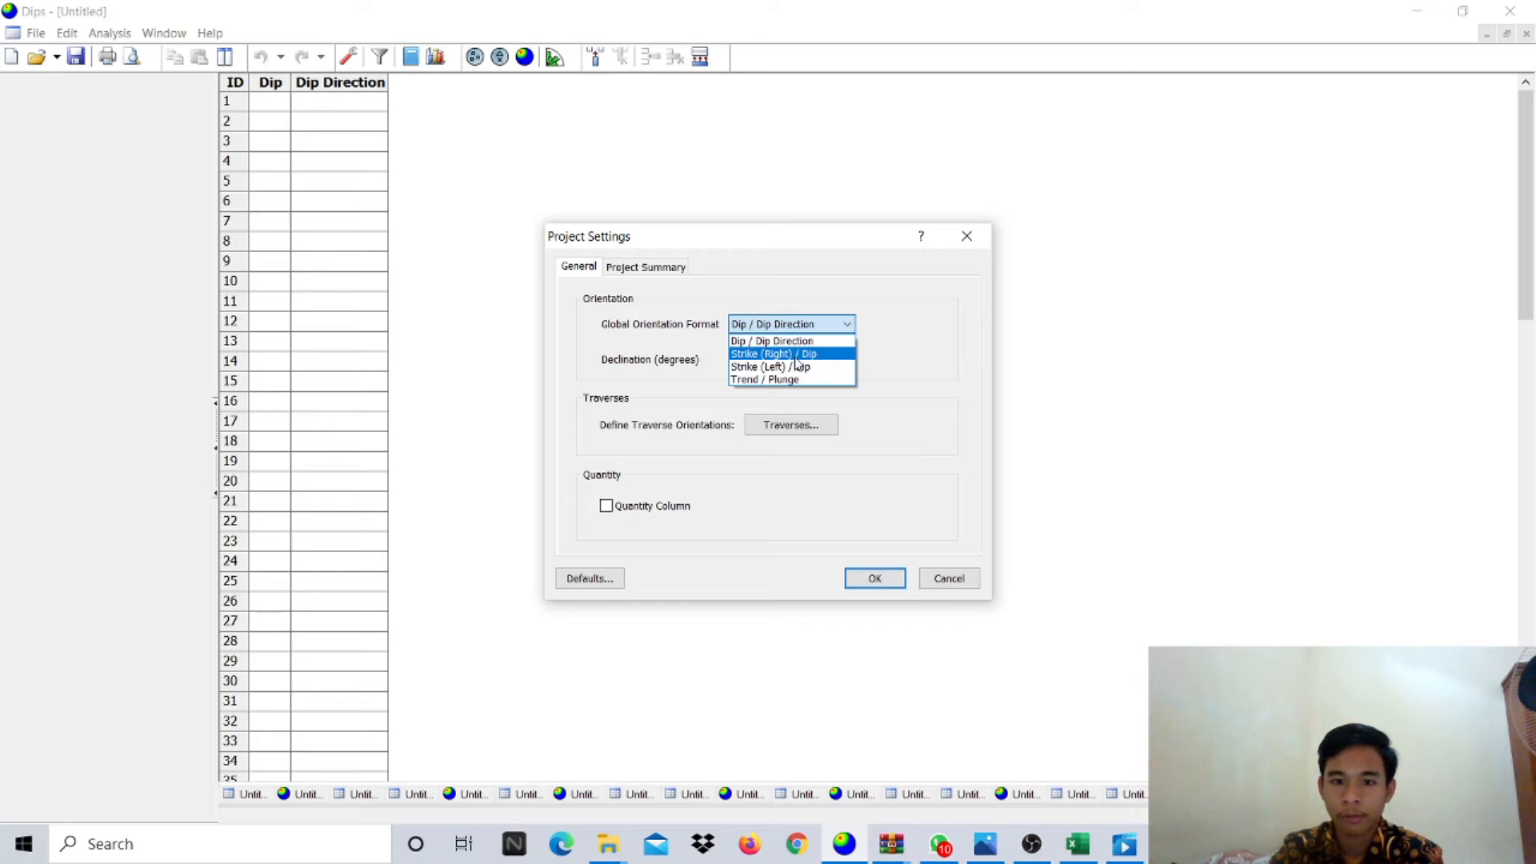
{"action": "left_click", "coordinate": [795, 356]}
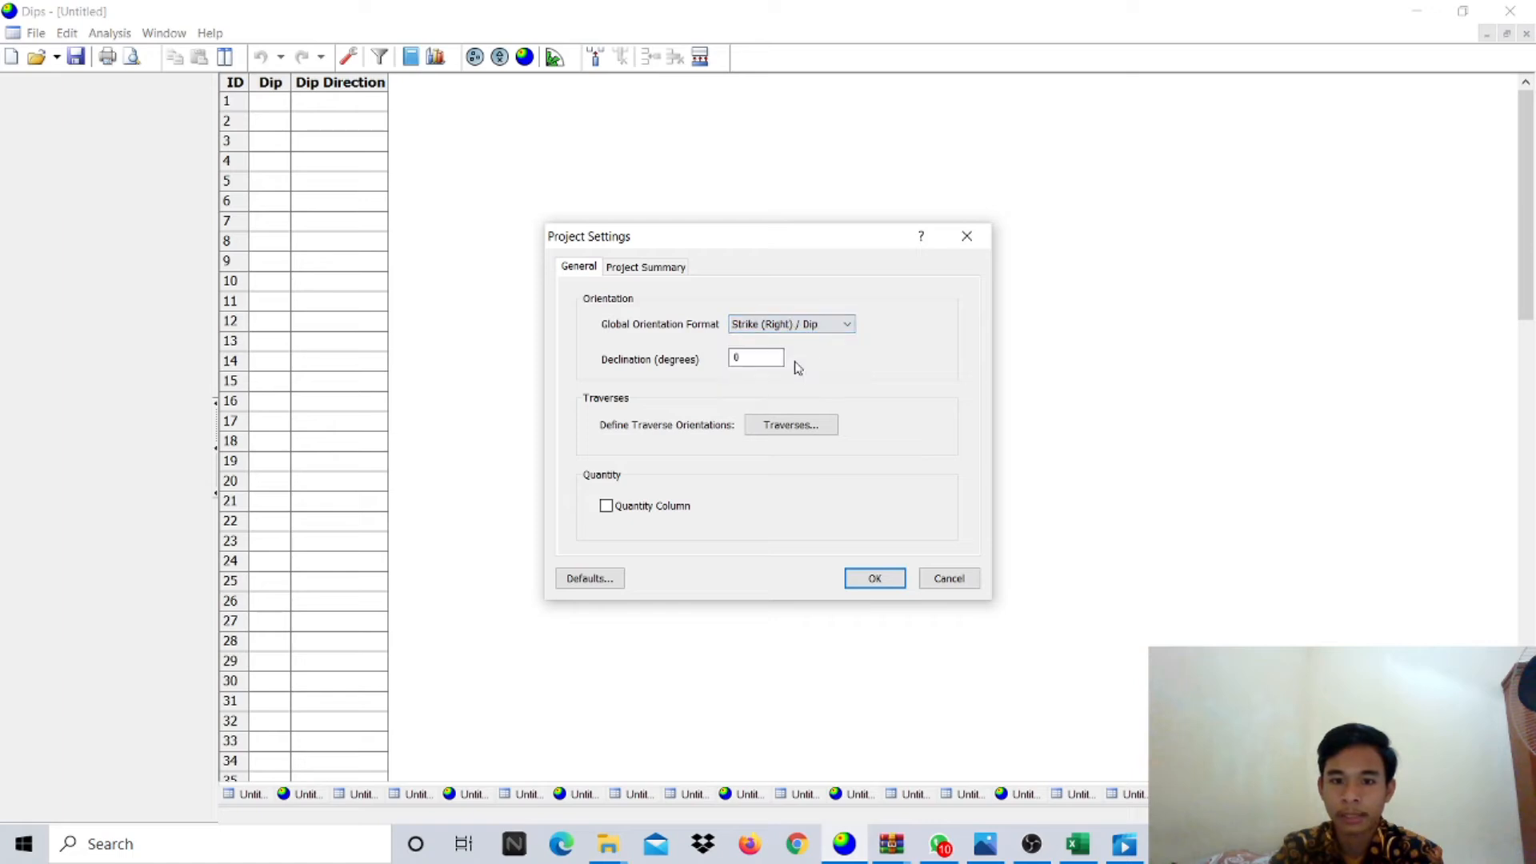
{"action": "left_click", "coordinate": [873, 579]}
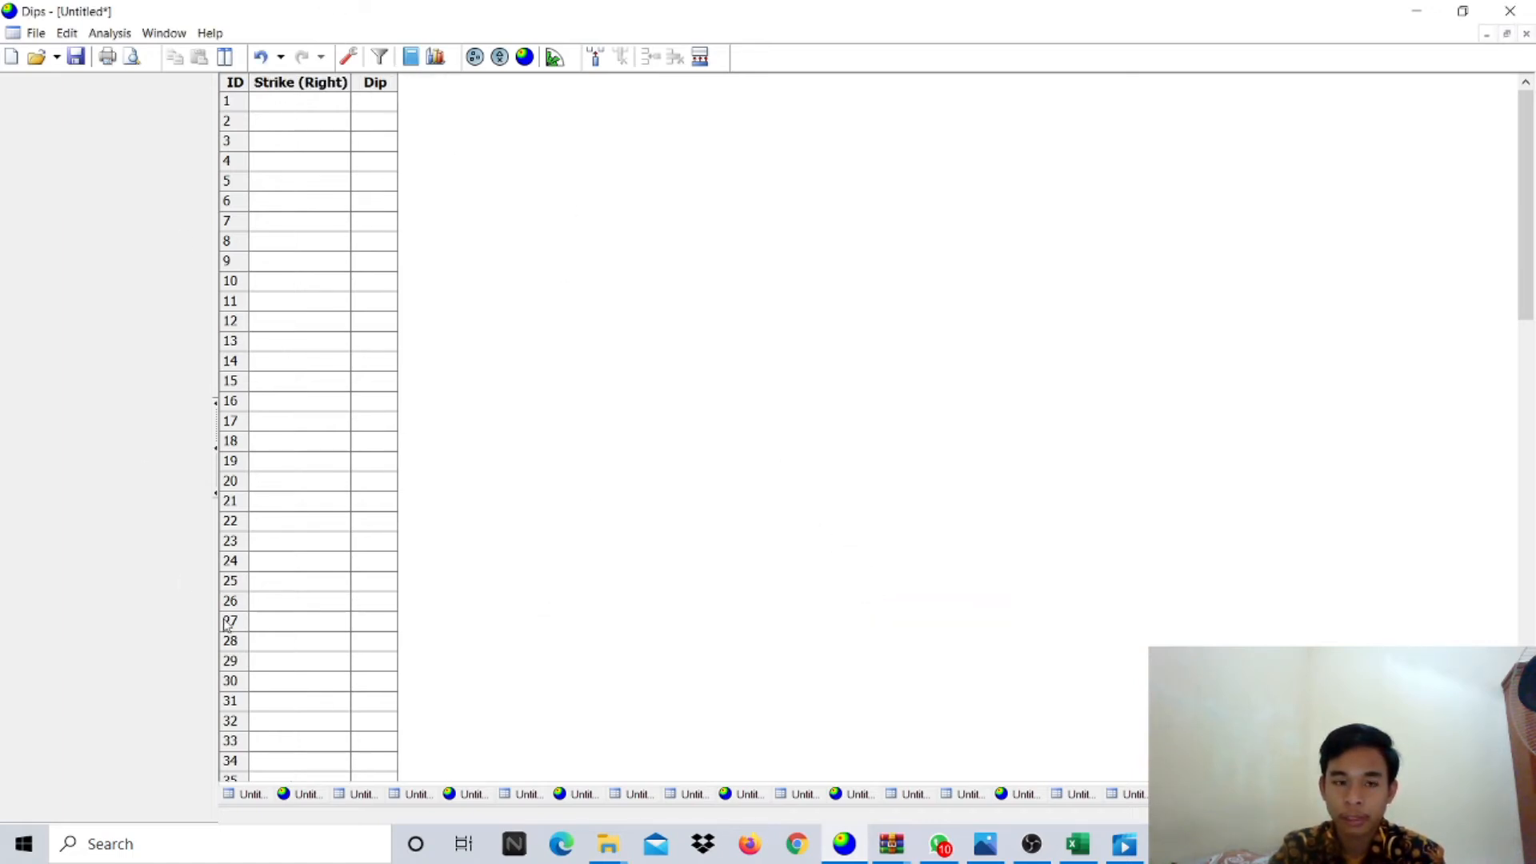
{"action": "left_click", "coordinate": [522, 57]}
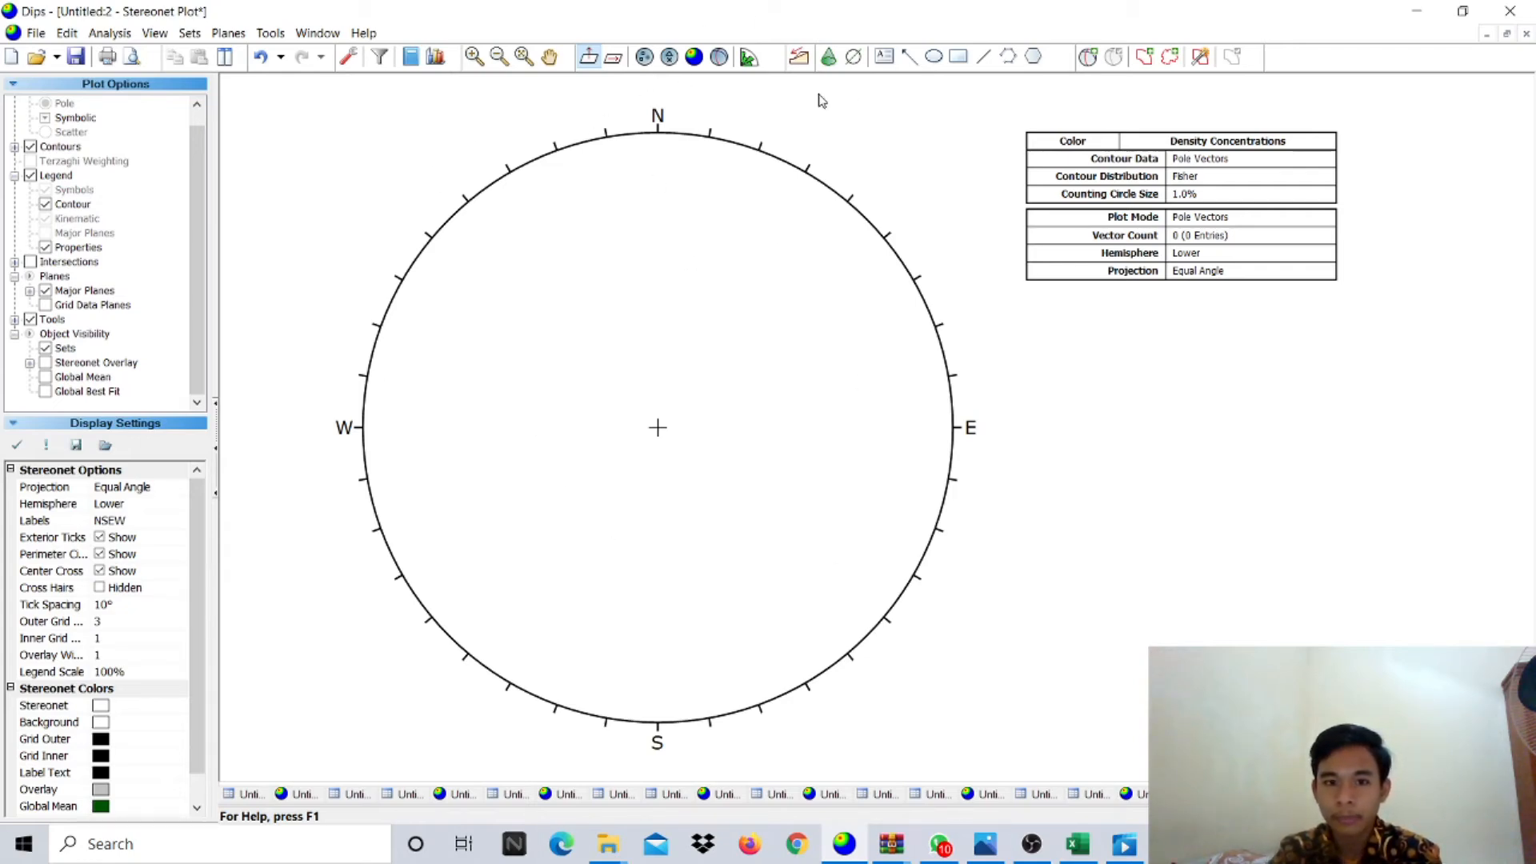
- Add a plane labelled 'Bidang Sesar' at strike 145, dip 43, taken from the spreadsheet reading
{"action": "left_click", "coordinate": [1089, 56]}
{"action": "left_click", "coordinate": [707, 388]}
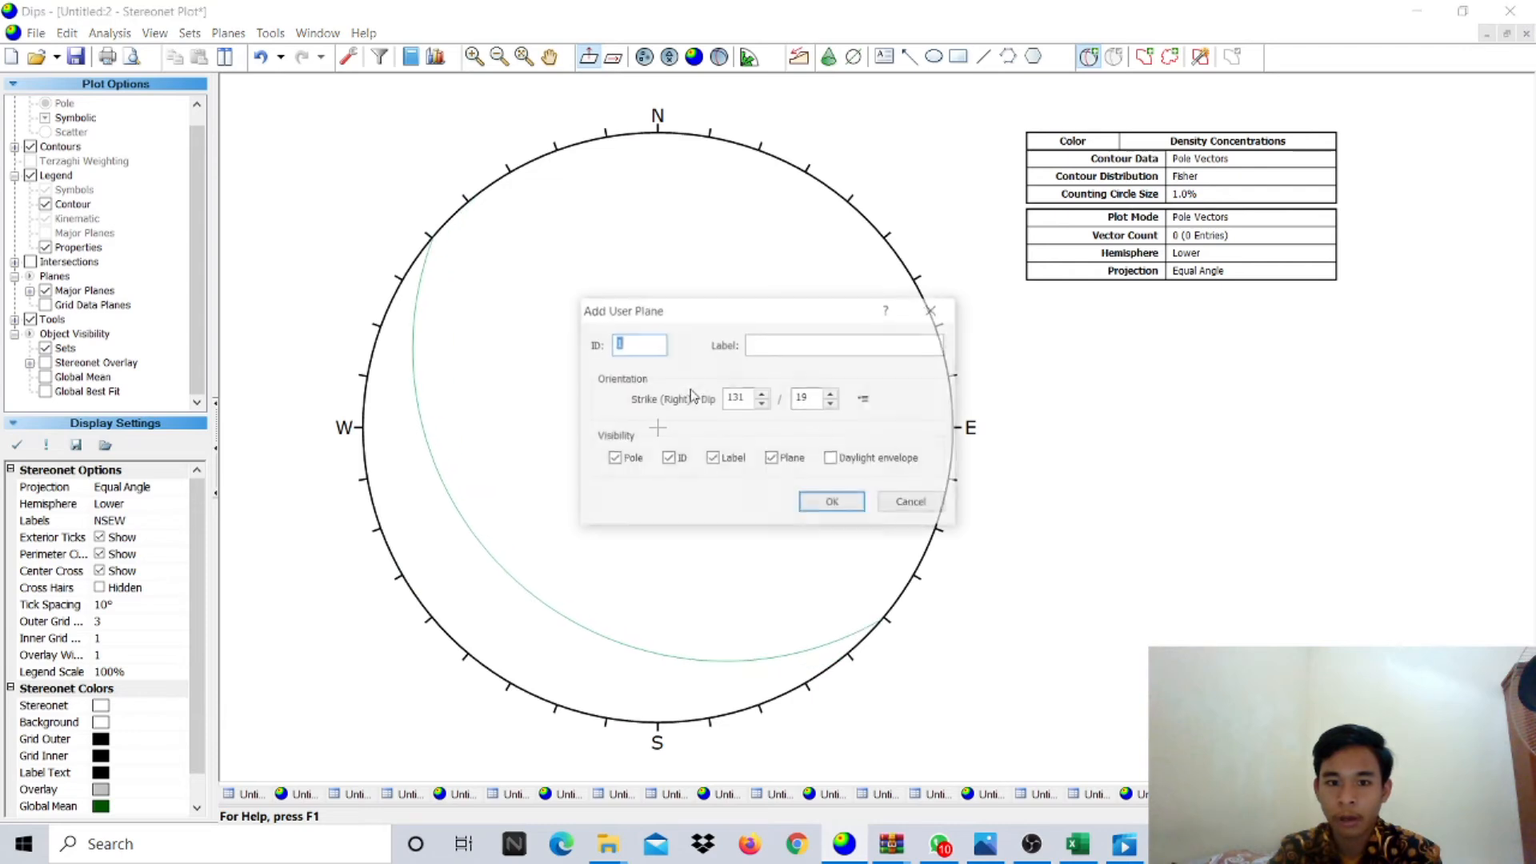
{"action": "left_click", "coordinate": [799, 341]}
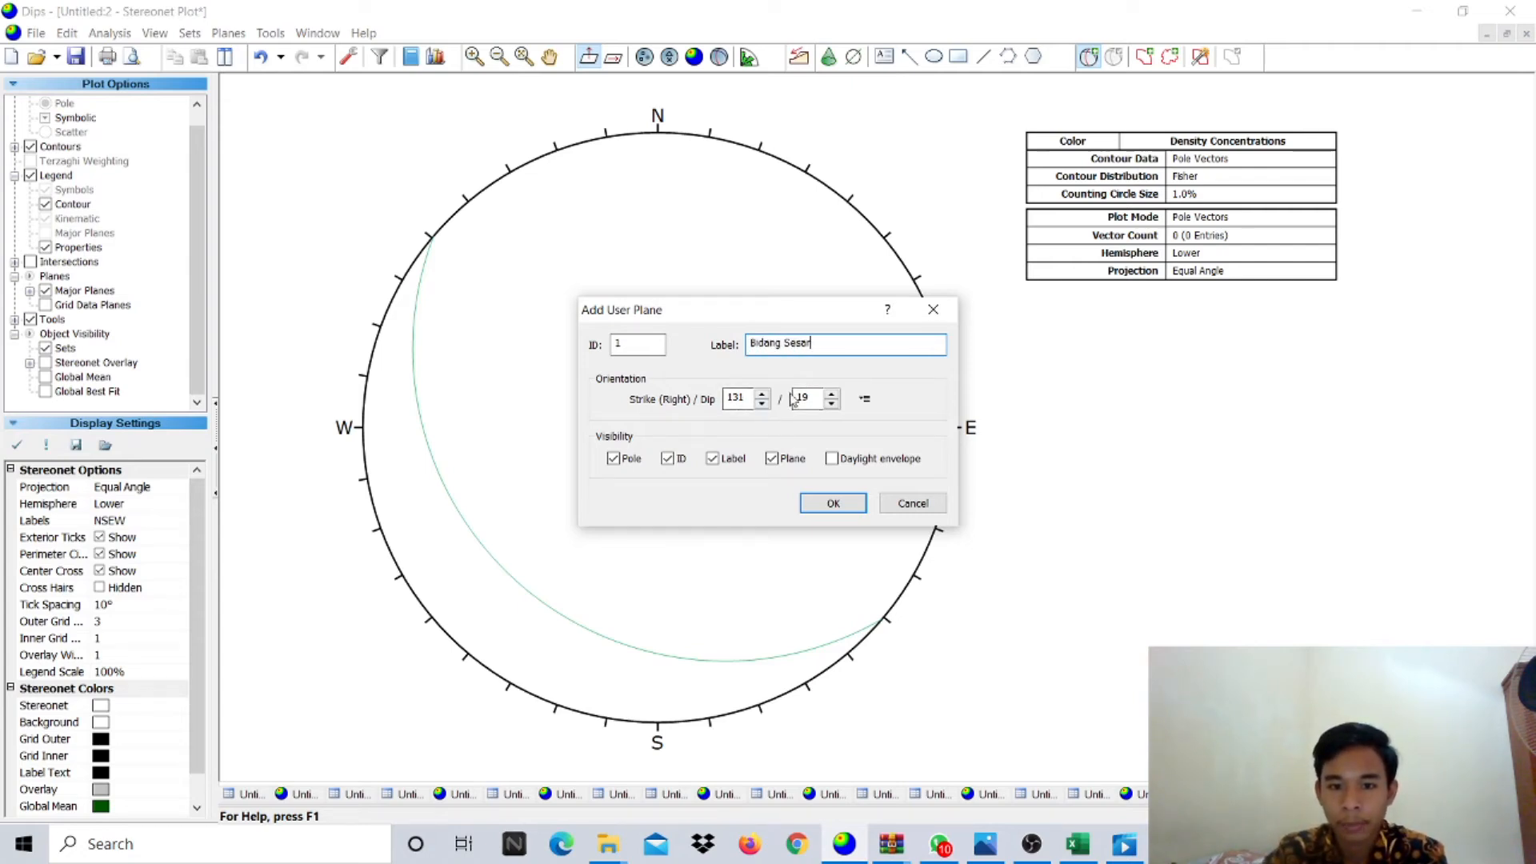
{"action": "left_click", "coordinate": [1078, 844]}
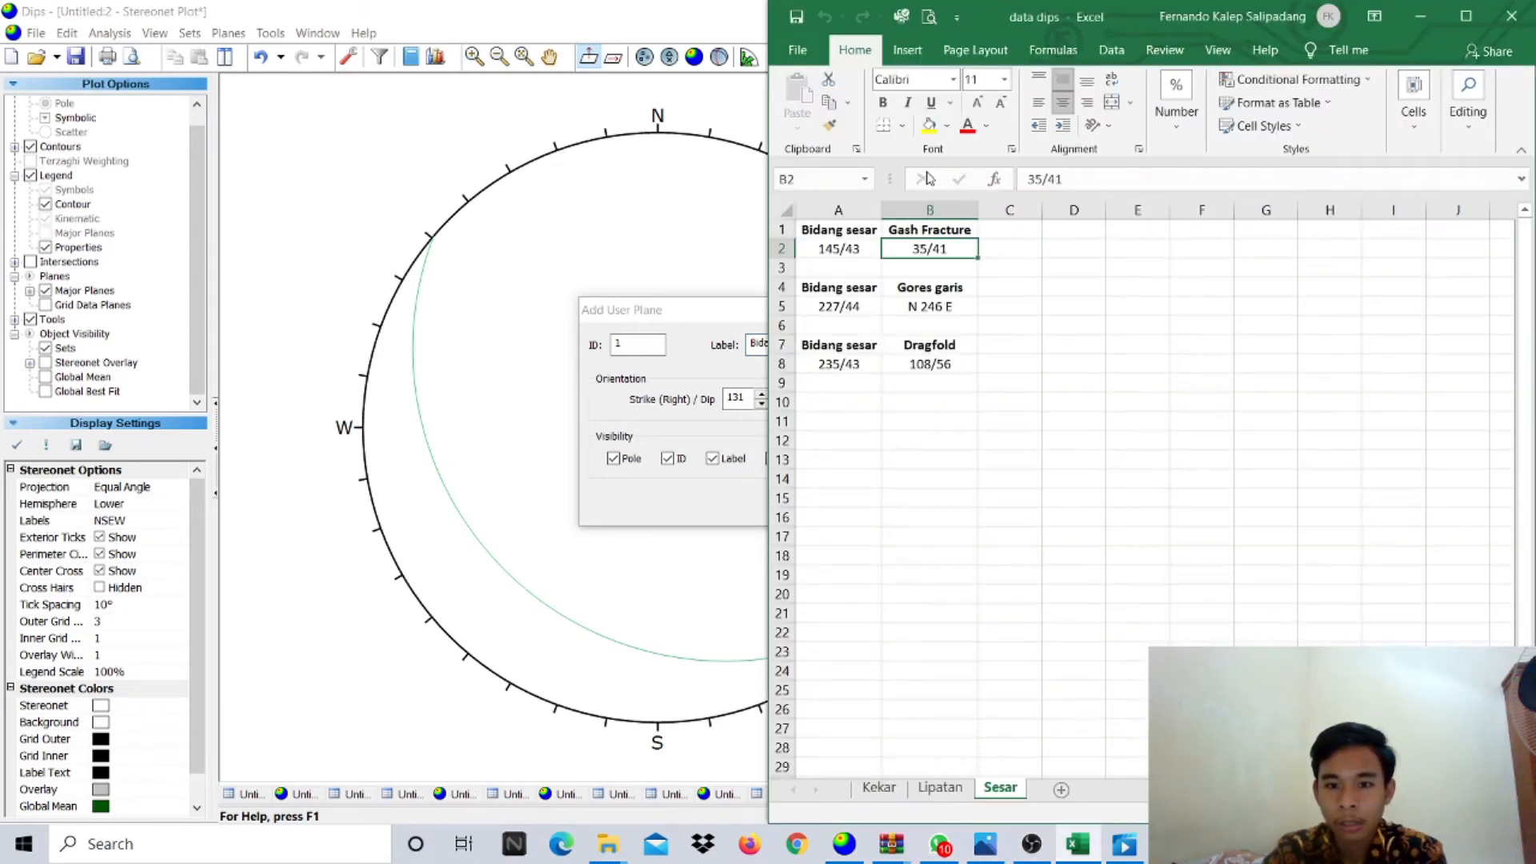
{"action": "left_click", "coordinate": [854, 249]}
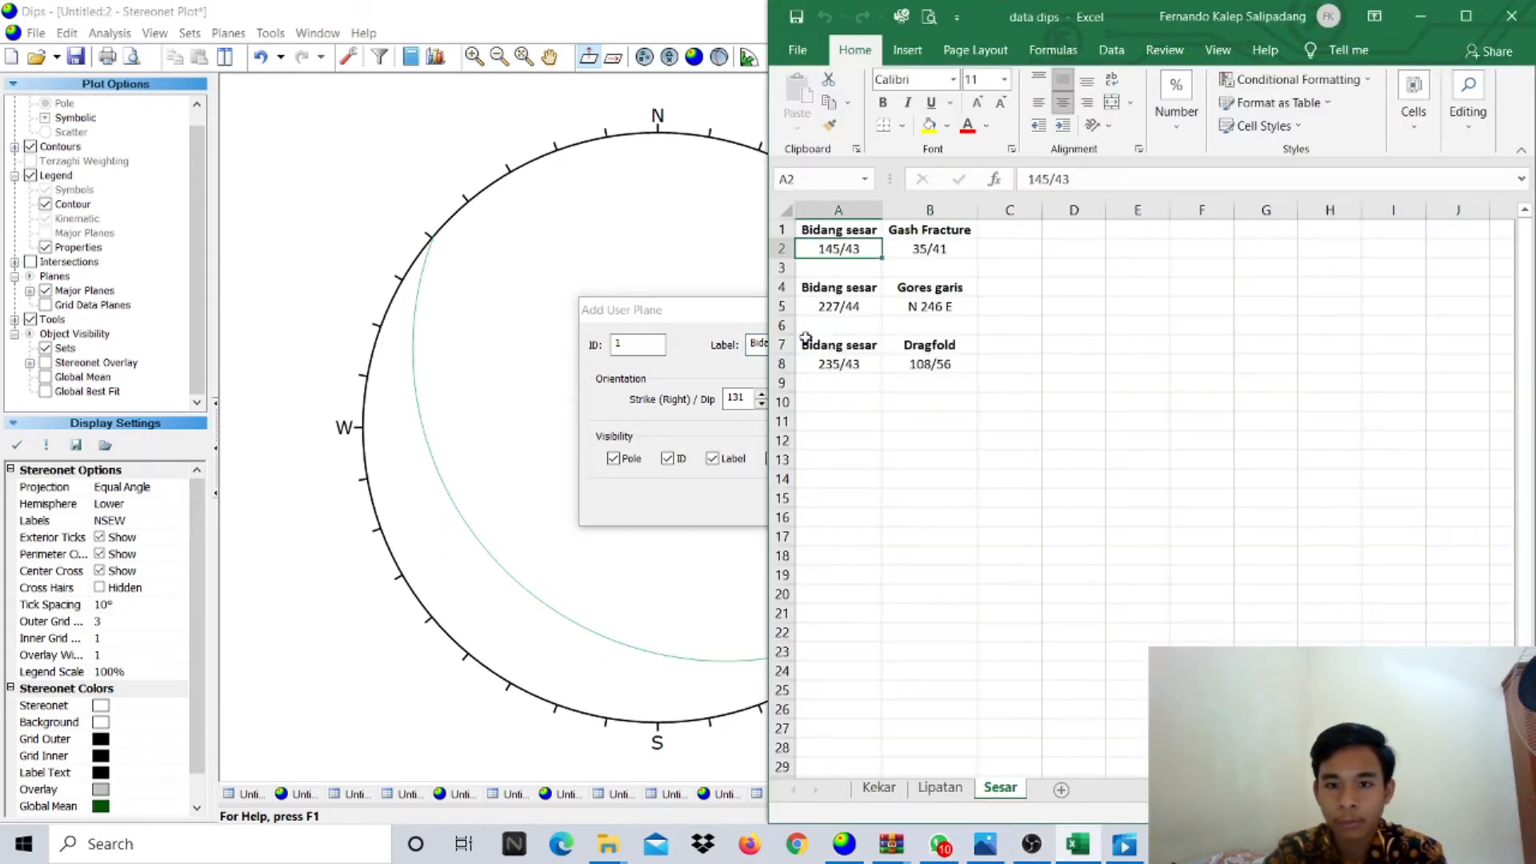
{"action": "left_click", "coordinate": [724, 404]}
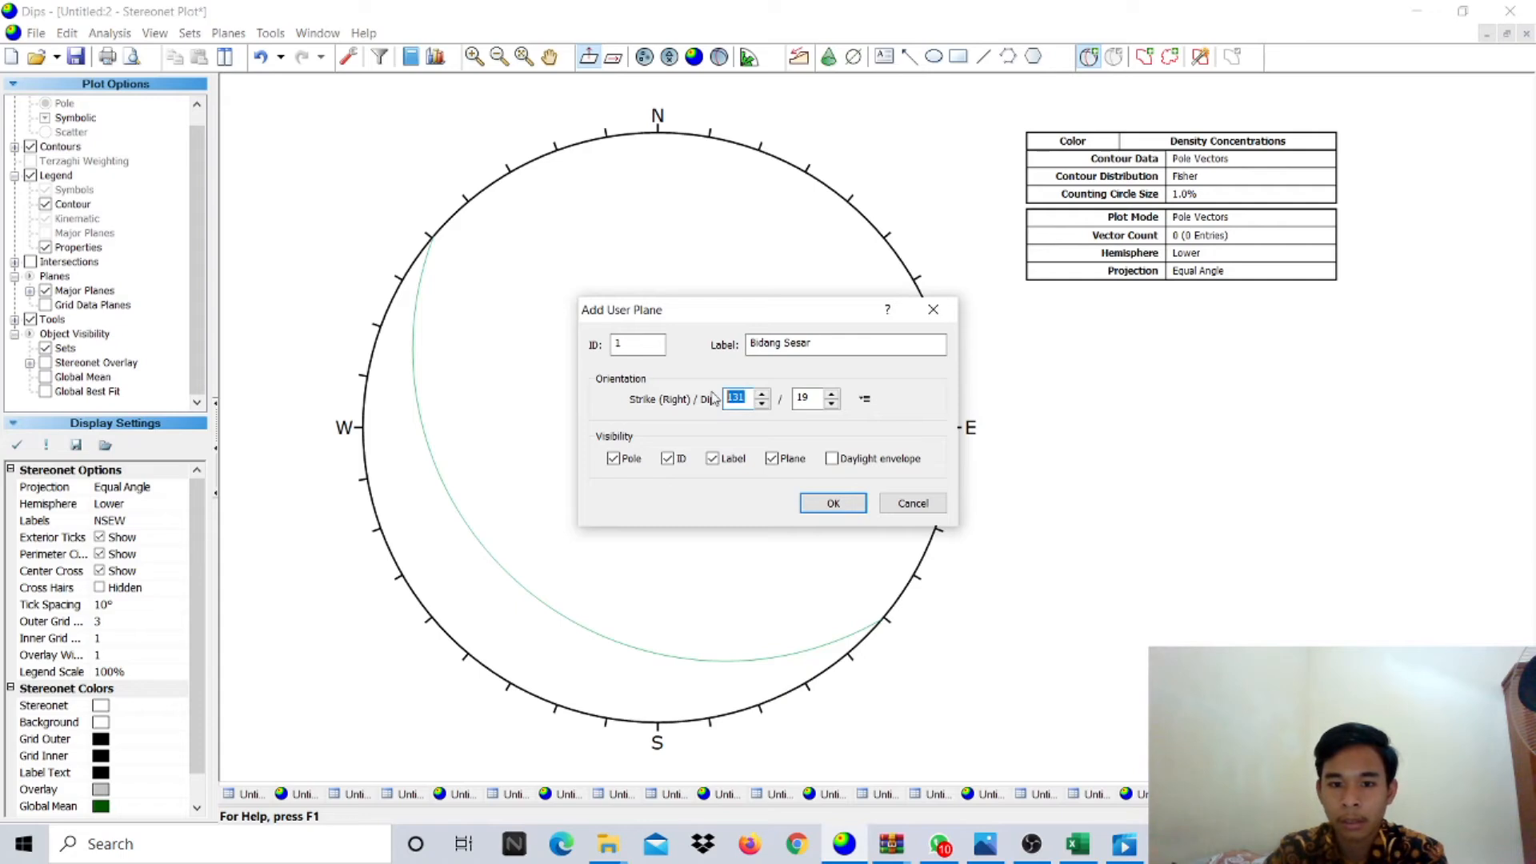
{"action": "type", "text": "145"}
{"action": "double_click", "coordinate": [802, 399]}
{"action": "type", "text": "4"}
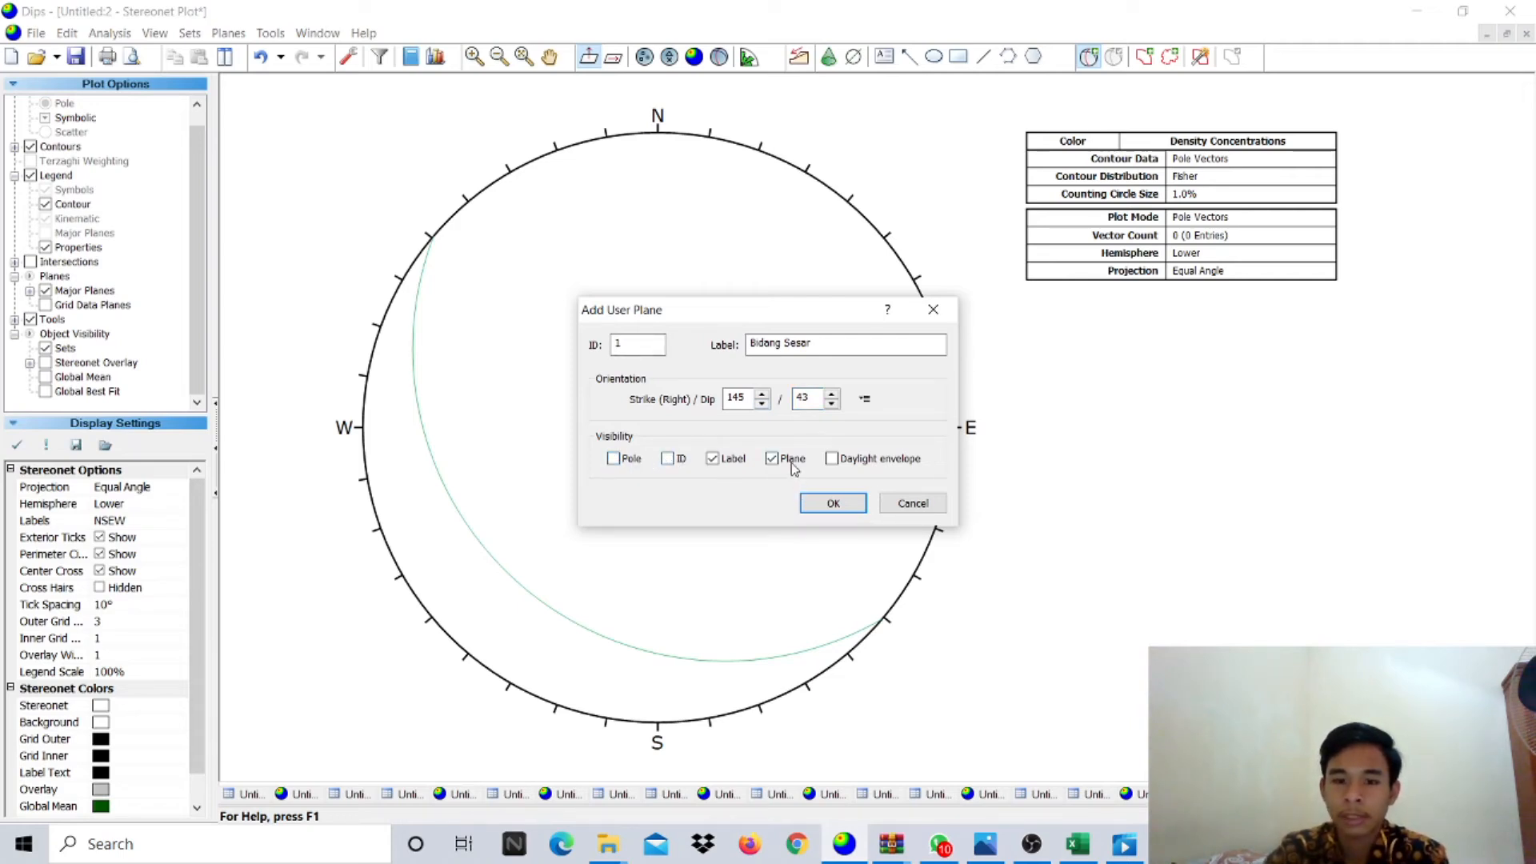
{"action": "left_click", "coordinate": [852, 510]}
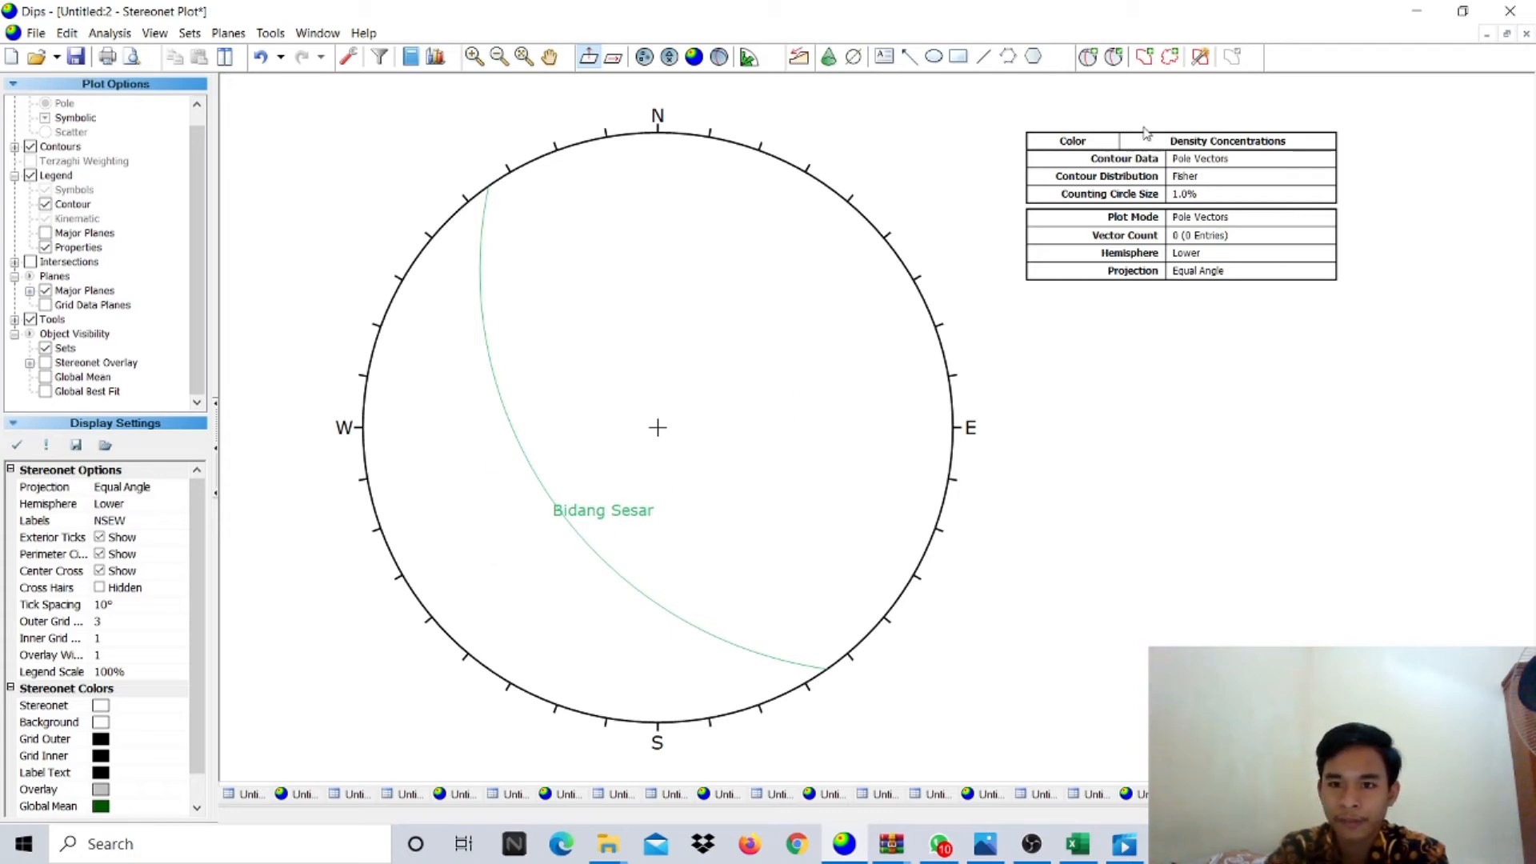
{"action": "left_click", "coordinate": [1089, 56]}
- Add a plane labelled 'Gash Fracture' at strike 35, dip 41 from the spreadsheet
{"action": "left_click", "coordinate": [730, 462]}
{"action": "left_click", "coordinate": [810, 343]}
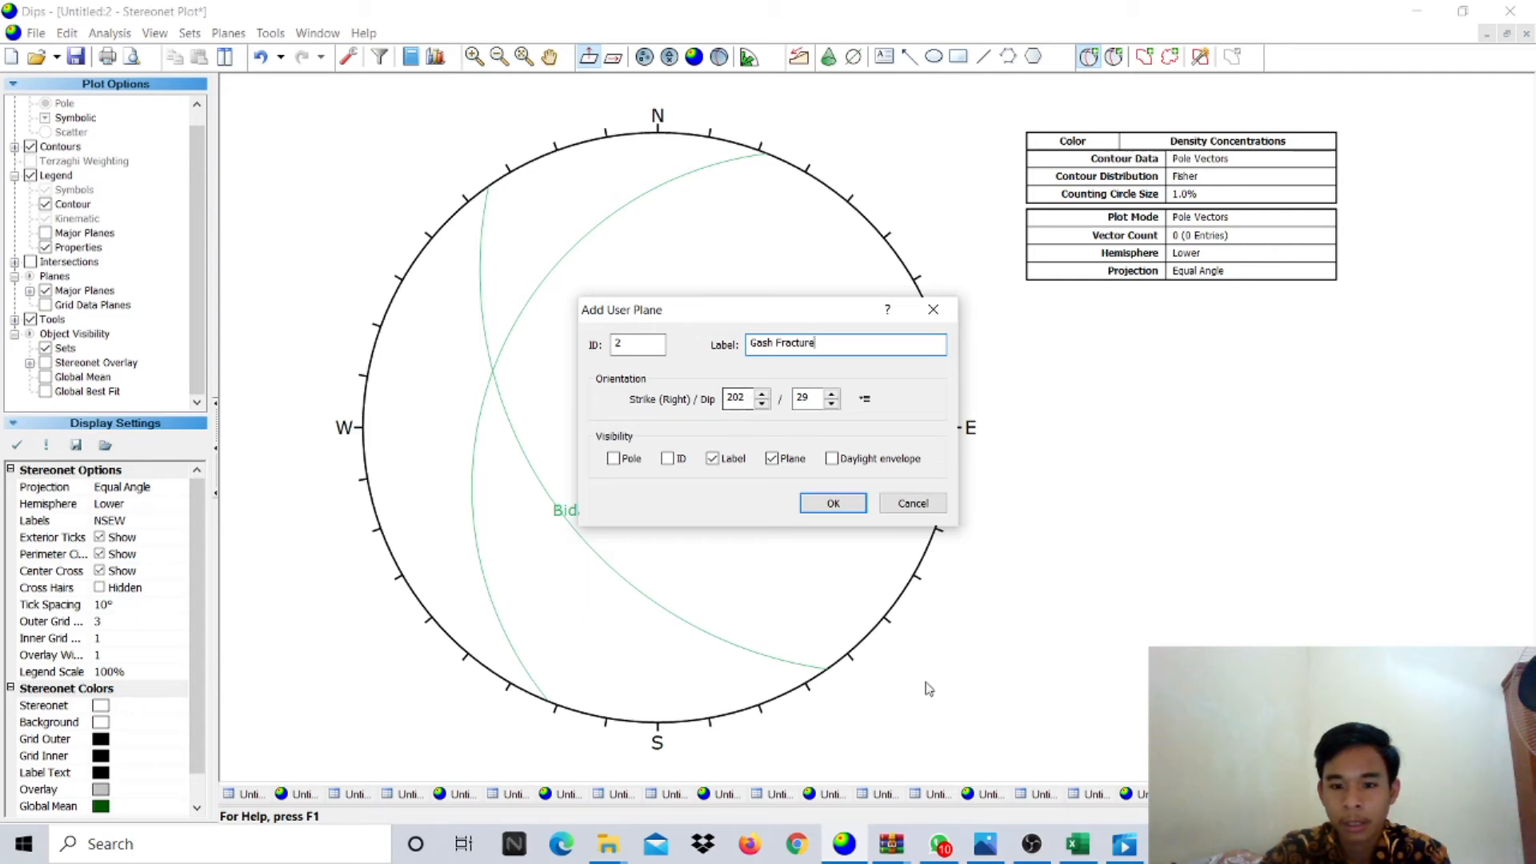
{"action": "mouse_move", "coordinate": [1080, 848]}
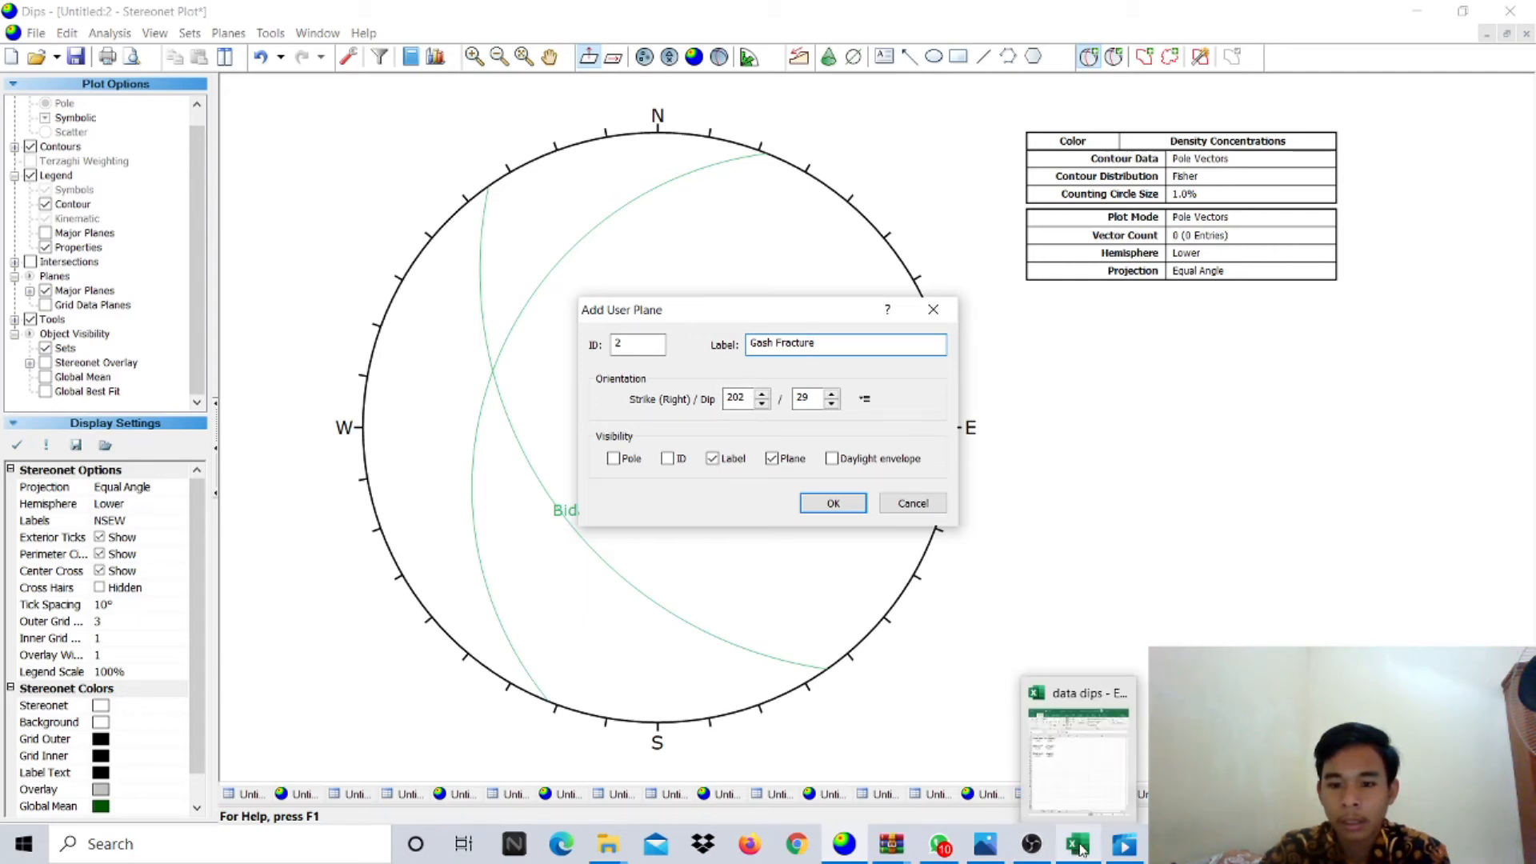
{"action": "left_click", "coordinate": [1086, 794]}
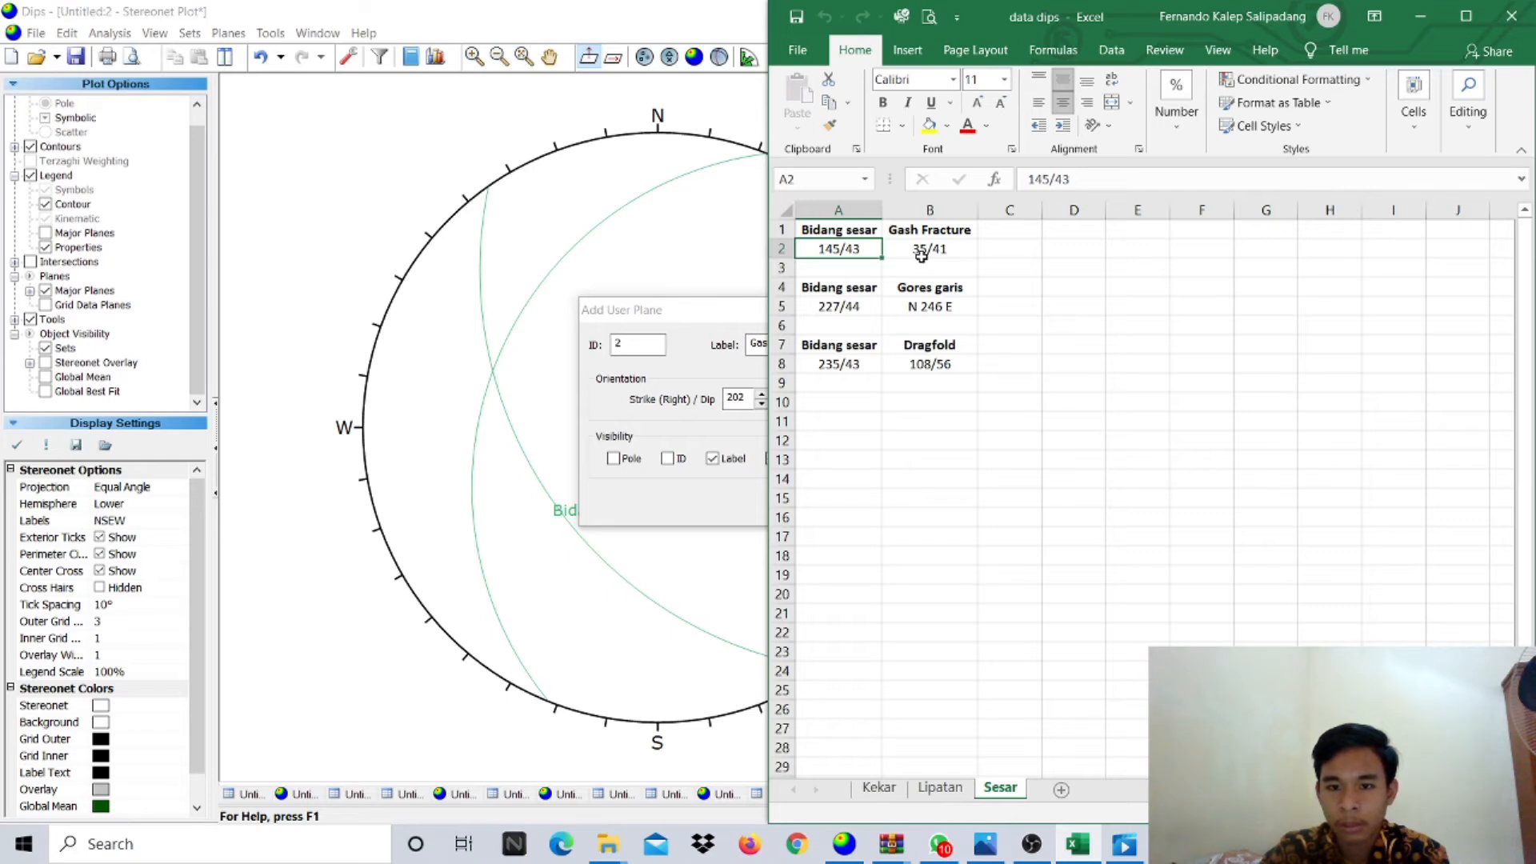
{"action": "left_click", "coordinate": [750, 381]}
{"action": "type", "text": "35"}
{"action": "key", "text": "Tab"}
{"action": "type", "text": "4"}
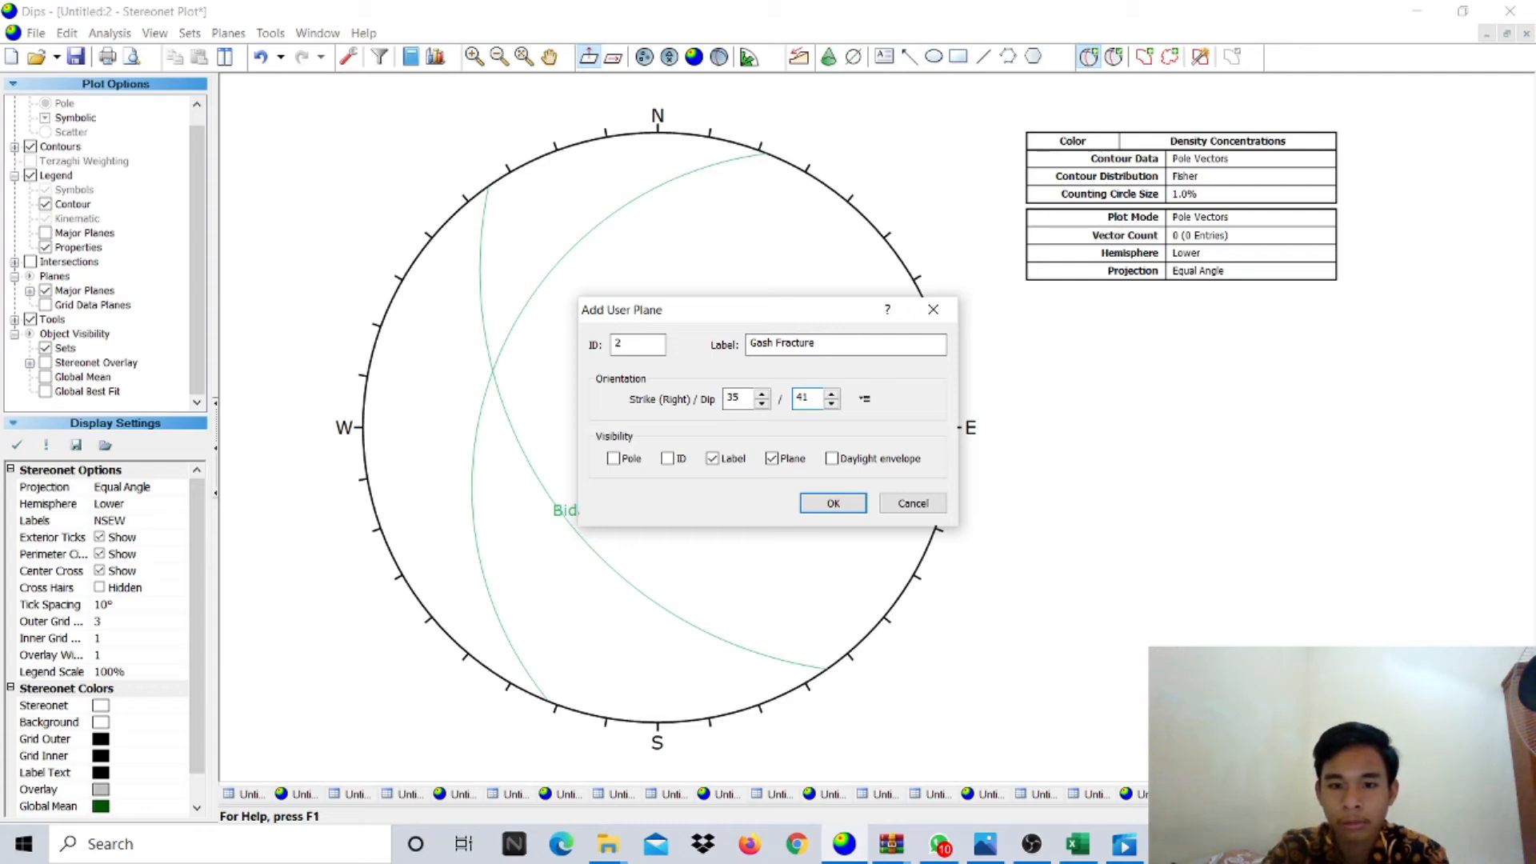
{"action": "key", "text": "Return"}
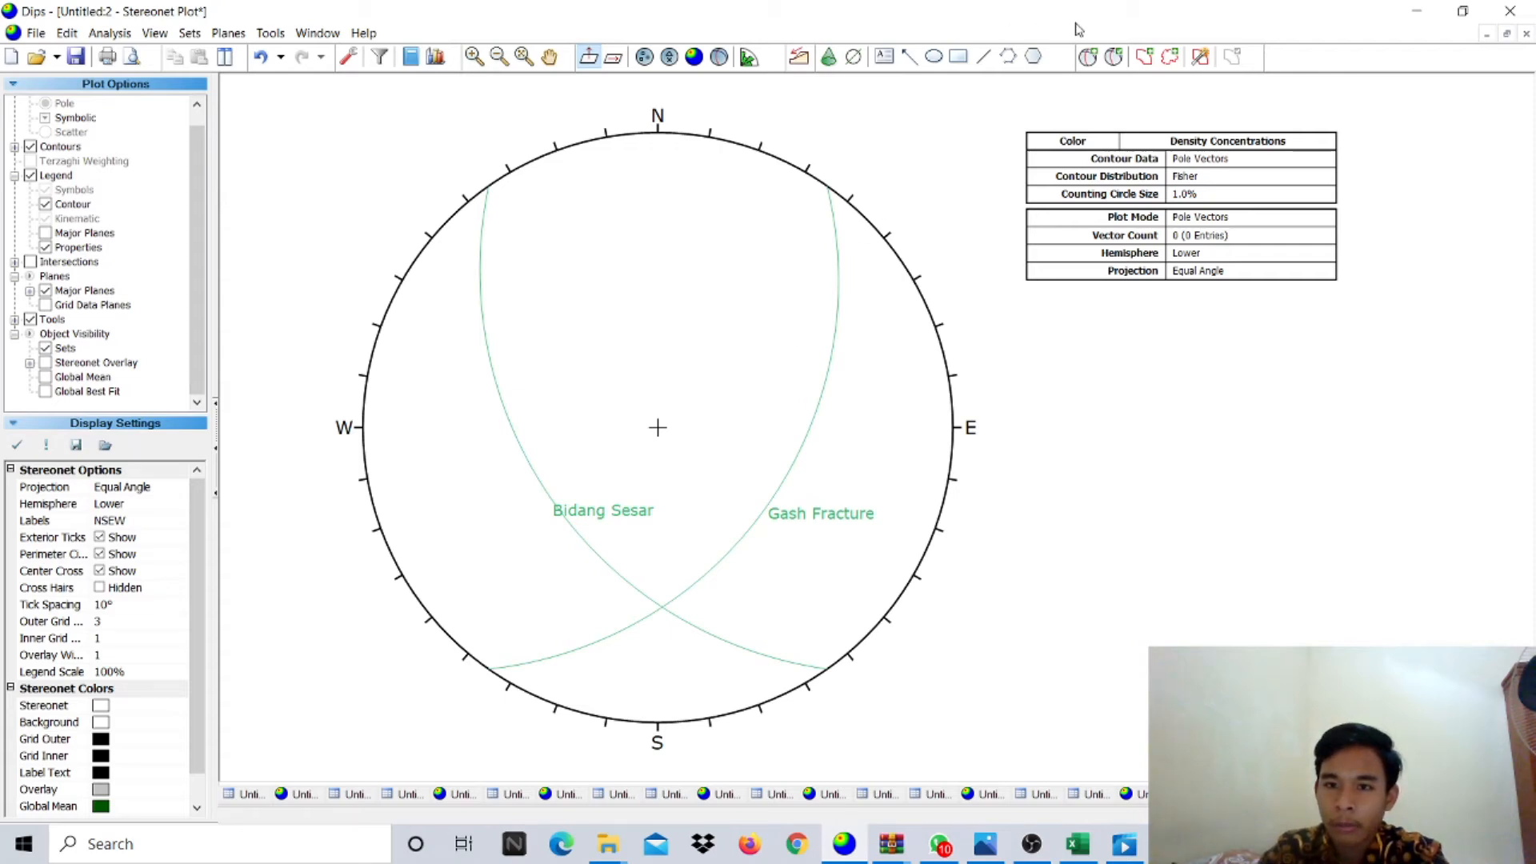
- Add a pole-only 'Sigma 2' at the Bidang Sesar and Gash Fracture intersection
{"action": "left_click", "coordinate": [1095, 64]}
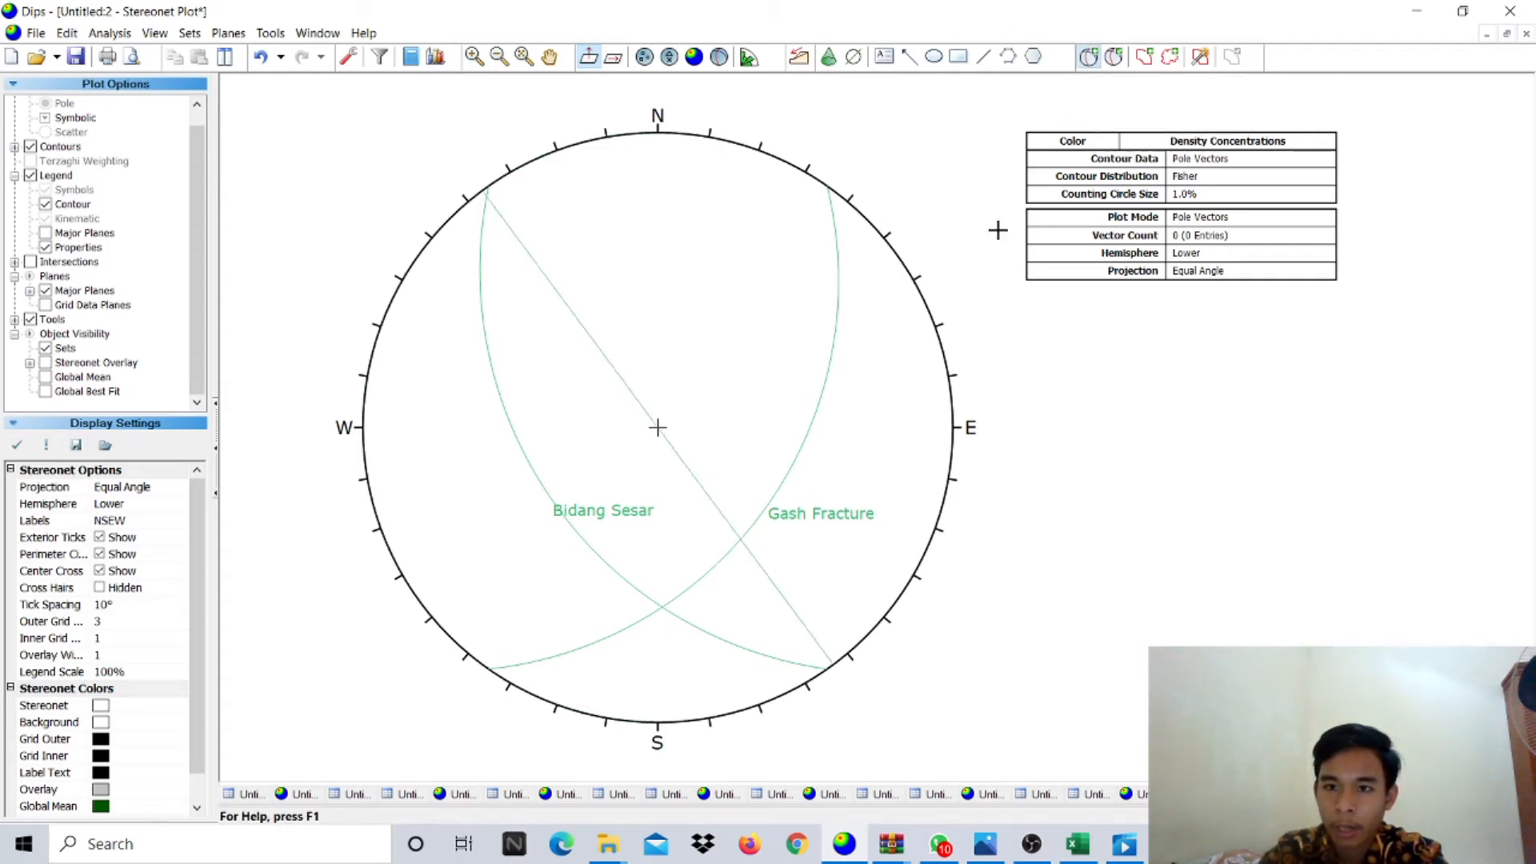
{"action": "left_click", "coordinate": [662, 608]}
{"action": "left_click", "coordinate": [819, 349]}
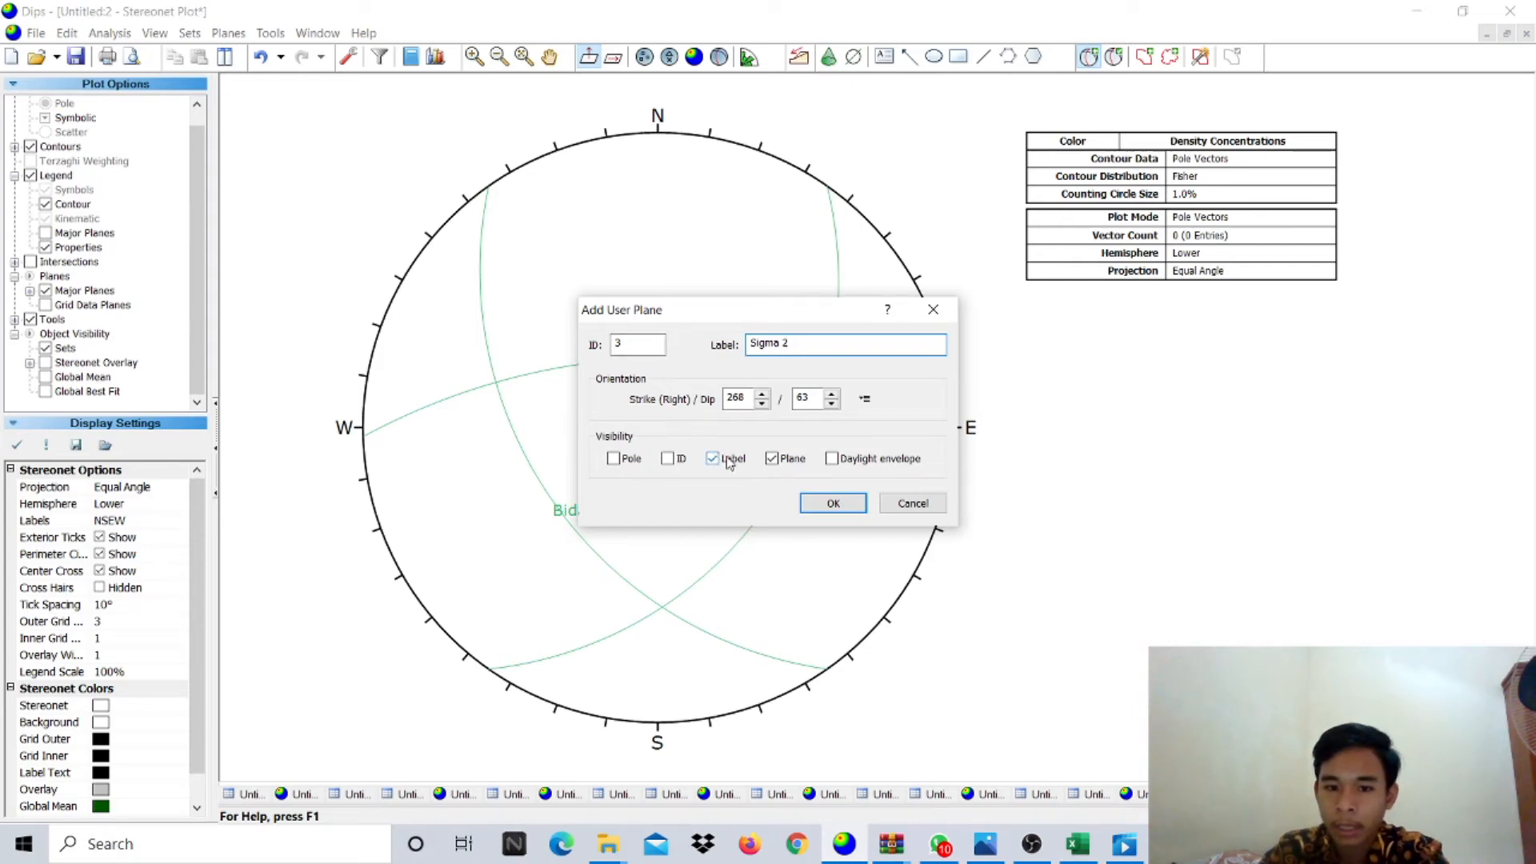
{"action": "left_click", "coordinate": [772, 459]}
{"action": "left_click", "coordinate": [629, 460]}
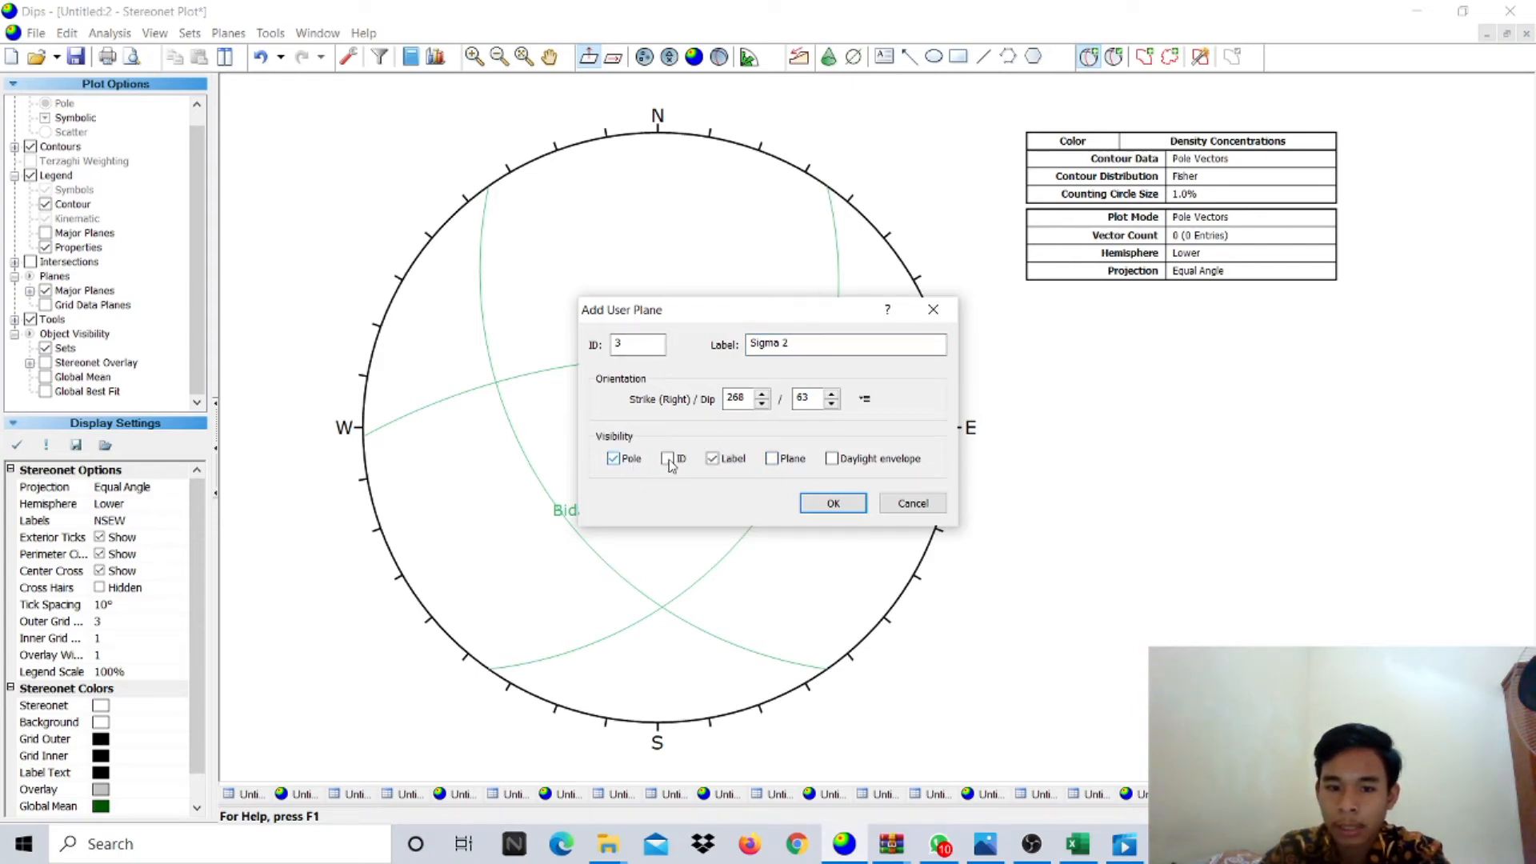
{"action": "left_click", "coordinate": [814, 505]}
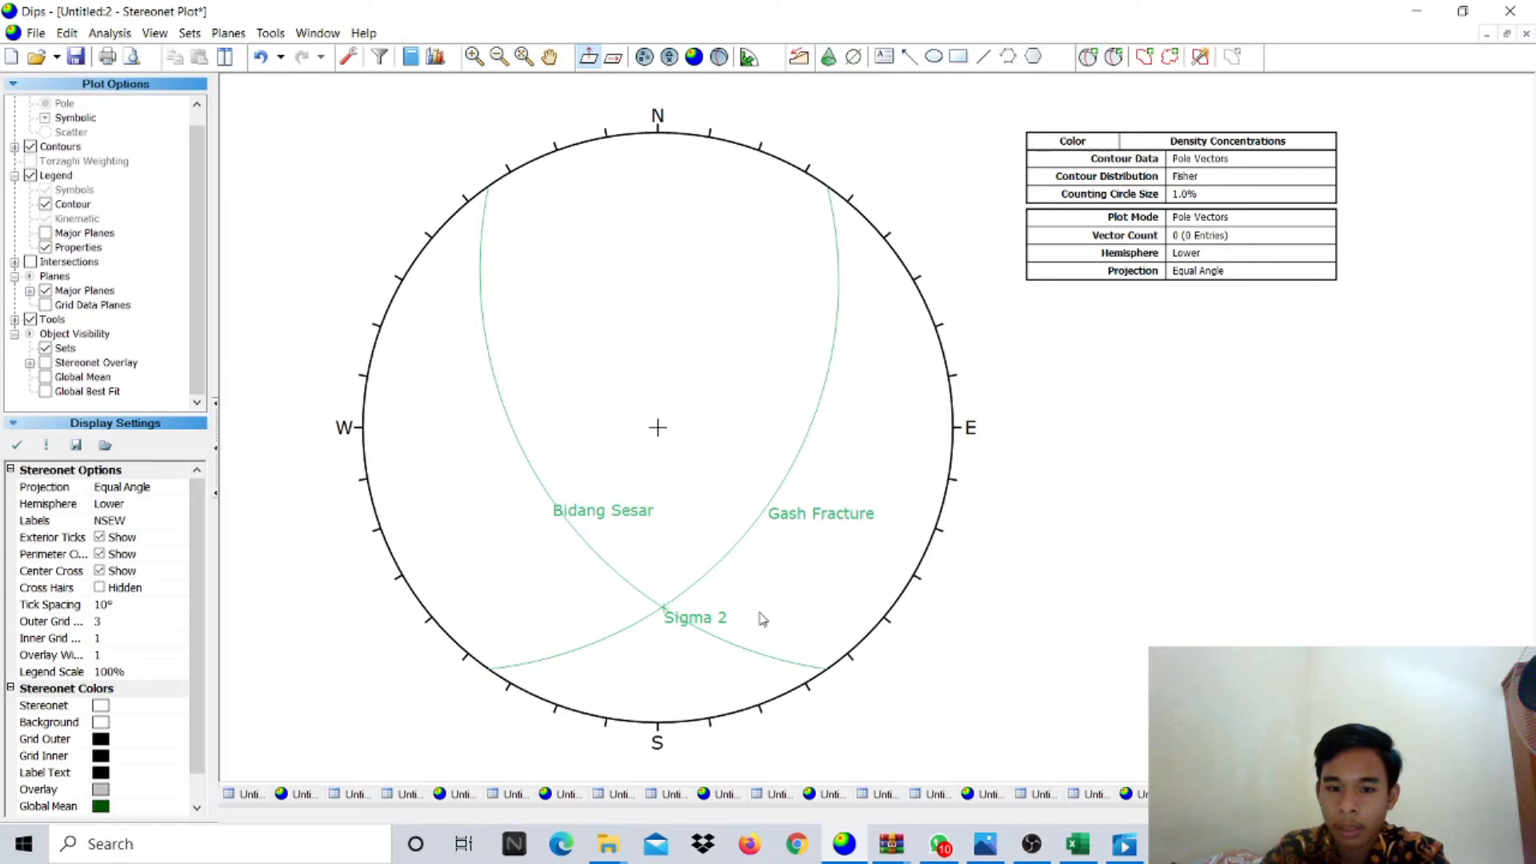
- Add the 'Bidang Bantu' great circle (strike 268, dip 63) through Sigma 2, without a pole
{"action": "mouse_move", "coordinate": [668, 611]}
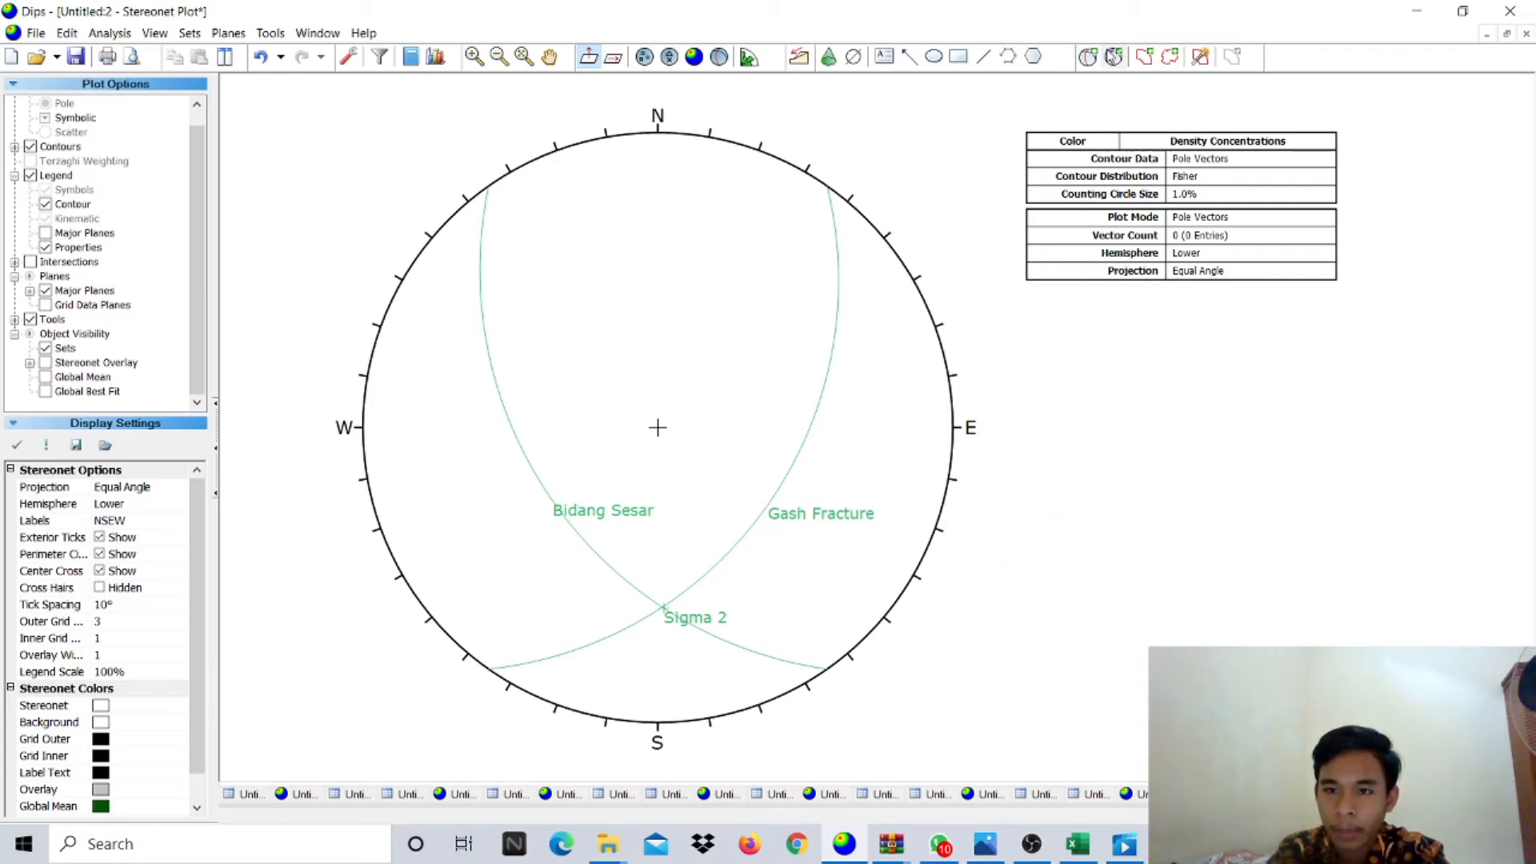
{"action": "left_click", "coordinate": [1088, 56]}
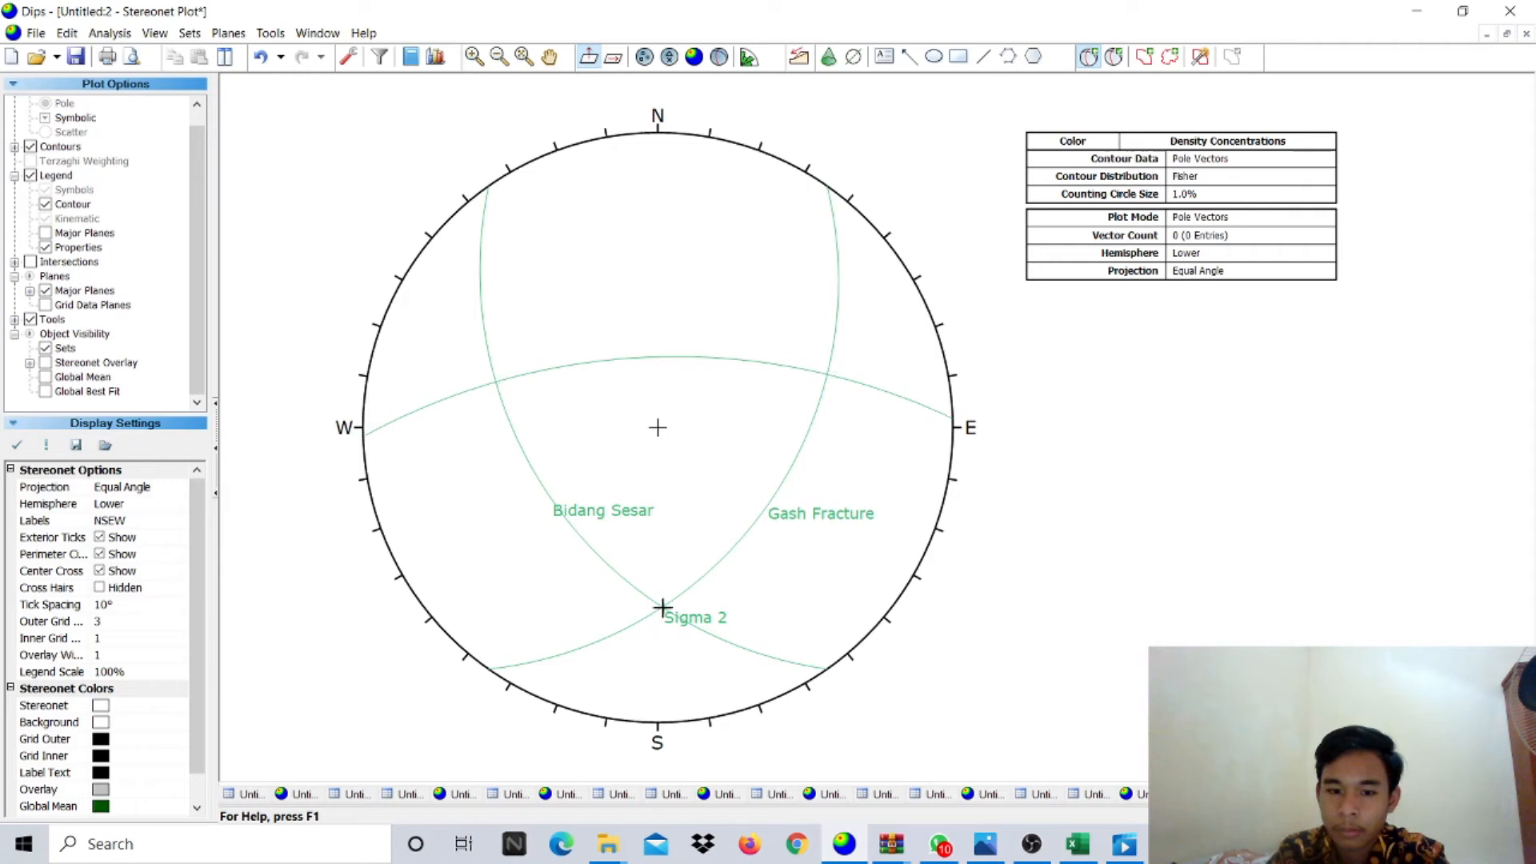
{"action": "left_click", "coordinate": [662, 608]}
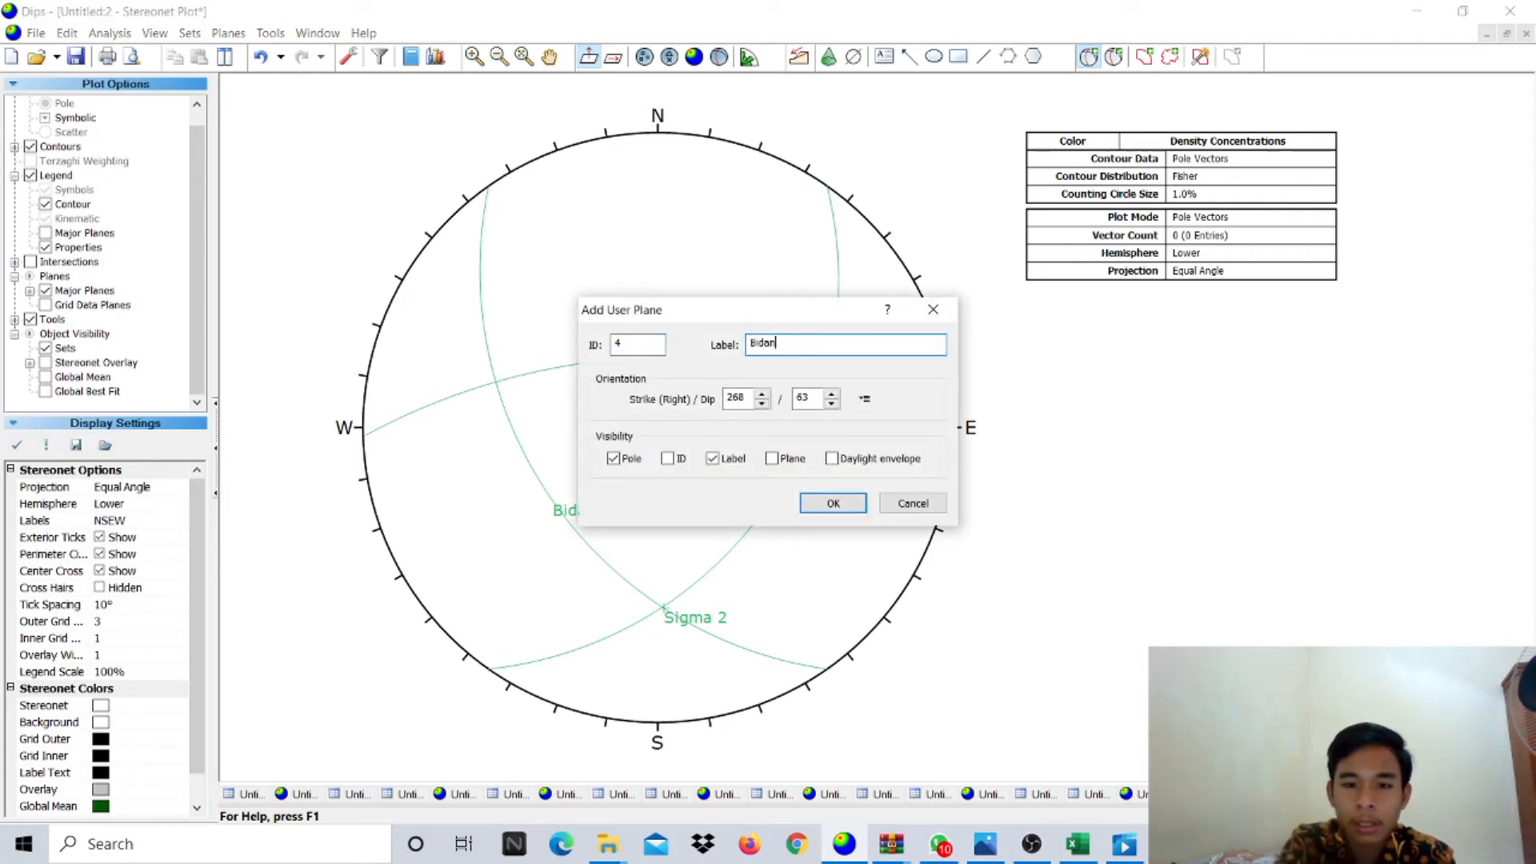
{"action": "left_click", "coordinate": [632, 457]}
{"action": "left_click", "coordinate": [772, 459]}
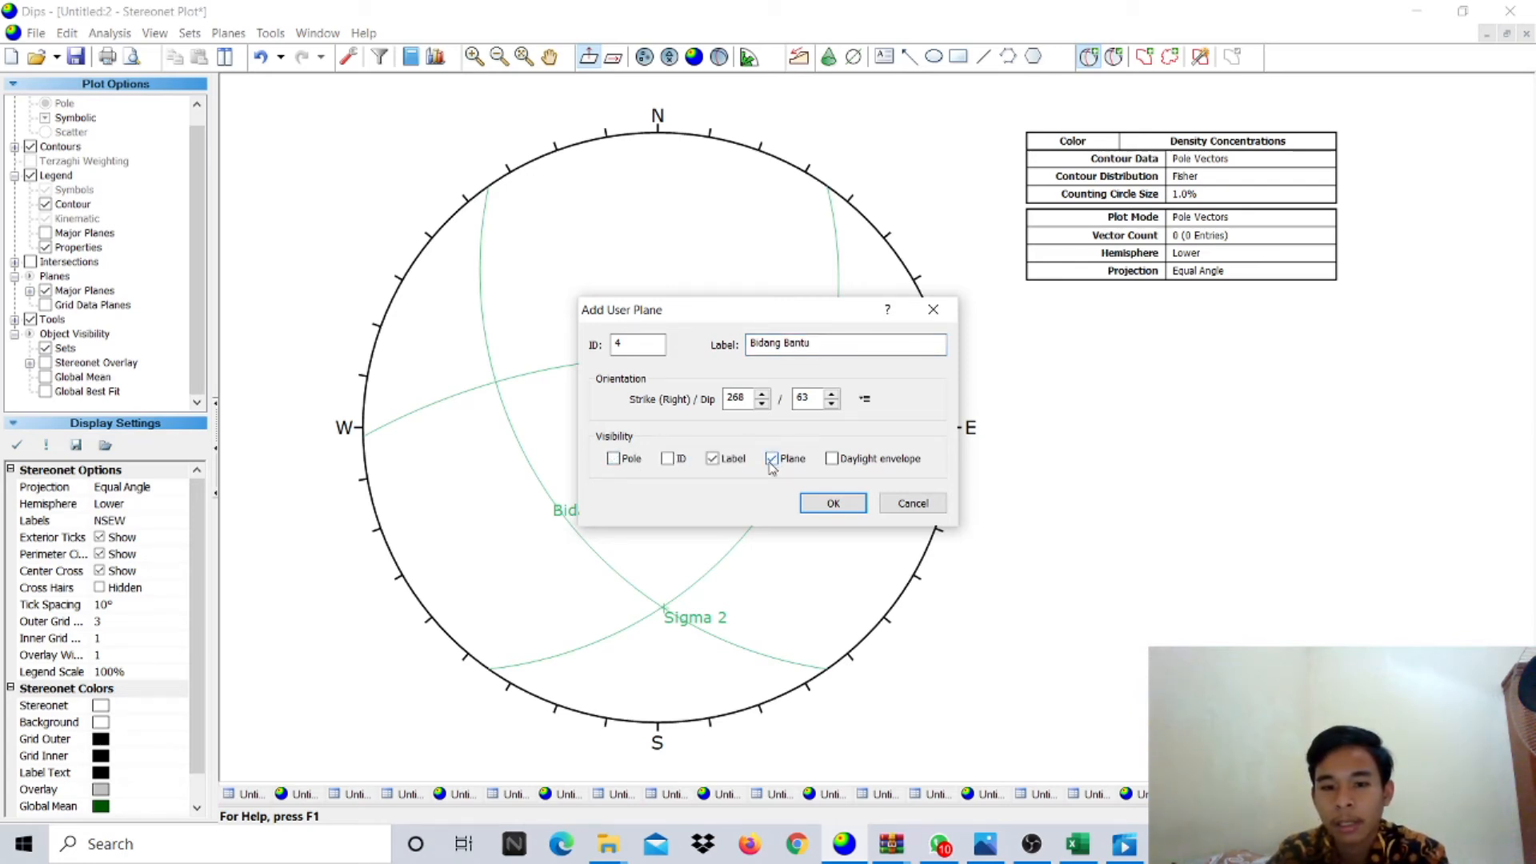
{"action": "left_click", "coordinate": [832, 503]}
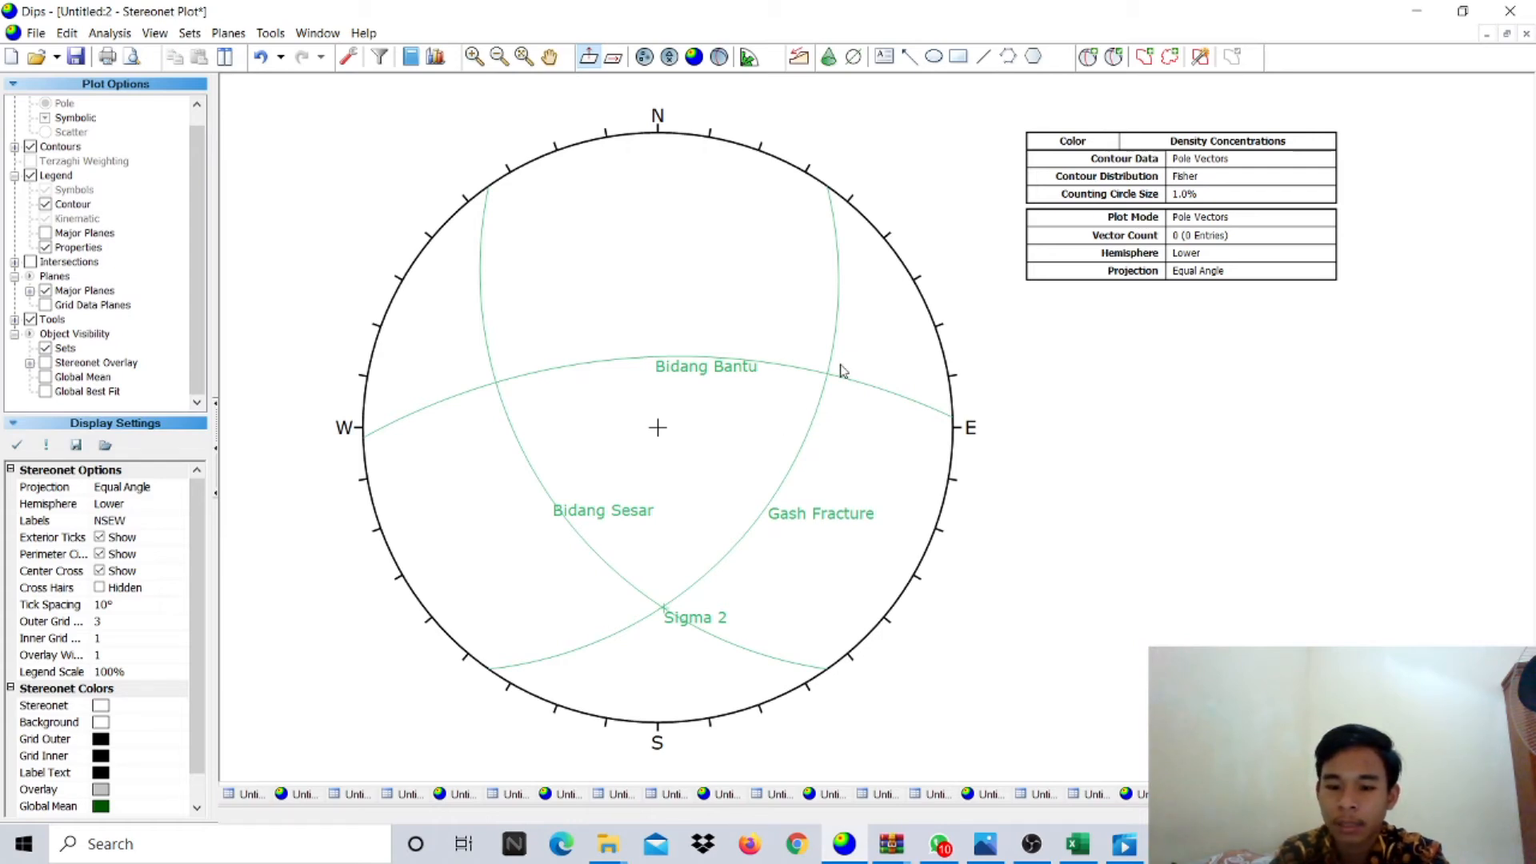
- Add a pole-only 'Sigma 1' (strike 163, dip 62) where Bidang Bantu crosses Gash Fracture
{"action": "left_click", "coordinate": [1088, 56]}
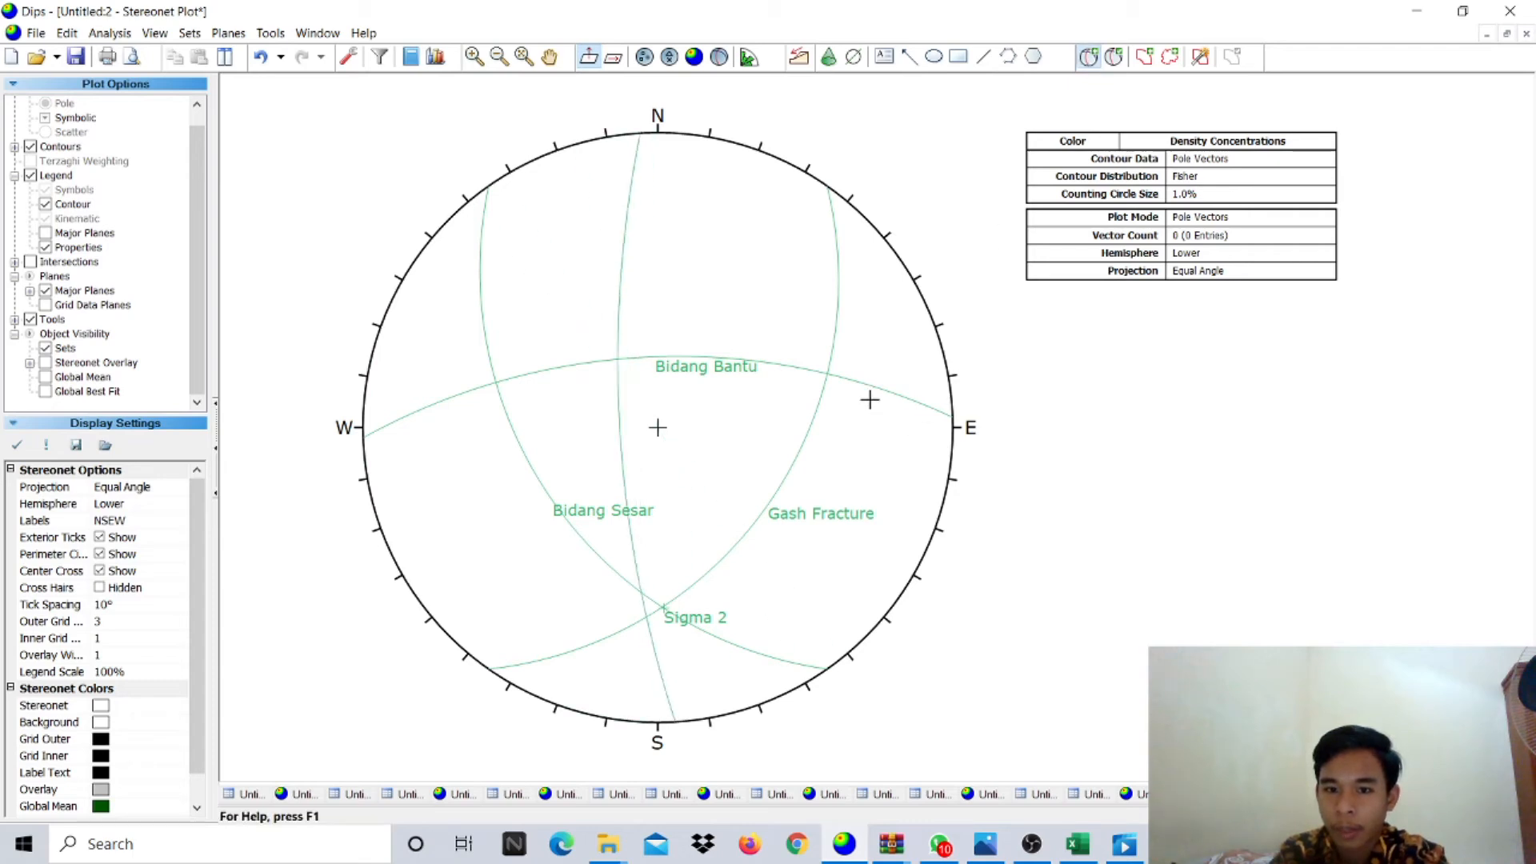
{"action": "left_click", "coordinate": [828, 374]}
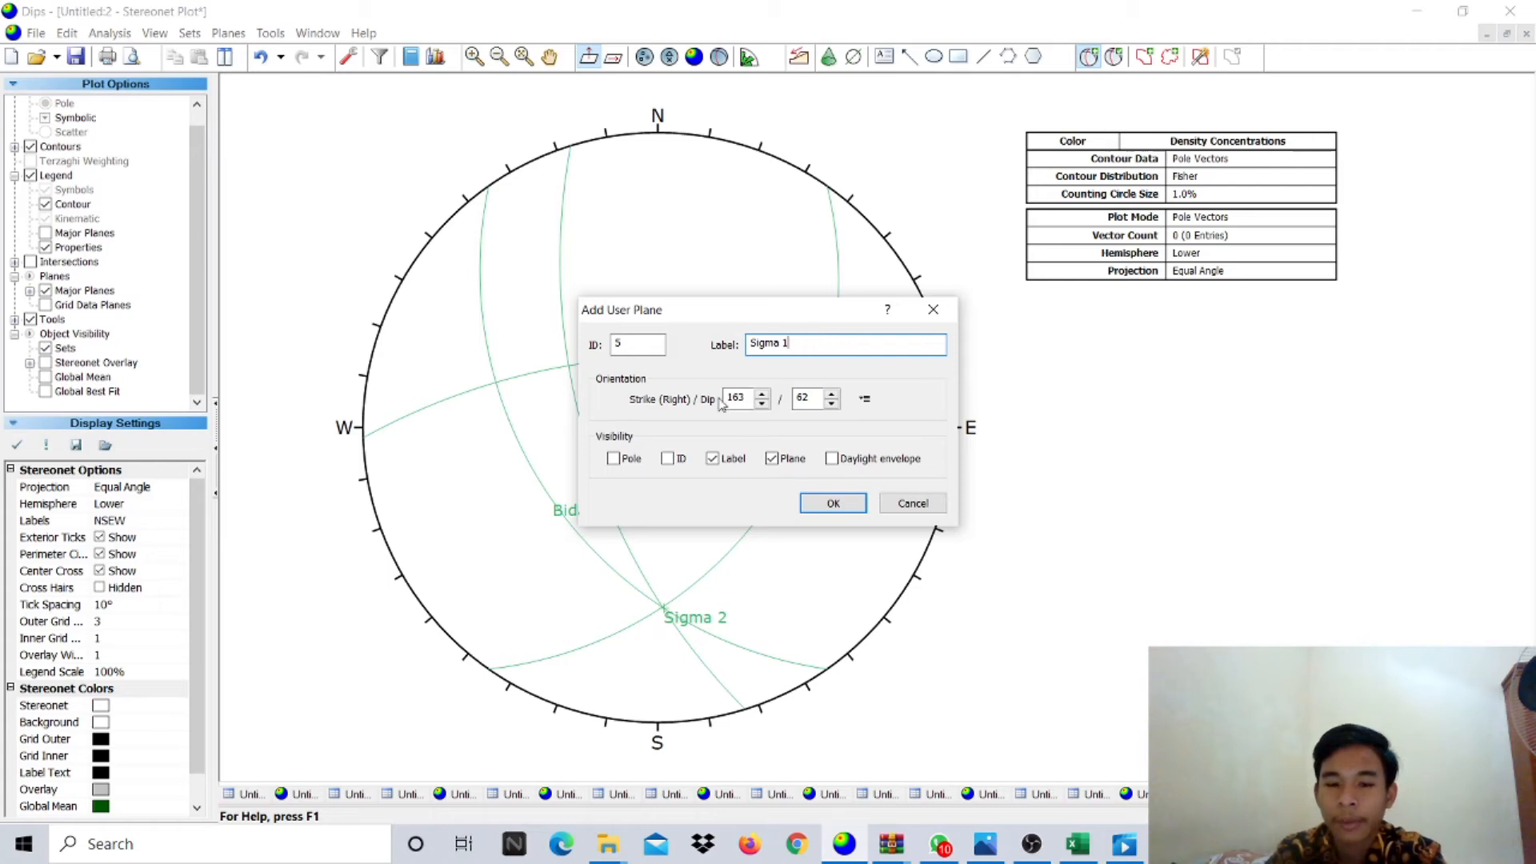
{"action": "left_click", "coordinate": [794, 457]}
{"action": "left_click", "coordinate": [632, 459]}
{"action": "left_click", "coordinate": [833, 503]}
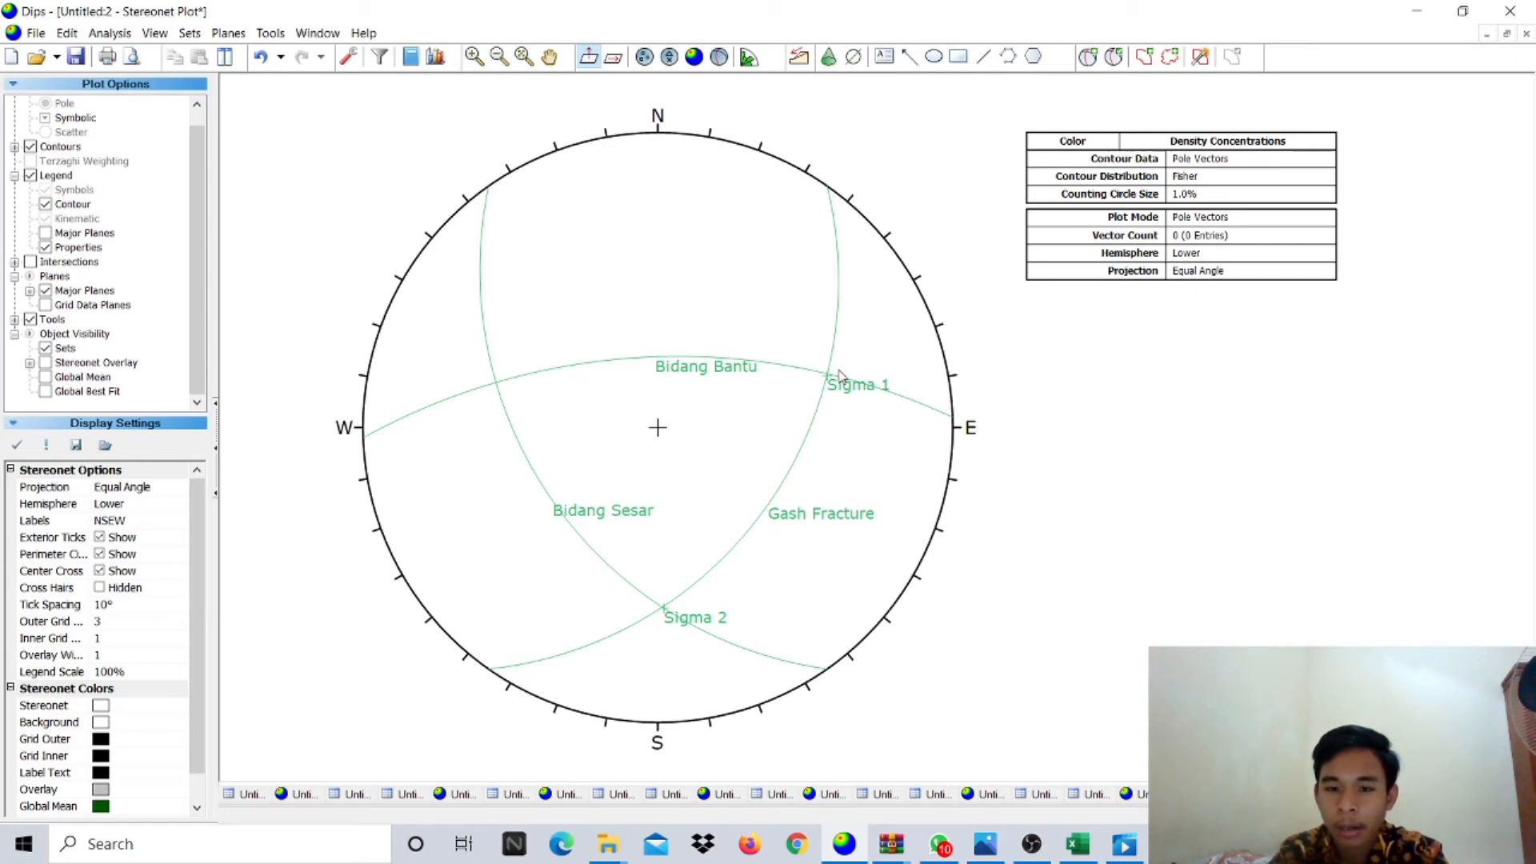
{"action": "mouse_move", "coordinate": [829, 378]}
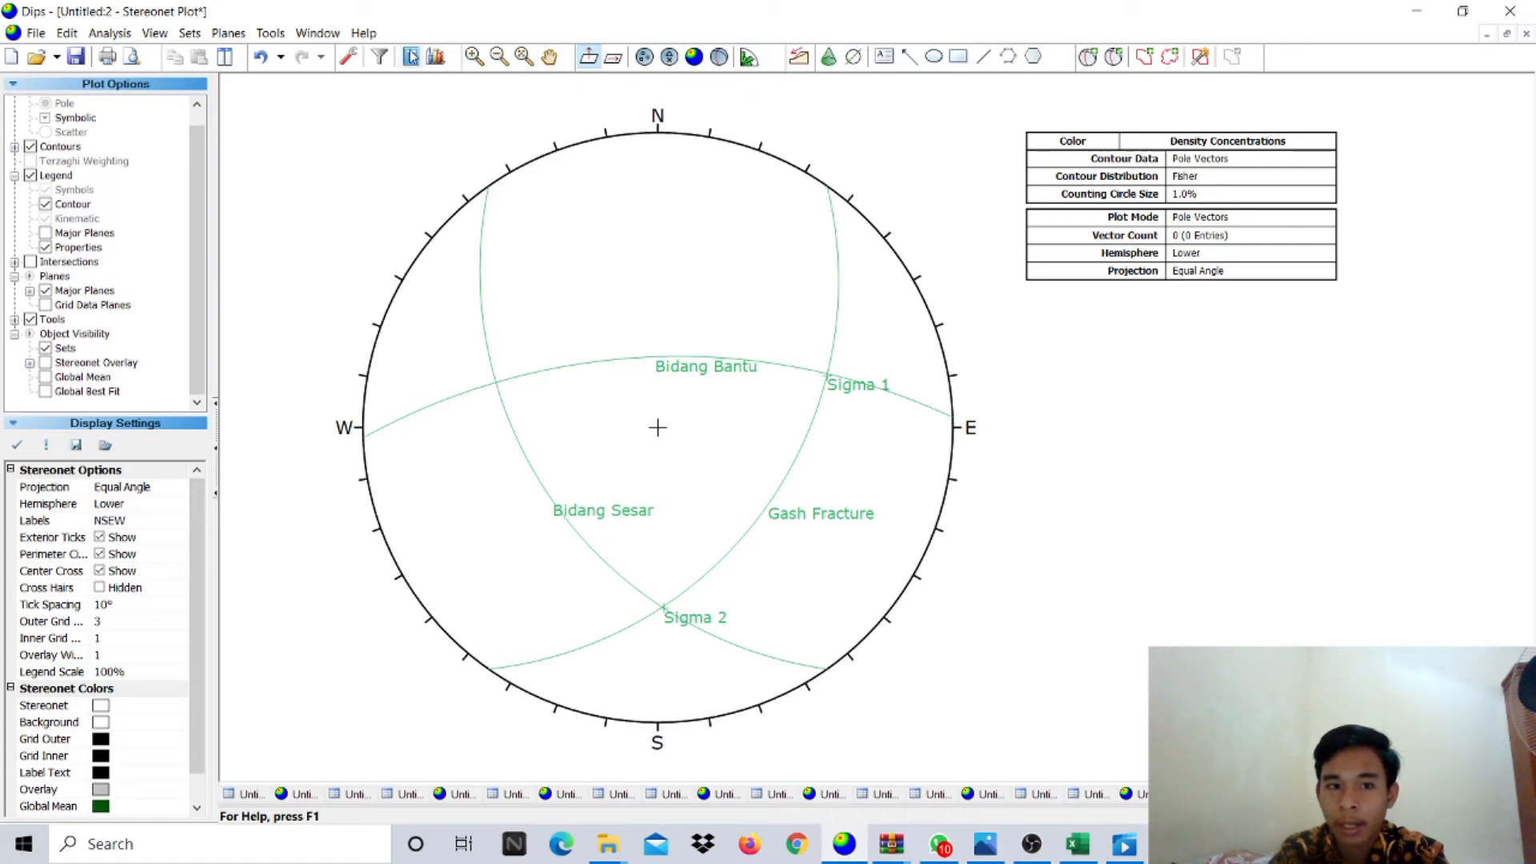
- Add a pitch grid on the Bidang Bantu auxiliary plane, anchored at the Sigma 2 point
{"action": "left_click", "coordinate": [274, 38]}
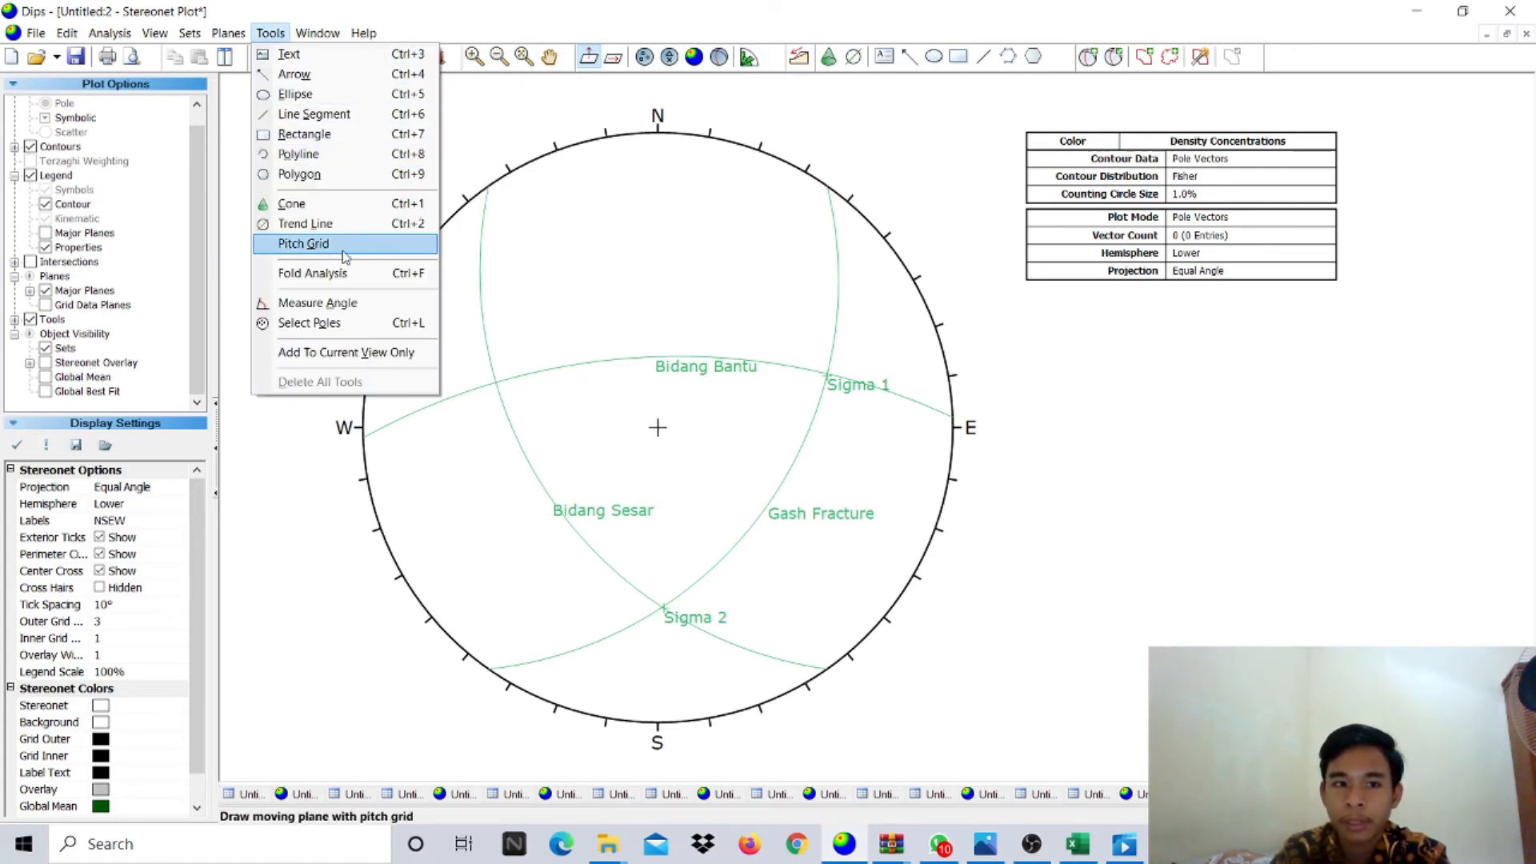
{"action": "left_click", "coordinate": [320, 242]}
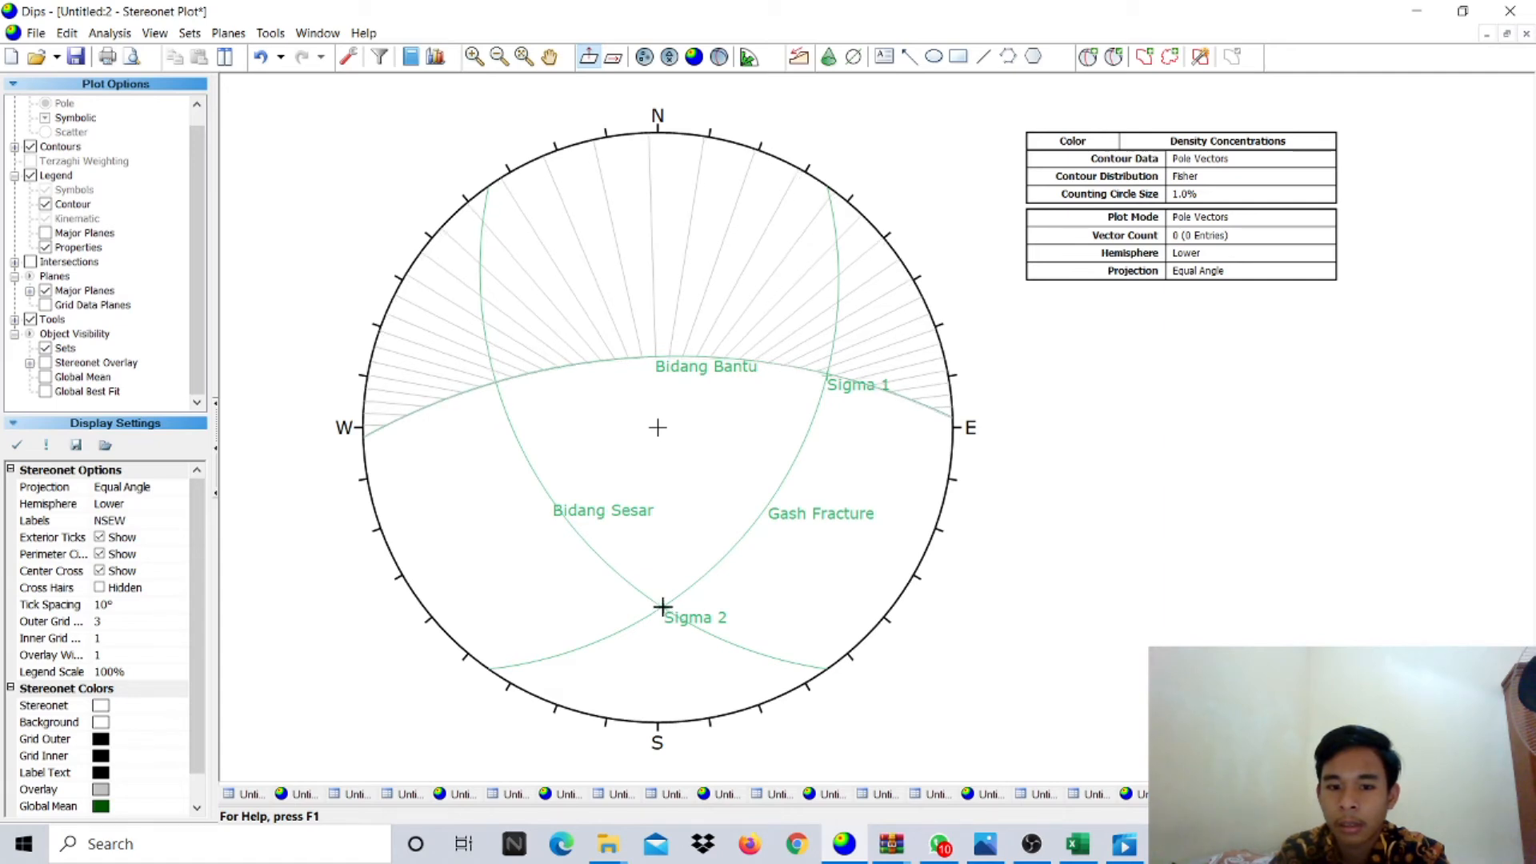
{"action": "left_click", "coordinate": [663, 607]}
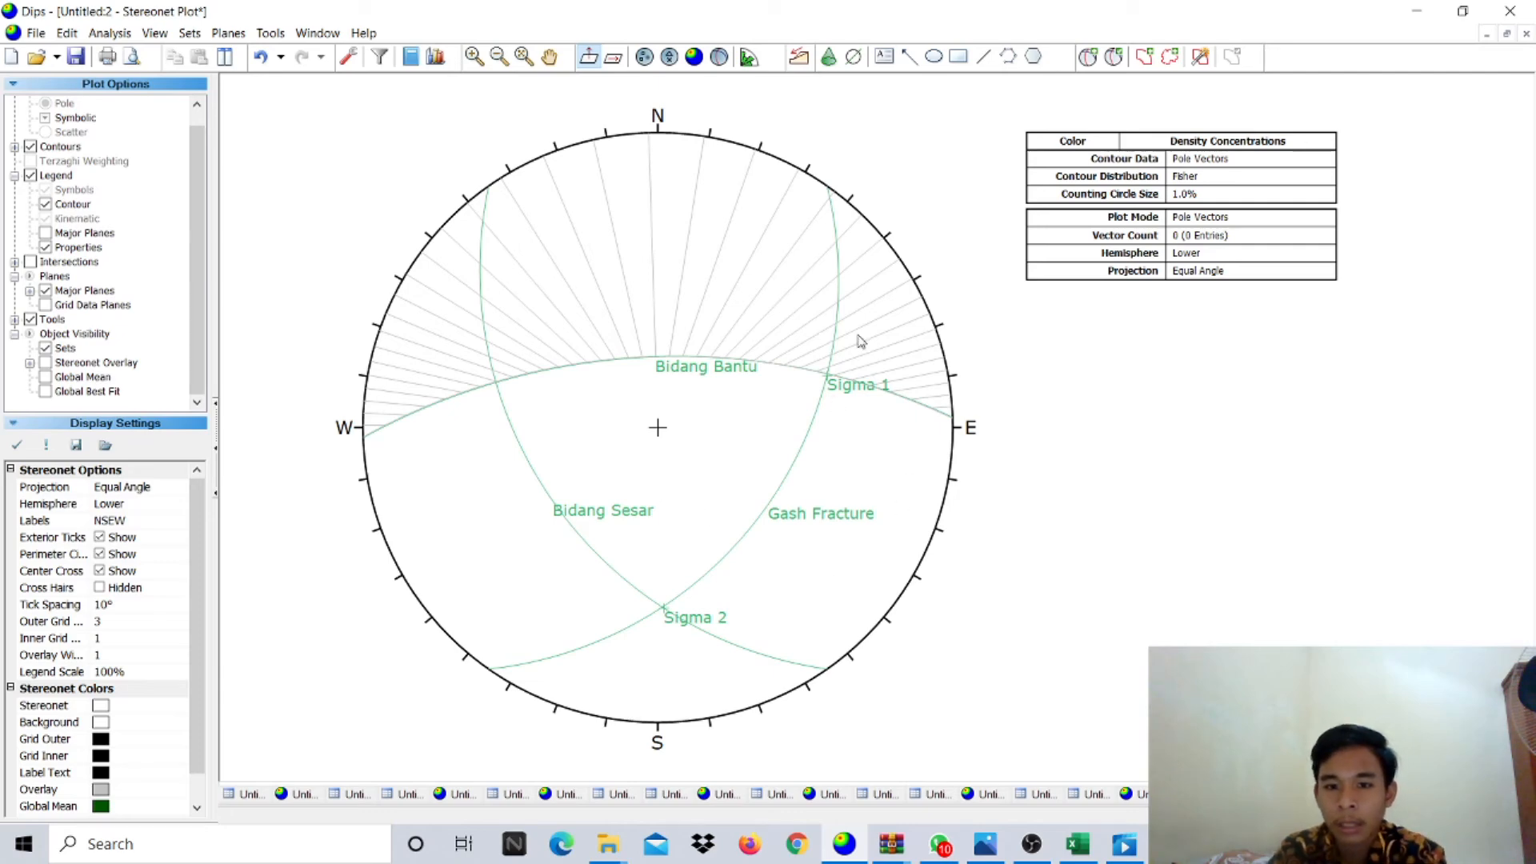
- Zoom to inspect the Bidang Bantu pitch grid, then start adding another user plane
{"action": "scroll", "coordinate": [857, 344], "scroll_direction": "up", "scroll_amount": 3}
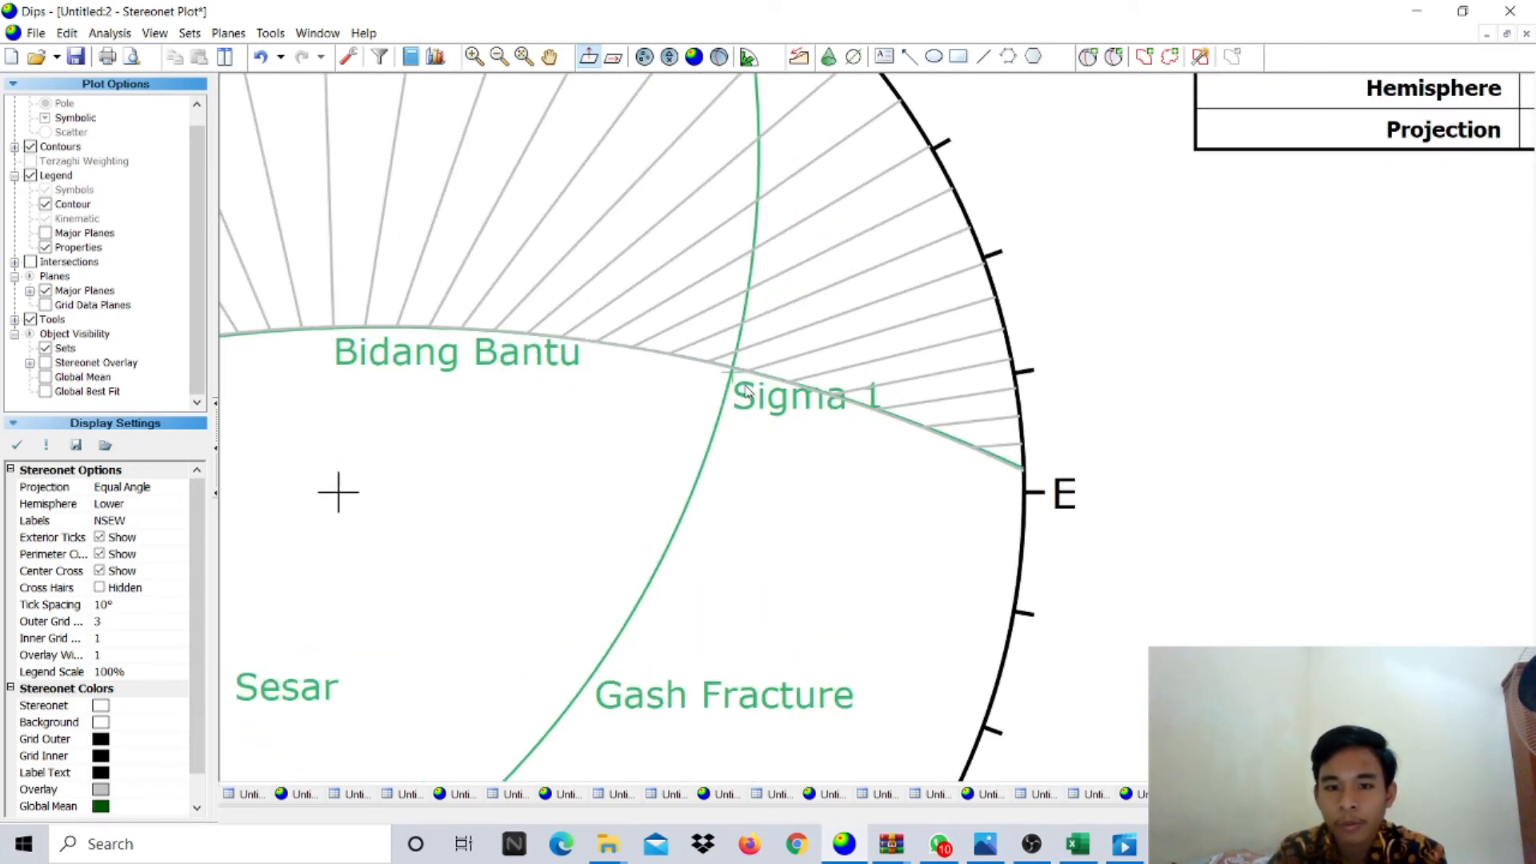
{"action": "scroll", "coordinate": [744, 392], "scroll_direction": "down", "scroll_amount": 2}
{"action": "scroll", "coordinate": [714, 371], "scroll_direction": "up", "scroll_amount": 1}
{"action": "scroll", "coordinate": [714, 370], "scroll_direction": "down", "scroll_amount": 1}
{"action": "scroll", "coordinate": [790, 320], "scroll_direction": "down", "scroll_amount": 3}
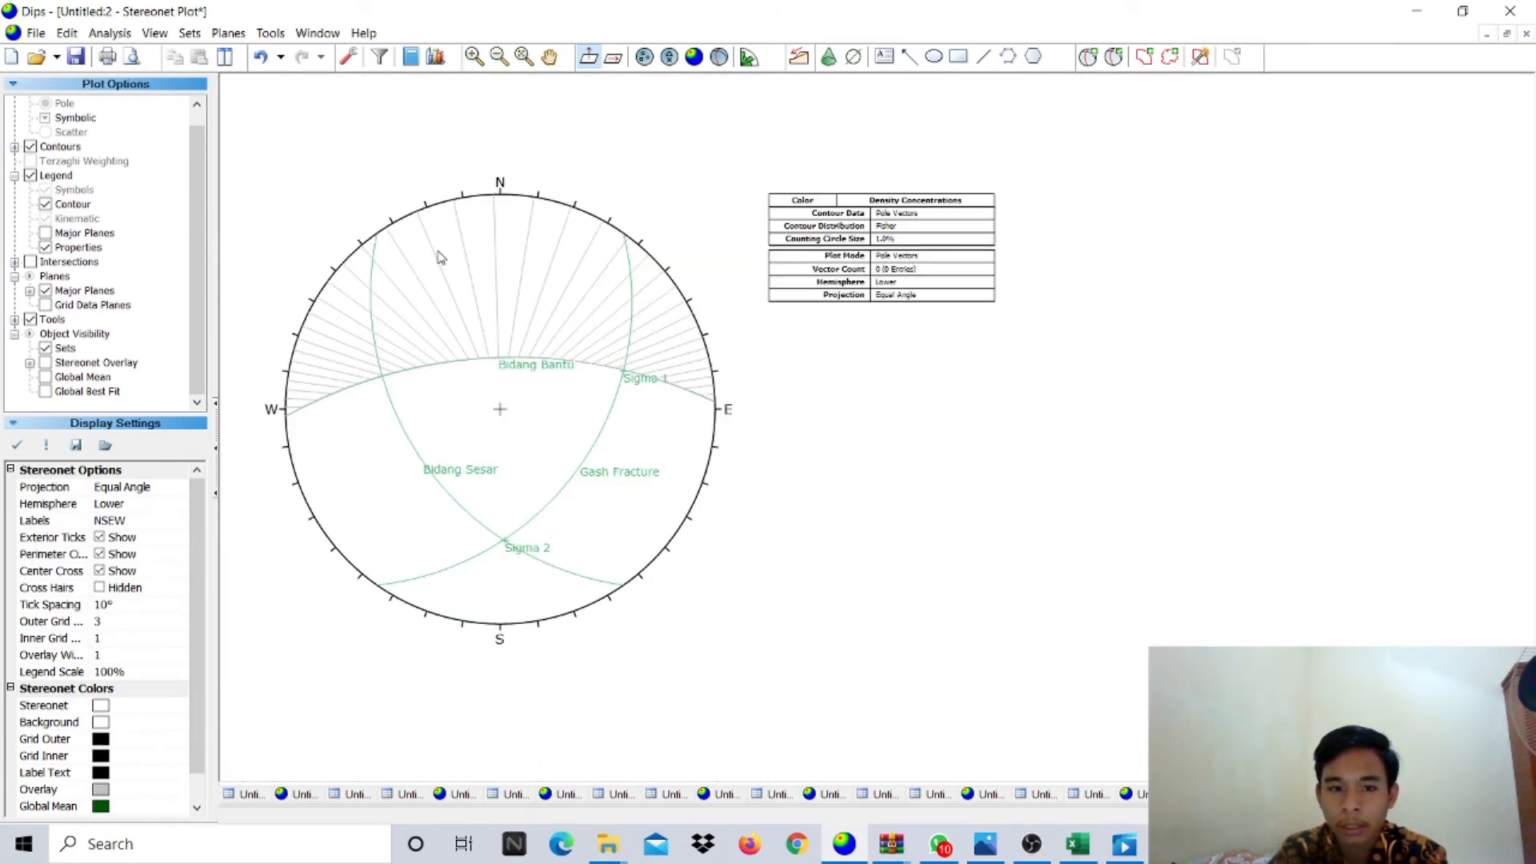
{"action": "scroll", "coordinate": [344, 252], "scroll_direction": "up", "scroll_amount": 3}
{"action": "scroll", "coordinate": [362, 269], "scroll_direction": "up", "scroll_amount": 1}
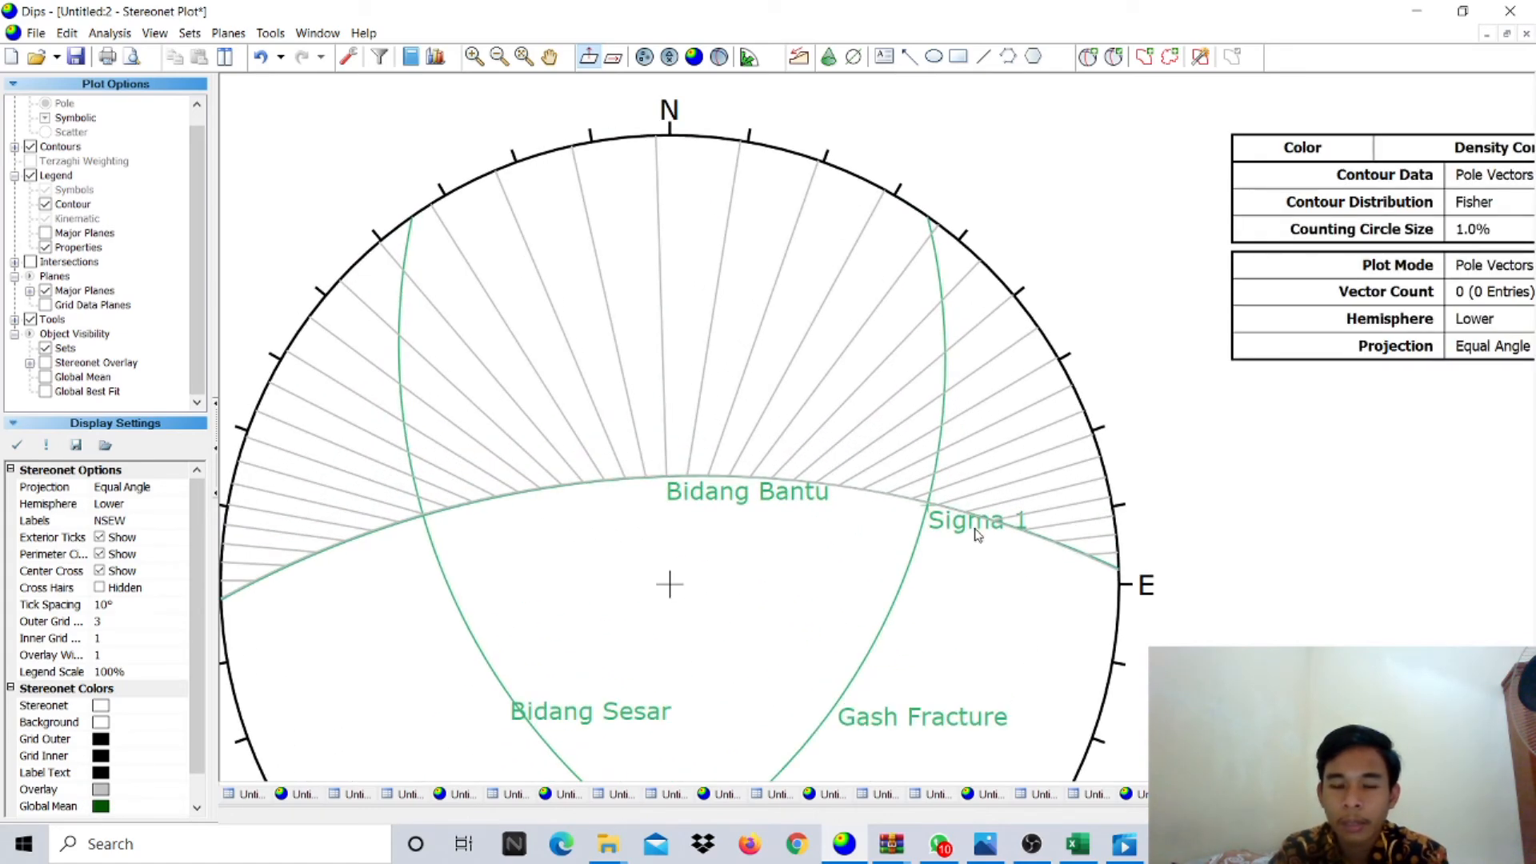
{"action": "scroll", "coordinate": [1072, 602], "scroll_direction": "up", "scroll_amount": 1}
{"action": "scroll", "coordinate": [946, 486], "scroll_direction": "down", "scroll_amount": 1}
{"action": "scroll", "coordinate": [932, 478], "scroll_direction": "down", "scroll_amount": 1}
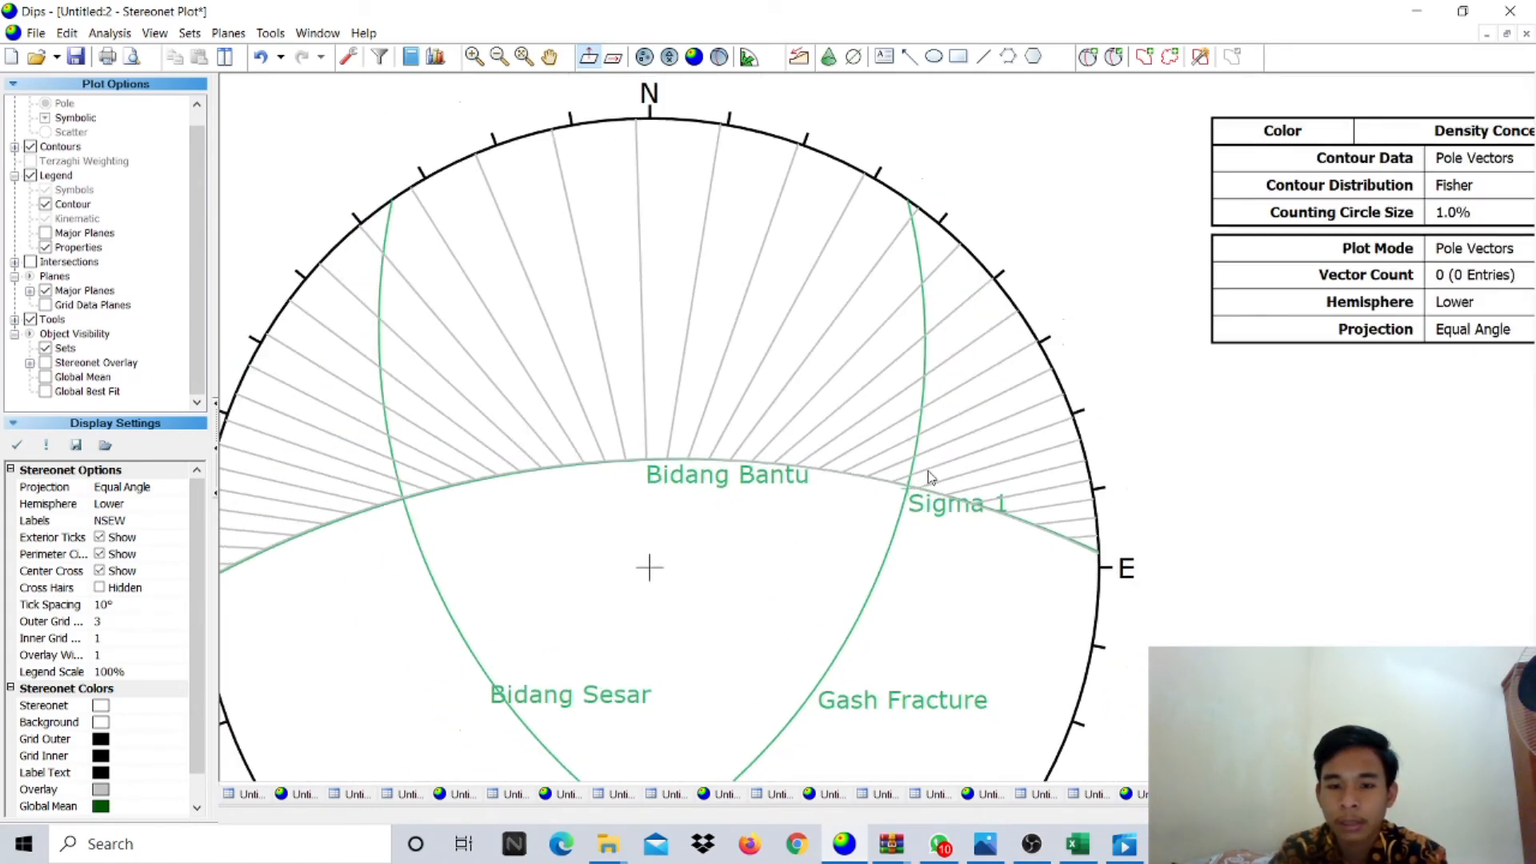
{"action": "scroll", "coordinate": [920, 470], "scroll_direction": "up", "scroll_amount": 3}
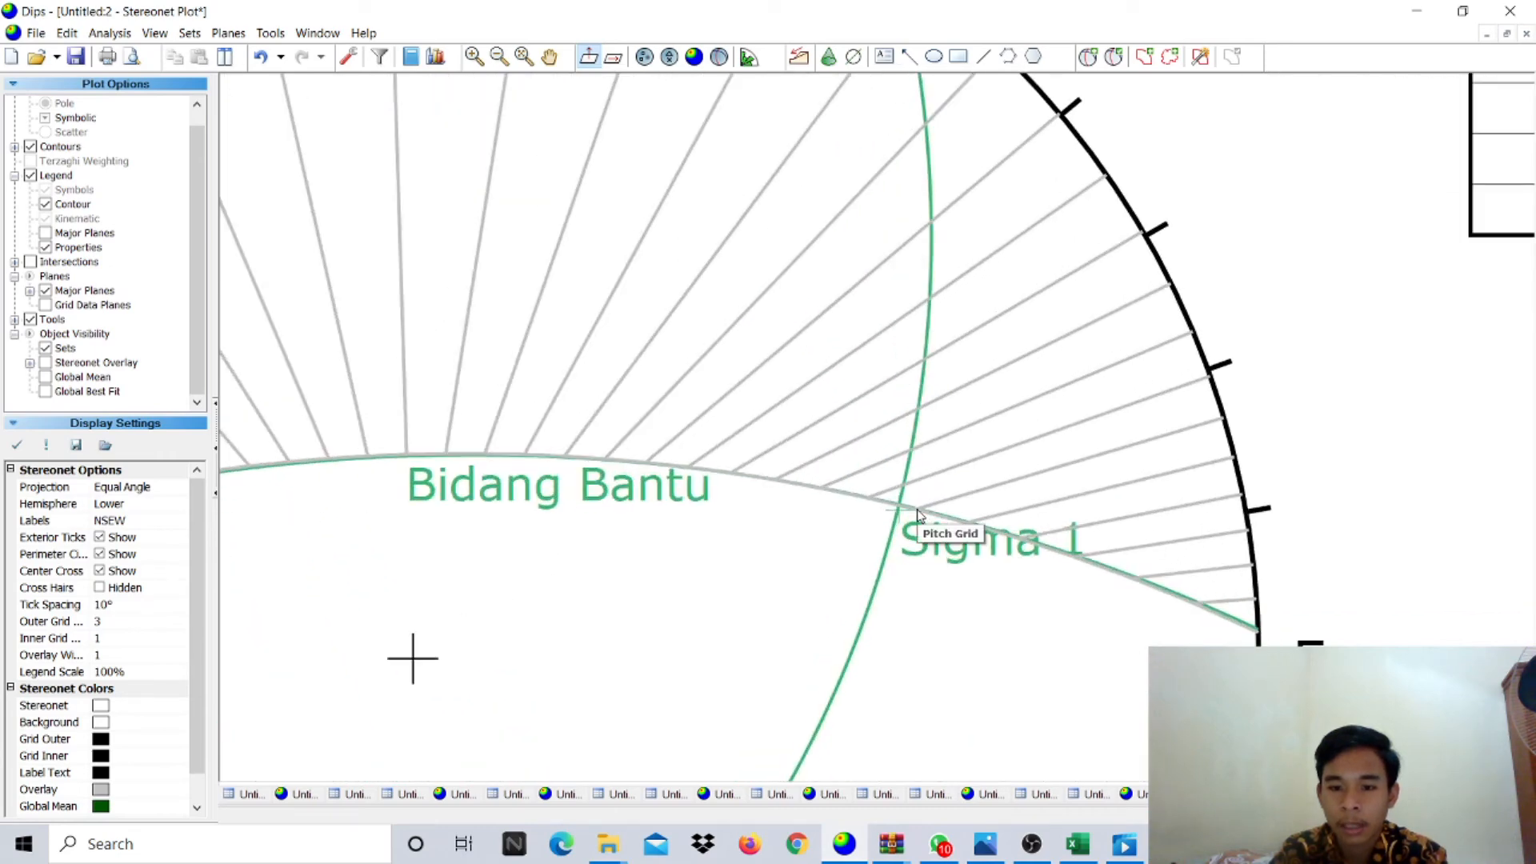
{"action": "scroll", "coordinate": [913, 510], "scroll_direction": "down", "scroll_amount": 2}
{"action": "scroll", "coordinate": [901, 507], "scroll_direction": "down", "scroll_amount": 1}
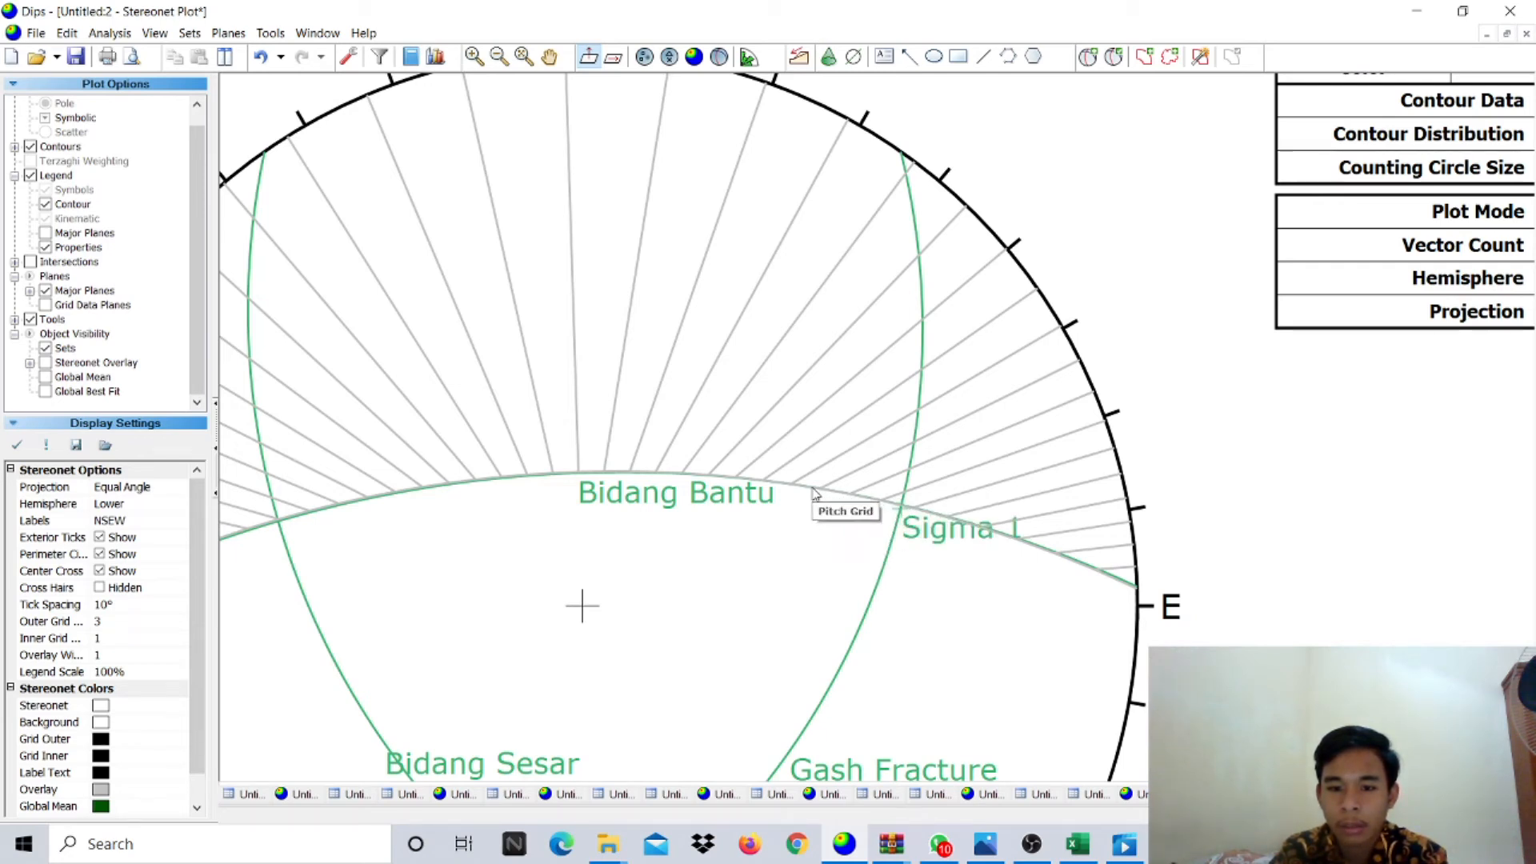
{"action": "left_click", "coordinate": [1088, 56]}
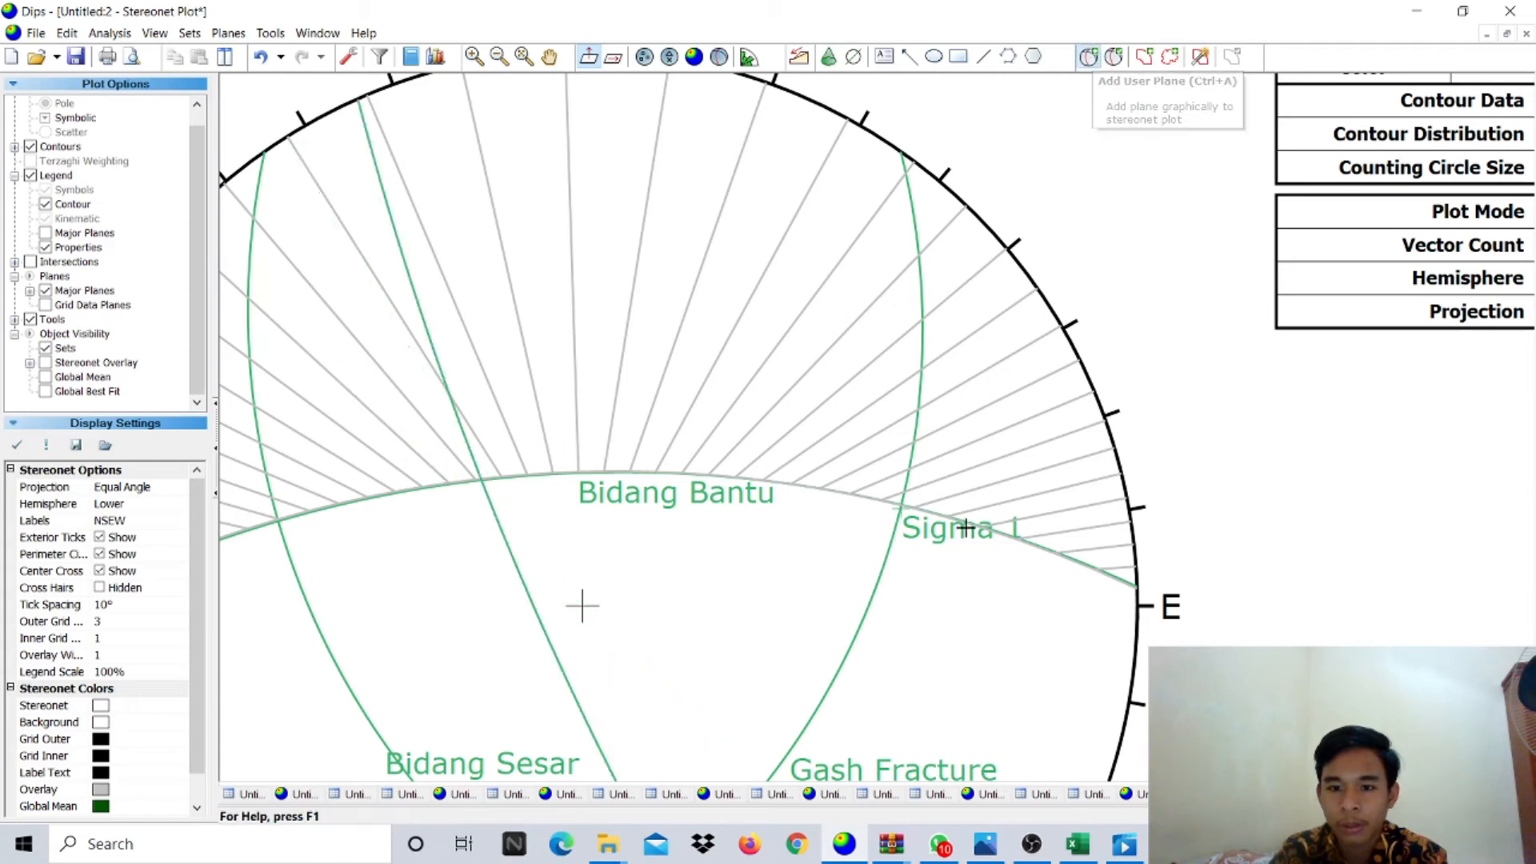
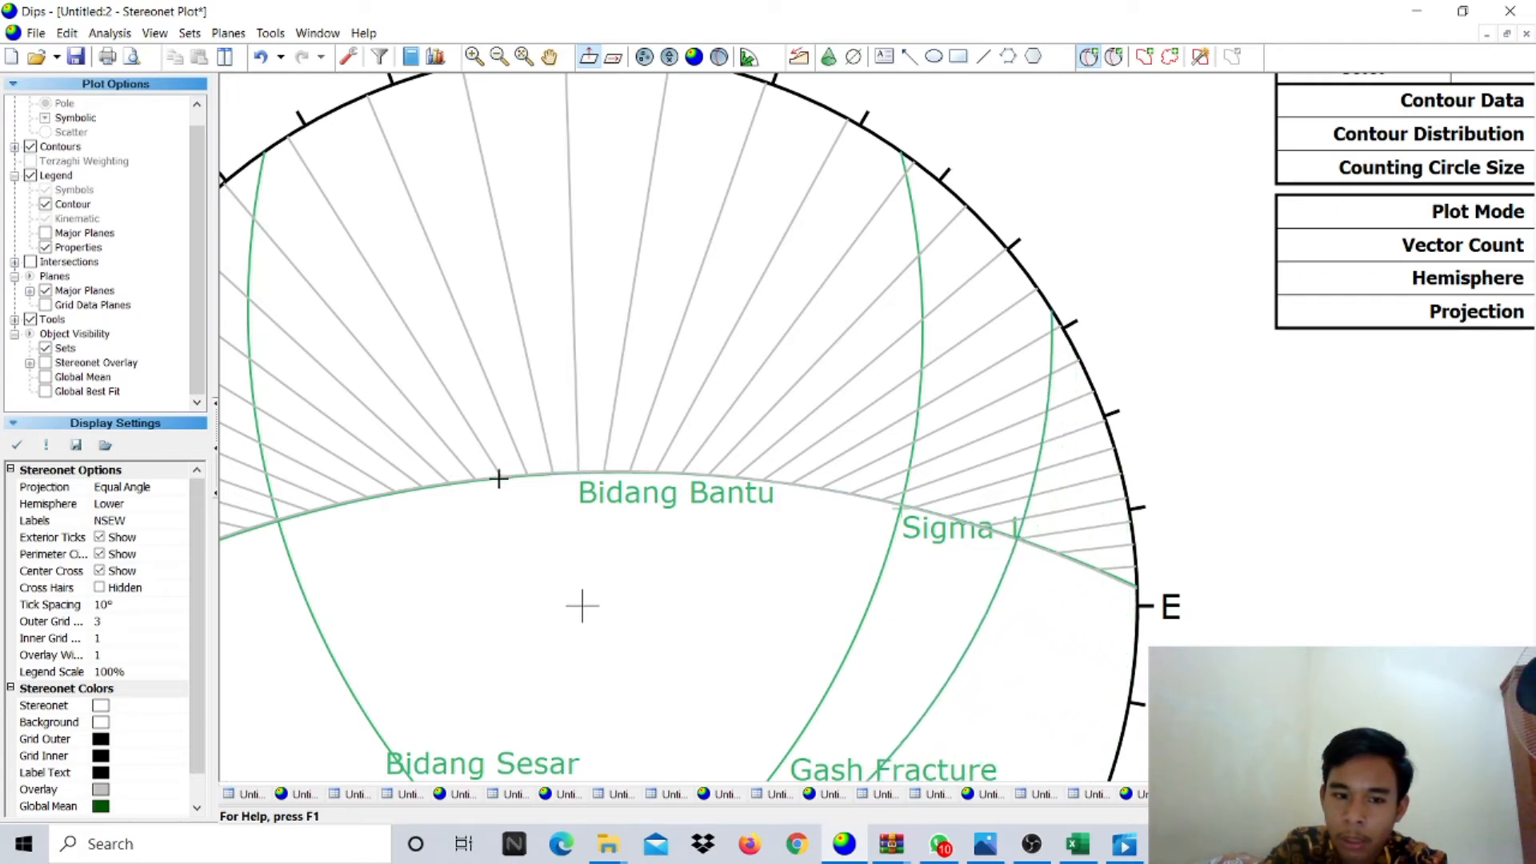
- Add a labelled Sigma 3 pole at strike 33, dip 42 next to Sigma 1 and Sigma 2
{"action": "left_click", "coordinate": [404, 491]}
{"action": "left_click", "coordinate": [778, 347]}
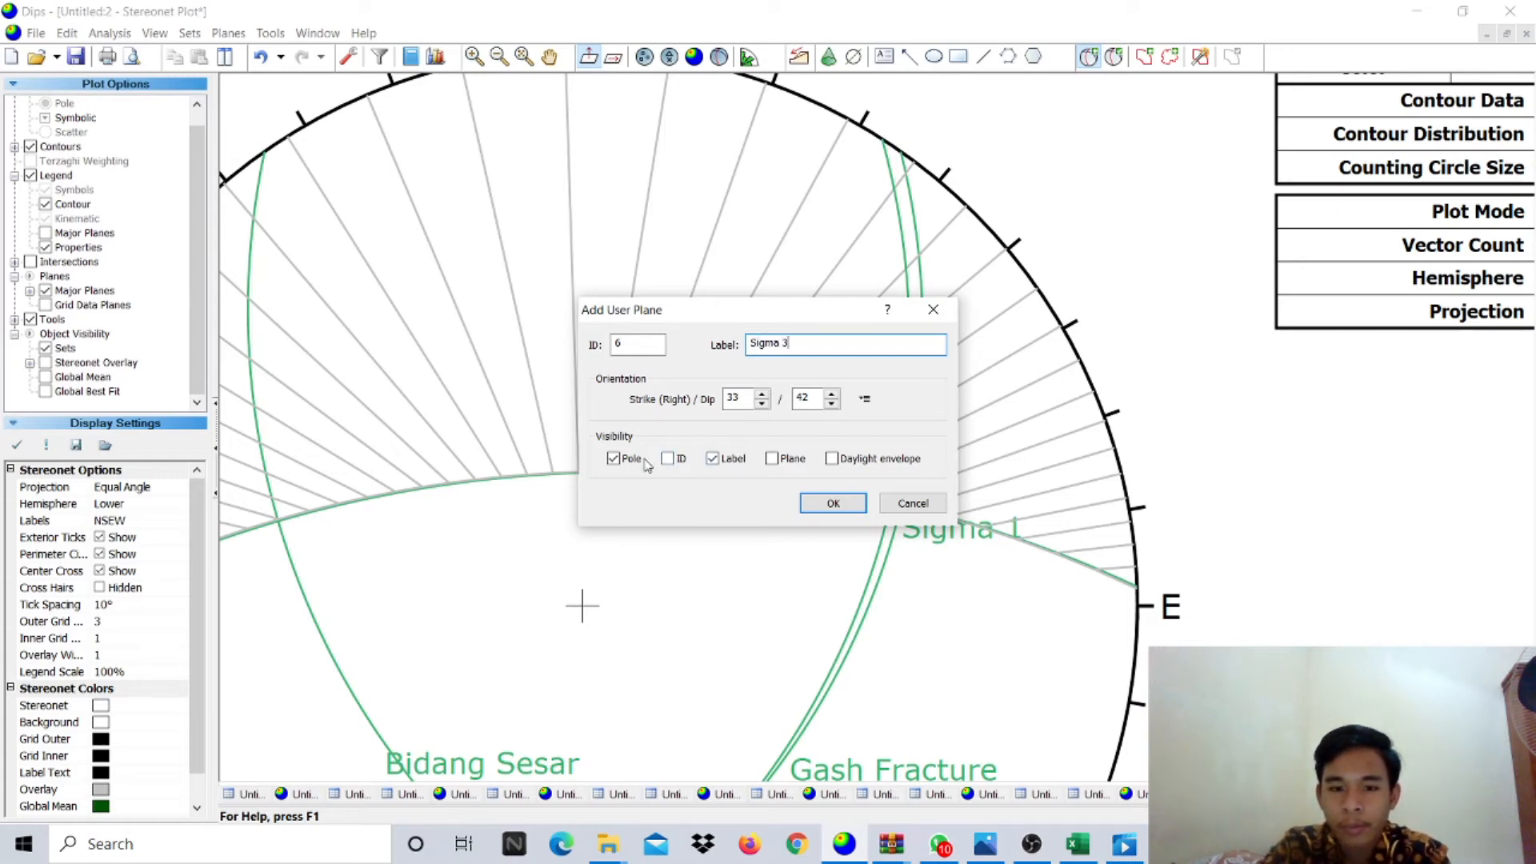
{"action": "left_click", "coordinate": [835, 505]}
{"action": "scroll", "coordinate": [835, 472], "scroll_direction": "down", "scroll_amount": 3}
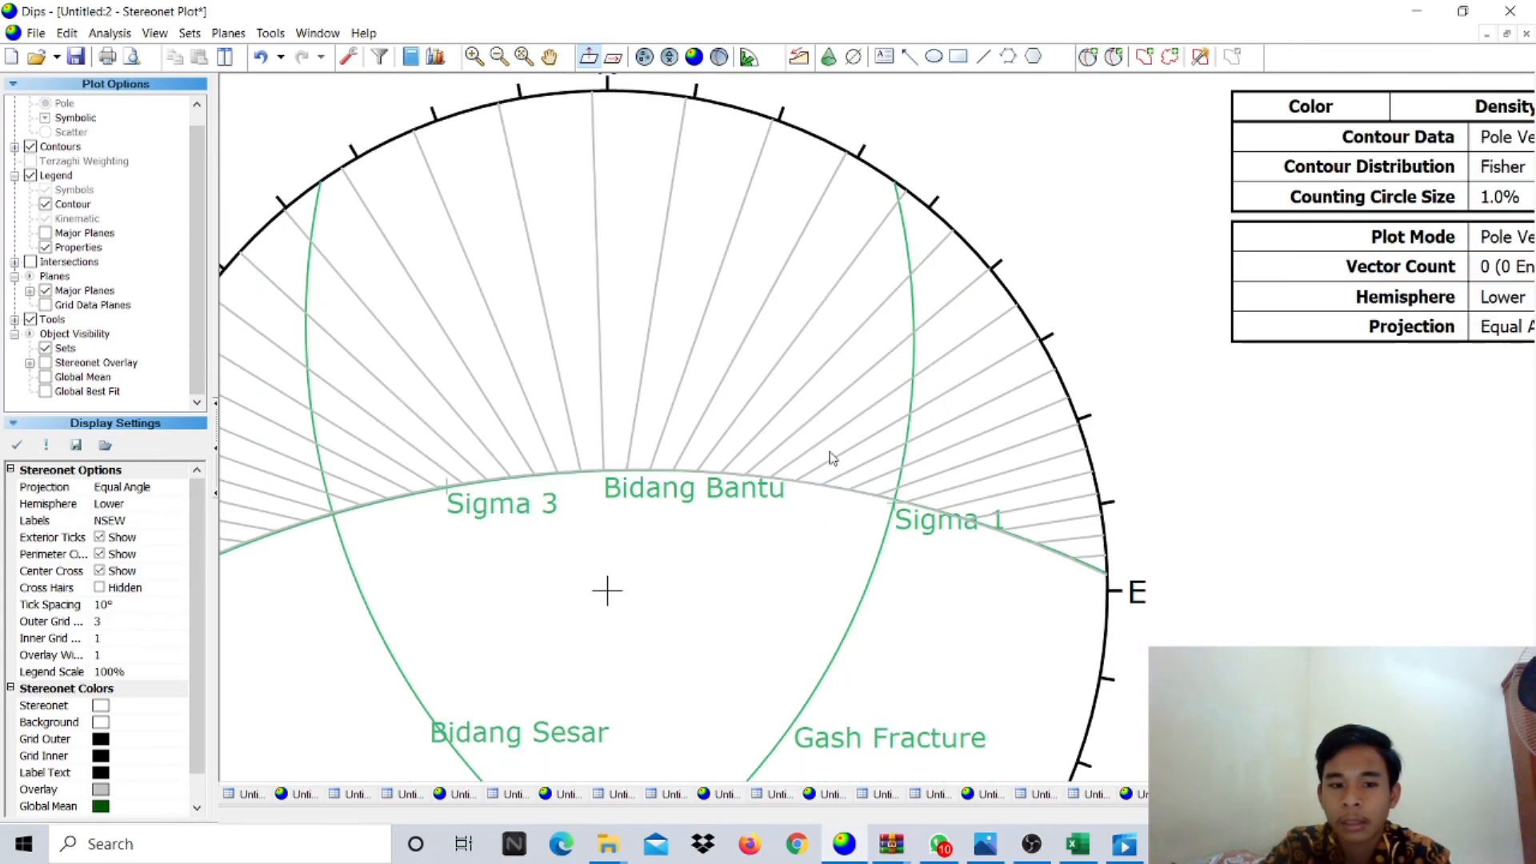
{"action": "scroll", "coordinate": [744, 668], "scroll_direction": "down", "scroll_amount": 3}
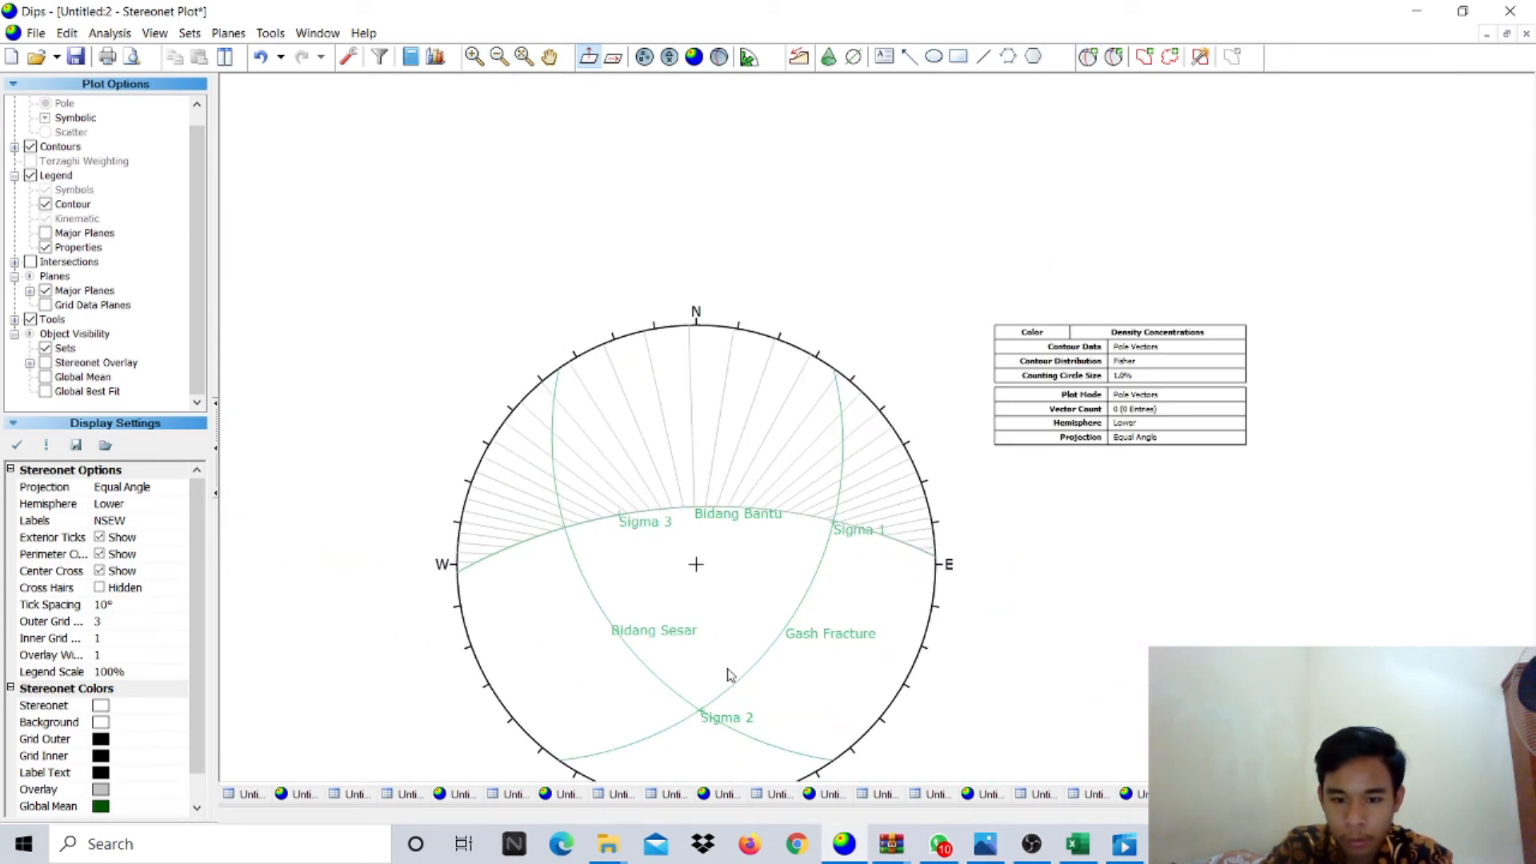
{"action": "scroll", "coordinate": [714, 732], "scroll_direction": "up", "scroll_amount": 4}
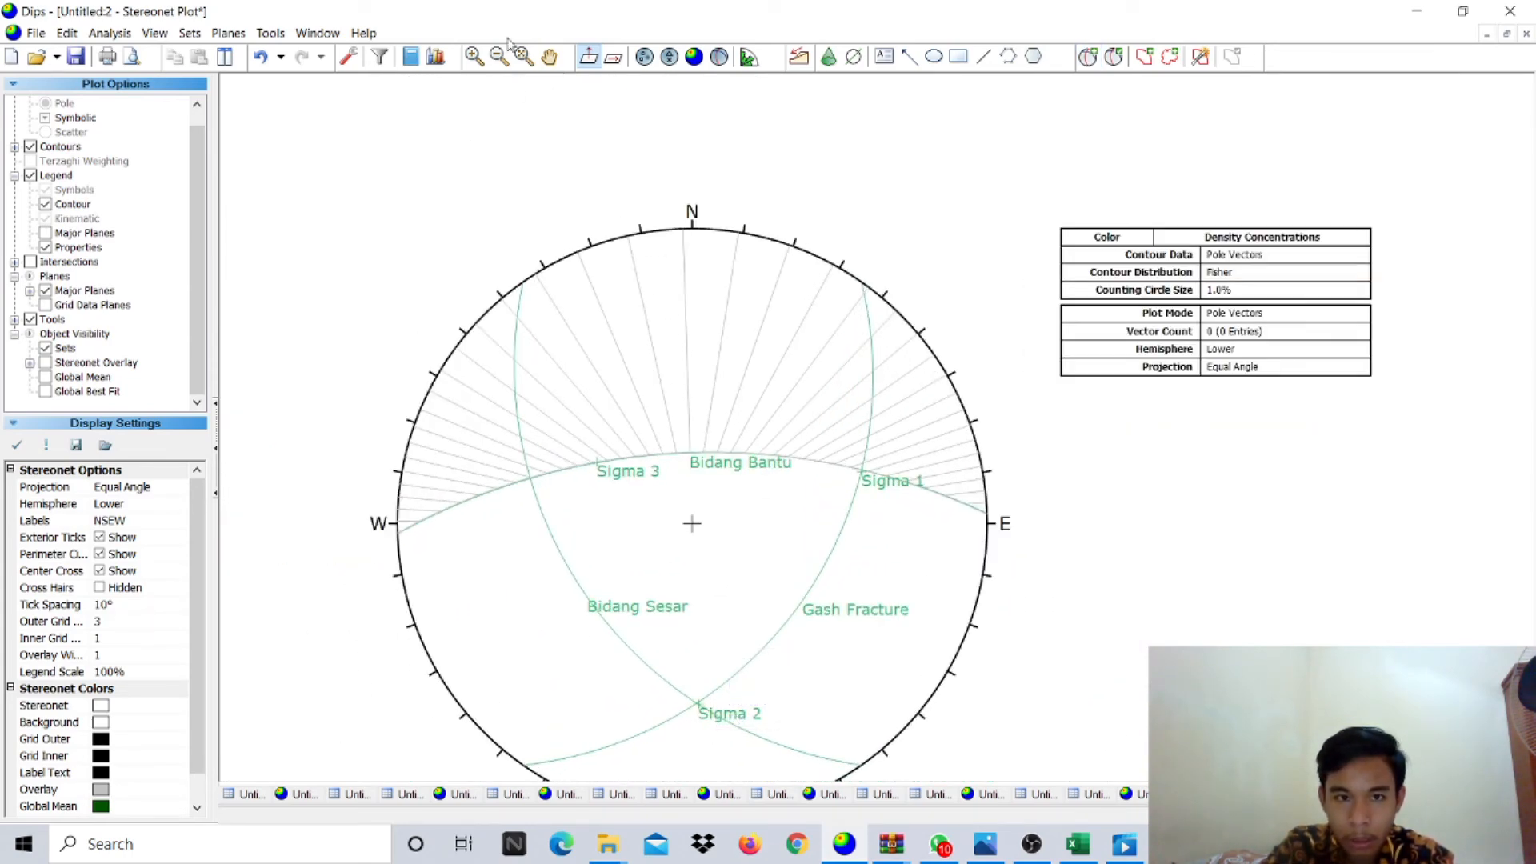
- Delete all drawn tools, clearing the grey pitch-grid lines above Bidang Bantu
{"action": "left_click", "coordinate": [270, 33]}
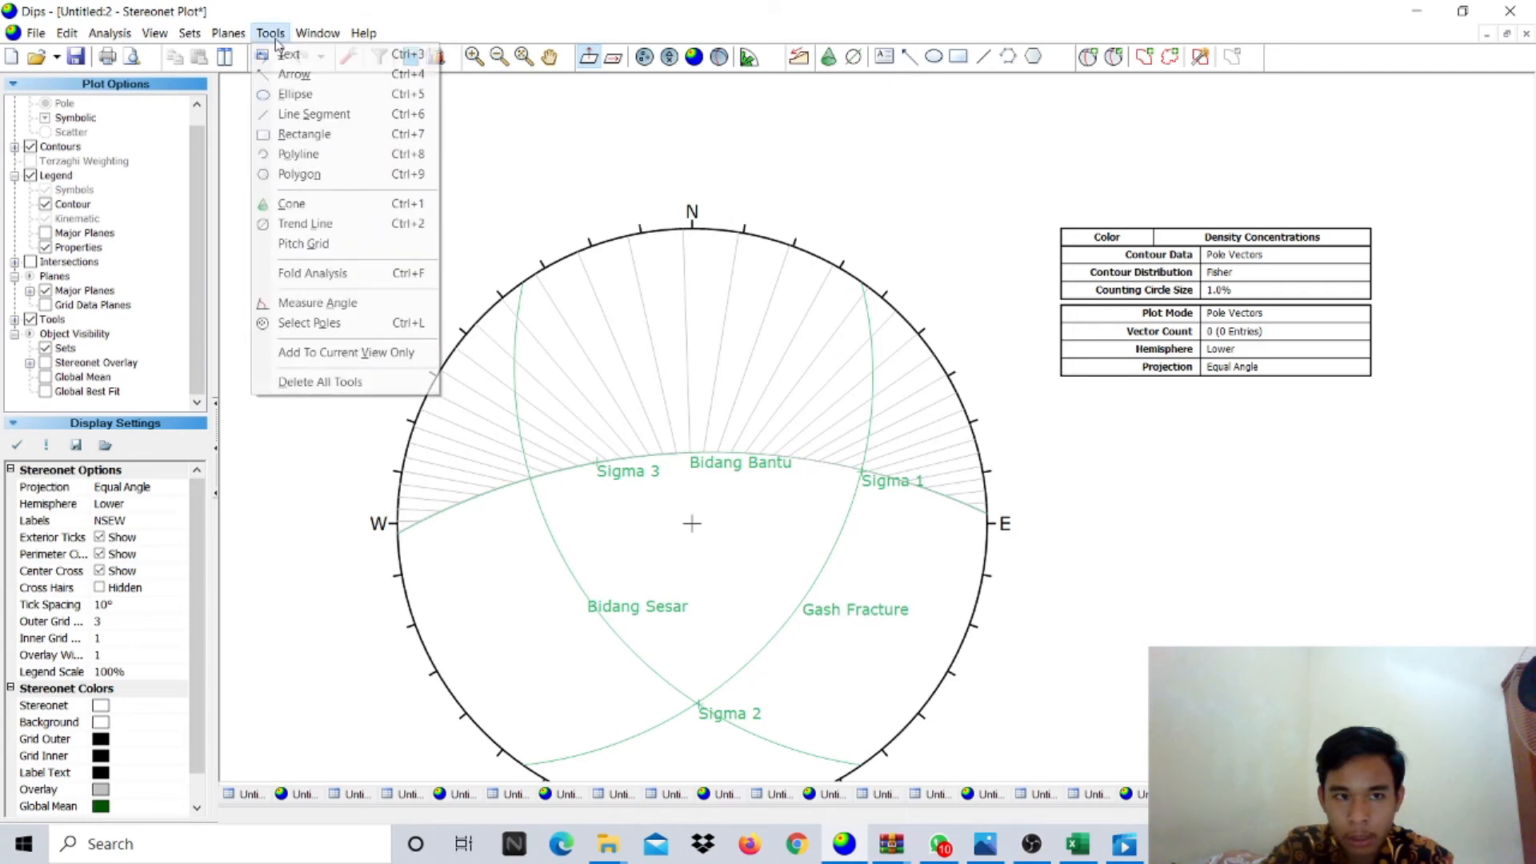
{"action": "left_click", "coordinate": [375, 394]}
{"action": "scroll", "coordinate": [738, 712], "scroll_direction": "down", "scroll_amount": 2}
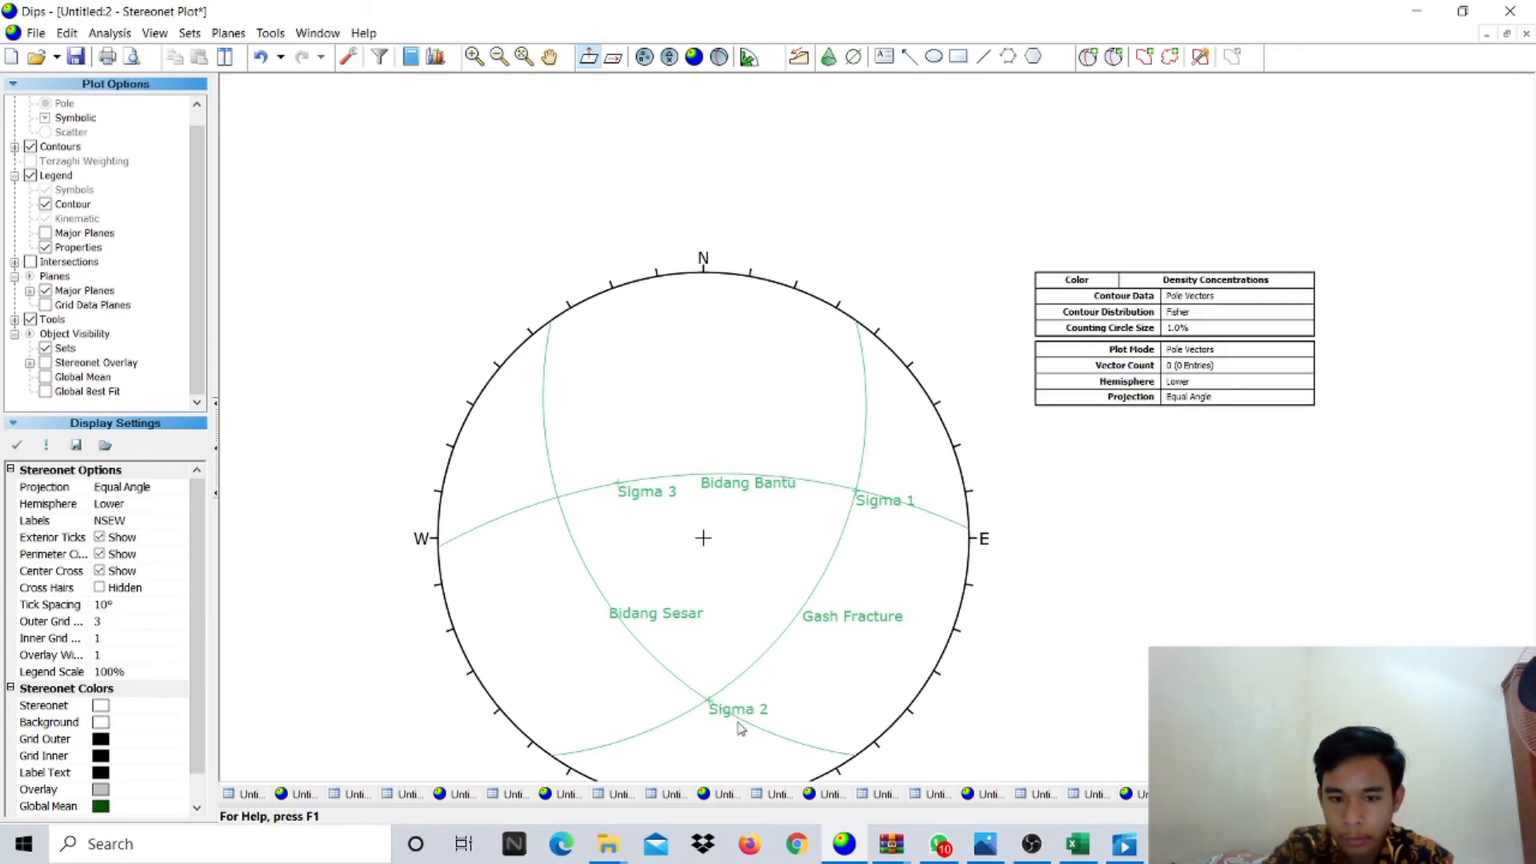
{"action": "scroll", "coordinate": [748, 720], "scroll_direction": "up", "scroll_amount": 3}
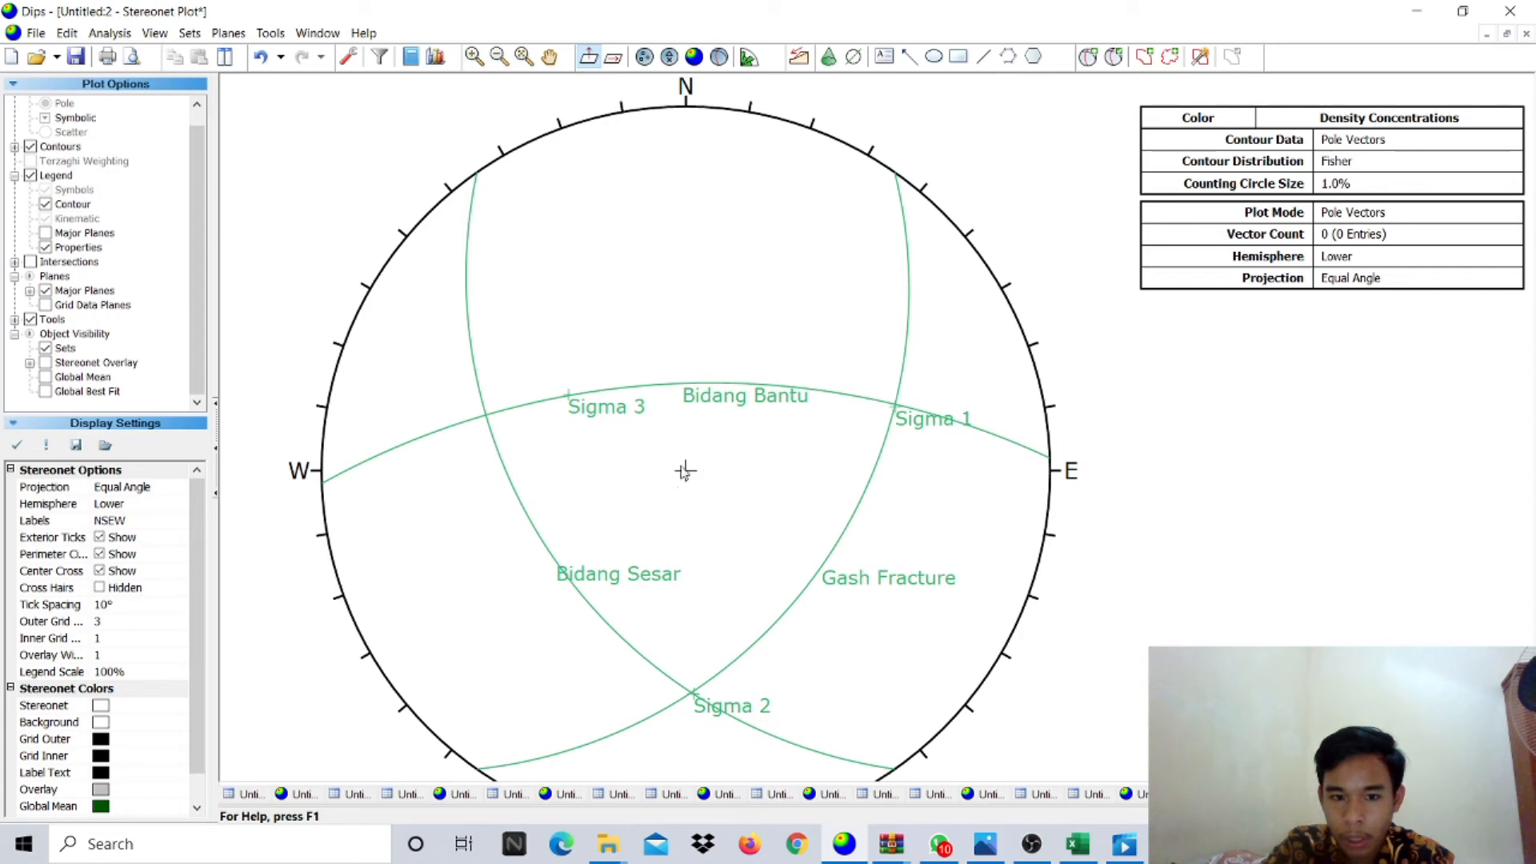
- Colour Bidang Sesar red and Gash Fracture light orange in the user-plane editor
{"action": "left_click", "coordinate": [1114, 56]}
{"action": "left_click_drag", "start_coordinate": [777, 231], "coordinate": [918, 100]}
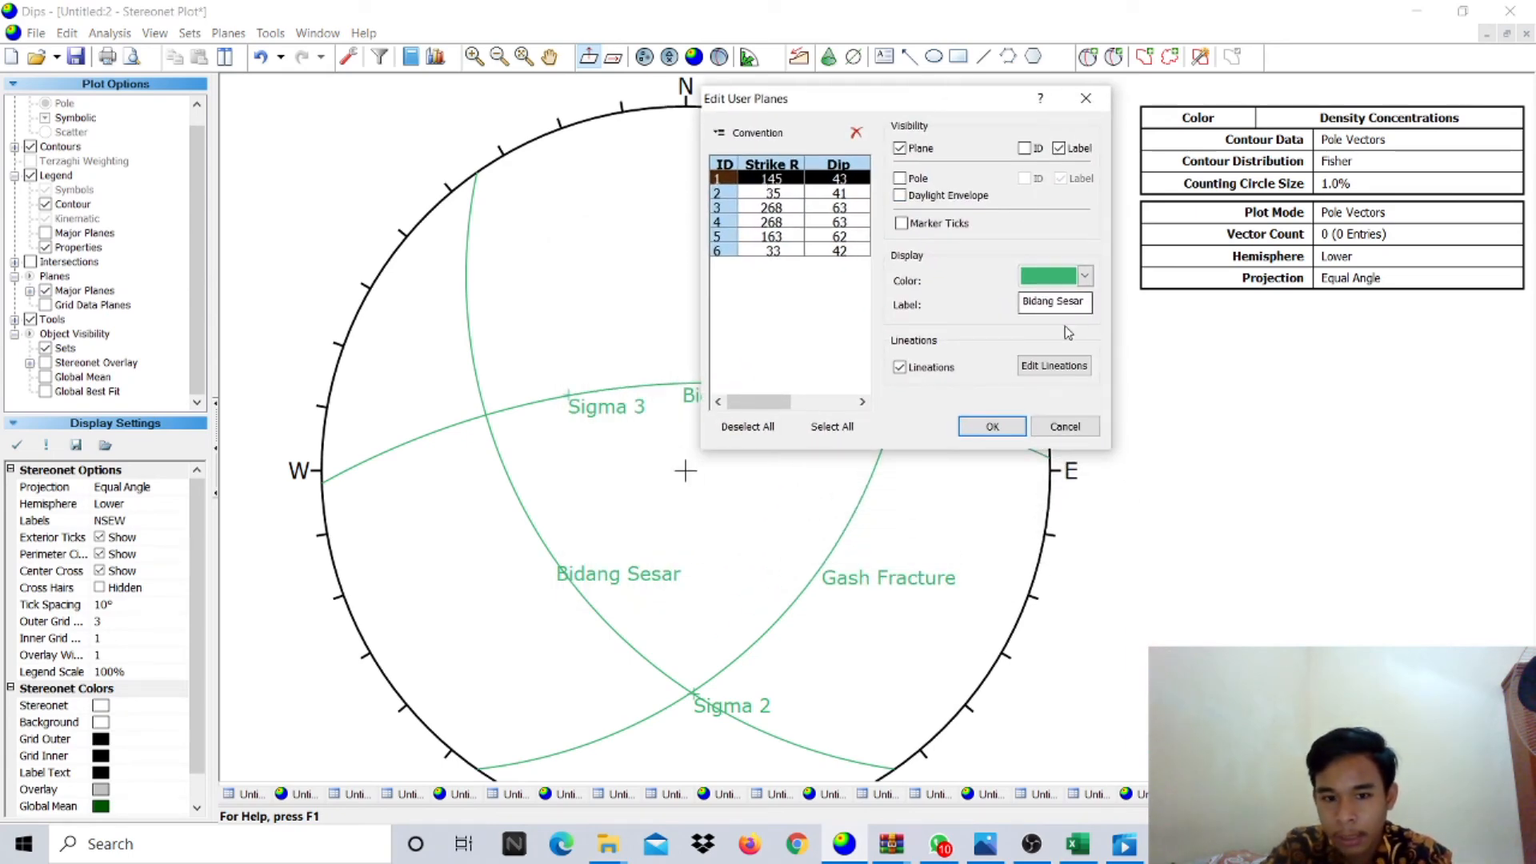
{"action": "left_click", "coordinate": [1063, 280]}
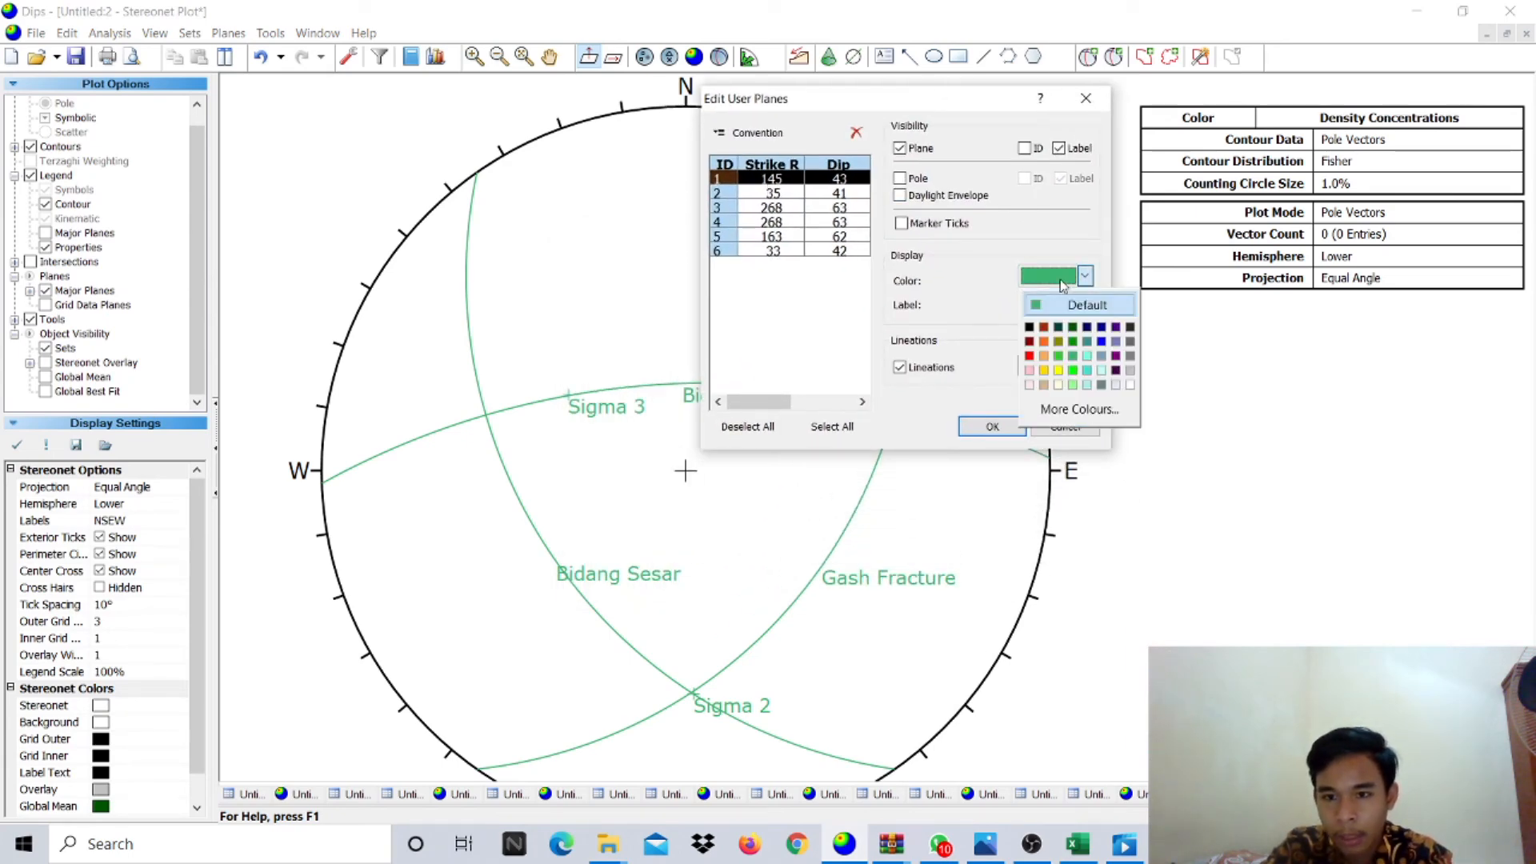
{"action": "left_click", "coordinate": [1029, 355]}
{"action": "left_click", "coordinate": [767, 205]}
{"action": "left_click", "coordinate": [771, 179]}
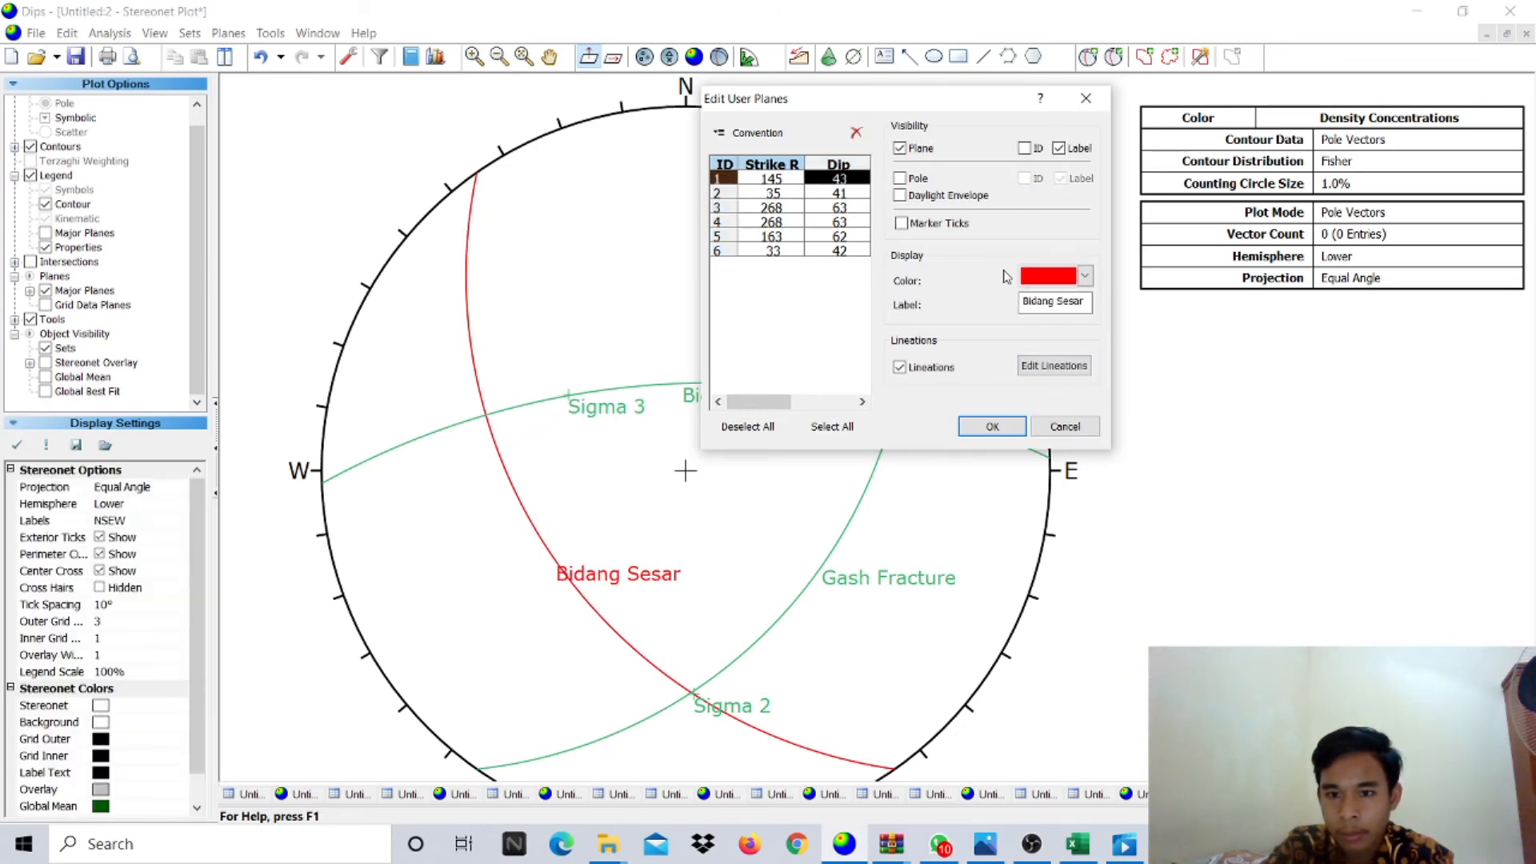
{"action": "left_click", "coordinate": [773, 192]}
{"action": "left_click", "coordinate": [1049, 278]}
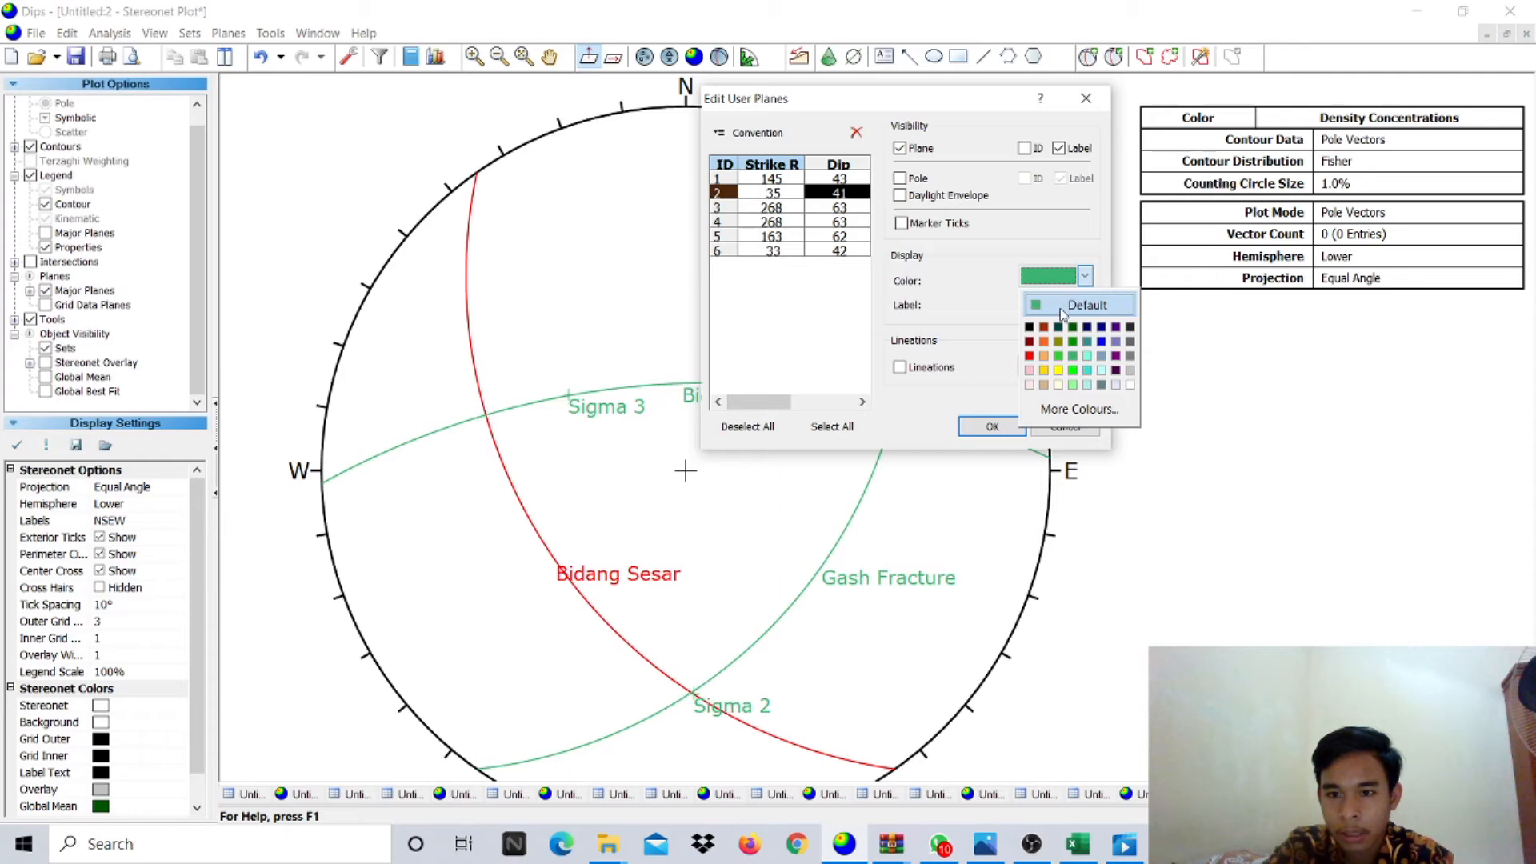
{"action": "left_click", "coordinate": [1045, 357]}
- Make the Sigma 2, Sigma 1 and Sigma 3 poles black and apply the colours
{"action": "left_click", "coordinate": [804, 208]}
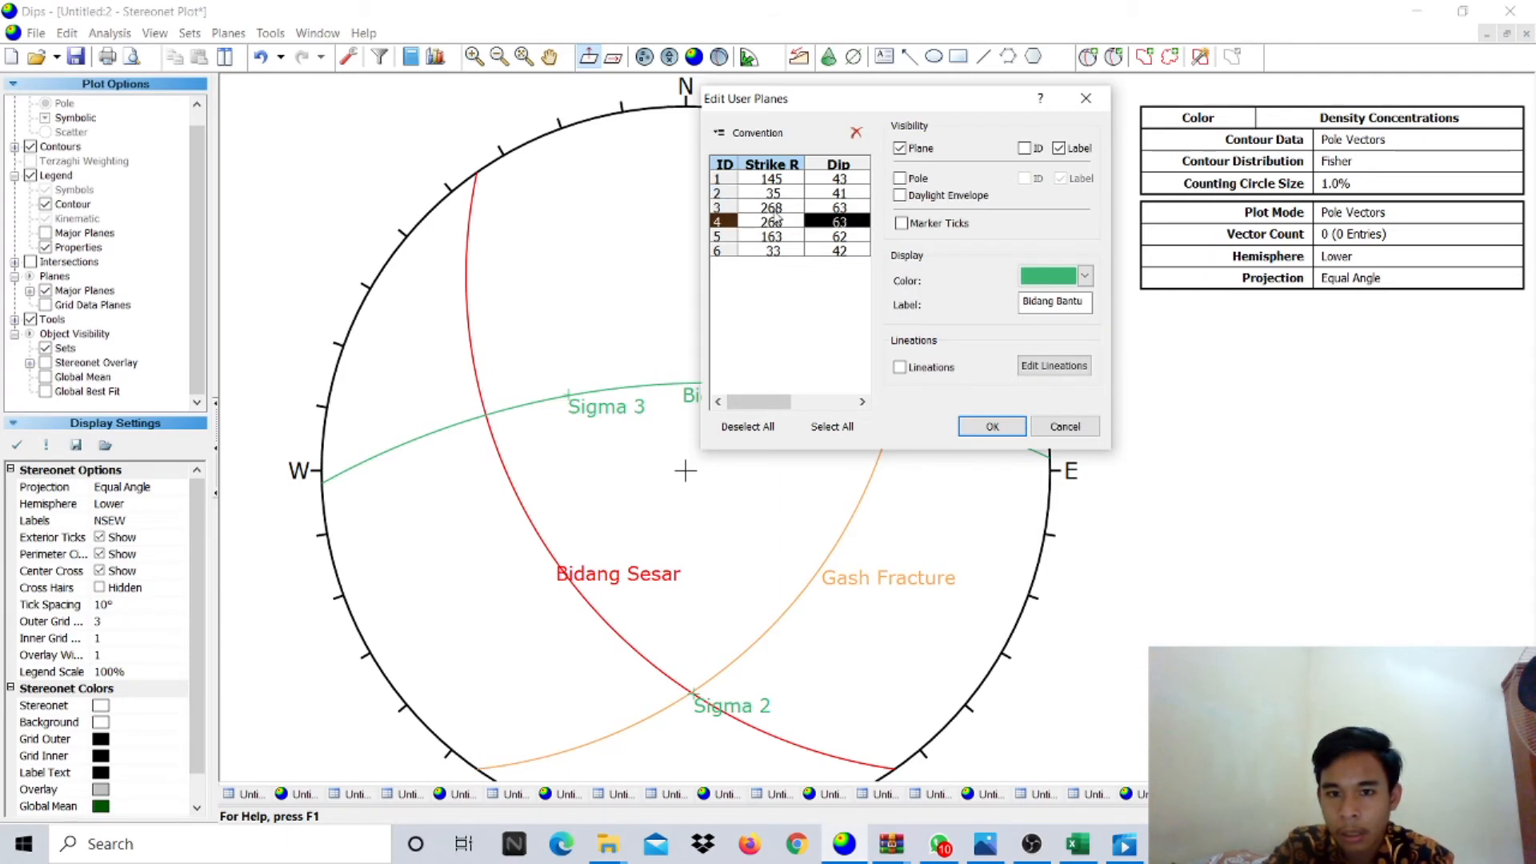
{"action": "left_click", "coordinate": [1064, 277]}
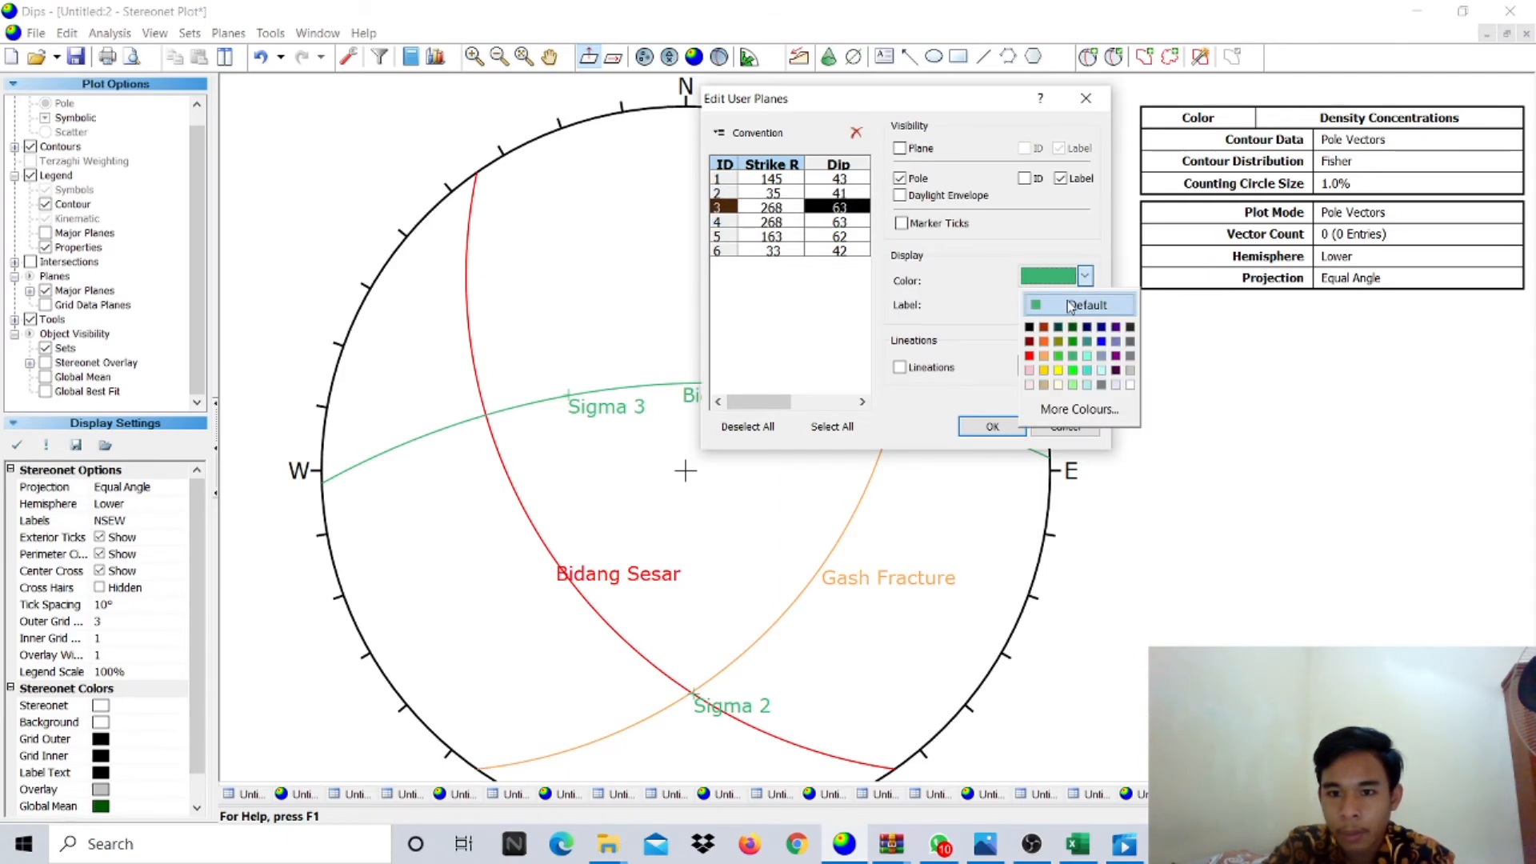
{"action": "left_click", "coordinate": [1030, 327]}
{"action": "left_click", "coordinate": [792, 222]}
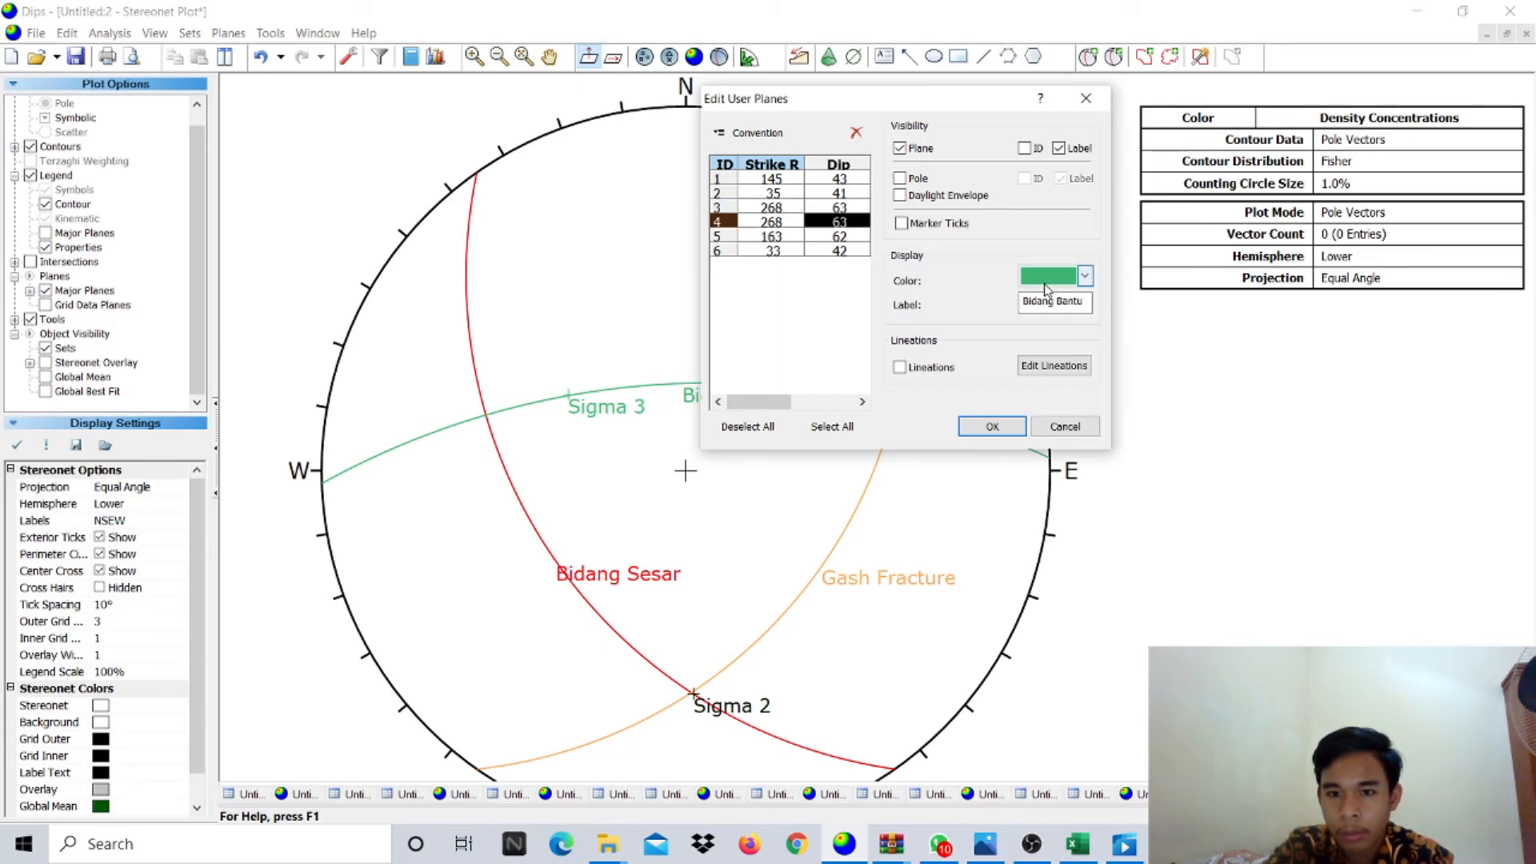
{"action": "left_click", "coordinate": [781, 237]}
{"action": "left_click", "coordinate": [1064, 277]}
{"action": "left_click", "coordinate": [1034, 327]}
{"action": "left_click", "coordinate": [781, 251]}
{"action": "left_click", "coordinate": [1073, 277]}
{"action": "left_click", "coordinate": [1030, 327]}
{"action": "left_click", "coordinate": [992, 427]}
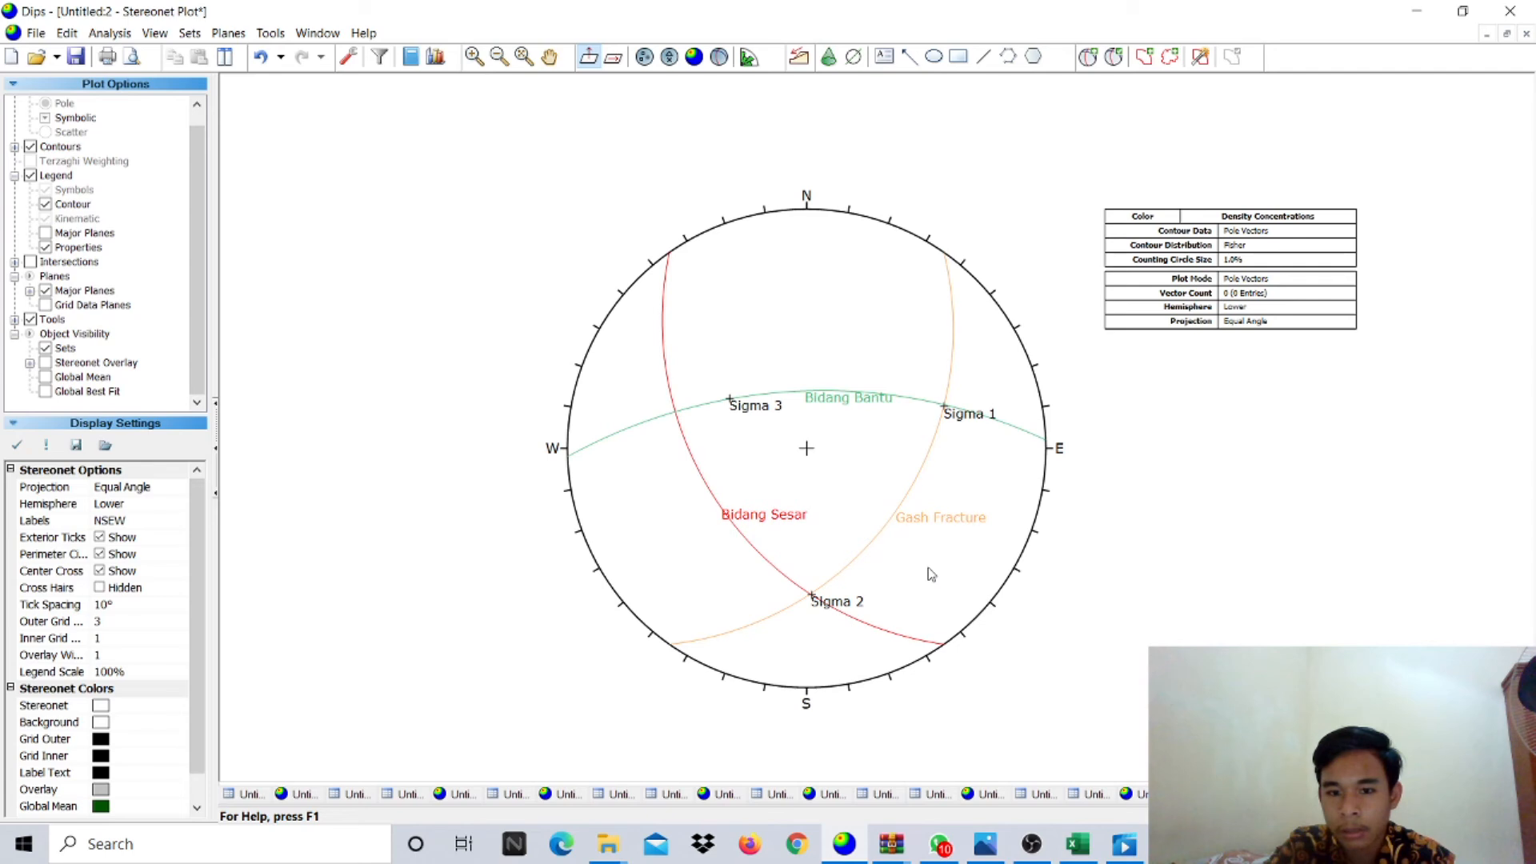
- Show the legend with the user planes, giving orientations as Trend/Plunge
{"action": "scroll", "coordinate": [930, 573], "scroll_direction": "up", "scroll_amount": 1}
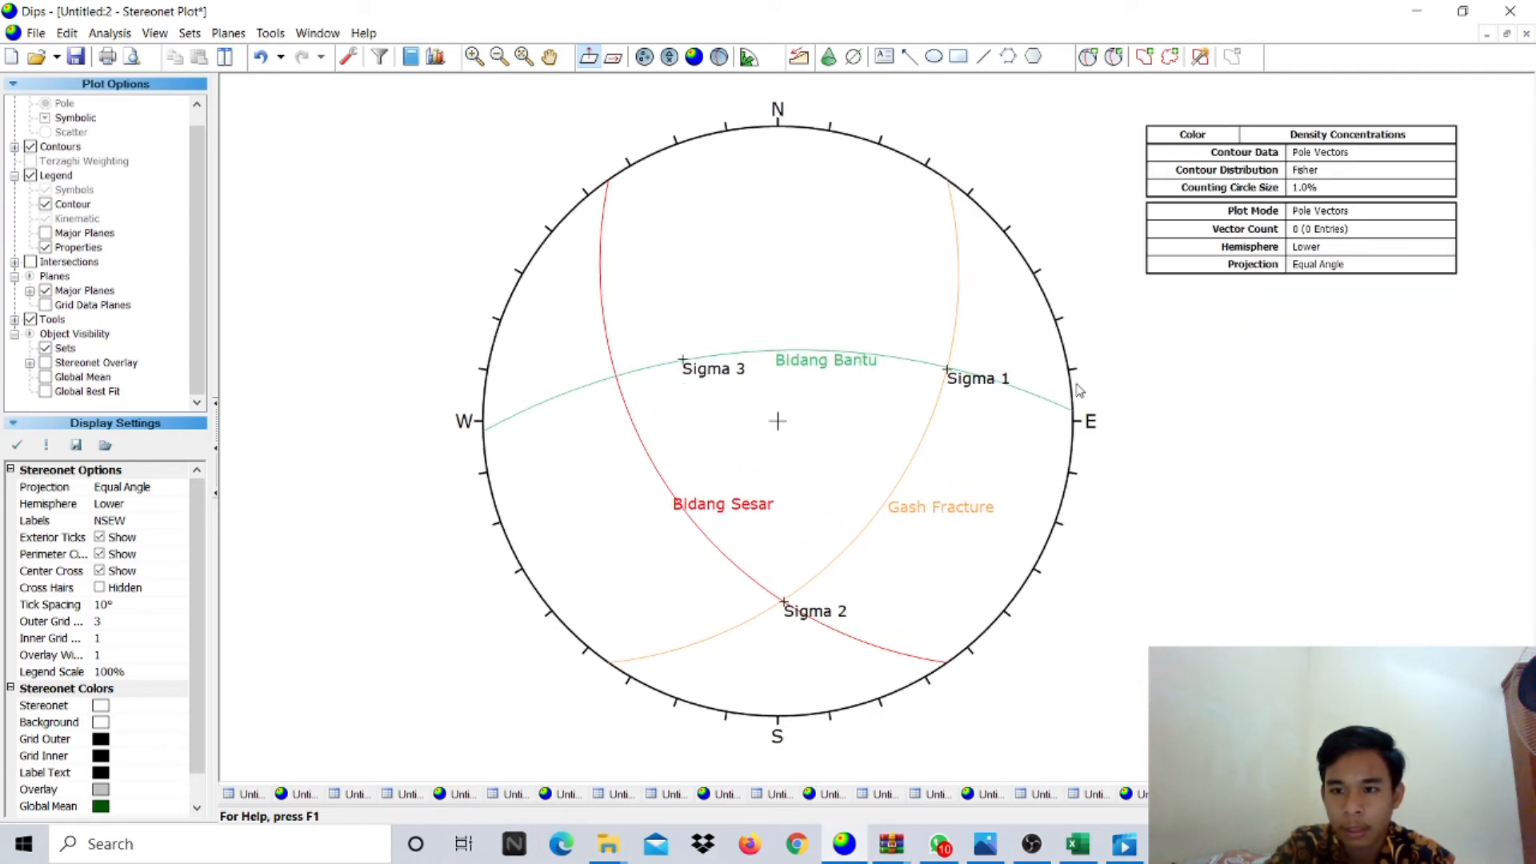
{"action": "left_click", "coordinate": [53, 179]}
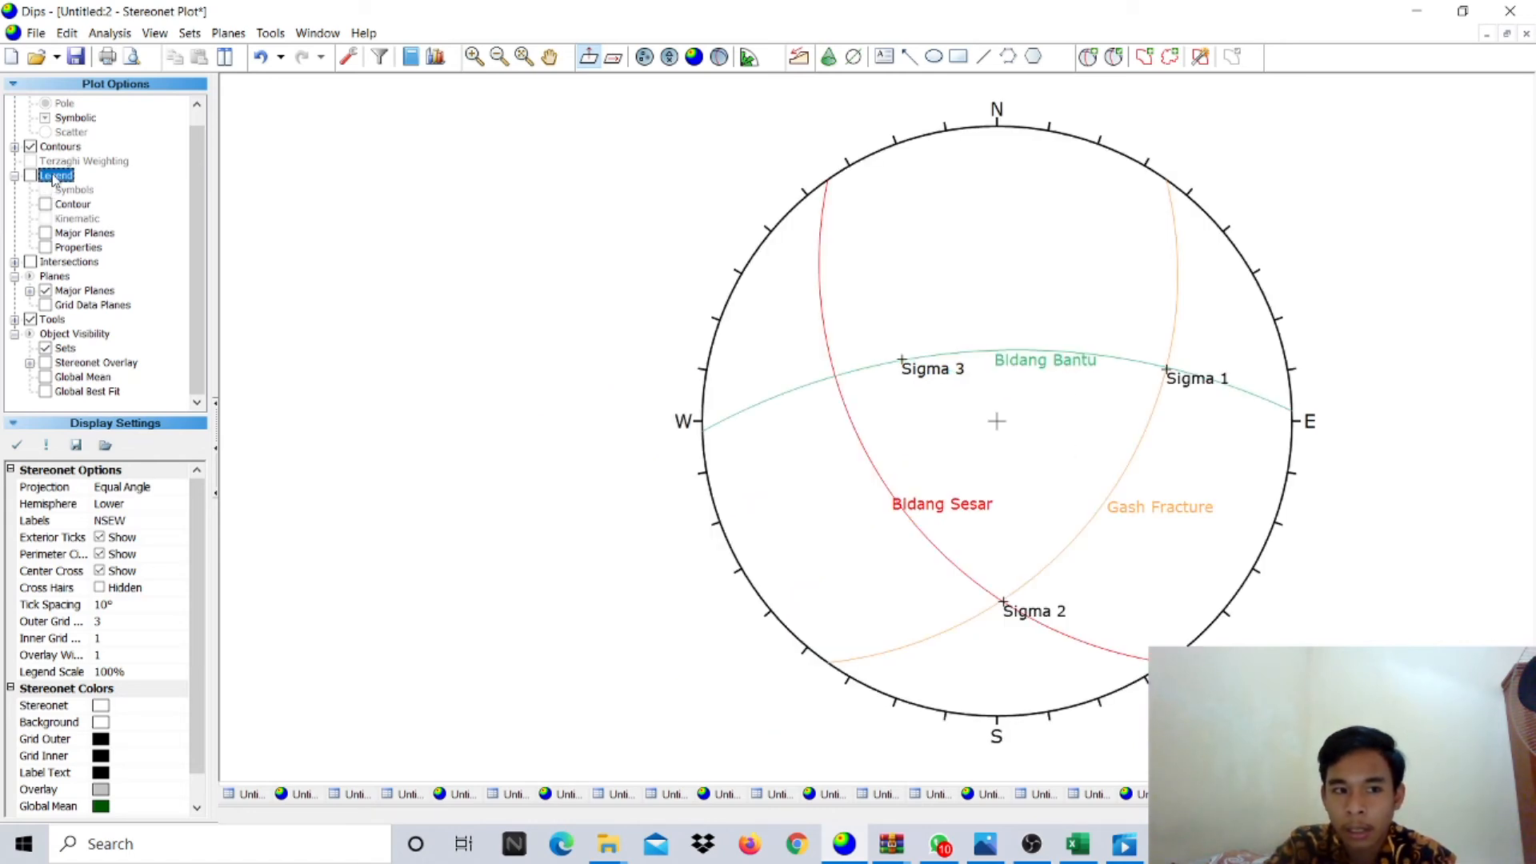
{"action": "left_click", "coordinate": [54, 179]}
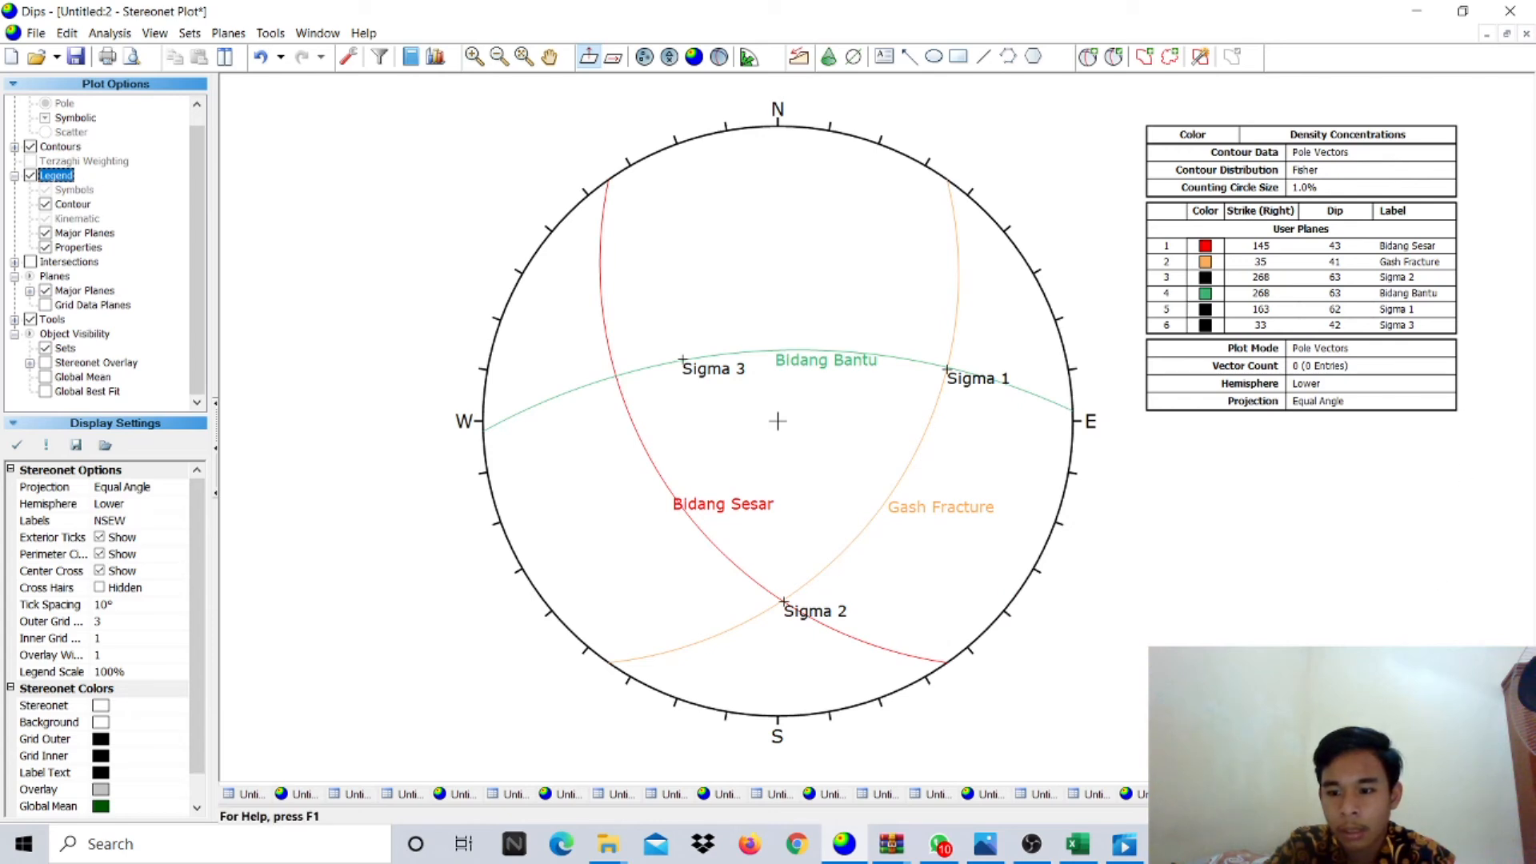
{"action": "left_click", "coordinate": [1392, 817]}
{"action": "left_click", "coordinate": [1392, 817]}
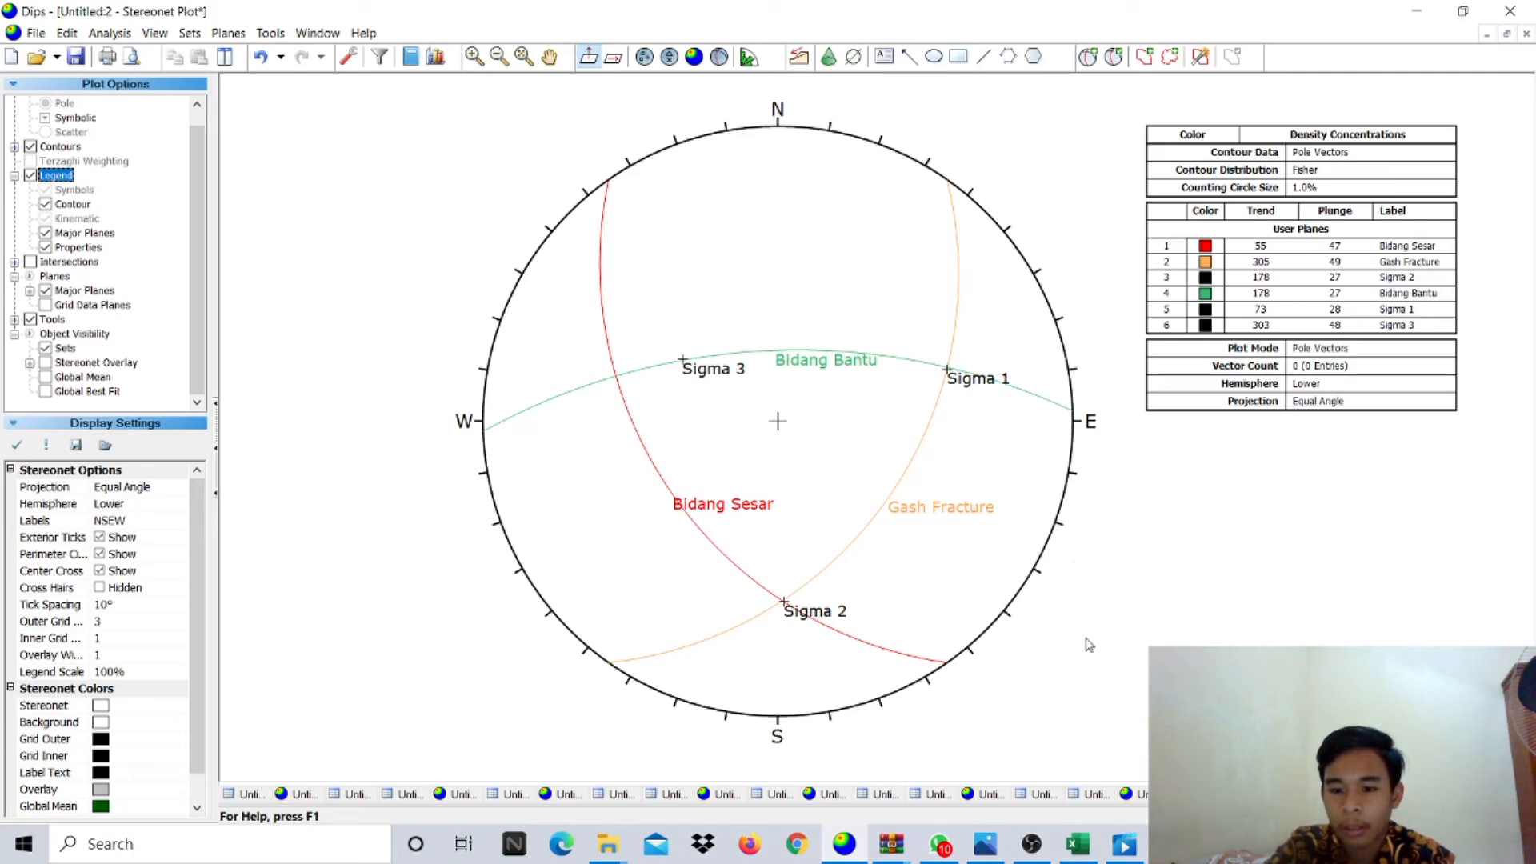
- Review the legend's six user planes, from Bidang Sesar (55/47) to Sigma 3 (303/48)
{"action": "mouse_move", "coordinate": [1030, 854]}
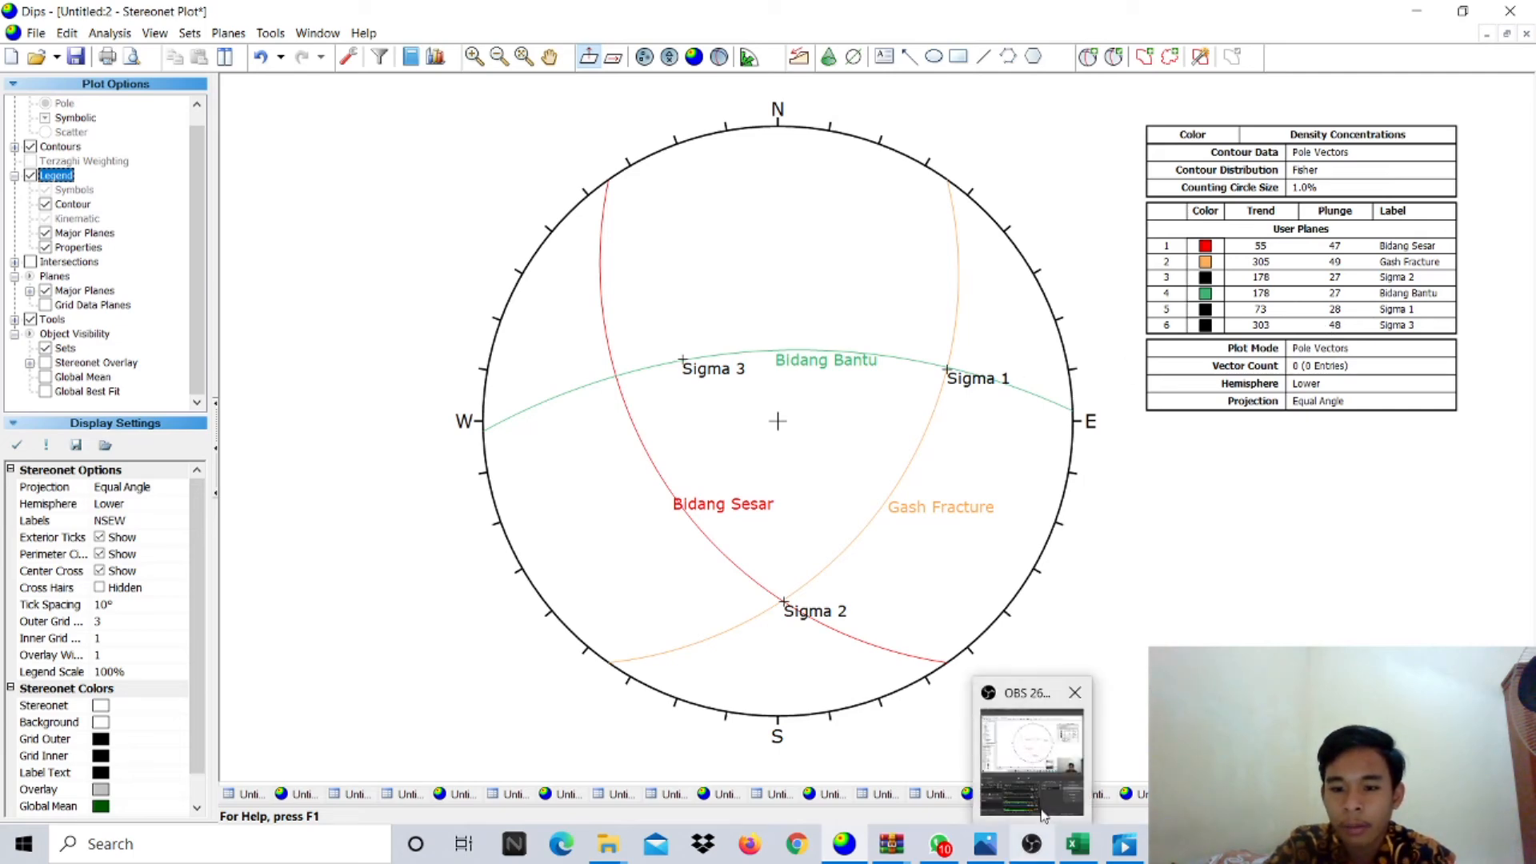
{"action": "mouse_move", "coordinate": [1052, 772]}
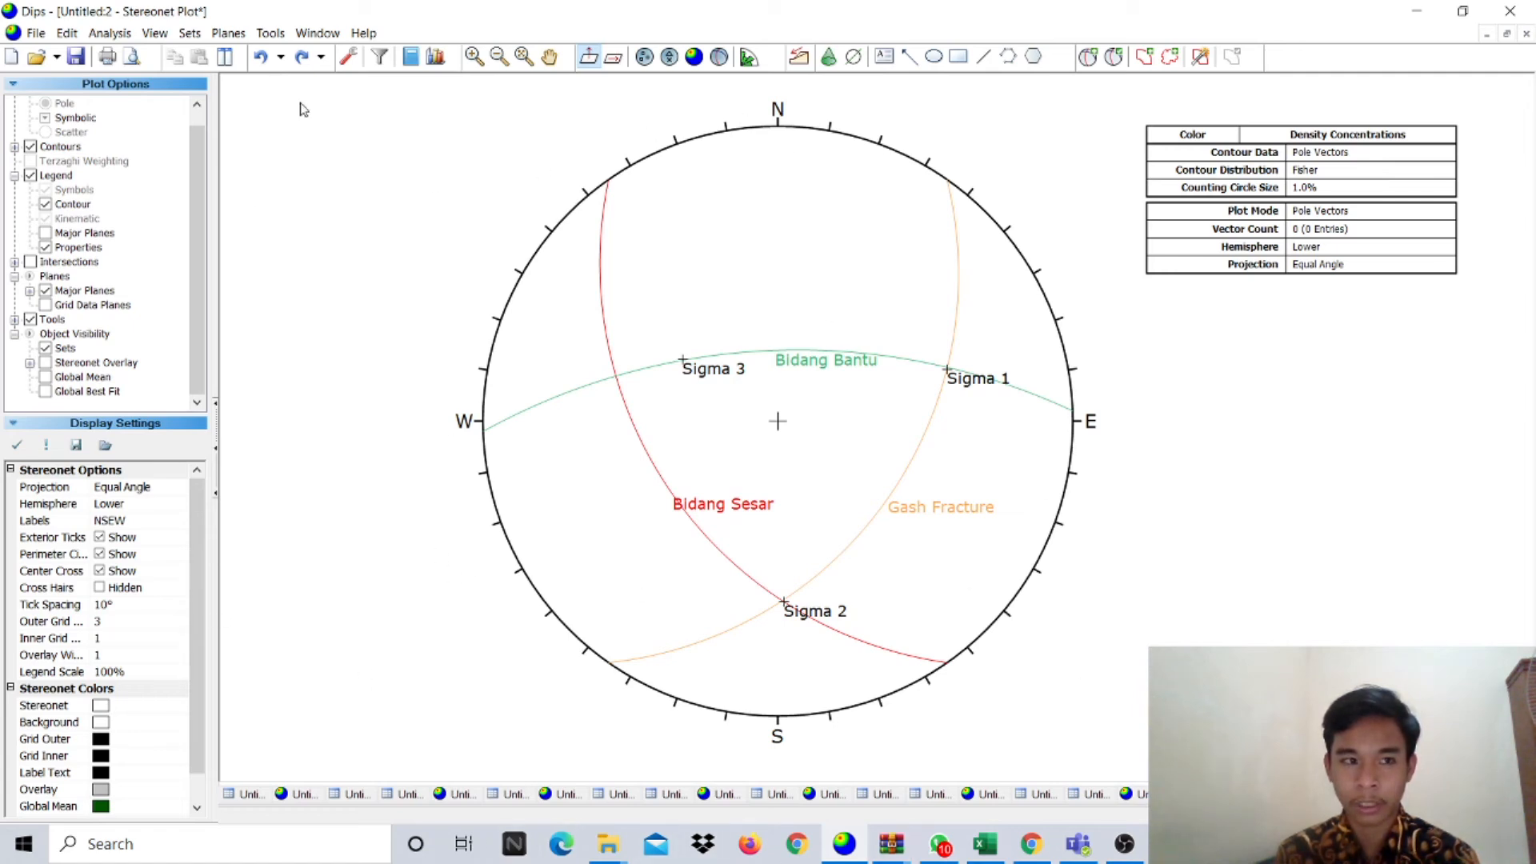
- Start a new Dips document in Strike (Right) / Dip format and open its stereonet plot
{"action": "left_click", "coordinate": [36, 33]}
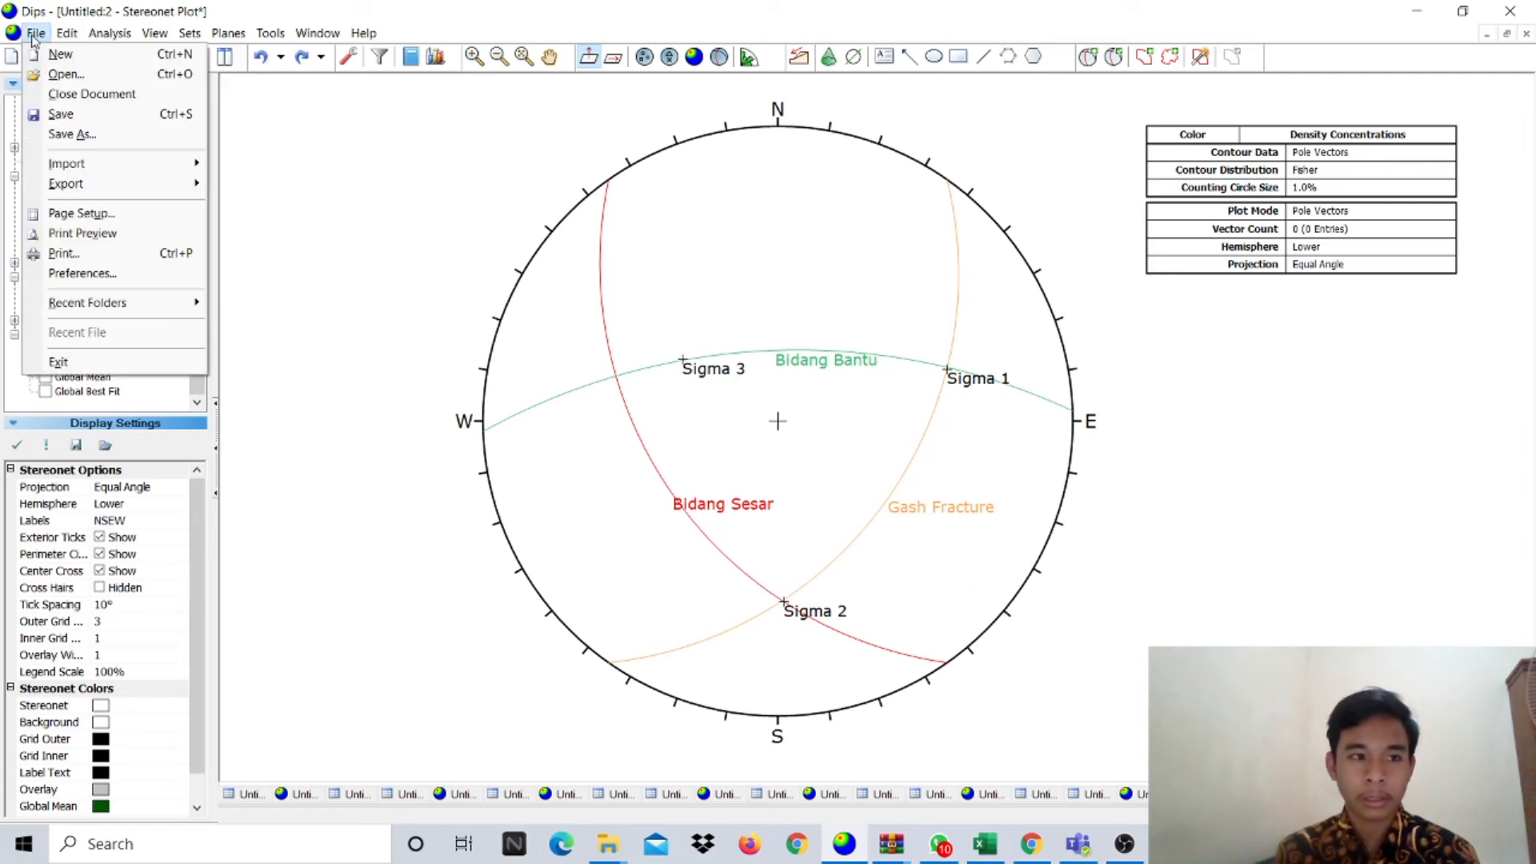
{"action": "left_click", "coordinate": [57, 54]}
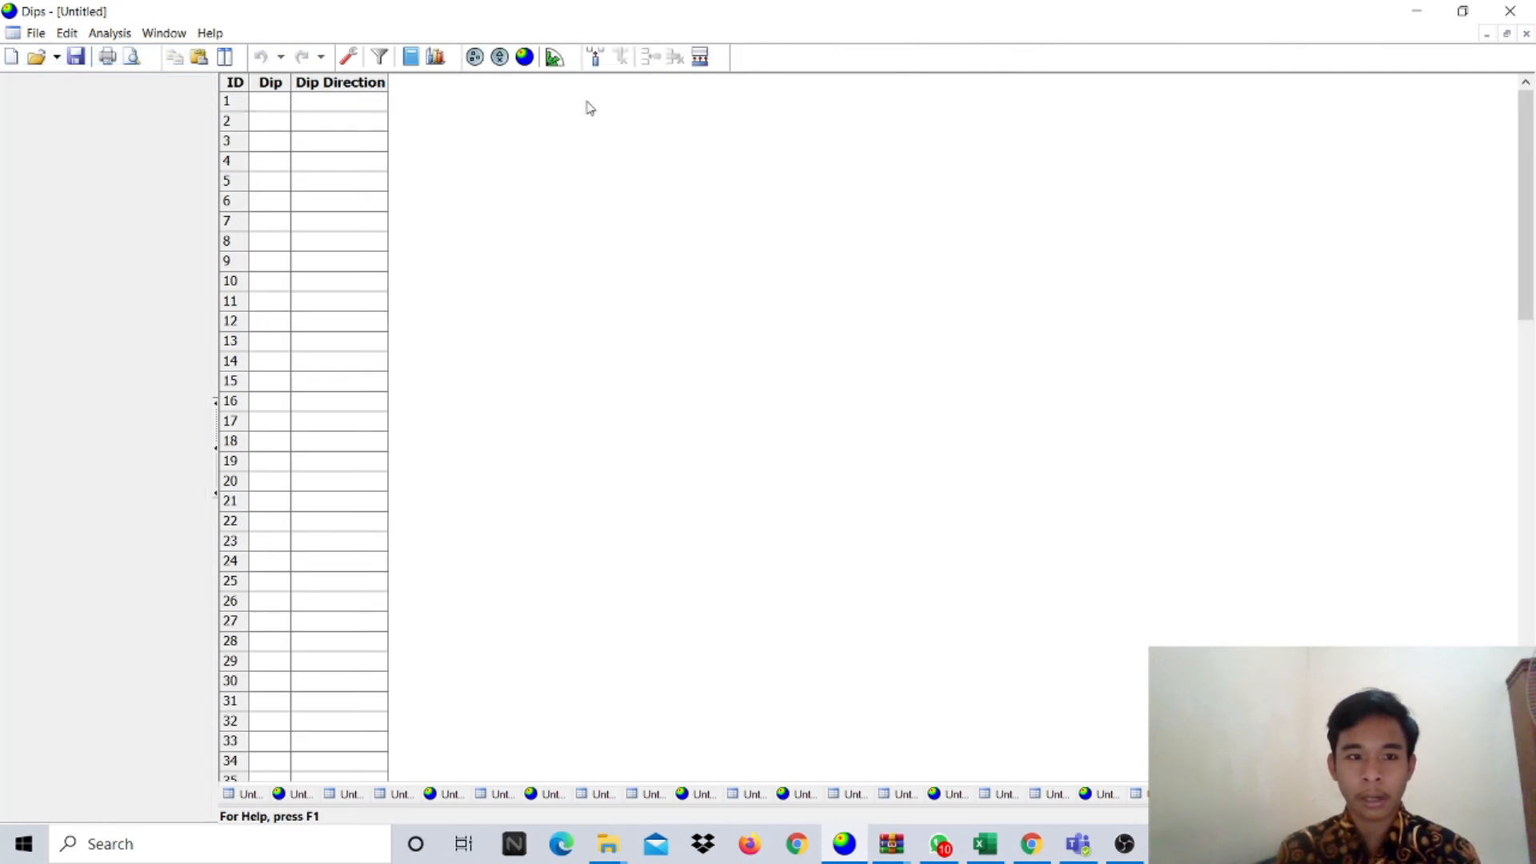
{"action": "left_click", "coordinate": [348, 56]}
{"action": "left_click", "coordinate": [767, 324]}
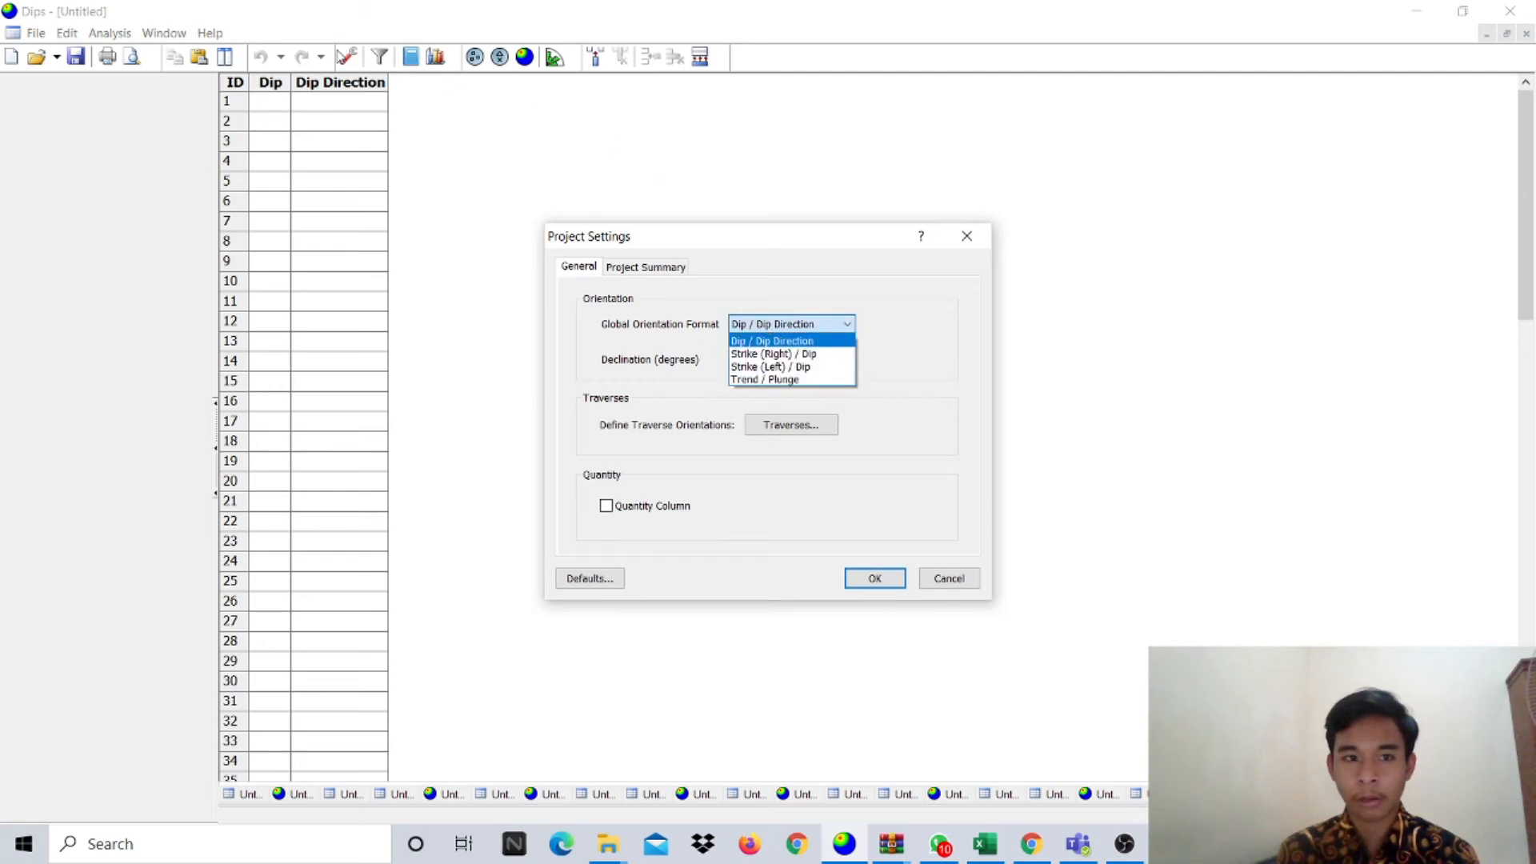
{"action": "left_click", "coordinate": [769, 354]}
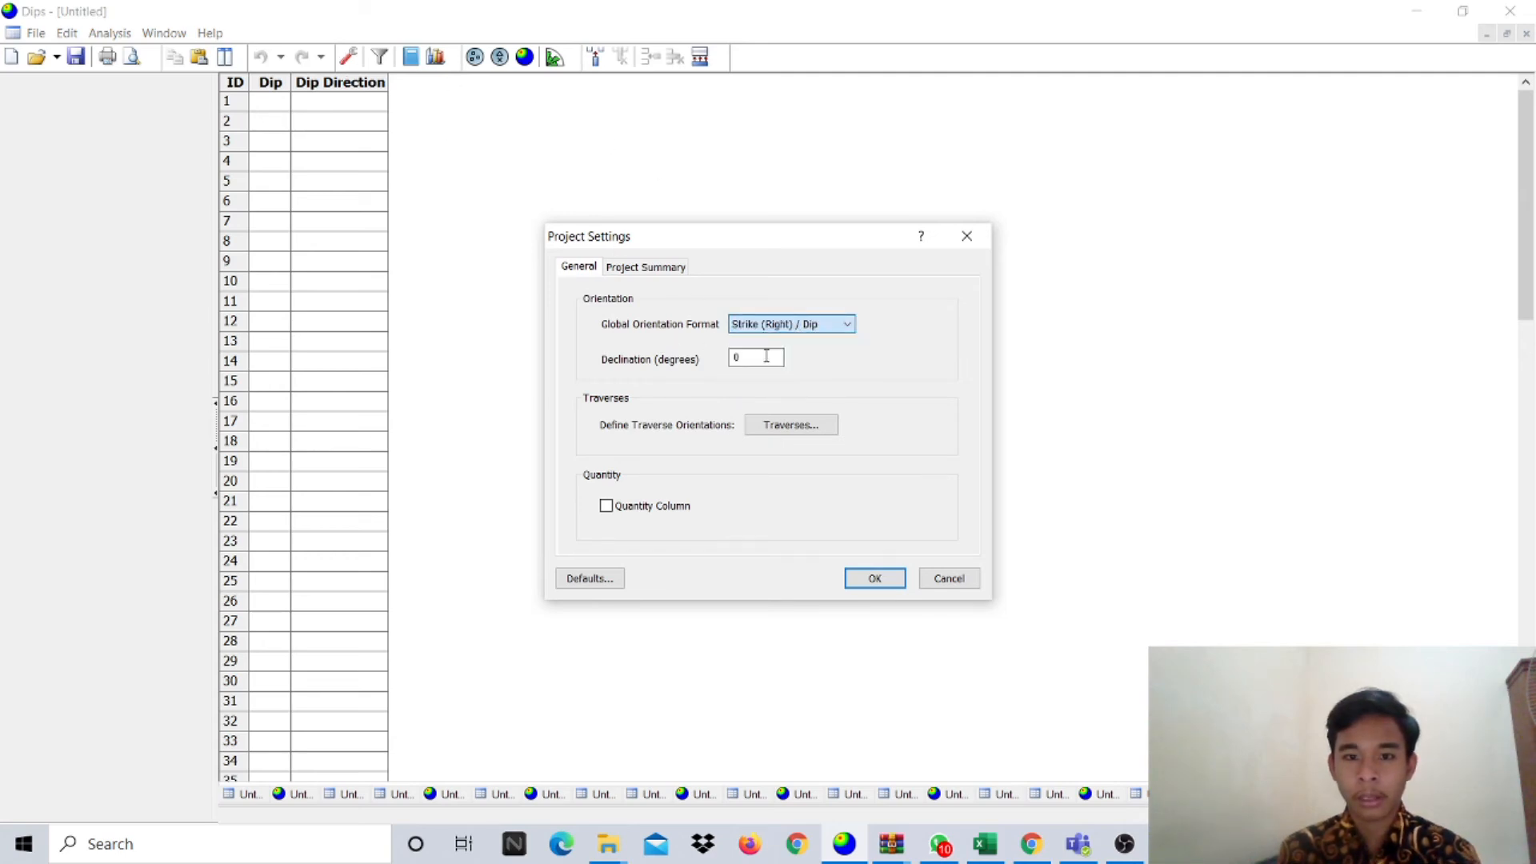
{"action": "left_click", "coordinate": [874, 581]}
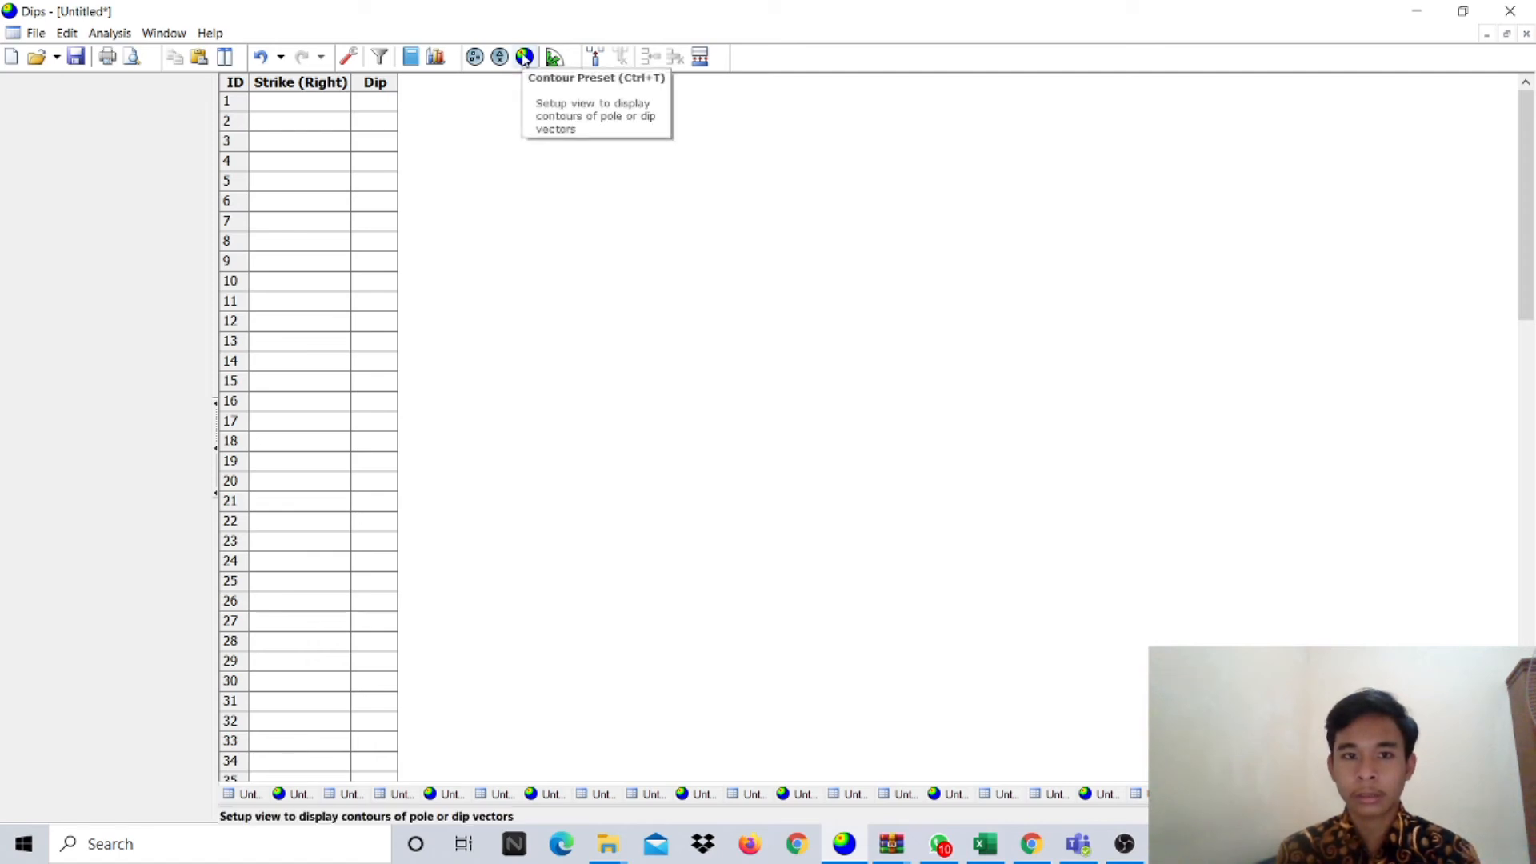
{"action": "left_click", "coordinate": [524, 57]}
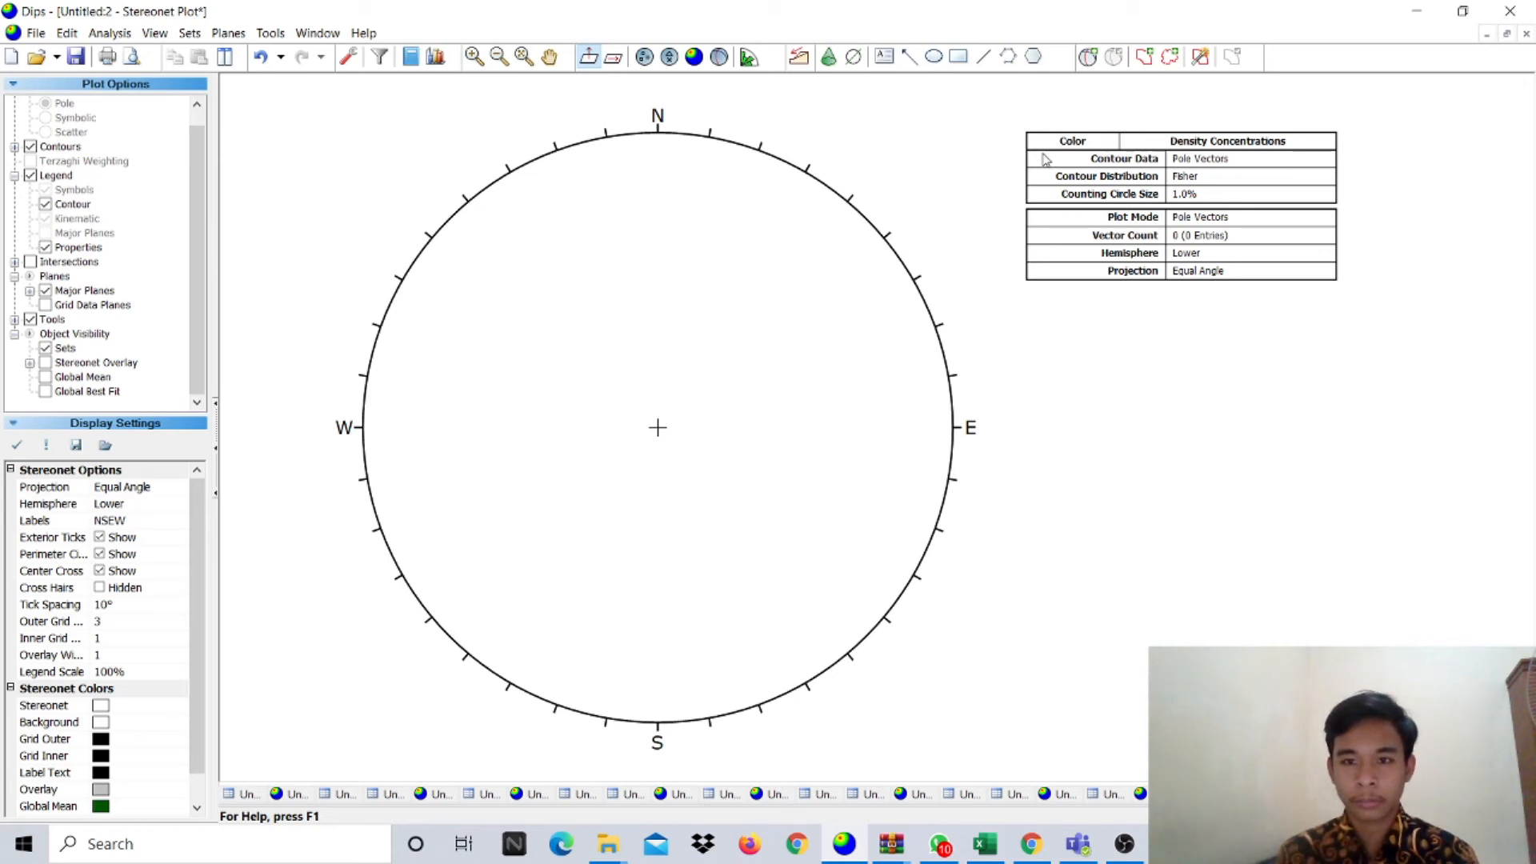
- Place a new user plane on the stereonet and check the Bidang Sesar reading in the spreadsheet
{"action": "left_click", "coordinate": [1086, 67]}
{"action": "left_click", "coordinate": [634, 419]}
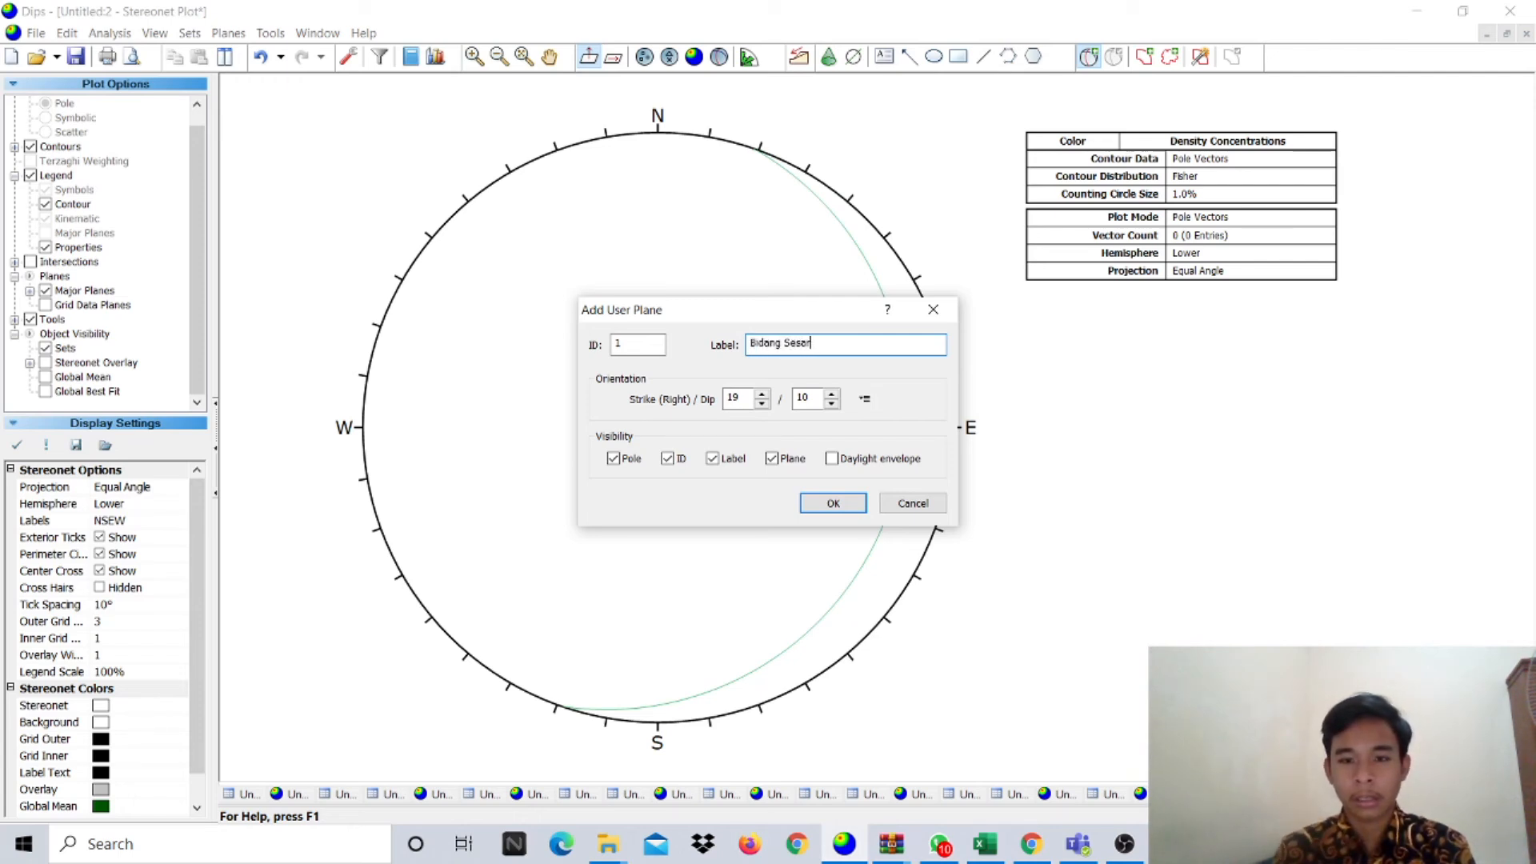
{"action": "left_click", "coordinate": [985, 843]}
{"action": "left_click", "coordinate": [876, 368]}
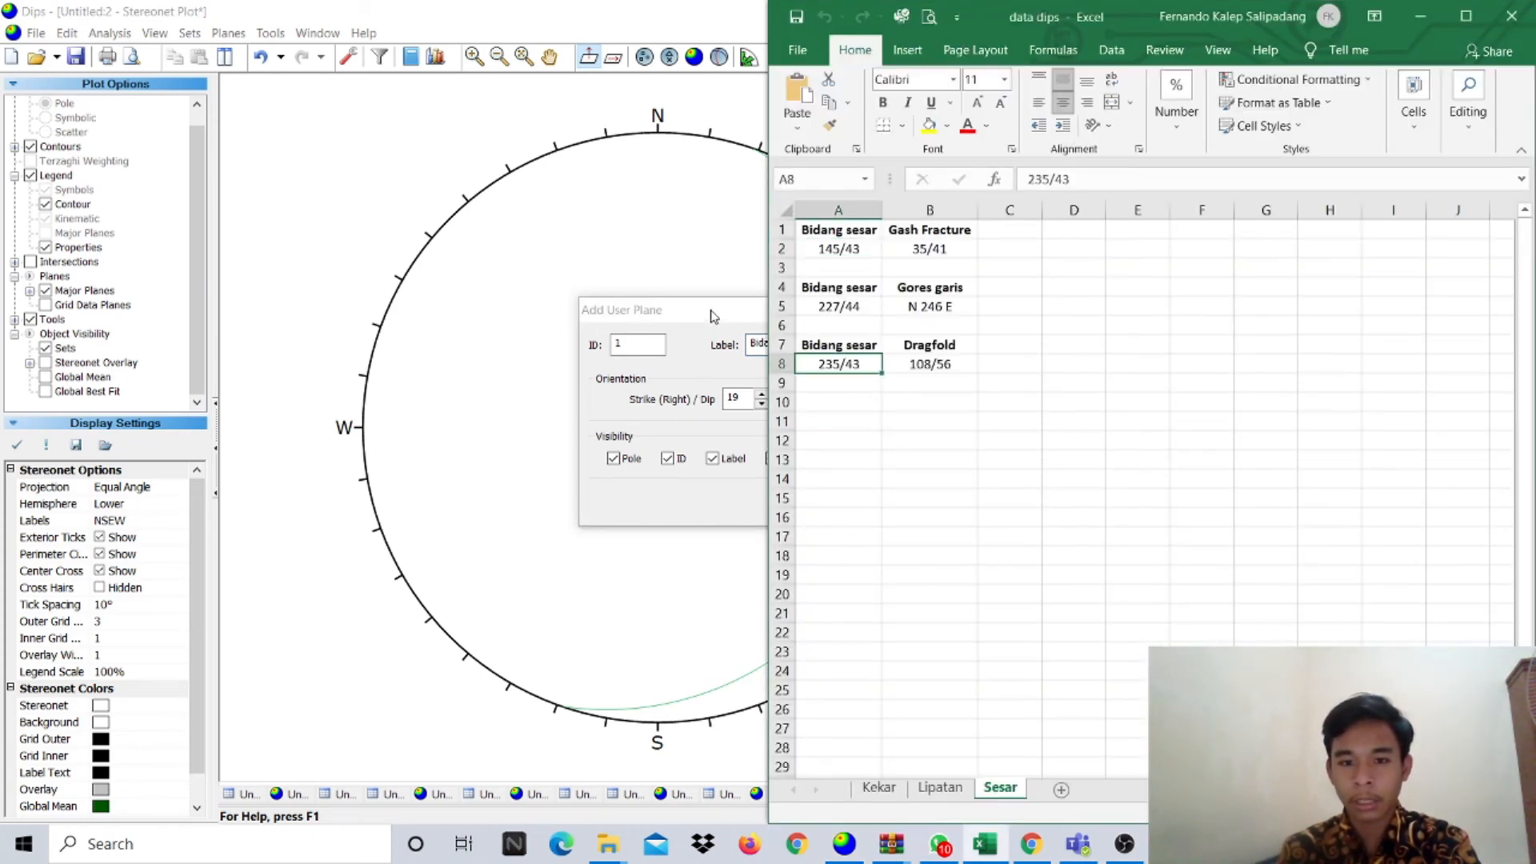
{"action": "left_click_drag", "start_coordinate": [714, 316], "coordinate": [517, 300]}
{"action": "left_click", "coordinate": [992, 845]}
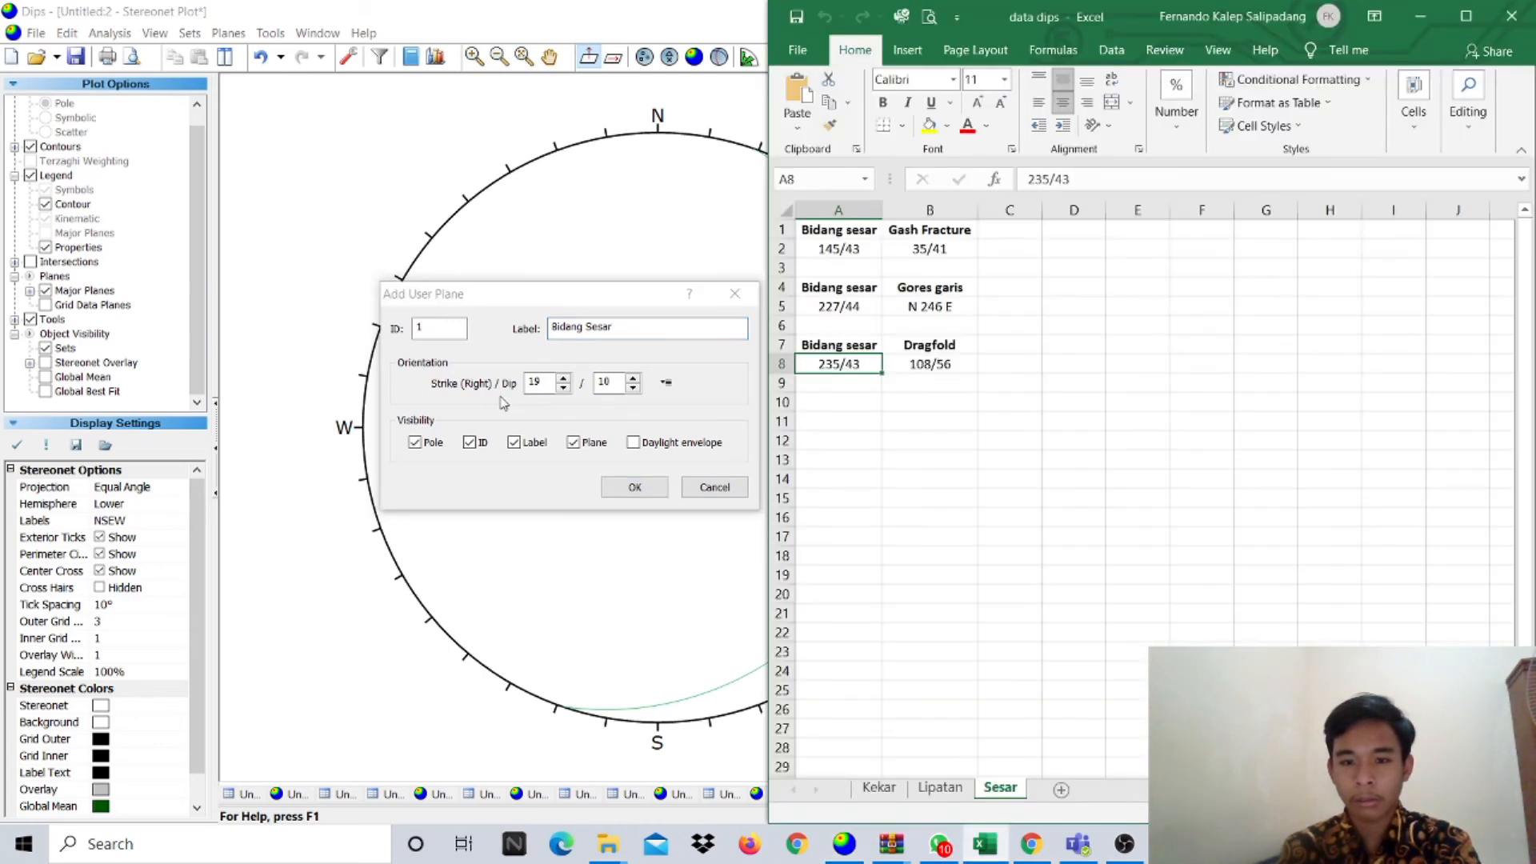
- Draw Bidang Sesar at strike 253, dip 43 with its pole and ID hidden
{"action": "double_click", "coordinate": [536, 383]}
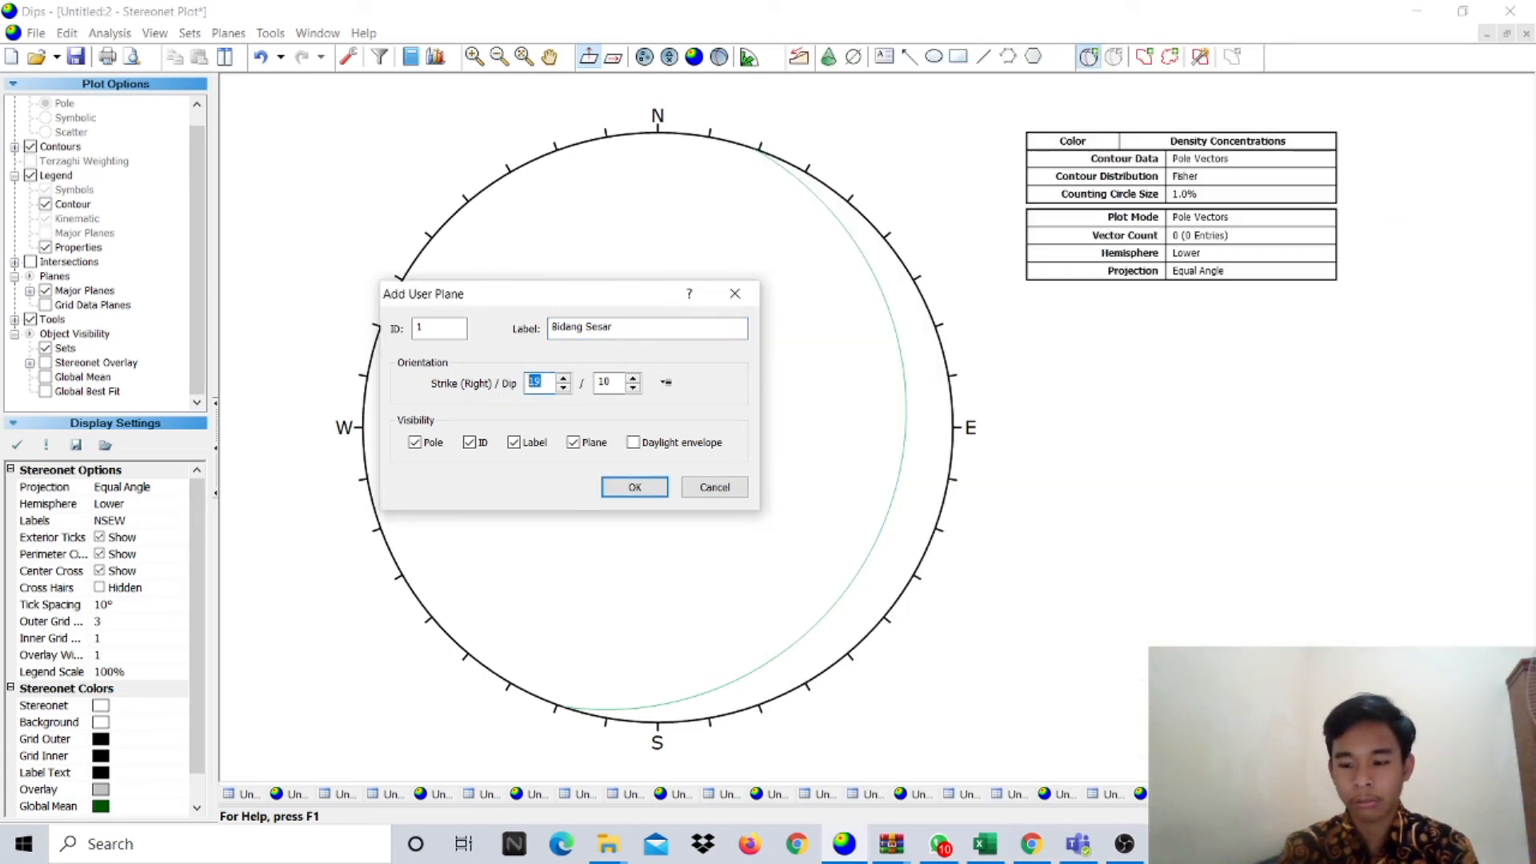
{"action": "key", "text": "Tab"}
{"action": "type", "text": "43"}
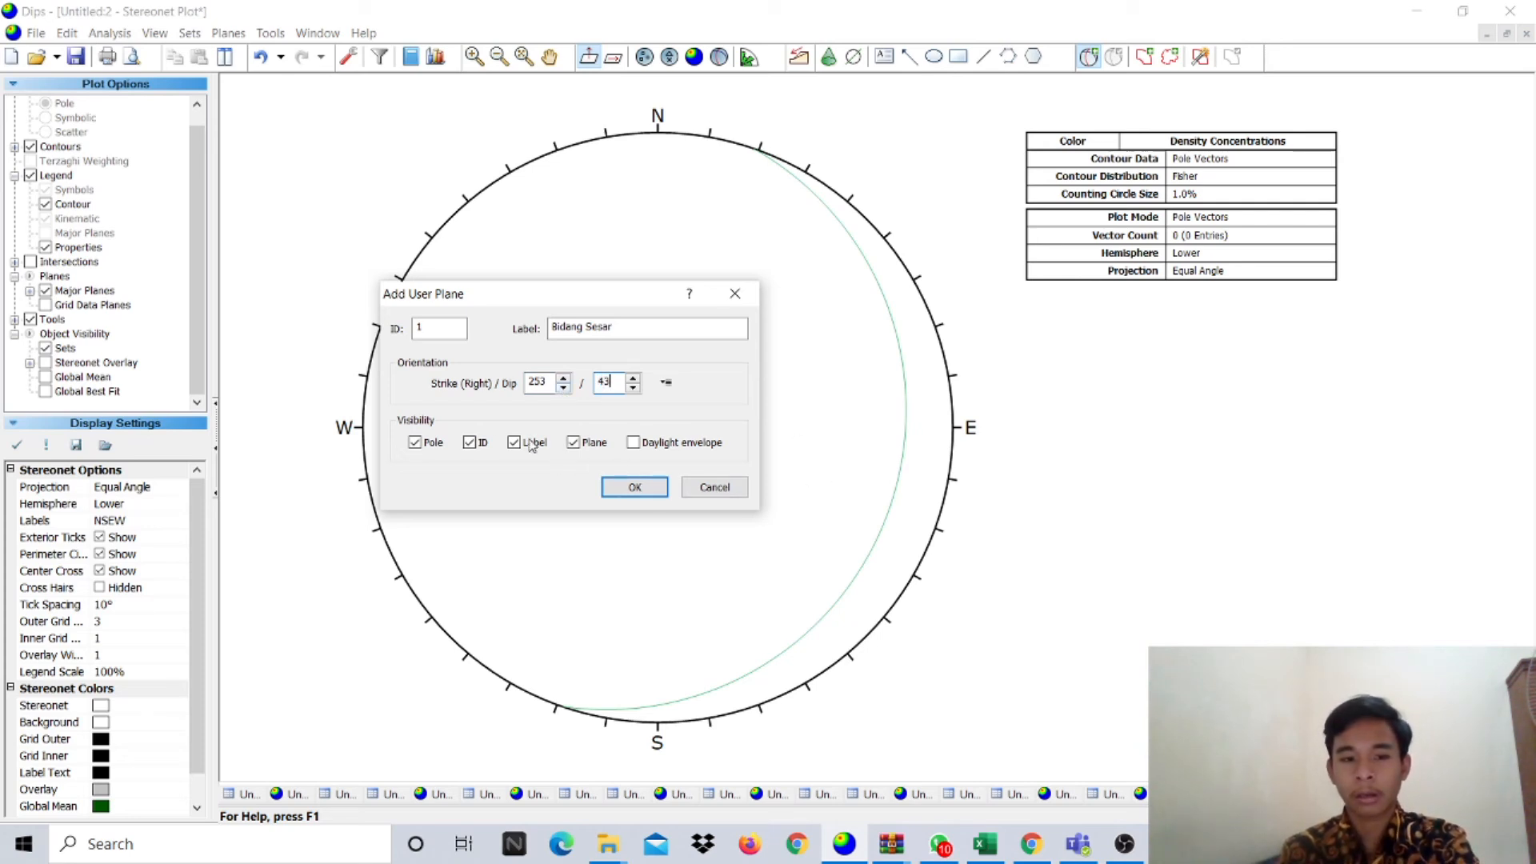
{"action": "left_click", "coordinate": [420, 444]}
{"action": "left_click", "coordinate": [479, 444]}
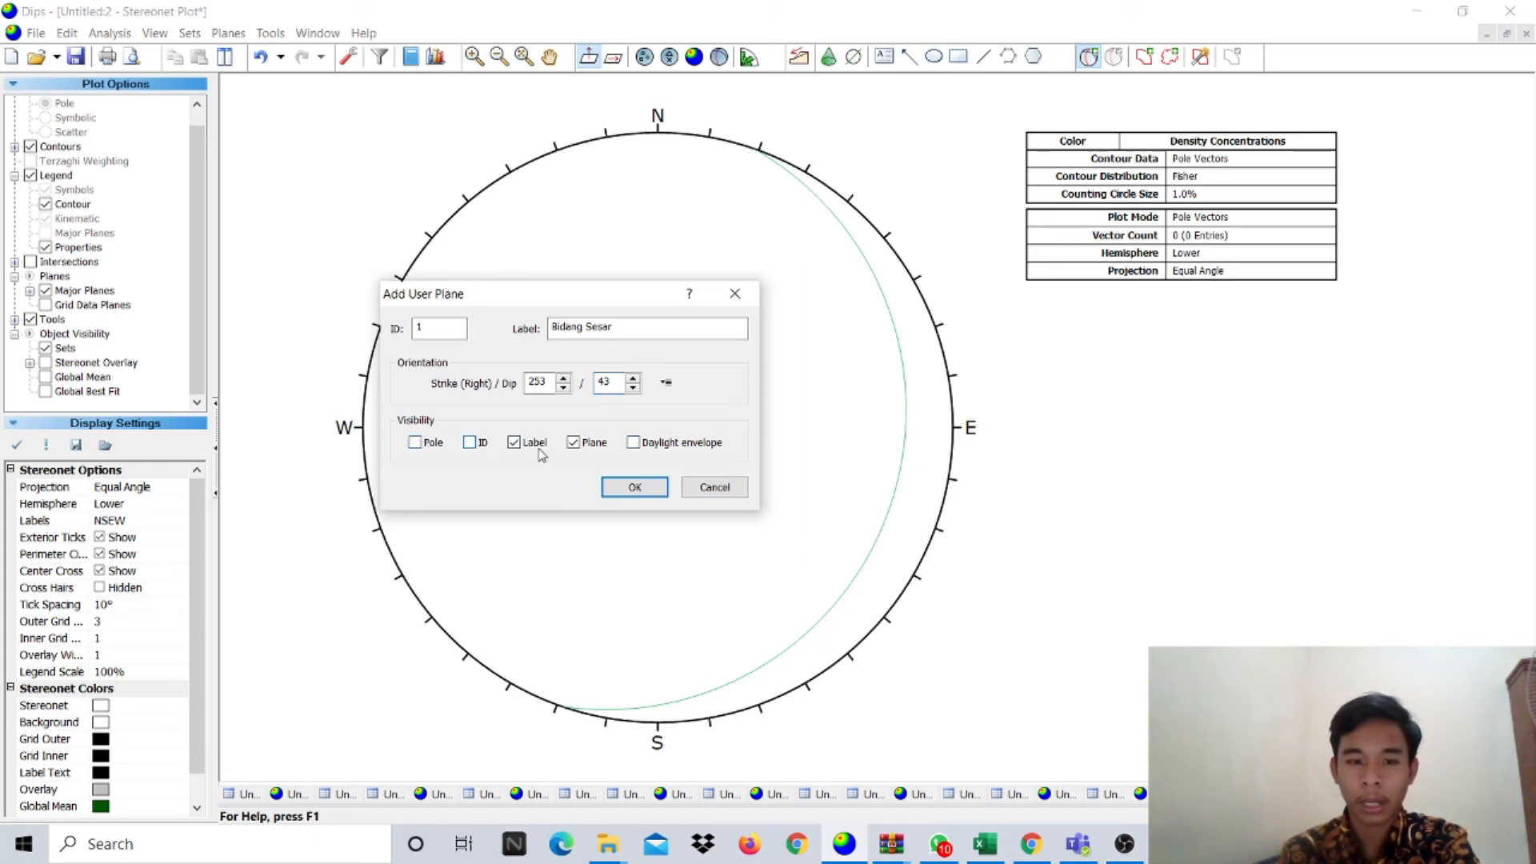
{"action": "left_click", "coordinate": [621, 489]}
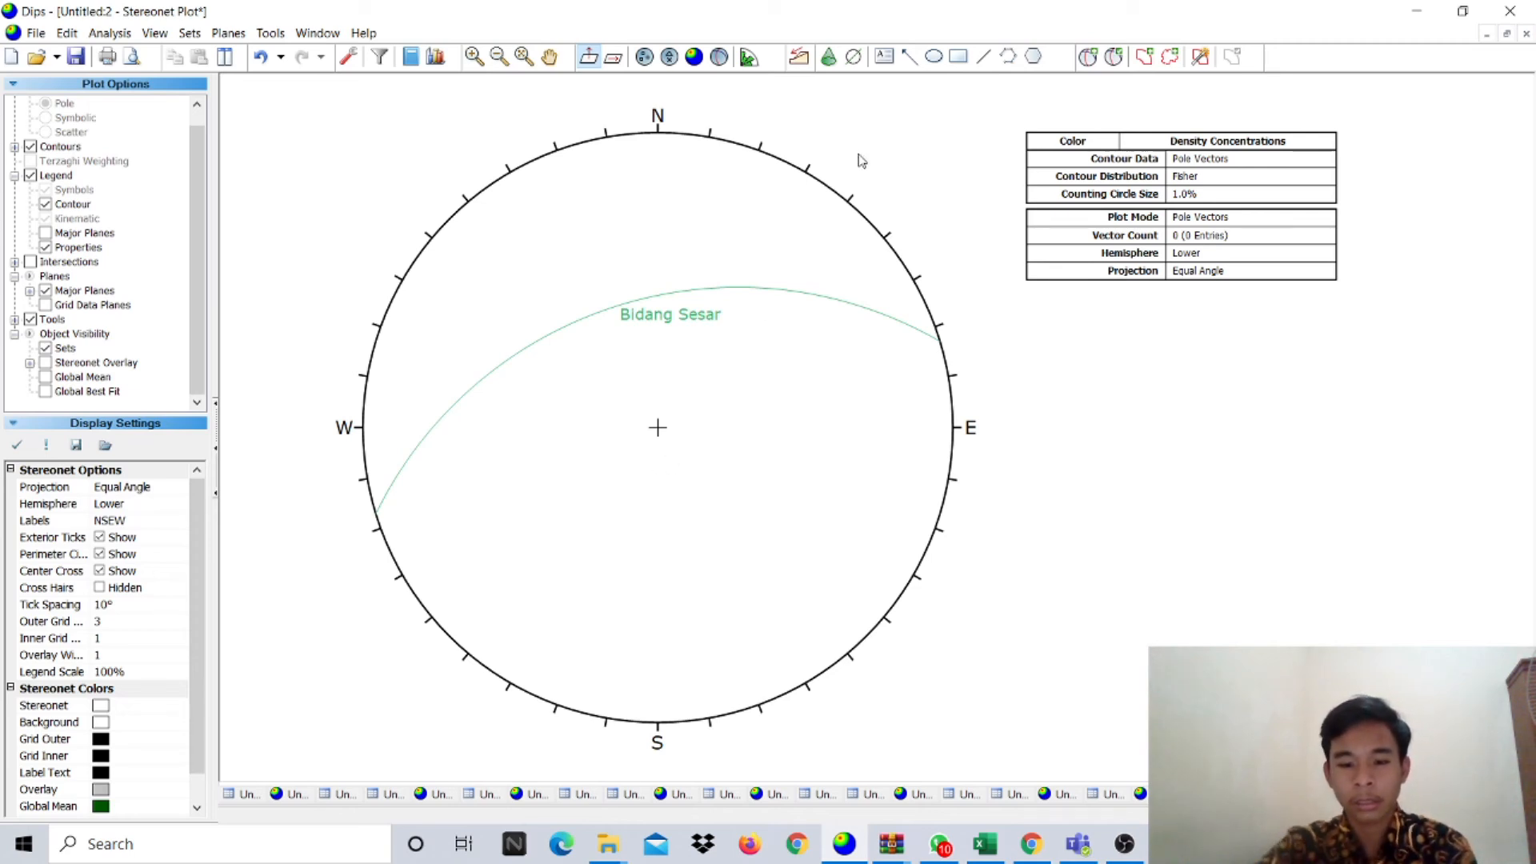
{"action": "left_click", "coordinate": [1090, 57]}
- Add a labelled Dragfold great circle at strike 108, dip 56
{"action": "left_click", "coordinate": [672, 365]}
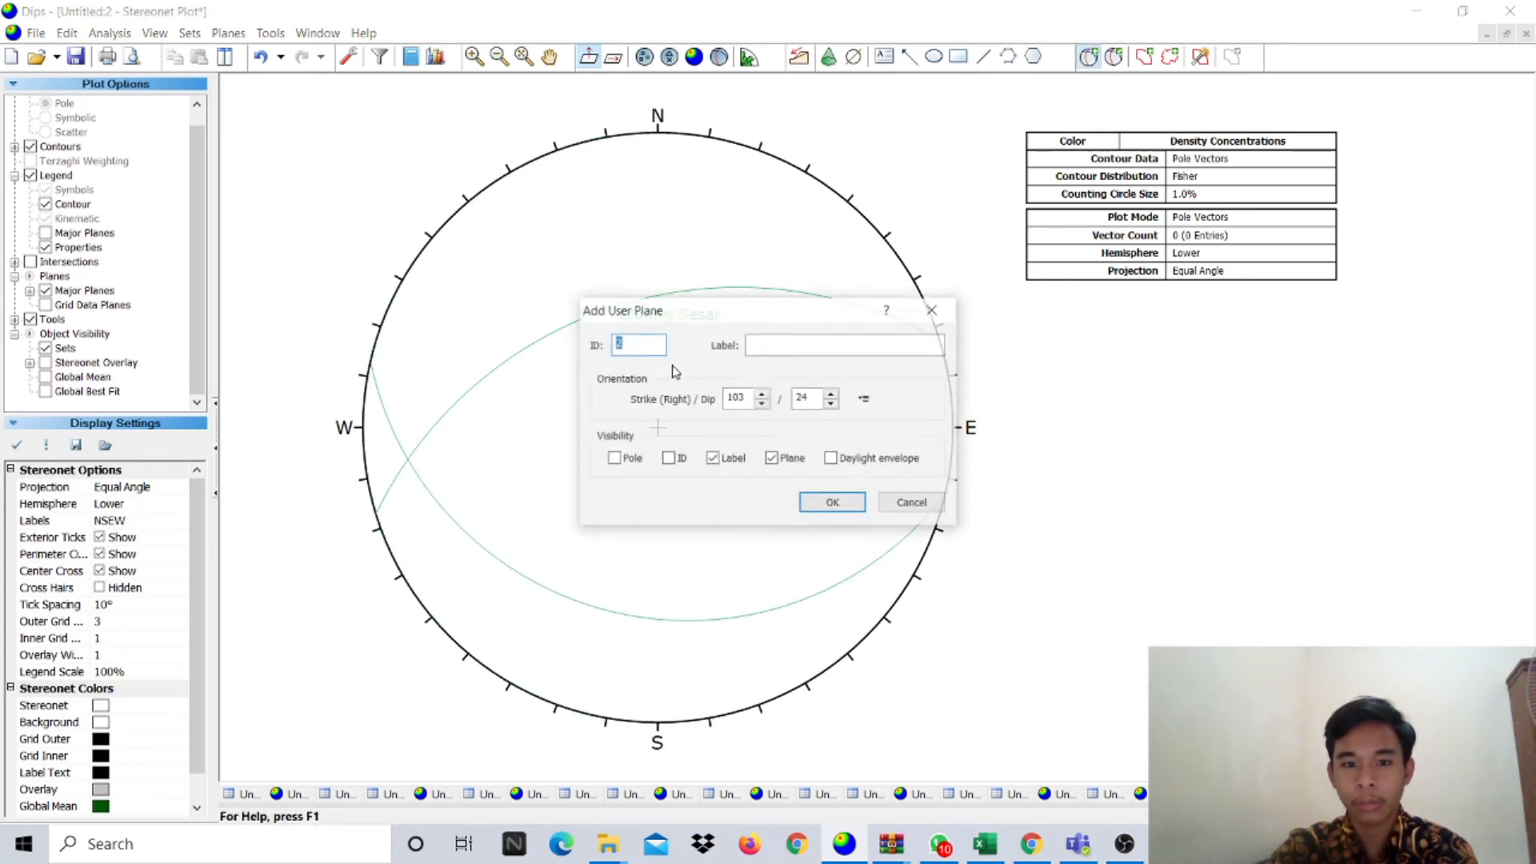
{"action": "left_click", "coordinate": [777, 348]}
{"action": "type", "text": "Dragfold"}
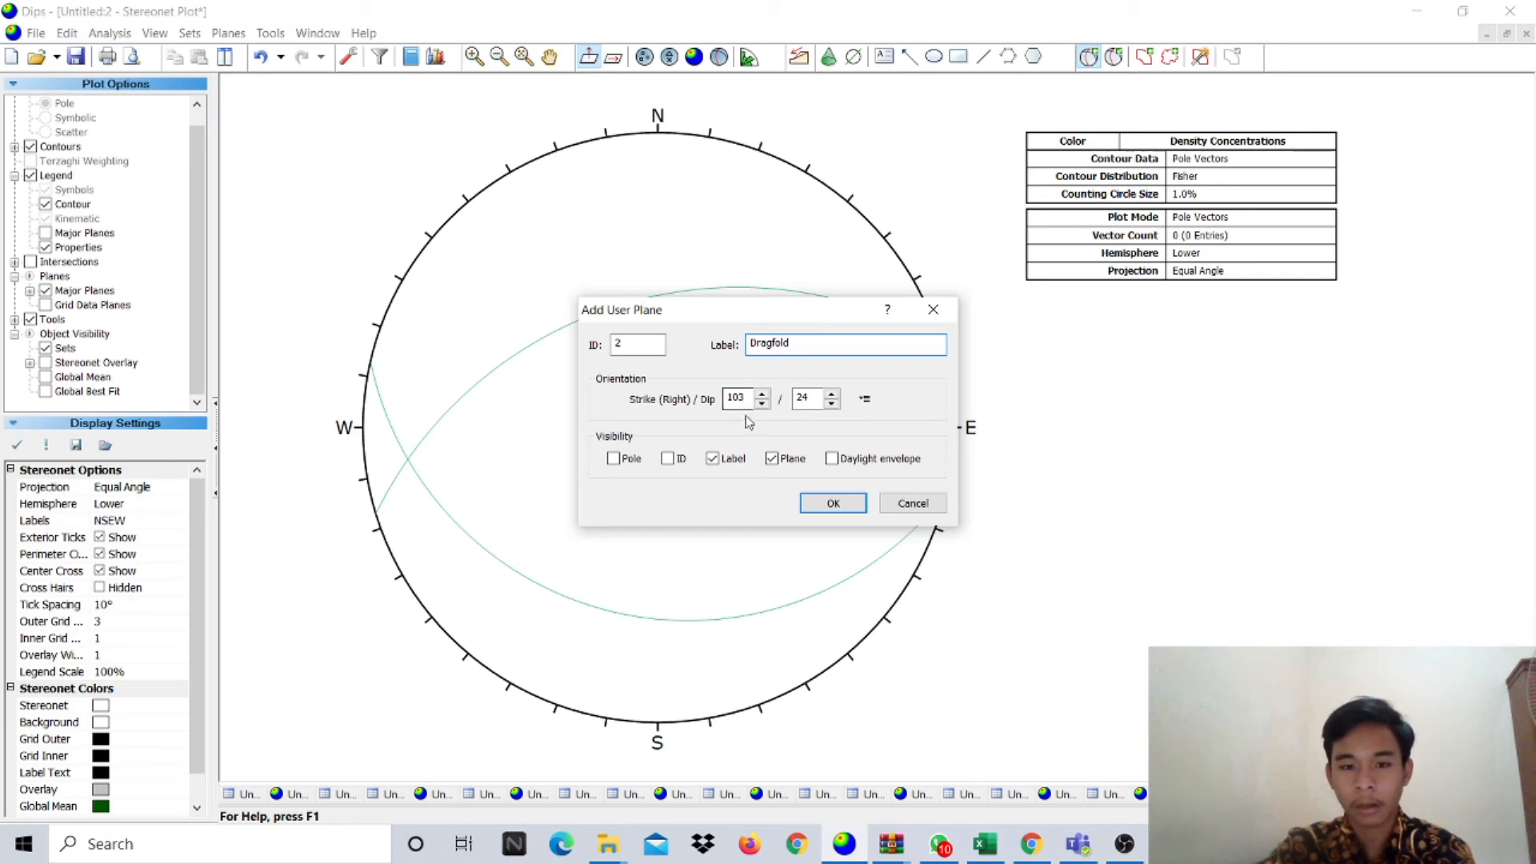
{"action": "left_click_drag", "start_coordinate": [747, 398], "coordinate": [717, 400]}
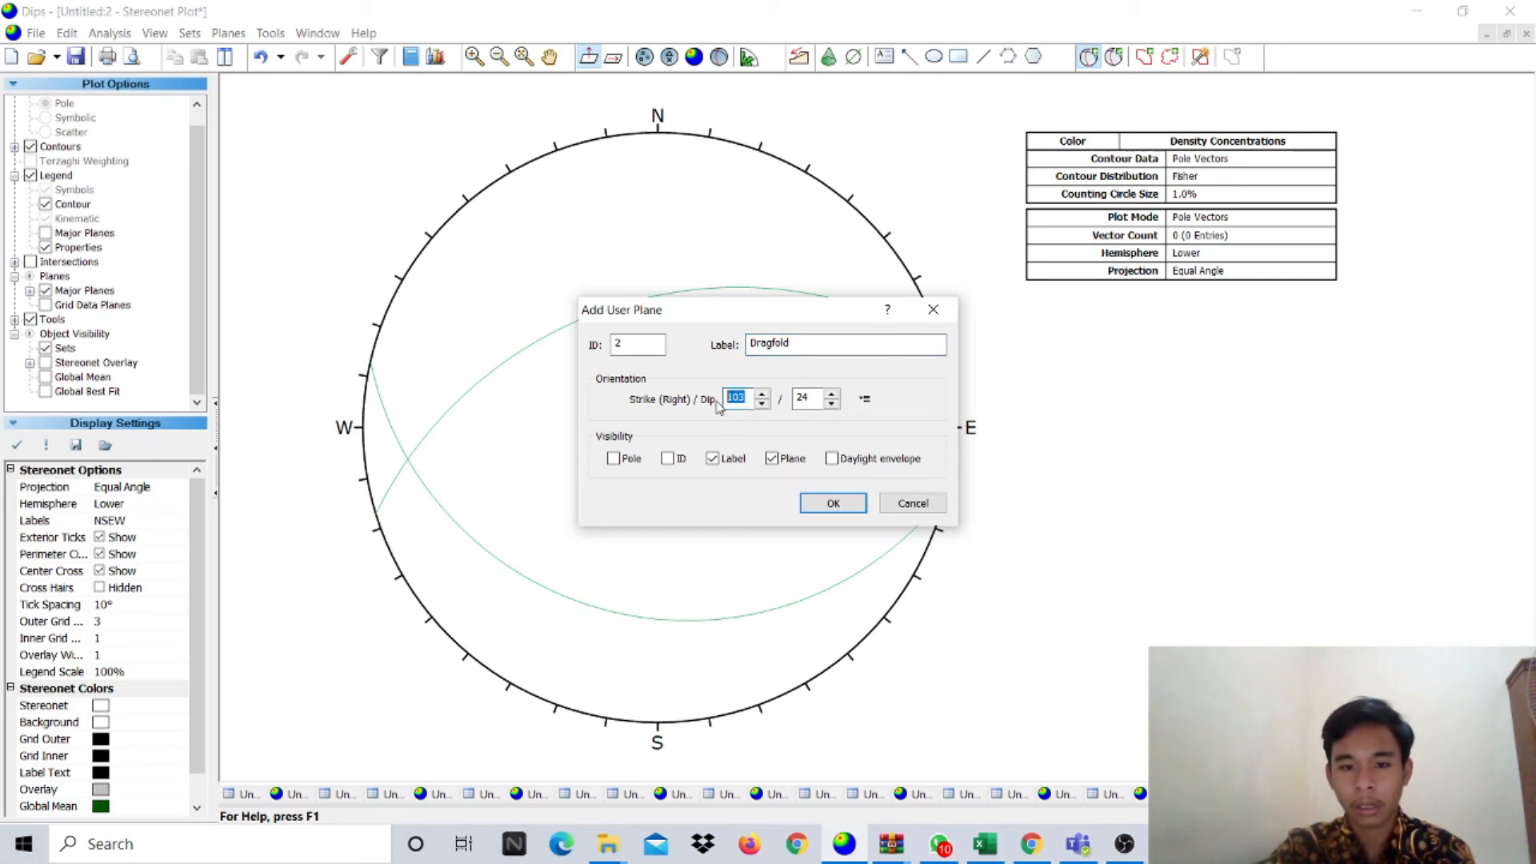
{"action": "left_click", "coordinate": [985, 842]}
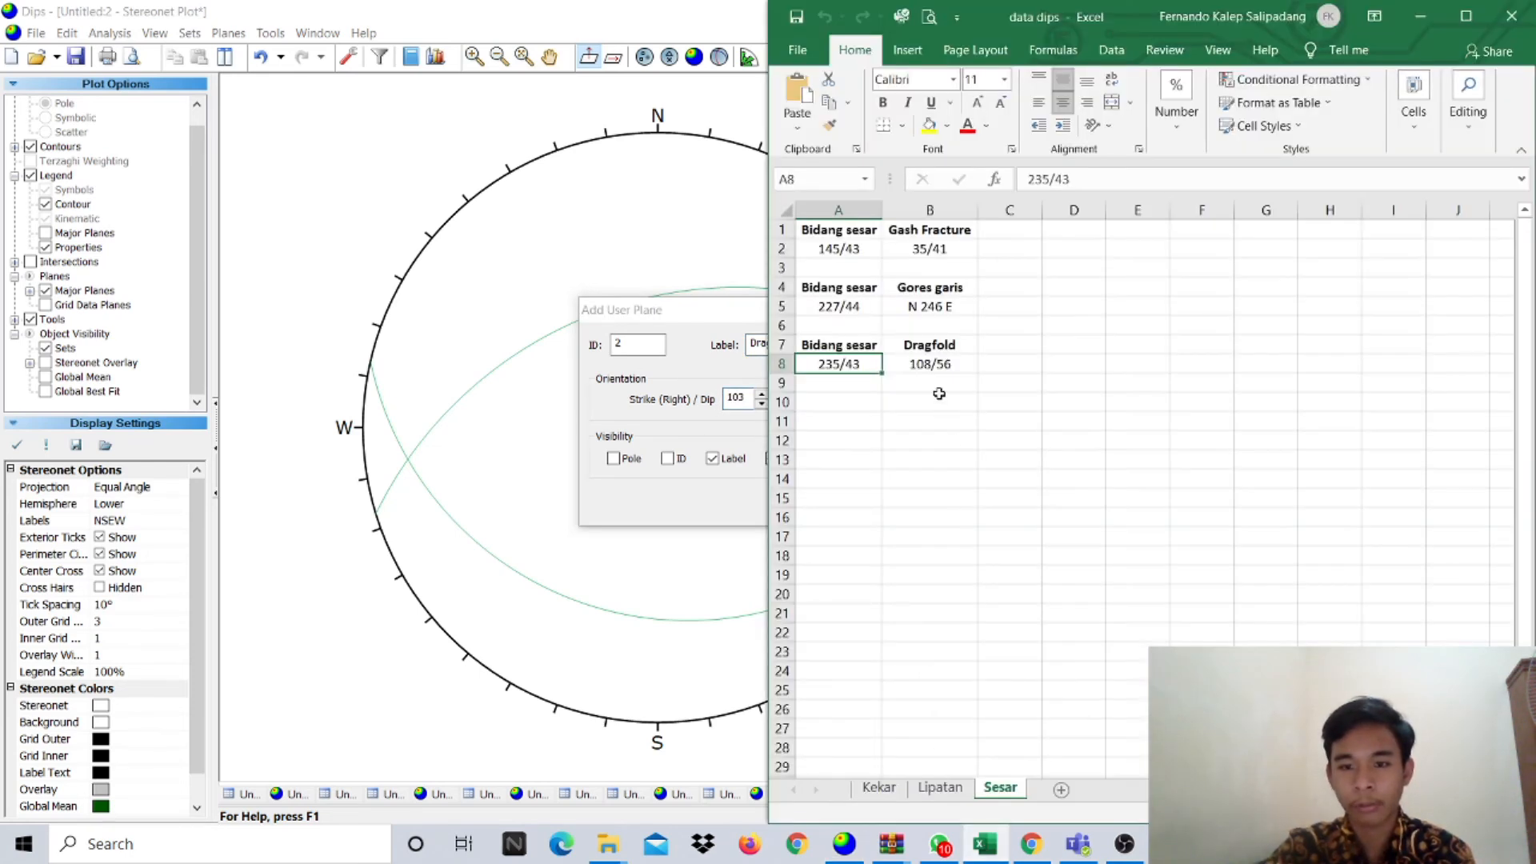
{"action": "left_click", "coordinate": [930, 367]}
{"action": "left_click", "coordinate": [699, 365]}
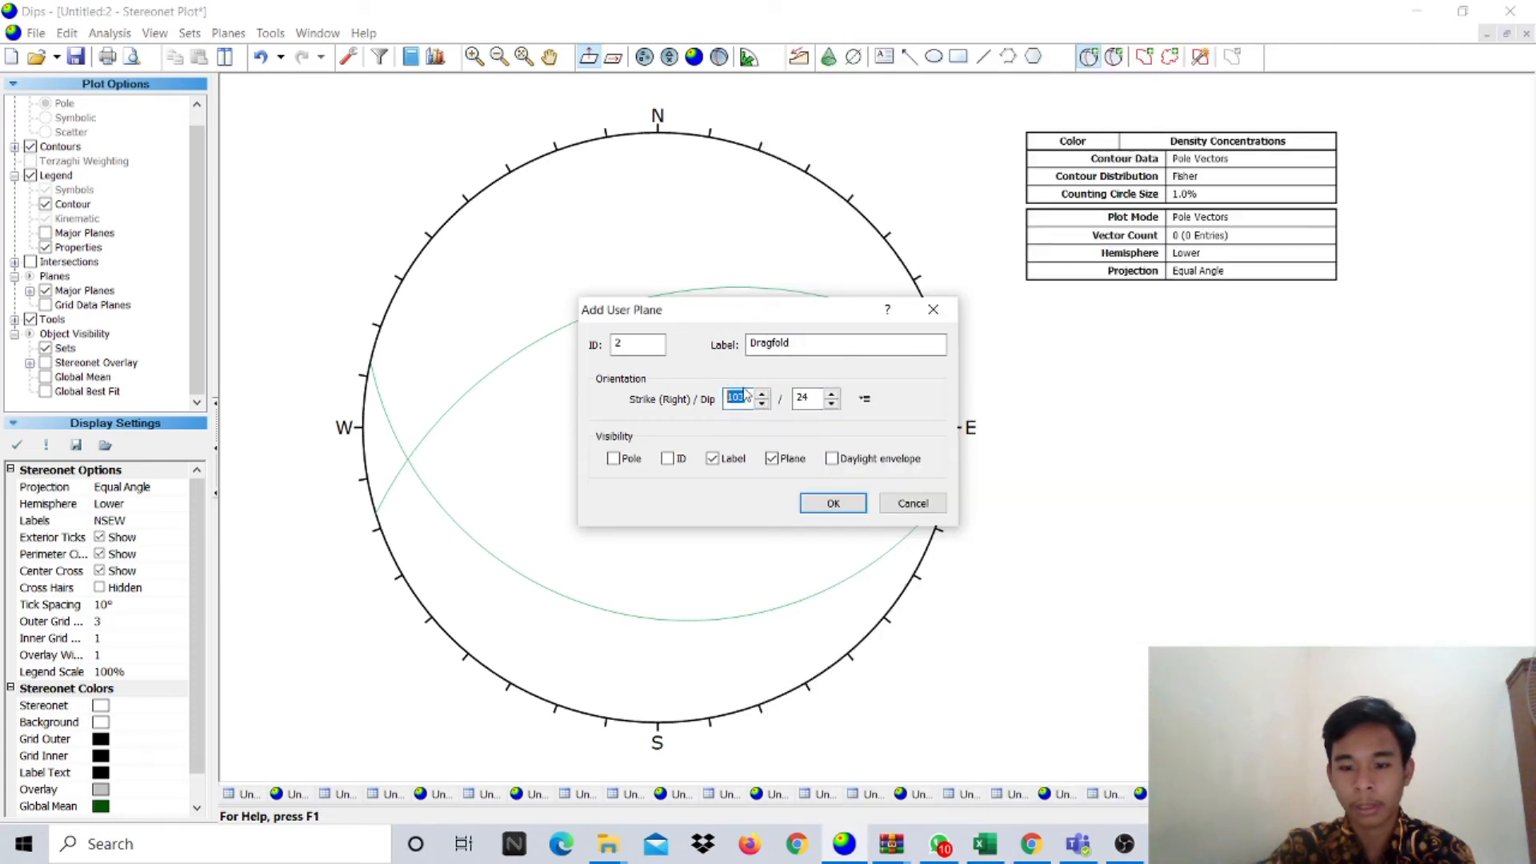
{"action": "type", "text": "10"}
{"action": "key", "text": "Tab"}
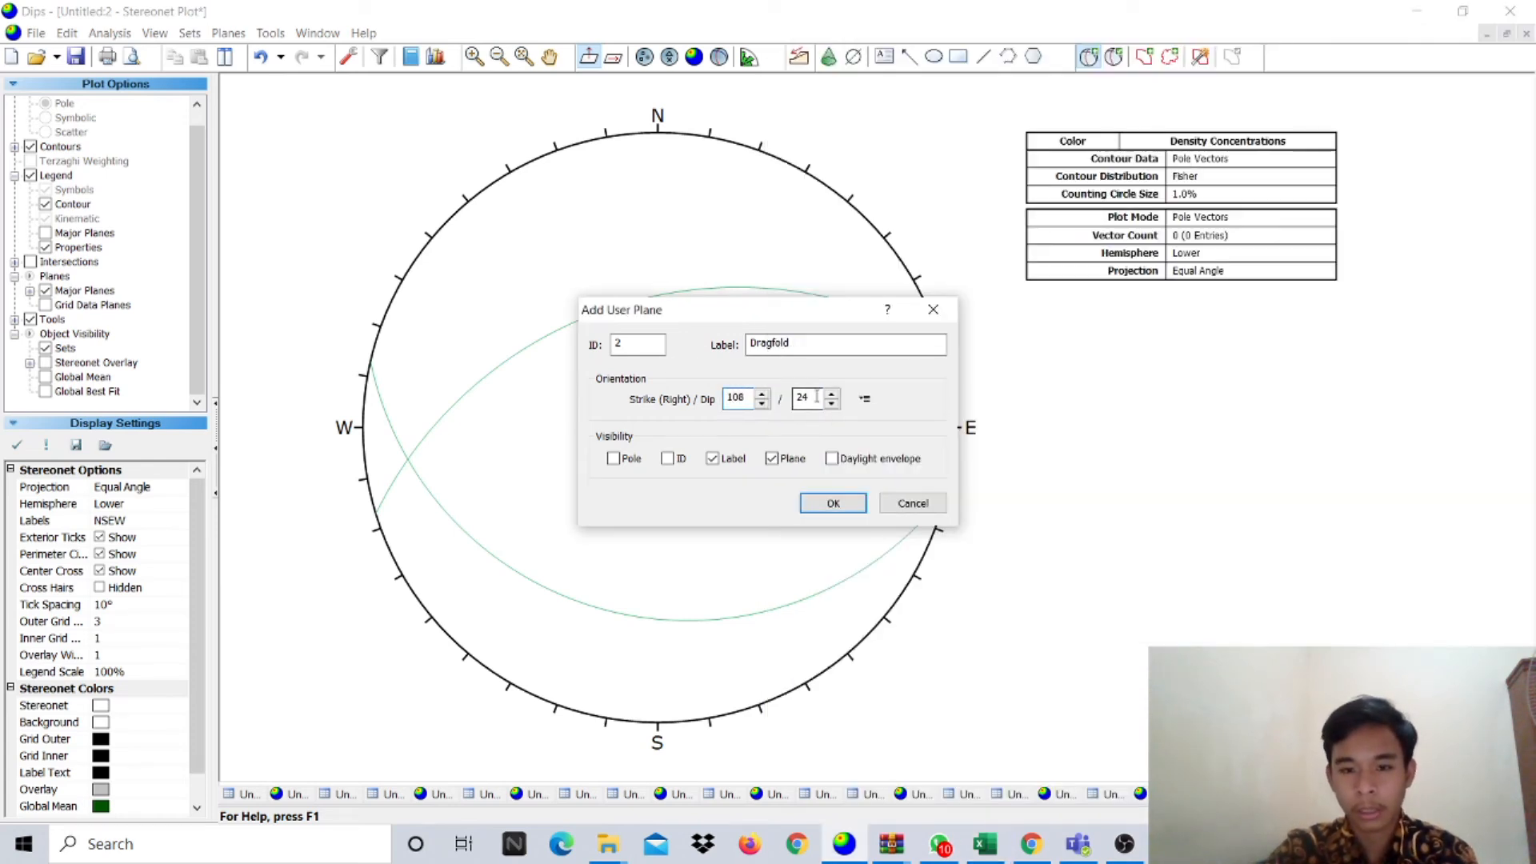
{"action": "type", "text": "56"}
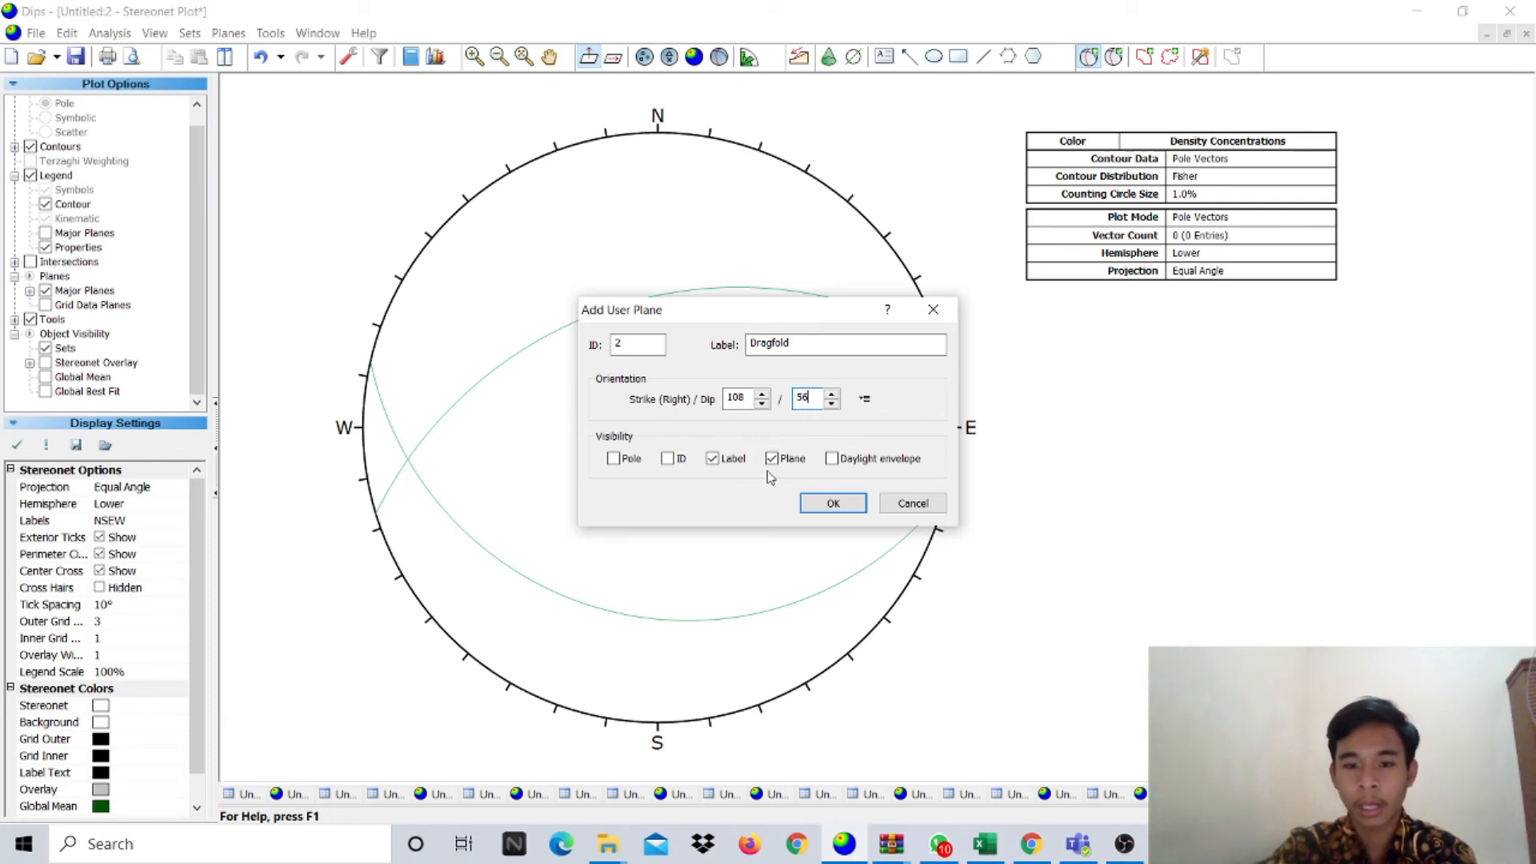
{"action": "left_click", "coordinate": [820, 502]}
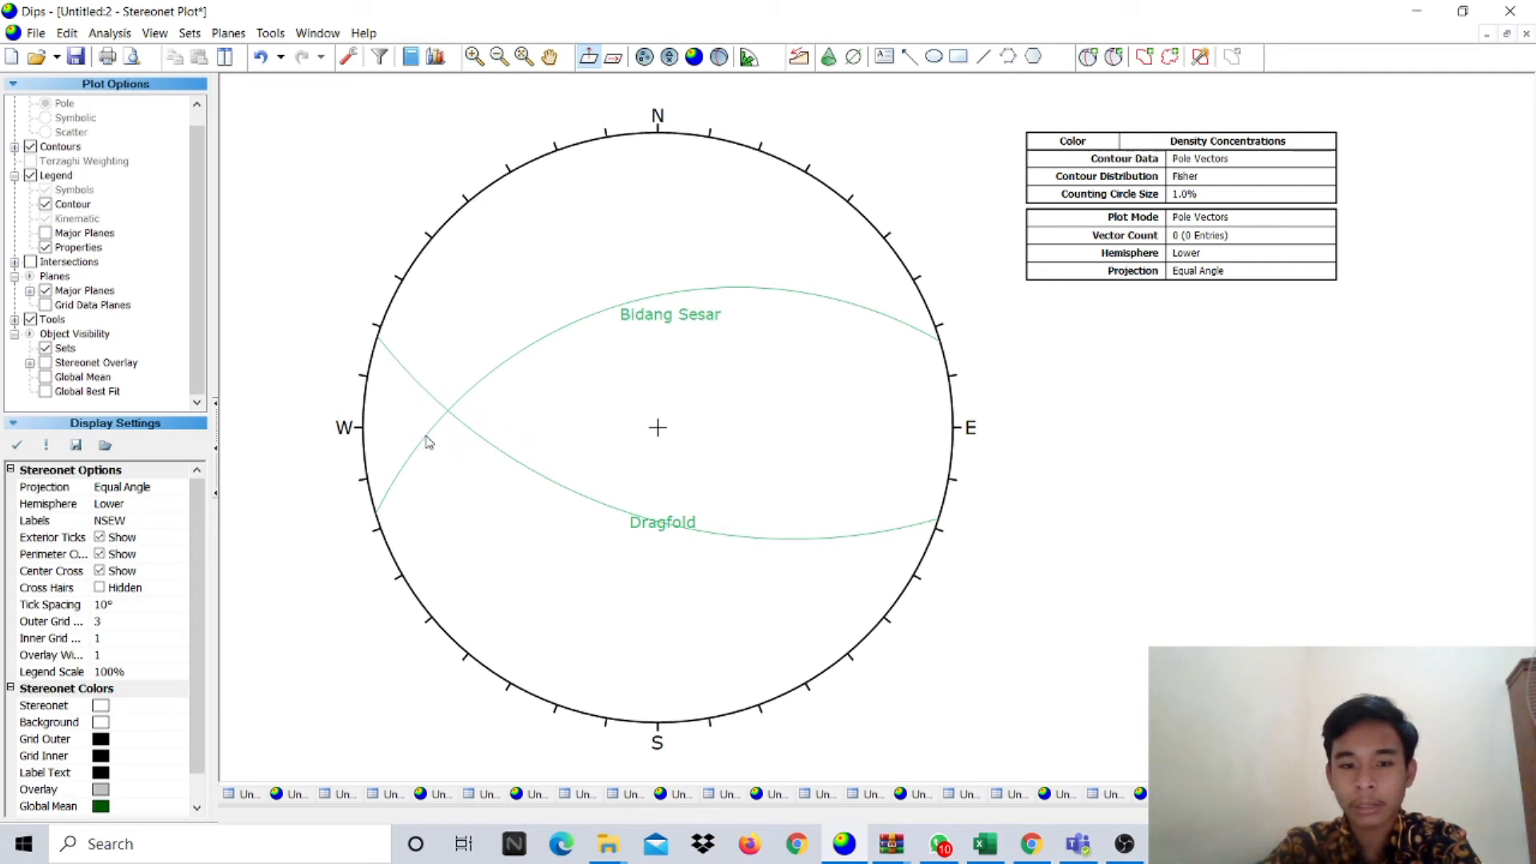
{"action": "mouse_move", "coordinate": [445, 415]}
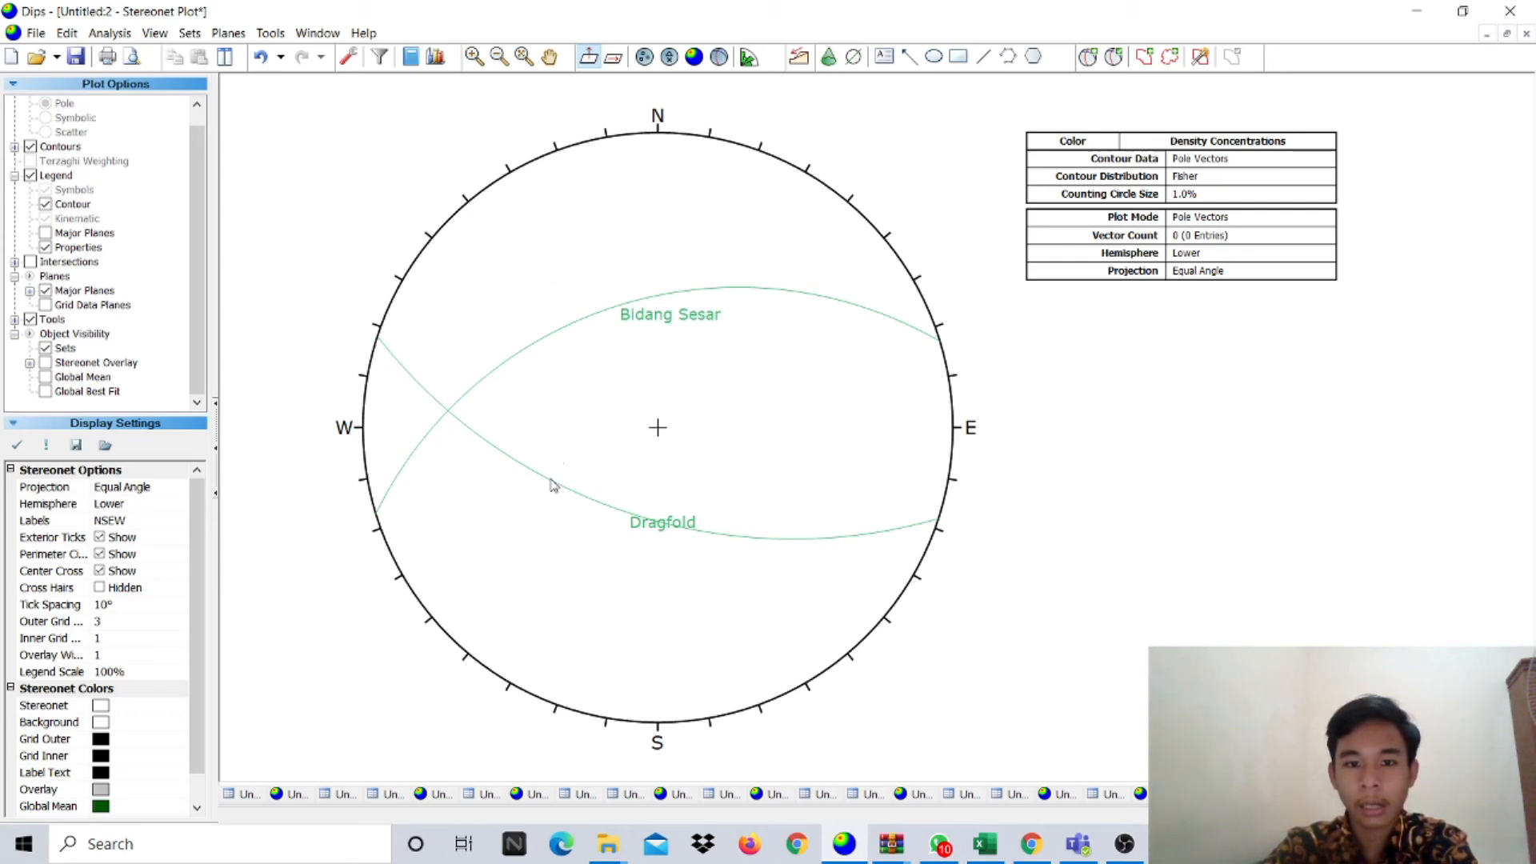
- Add a Sigma 2 pole (strike 4, dip 71) where Bidang Sesar and Dragfold intersect
{"action": "left_click", "coordinate": [1087, 71]}
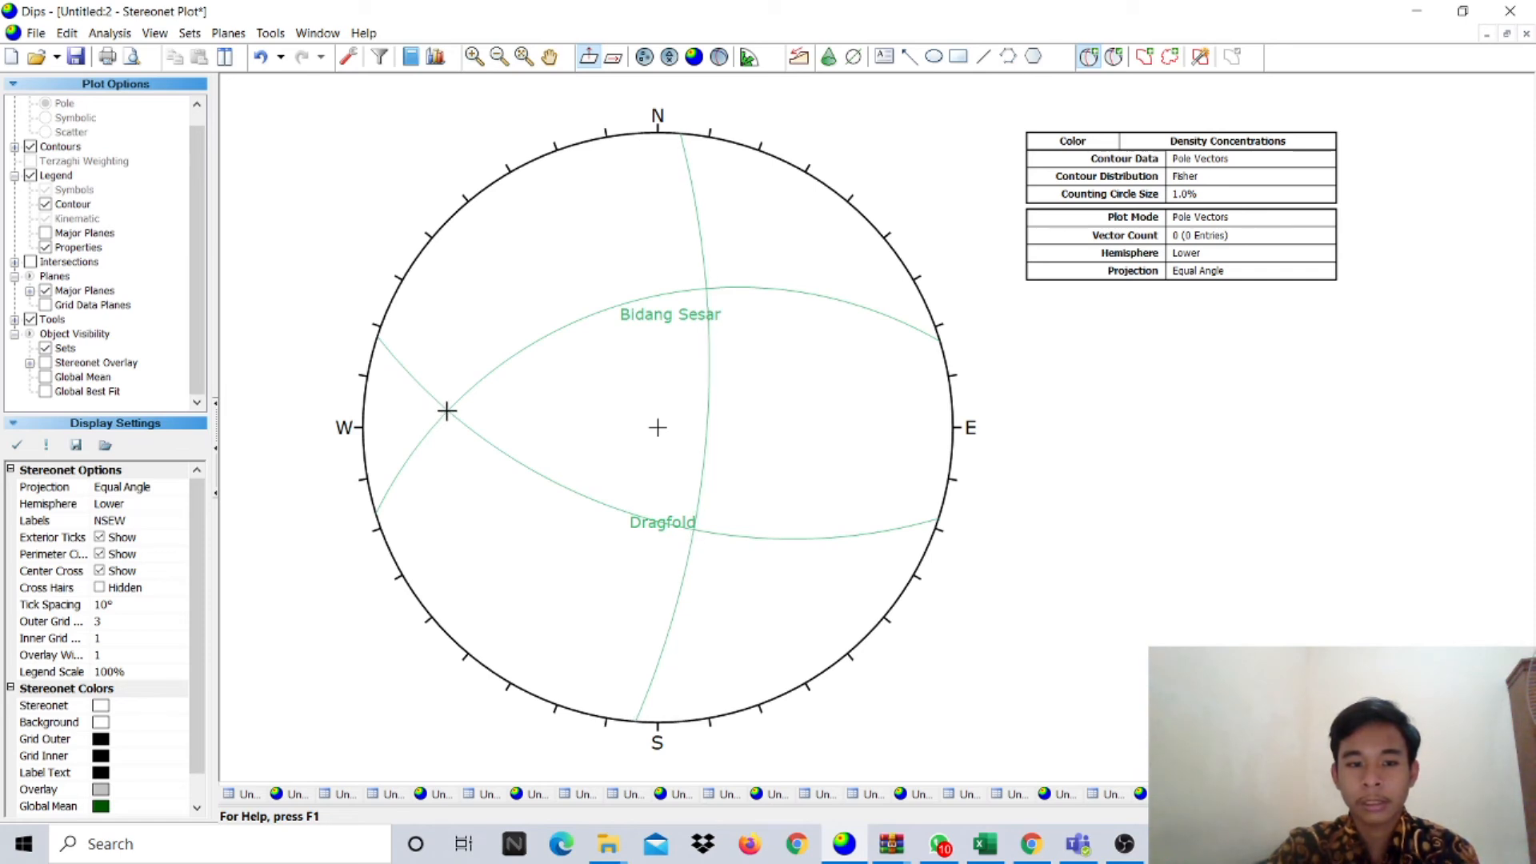
{"action": "left_click", "coordinate": [447, 411]}
{"action": "left_click", "coordinate": [837, 346]}
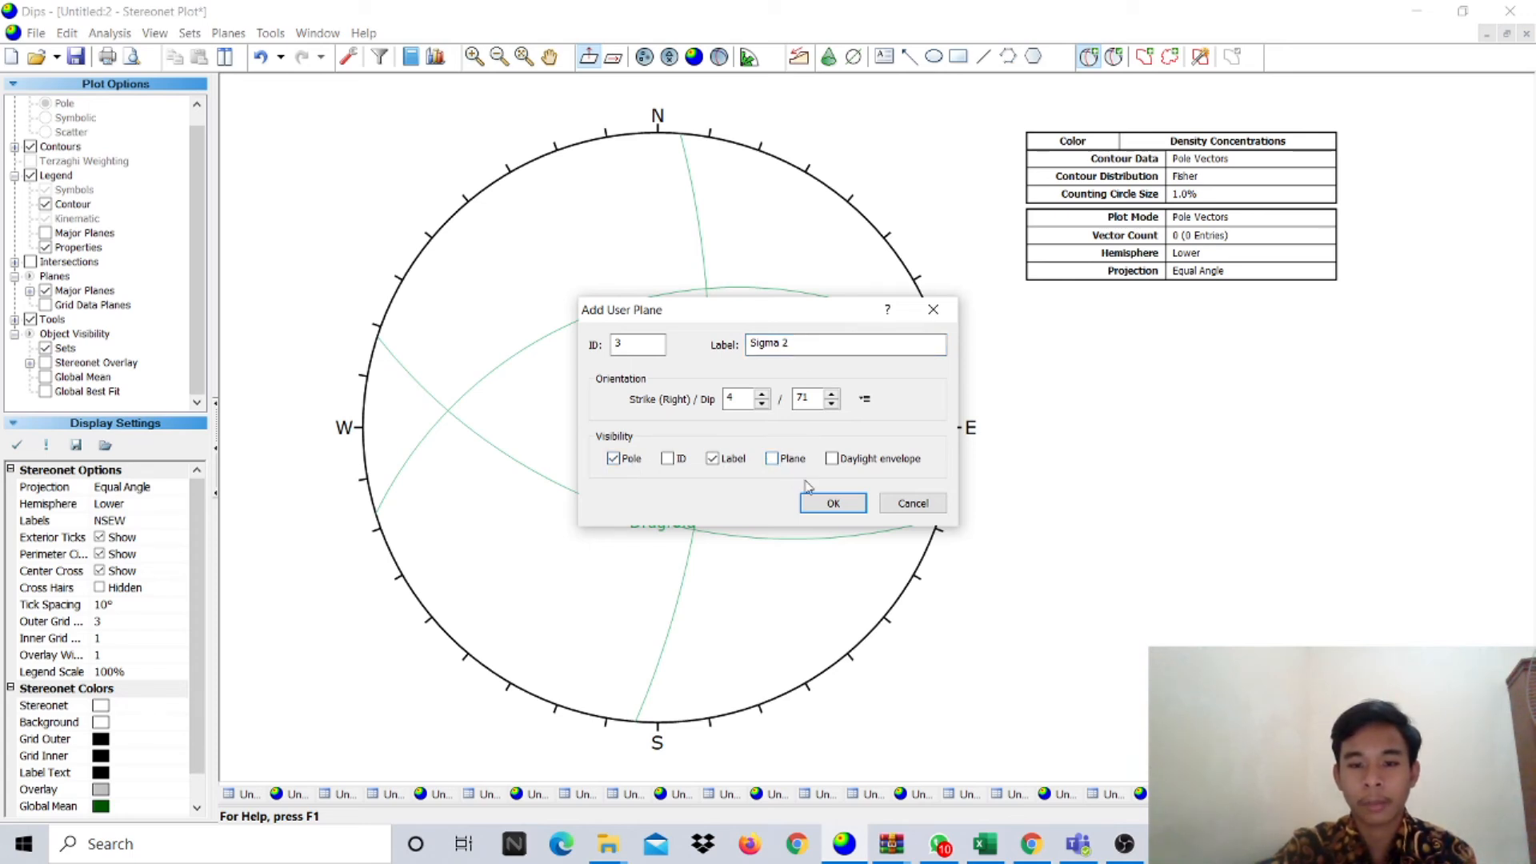
{"action": "left_click", "coordinate": [820, 504]}
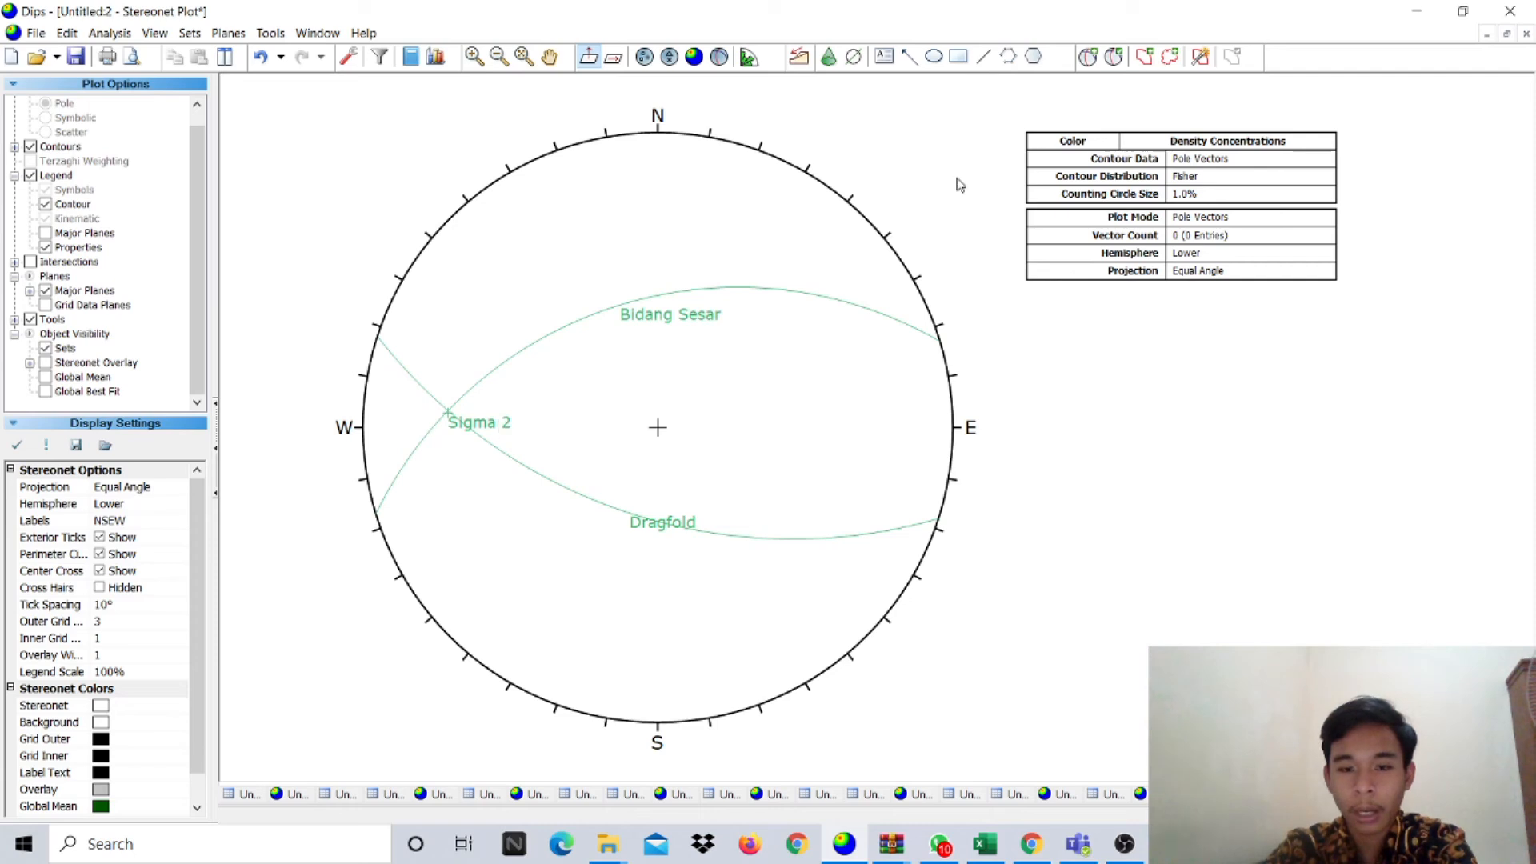
{"action": "left_click", "coordinate": [1090, 56]}
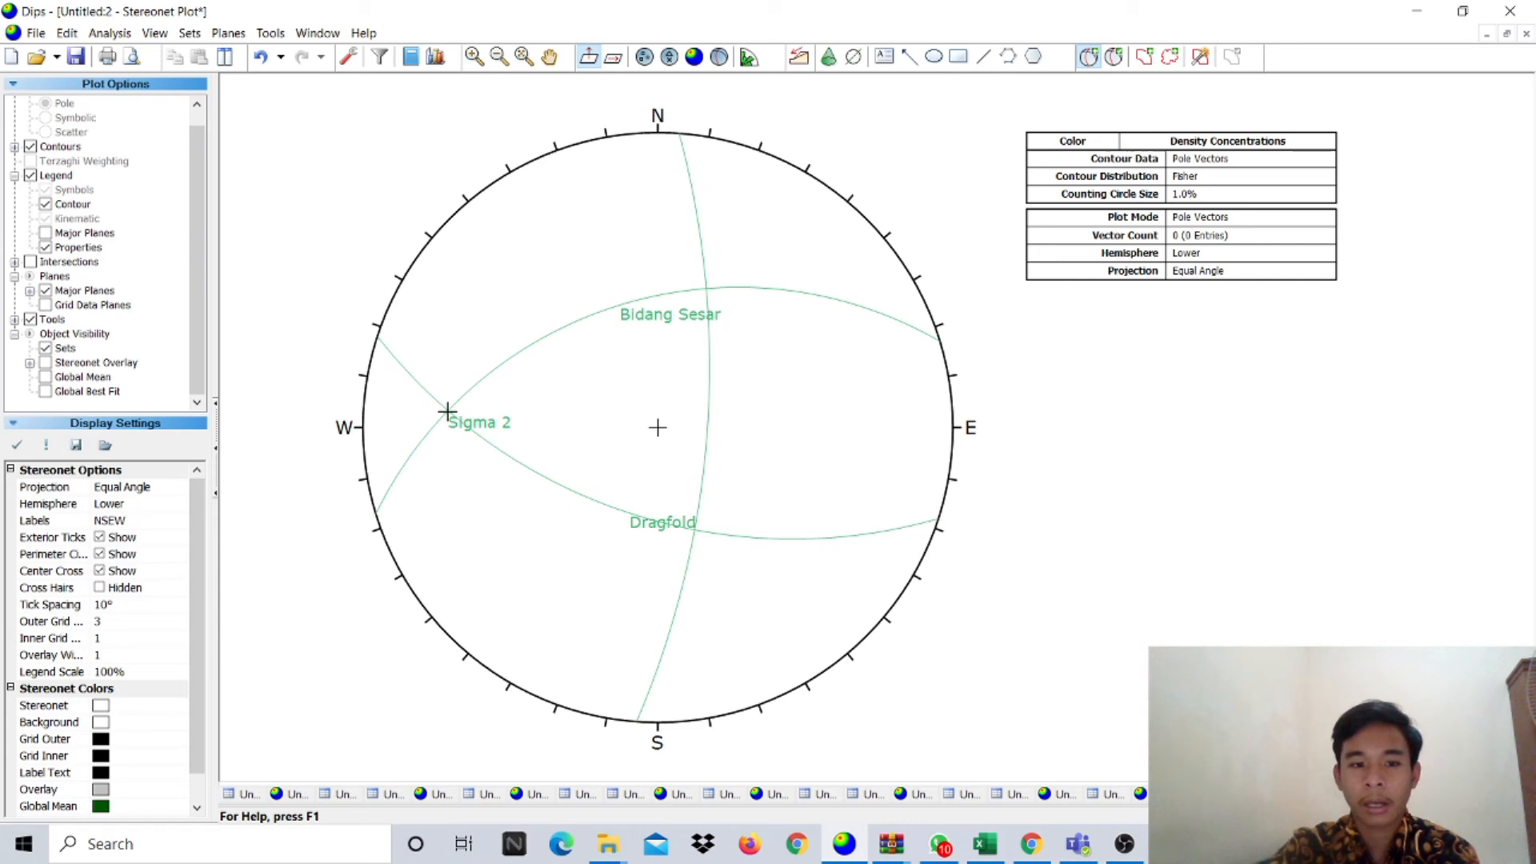
{"action": "left_click", "coordinate": [446, 411]}
- Draw the Bidang Bantu great circle through the Sigma 2 point with its pole hidden
{"action": "left_click", "coordinate": [833, 346]}
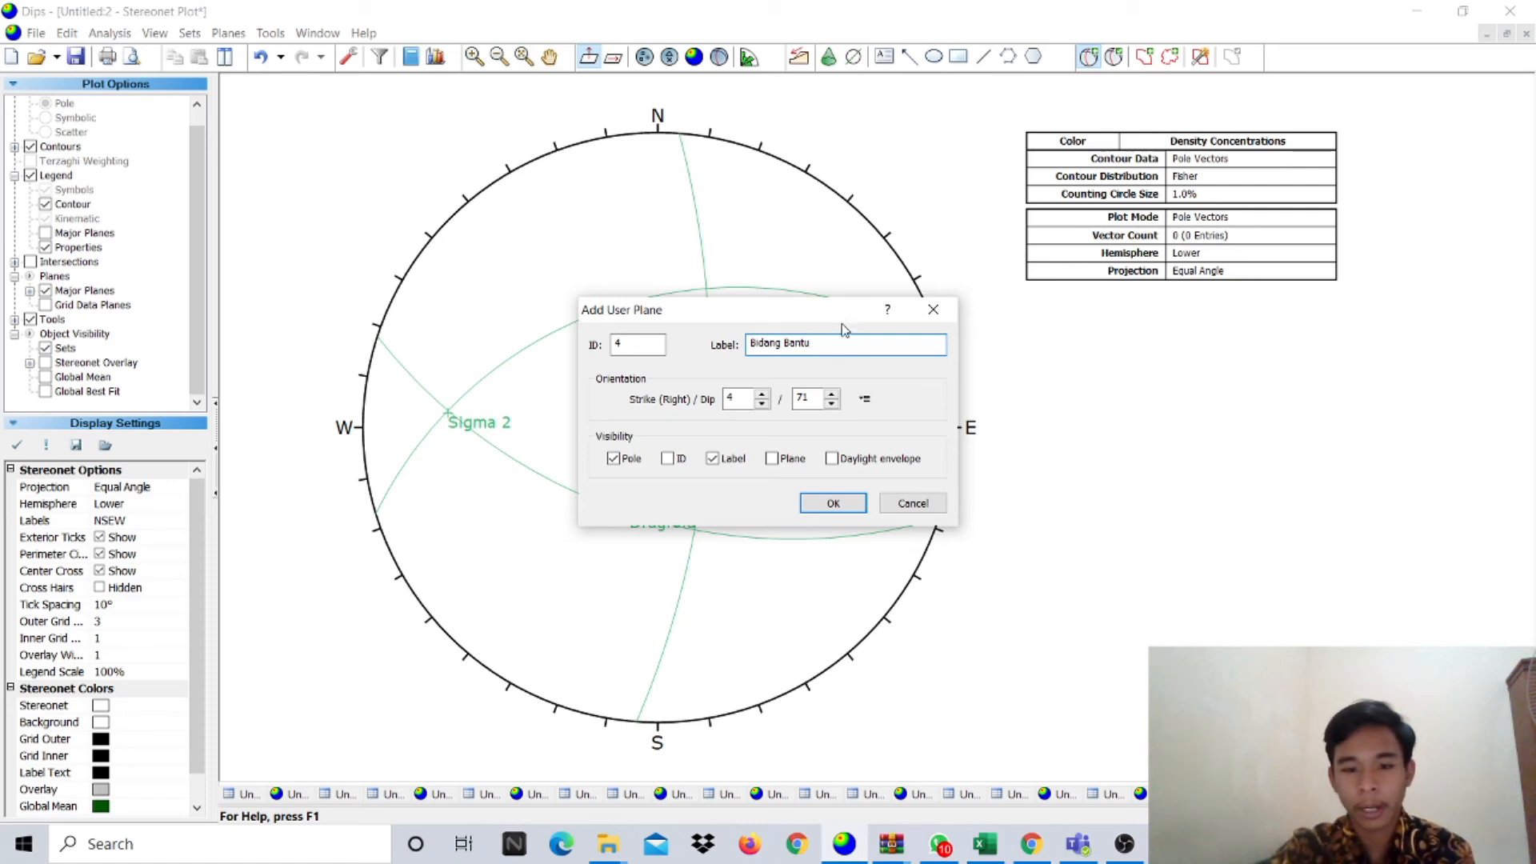
{"action": "left_click", "coordinate": [613, 459]}
{"action": "left_click", "coordinate": [772, 458]}
{"action": "left_click", "coordinate": [816, 505]}
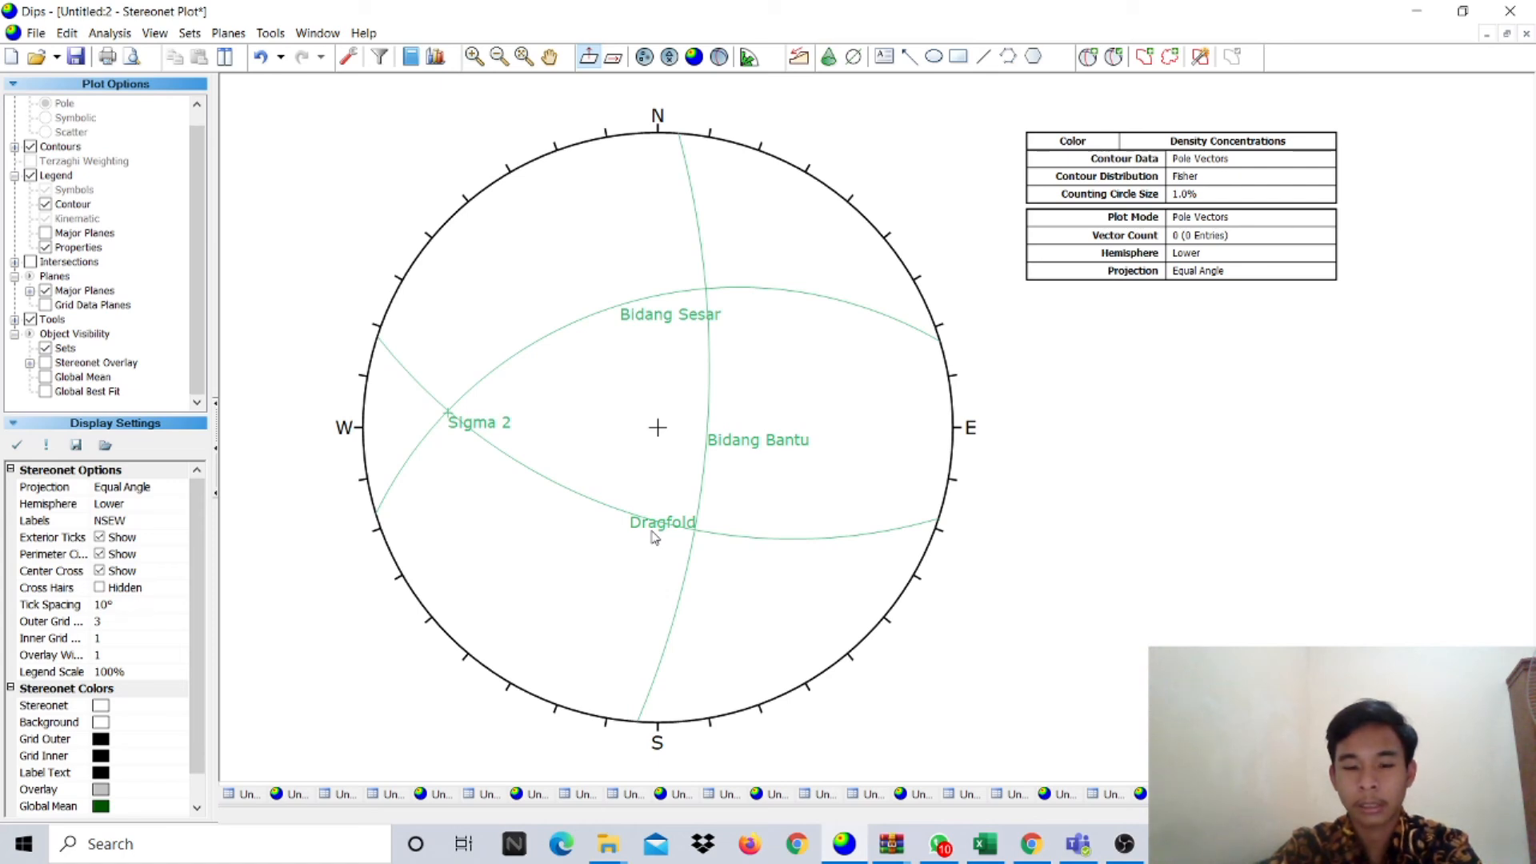
- Add the 250/40 user plane as a pole only, labelled Sigma 3', with no great circle
{"action": "left_click", "coordinate": [1088, 57]}
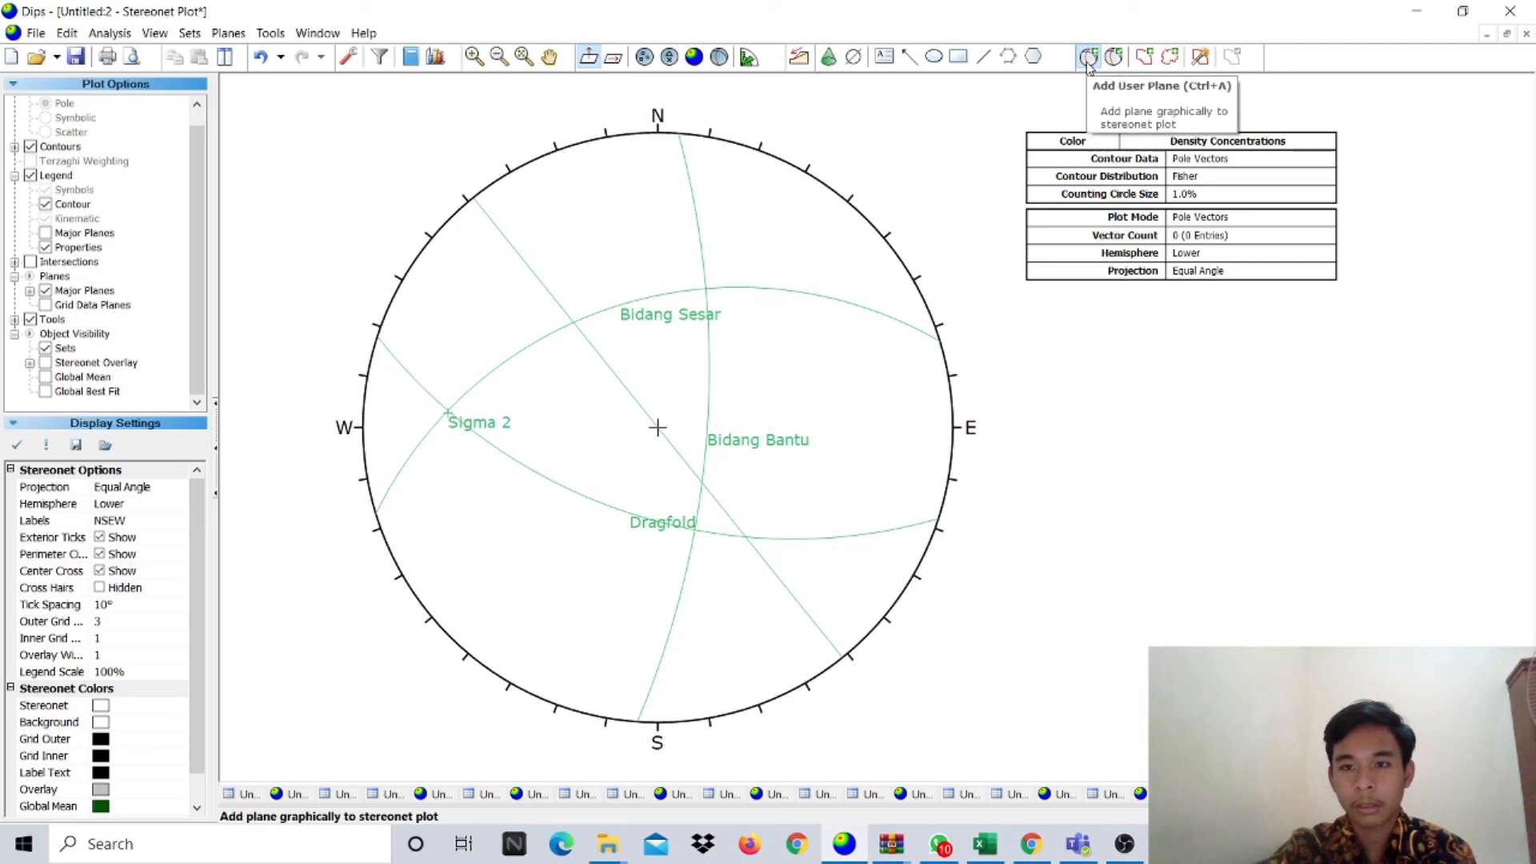
{"action": "left_click", "coordinate": [693, 529]}
{"action": "left_click", "coordinate": [794, 344]}
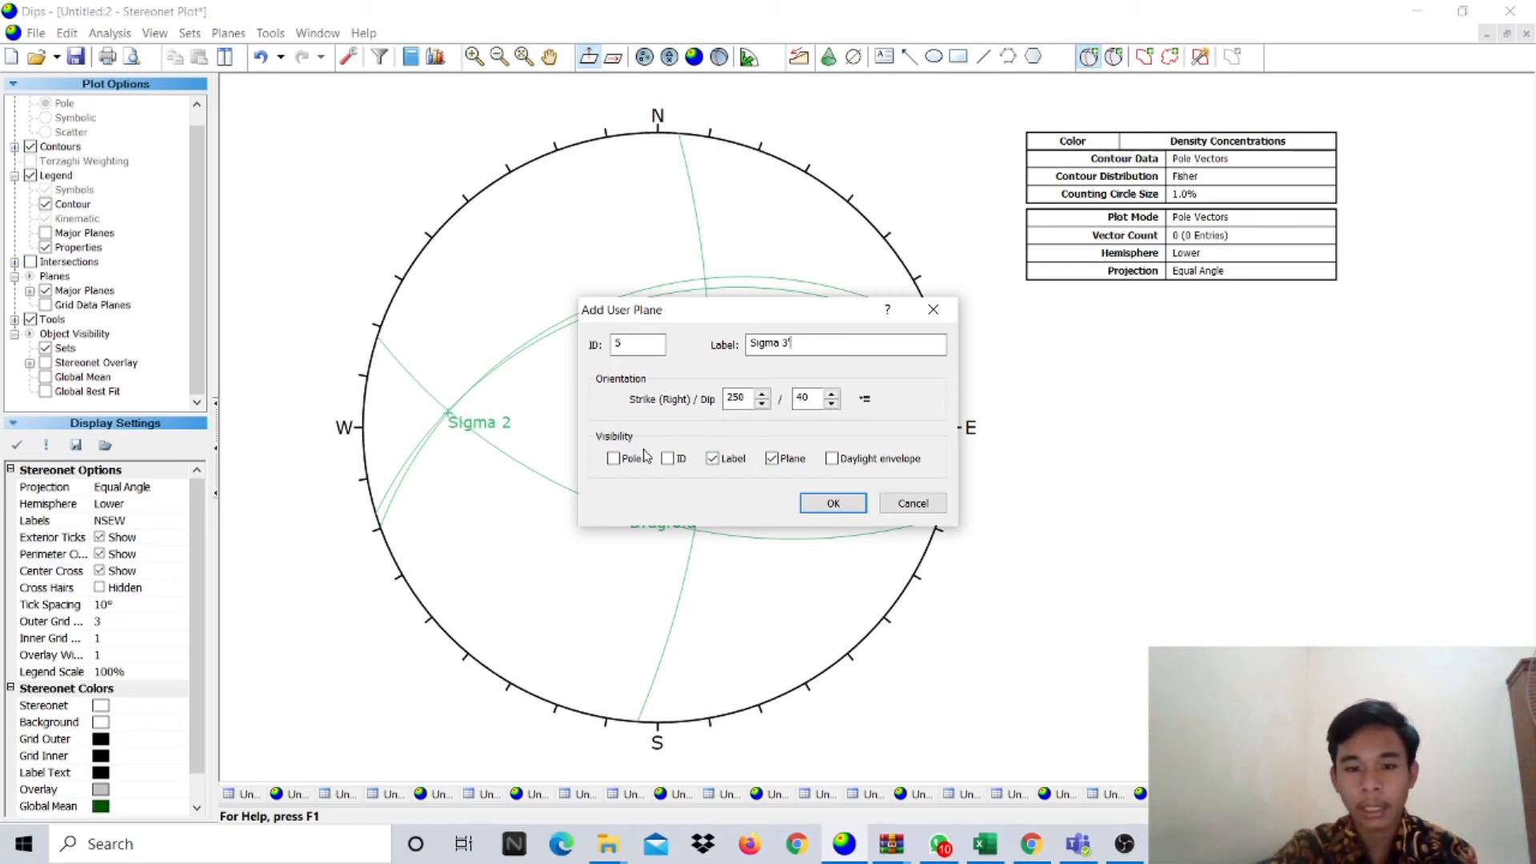
{"action": "left_click", "coordinate": [792, 461]}
{"action": "left_click", "coordinate": [613, 459]}
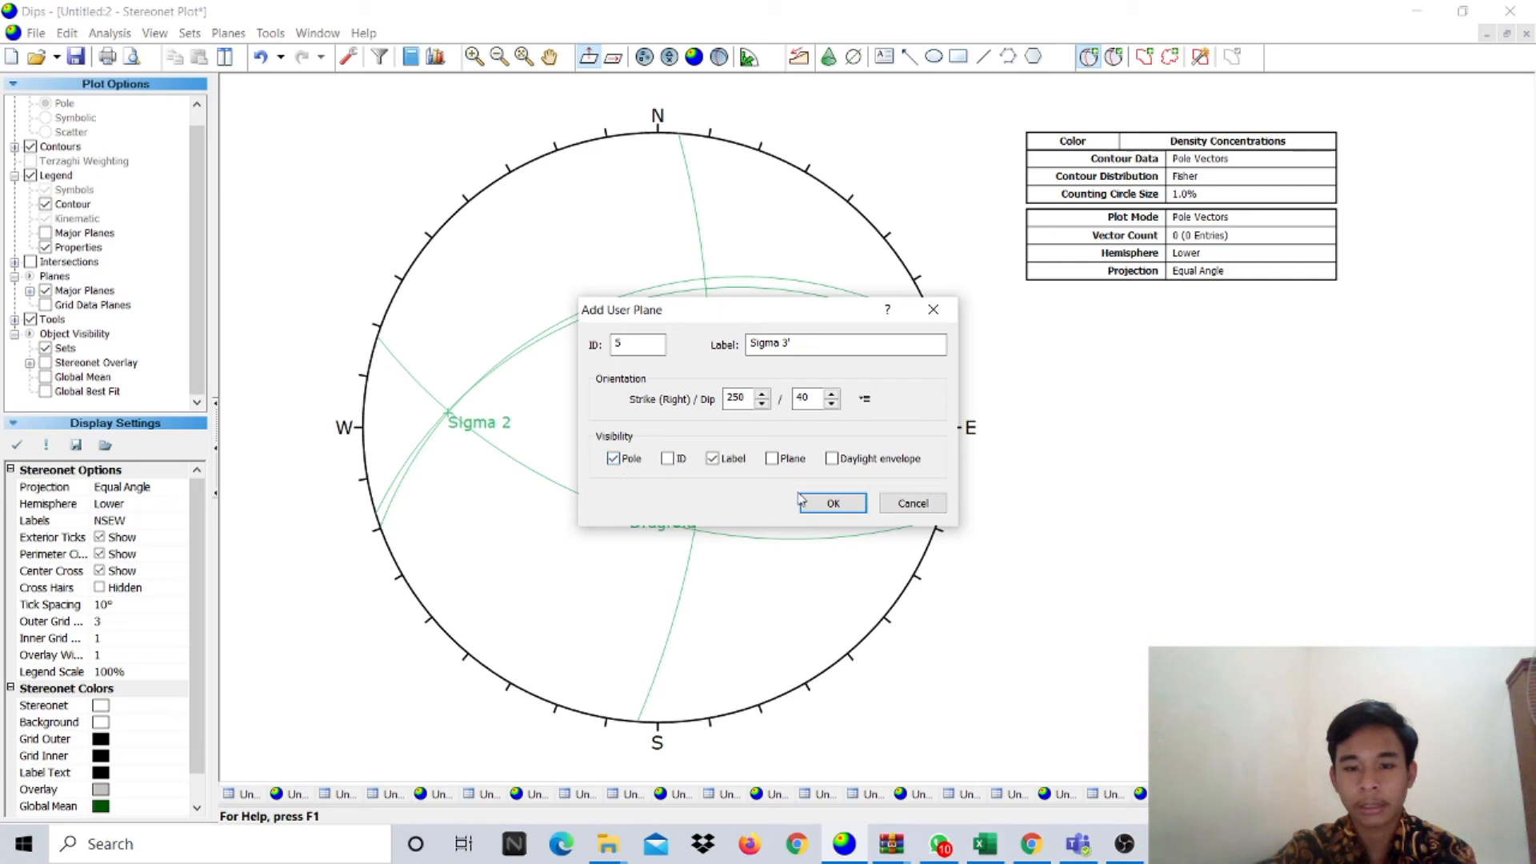
{"action": "left_click", "coordinate": [833, 502]}
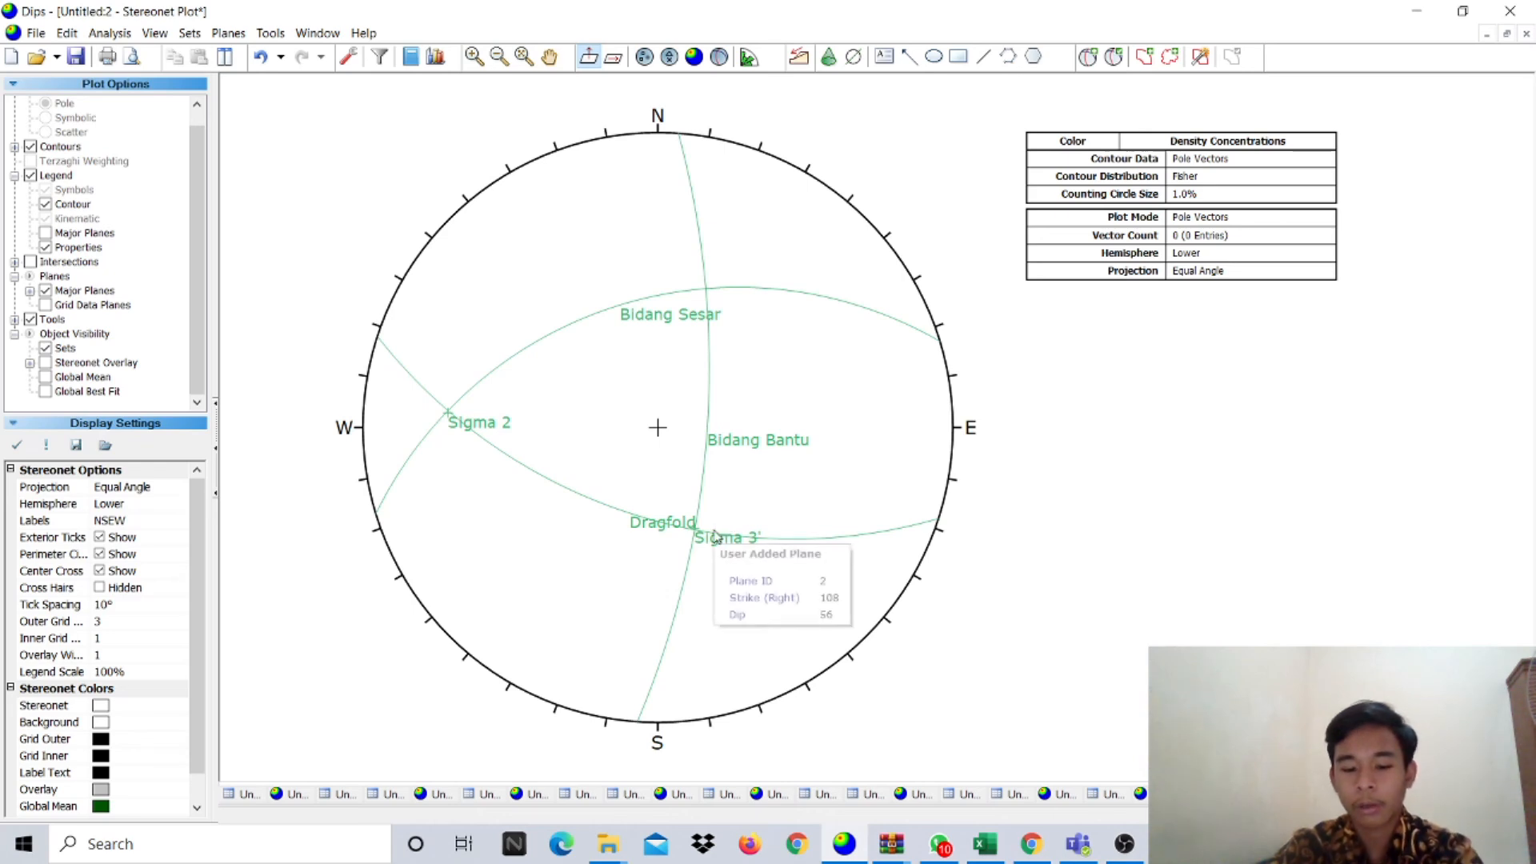
{"action": "mouse_move", "coordinate": [688, 531]}
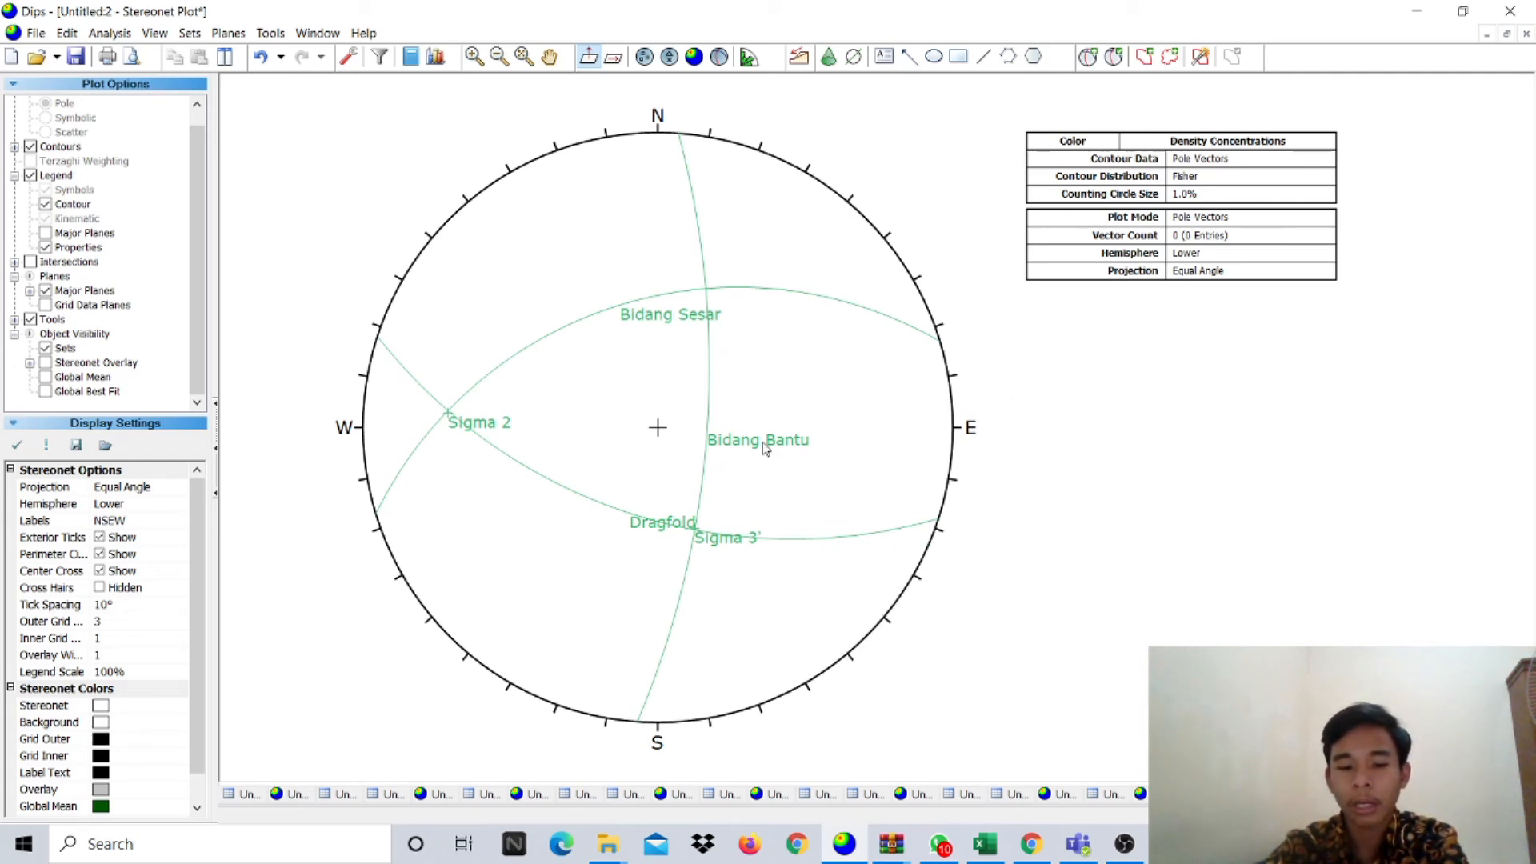
- Add a pitch grid fixed on the steep north–south Bidang Bantu plane
{"action": "left_click", "coordinate": [264, 36]}
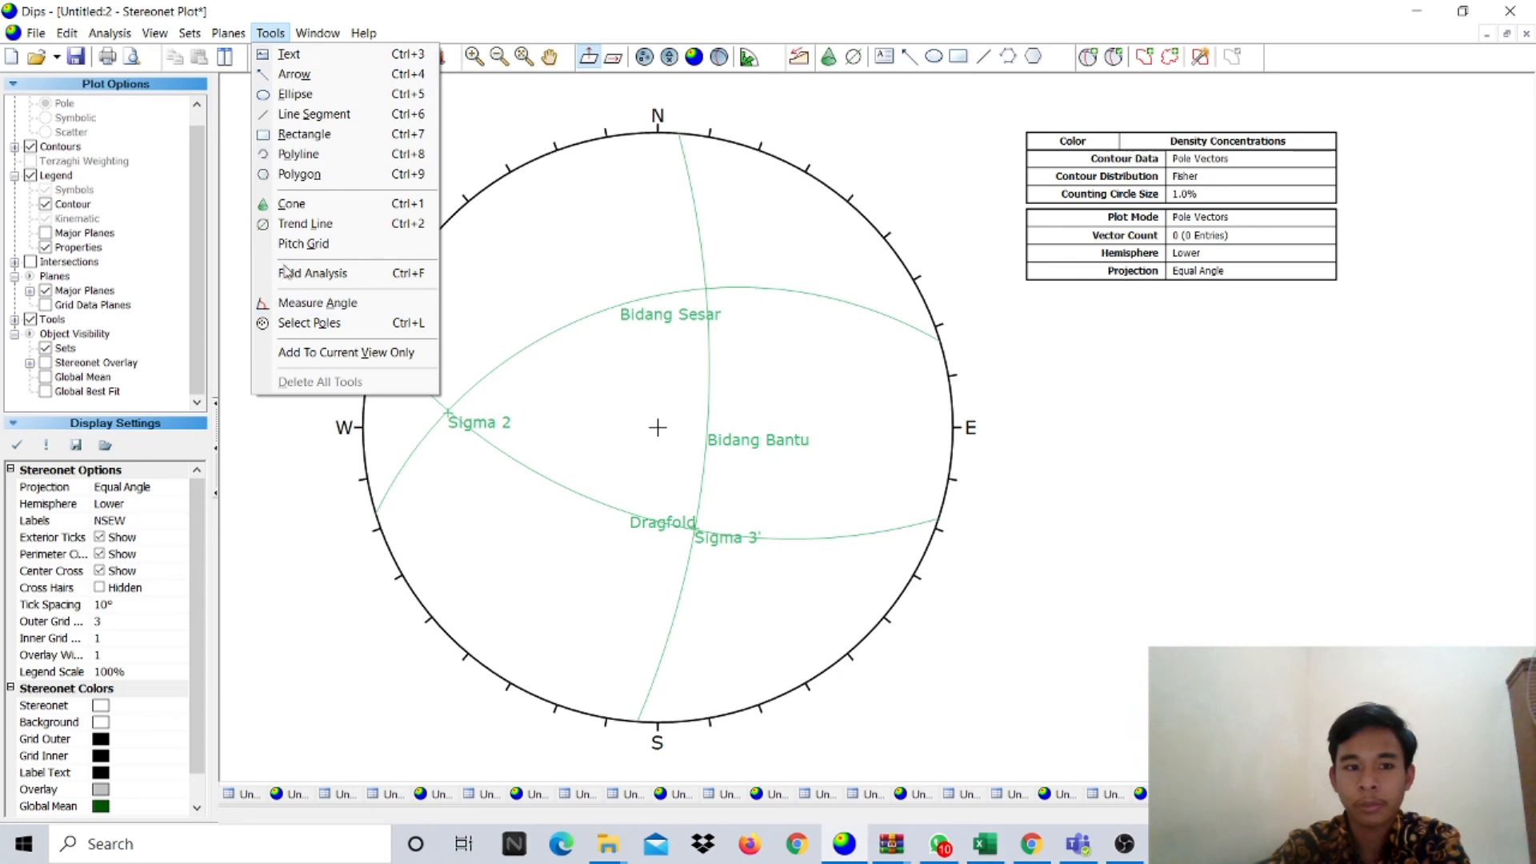
{"action": "left_click", "coordinate": [304, 243]}
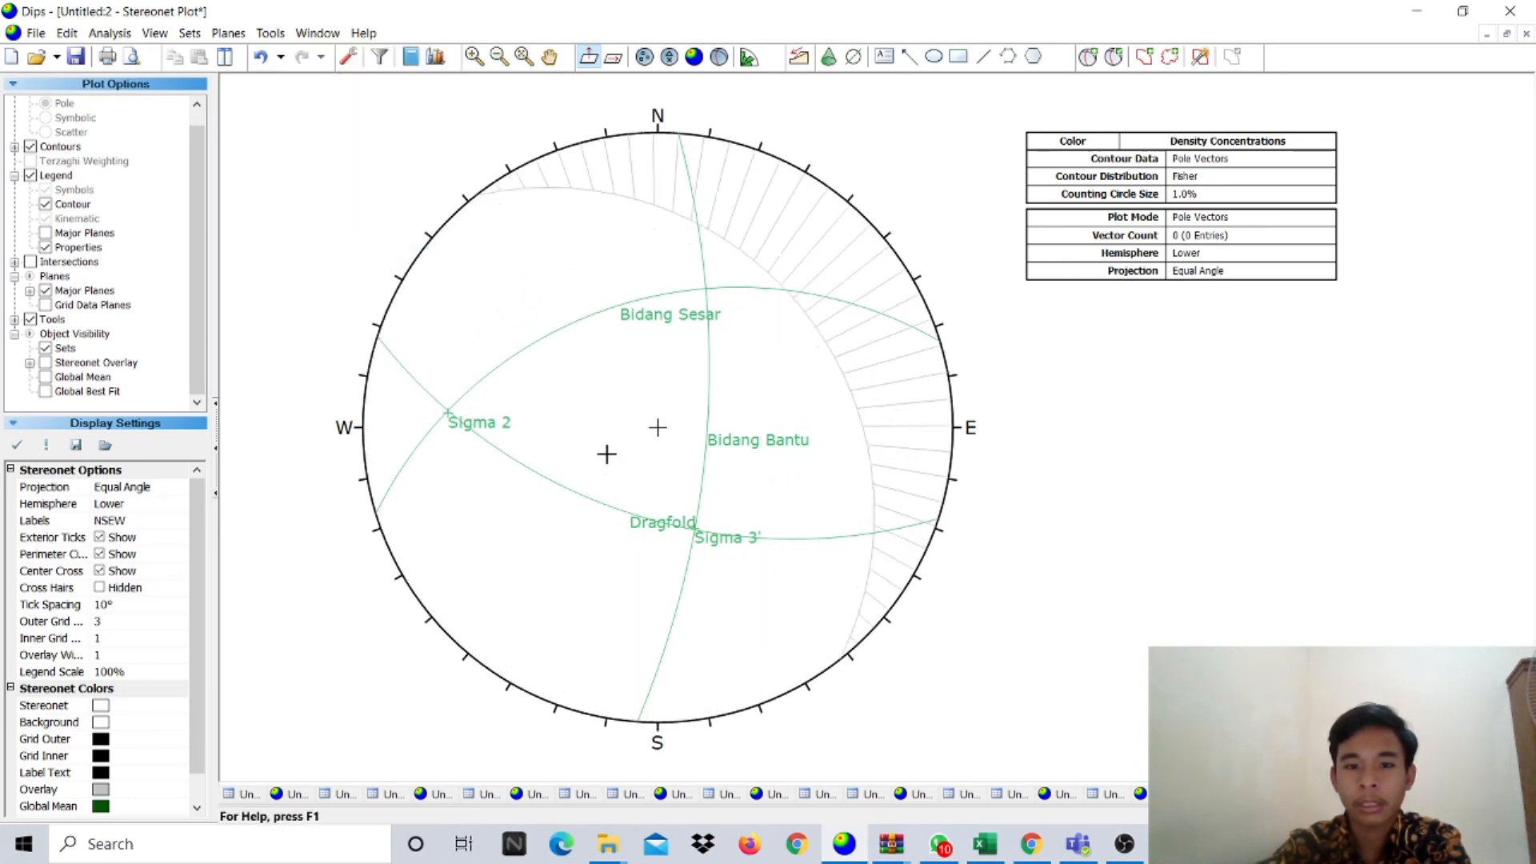
{"action": "left_click", "coordinate": [448, 411]}
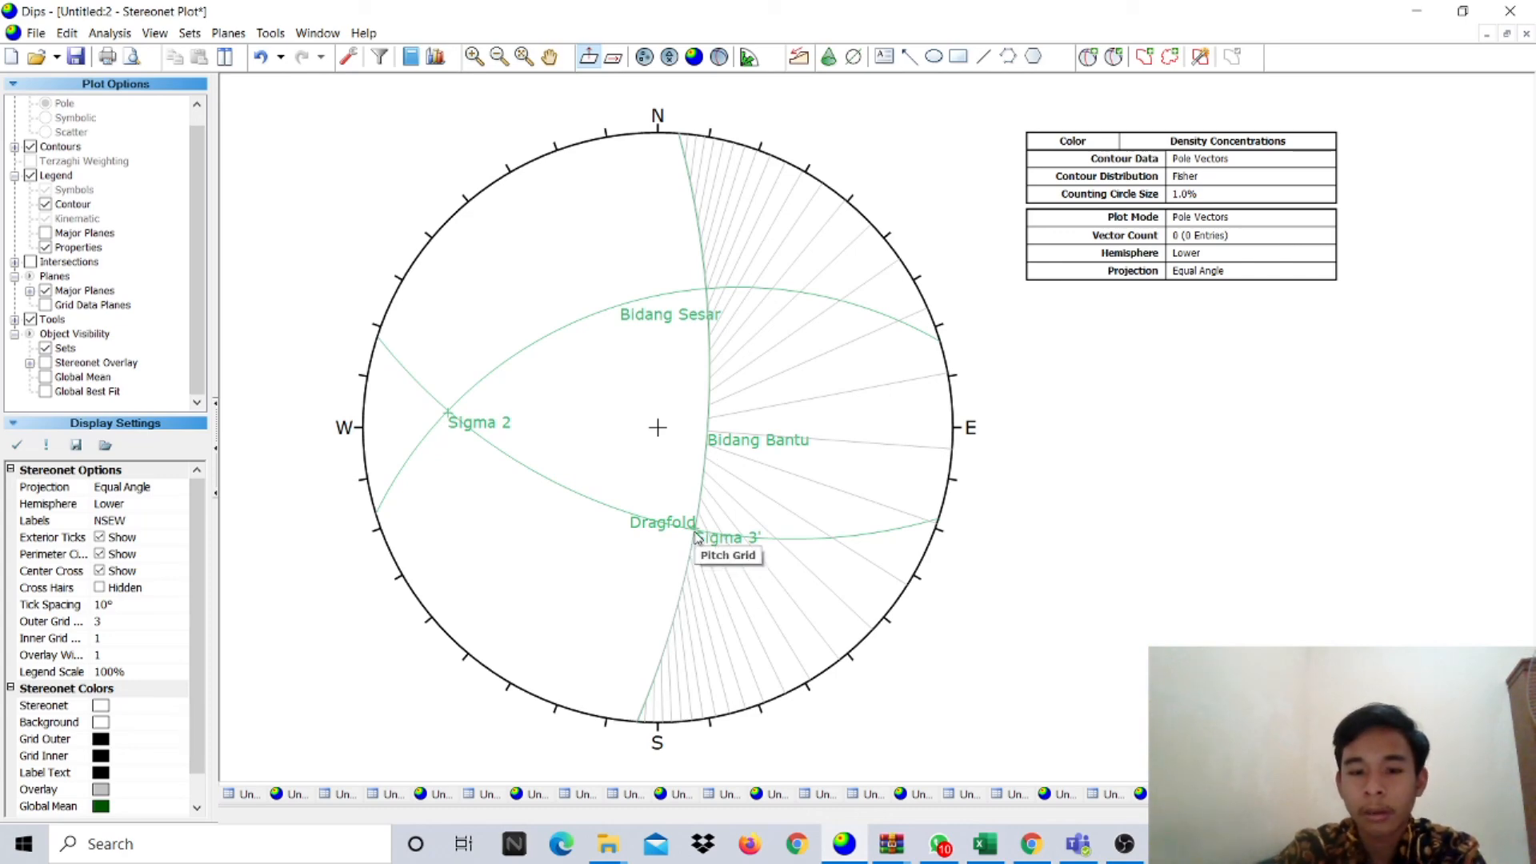
- Start placing another user plane and zoom the stereonet while its great circle previews
{"action": "scroll", "coordinate": [697, 542], "scroll_direction": "up", "scroll_amount": 3}
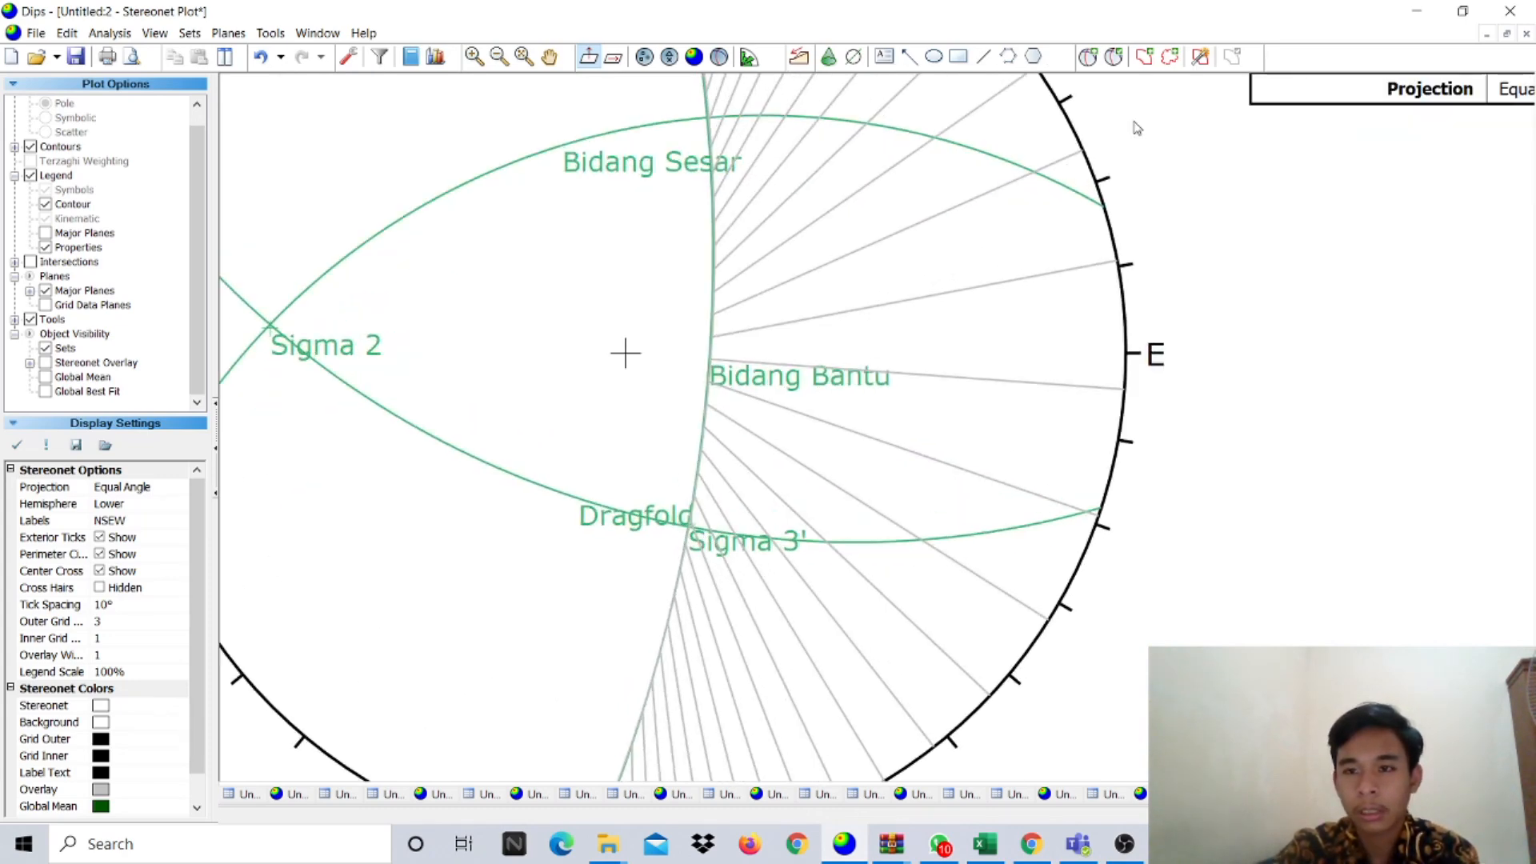
{"action": "left_click", "coordinate": [1087, 56]}
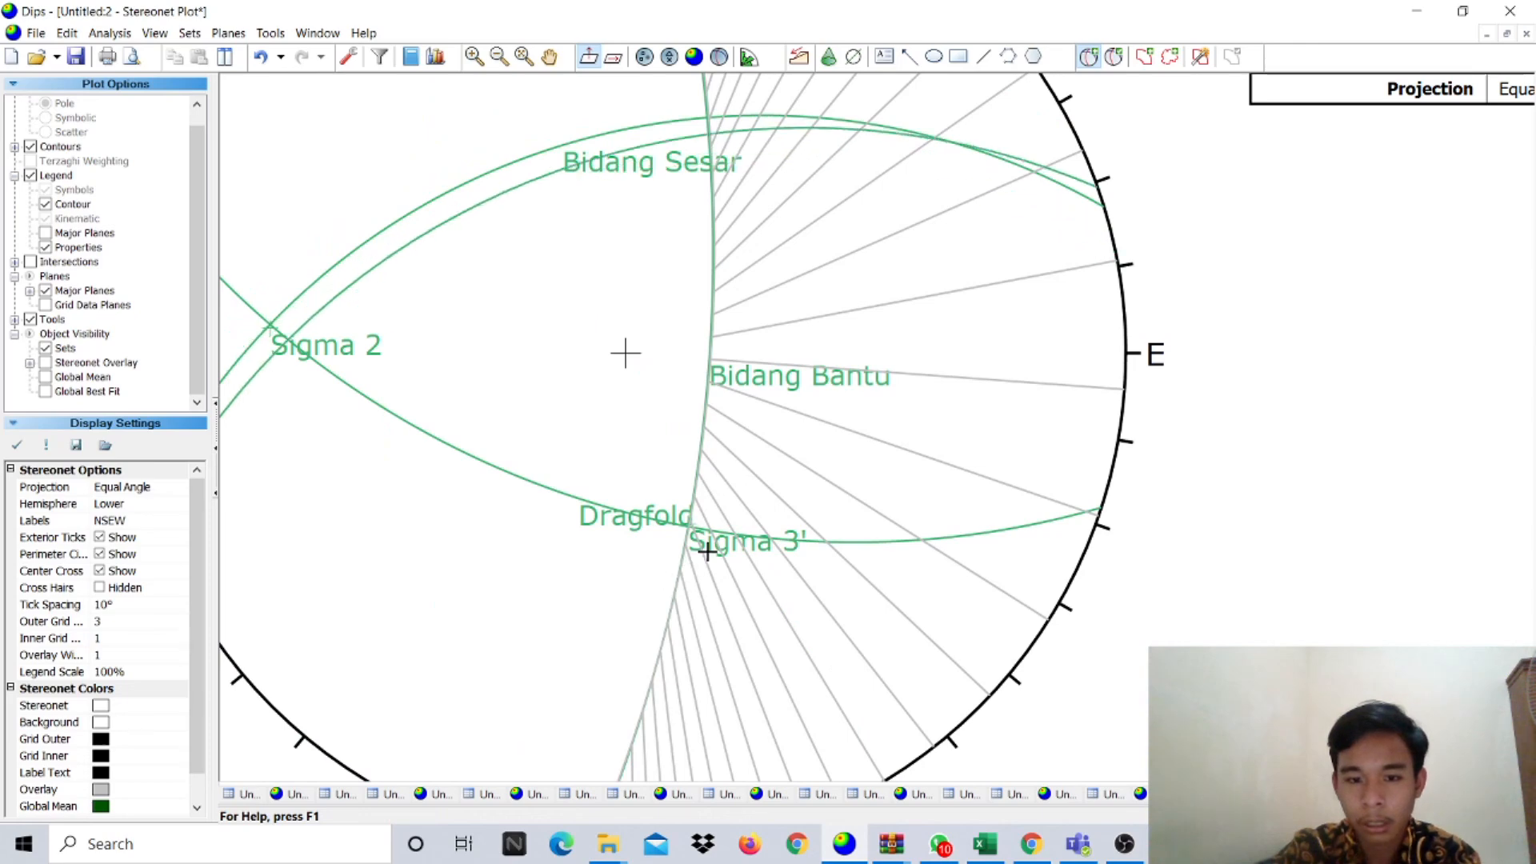
{"action": "scroll", "coordinate": [708, 547], "scroll_direction": "up", "scroll_amount": 2}
{"action": "scroll", "coordinate": [689, 520], "scroll_direction": "down", "scroll_amount": 2}
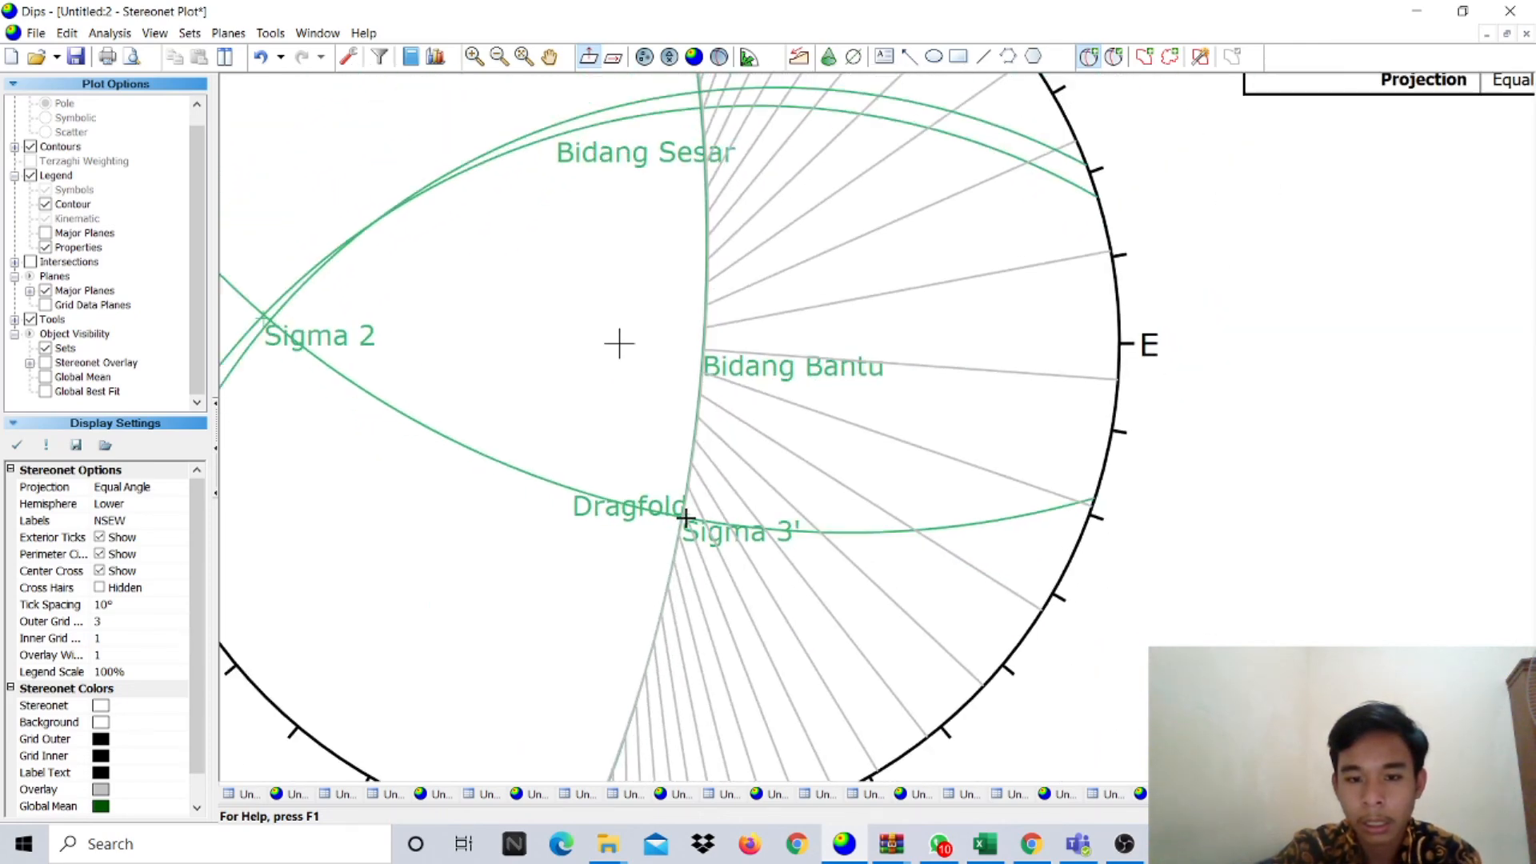
{"action": "scroll", "coordinate": [685, 518], "scroll_direction": "down", "scroll_amount": 1}
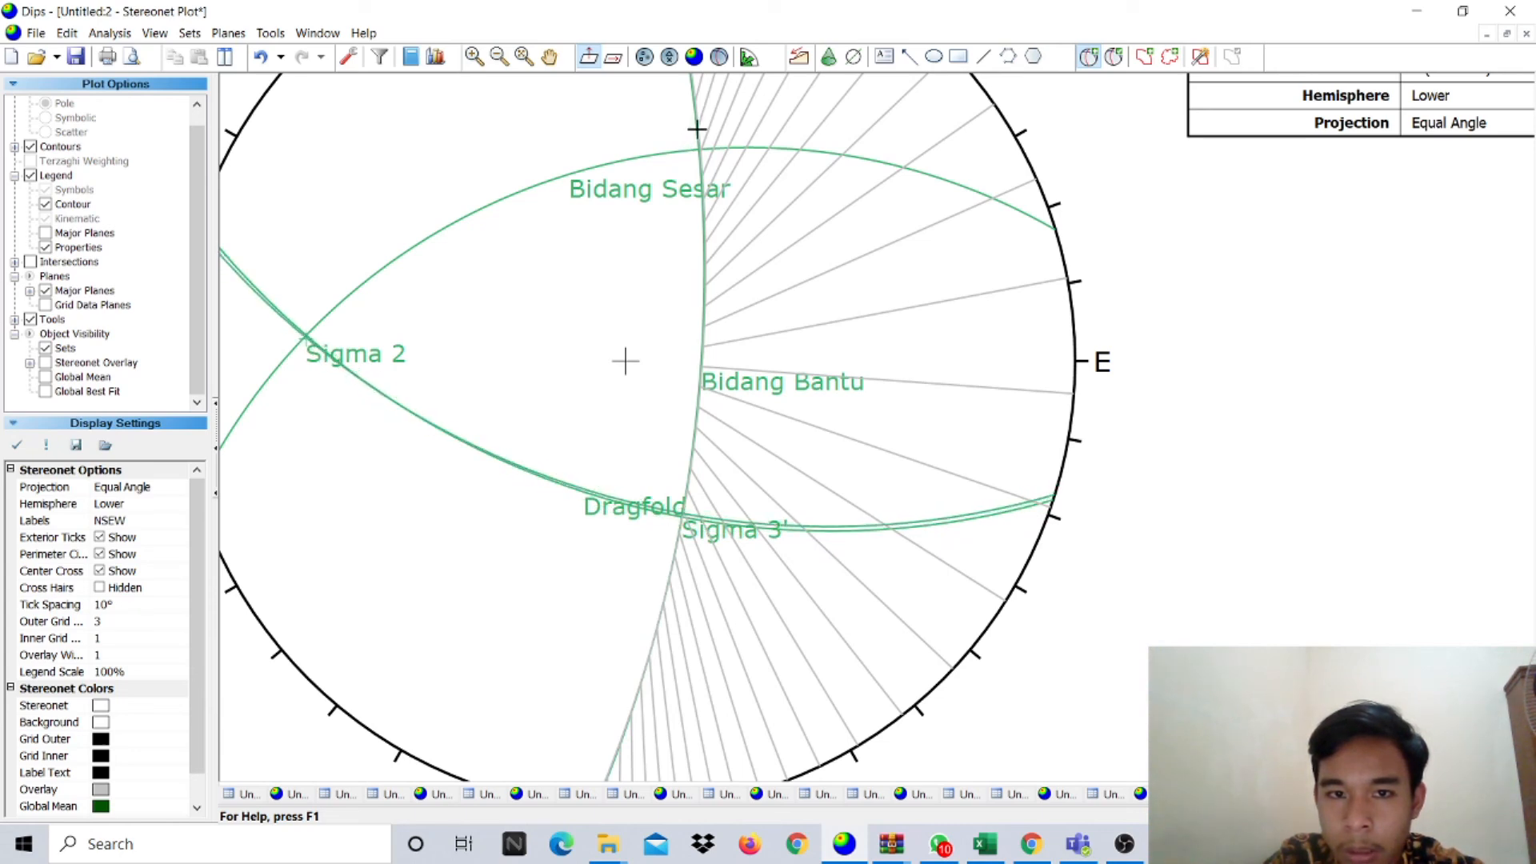
- Place the 107/57 plane as a pole labelled Sigma 1', without its great circle
{"action": "left_click", "coordinate": [625, 361]}
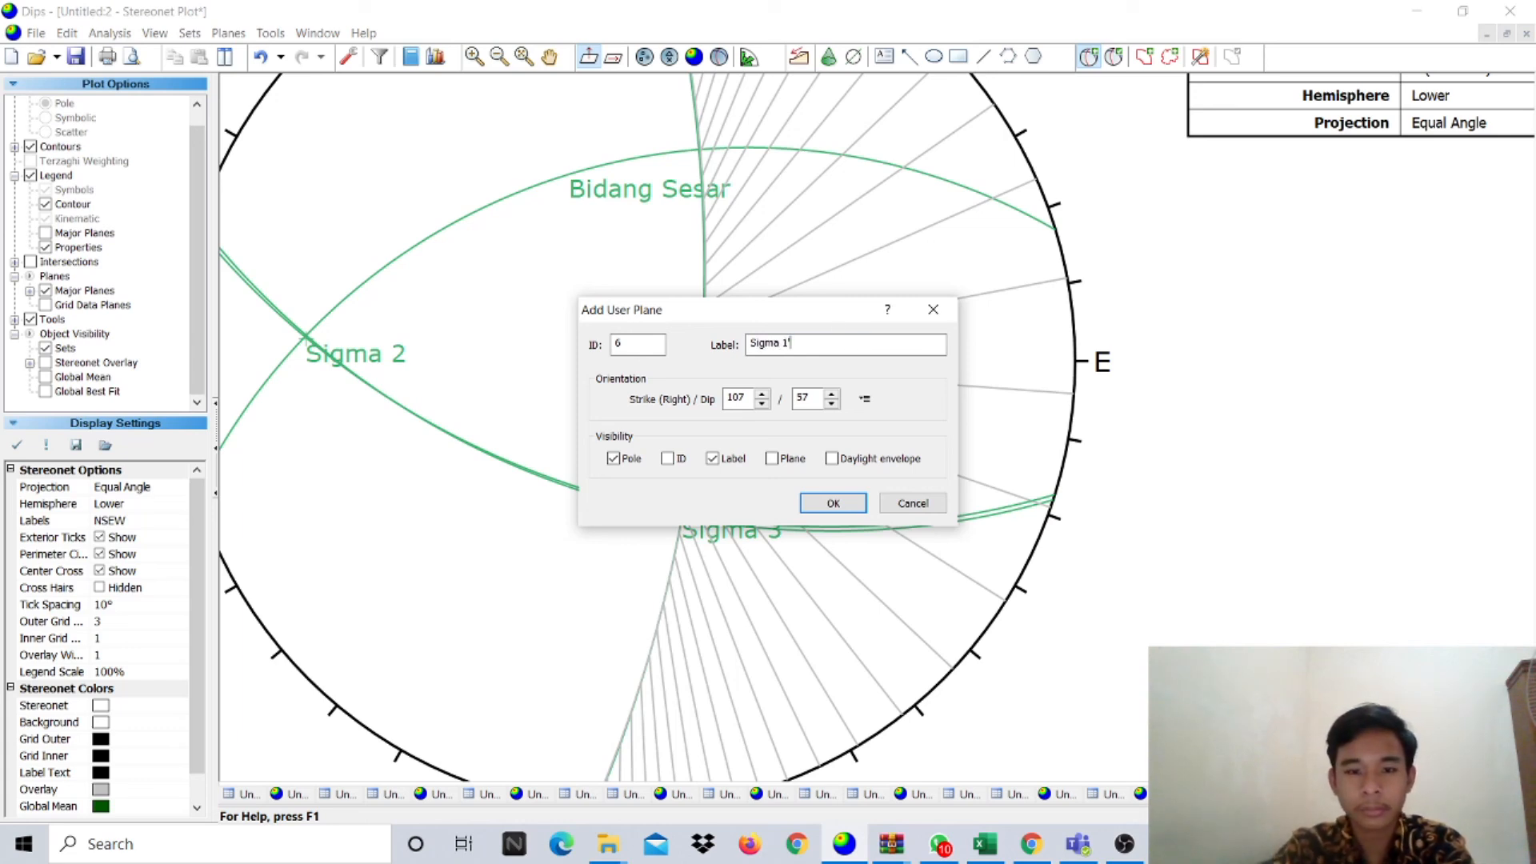
{"action": "left_click", "coordinate": [834, 504]}
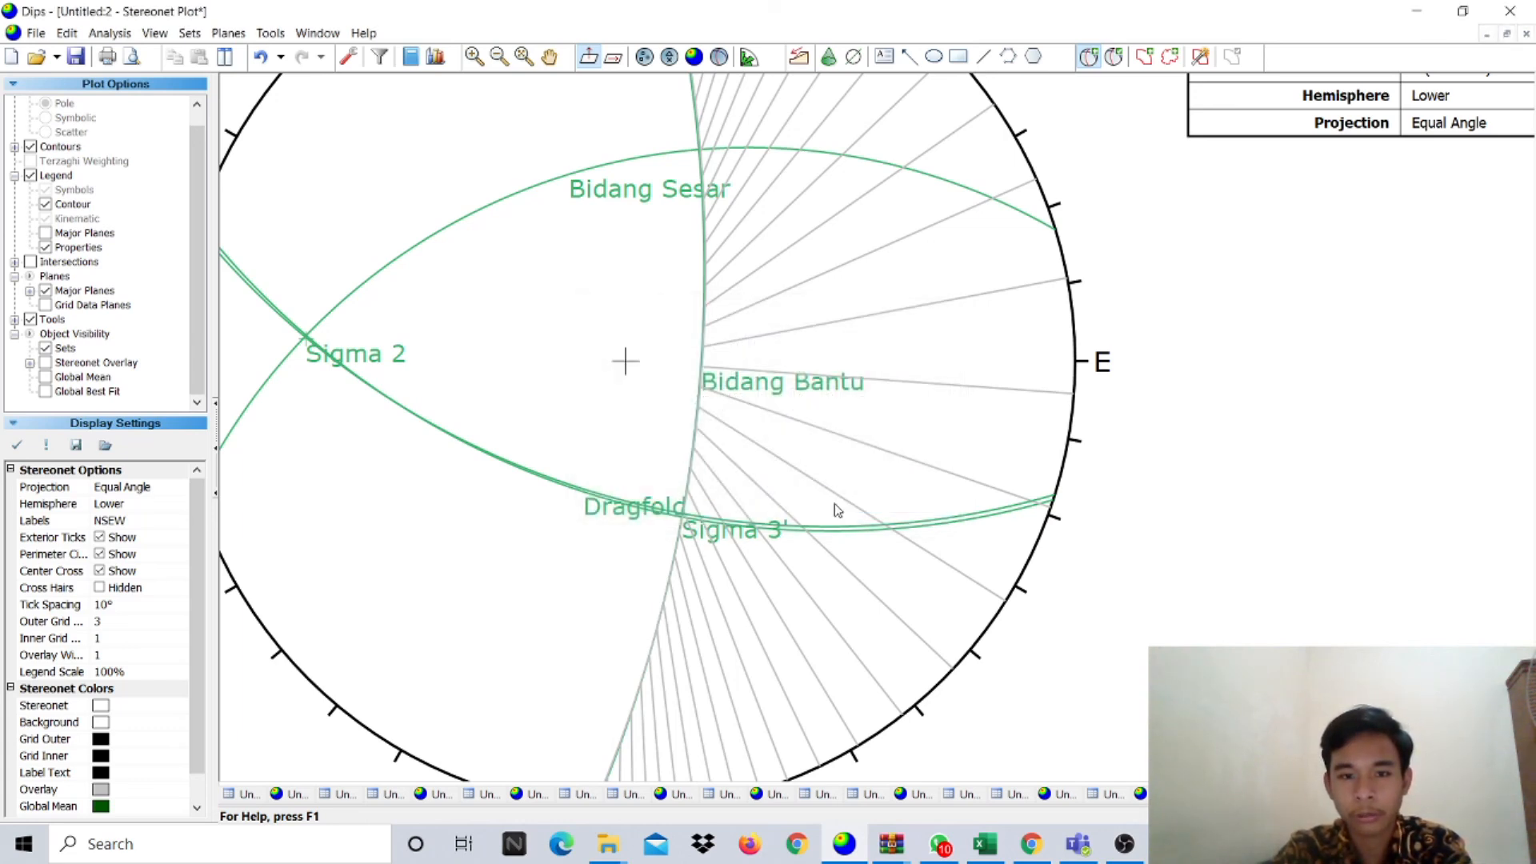
{"action": "scroll", "coordinate": [741, 272], "scroll_direction": "down", "scroll_amount": 2}
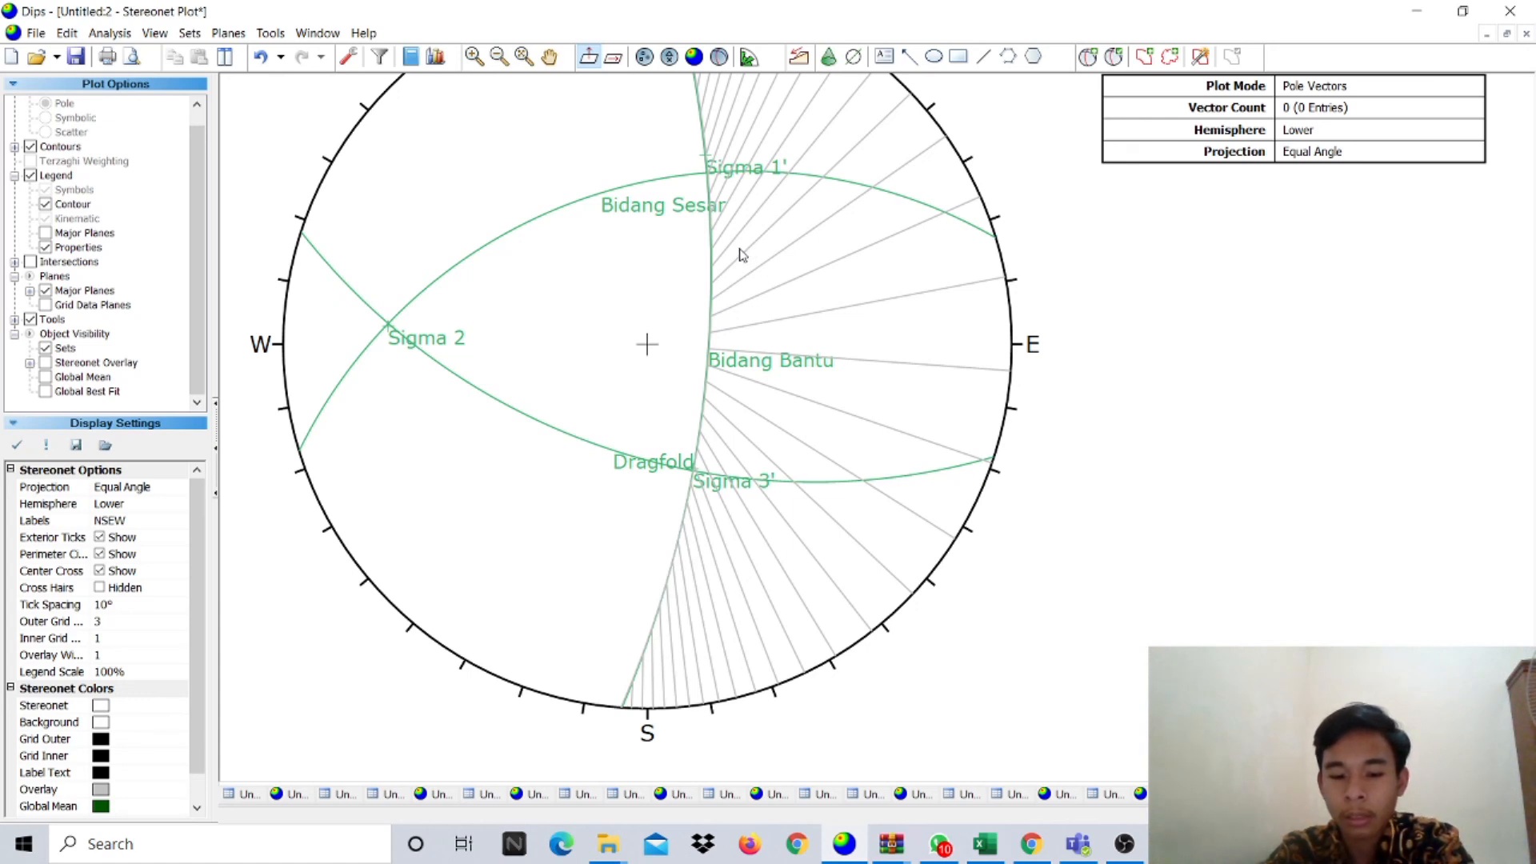
{"action": "scroll", "coordinate": [741, 254], "scroll_direction": "down", "scroll_amount": 2}
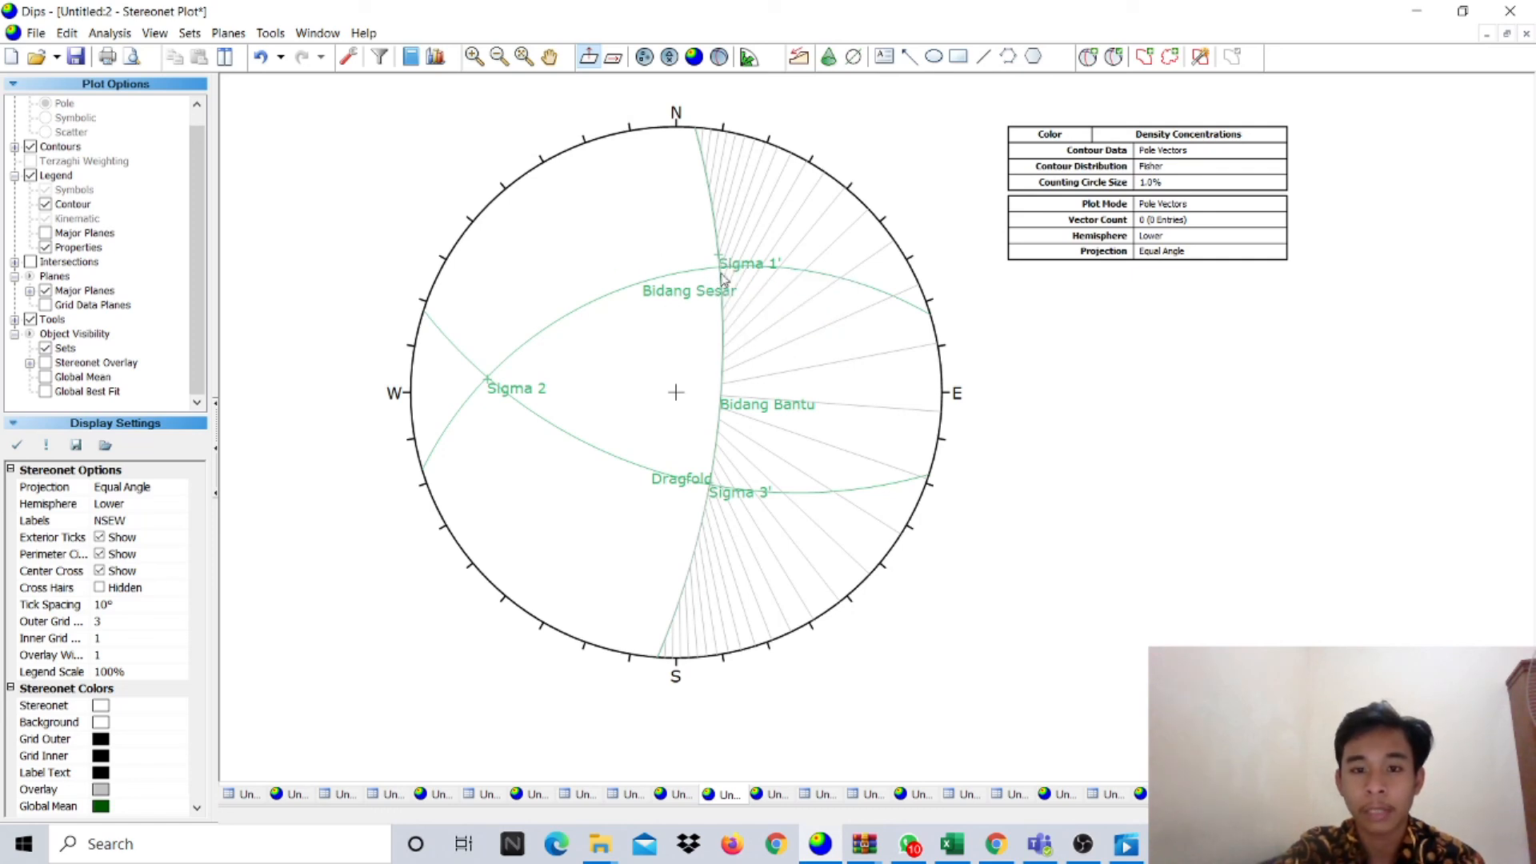
{"action": "mouse_move", "coordinate": [718, 272]}
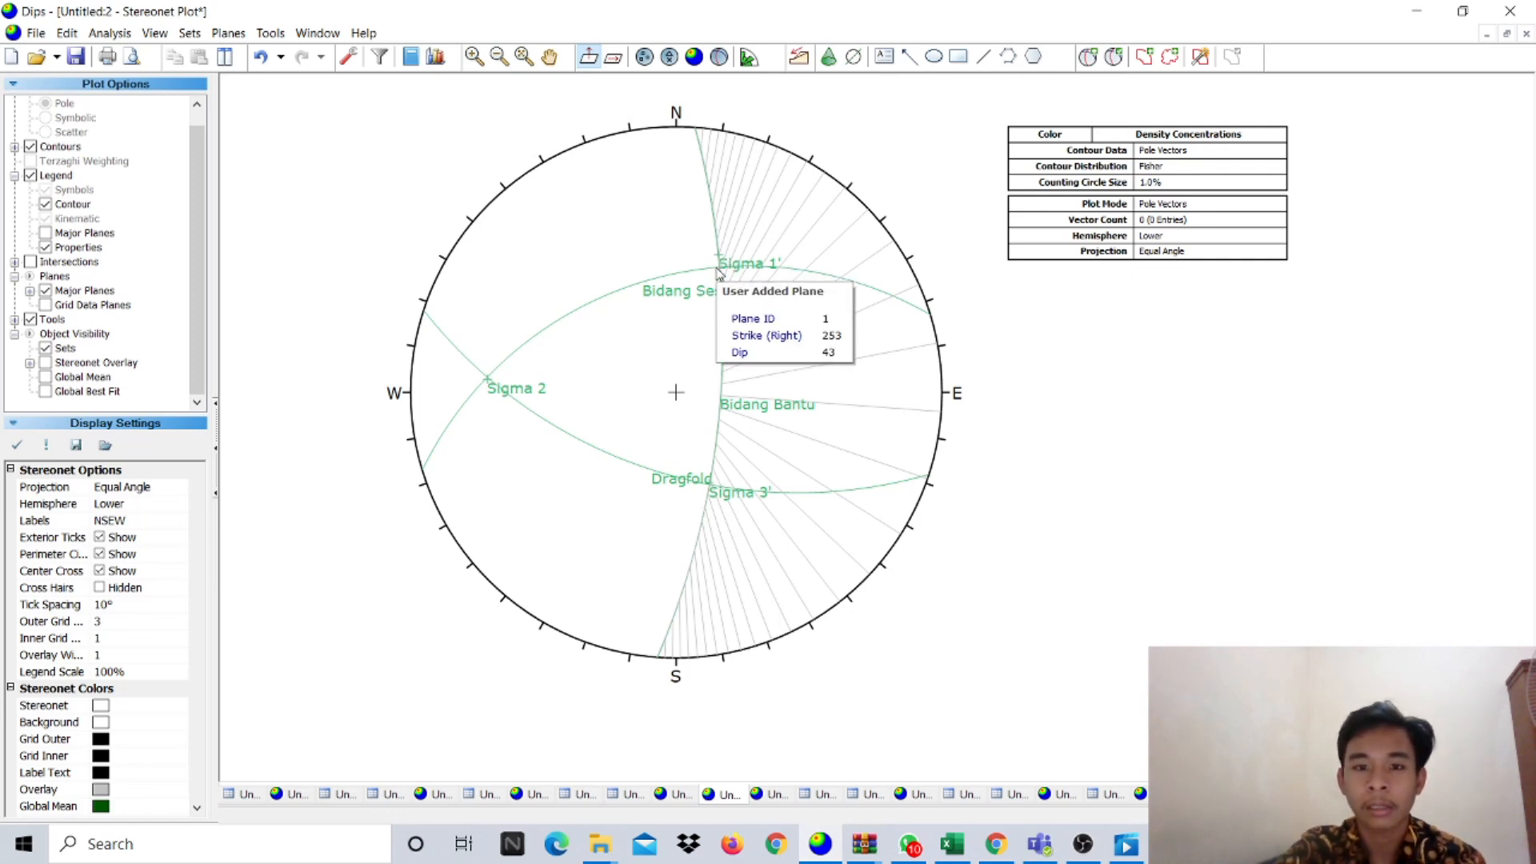
- Add the 97/80 plane as a pole labelled Sigma 1 near the net's north edge
{"action": "left_click", "coordinate": [1089, 57]}
{"action": "scroll", "coordinate": [720, 263], "scroll_direction": "up", "scroll_amount": 2}
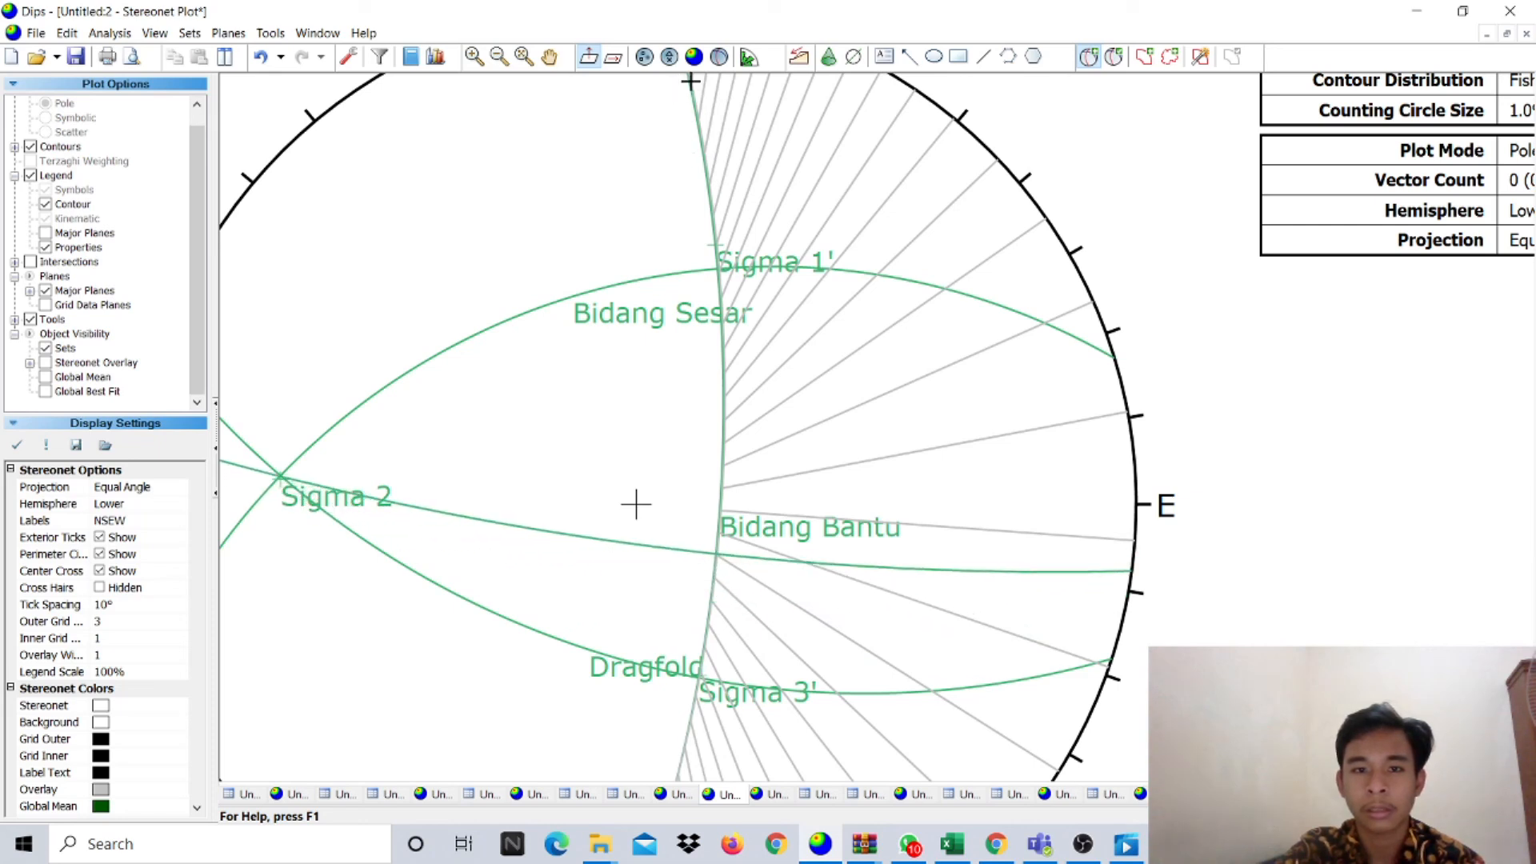
{"action": "left_click", "coordinate": [636, 504]}
{"action": "left_click", "coordinate": [804, 340]}
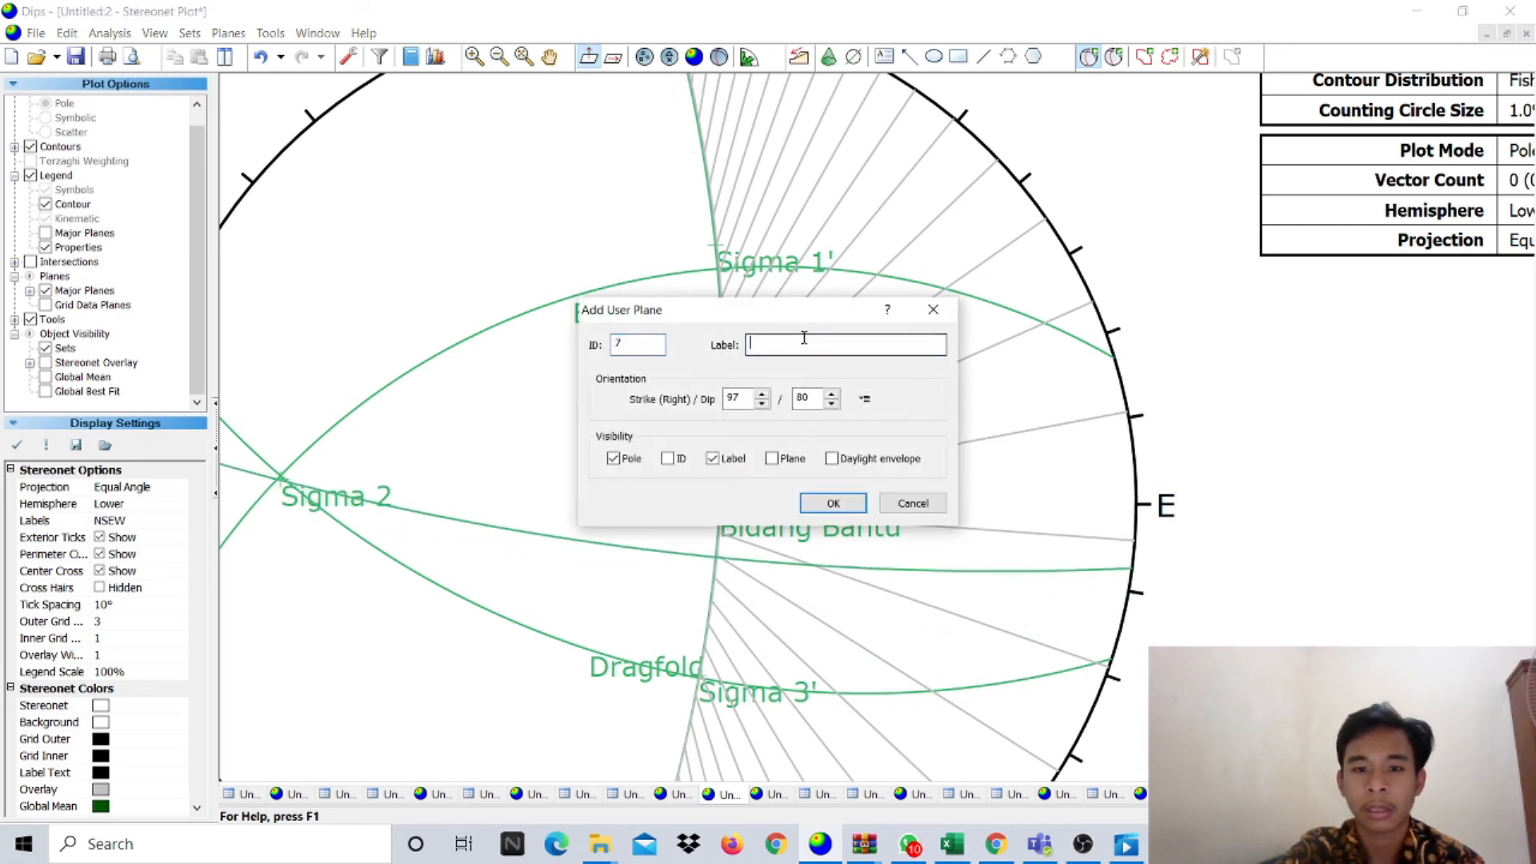
{"action": "type", "text": "Su"}
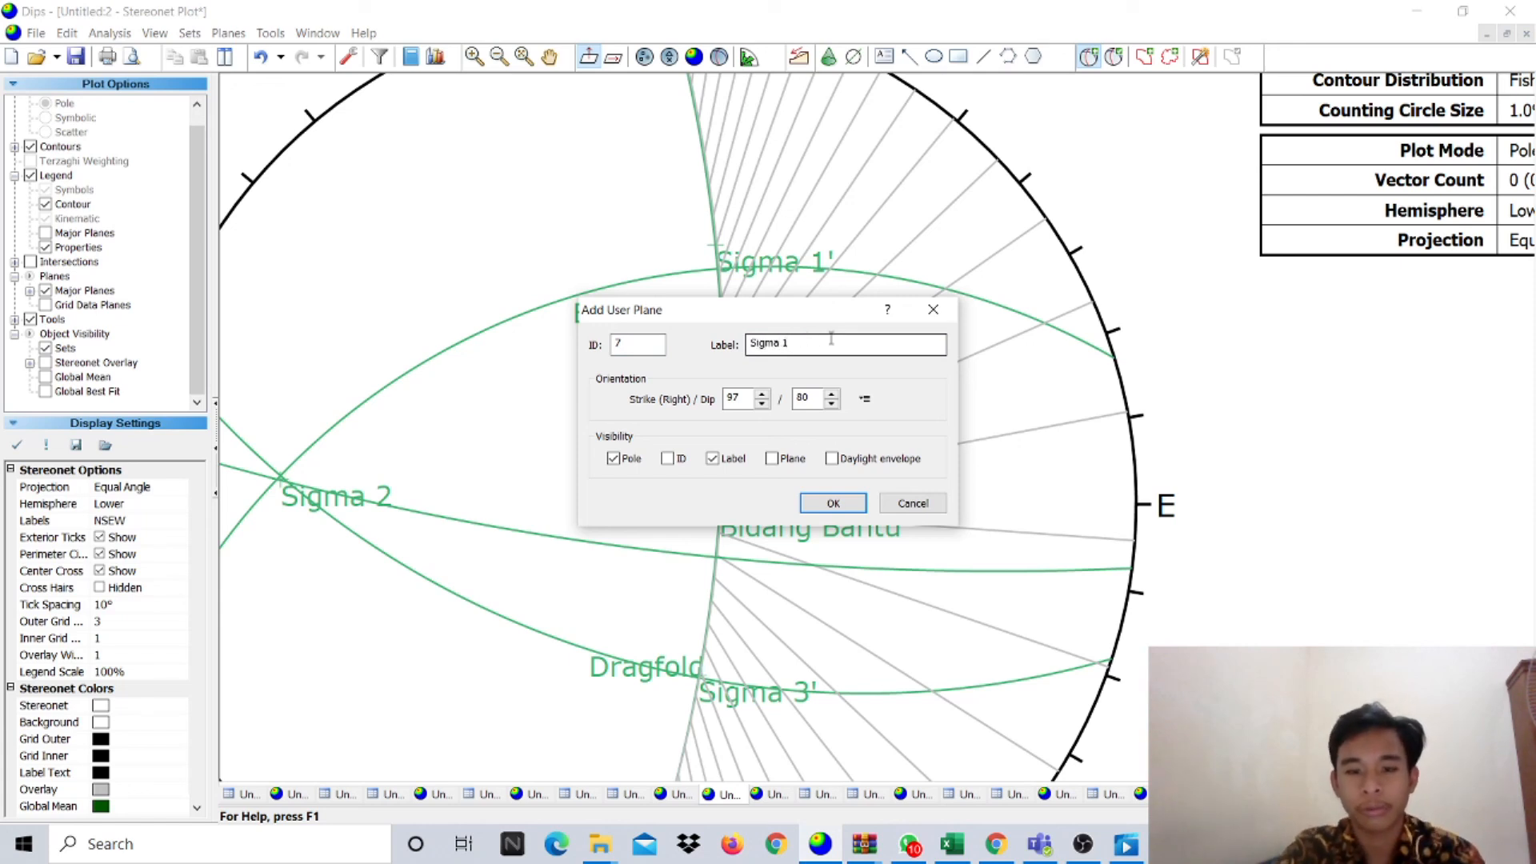
{"action": "left_click", "coordinate": [833, 504]}
{"action": "scroll", "coordinate": [728, 304], "scroll_direction": "down", "scroll_amount": 2}
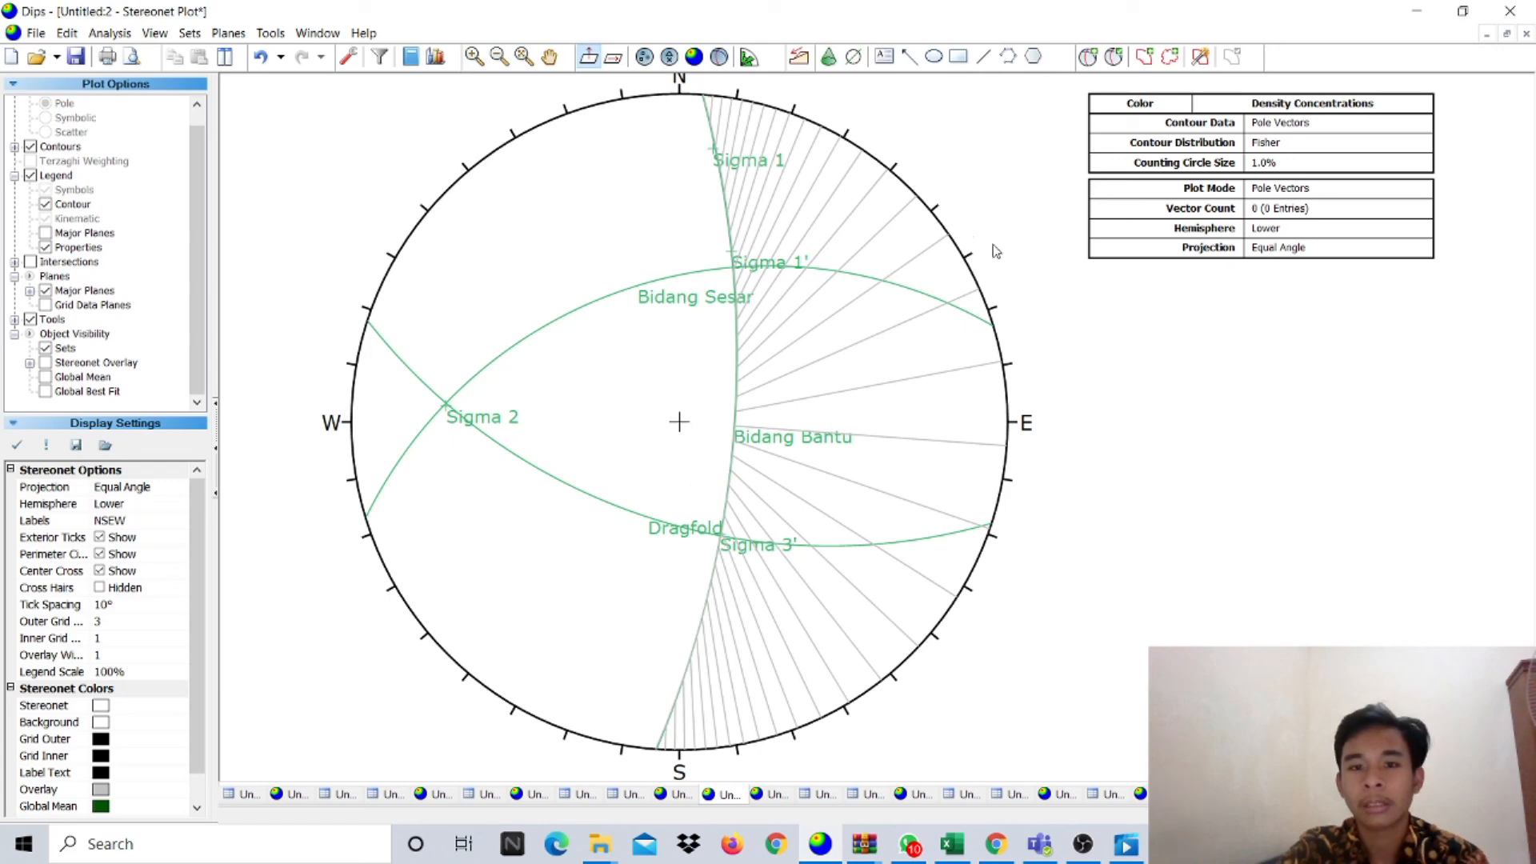
- Add the 214/22 plane as a pole labelled Sigma 3, then zoom to review all labels
{"action": "left_click", "coordinate": [1092, 57]}
{"action": "scroll", "coordinate": [775, 175], "scroll_direction": "up", "scroll_amount": 5}
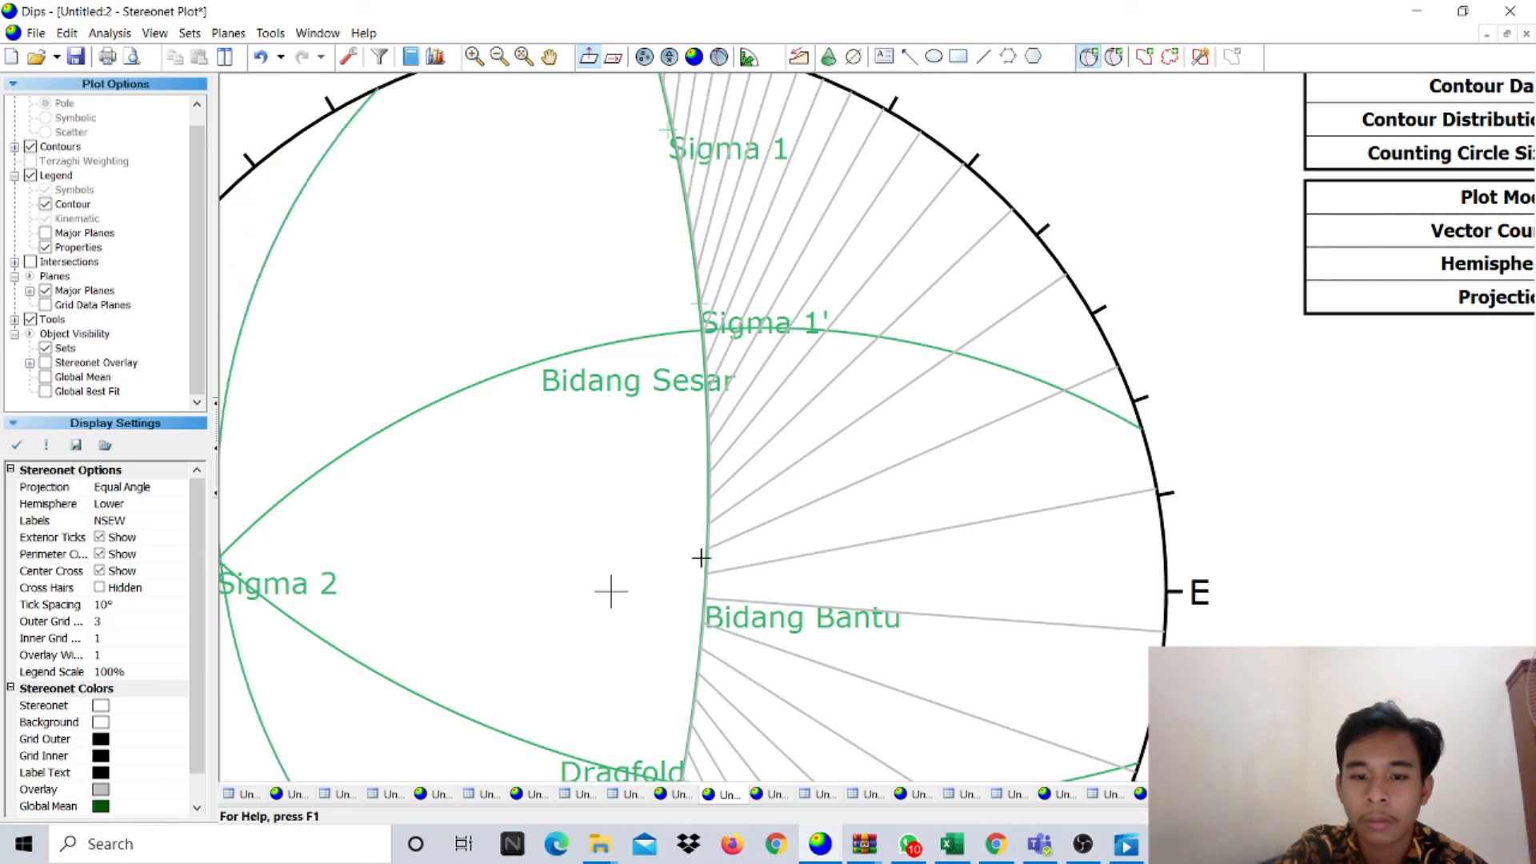
{"action": "left_click", "coordinate": [697, 651]}
{"action": "left_click", "coordinate": [812, 346]}
{"action": "type", "text": "Sigma 3"}
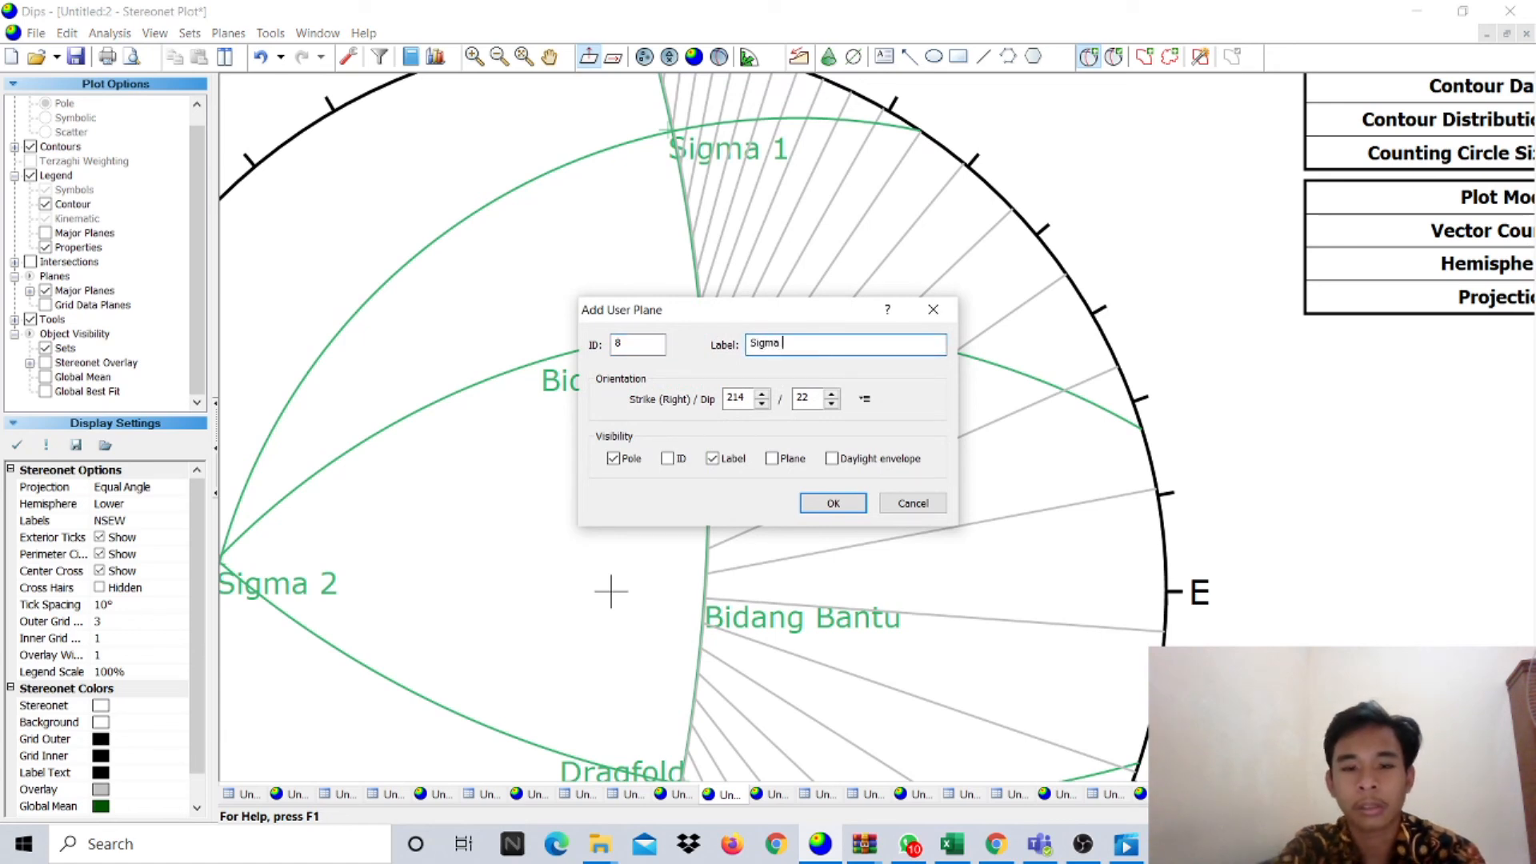
{"action": "left_click", "coordinate": [820, 513]}
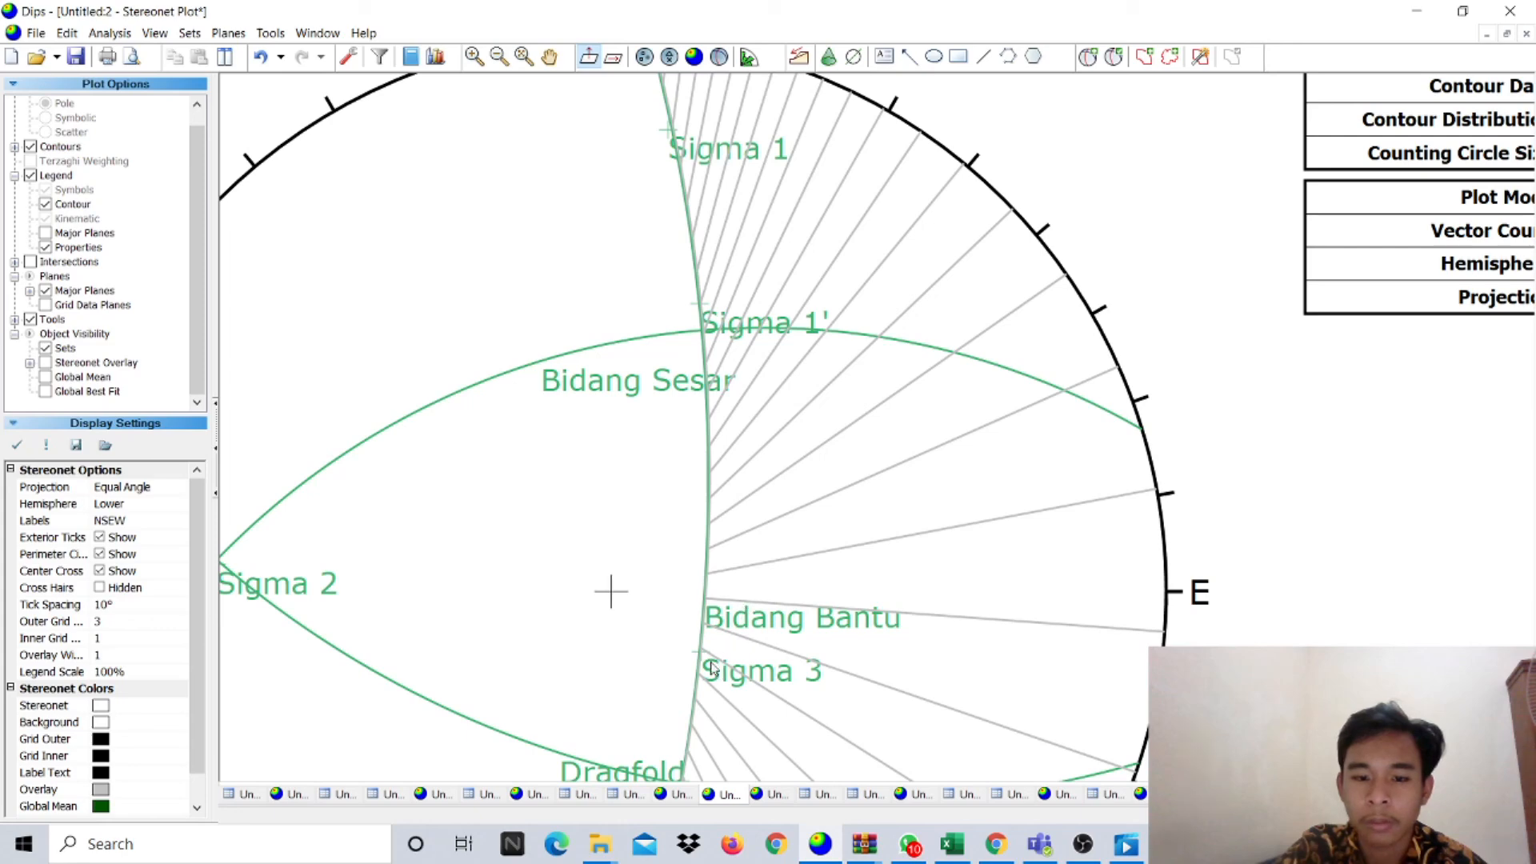
{"action": "scroll", "coordinate": [702, 543], "scroll_direction": "down", "scroll_amount": 2}
{"action": "scroll", "coordinate": [703, 542], "scroll_direction": "down", "scroll_amount": 4}
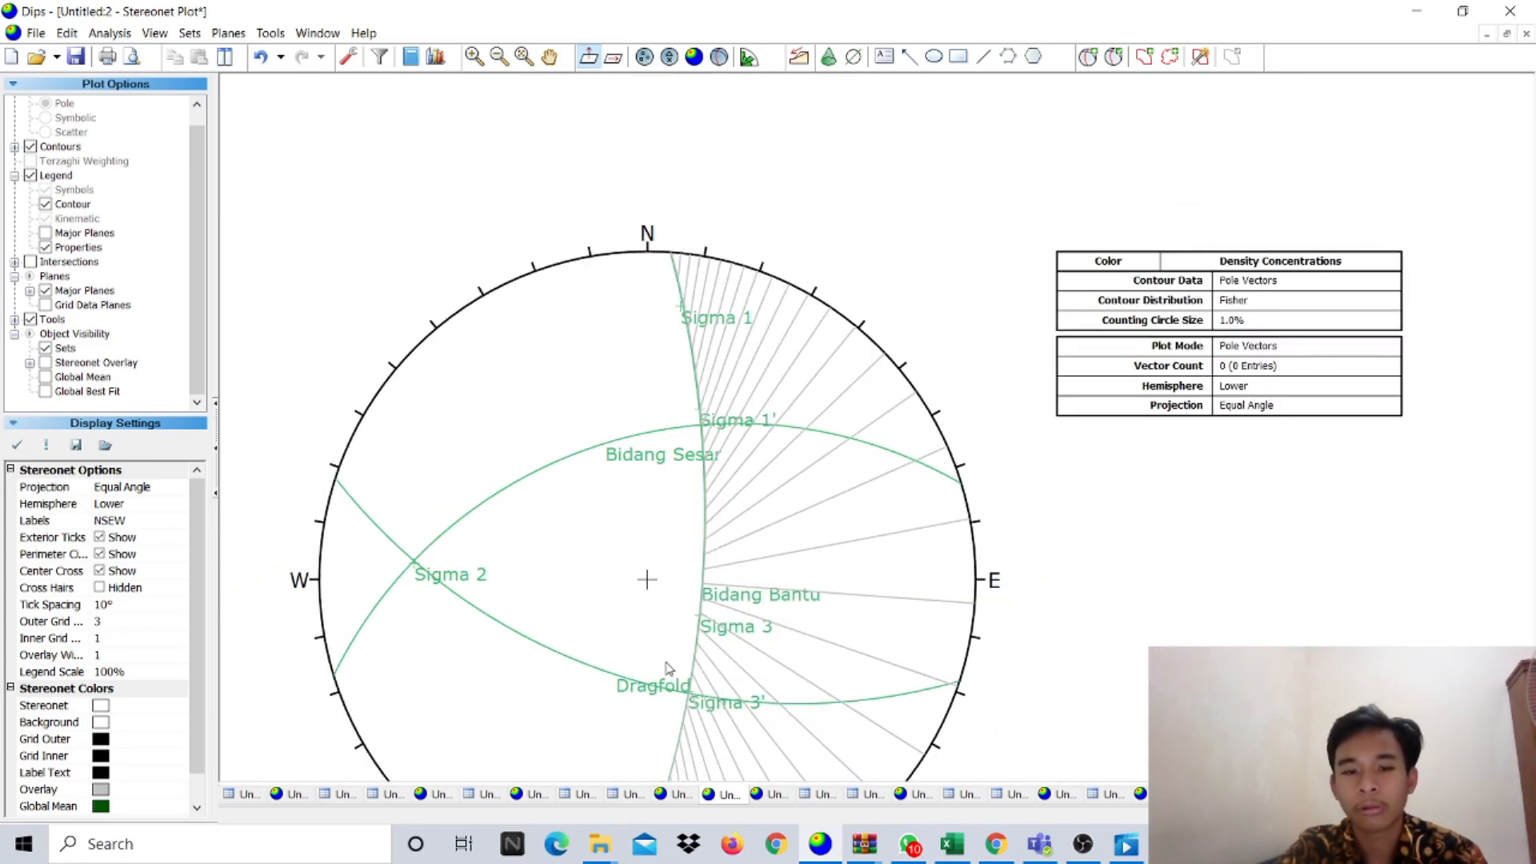
{"action": "scroll", "coordinate": [652, 676], "scroll_direction": "up", "scroll_amount": 3}
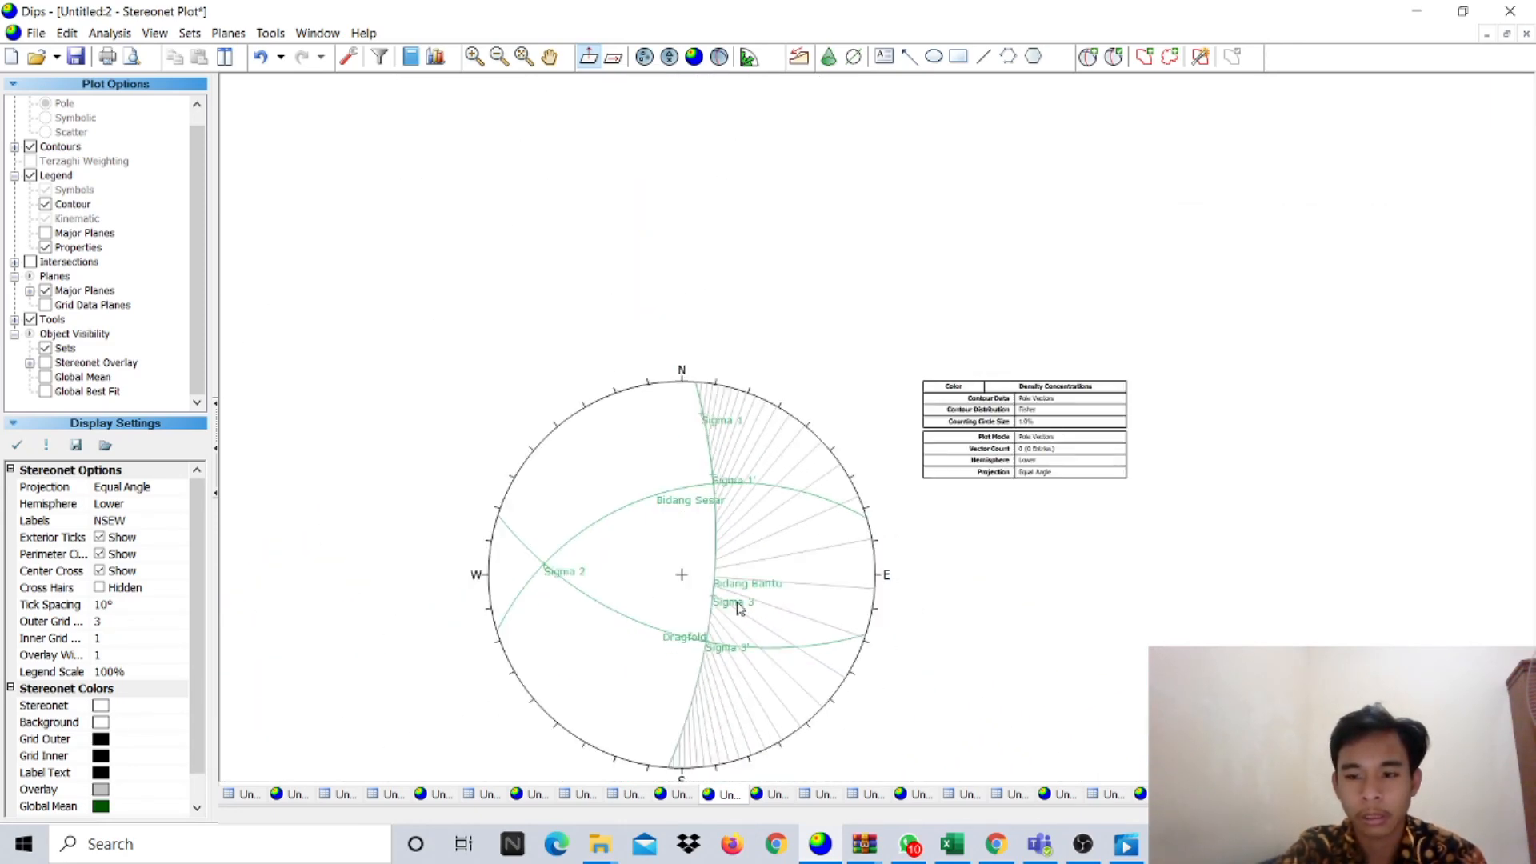
{"action": "scroll", "coordinate": [862, 608], "scroll_direction": "down", "scroll_amount": 1}
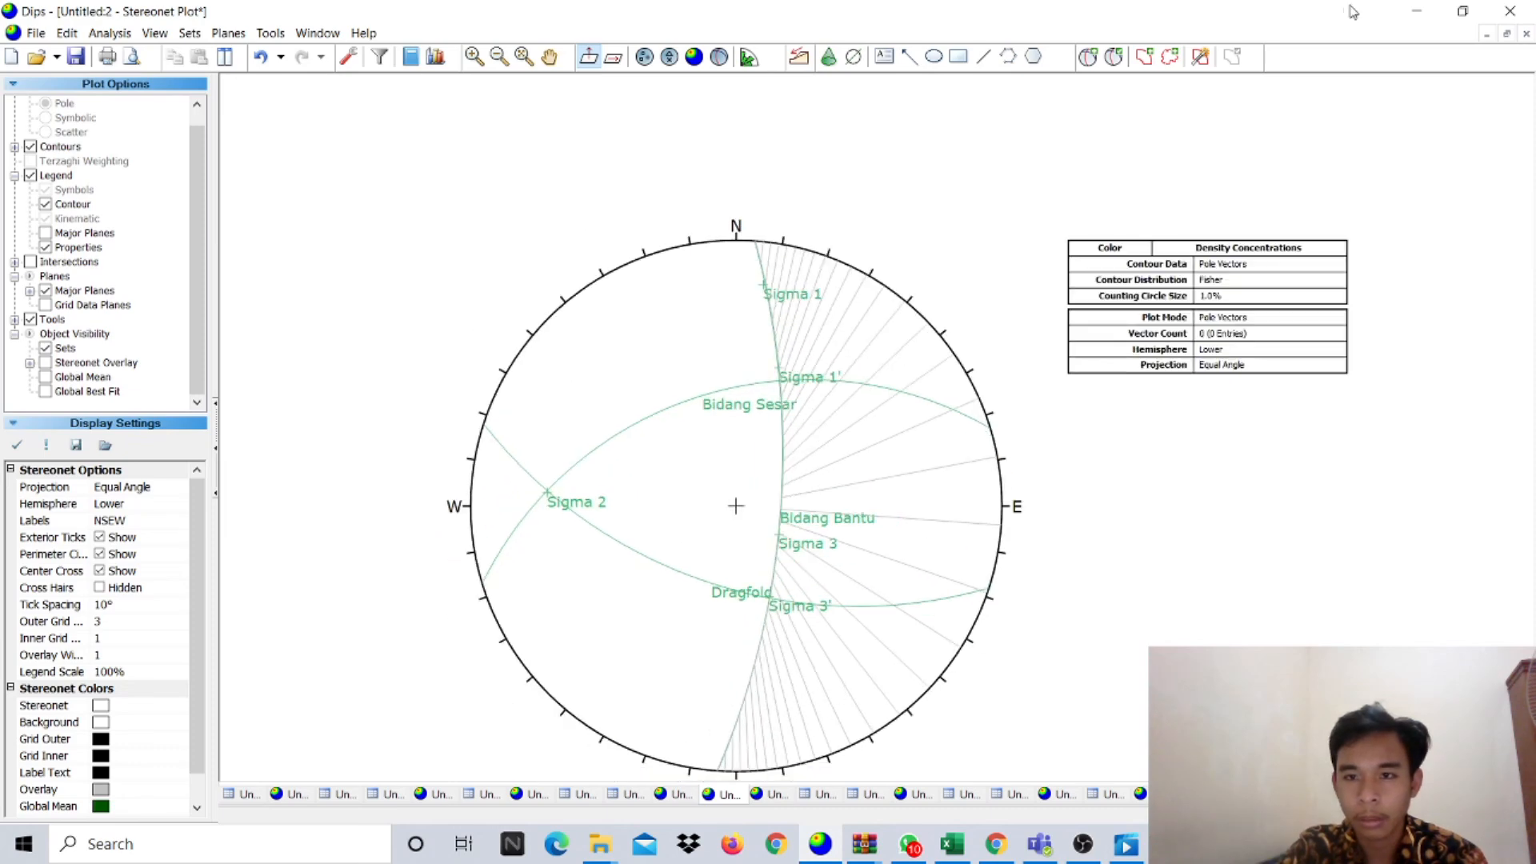
- In Edit User Planes, colour Bidang Sesar red and Dragfold orange
{"action": "left_click", "coordinate": [1113, 56]}
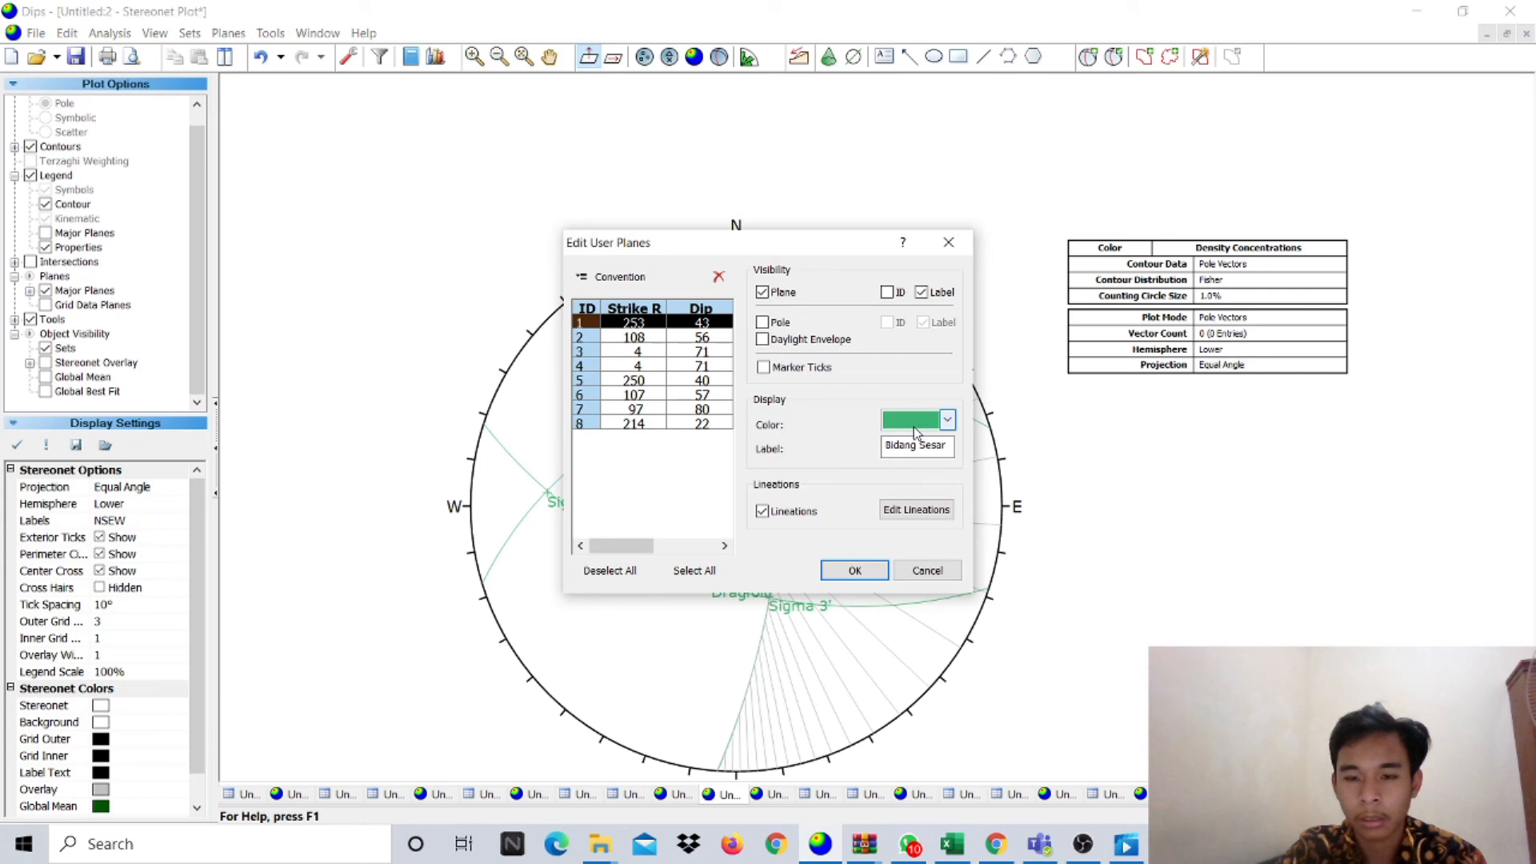
{"action": "left_click", "coordinate": [913, 425]}
{"action": "left_click", "coordinate": [891, 499]}
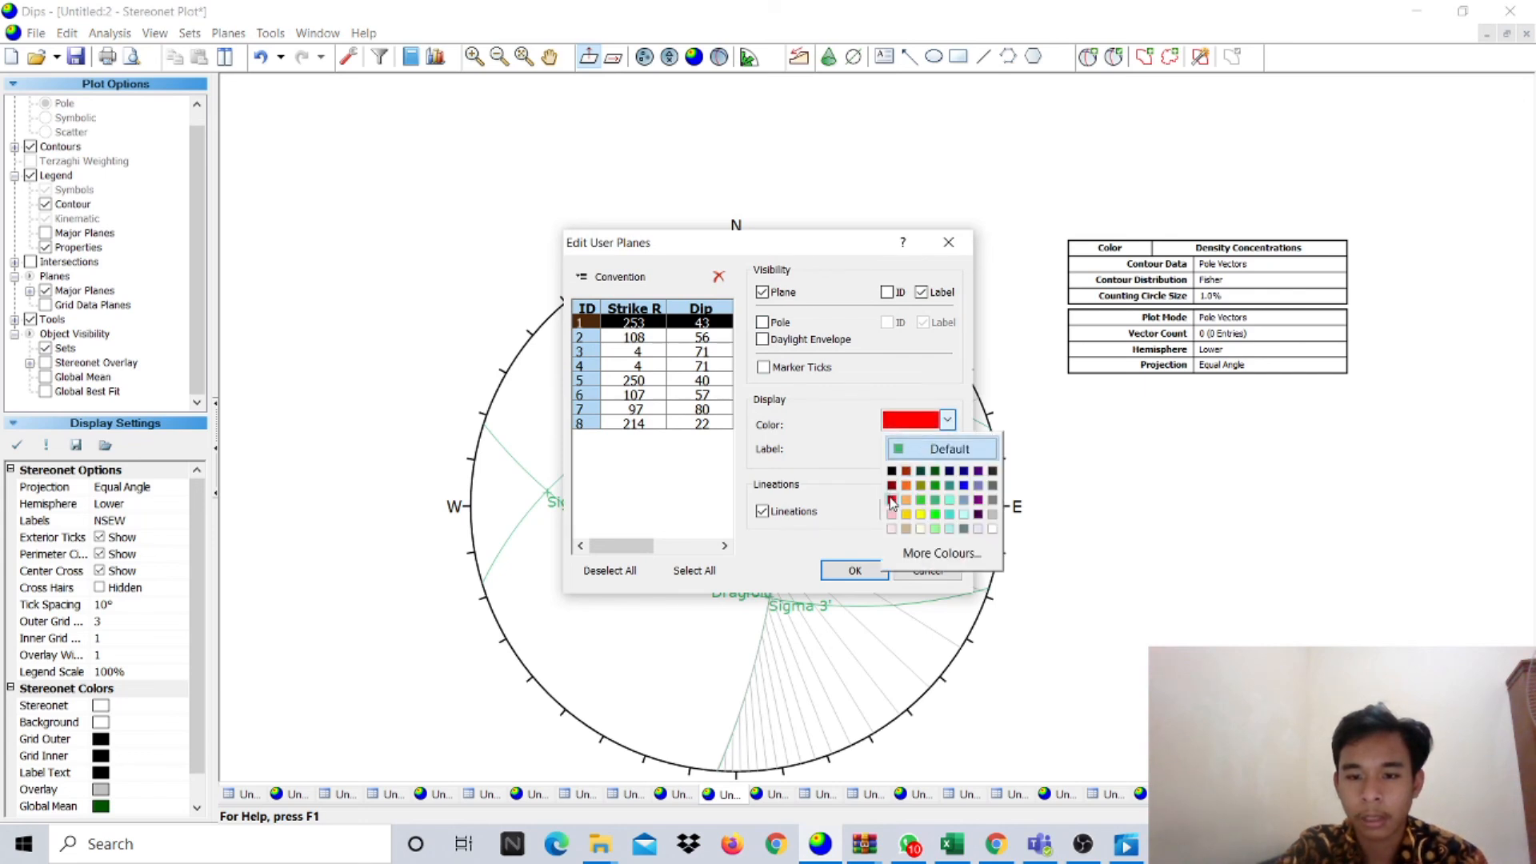
{"action": "left_click", "coordinate": [629, 336]}
{"action": "left_click", "coordinate": [906, 426]}
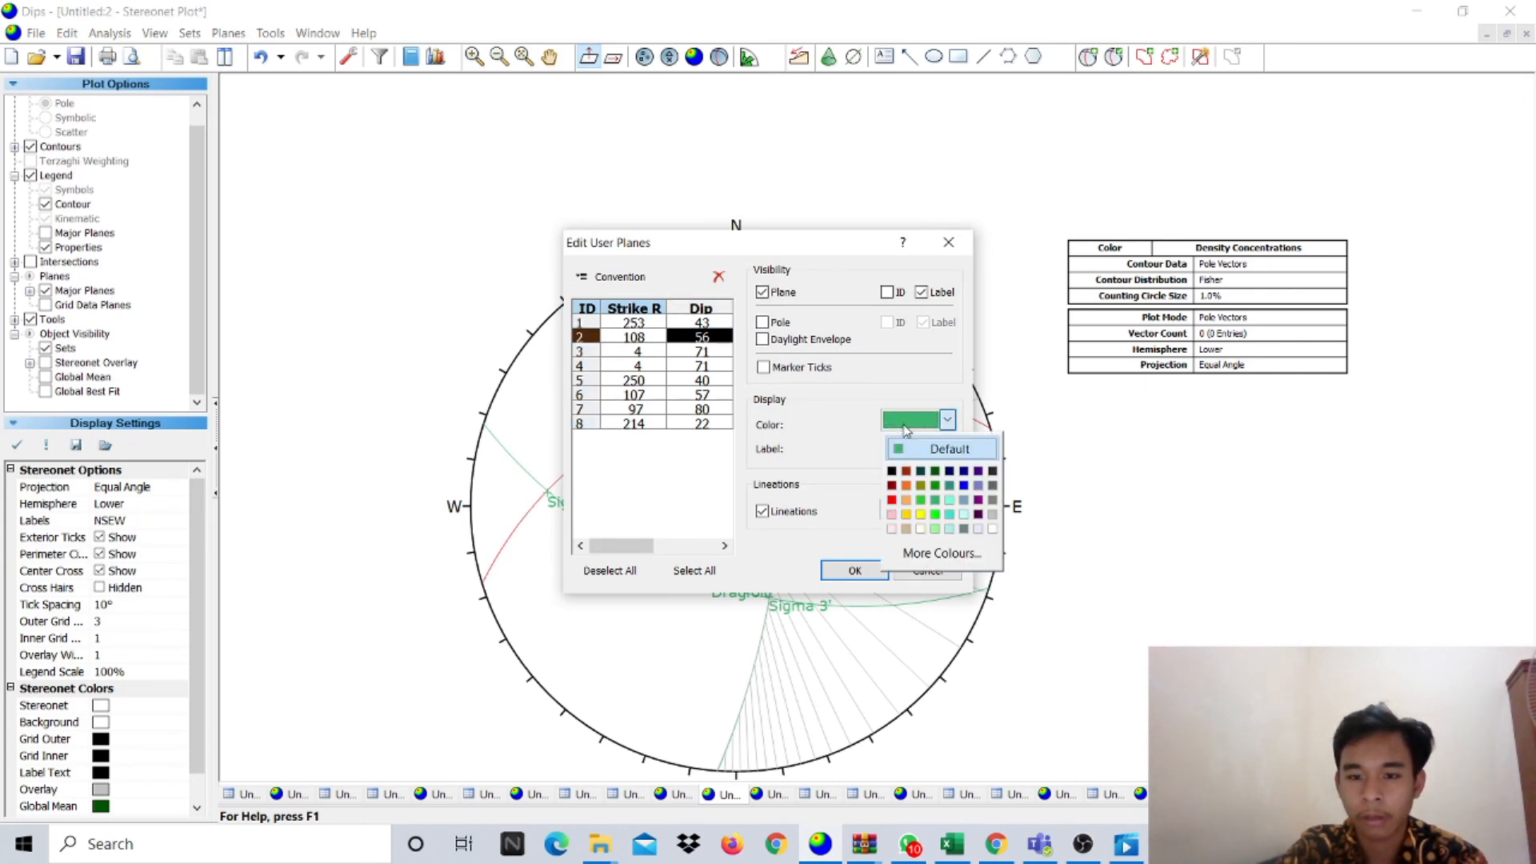
{"action": "left_click", "coordinate": [906, 499]}
- Make the Sigma 2 pole black and keep Bidang Bantu green
{"action": "left_click", "coordinate": [632, 350]}
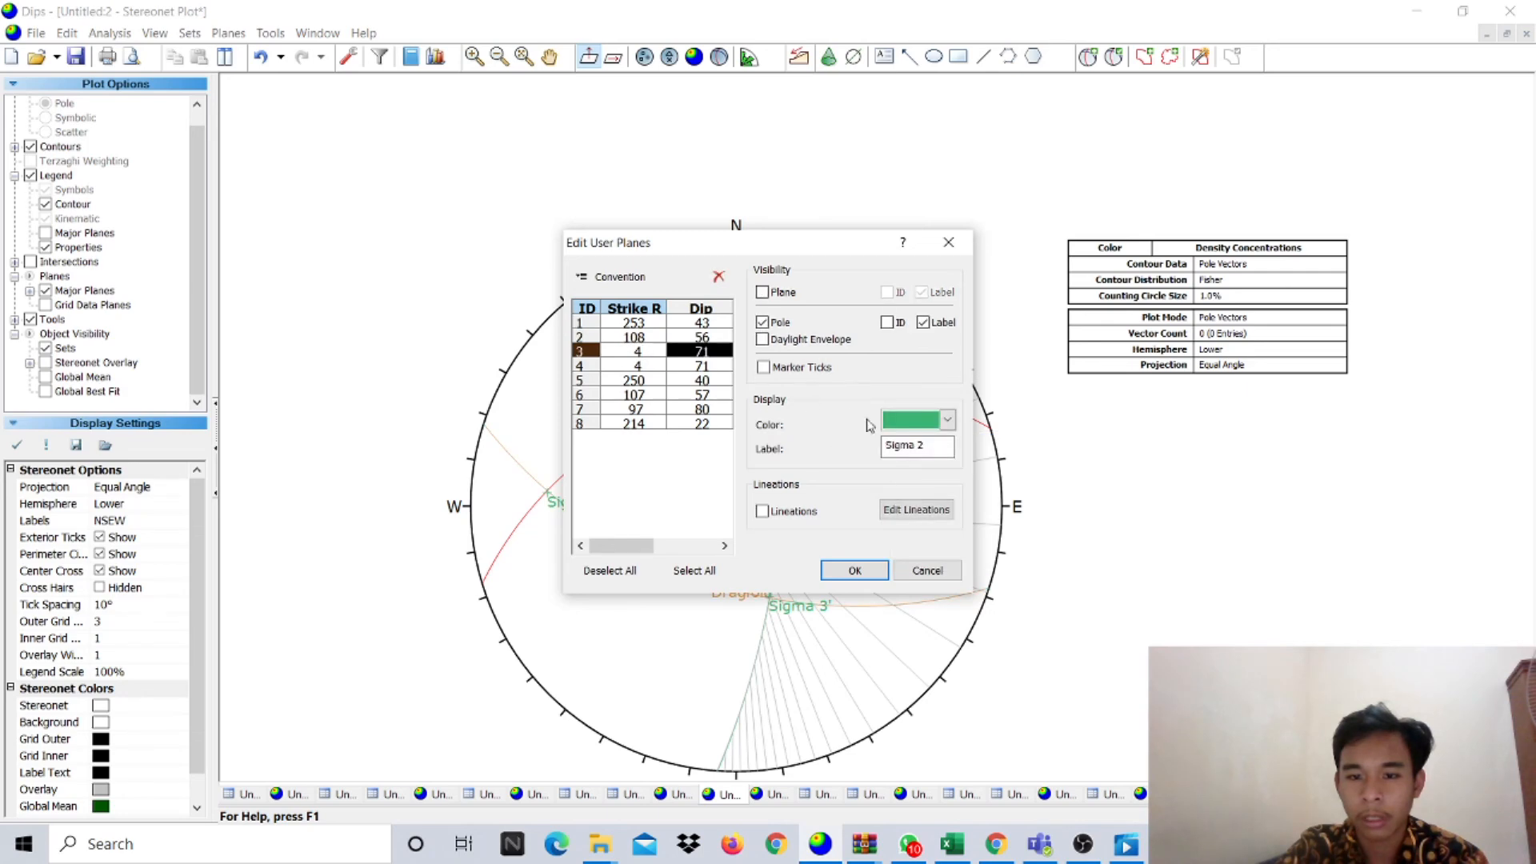
{"action": "left_click", "coordinate": [911, 422]}
{"action": "left_click", "coordinate": [892, 471]}
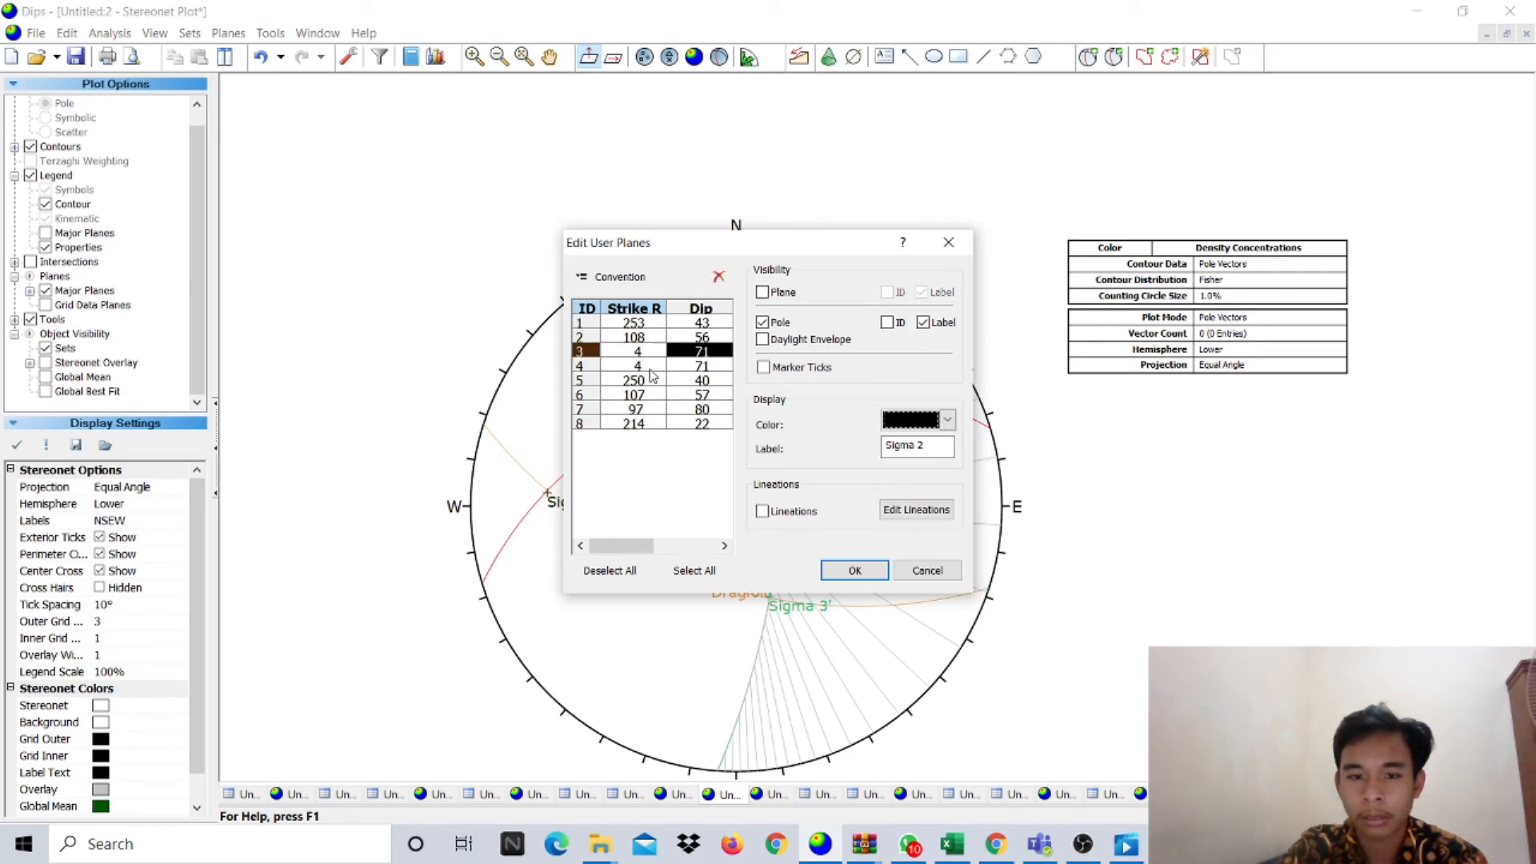
{"action": "left_click", "coordinate": [650, 367]}
{"action": "left_click", "coordinate": [911, 420]}
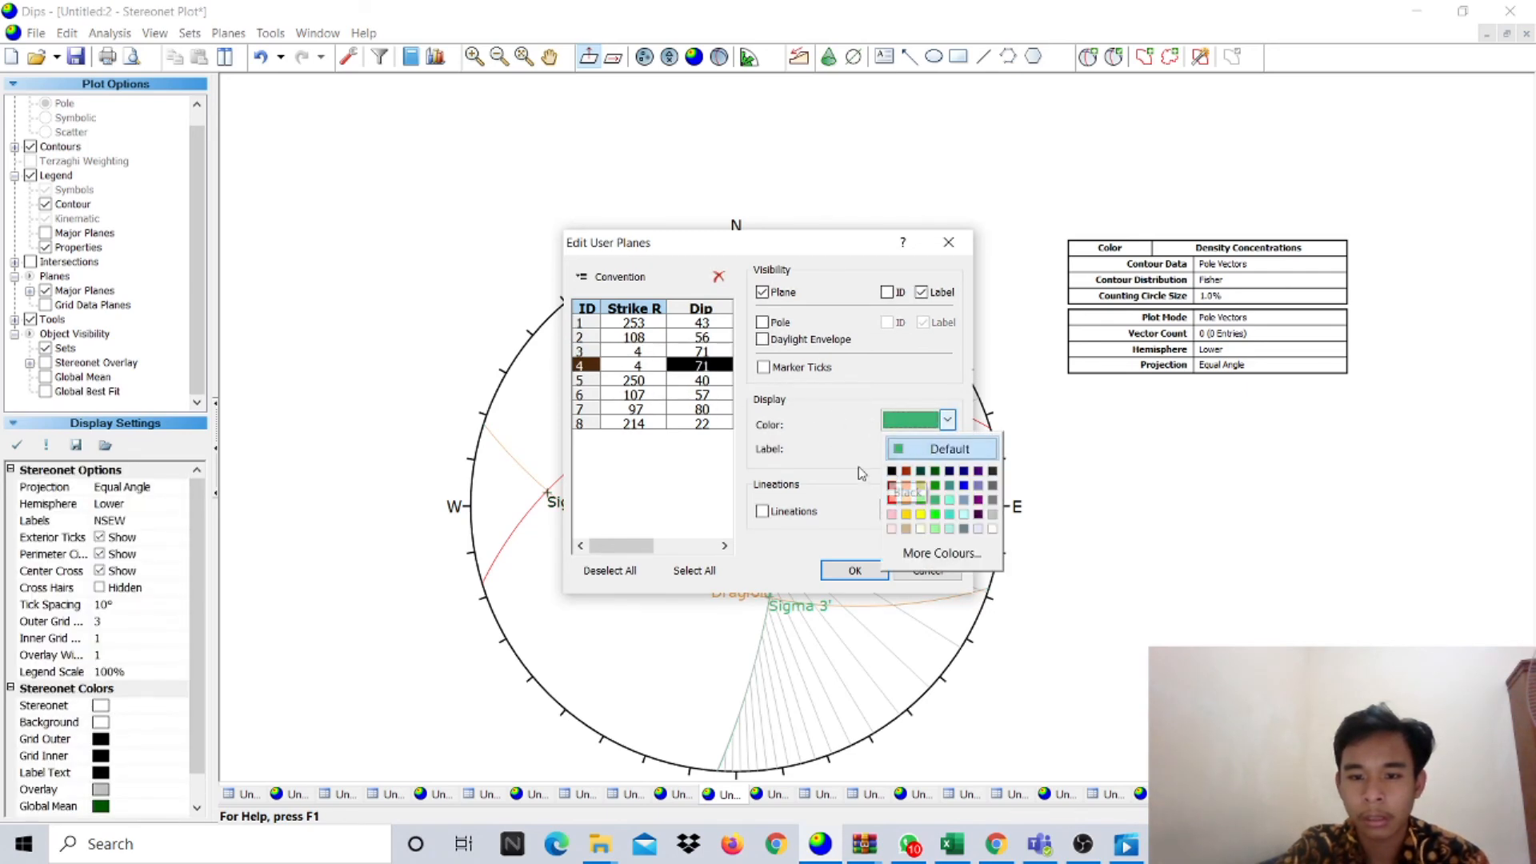
{"action": "left_click", "coordinate": [858, 474]}
{"action": "left_click", "coordinate": [911, 427]}
{"action": "left_click", "coordinate": [805, 451]}
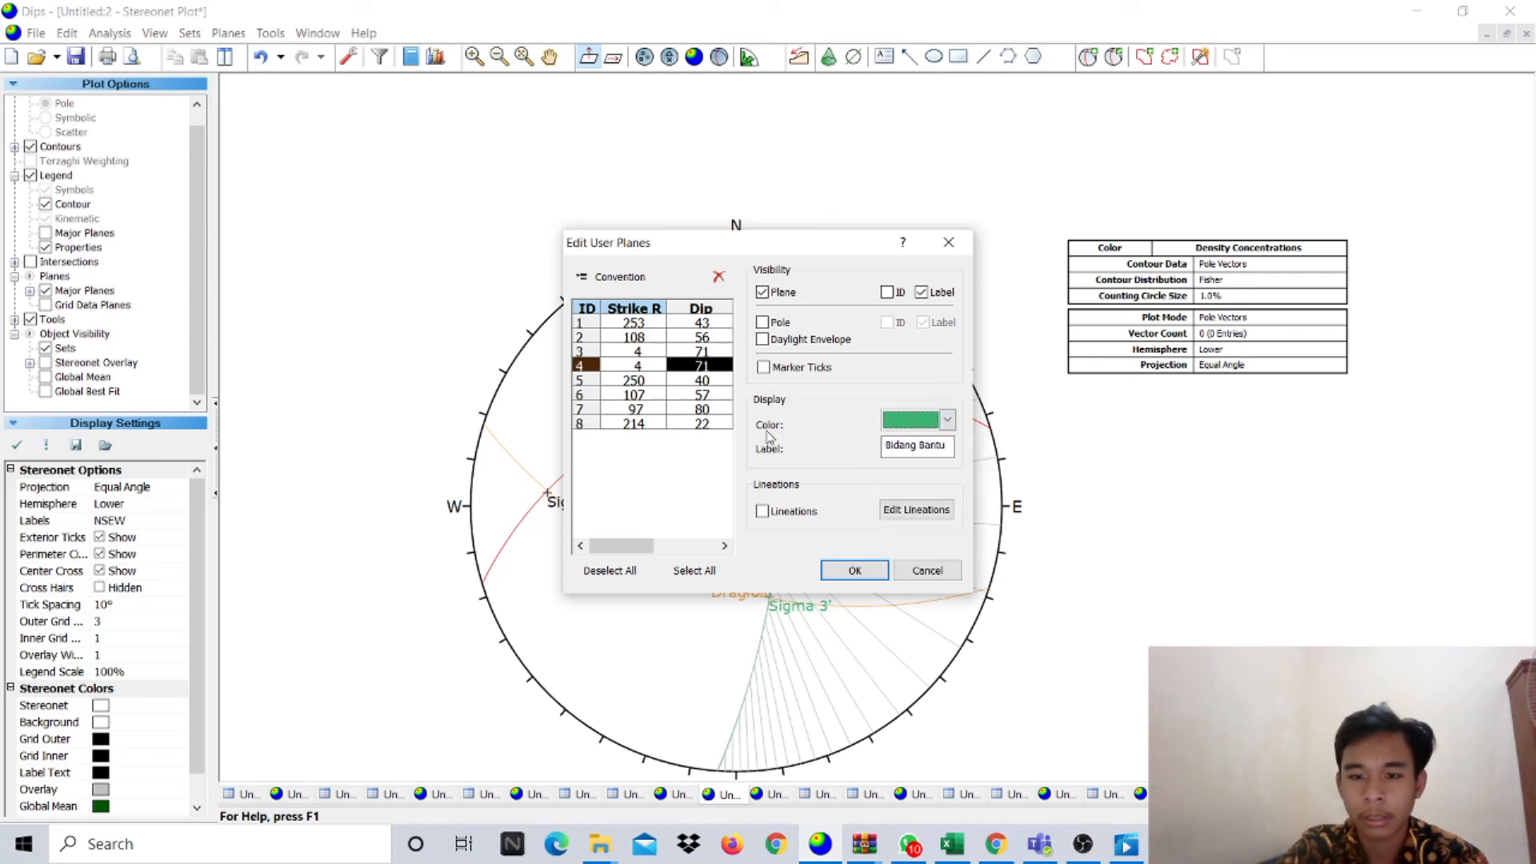
- Make the Sigma 3', Sigma 1', Sigma 1 and Sigma 3 poles black and apply the colours
{"action": "left_click", "coordinate": [659, 383]}
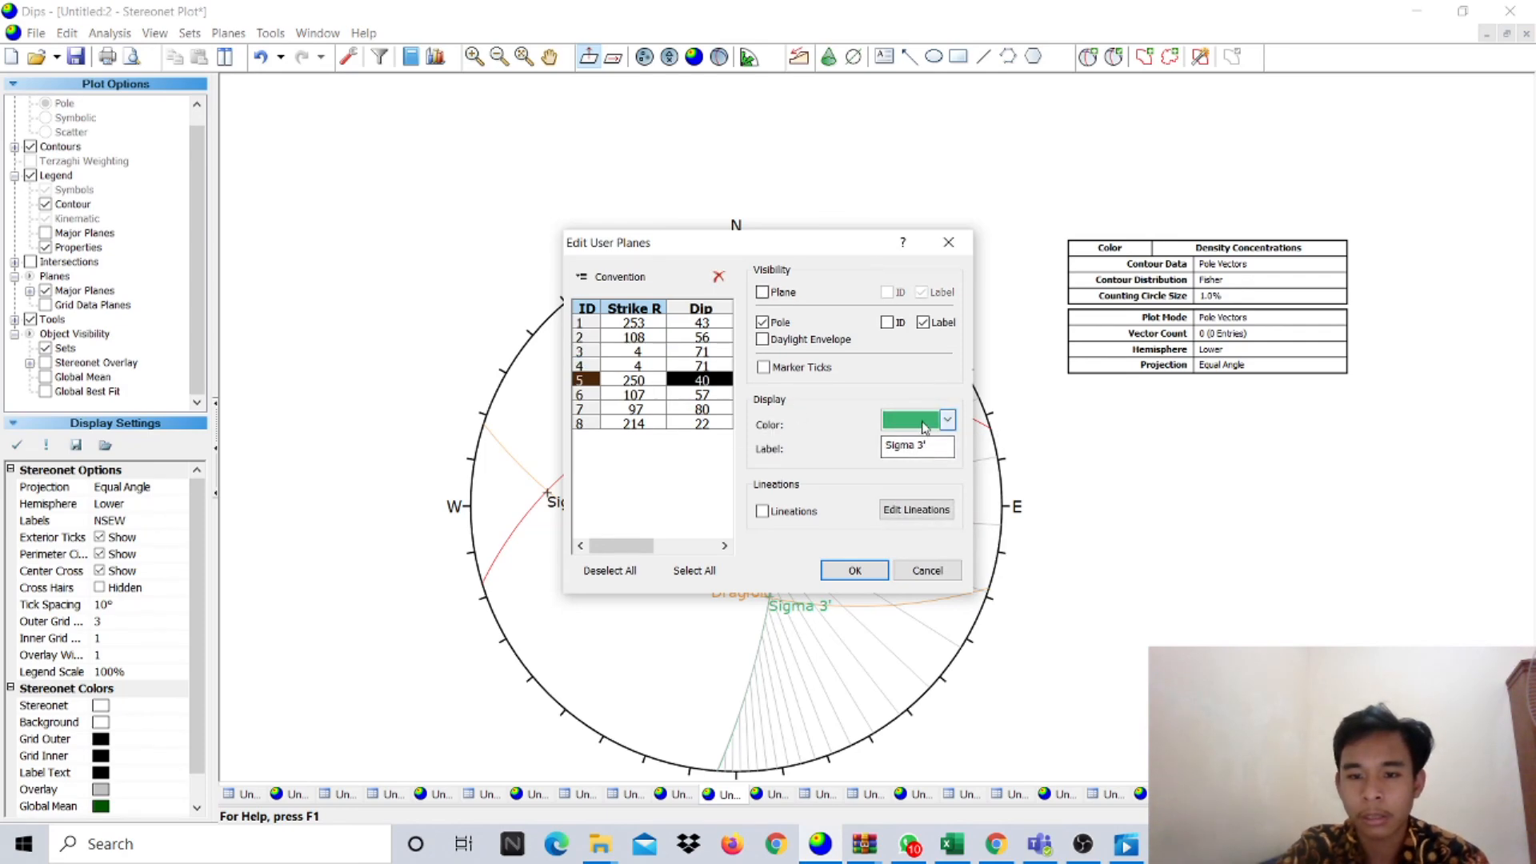
{"action": "left_click", "coordinate": [925, 426]}
{"action": "left_click", "coordinate": [891, 479]}
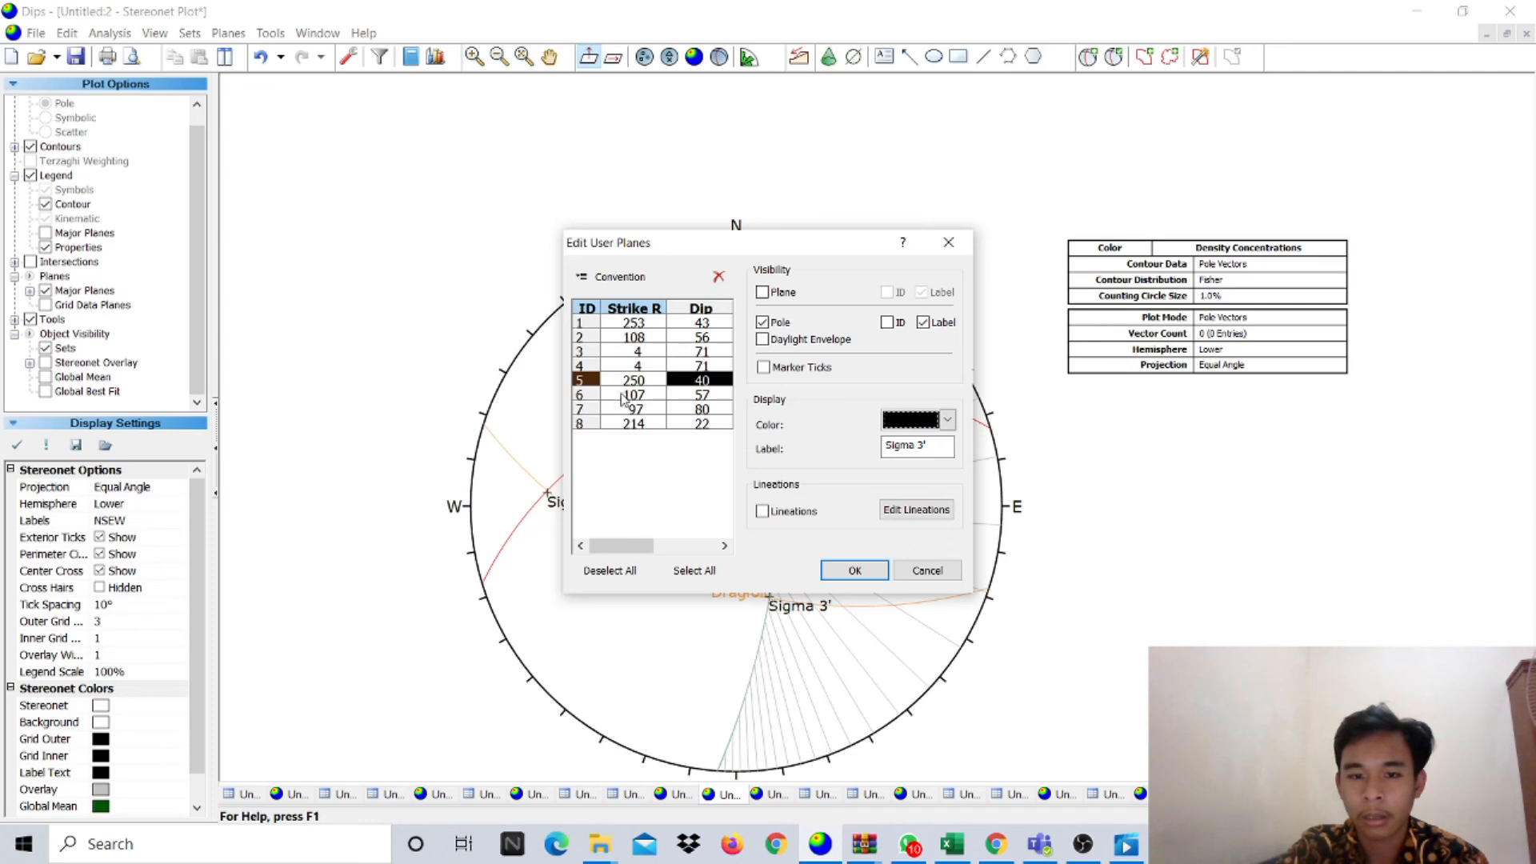
{"action": "left_click", "coordinate": [596, 394]}
{"action": "left_click", "coordinate": [912, 423]}
{"action": "left_click", "coordinate": [893, 485]}
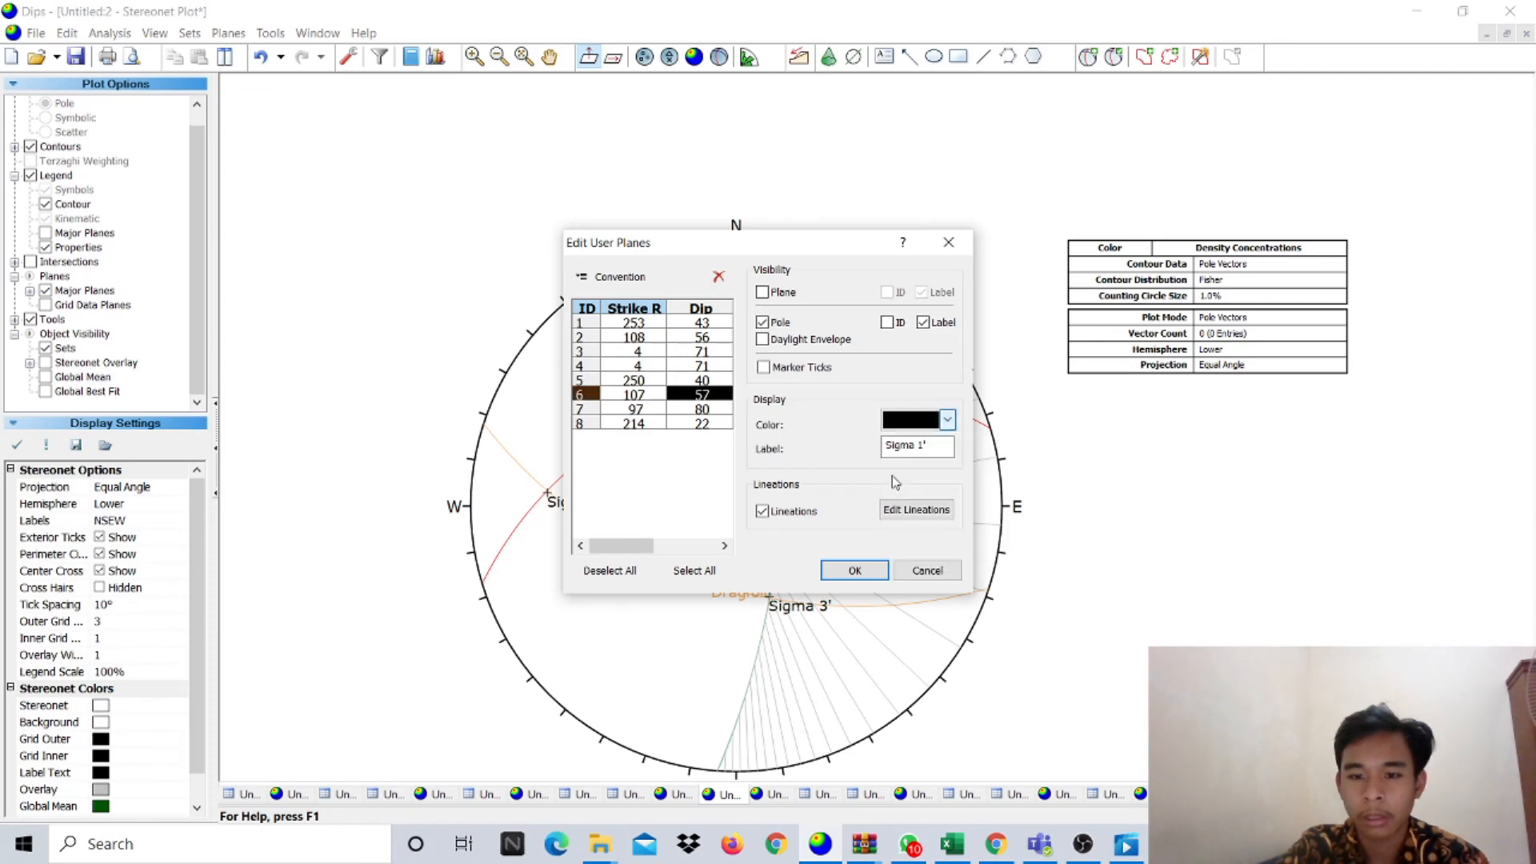
{"action": "left_click", "coordinate": [647, 409]}
{"action": "left_click", "coordinate": [904, 432]}
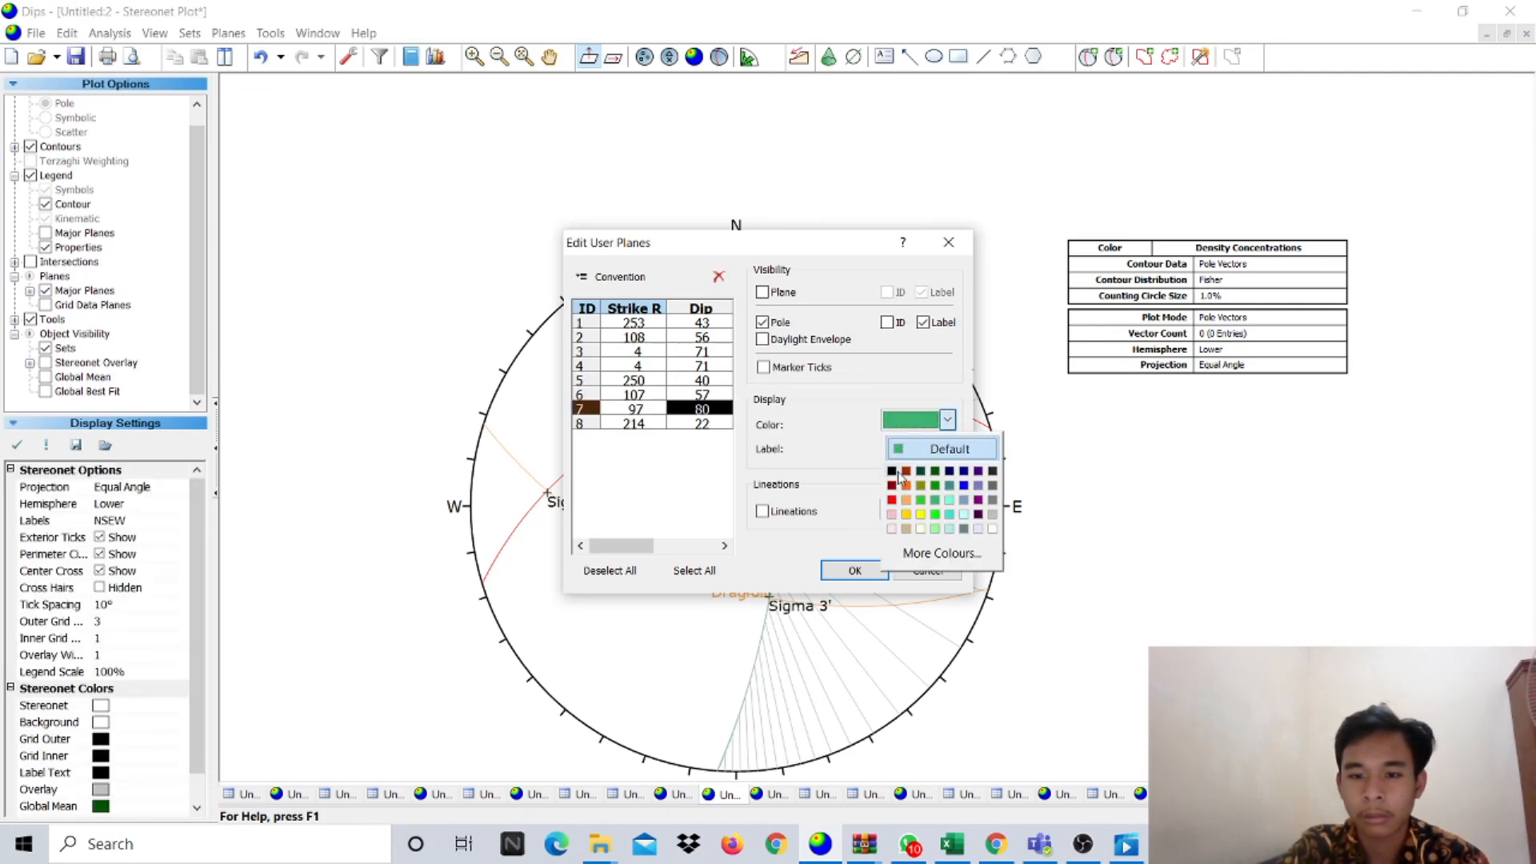
{"action": "left_click", "coordinate": [894, 480]}
{"action": "left_click", "coordinate": [729, 424]}
{"action": "left_click", "coordinate": [947, 420]}
{"action": "left_click", "coordinate": [896, 477]}
{"action": "left_click", "coordinate": [854, 569]}
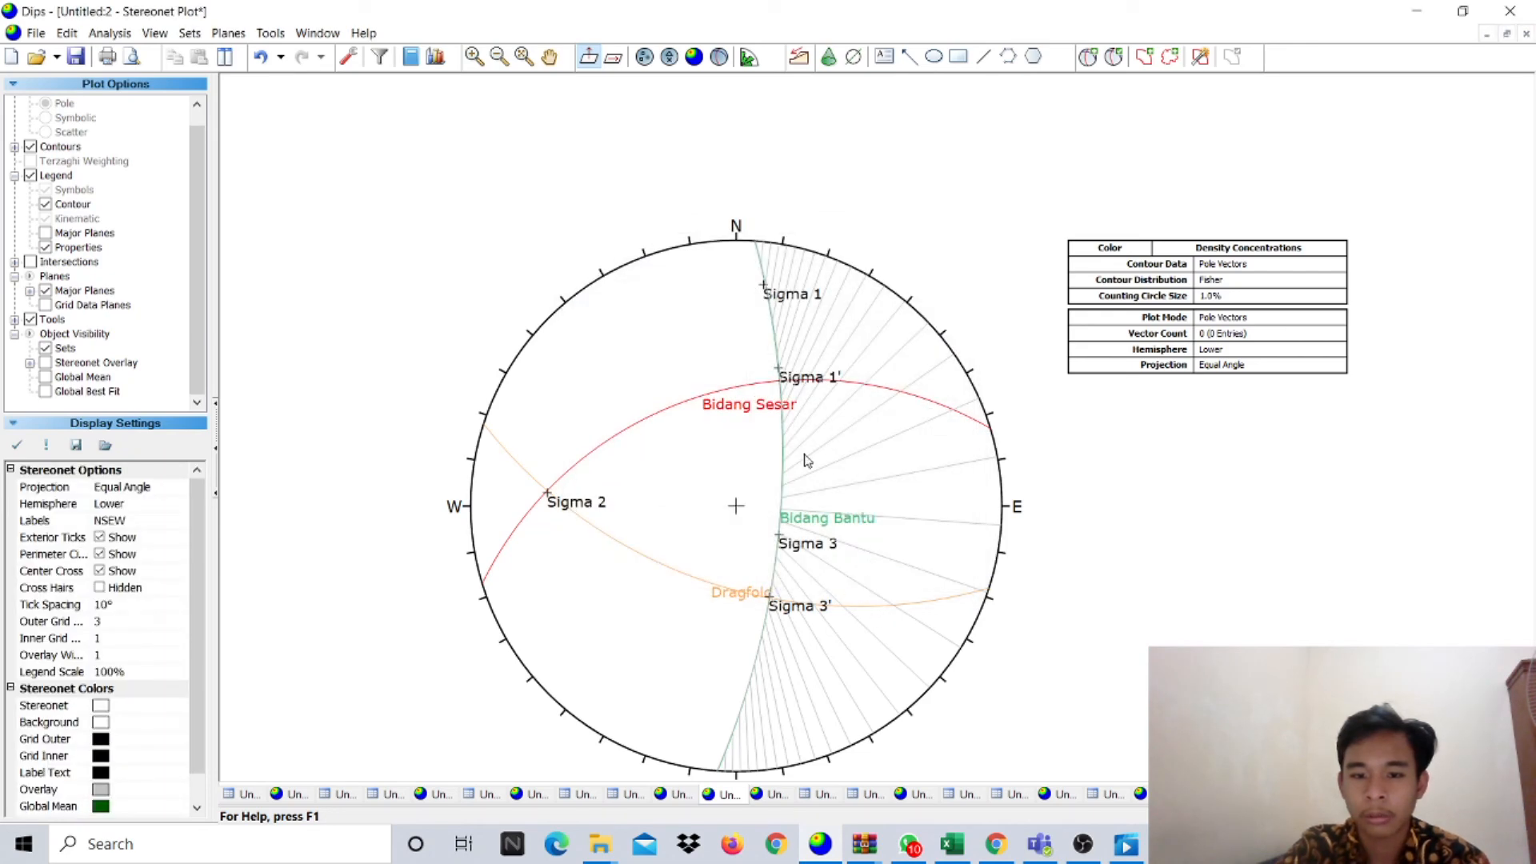
- Delete all stereonet tools to clear the cone hatching
{"action": "left_click", "coordinate": [272, 34]}
{"action": "left_click", "coordinate": [400, 381]}
{"action": "scroll", "coordinate": [860, 624], "scroll_direction": "down", "scroll_amount": 3}
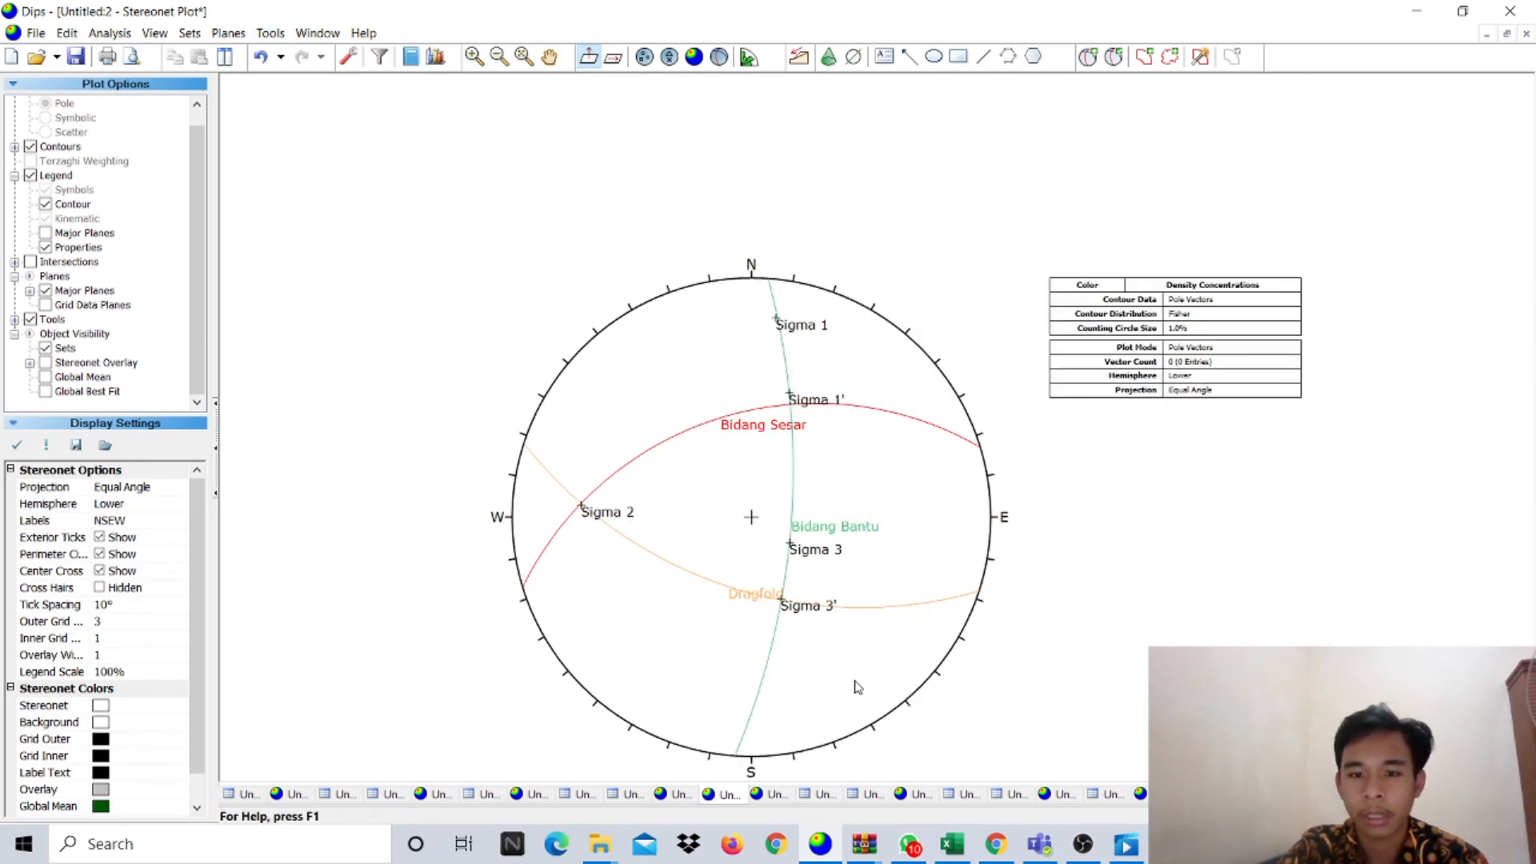
{"action": "scroll", "coordinate": [864, 738], "scroll_direction": "up", "scroll_amount": 2}
{"action": "scroll", "coordinate": [956, 668], "scroll_direction": "down", "scroll_amount": 1}
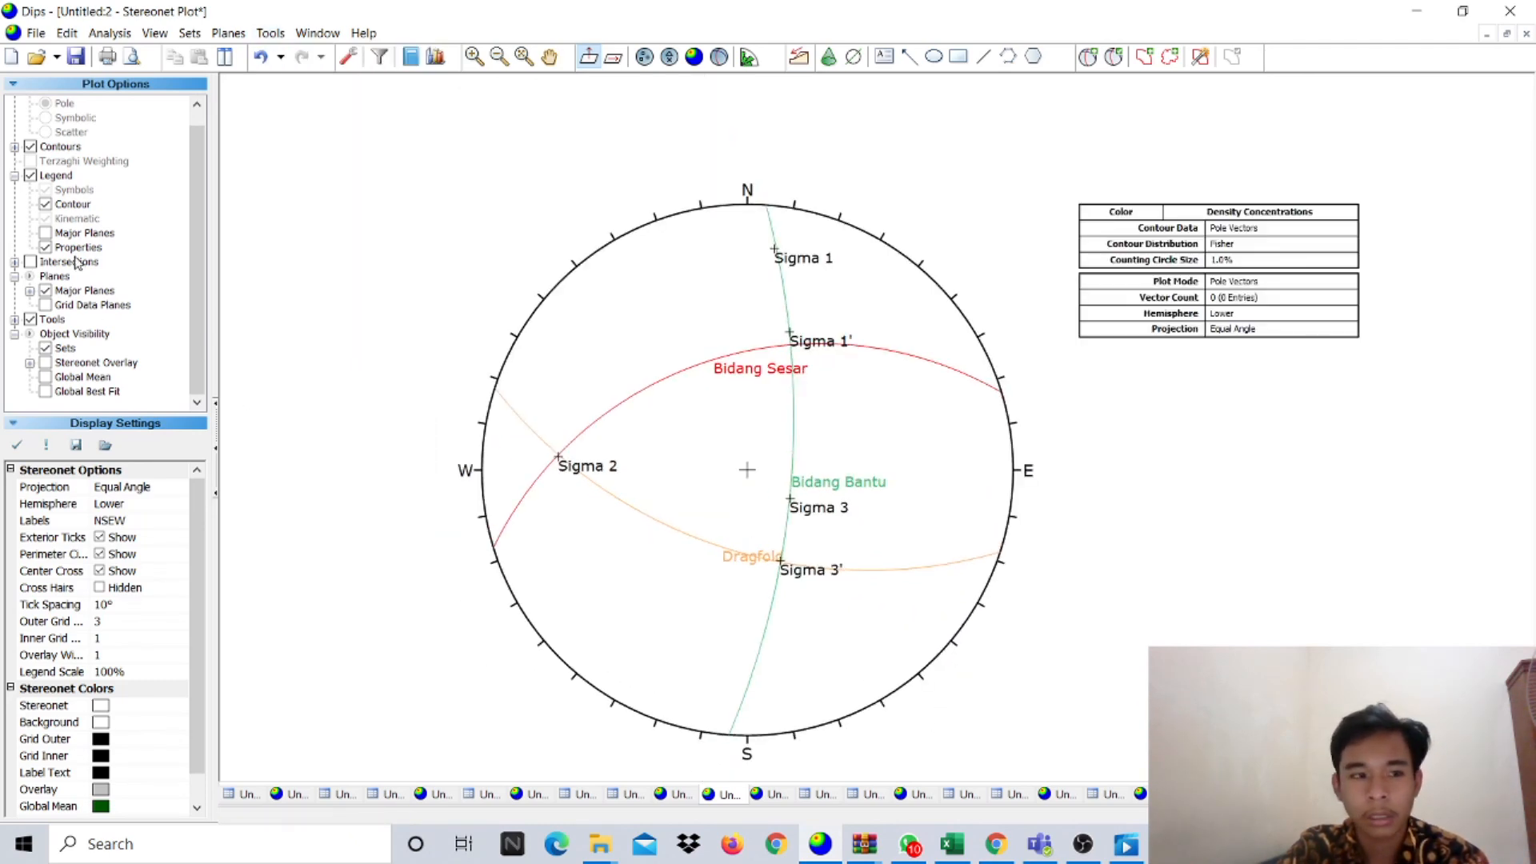
- Show the user-planes legend with values in the Trend/Plunge convention
{"action": "left_click", "coordinate": [50, 177]}
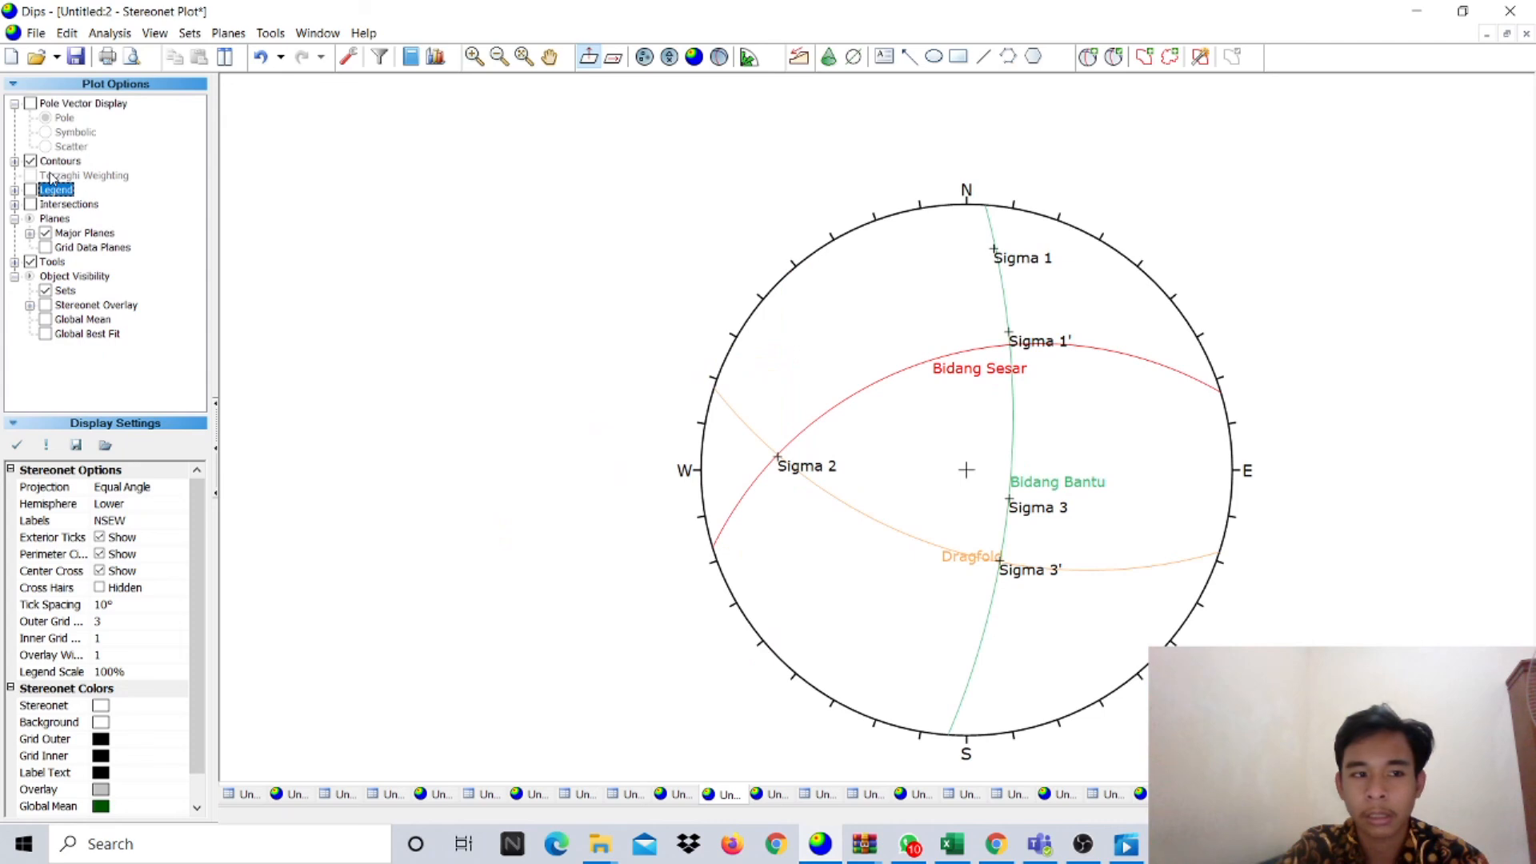
{"action": "left_click", "coordinate": [30, 191]}
{"action": "left_click", "coordinate": [1400, 816]}
{"action": "left_click", "coordinate": [1400, 816]}
{"action": "scroll", "coordinate": [1352, 396], "scroll_direction": "up", "scroll_amount": 2}
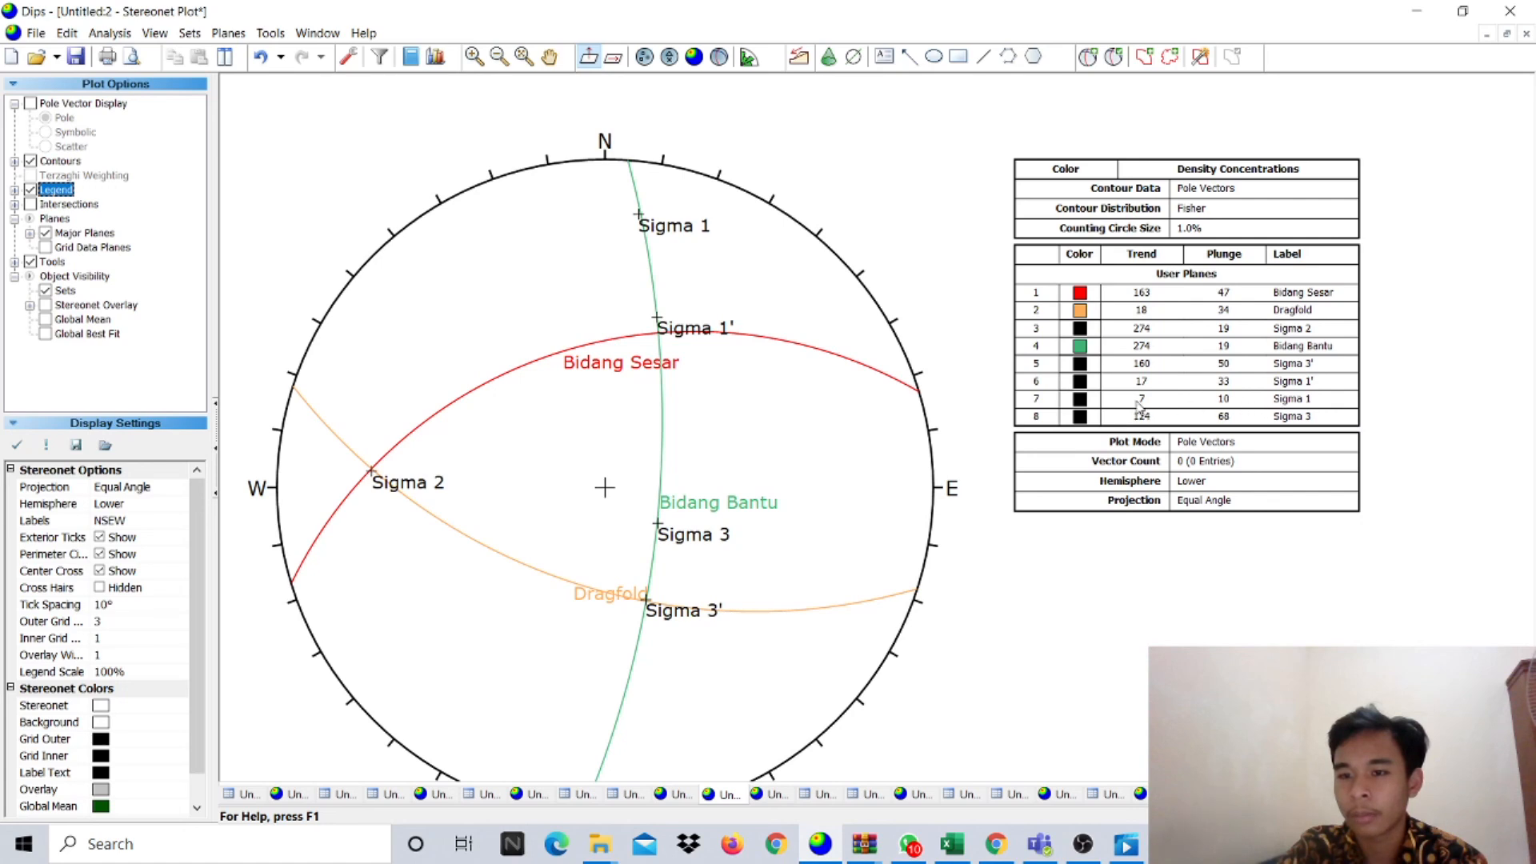
{"action": "scroll", "coordinate": [1249, 408], "scroll_direction": "up", "scroll_amount": 1}
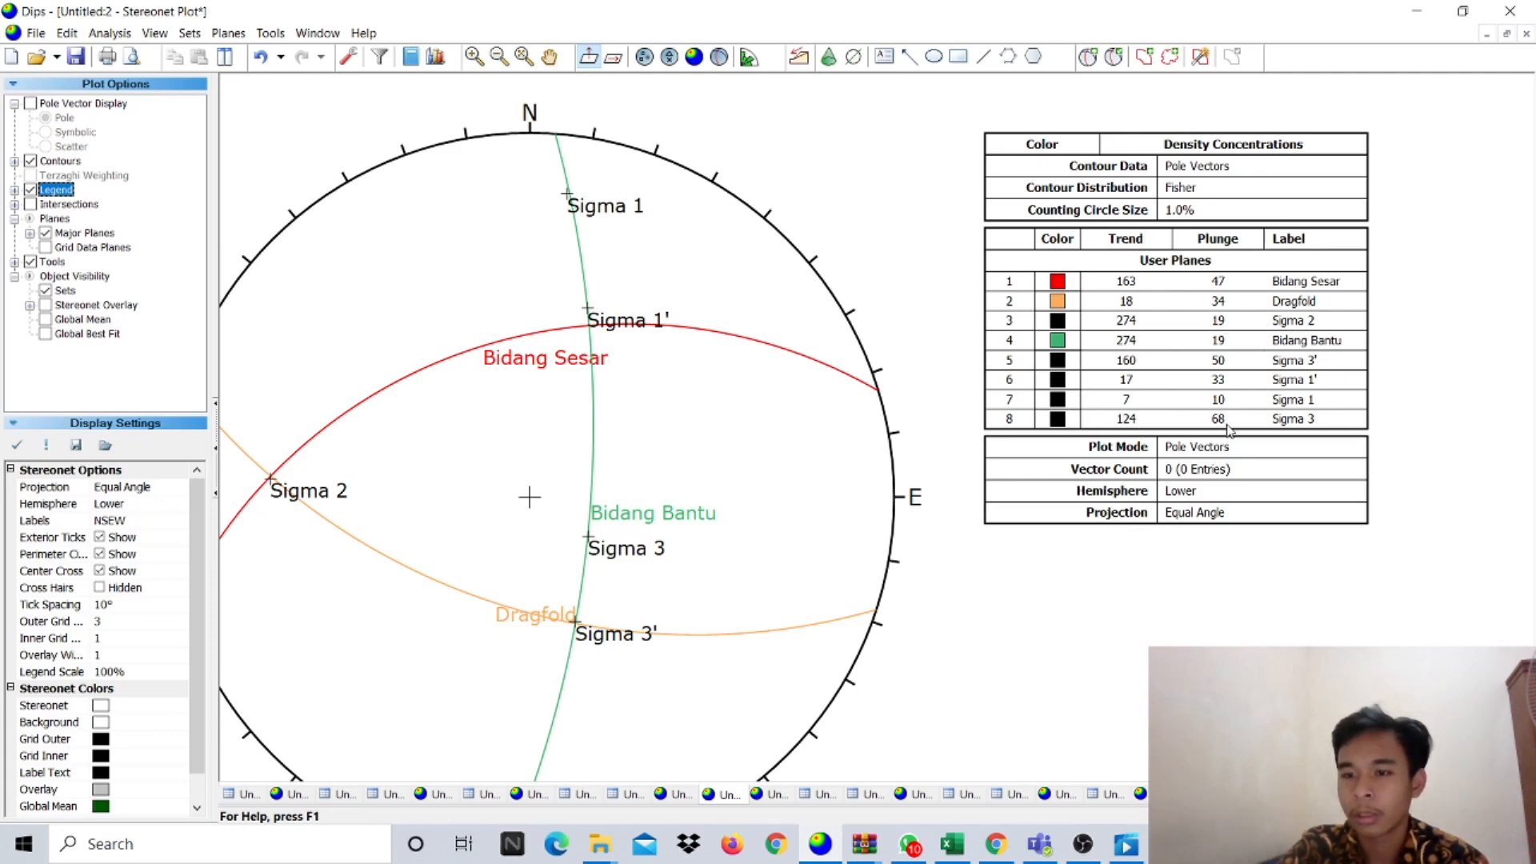
{"action": "scroll", "coordinate": [870, 612], "scroll_direction": "down", "scroll_amount": 5}
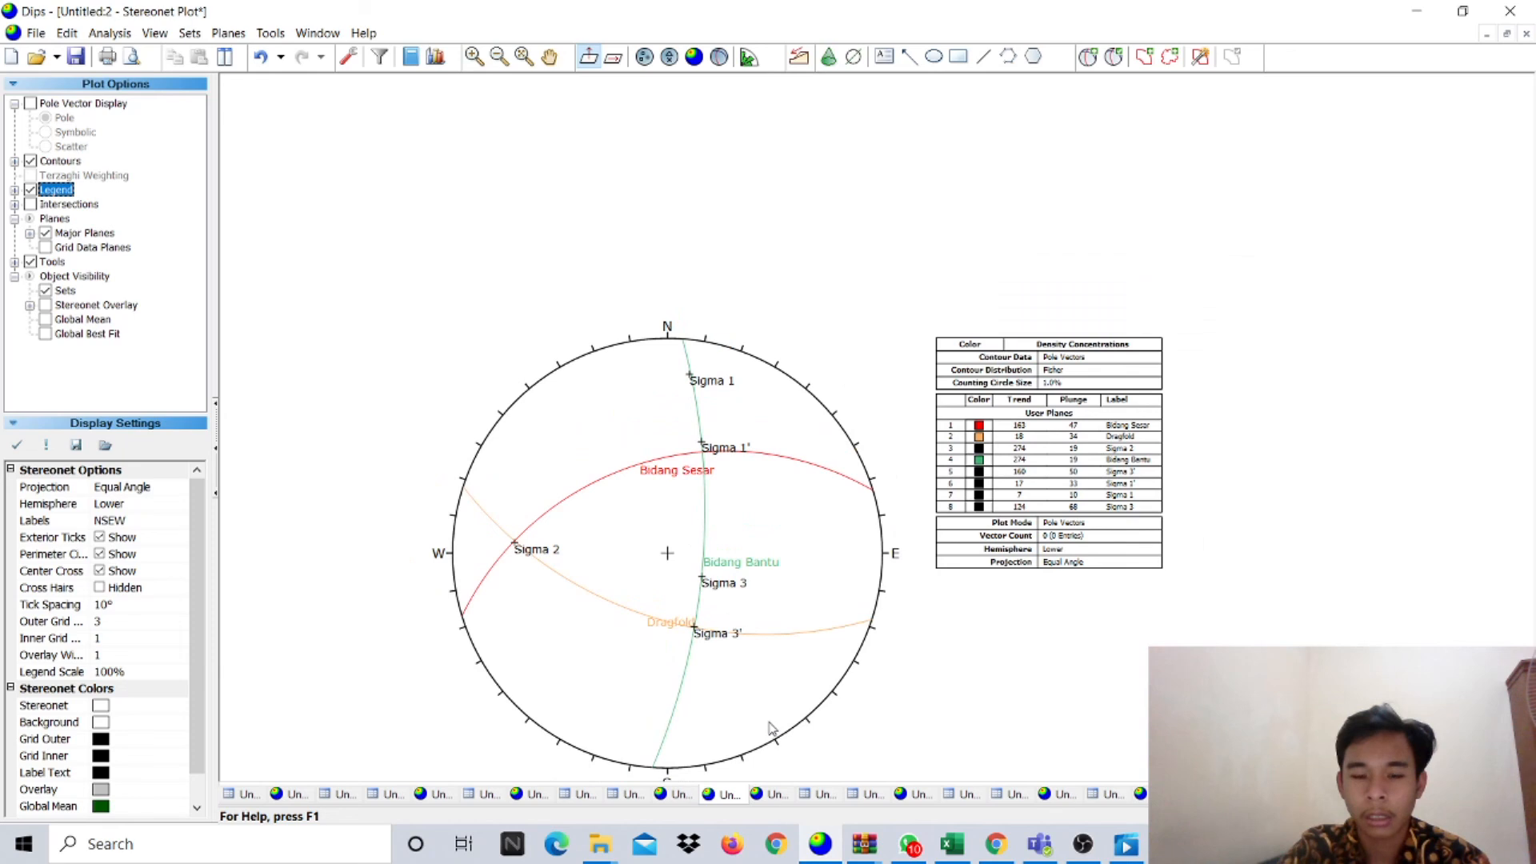
{"action": "scroll", "coordinate": [771, 727], "scroll_direction": "up", "scroll_amount": 2}
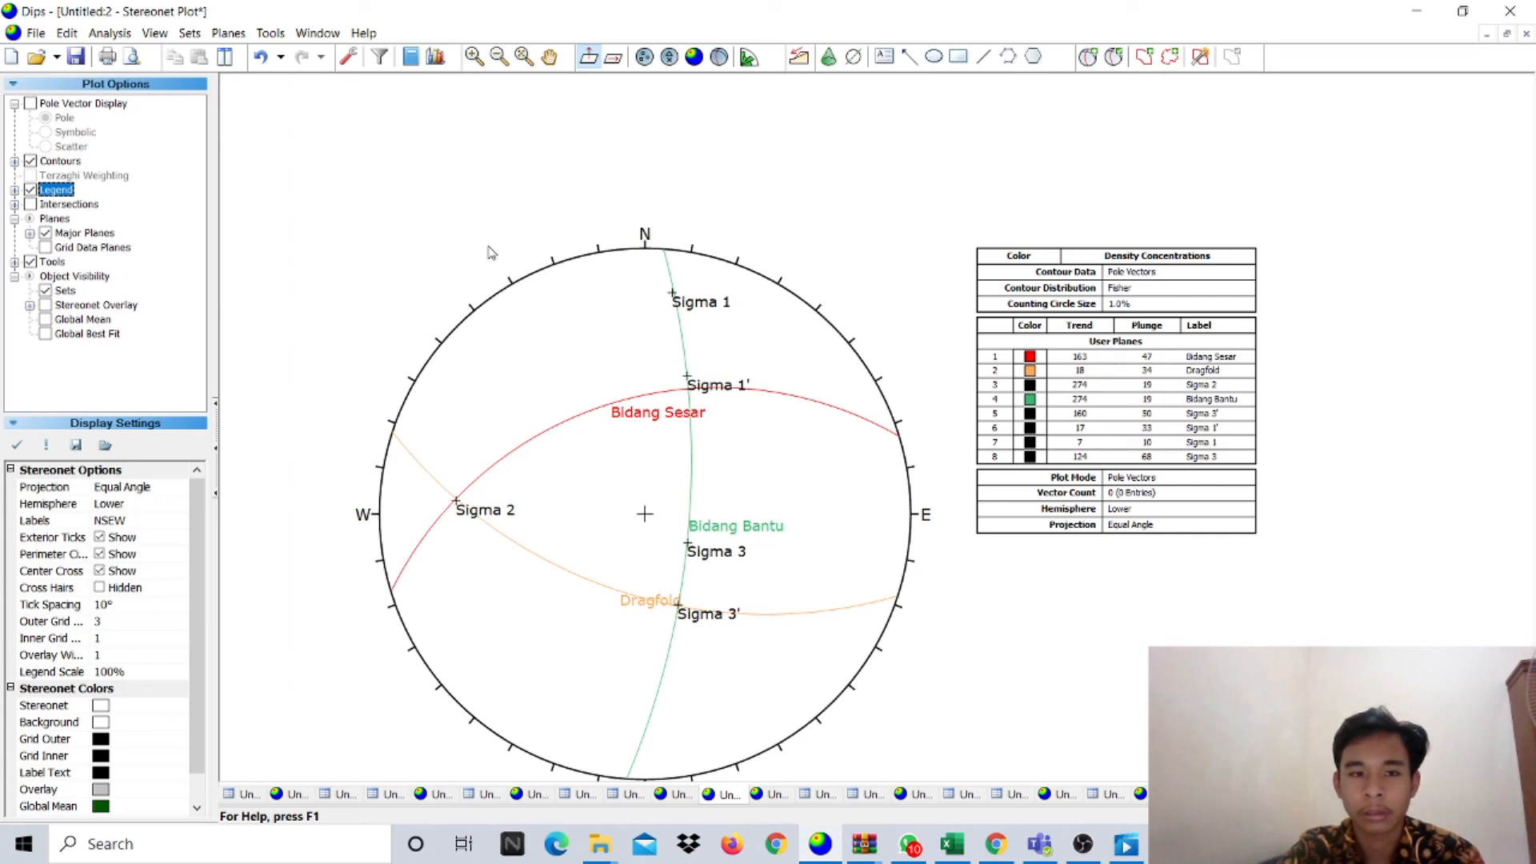
- Leave the finished stereonet unchanged and bring the OBS recording window to the front
{"action": "scroll", "coordinate": [450, 535], "scroll_direction": "down", "scroll_amount": 1}
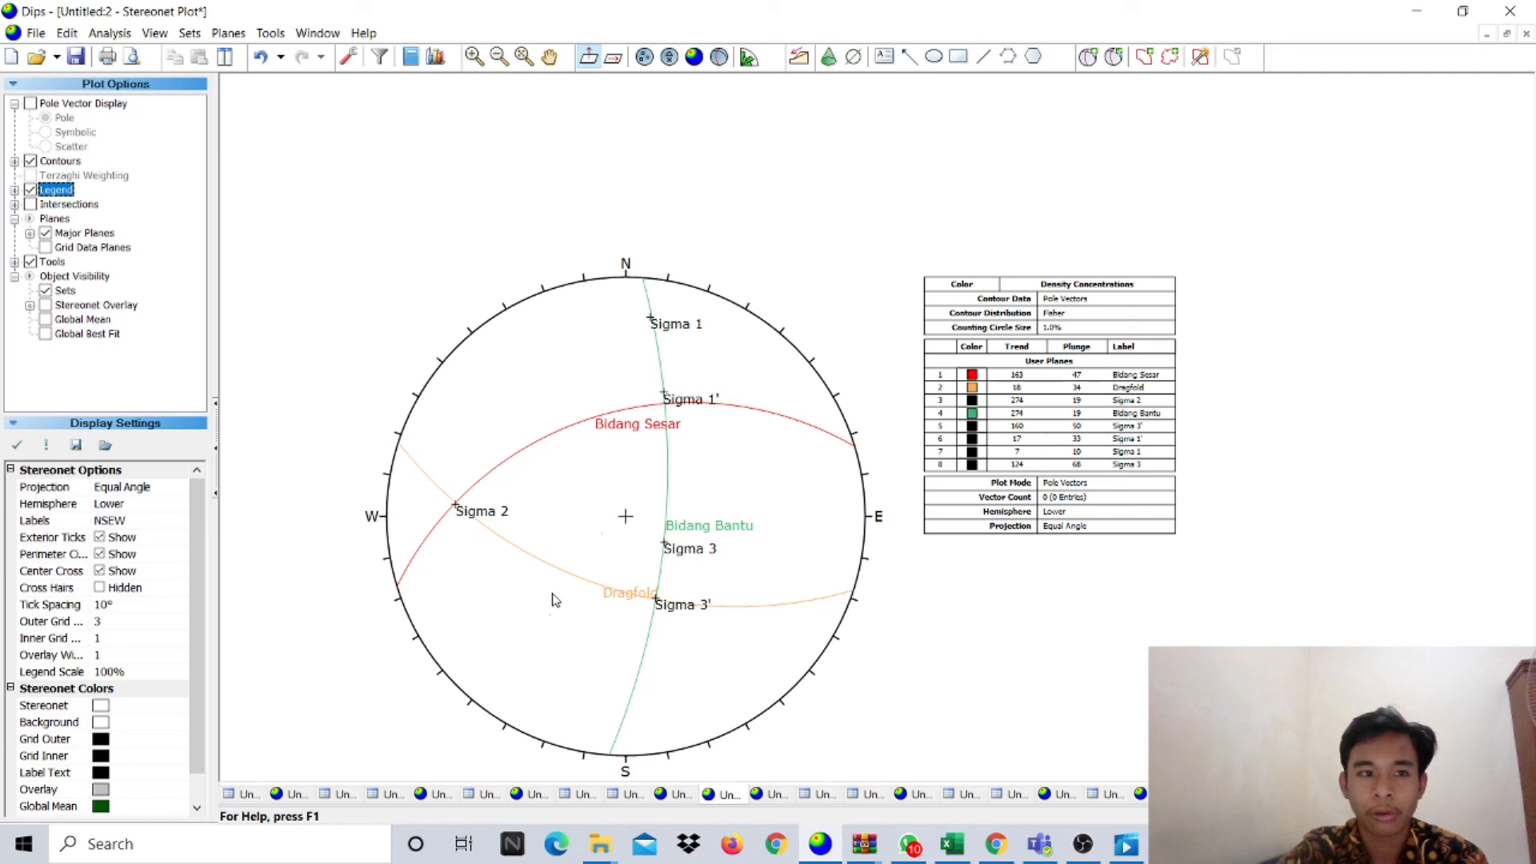
{"action": "left_click", "coordinate": [34, 39]}
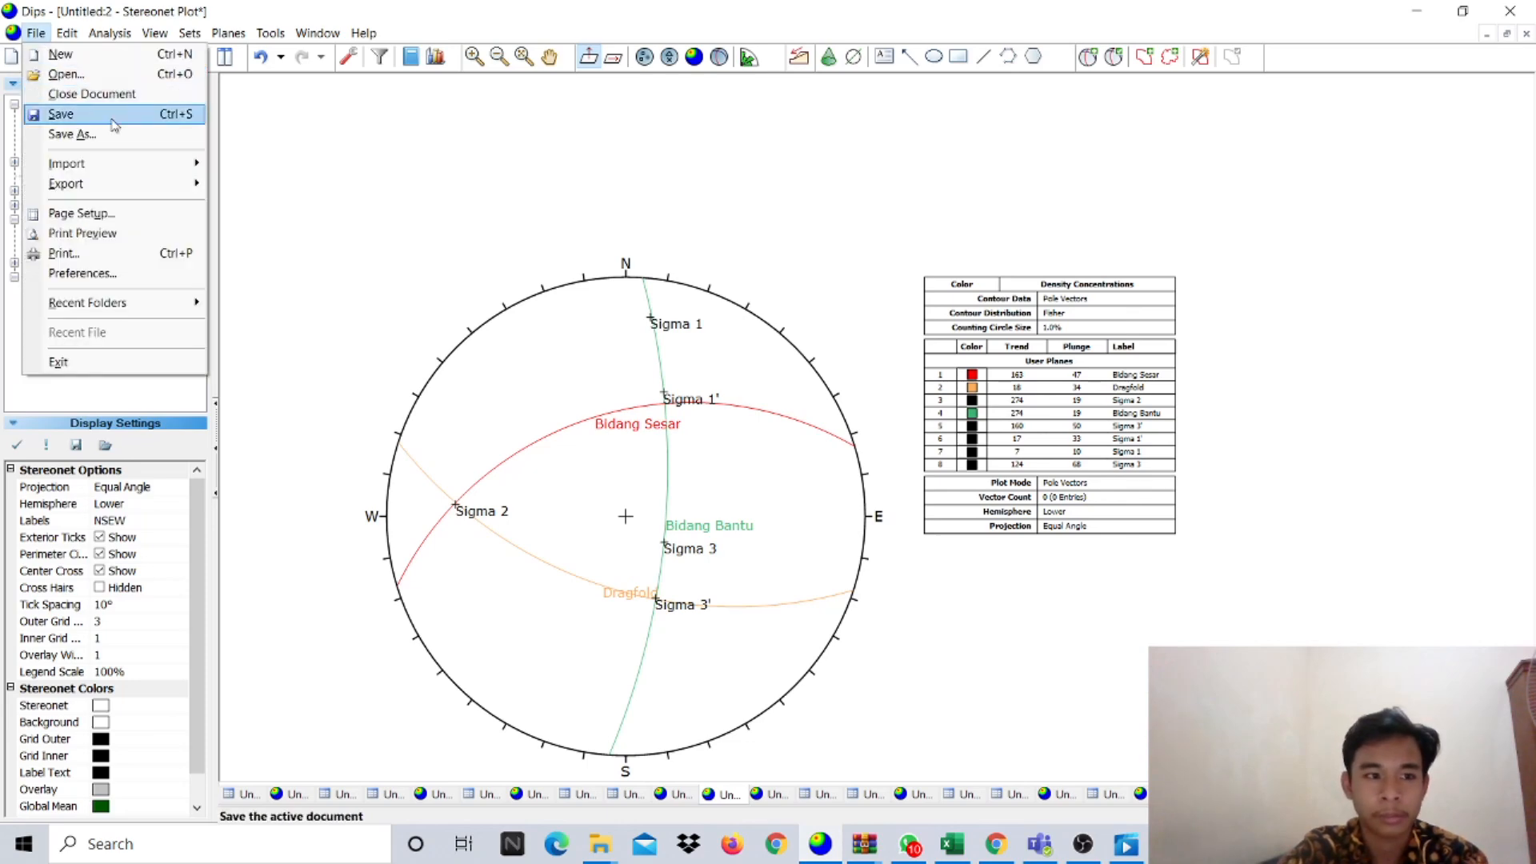
{"action": "left_click", "coordinate": [436, 303]}
{"action": "left_click", "coordinate": [1082, 844]}
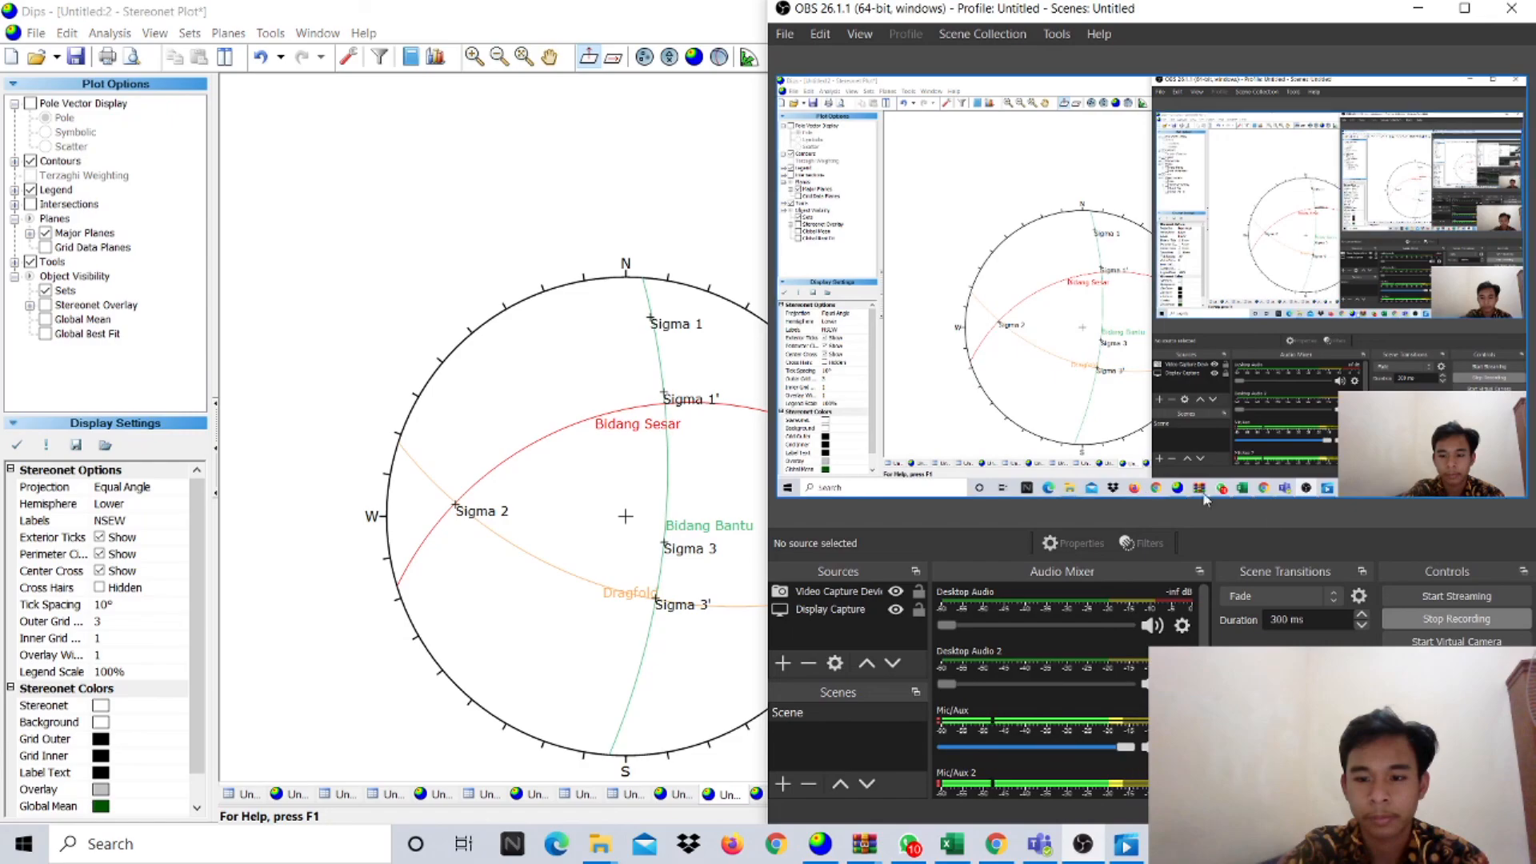